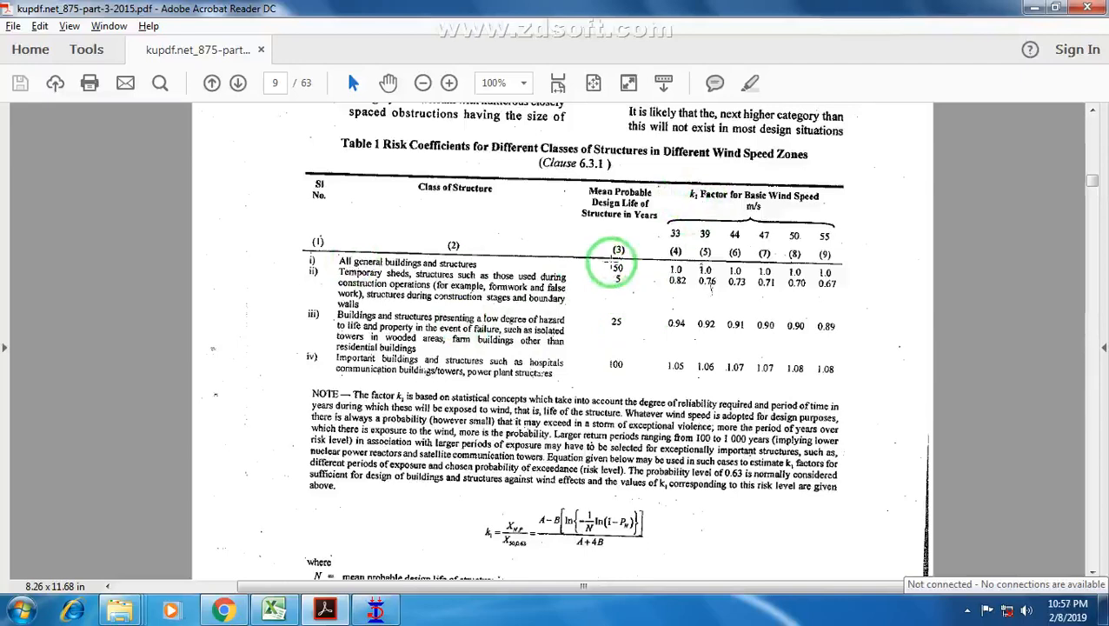
Check k1 in Table 1 for general buildings, switch to the Excel wind load workbook and set the Probability factor (k1) to 1.
{"action": "mouse_move", "coordinate": [614, 268]}
{"action": "left_mouse_down"}
{"action": "mouse_move", "coordinate": [628, 276]}
{"action": "mouse_move", "coordinate": [408, 265]}
{"action": "mouse_move", "coordinate": [660, 268]}
{"action": "left_mouse_up"}
{"action": "left_click", "coordinate": [651, 263]}
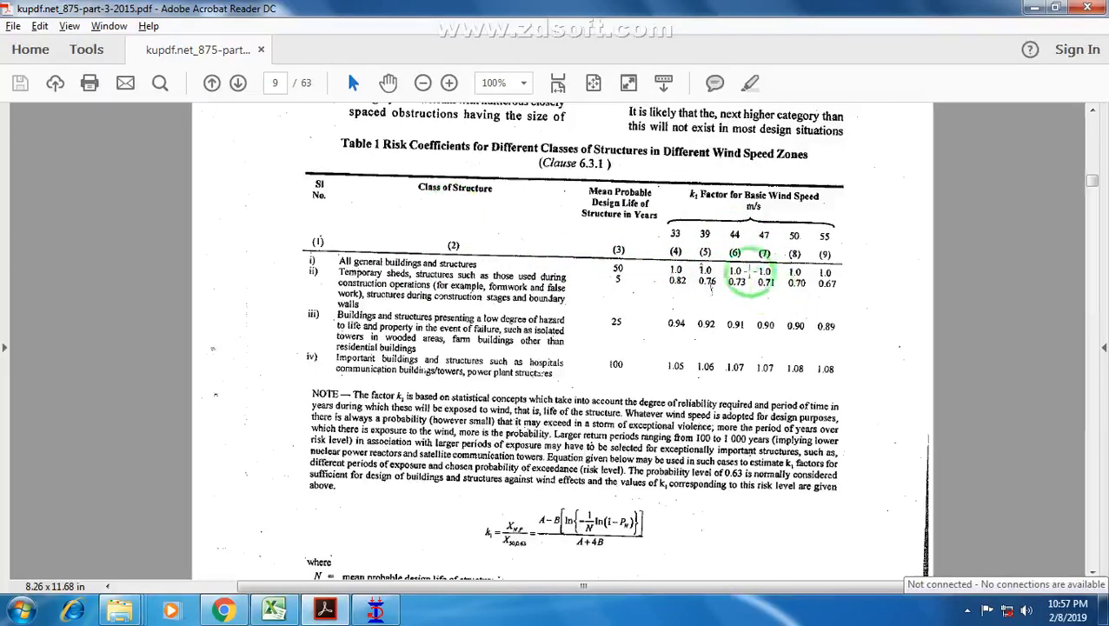
{"action": "left_click", "coordinate": [720, 260]}
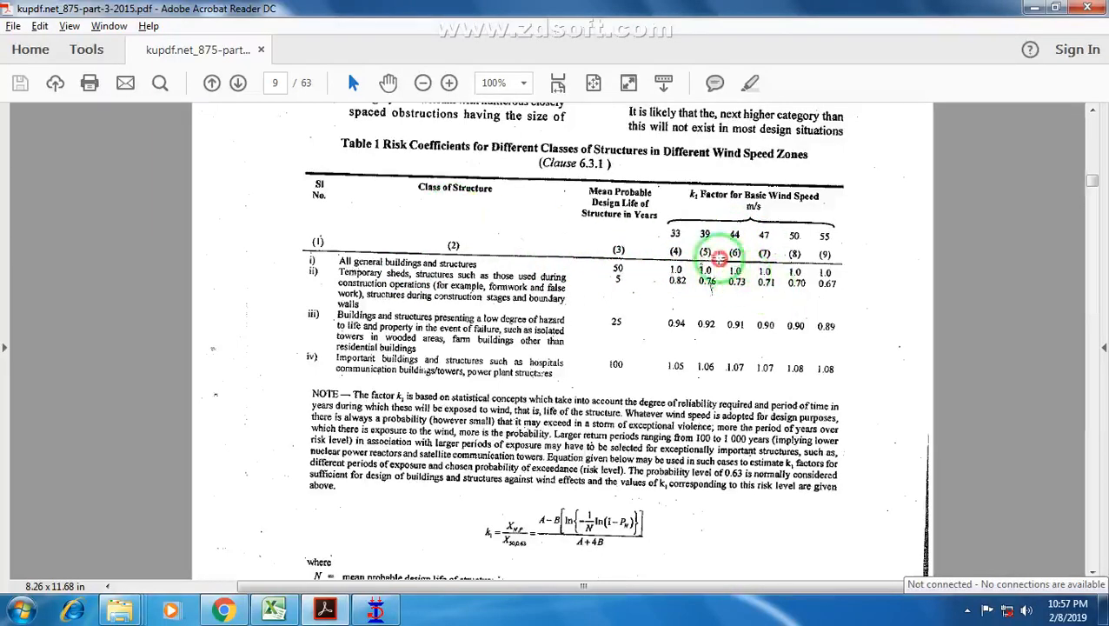
{"action": "left_click", "coordinate": [274, 611]}
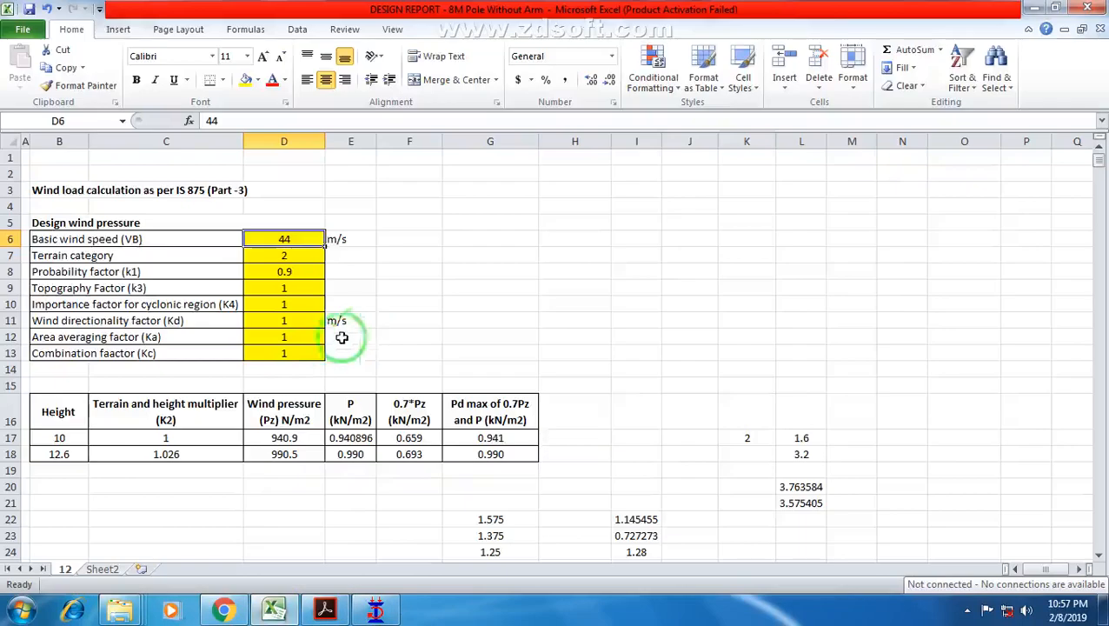
{"action": "left_click", "coordinate": [285, 255]}
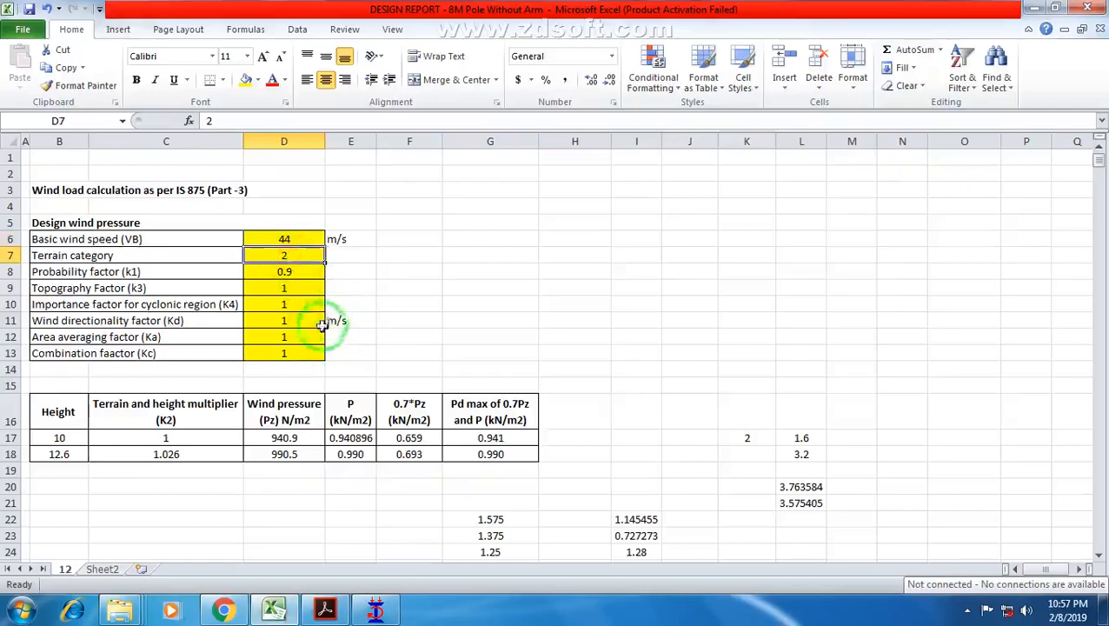
{"action": "left_click_drag", "start_coordinate": [56, 274], "coordinate": [300, 277]}
{"action": "left_click", "coordinate": [300, 277]}
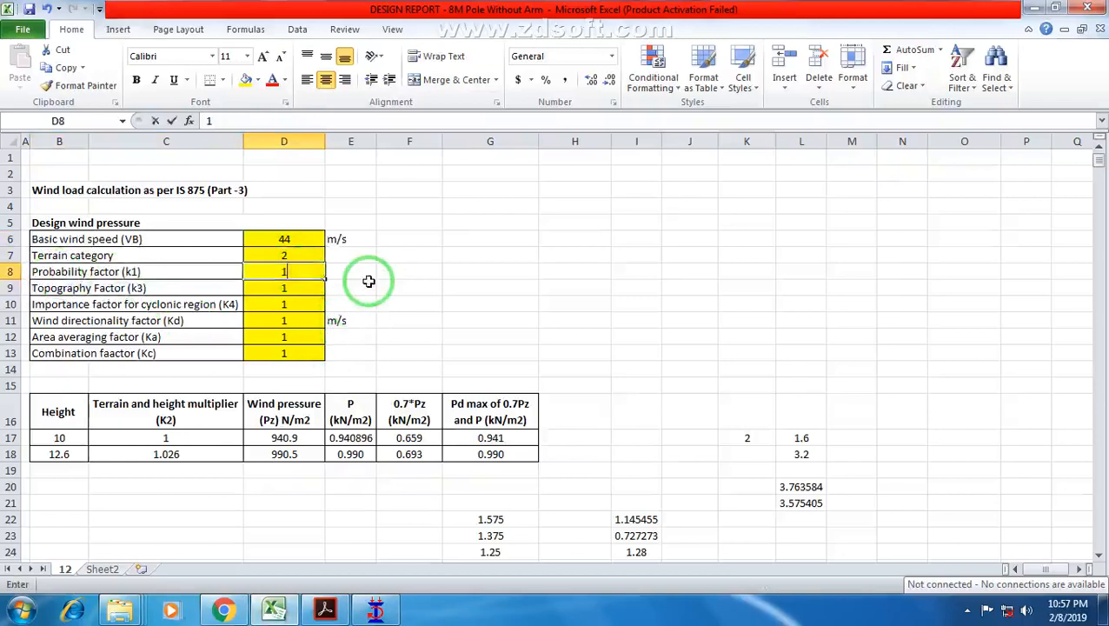
{"action": "key", "text": "Return"}
{"action": "left_click", "coordinate": [286, 255]}
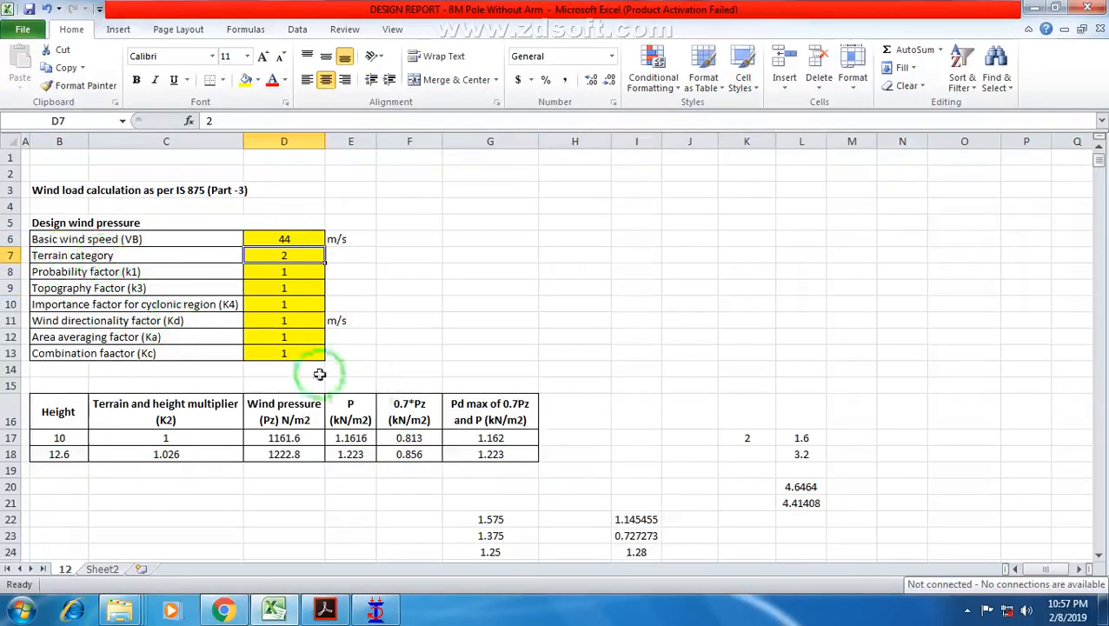
Review the Topography Factor (k3) row and the Terrain and height multiplier (K2) column in the wind load sheet.
{"action": "left_click_drag", "start_coordinate": [51, 290], "coordinate": [287, 297]}
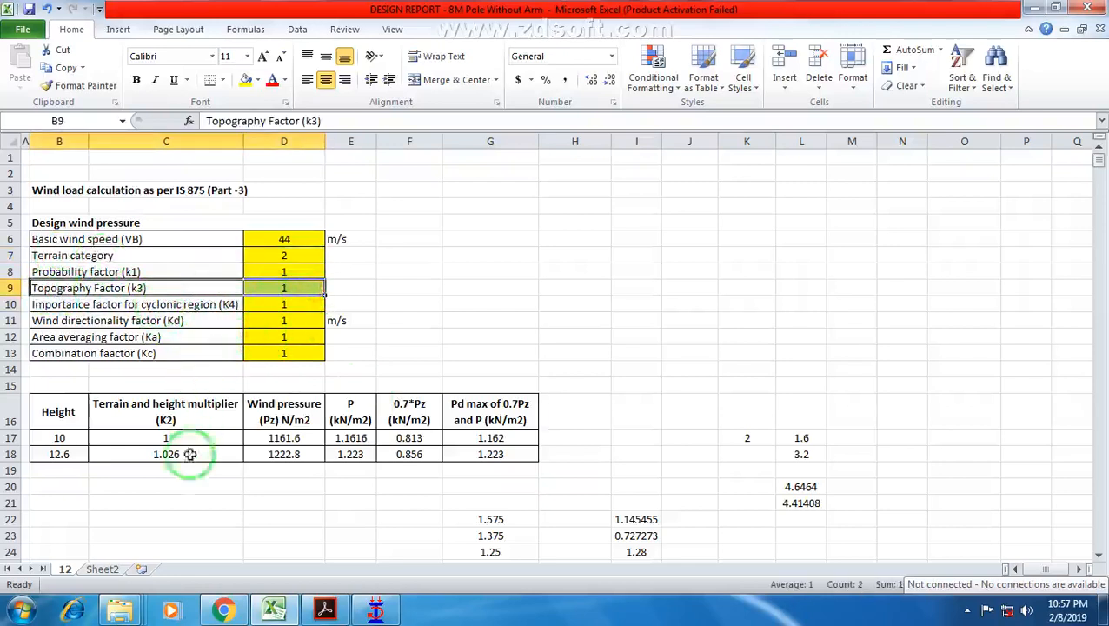
{"action": "left_click", "coordinate": [158, 421]}
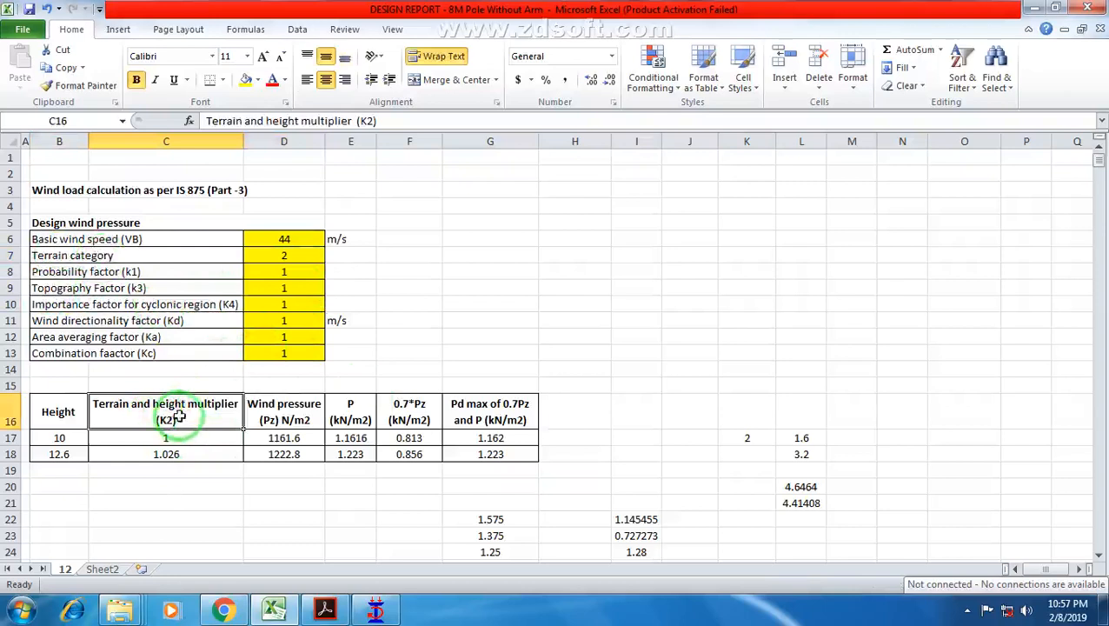
{"action": "mouse_move", "coordinate": [166, 453]}
{"action": "left_mouse_down"}
{"action": "mouse_move", "coordinate": [179, 437]}
{"action": "mouse_move", "coordinate": [188, 452]}
{"action": "left_mouse_up"}
{"action": "left_click", "coordinate": [184, 414]}
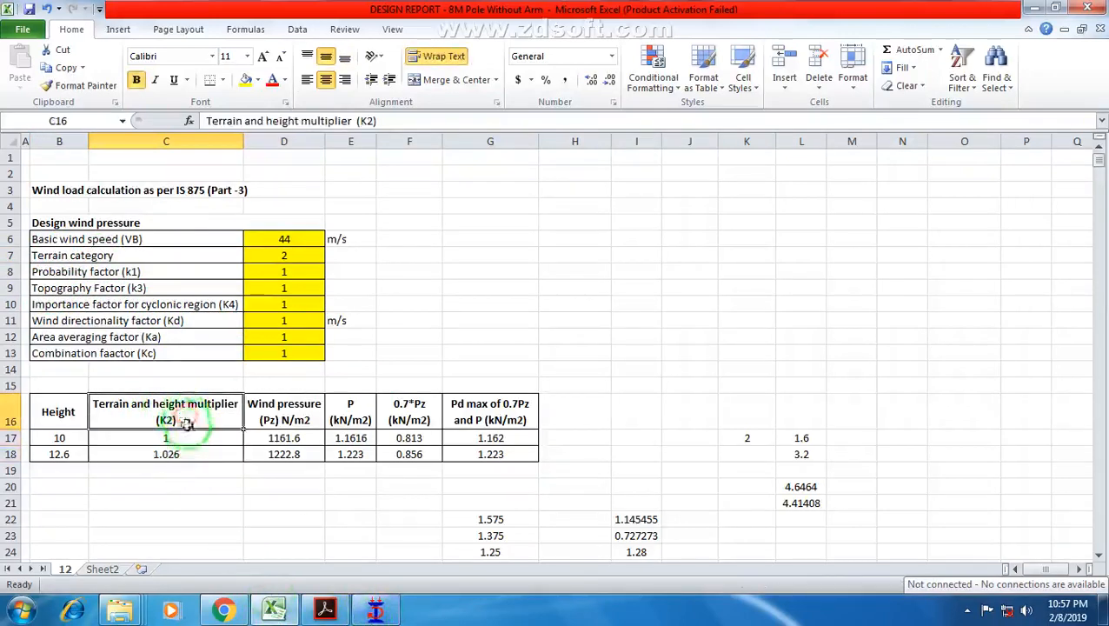
{"action": "left_click", "coordinate": [196, 439]}
{"action": "left_click_drag", "start_coordinate": [87, 289], "coordinate": [265, 287]}
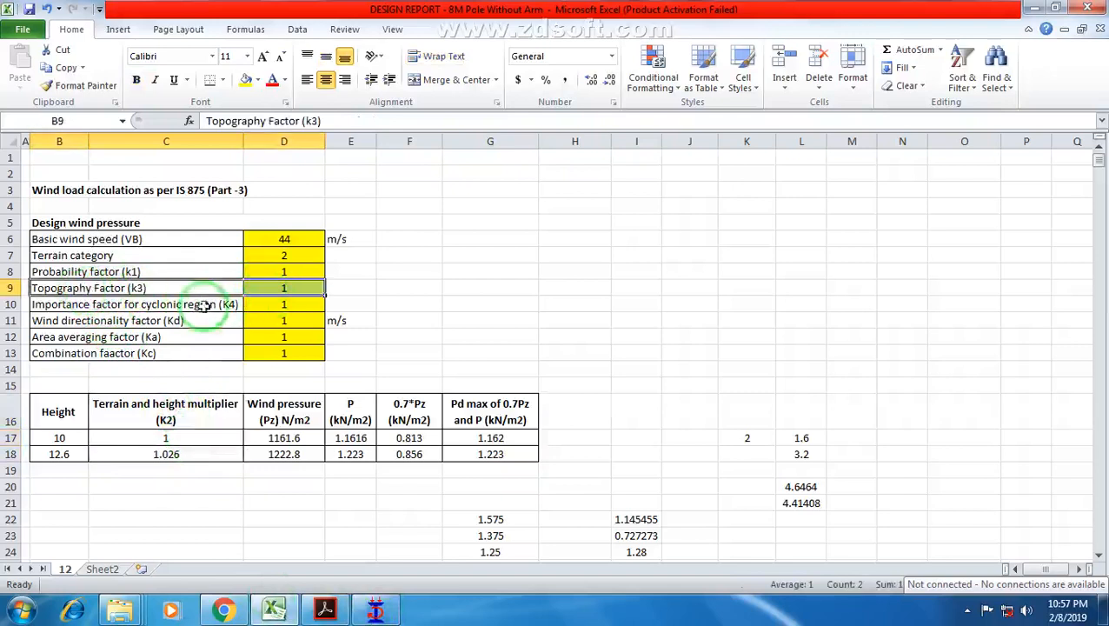
Switch to the IS 875 Part 3 PDF in Acrobat Reader and examine Table 2 and clause 6.3.3 on the k3 topography factor.
{"action": "left_click", "coordinate": [325, 610]}
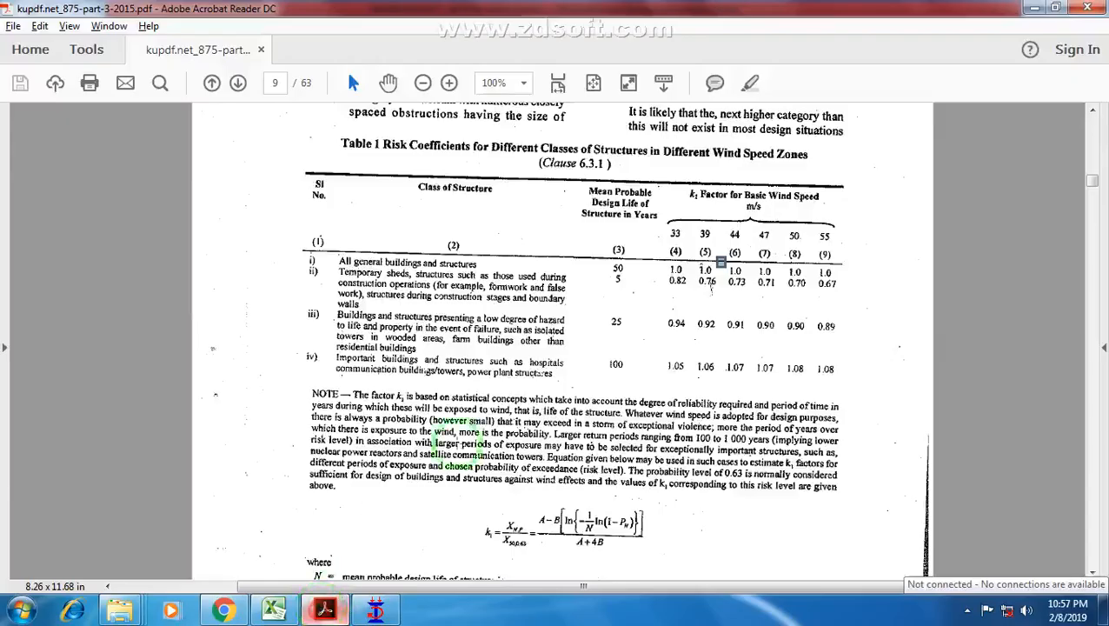
{"action": "scroll", "coordinate": [629, 382], "scroll_direction": "down", "scroll_amount": 3}
{"action": "scroll", "coordinate": [629, 390], "scroll_direction": "down", "scroll_amount": 15}
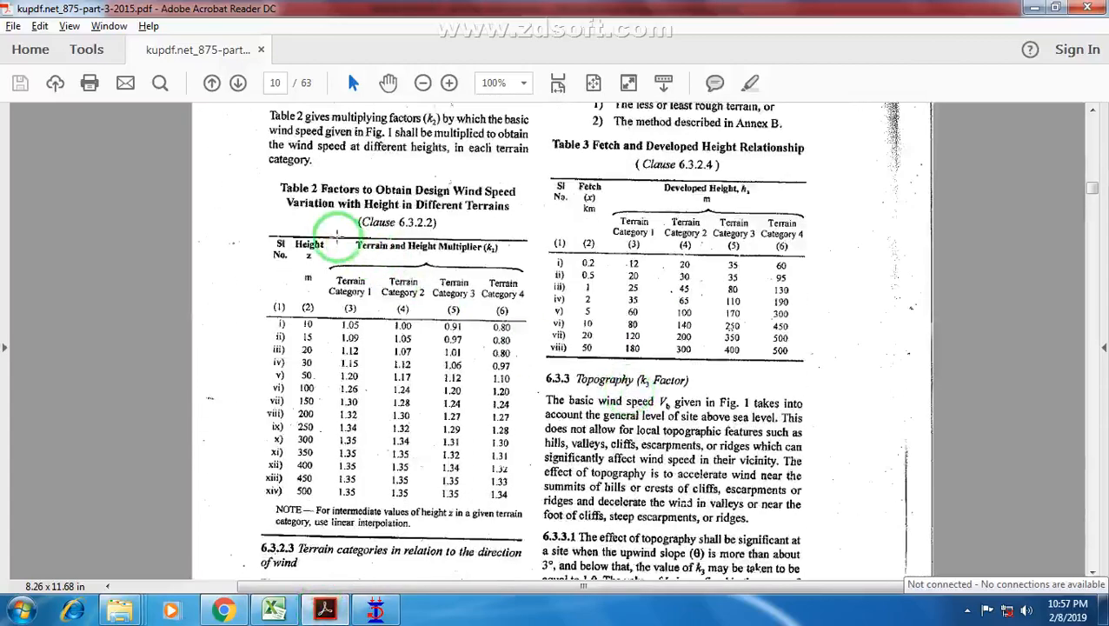
{"action": "left_click", "coordinate": [325, 610]}
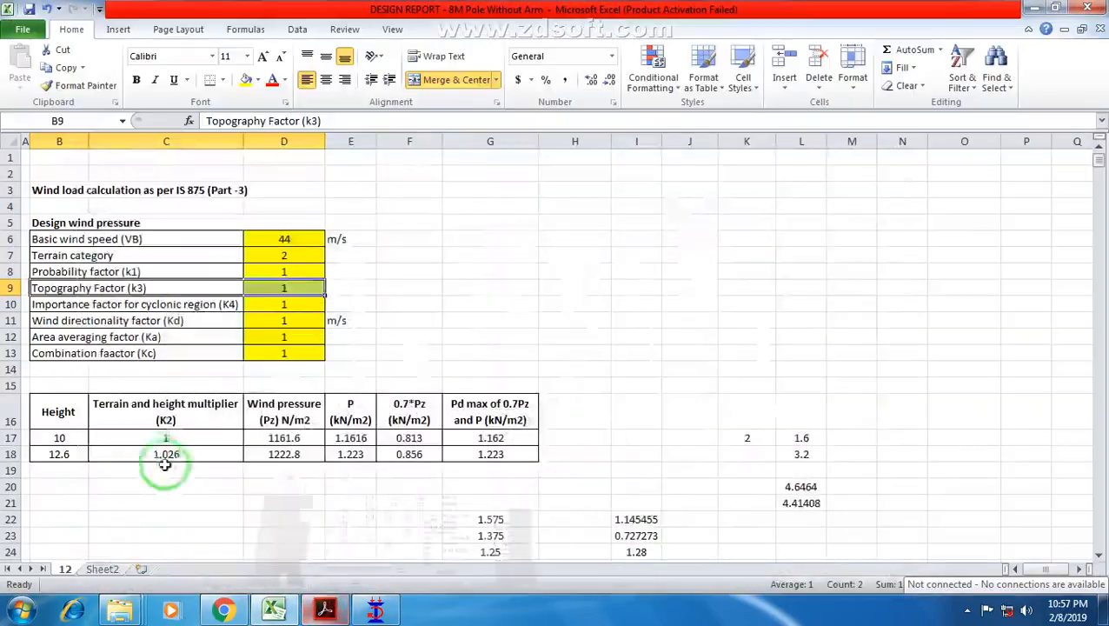
{"action": "left_click", "coordinate": [156, 437]}
{"action": "left_click", "coordinate": [323, 610]}
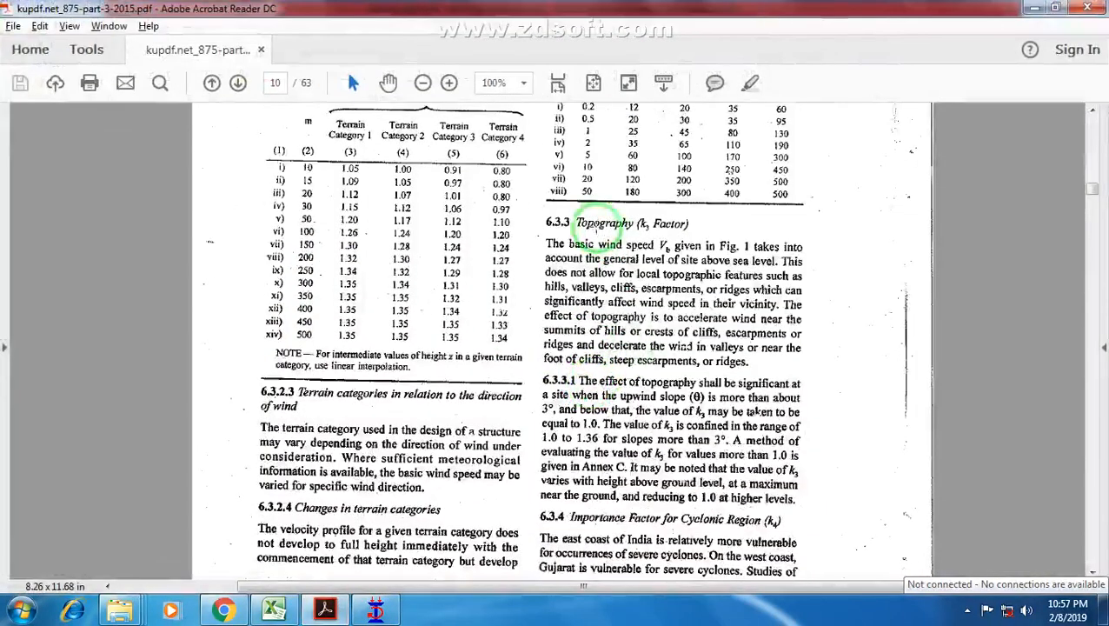
{"action": "scroll", "coordinate": [564, 220], "scroll_direction": "down", "scroll_amount": 1}
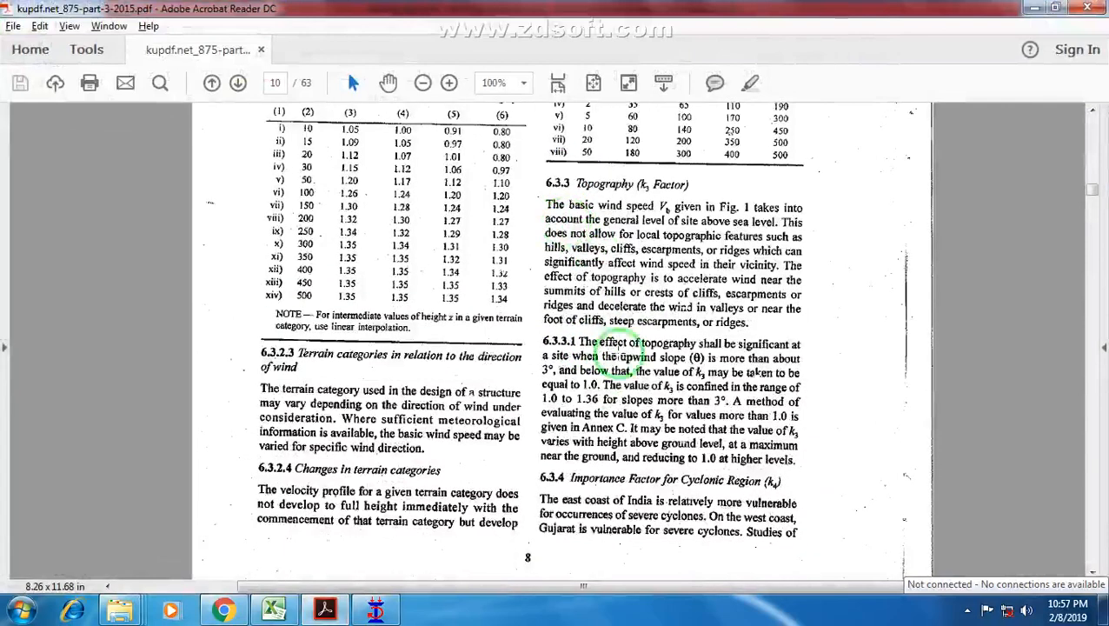
{"action": "scroll", "coordinate": [613, 365], "scroll_direction": "down", "scroll_amount": 1}
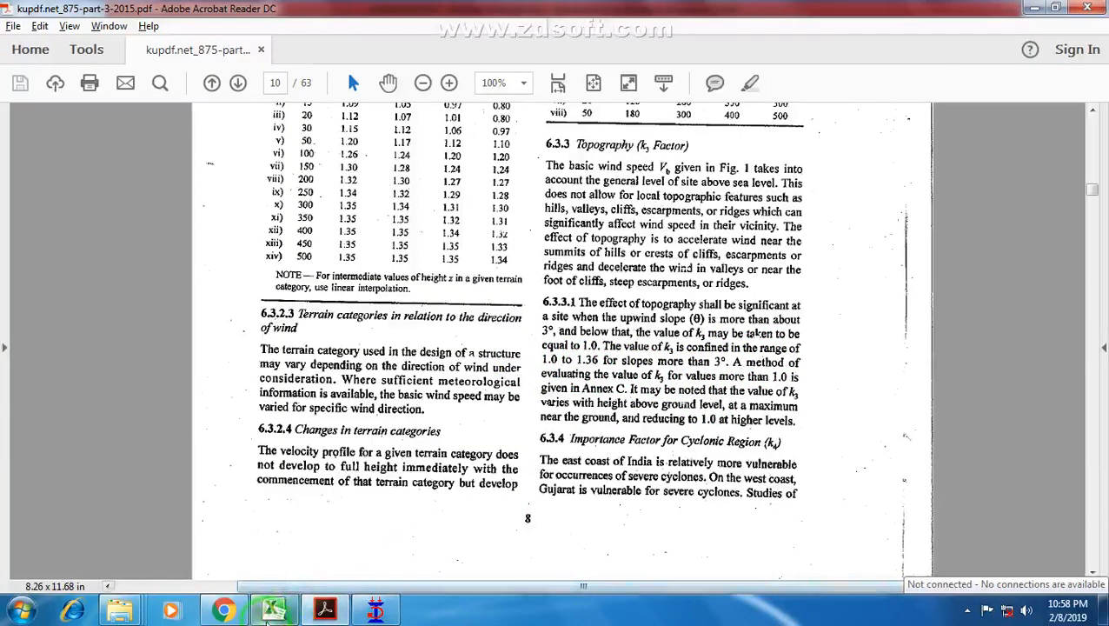
Switch to the Excel wind load sheet and review the Topography Factor (k3) and the Importance factor for cyclonic region (K4).
{"action": "left_click", "coordinate": [274, 609]}
{"action": "left_click", "coordinate": [278, 287]}
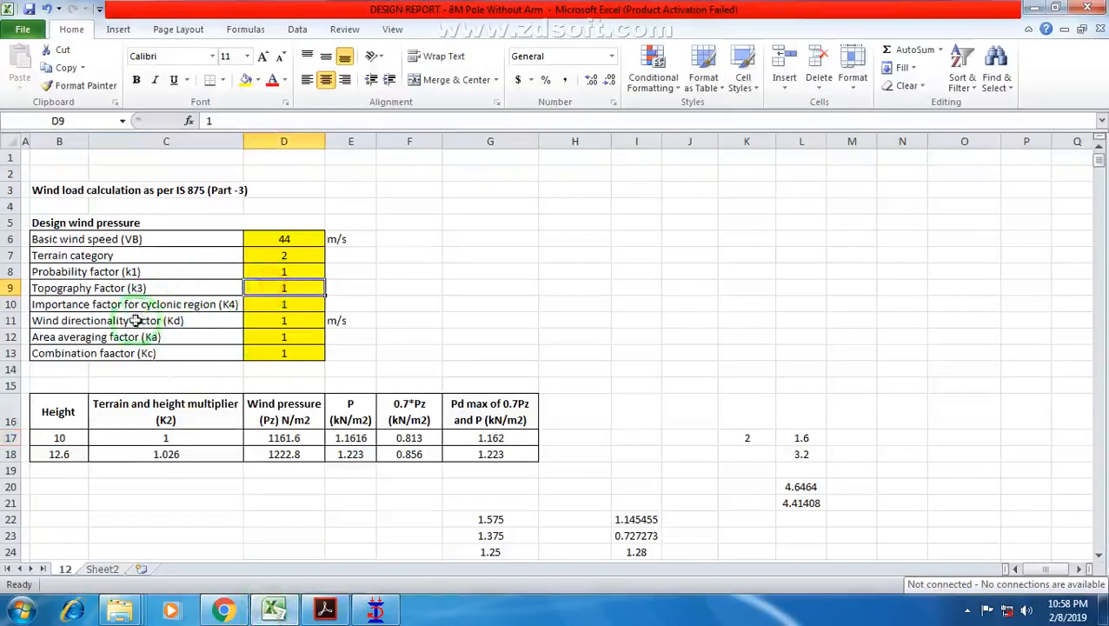
{"action": "left_click_drag", "start_coordinate": [77, 305], "coordinate": [292, 300]}
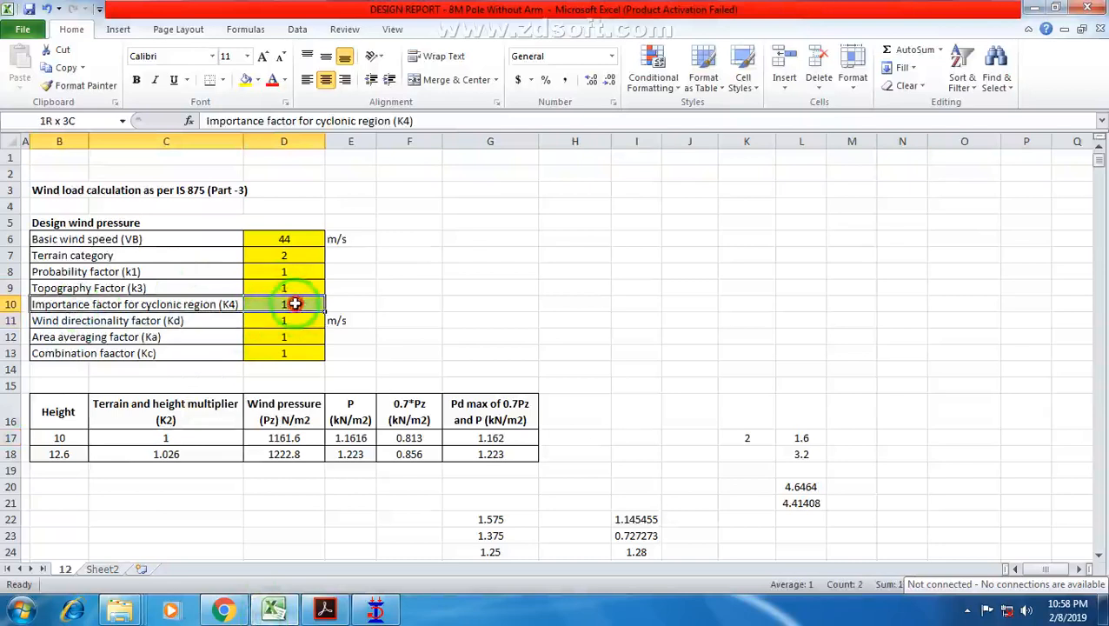
{"action": "left_click", "coordinate": [295, 304]}
{"action": "left_click_drag", "start_coordinate": [92, 304], "coordinate": [285, 308]}
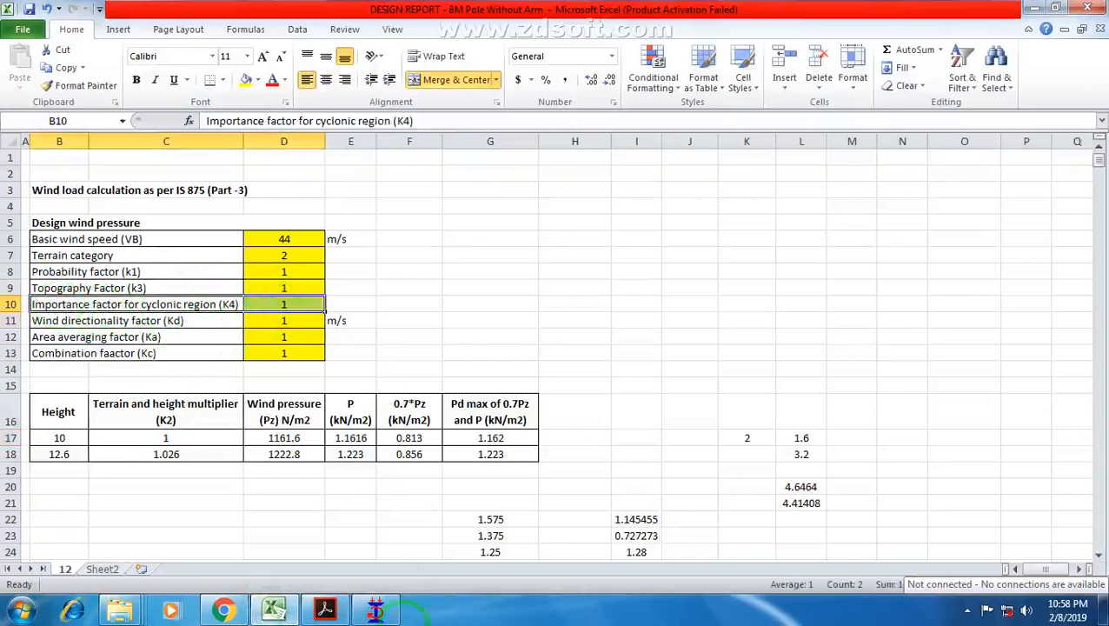
Switch to the IS 875 PDF in Acrobat Reader and find clause 6.3.4, Importance Factor for Cyclonic Region (k4).
{"action": "left_click", "coordinate": [324, 608]}
{"action": "scroll", "coordinate": [682, 296], "scroll_direction": "up", "scroll_amount": 10}
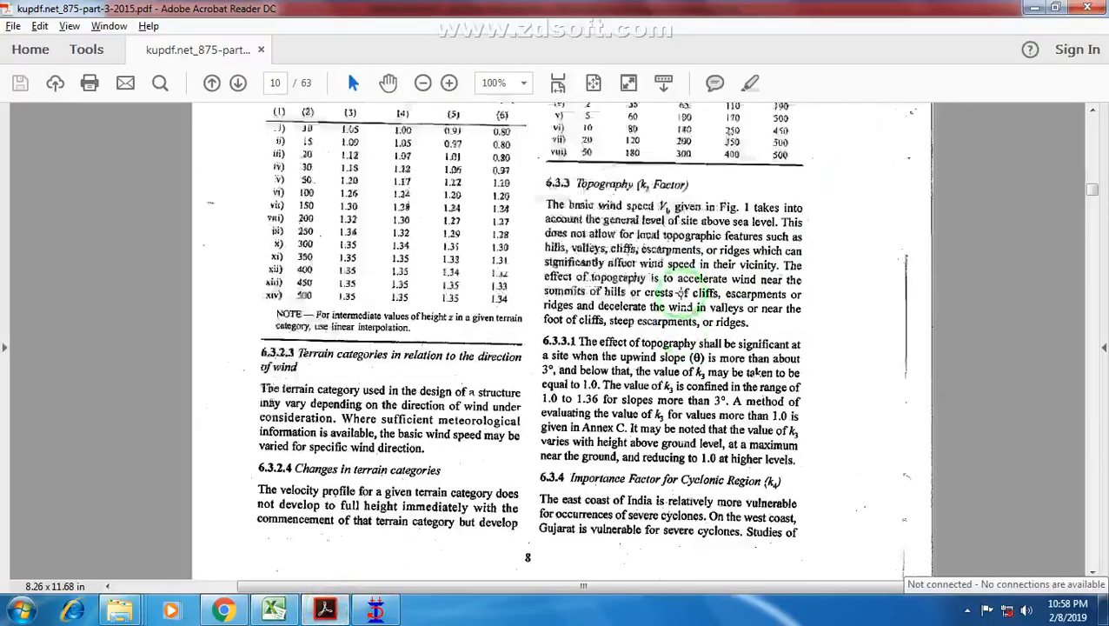
{"action": "scroll", "coordinate": [676, 293], "scroll_direction": "up", "scroll_amount": 5}
{"action": "scroll", "coordinate": [513, 346], "scroll_direction": "down", "scroll_amount": 10}
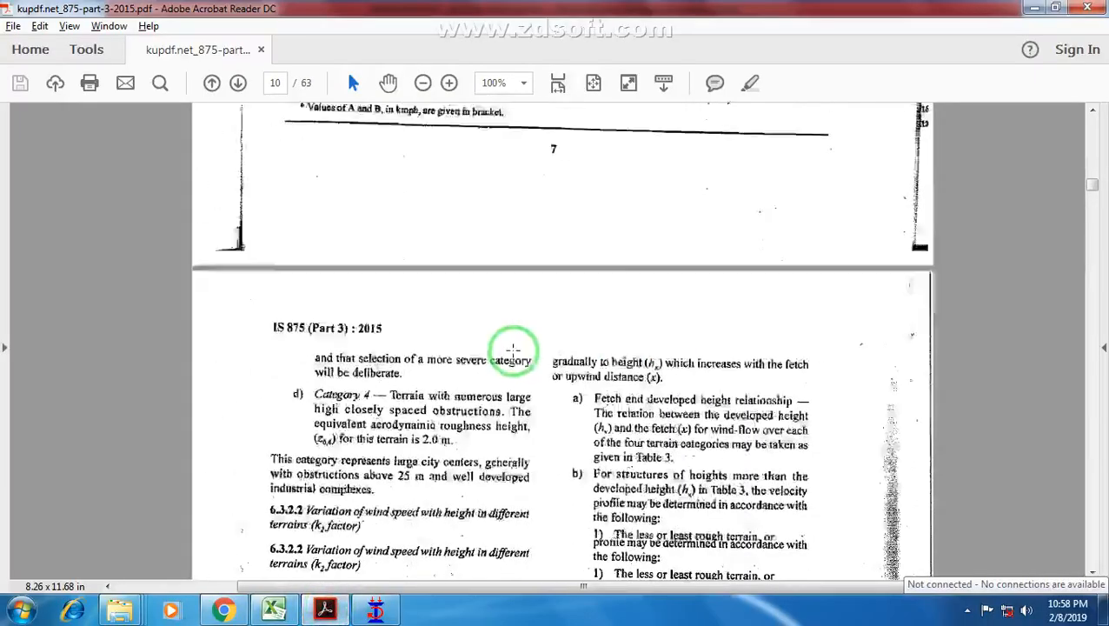
{"action": "scroll", "coordinate": [517, 341], "scroll_direction": "down", "scroll_amount": 6}
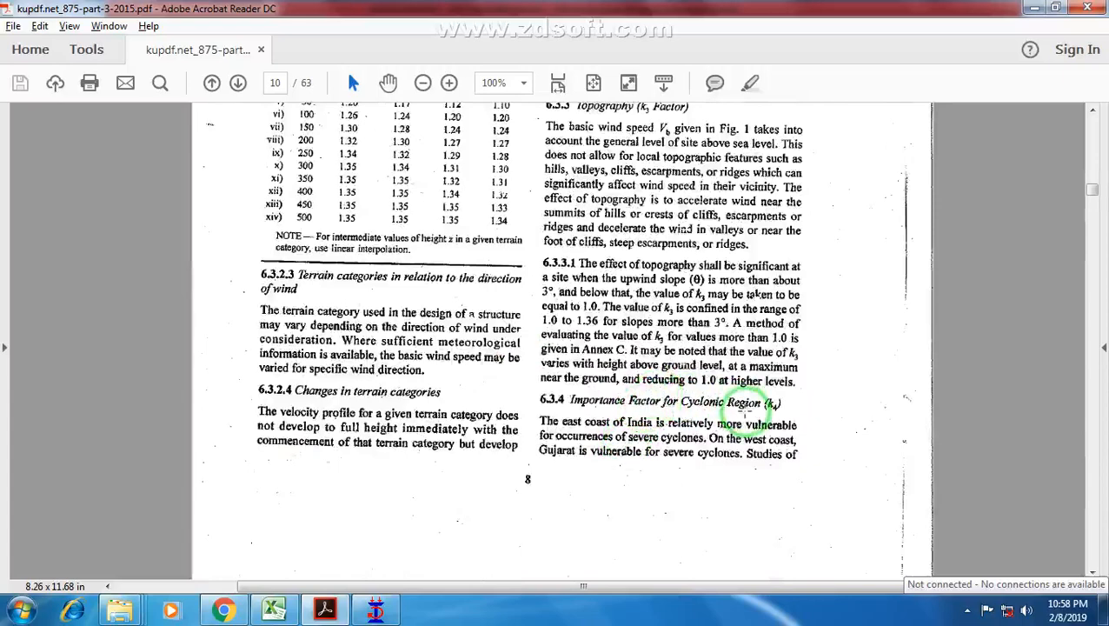
{"action": "scroll", "coordinate": [744, 415], "scroll_direction": "down", "scroll_amount": 7}
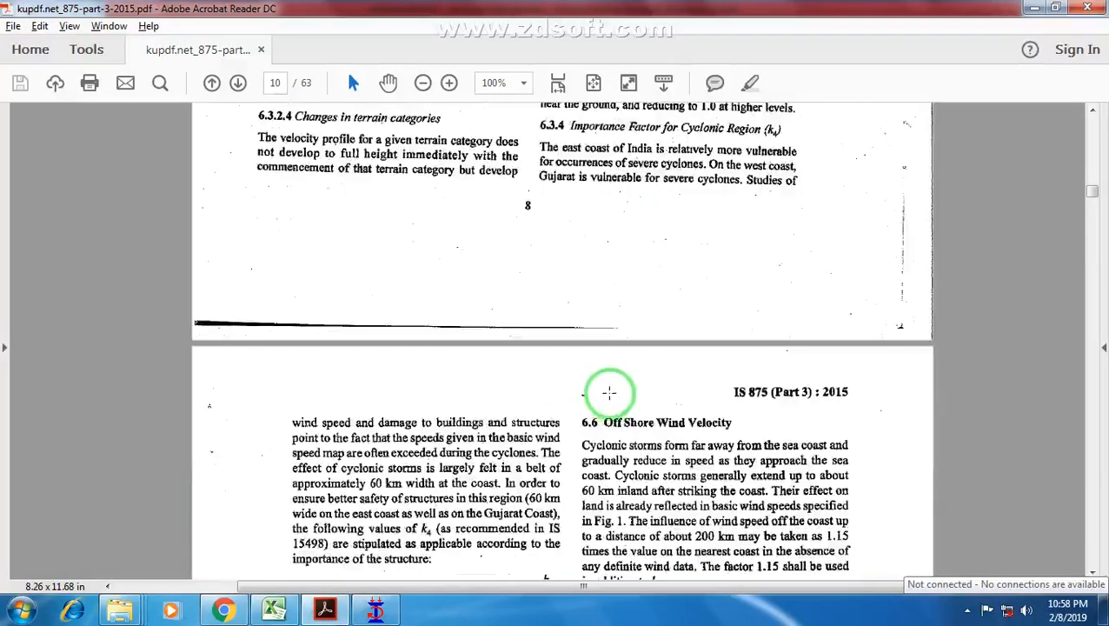
{"action": "scroll", "coordinate": [609, 392], "scroll_direction": "down", "scroll_amount": 4}
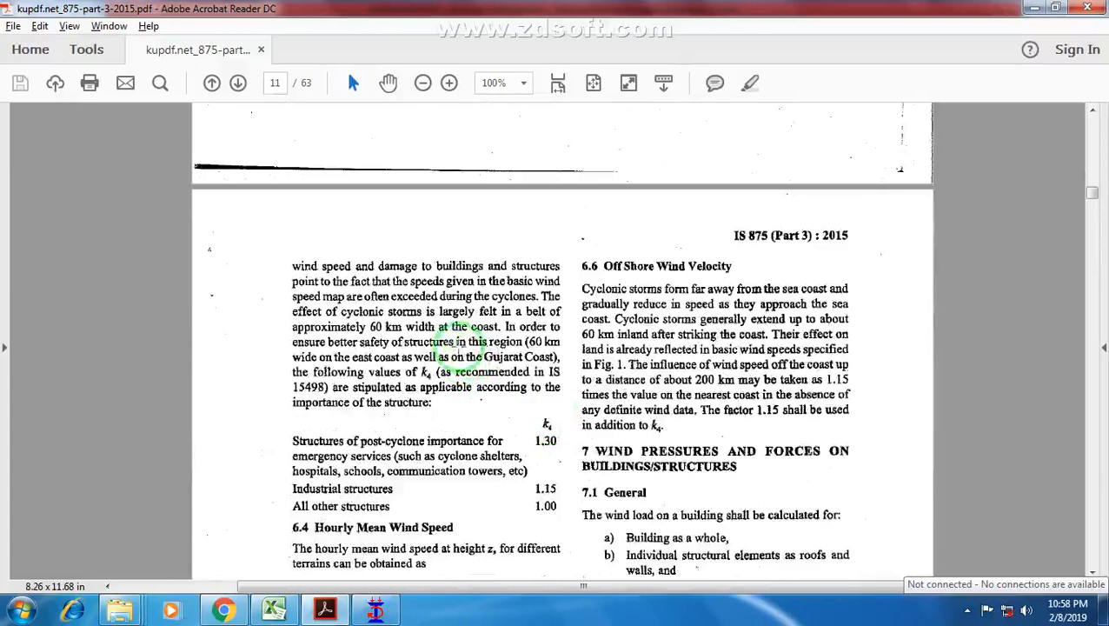
Examine the k4 values stipulated for post-cyclone importance, industrial and all other structures.
{"action": "scroll", "coordinate": [385, 336], "scroll_direction": "up", "scroll_amount": 1}
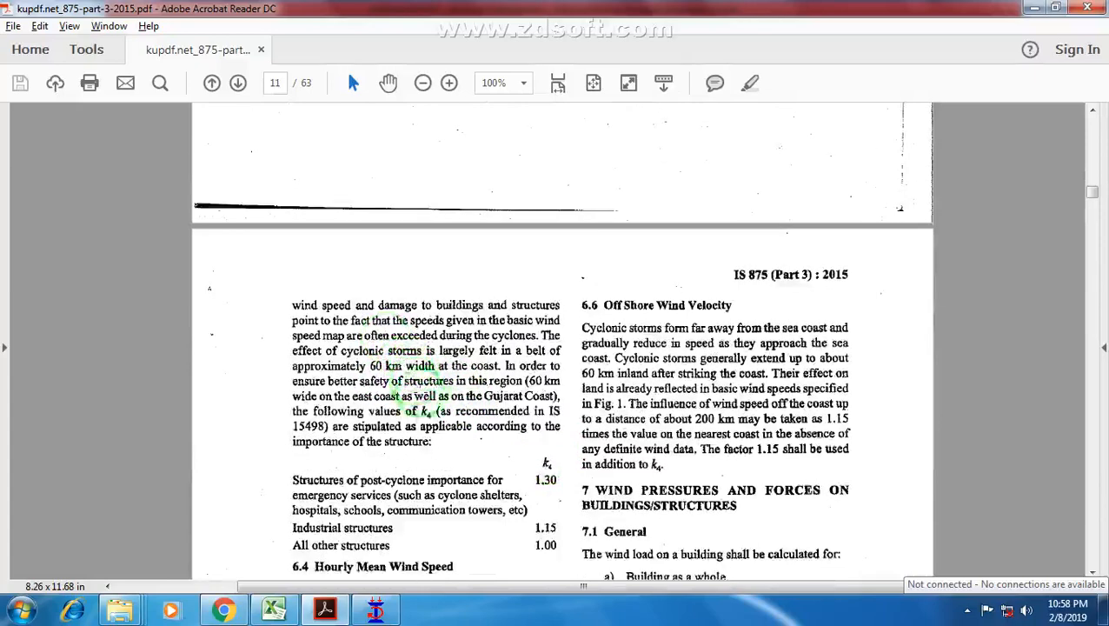
{"action": "scroll", "coordinate": [426, 383], "scroll_direction": "down", "scroll_amount": 2}
{"action": "scroll", "coordinate": [441, 401], "scroll_direction": "down", "scroll_amount": 2}
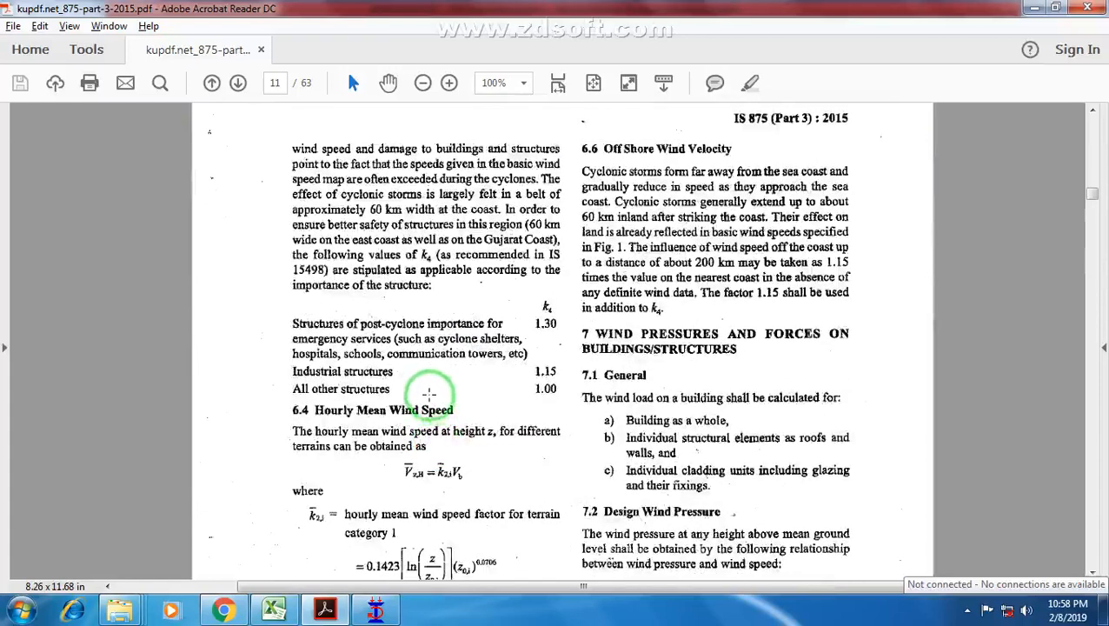
{"action": "scroll", "coordinate": [387, 383], "scroll_direction": "down", "scroll_amount": 1}
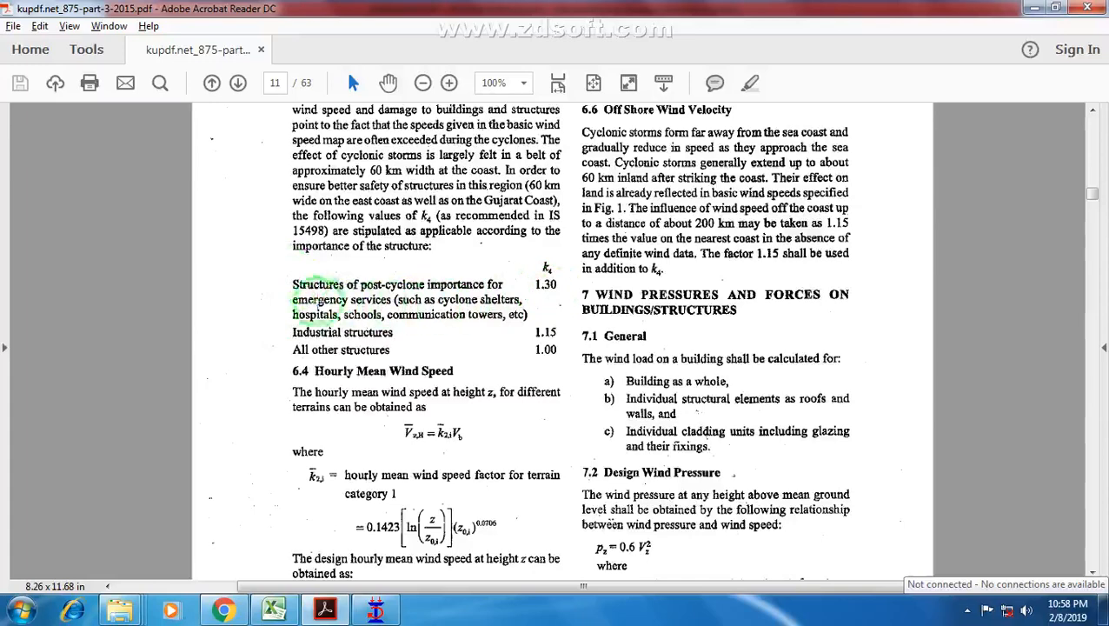
{"action": "scroll", "coordinate": [426, 365], "scroll_direction": "down", "scroll_amount": 1}
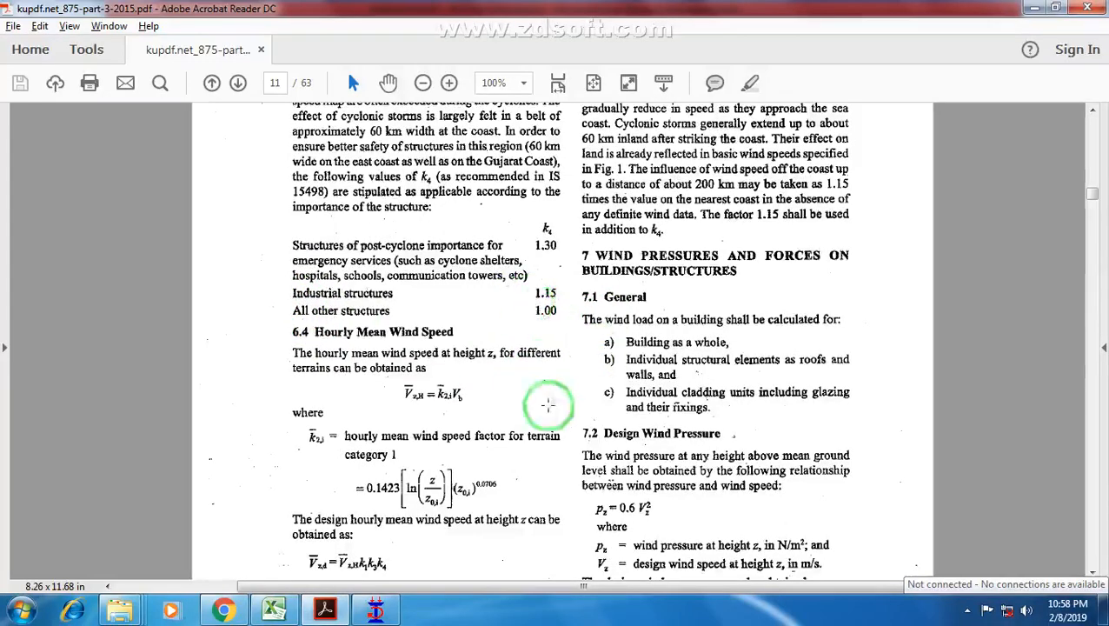
{"action": "left_click_drag", "start_coordinate": [284, 295], "coordinate": [558, 330]}
{"action": "left_click", "coordinate": [297, 300]}
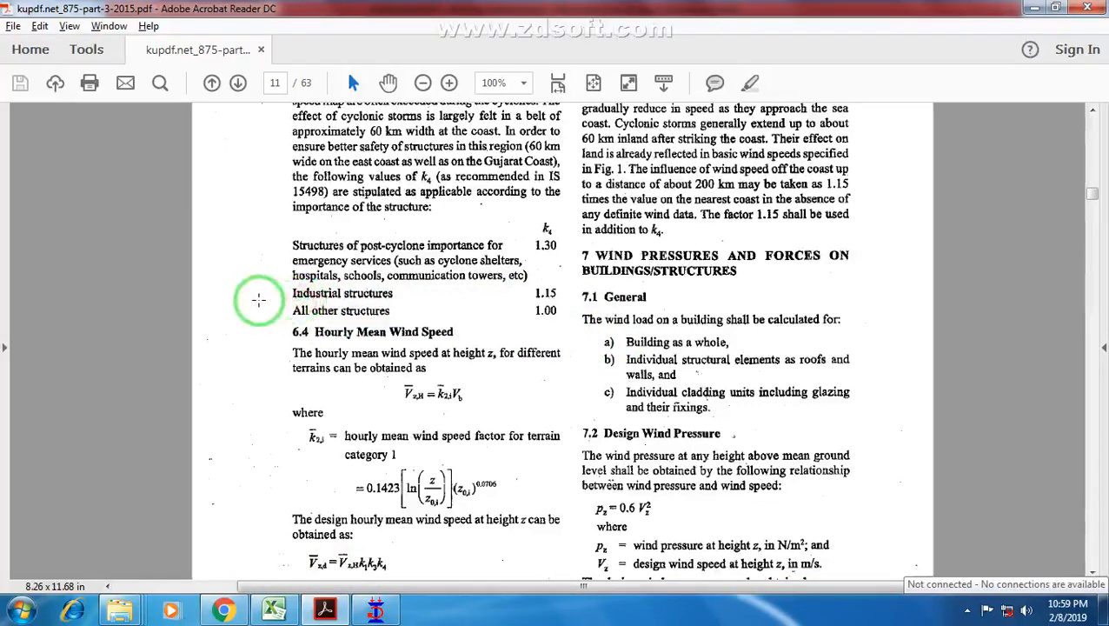
{"action": "left_click_drag", "start_coordinate": [260, 301], "coordinate": [576, 324]}
Switch to the Excel wind load sheet and review the cyclonic importance (K4), wind directionality (Kd) and other factor cells in D7:D10.
{"action": "left_click", "coordinate": [275, 611]}
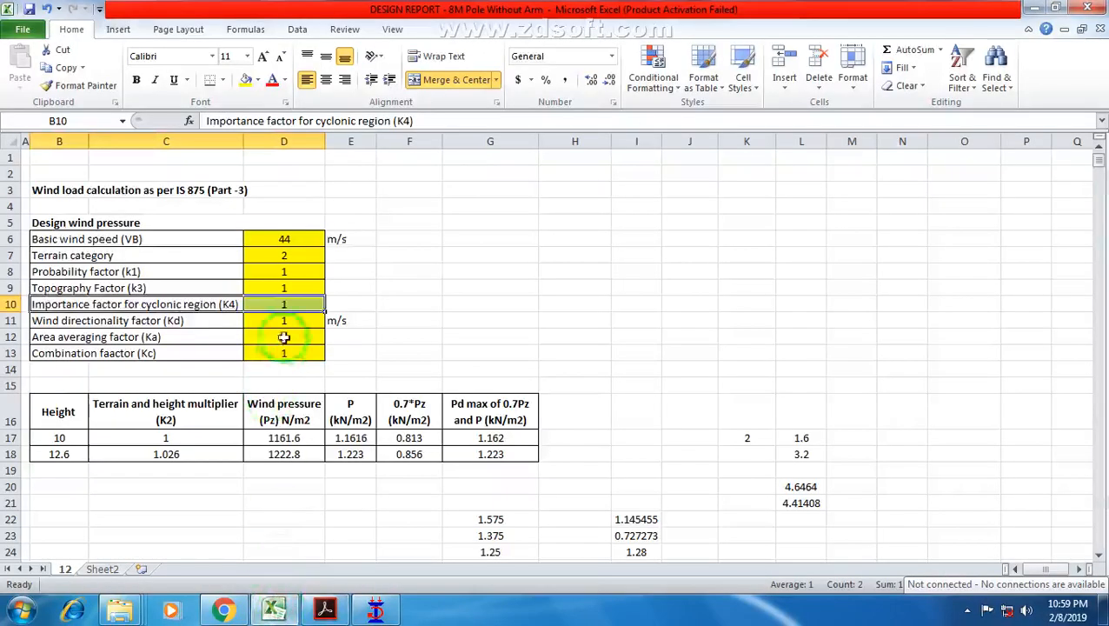
{"action": "left_click", "coordinate": [165, 309]}
{"action": "left_click", "coordinate": [314, 304]}
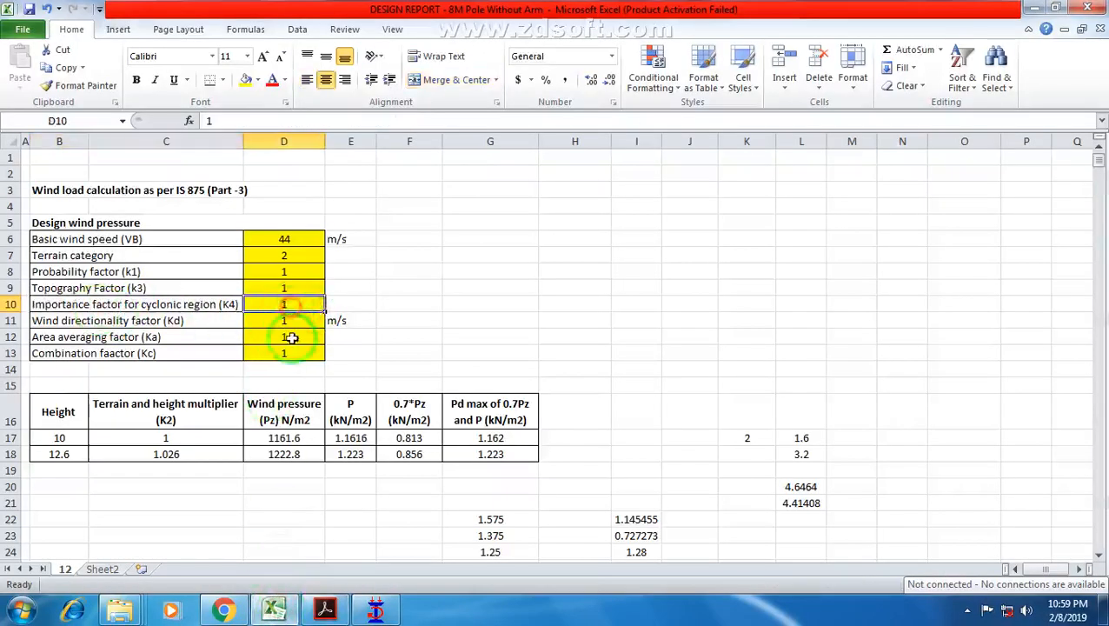
{"action": "key", "text": "Down"}
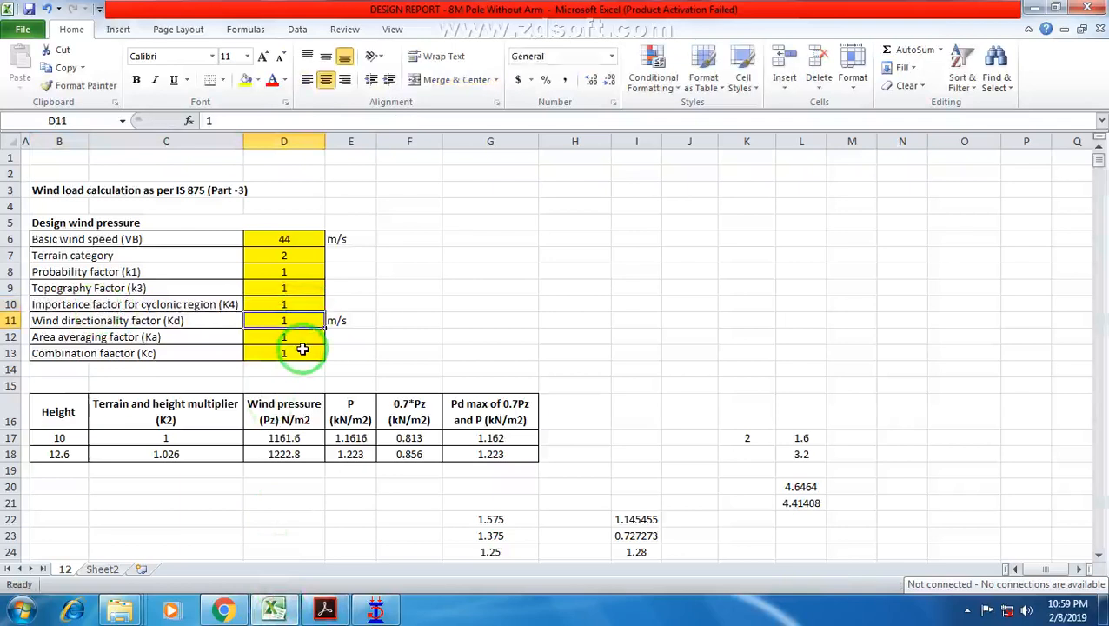
{"action": "left_click", "coordinate": [73, 324]}
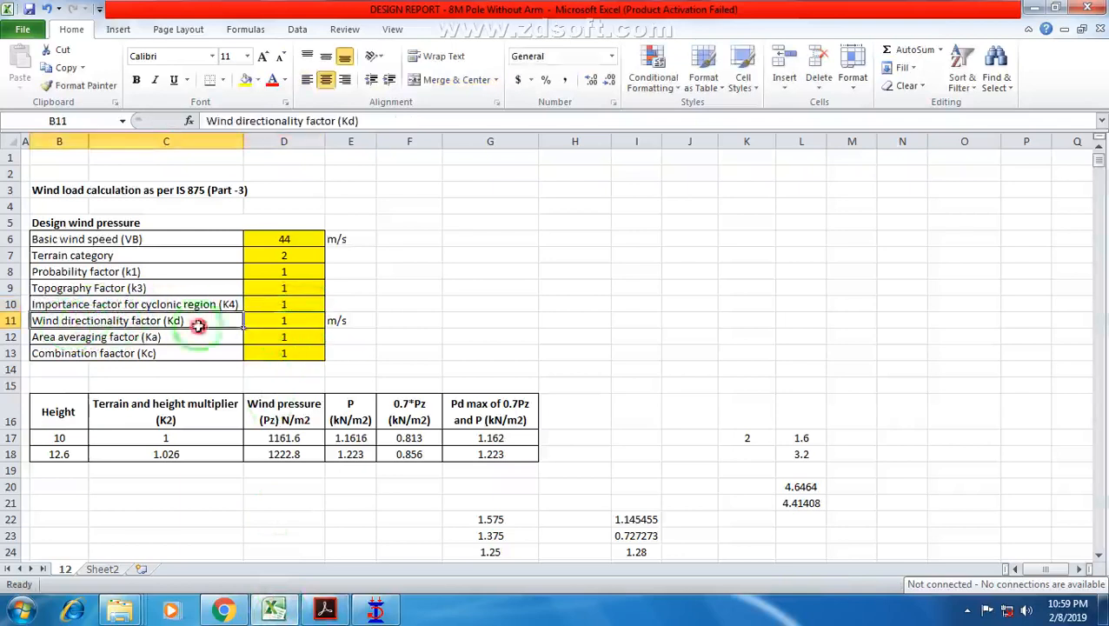
{"action": "left_click", "coordinate": [272, 322]}
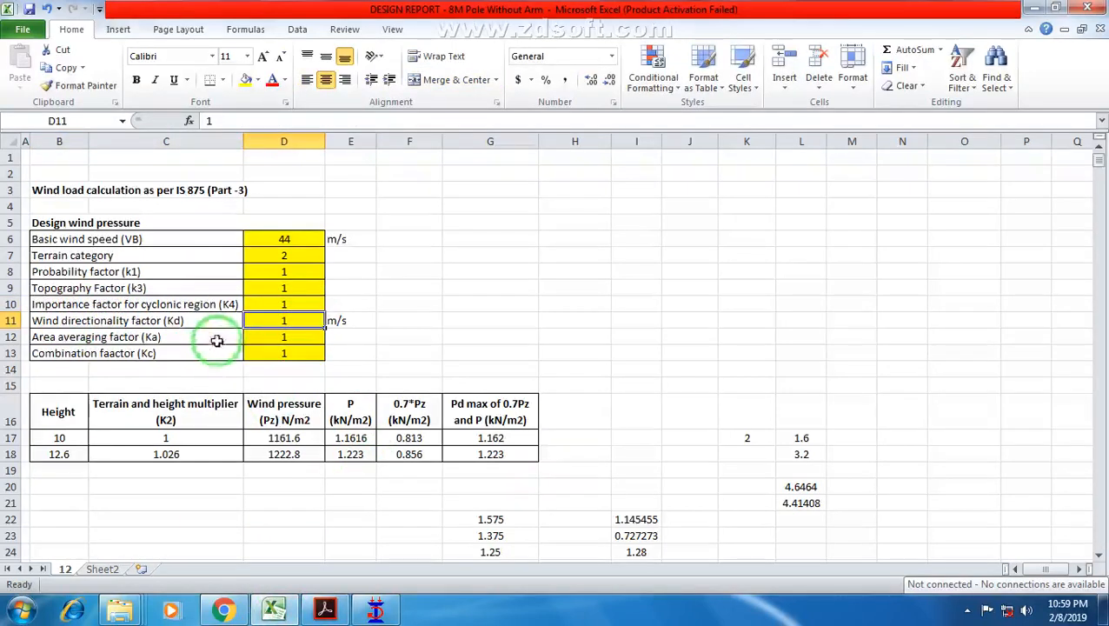
{"action": "left_click_drag", "start_coordinate": [169, 304], "coordinate": [250, 303]}
{"action": "left_click_drag", "start_coordinate": [284, 255], "coordinate": [286, 304]}
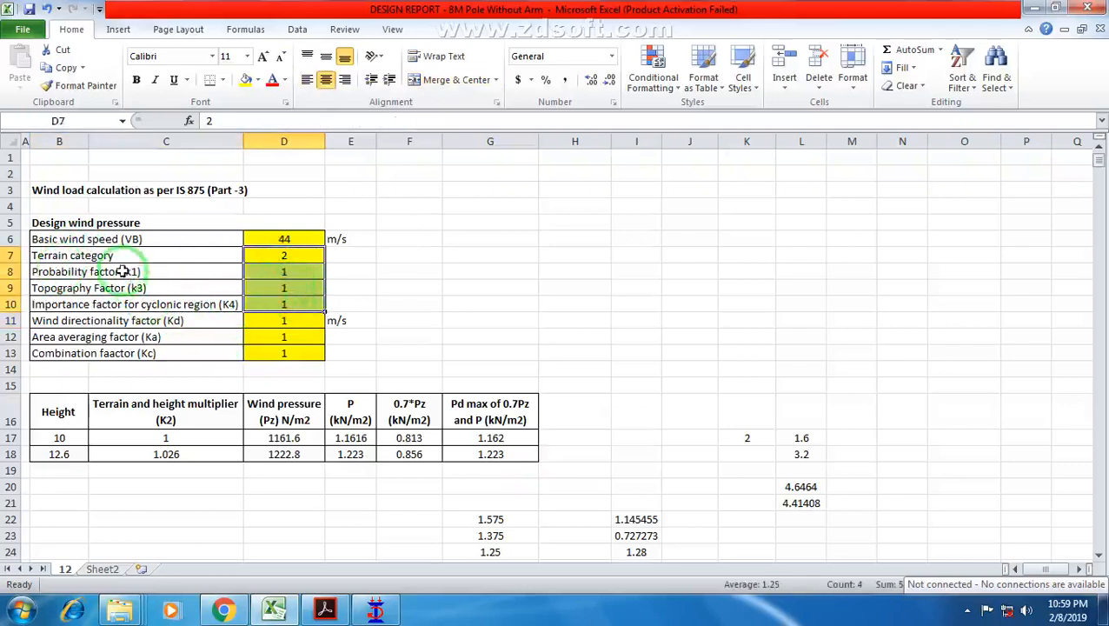
Review the labels for the probability factor (k1), topography factor (k3) and cyclonic importance factor (K4) in the input table.
{"action": "left_click_drag", "start_coordinate": [123, 271], "coordinate": [148, 292]}
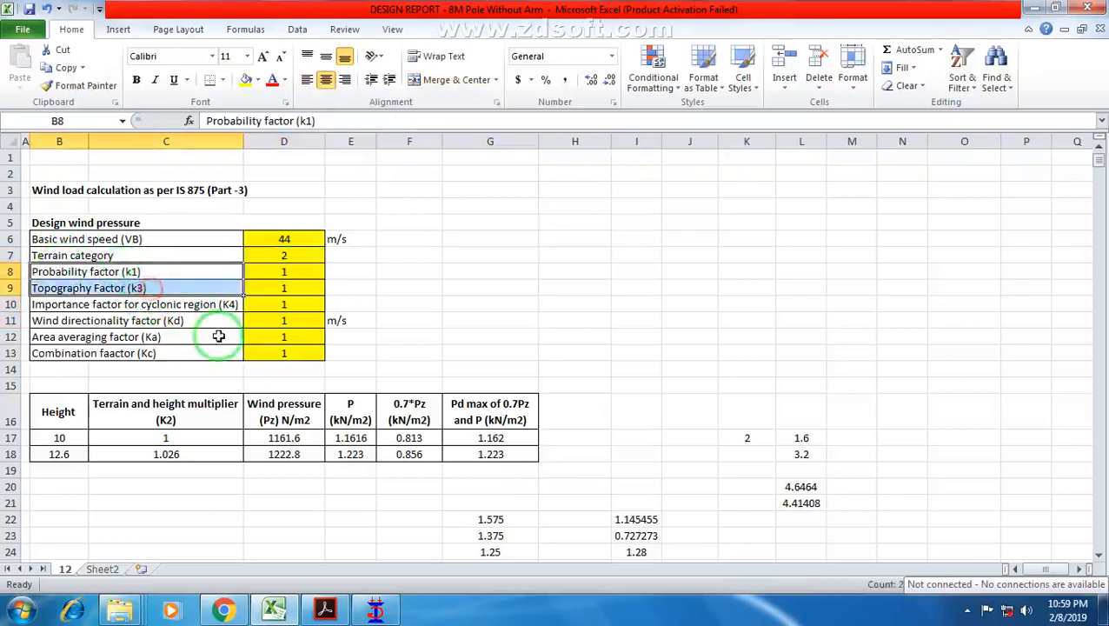
{"action": "left_click", "coordinate": [173, 421]}
{"action": "left_click", "coordinate": [187, 290]}
{"action": "left_click", "coordinate": [223, 307]}
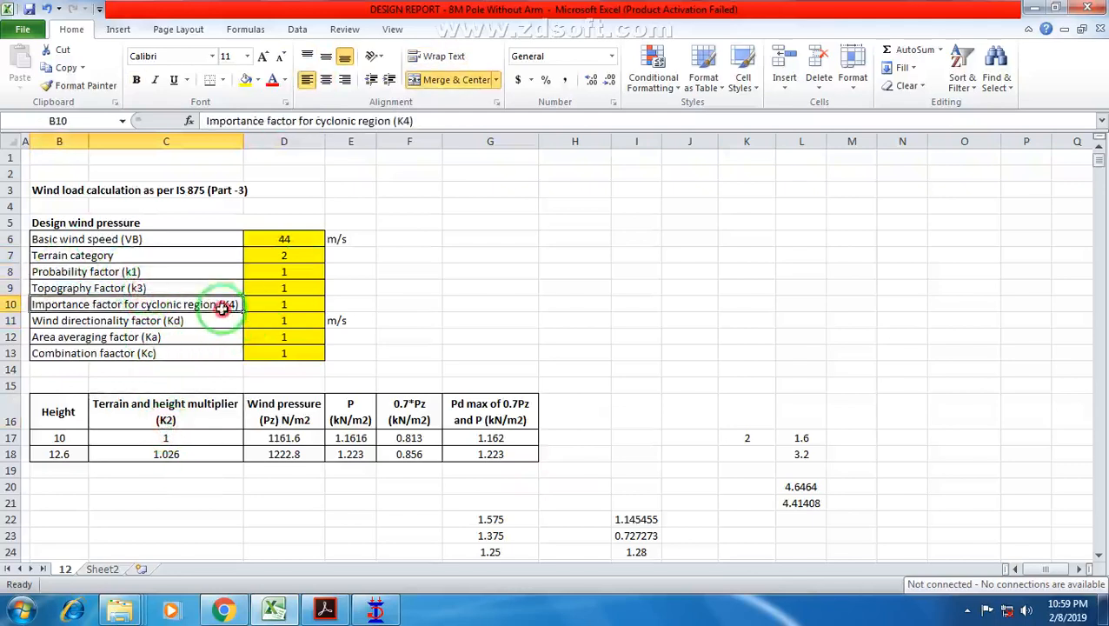
Switch to the IS 875 PDF in Acrobat Reader and find the design wind speed equation in clause 6.3.
{"action": "left_click", "coordinate": [326, 610]}
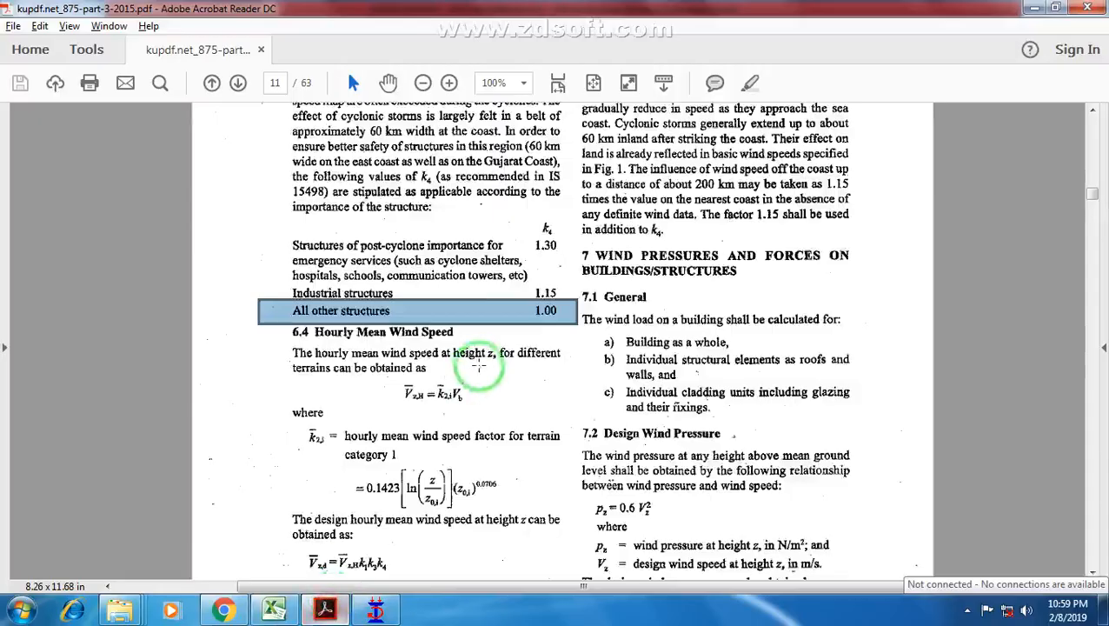
{"action": "scroll", "coordinate": [483, 357], "scroll_direction": "up", "scroll_amount": 10}
{"action": "scroll", "coordinate": [482, 356], "scroll_direction": "up", "scroll_amount": 15}
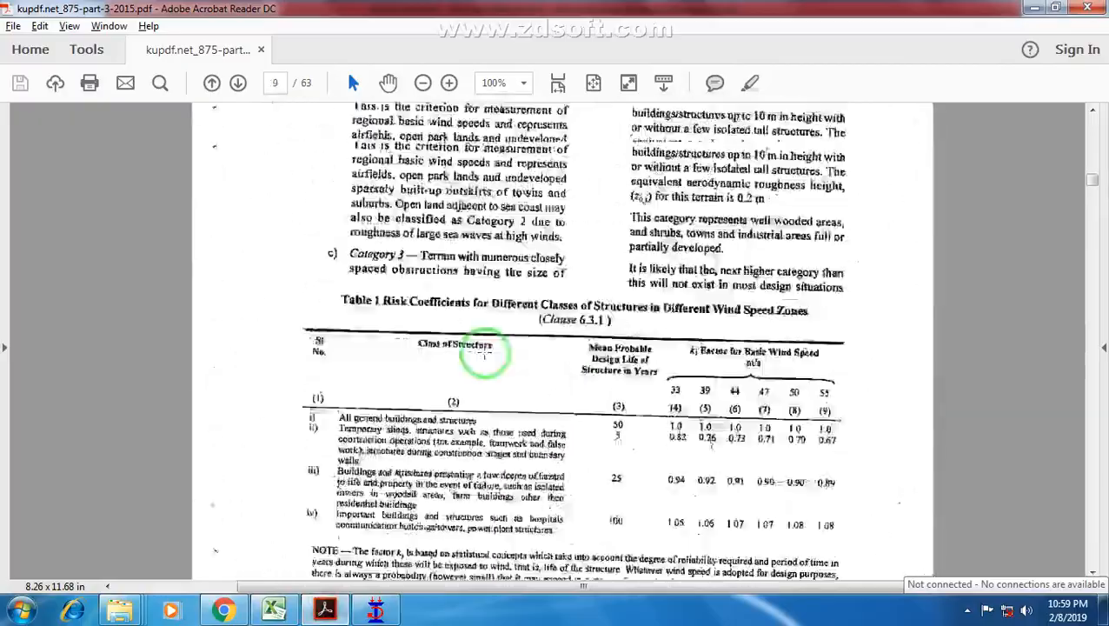
{"action": "scroll", "coordinate": [485, 352], "scroll_direction": "up", "scroll_amount": 5}
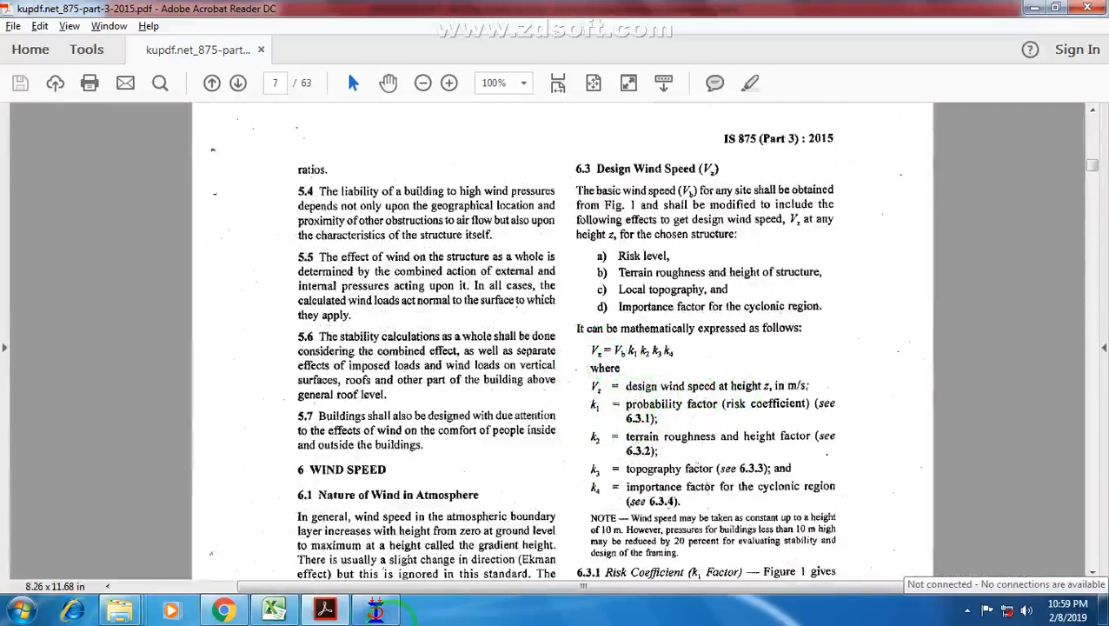
Switch to the Excel wind load sheet and examine the wind speed terms referenced inside the parentheses of the wind pressure formula in D17.
{"action": "left_click", "coordinate": [274, 610]}
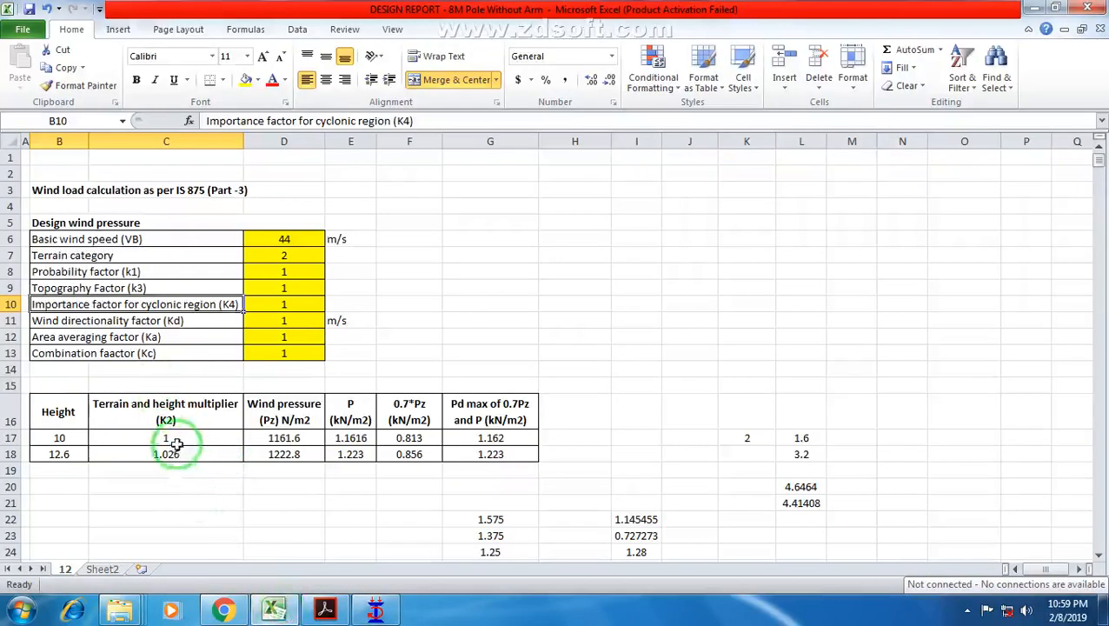
{"action": "left_click", "coordinate": [290, 437]}
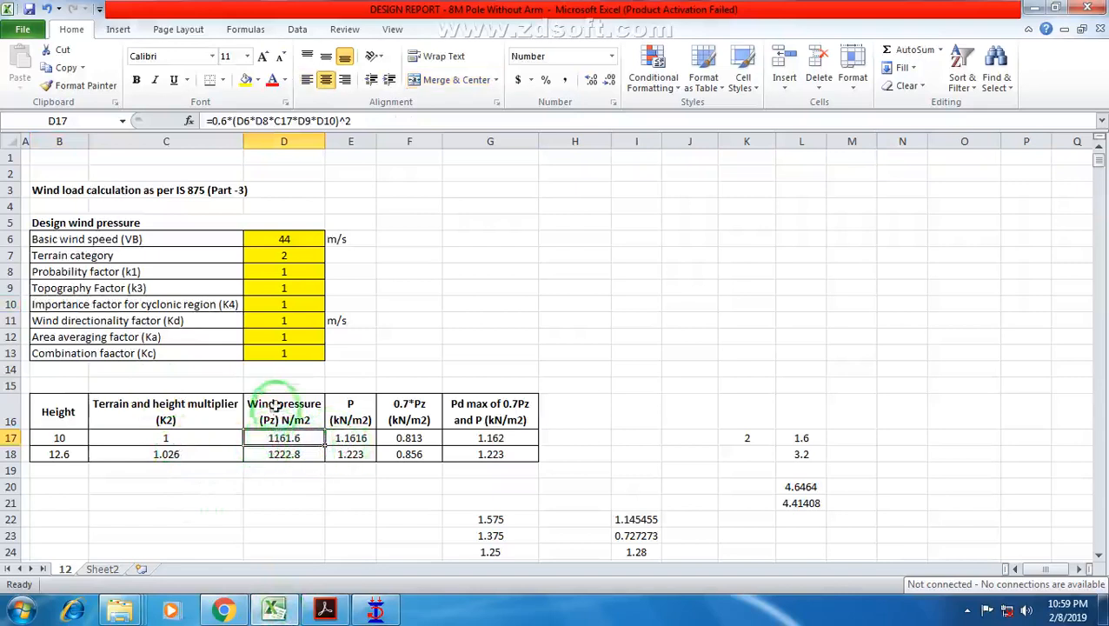
{"action": "mouse_move", "coordinate": [327, 610]}
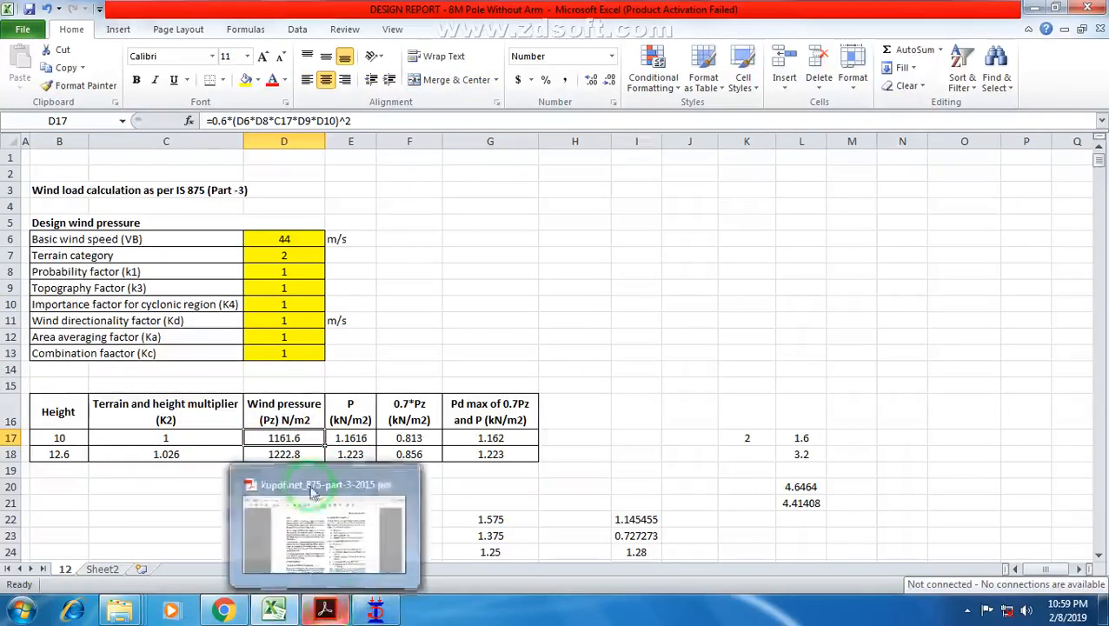
{"action": "left_click", "coordinate": [235, 121]}
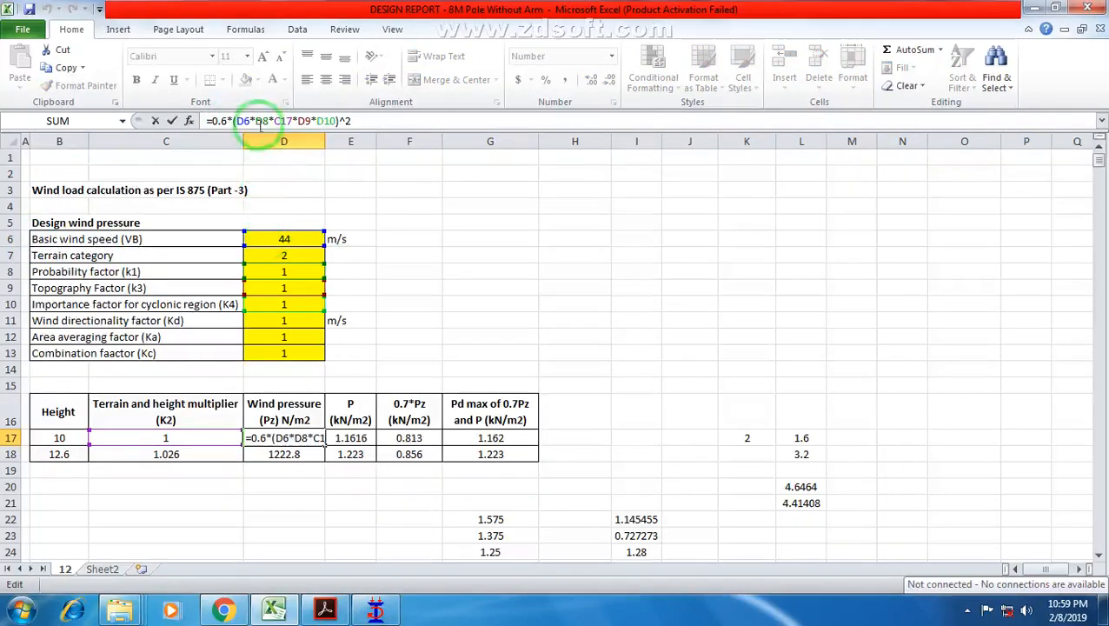
{"action": "left_click", "coordinate": [259, 122]}
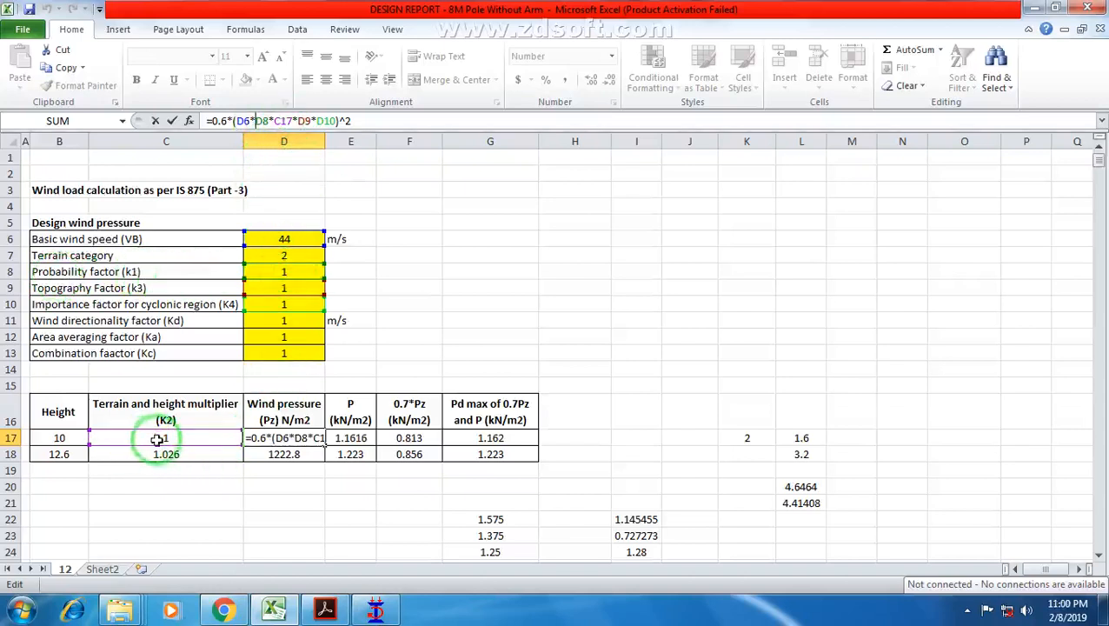
{"action": "left_click", "coordinate": [323, 119]}
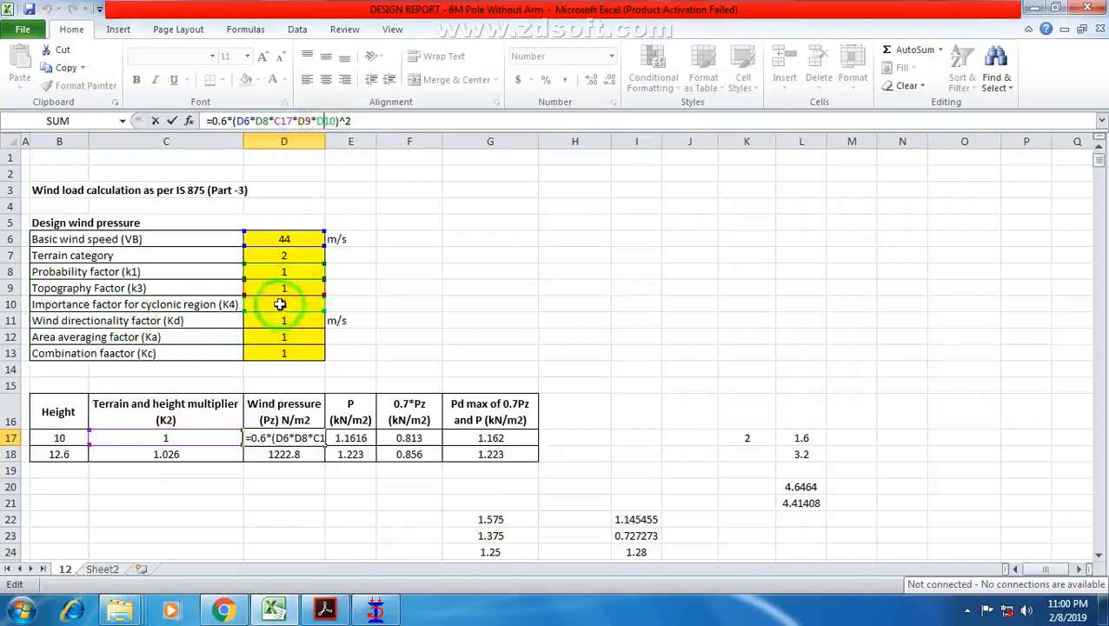
{"action": "left_click", "coordinate": [237, 120]}
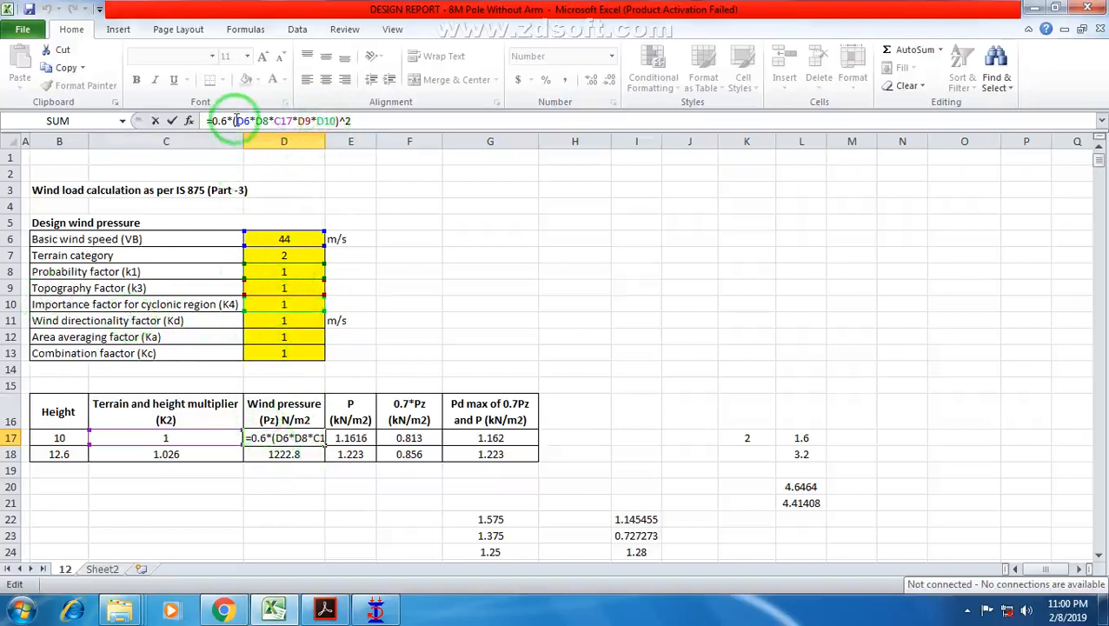
{"action": "left_click_drag", "start_coordinate": [237, 120], "coordinate": [339, 119]}
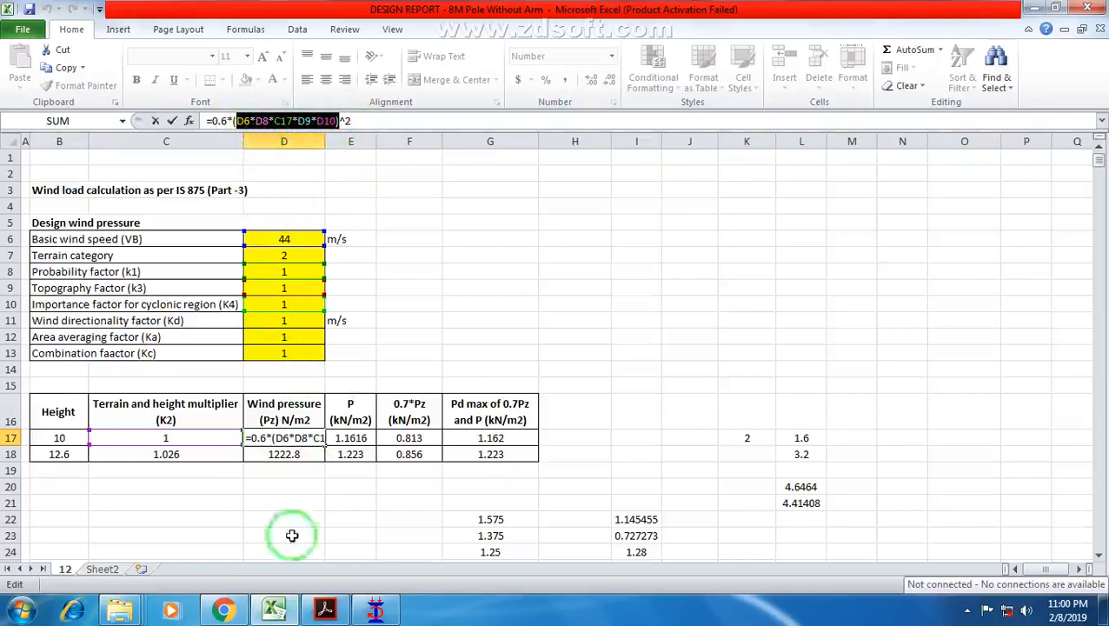
Glance at clause 6.3 in the PDF, return to Excel and inspect the 0.6 coefficient and the squared exponent in the D17 formula.
{"action": "left_click", "coordinate": [325, 608]}
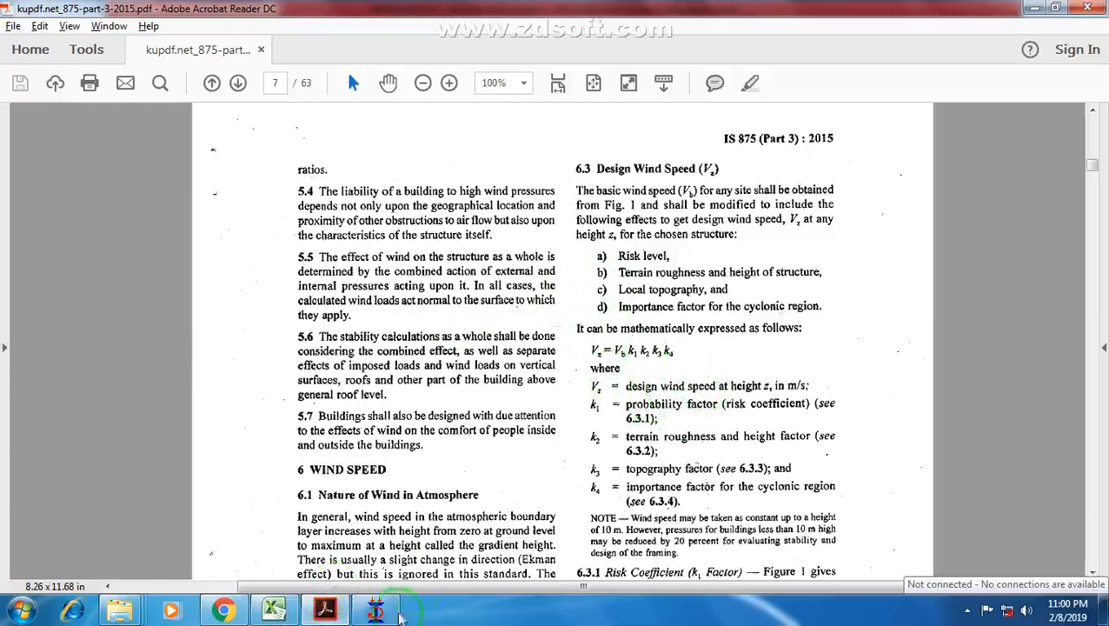
{"action": "left_click", "coordinate": [330, 611]}
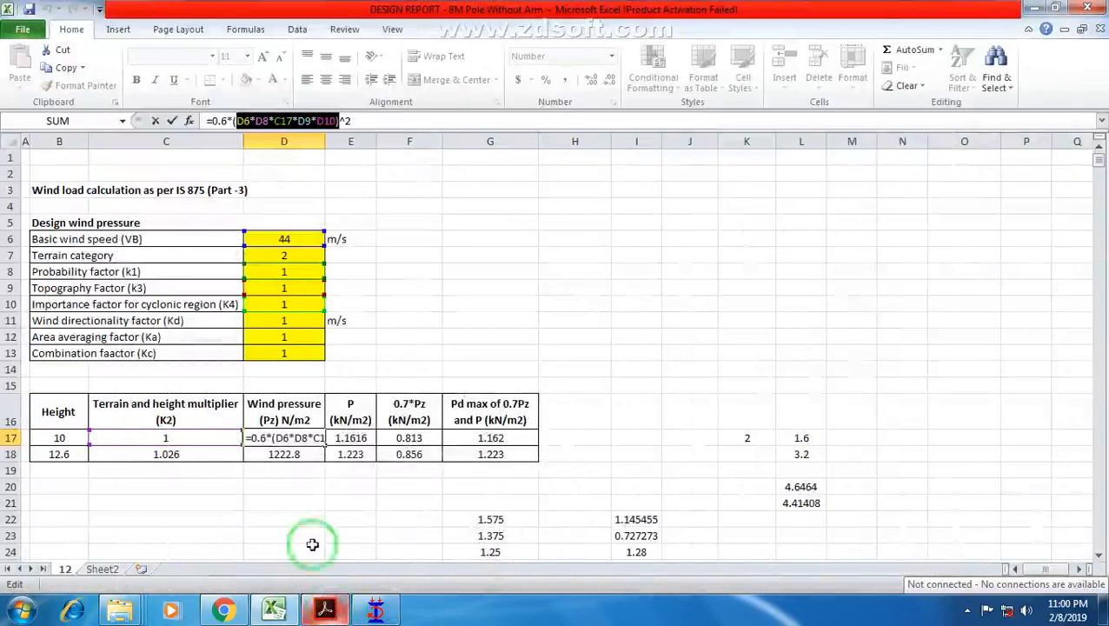
{"action": "double_click", "coordinate": [219, 121]}
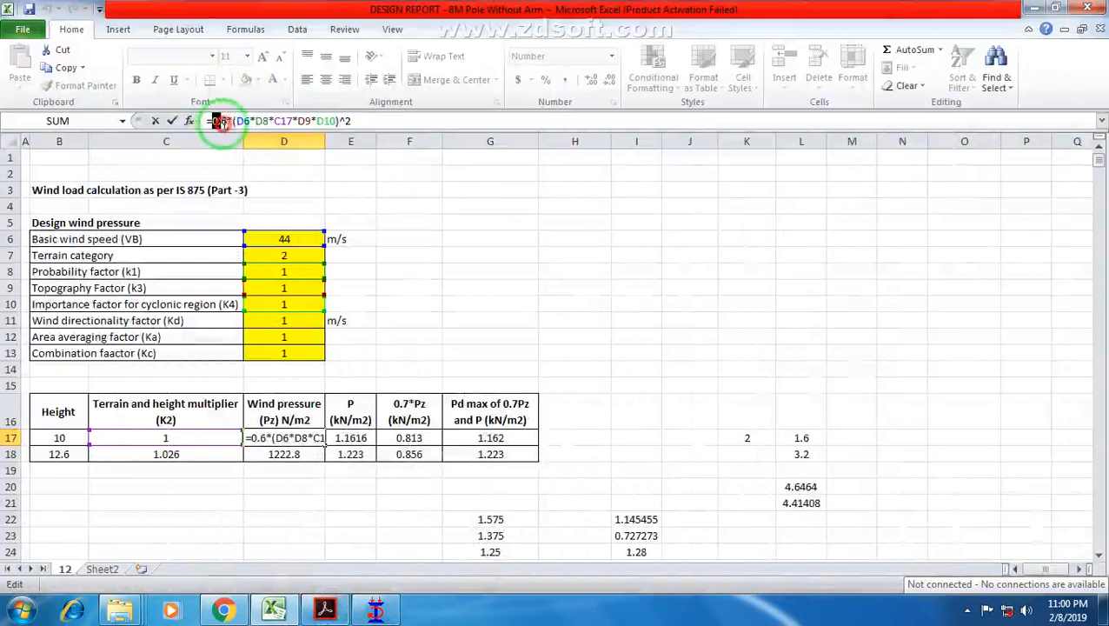
{"action": "left_click_drag", "start_coordinate": [342, 121], "coordinate": [352, 121]}
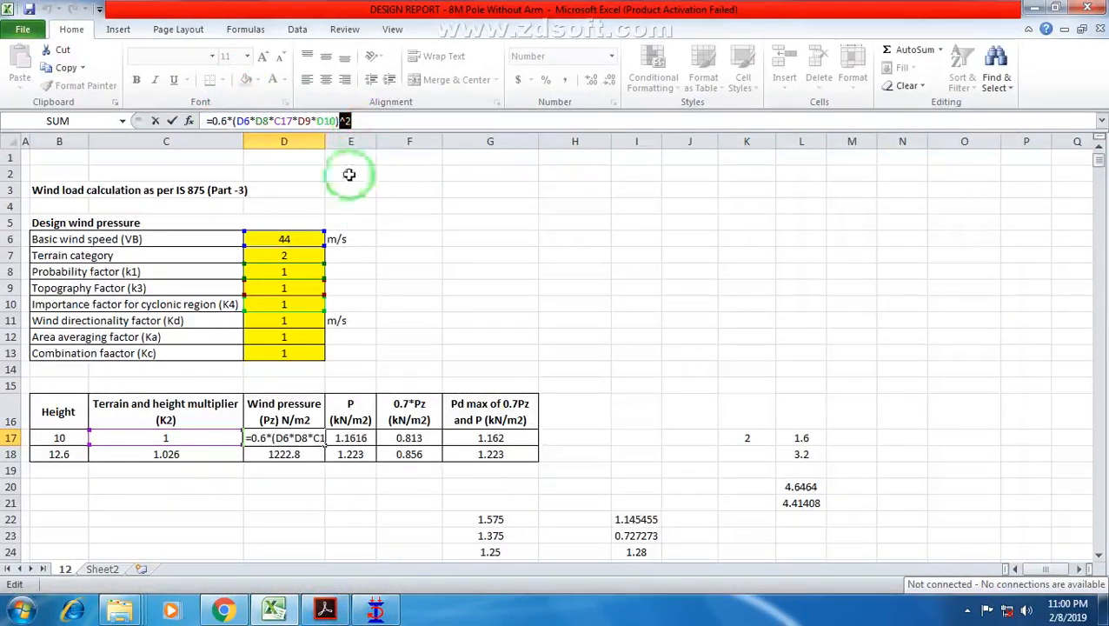
Switch to the IS 875 PDF and find the wind pressure relationship in clause 7.2, Design Wind Pressure.
{"action": "left_click", "coordinate": [325, 609]}
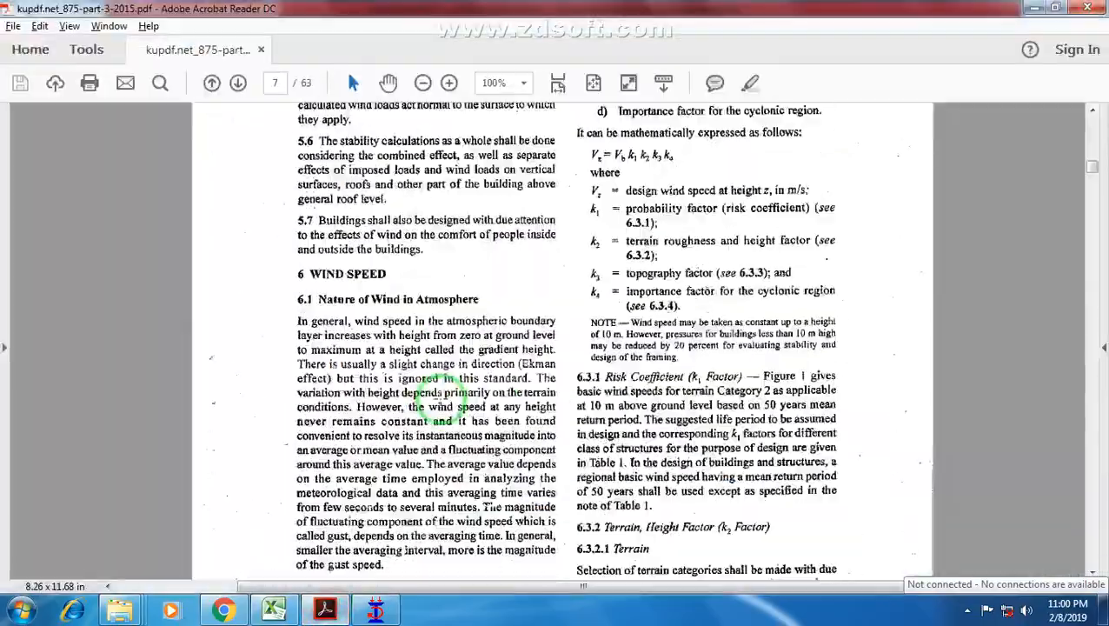
{"action": "scroll", "coordinate": [441, 407], "scroll_direction": "down", "scroll_amount": 10}
{"action": "scroll", "coordinate": [441, 407], "scroll_direction": "down", "scroll_amount": 20}
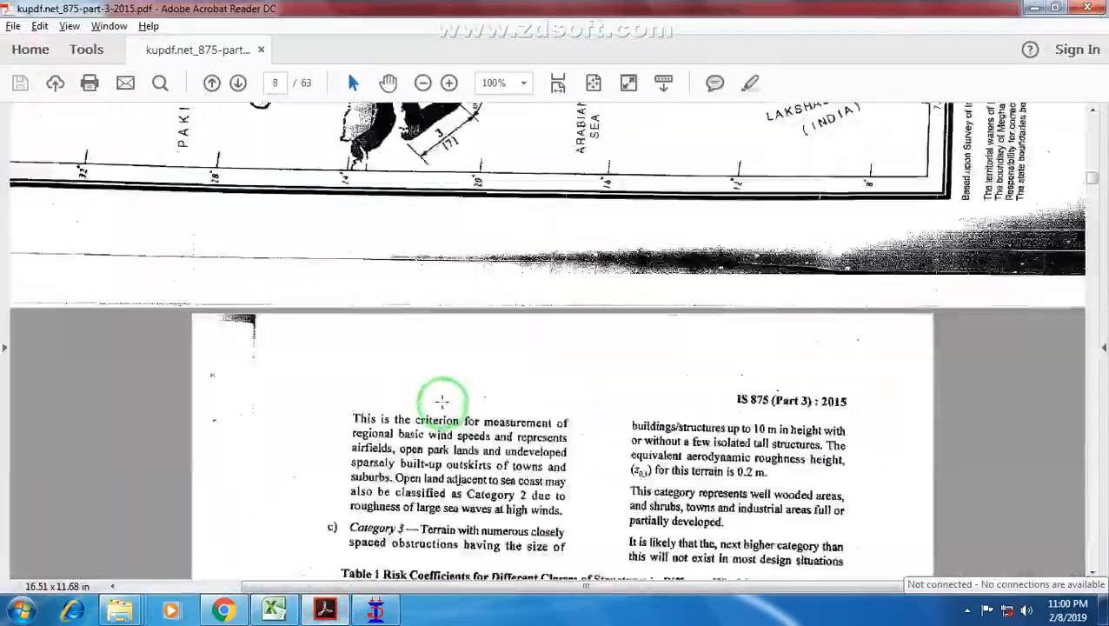
{"action": "scroll", "coordinate": [443, 395], "scroll_direction": "down", "scroll_amount": 20}
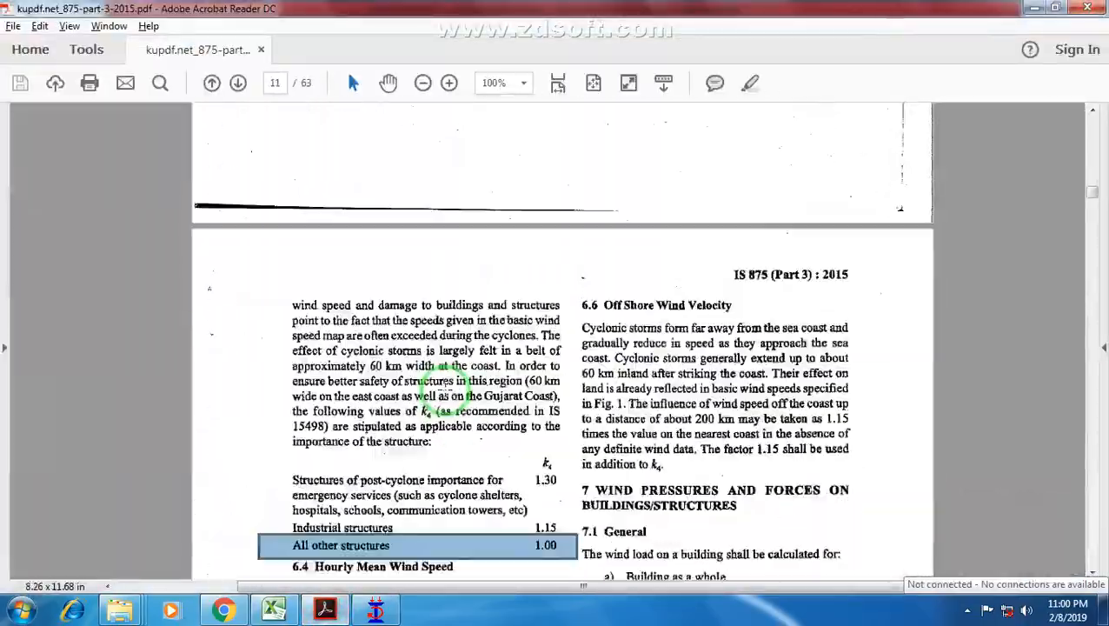
{"action": "scroll", "coordinate": [614, 352], "scroll_direction": "down", "scroll_amount": 4}
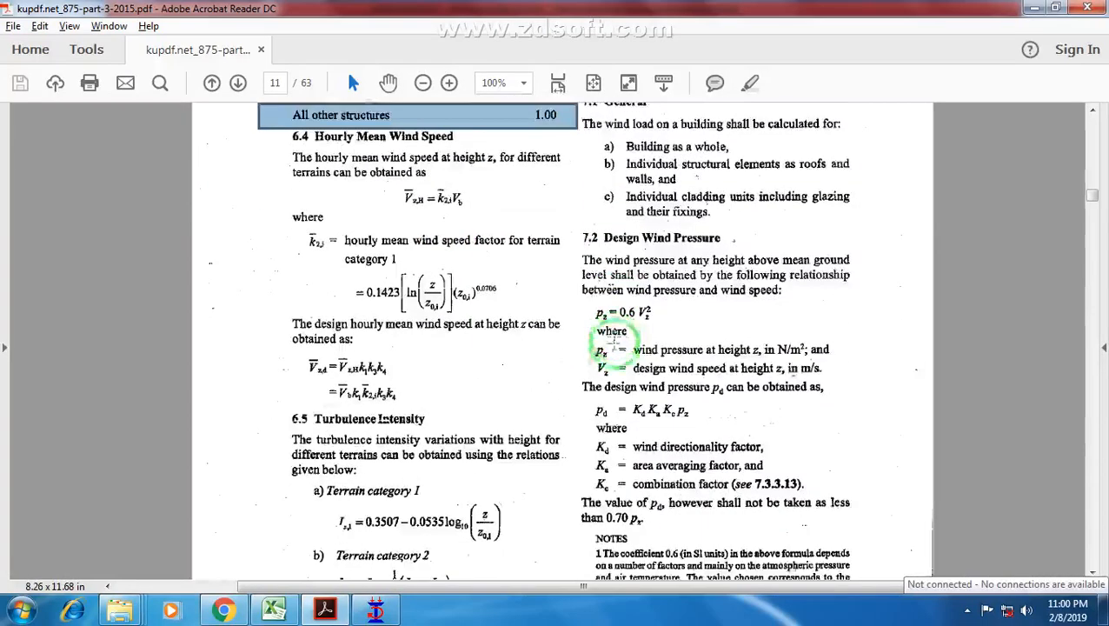
{"action": "scroll", "coordinate": [627, 330], "scroll_direction": "down", "scroll_amount": 1}
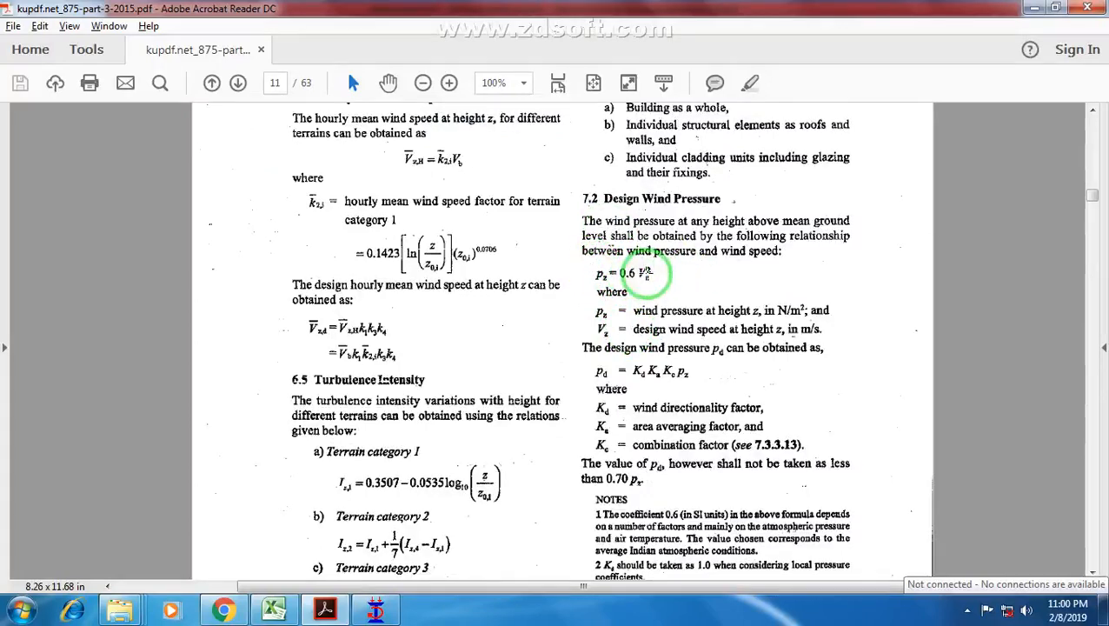
Go back to clause 6.3 in the PDF and check the factors that make up the design wind speed Vz.
{"action": "scroll", "coordinate": [1027, 235], "scroll_direction": "up", "scroll_amount": 20}
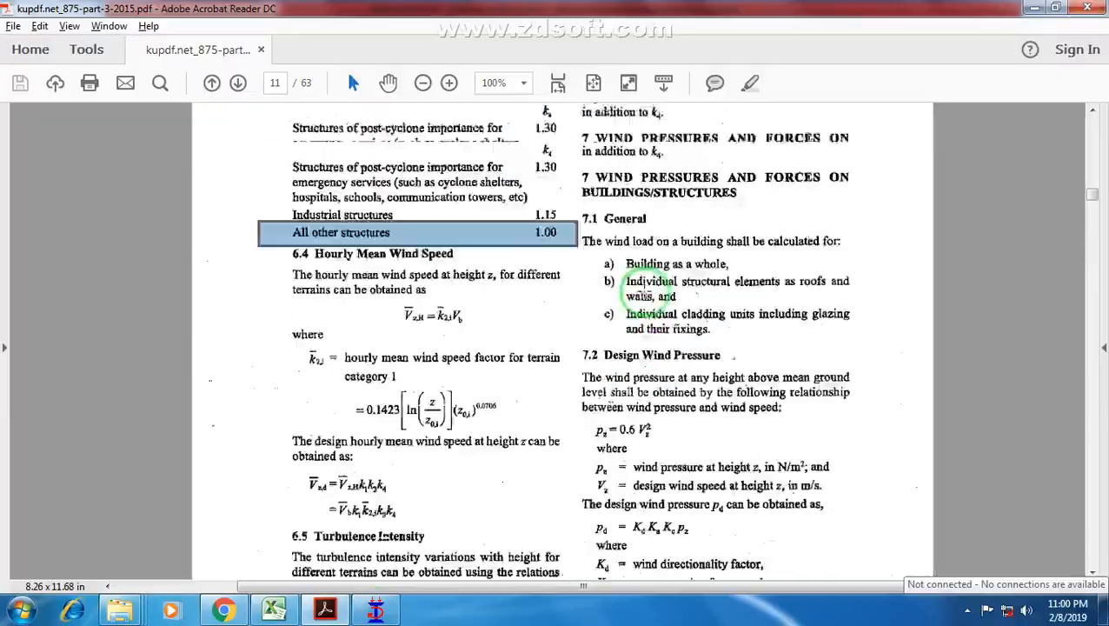
{"action": "scroll", "coordinate": [1047, 198], "scroll_direction": "up", "scroll_amount": 10}
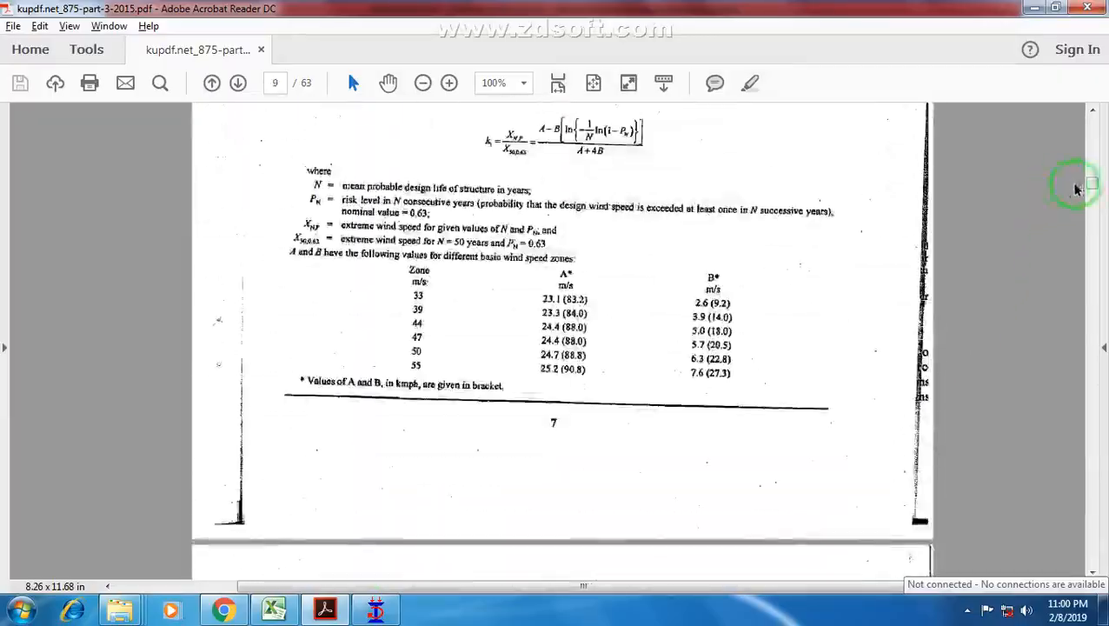
{"action": "left_click_drag", "start_coordinate": [1088, 182], "coordinate": [1095, 170]}
{"action": "scroll", "coordinate": [608, 260], "scroll_direction": "up", "scroll_amount": 10}
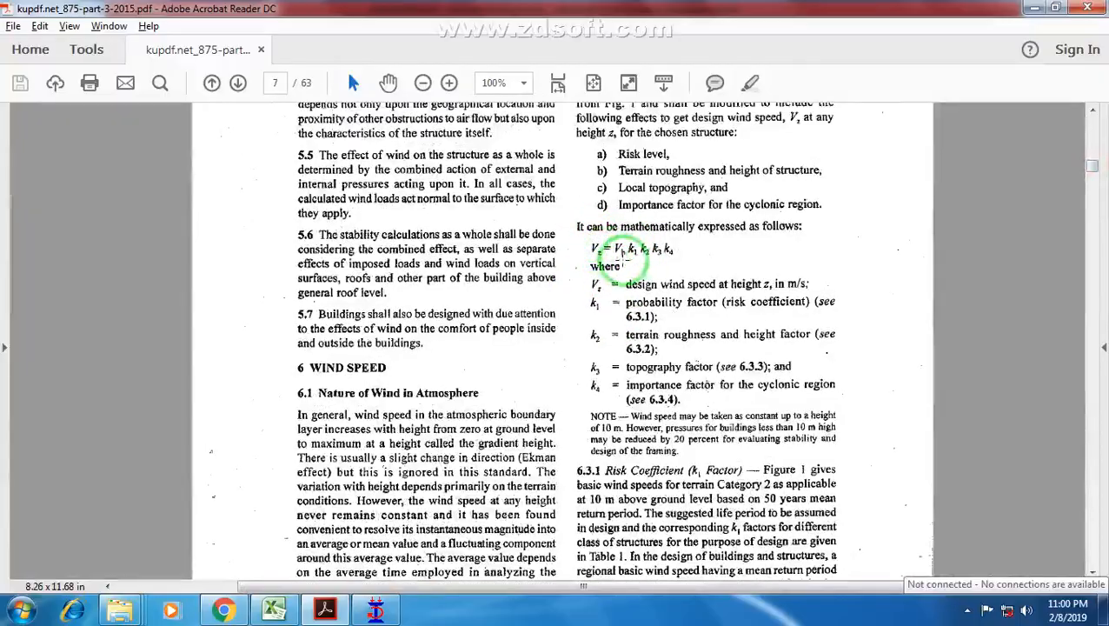
Return to clause 7.2 in the PDF and examine the equations for wind pressure pz and design wind pressure pd.
{"action": "scroll", "coordinate": [823, 316], "scroll_direction": "down", "scroll_amount": 20}
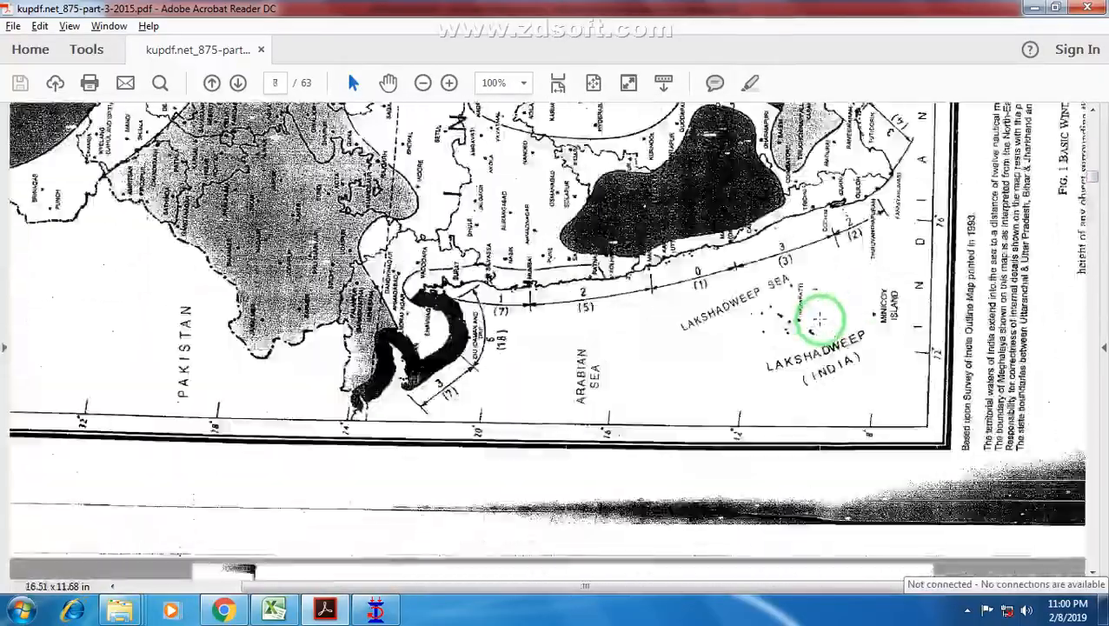
{"action": "scroll", "coordinate": [819, 316], "scroll_direction": "down", "scroll_amount": 20}
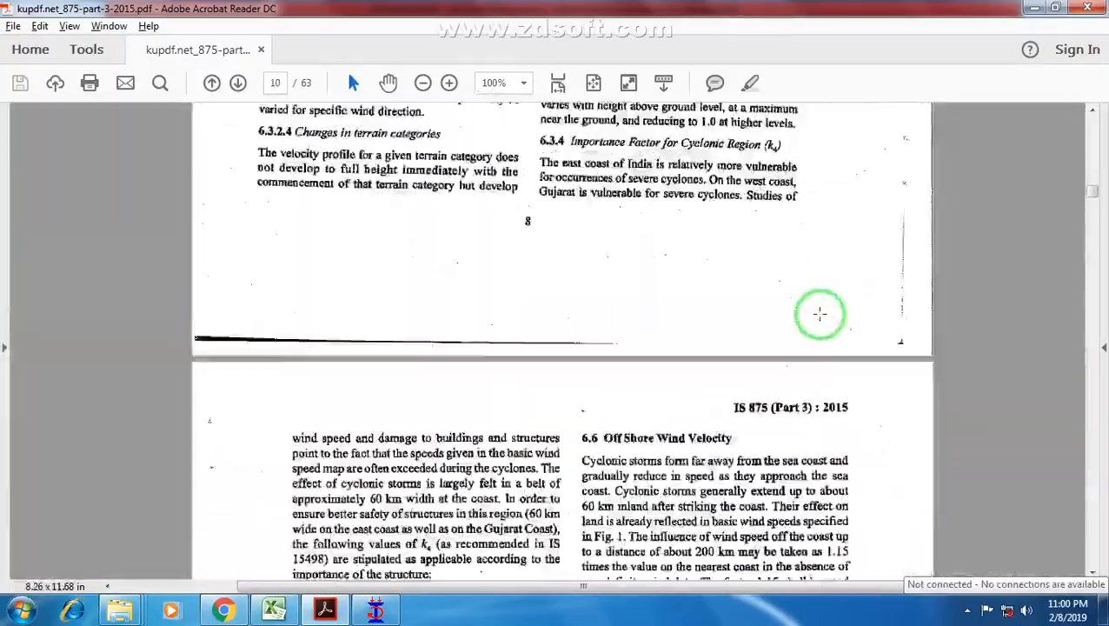
{"action": "scroll", "coordinate": [819, 313], "scroll_direction": "down", "scroll_amount": 5}
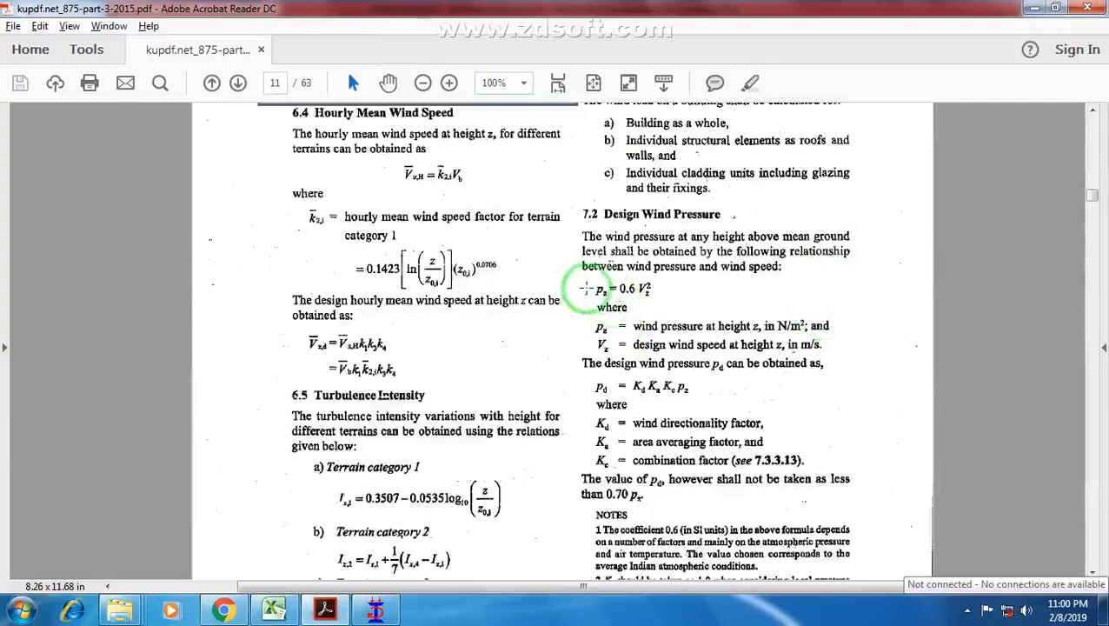
Switch to the Excel wind load sheet, close the D17 formula unchanged and inspect the formula for P (kN/m2) in E17.
{"action": "left_click", "coordinate": [274, 610]}
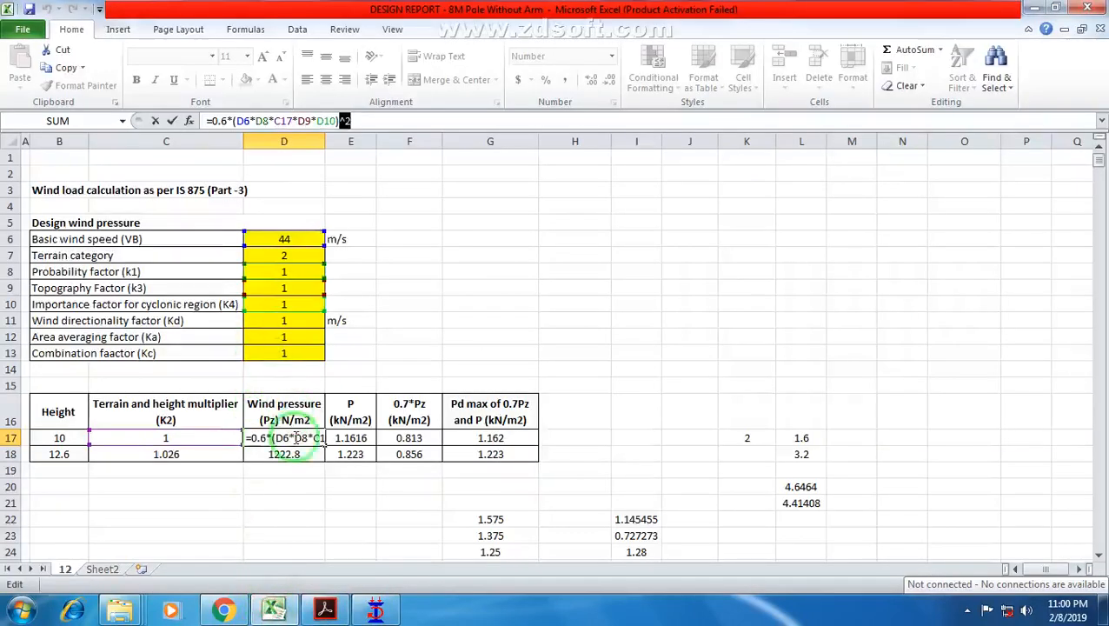
{"action": "key", "text": "ctrl+Return"}
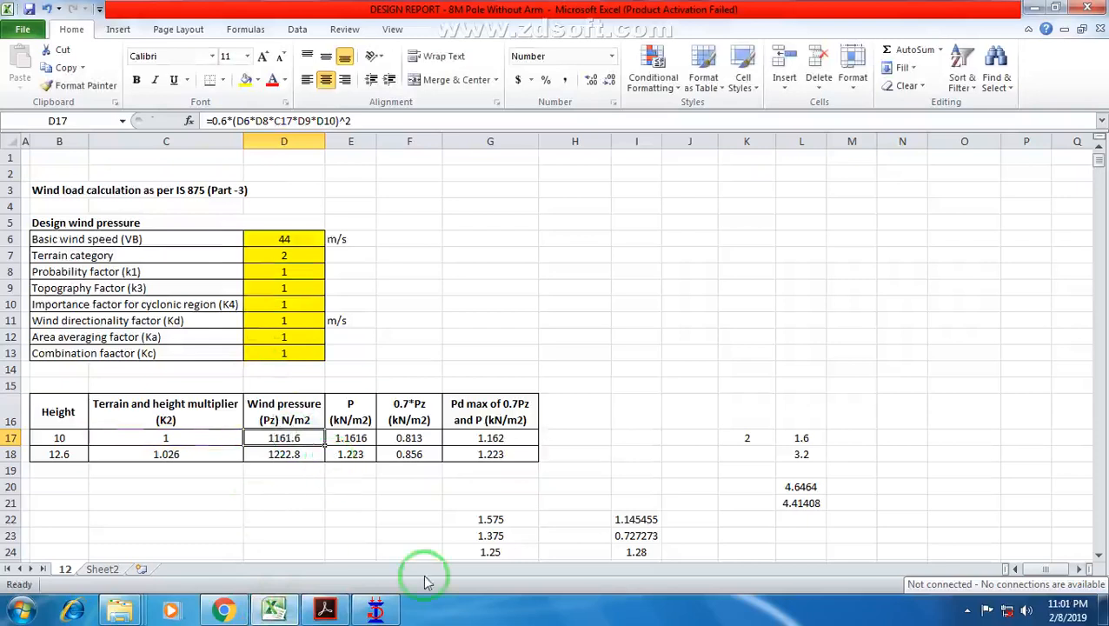
{"action": "left_click", "coordinate": [275, 408]}
{"action": "left_click", "coordinate": [287, 438]}
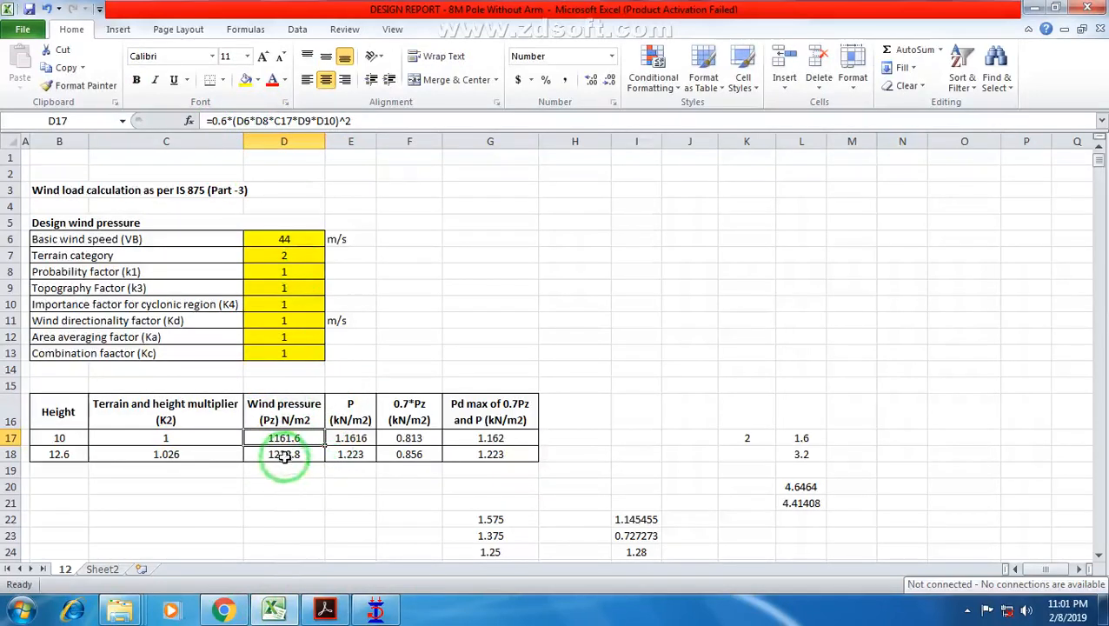
{"action": "left_click", "coordinate": [364, 442]}
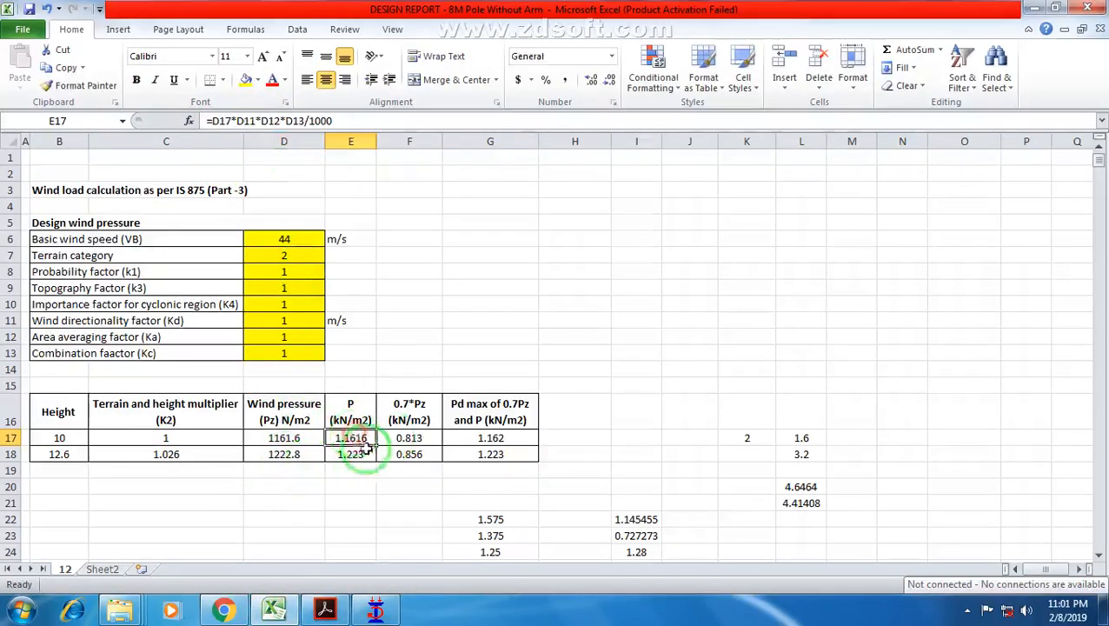
Review the wind pressure in D17 and the terrain and height multipliers (K2) in C17:C18.
{"action": "left_click", "coordinate": [291, 438]}
{"action": "left_click_drag", "start_coordinate": [182, 440], "coordinate": [188, 455]}
{"action": "left_click", "coordinate": [169, 430]}
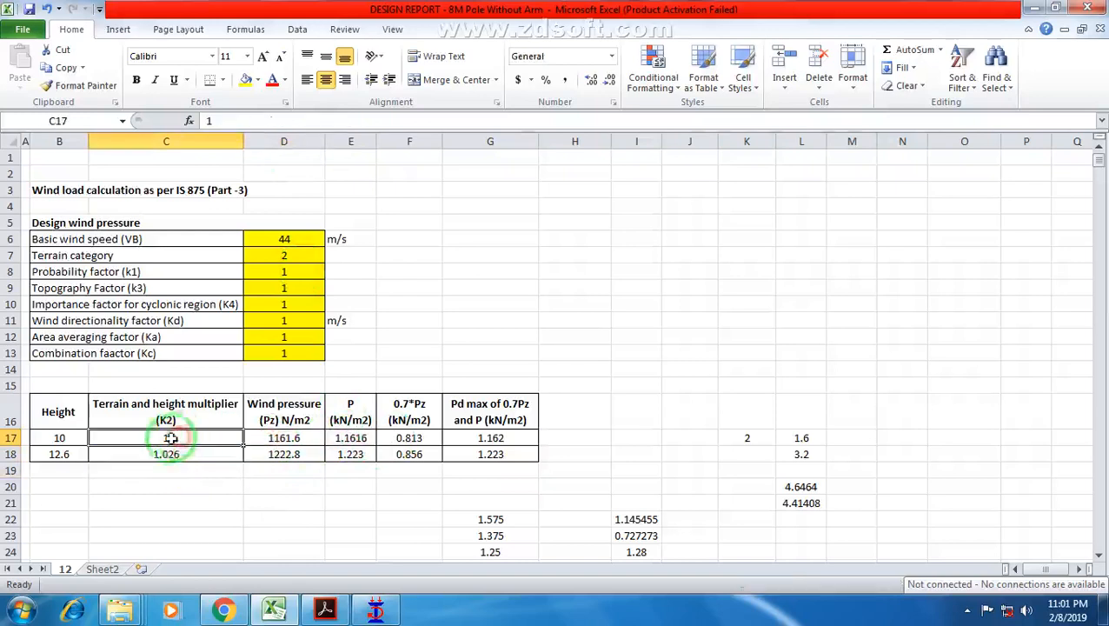
Switch to the IS 875 PDF and find the terrain and height multipliers in Table 2 of clause 6.3.2.2.
{"action": "left_click", "coordinate": [325, 611]}
{"action": "scroll", "coordinate": [742, 404], "scroll_direction": "up", "scroll_amount": 10}
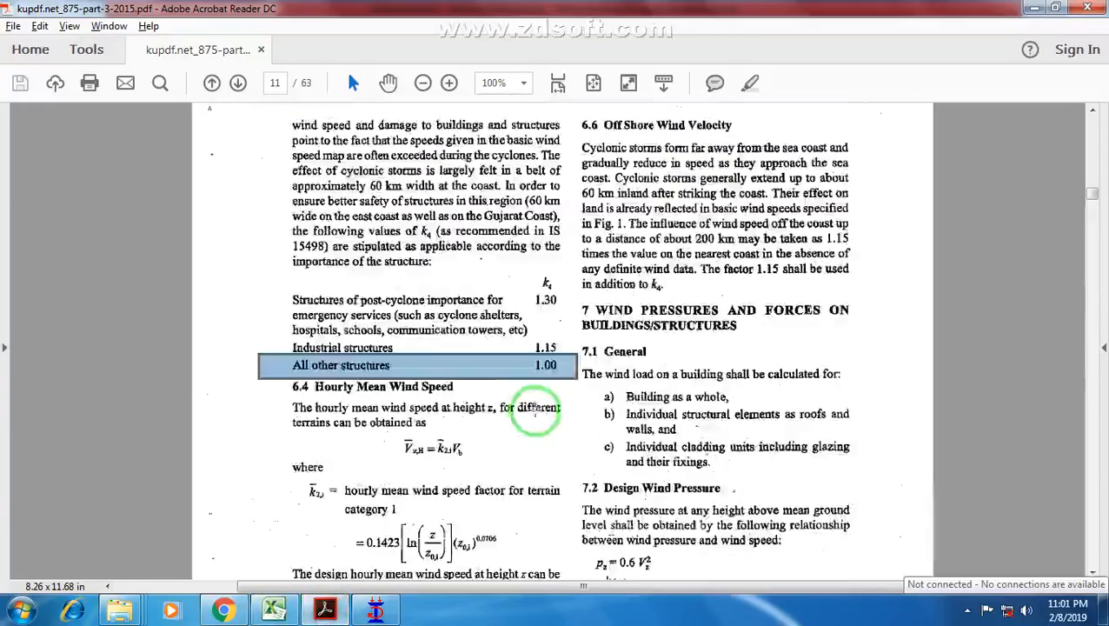
{"action": "scroll", "coordinate": [403, 395], "scroll_direction": "up", "scroll_amount": 3}
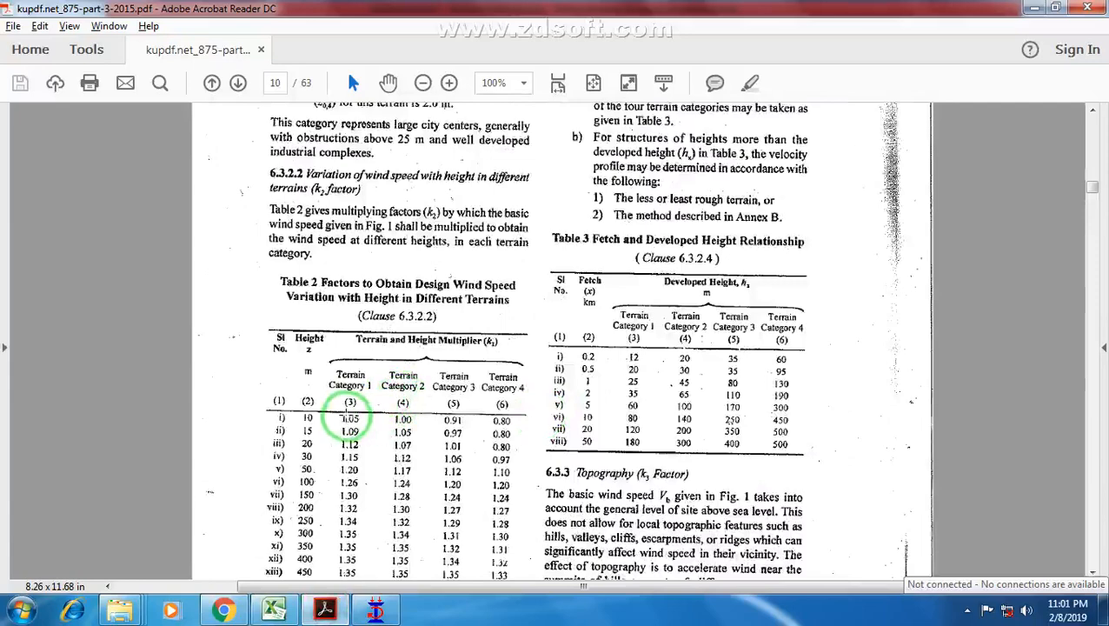
Check the height column of Table 2, then switch to STAAD.Pro and measure the building's height between the lower and topmost nodes of the tower column.
{"action": "scroll", "coordinate": [405, 431], "scroll_direction": "down", "scroll_amount": 3}
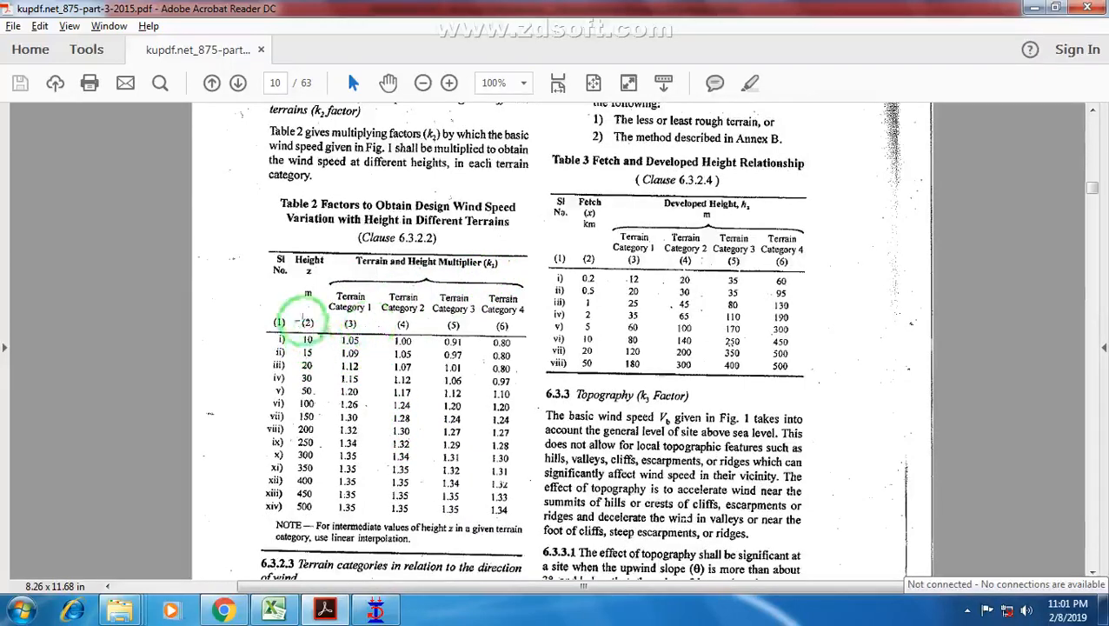
{"action": "scroll", "coordinate": [304, 329], "scroll_direction": "down", "scroll_amount": 1}
{"action": "scroll", "coordinate": [309, 231], "scroll_direction": "down", "scroll_amount": 1}
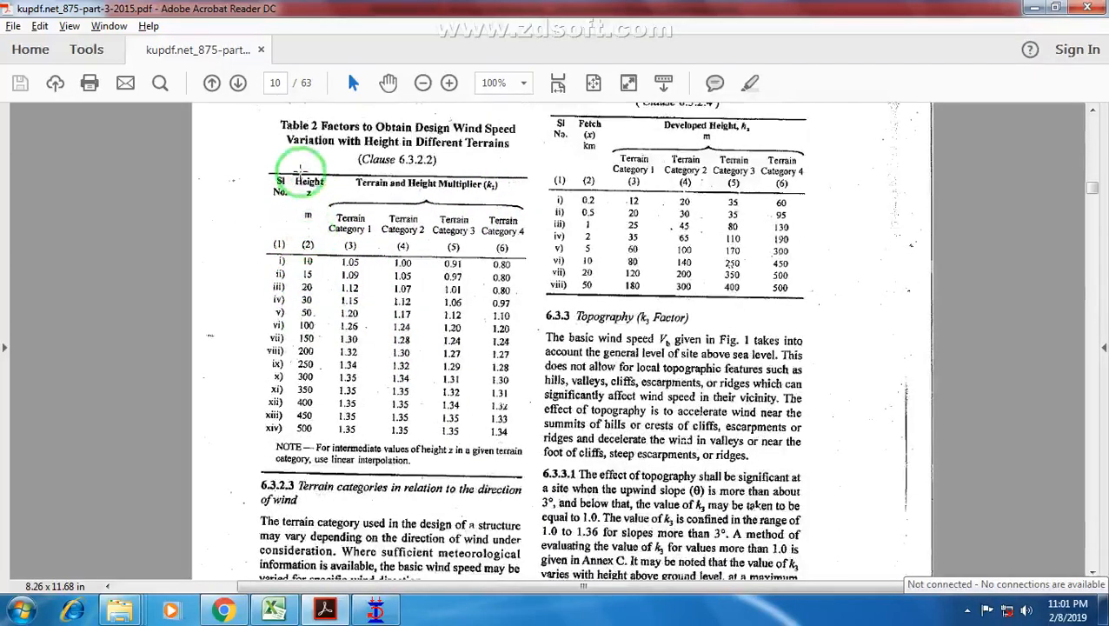
{"action": "left_click", "coordinate": [375, 611]}
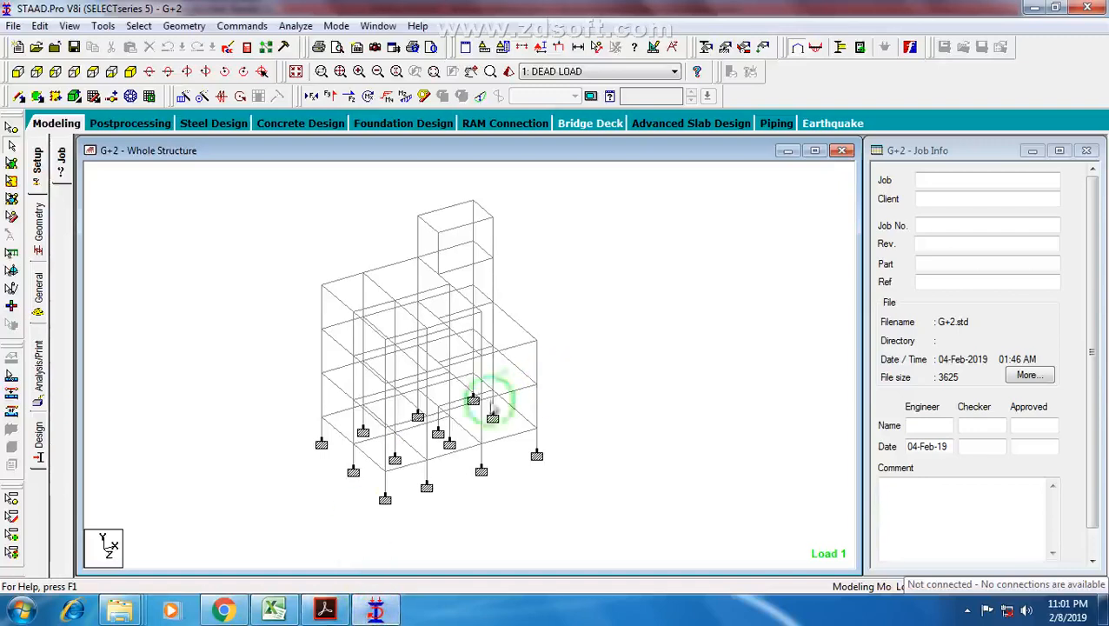
{"action": "left_click", "coordinate": [595, 52]}
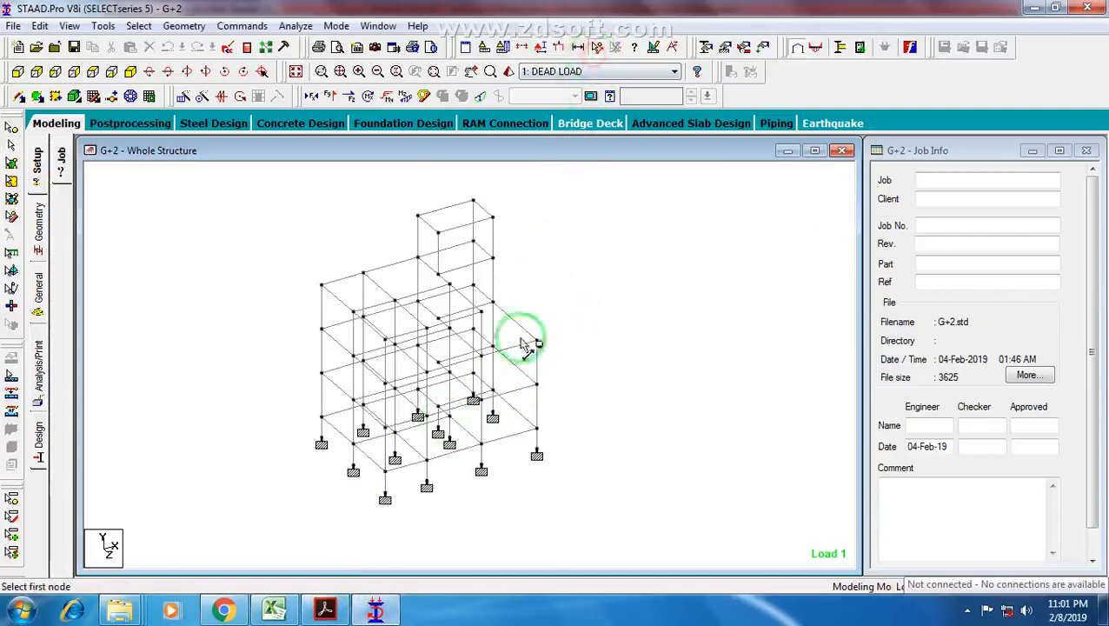
{"action": "left_click", "coordinate": [492, 375]}
{"action": "left_click", "coordinate": [494, 219]}
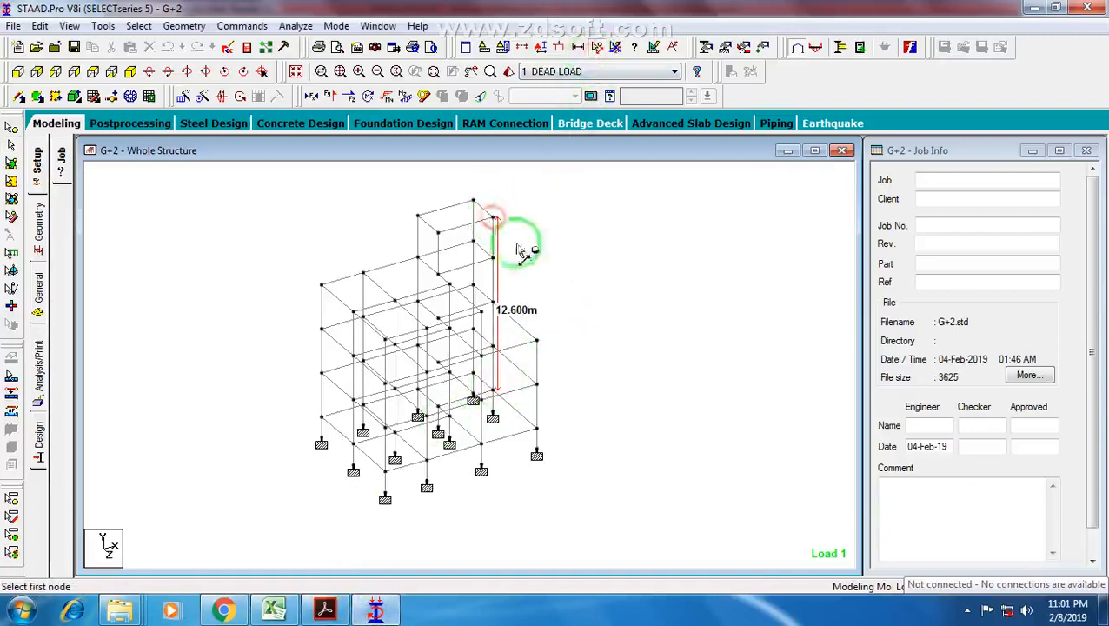
Switch to the IS 875 PDF, enlarge Table 2 to 125%, and examine the Terrain Category 3 multipliers for heights 10 m and 15 m.
{"action": "left_click", "coordinate": [275, 611]}
{"action": "left_click", "coordinate": [325, 611]}
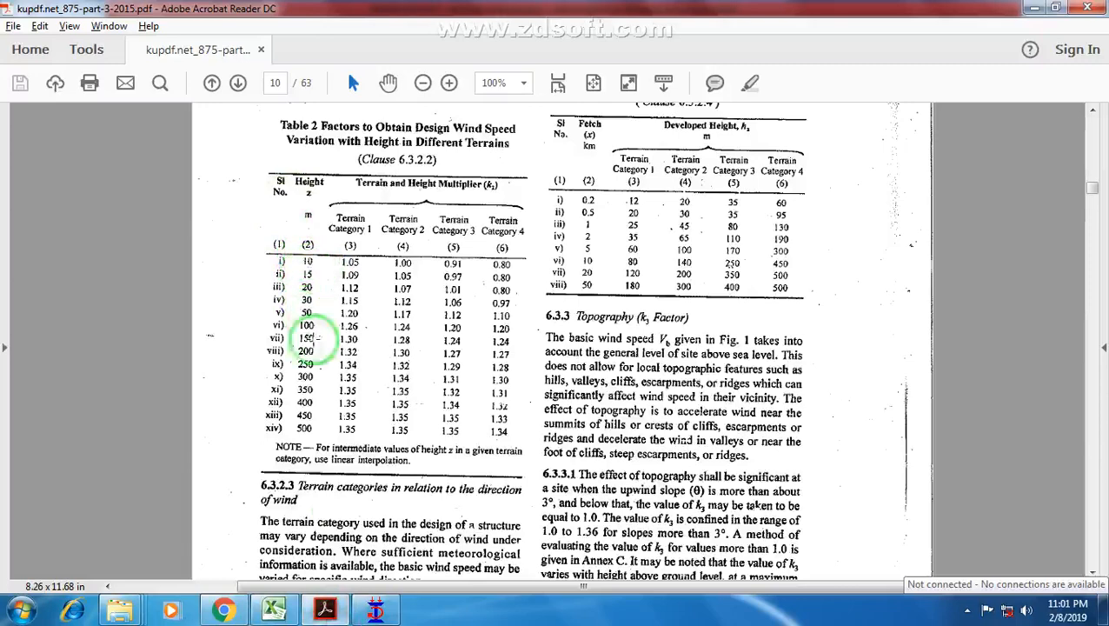
{"action": "left_click", "coordinate": [449, 83]}
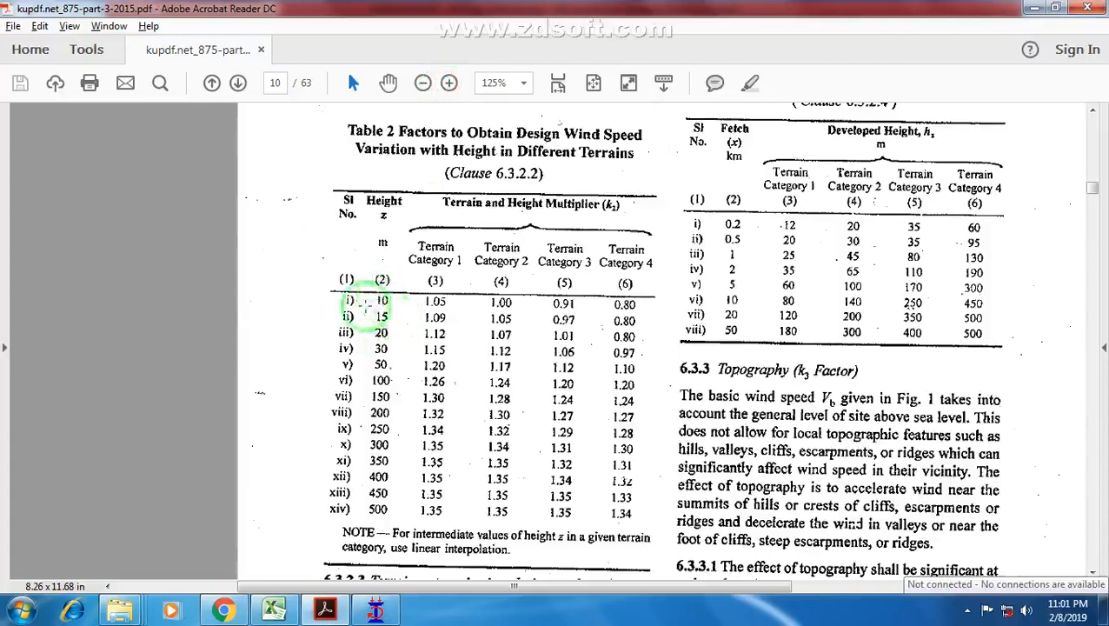
{"action": "mouse_move", "coordinate": [377, 298]}
{"action": "left_mouse_down"}
{"action": "mouse_move", "coordinate": [395, 320]}
{"action": "mouse_move", "coordinate": [441, 325]}
{"action": "mouse_move", "coordinate": [392, 323]}
{"action": "mouse_move", "coordinate": [380, 300]}
{"action": "mouse_move", "coordinate": [384, 318]}
{"action": "left_mouse_up"}
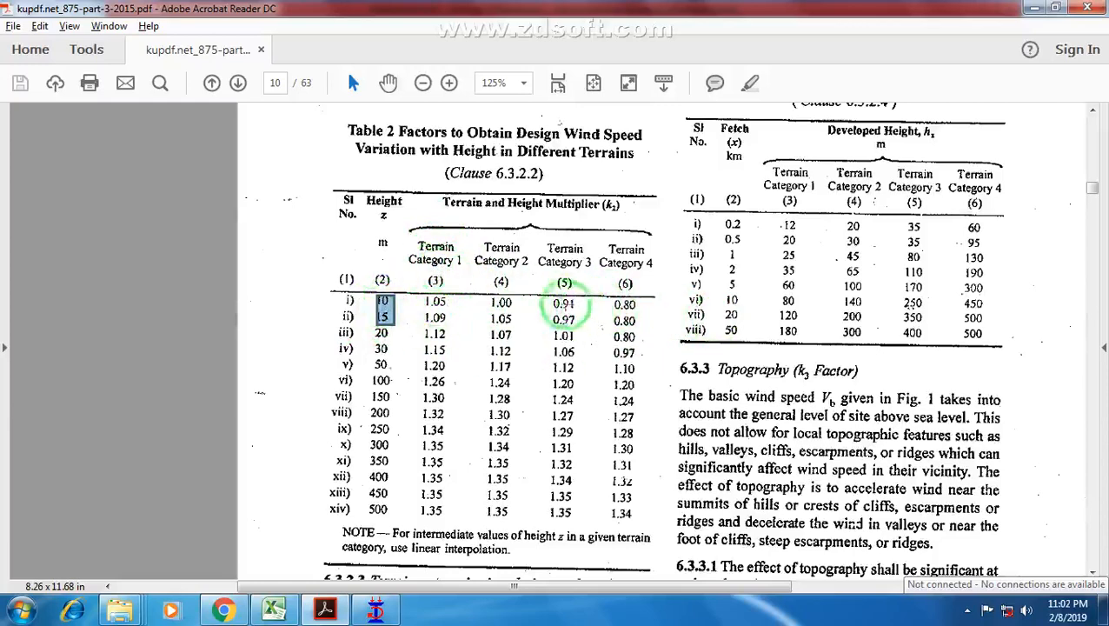
{"action": "left_click_drag", "start_coordinate": [542, 295], "coordinate": [584, 313]}
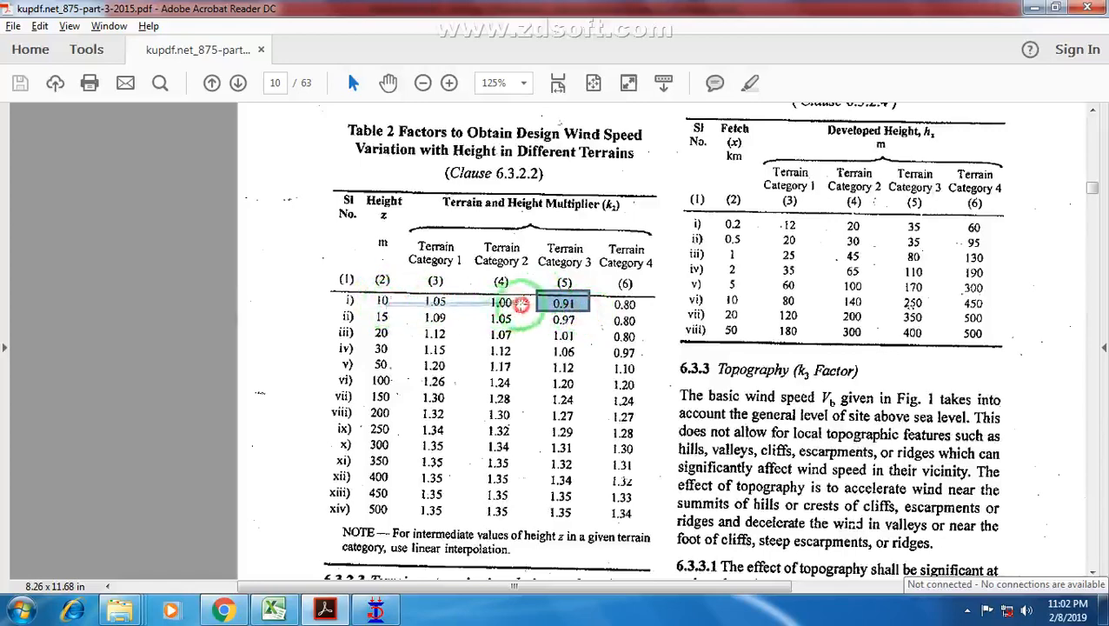
{"action": "left_click", "coordinate": [563, 306]}
{"action": "left_click", "coordinate": [561, 310]}
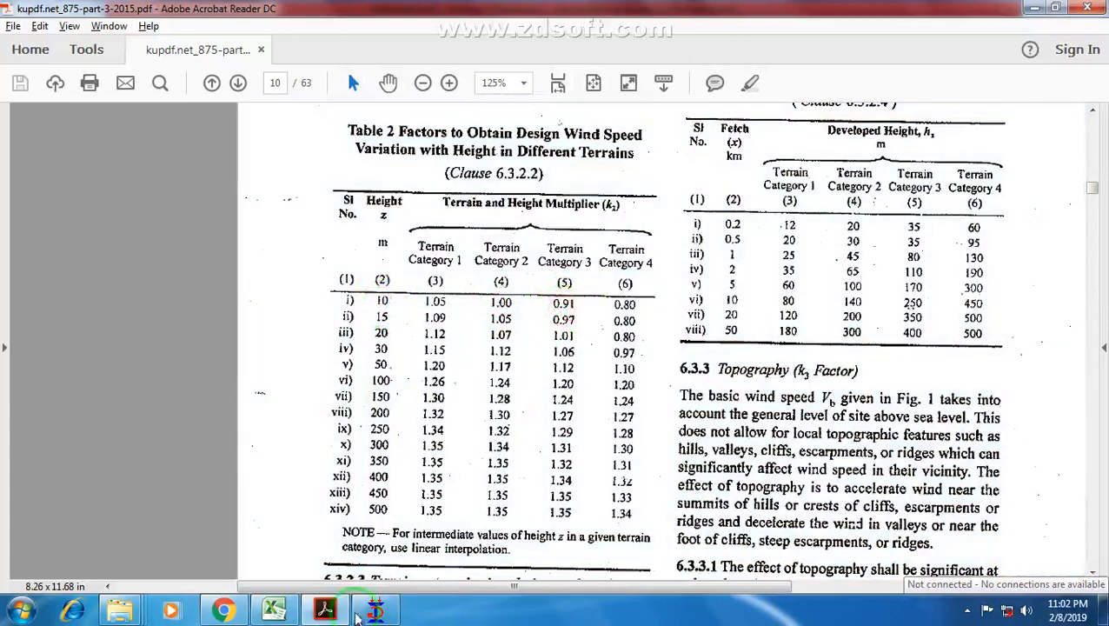
Switch to the Excel wind load sheet and set the terrain and height multiplier (K2) for height 10 in C17 to 0.91.
{"action": "left_click", "coordinate": [276, 611]}
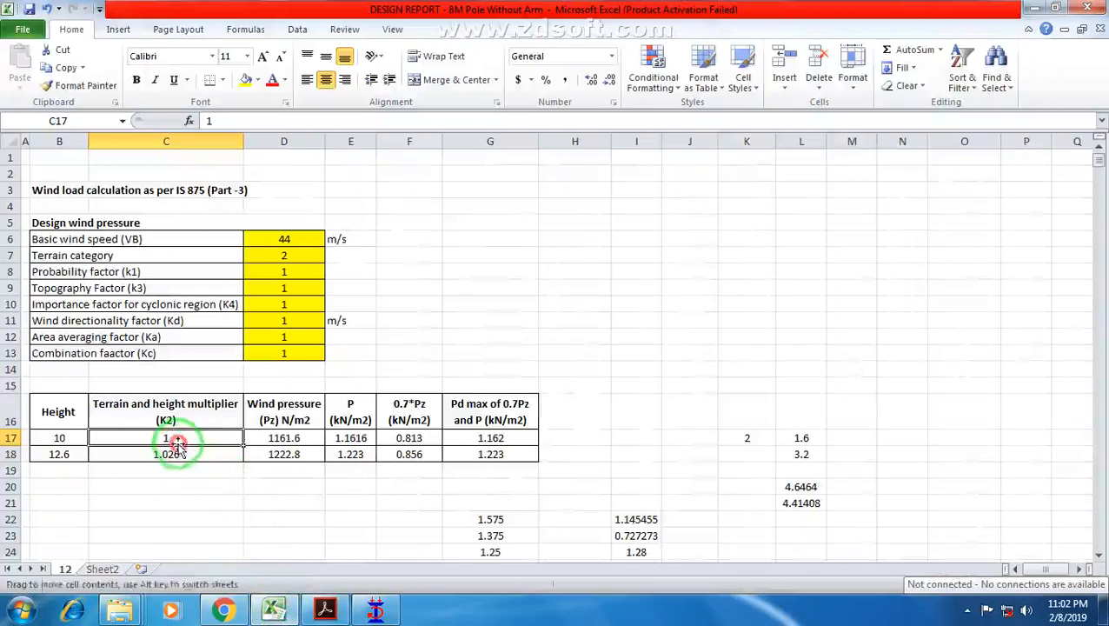
{"action": "left_click", "coordinate": [54, 440]}
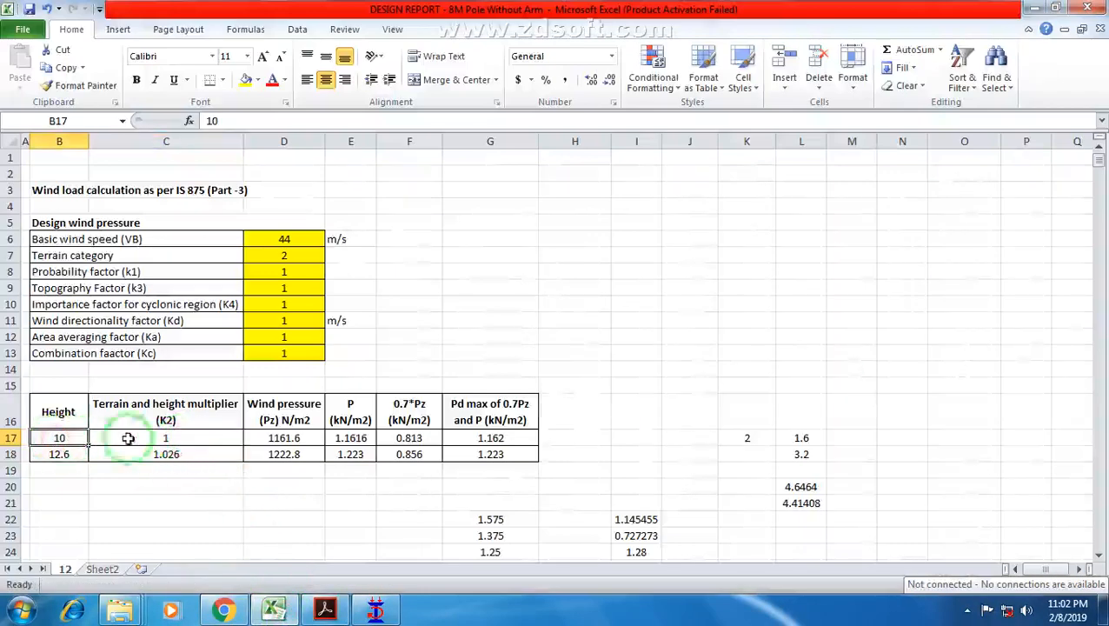
{"action": "left_click", "coordinate": [156, 439]}
{"action": "left_click", "coordinate": [326, 612]}
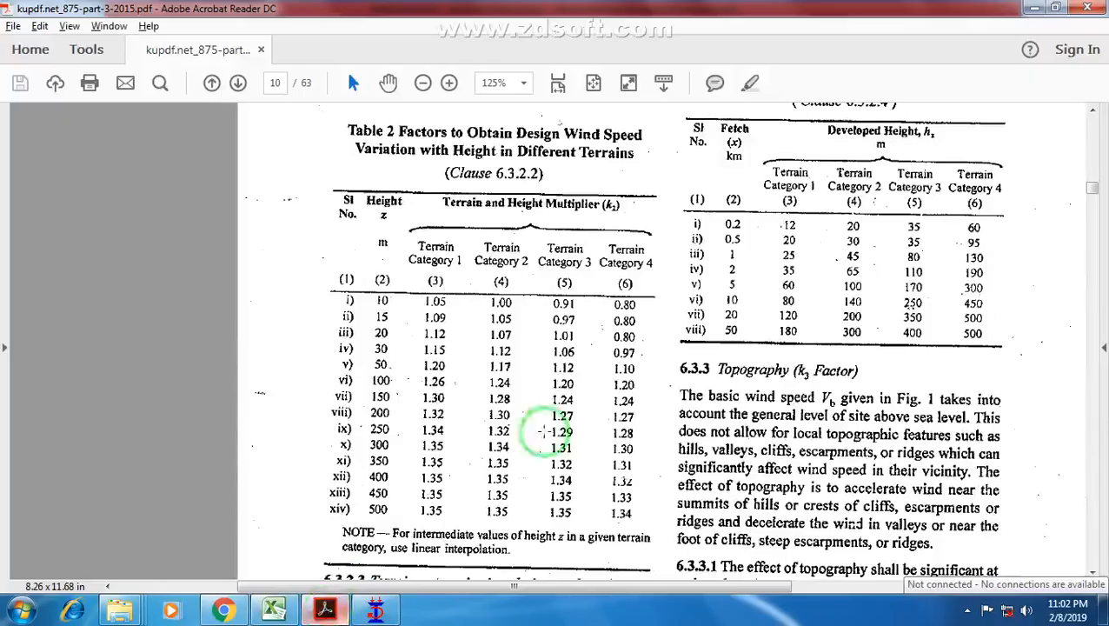
{"action": "key", "text": "alt+Tab"}
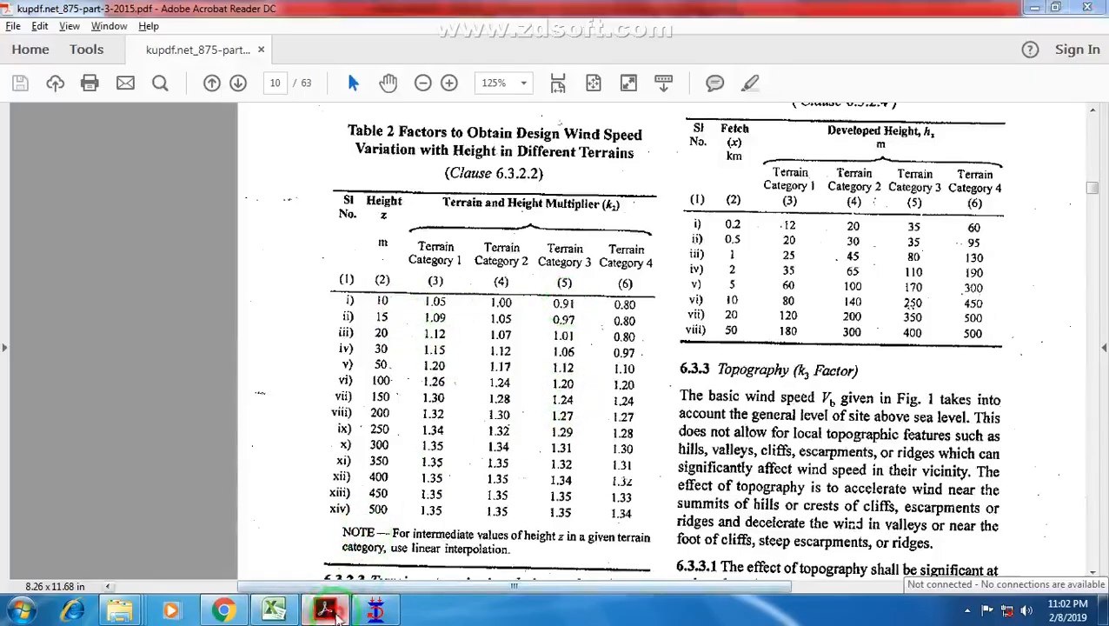
{"action": "left_click", "coordinate": [168, 435]}
{"action": "type", "text": "0."}
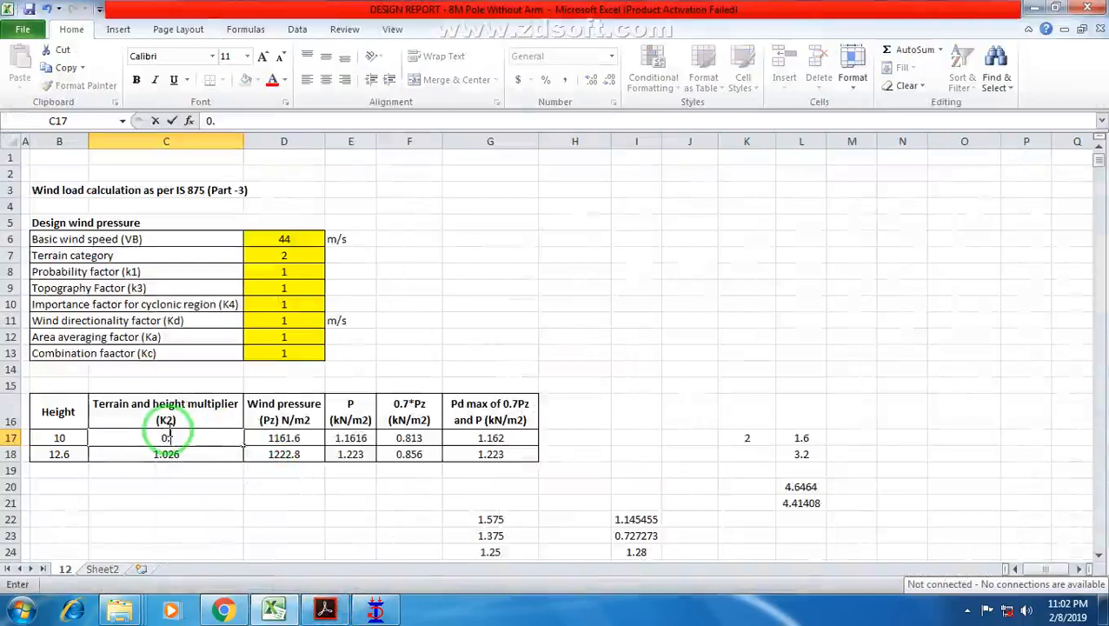
{"action": "type", "text": "91"}
{"action": "key", "text": "Return"}
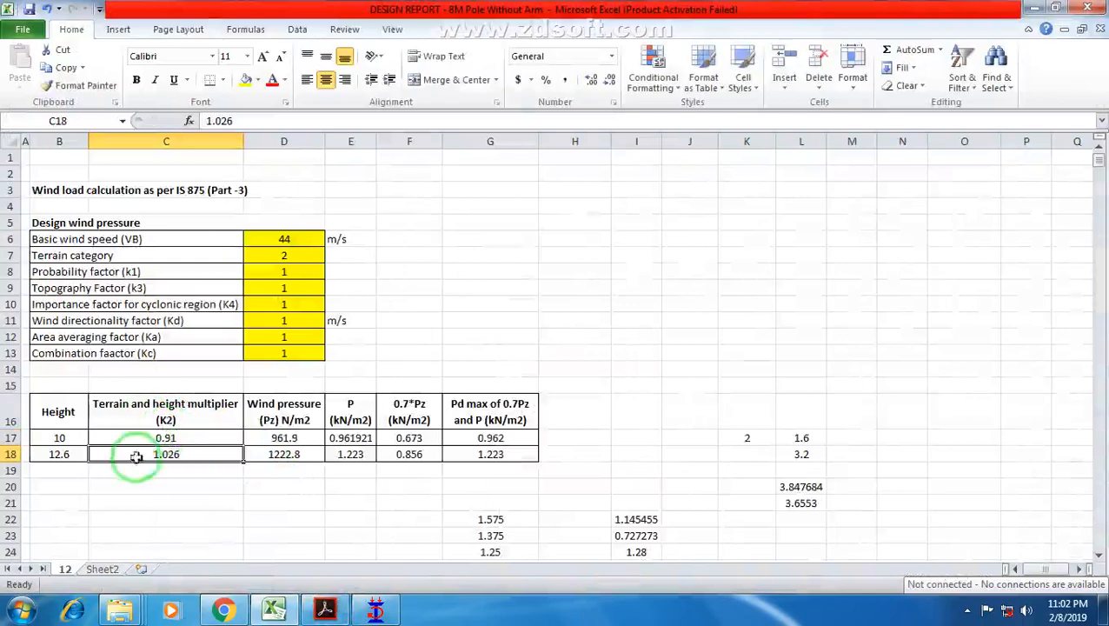
For the 12.6 m height in B18, consult the Table 2 rows and the linear interpolation note in the IS 875 PDF.
{"action": "left_click", "coordinate": [66, 454]}
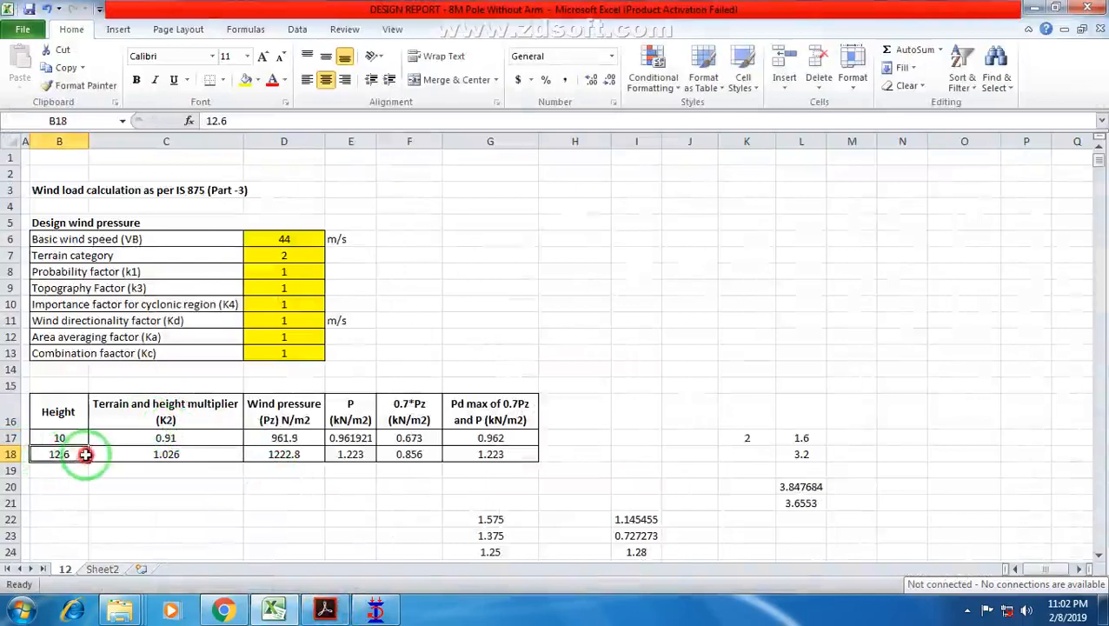
{"action": "left_click", "coordinate": [324, 609]}
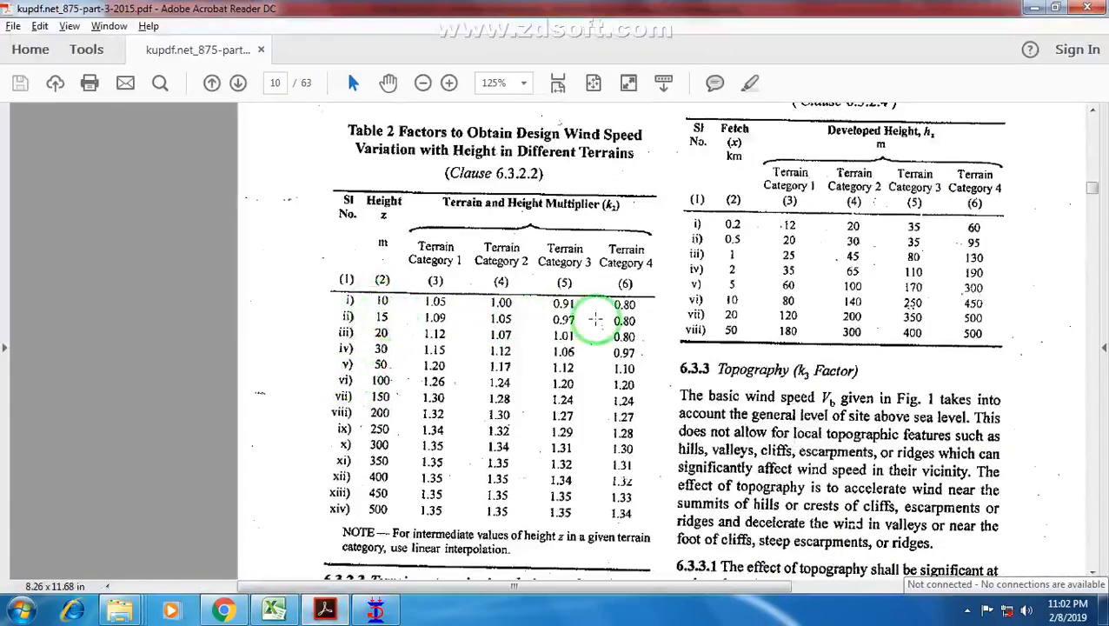
{"action": "scroll", "coordinate": [383, 315], "scroll_direction": "down", "scroll_amount": 1}
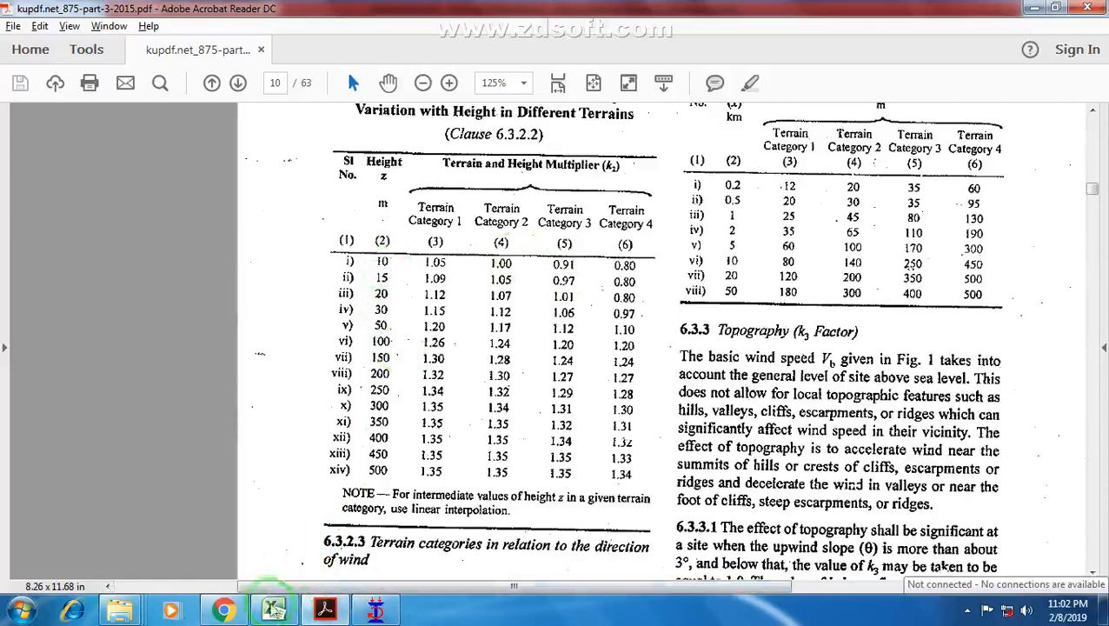
{"action": "left_click", "coordinate": [273, 610]}
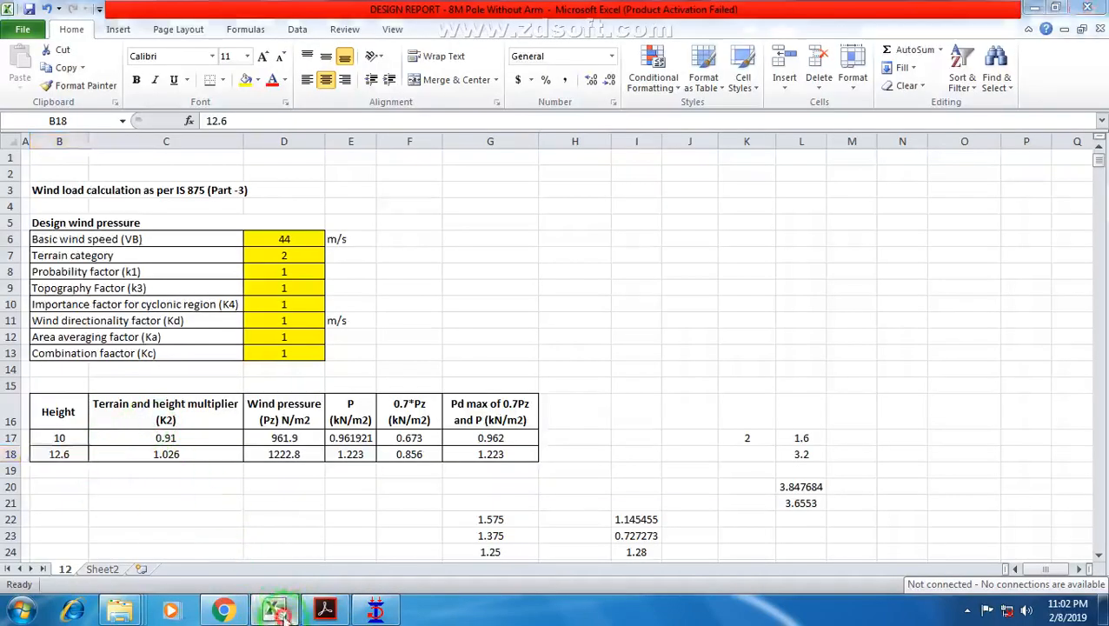
{"action": "left_click", "coordinate": [325, 610]}
{"action": "scroll", "coordinate": [404, 469], "scroll_direction": "down", "scroll_amount": 1}
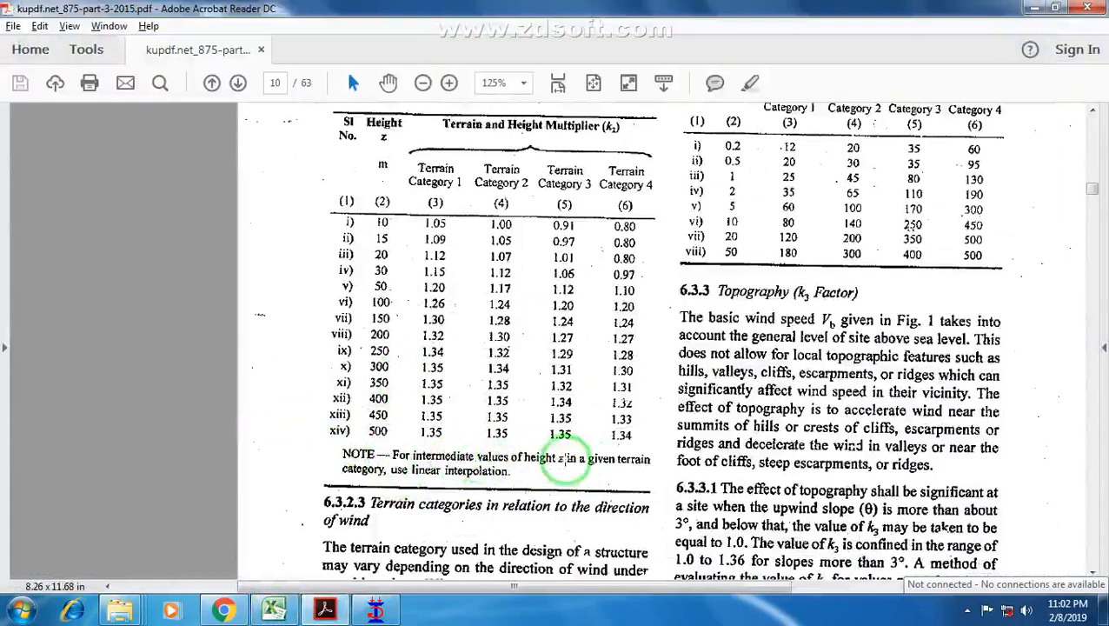
{"action": "scroll", "coordinate": [408, 278], "scroll_direction": "up", "scroll_amount": 2}
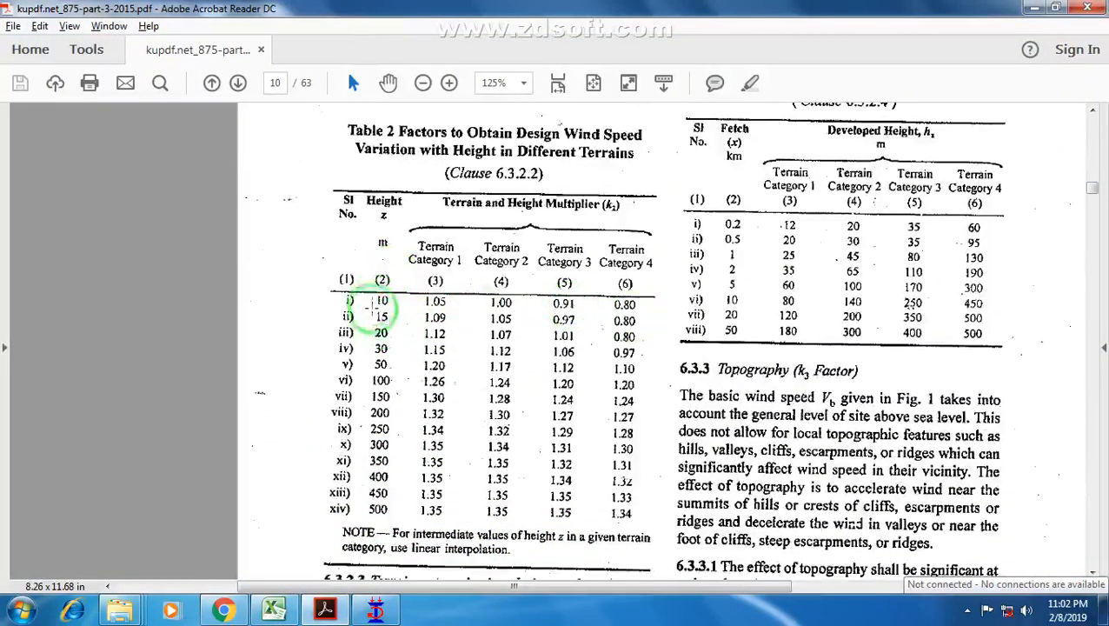
Switch to the Excel wind load sheet and set the K2 multiplier for height 12.6 in C18 to 0.9412.
{"action": "left_click", "coordinate": [274, 610]}
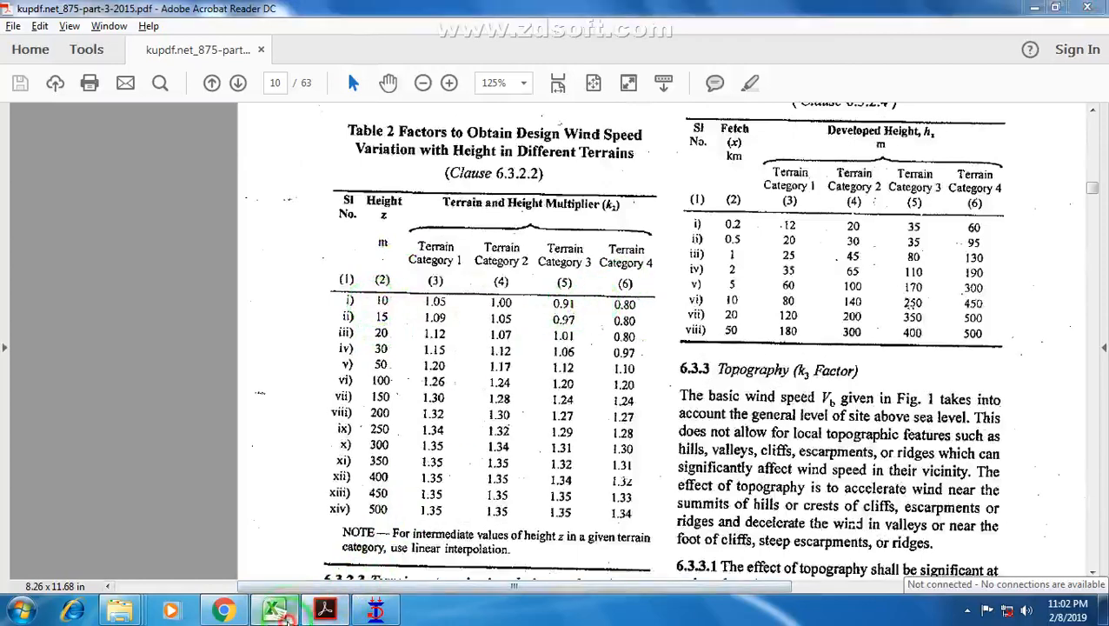
{"action": "left_click", "coordinate": [167, 453]}
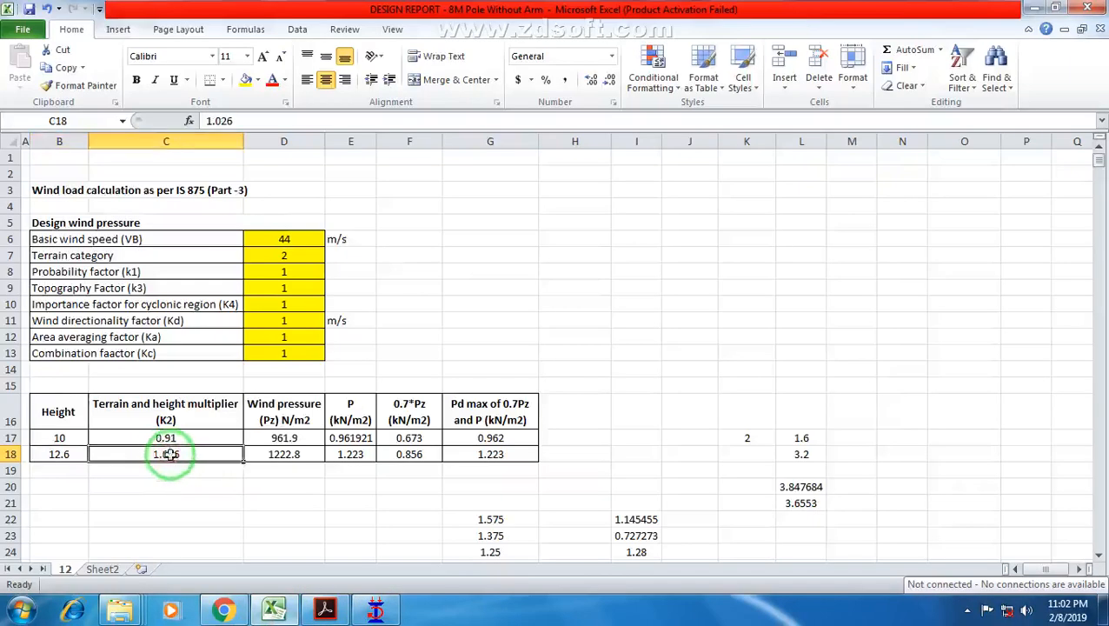
{"action": "left_click", "coordinate": [322, 612]}
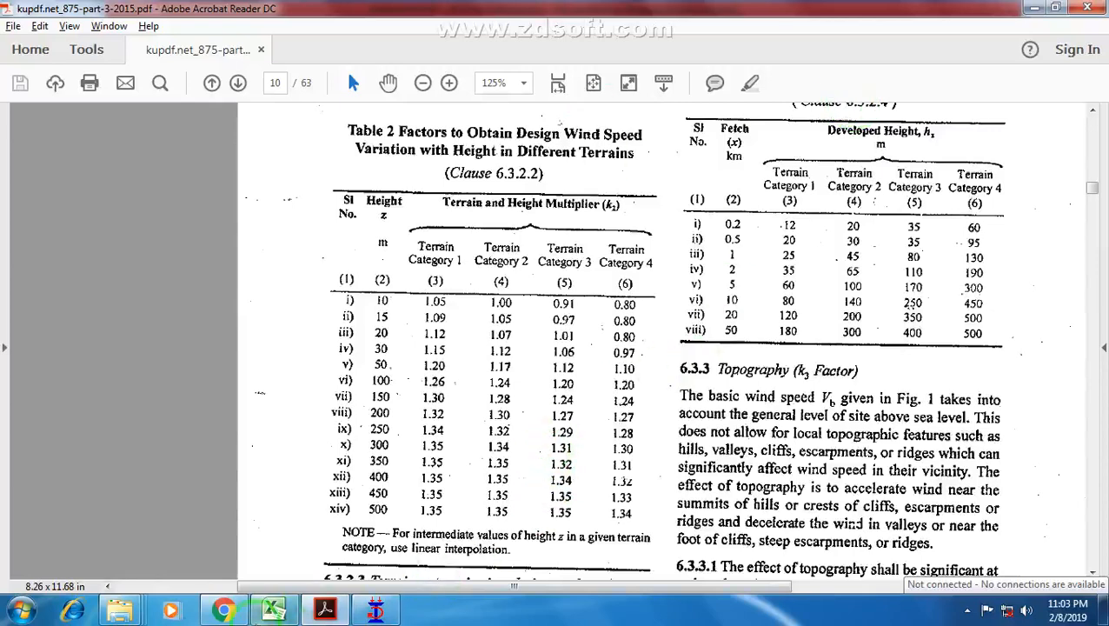
{"action": "left_click", "coordinate": [271, 611]}
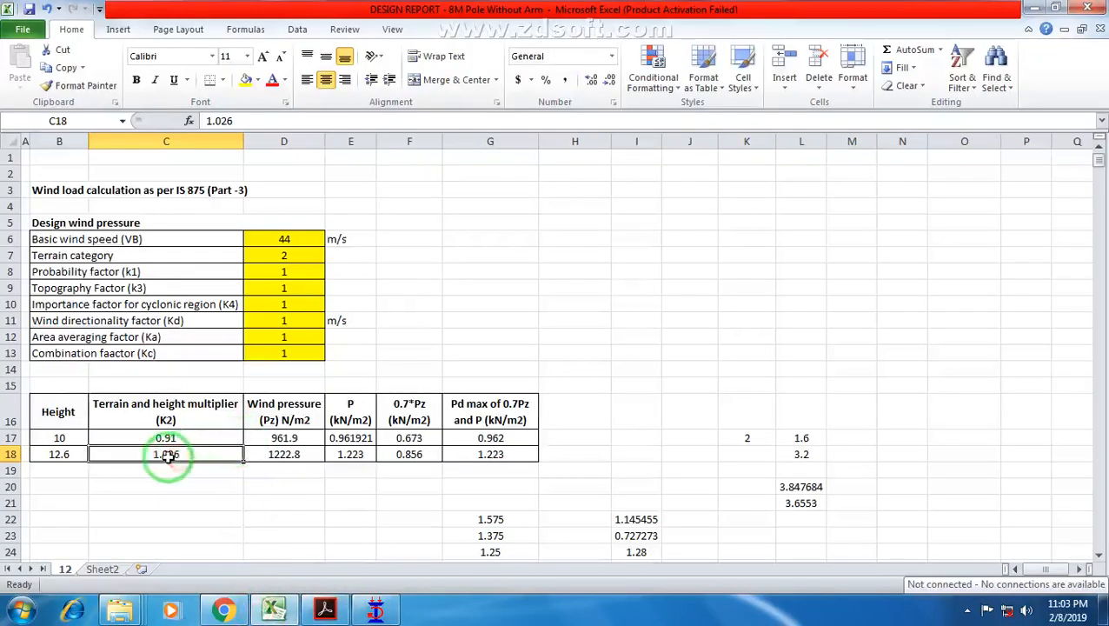
{"action": "type", "text": "0.9412"}
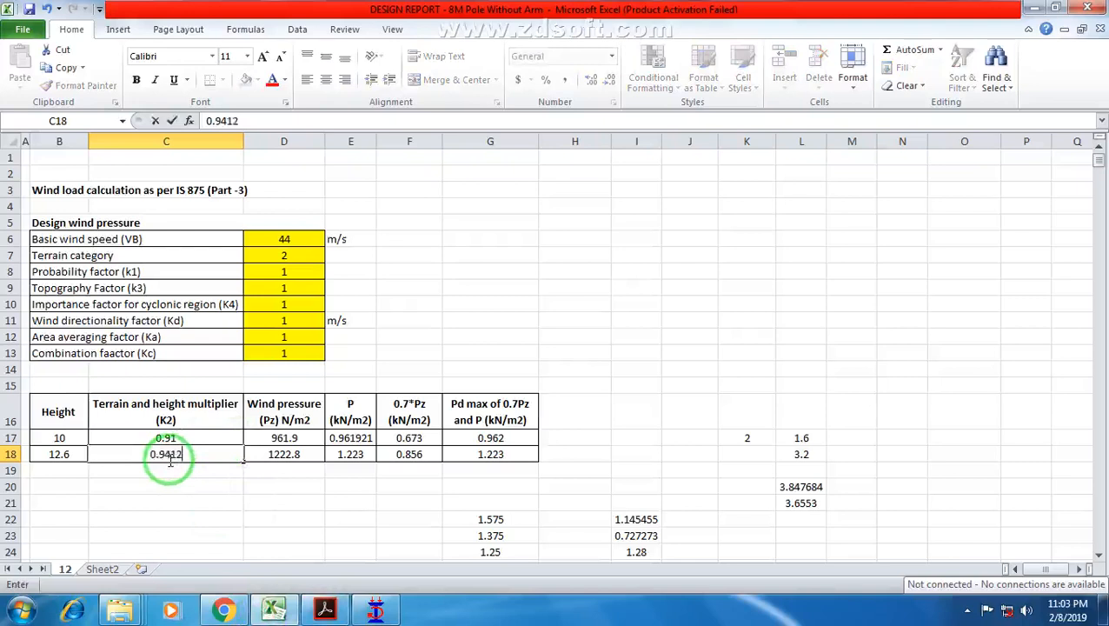
{"action": "key", "text": "Return"}
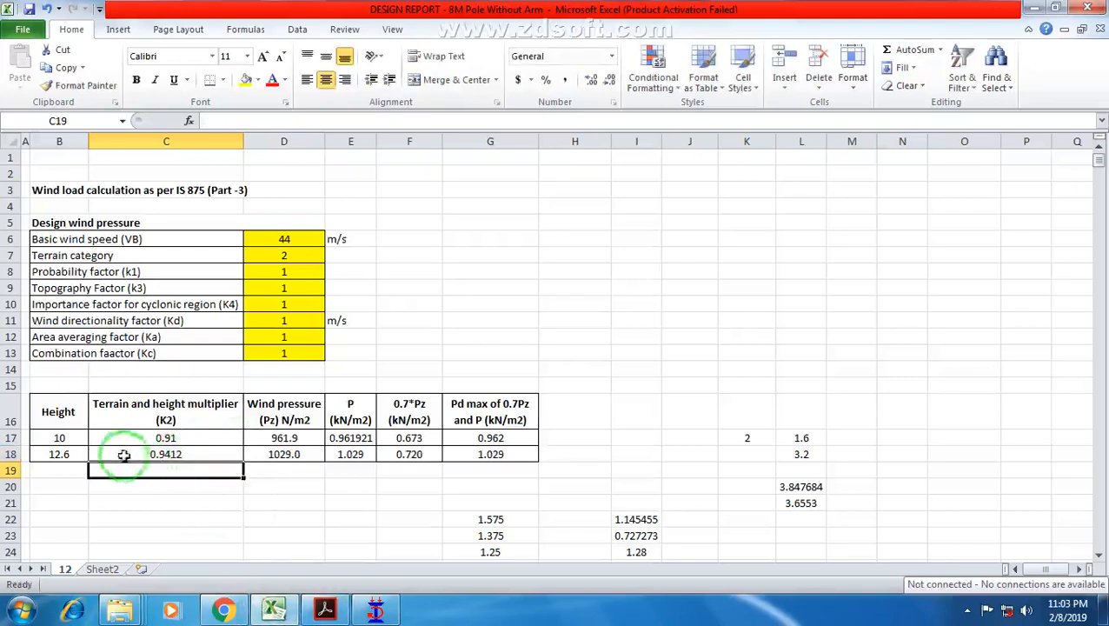
Review the heights in B17:B18 against their K2 multipliers in C17:C18.
{"action": "left_click_drag", "start_coordinate": [65, 438], "coordinate": [78, 454]}
{"action": "left_click_drag", "start_coordinate": [167, 439], "coordinate": [189, 462]}
{"action": "left_click", "coordinate": [162, 453]}
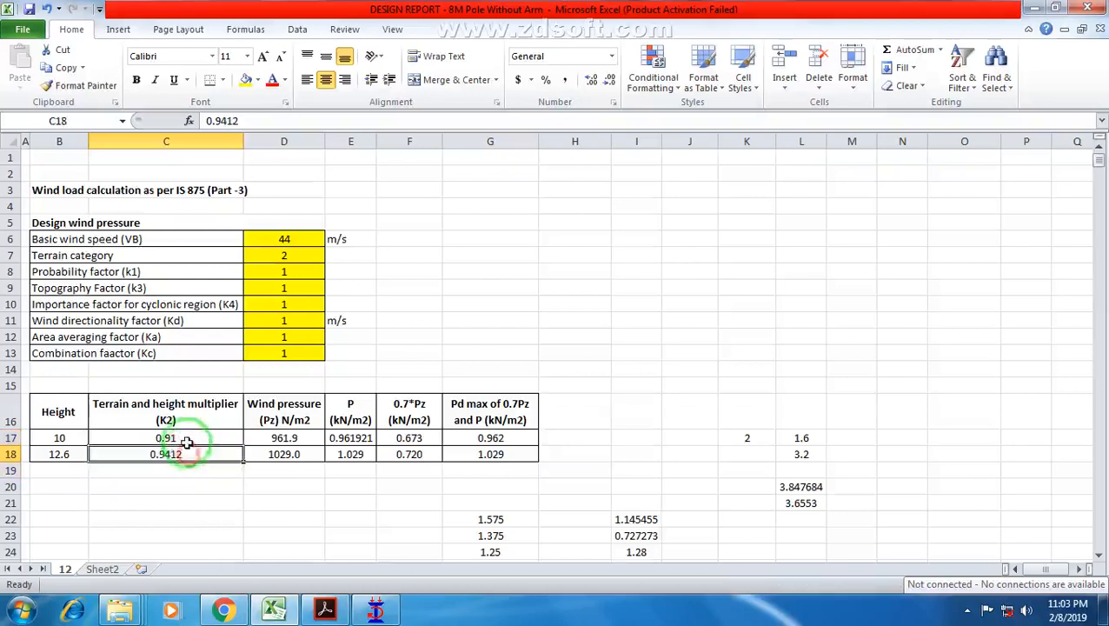
{"action": "left_click", "coordinate": [188, 439]}
Inspect the wind pressure formulas in D17 and D18, tracing the K2 reference to C17 without altering anything.
{"action": "left_click", "coordinate": [262, 440]}
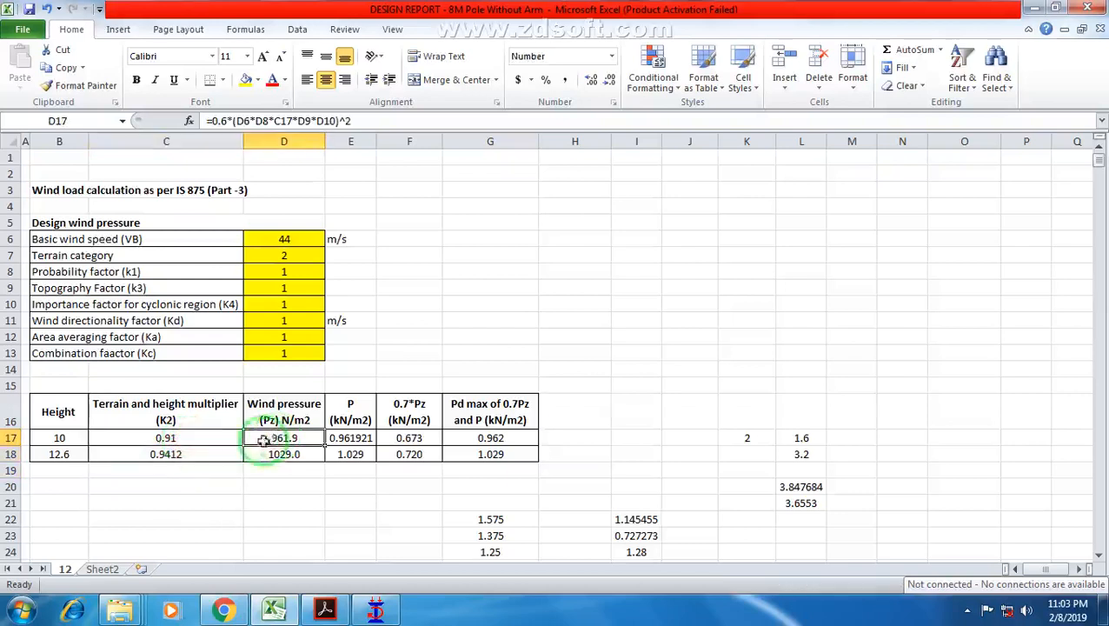
{"action": "left_click", "coordinate": [146, 437]}
{"action": "left_click", "coordinate": [290, 439]}
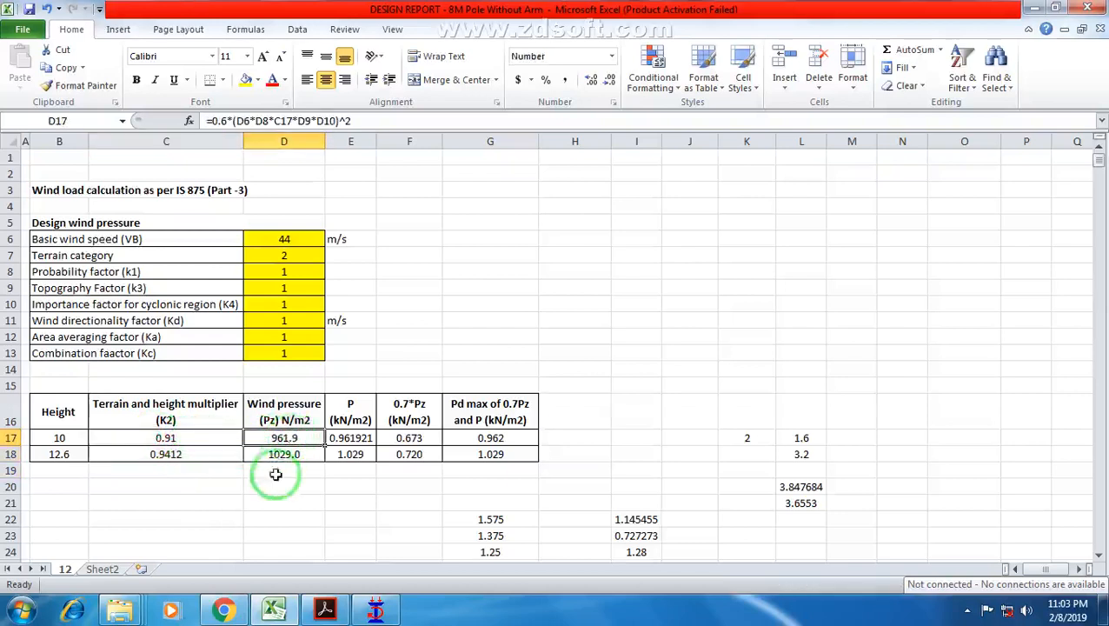
{"action": "left_click", "coordinate": [160, 438]}
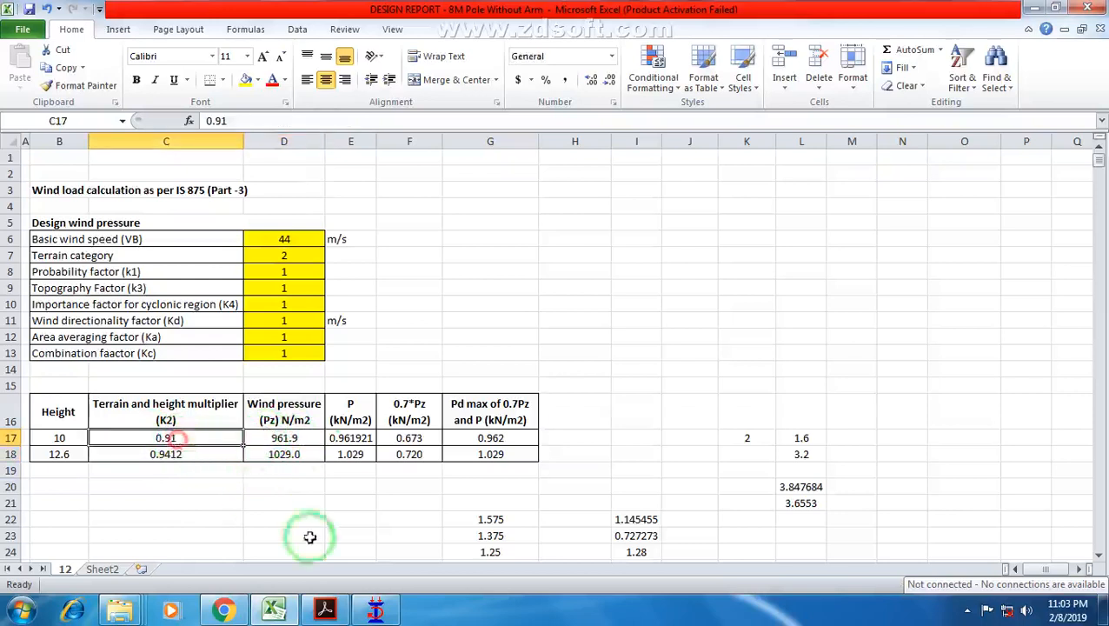
{"action": "left_click", "coordinate": [269, 440]}
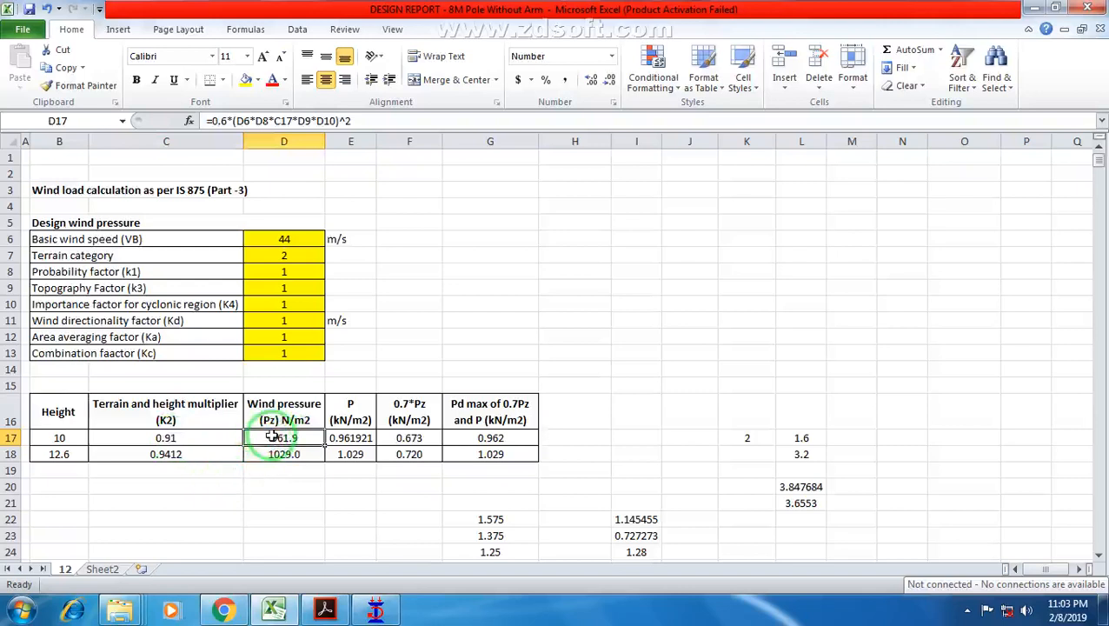
{"action": "double_click", "coordinate": [276, 437]}
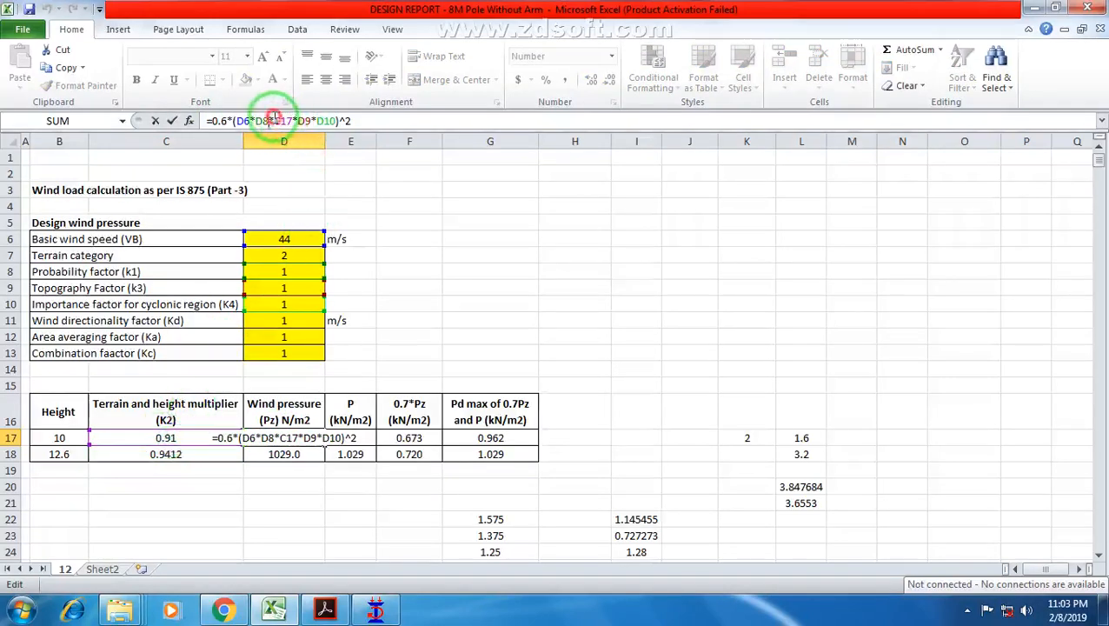
{"action": "left_click_drag", "start_coordinate": [274, 121], "coordinate": [293, 121]}
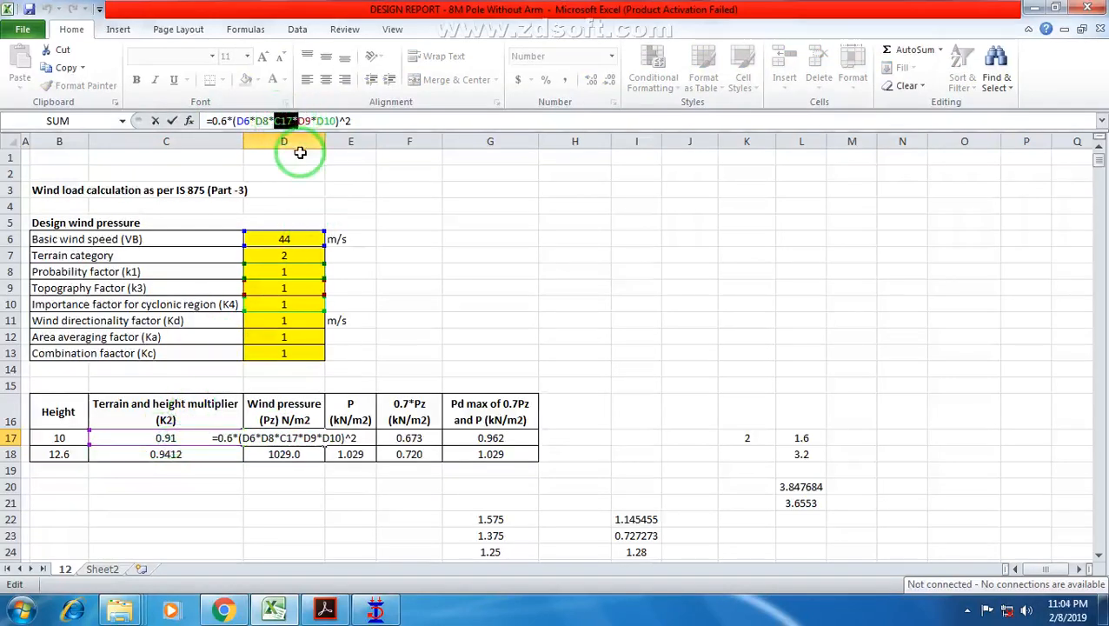
{"action": "key", "text": "Escape"}
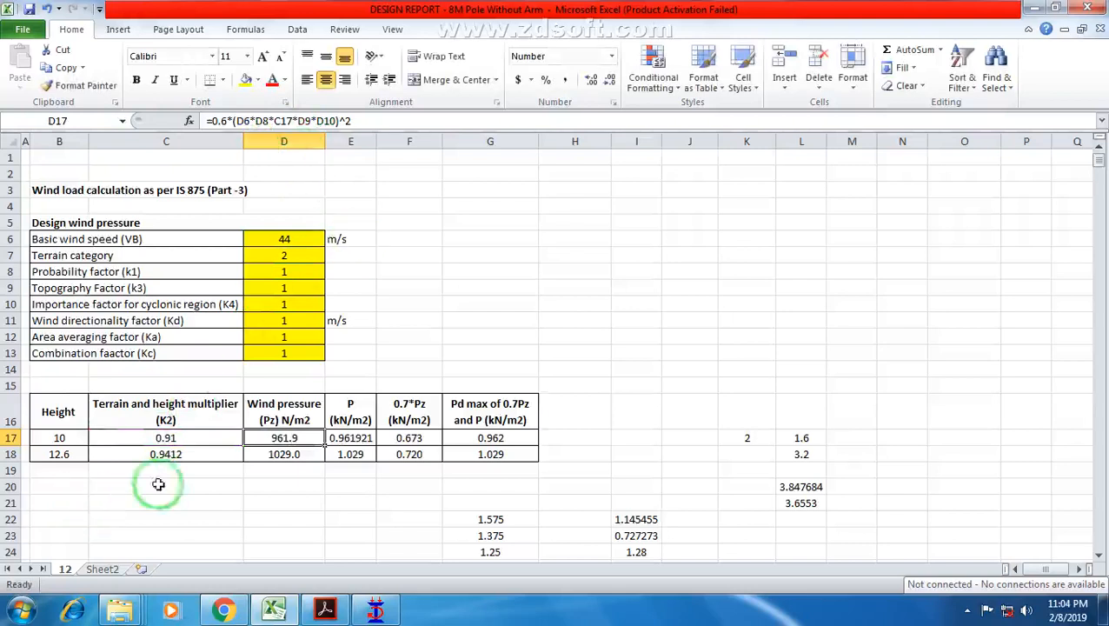
{"action": "left_click", "coordinate": [289, 457]}
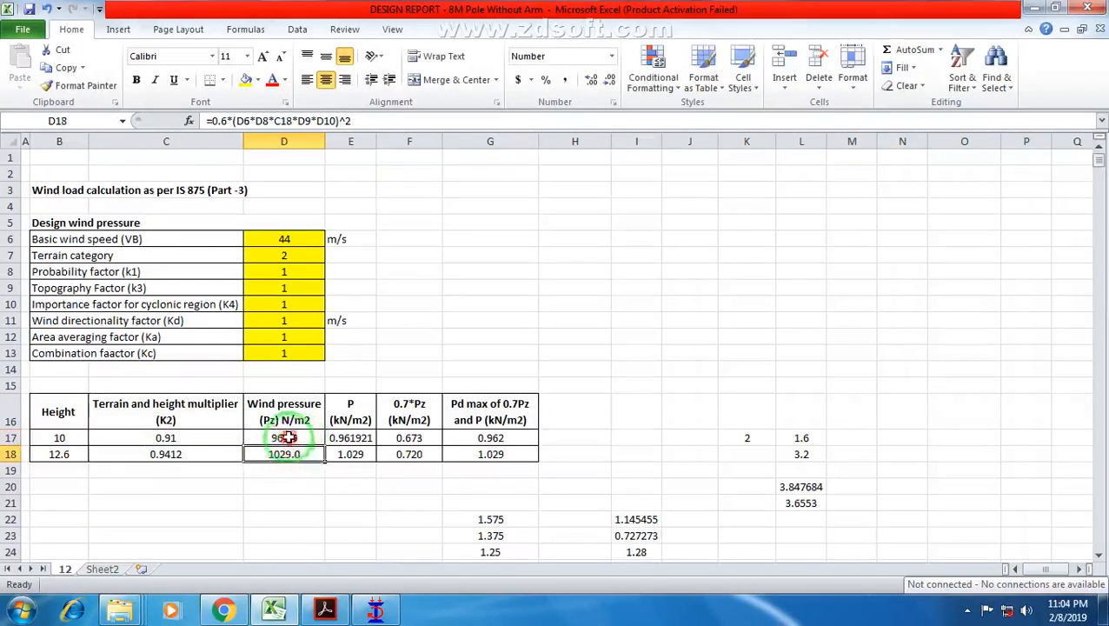
{"action": "left_click_drag", "start_coordinate": [289, 436], "coordinate": [292, 455]}
{"action": "left_click", "coordinate": [293, 437]}
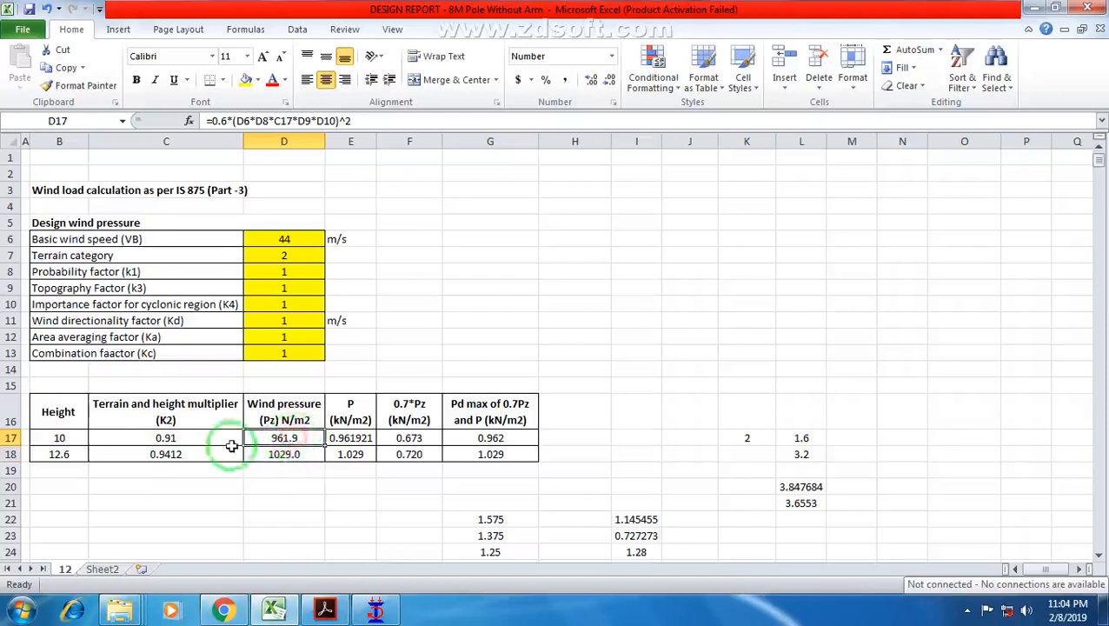
Glance past Table 2 in the IS 875 PDF, then return to Excel and review the heights in B17:B18 and the pressure formula in D18.
{"action": "left_click", "coordinate": [329, 614]}
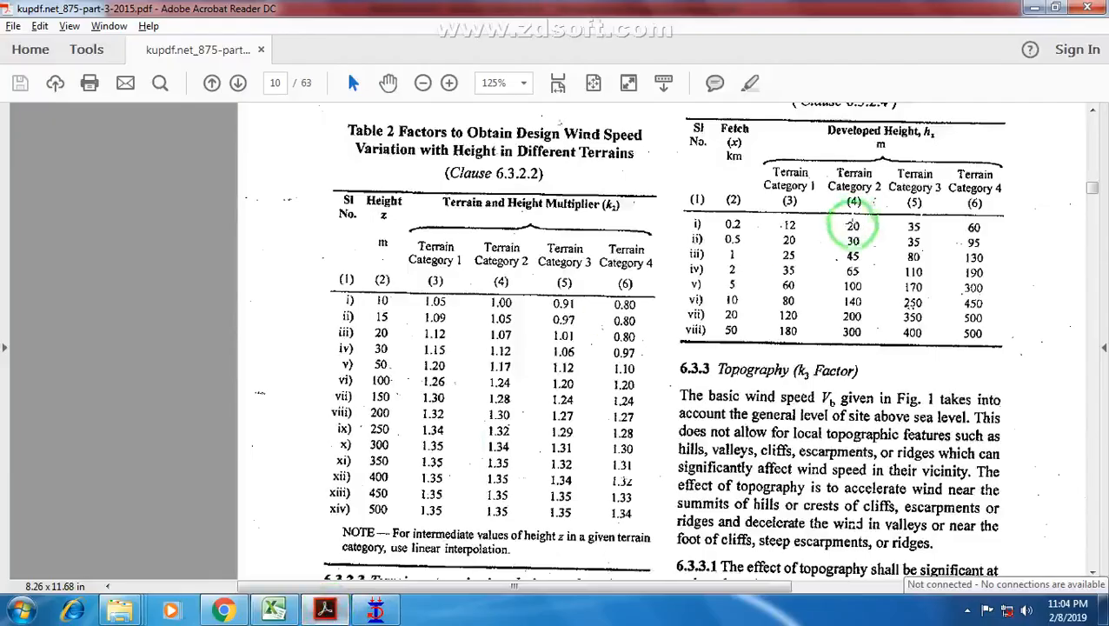
{"action": "scroll", "coordinate": [869, 296], "scroll_direction": "down", "scroll_amount": 10}
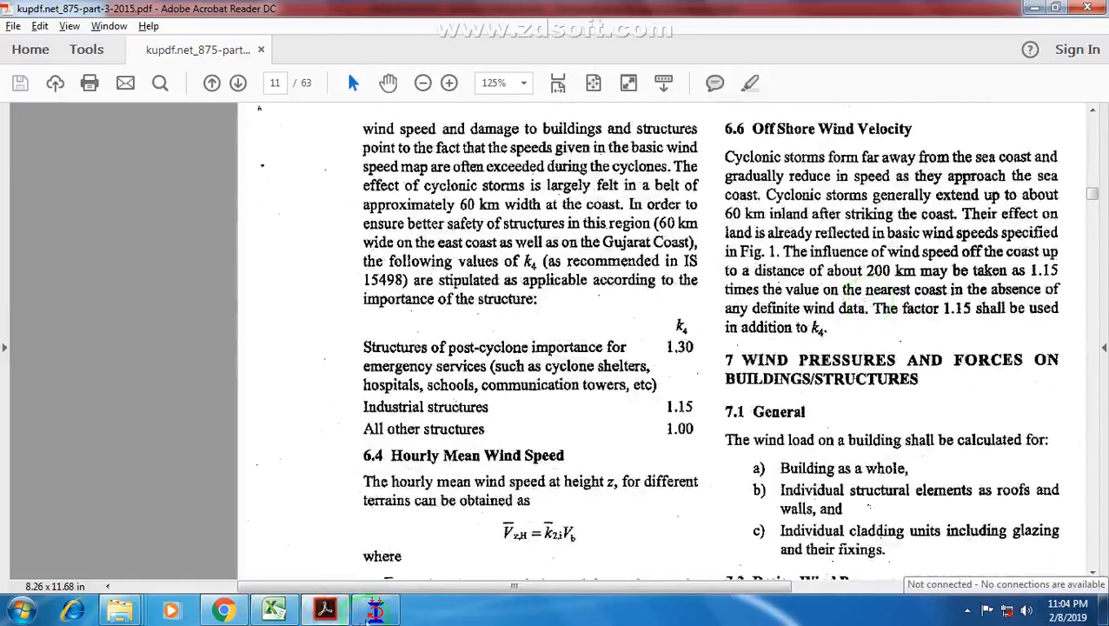
{"action": "left_click", "coordinate": [275, 612]}
{"action": "left_click", "coordinate": [202, 437]}
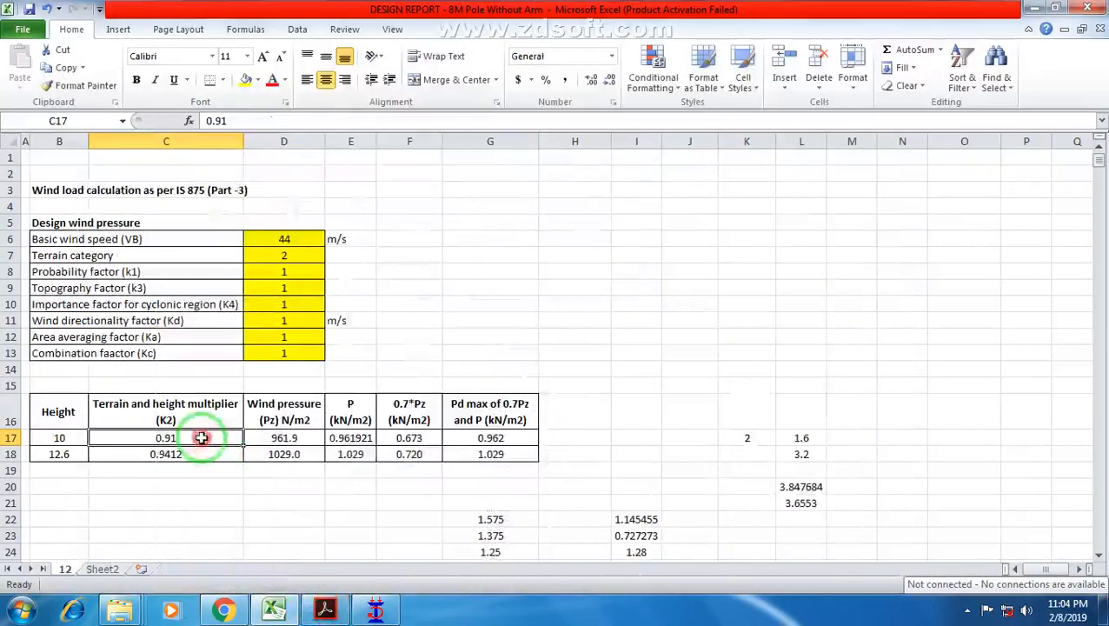
{"action": "left_click_drag", "start_coordinate": [60, 440], "coordinate": [65, 456]}
{"action": "left_click", "coordinate": [64, 456]}
{"action": "left_click", "coordinate": [278, 454]}
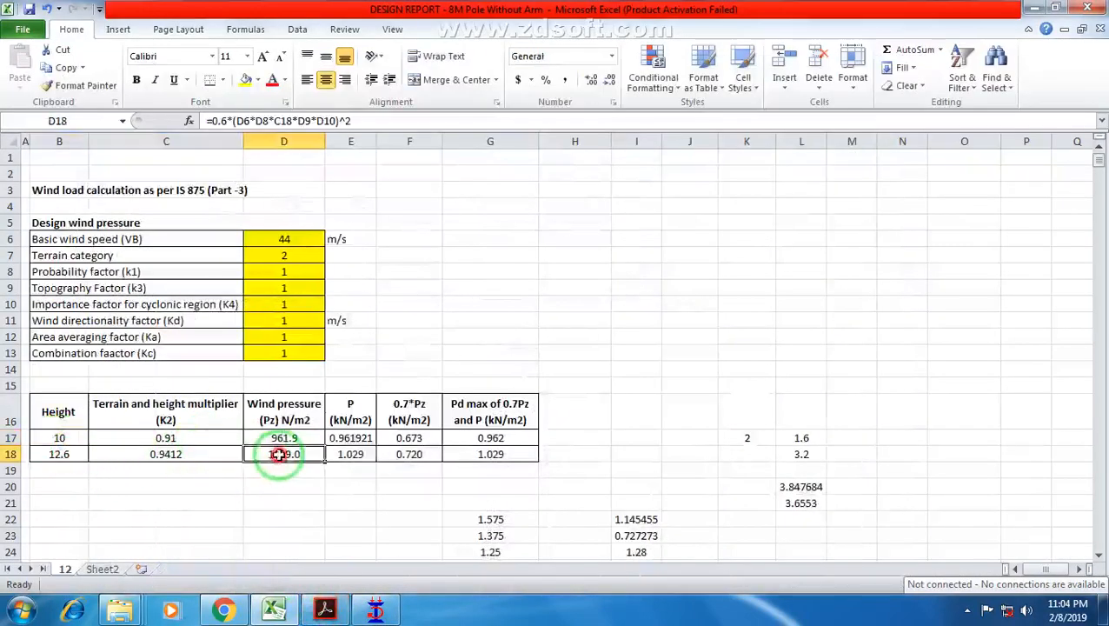
Switch to the IS 875 PDF and study the wind pressure pz and design wind pressure pd formulas in clause 7.2.
{"action": "left_click", "coordinate": [326, 612]}
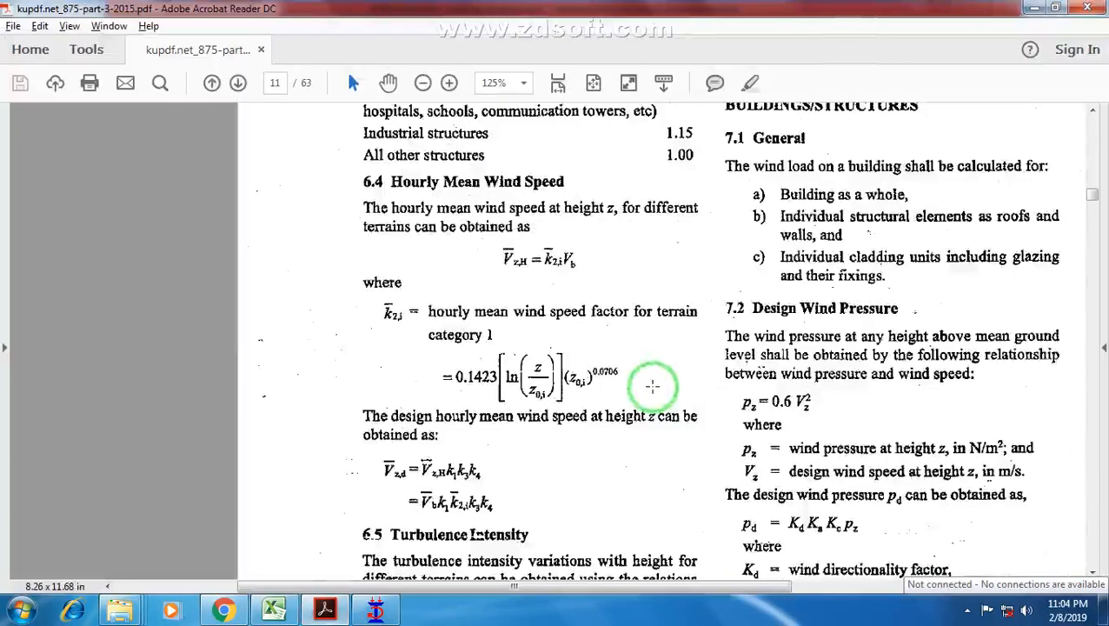
{"action": "scroll", "coordinate": [820, 406], "scroll_direction": "down", "scroll_amount": 2}
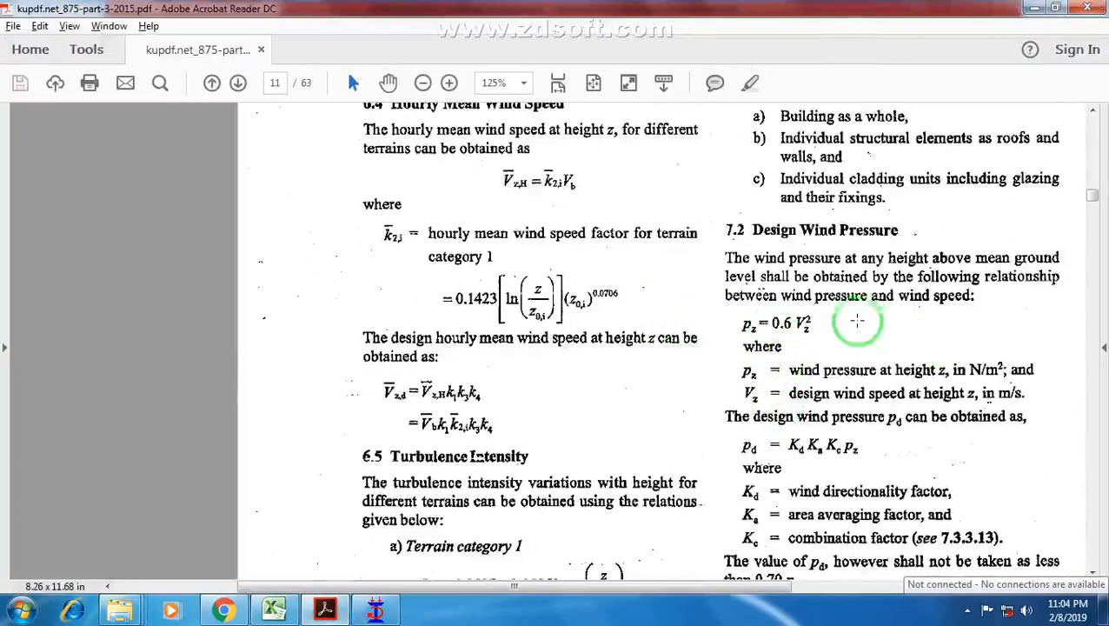
{"action": "scroll", "coordinate": [826, 339], "scroll_direction": "up", "scroll_amount": 1}
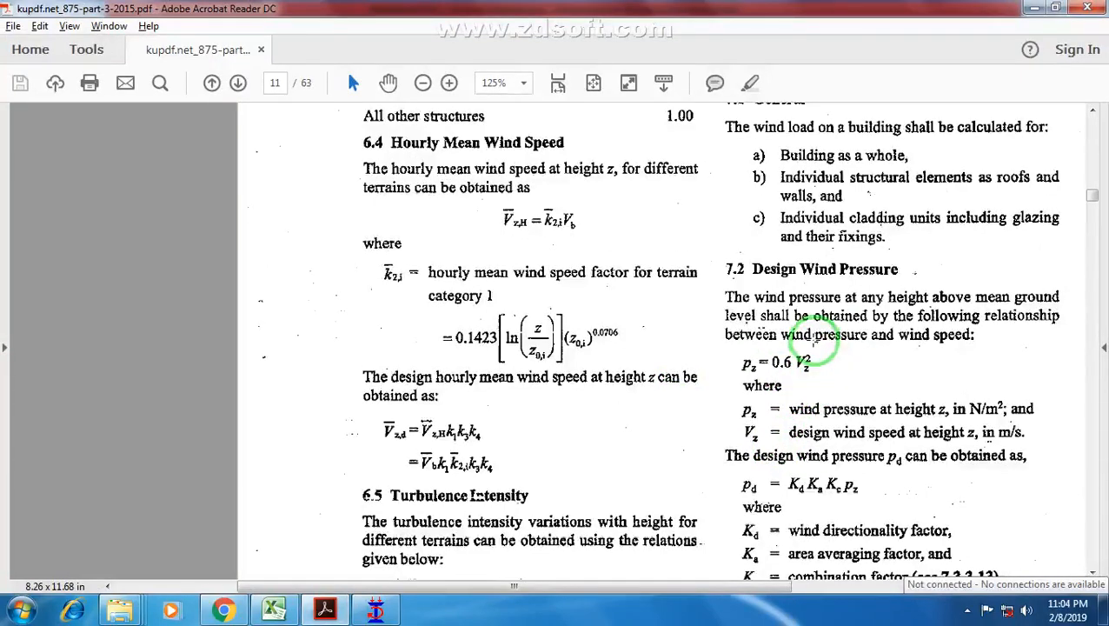
{"action": "scroll", "coordinate": [810, 341], "scroll_direction": "down", "scroll_amount": 3}
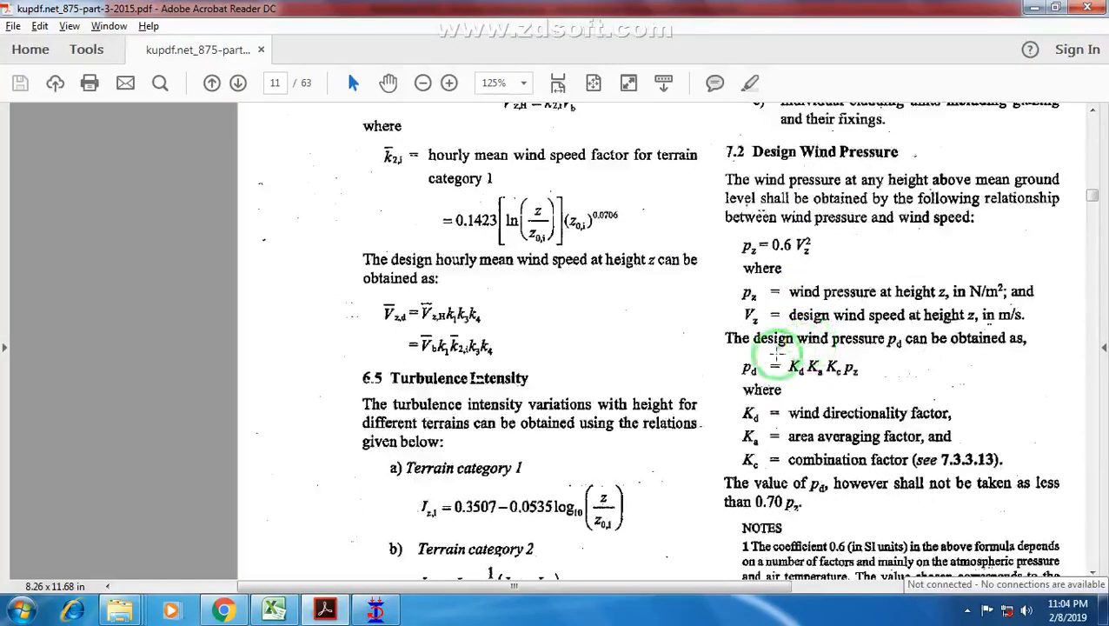
{"action": "scroll", "coordinate": [763, 339], "scroll_direction": "down", "scroll_amount": 2}
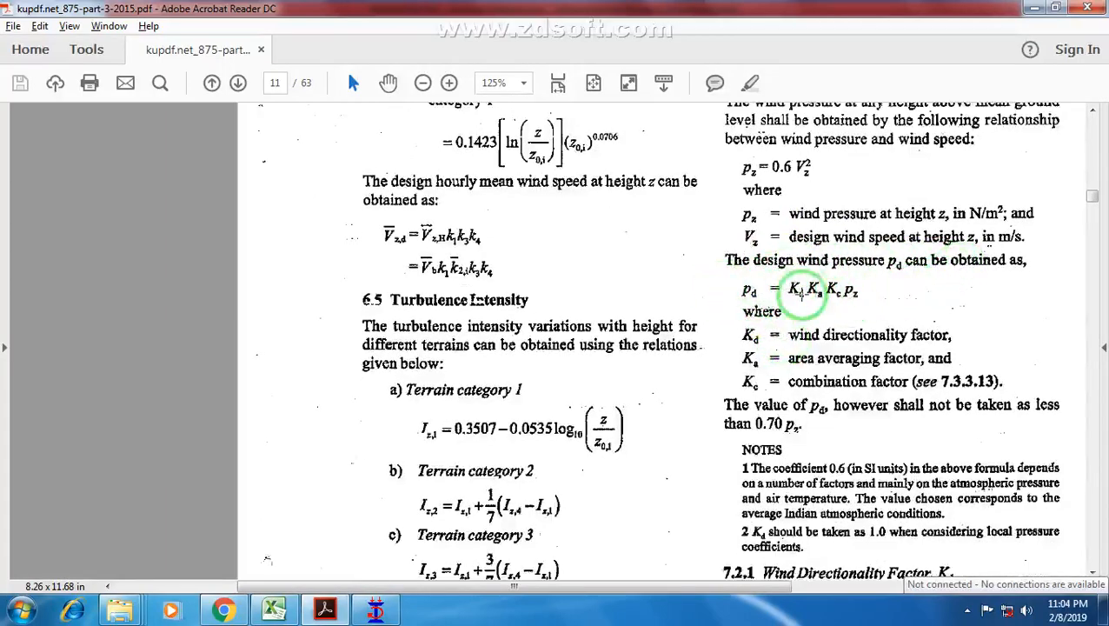
{"action": "scroll", "coordinate": [800, 304], "scroll_direction": "up", "scroll_amount": 1}
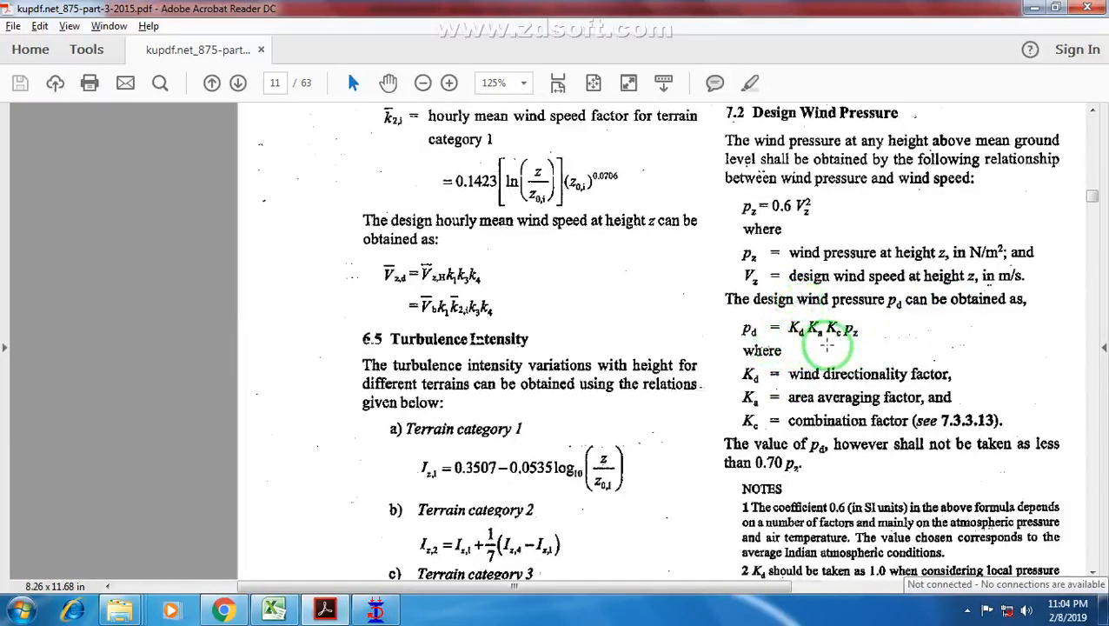
{"action": "scroll", "coordinate": [830, 352], "scroll_direction": "down", "scroll_amount": 1}
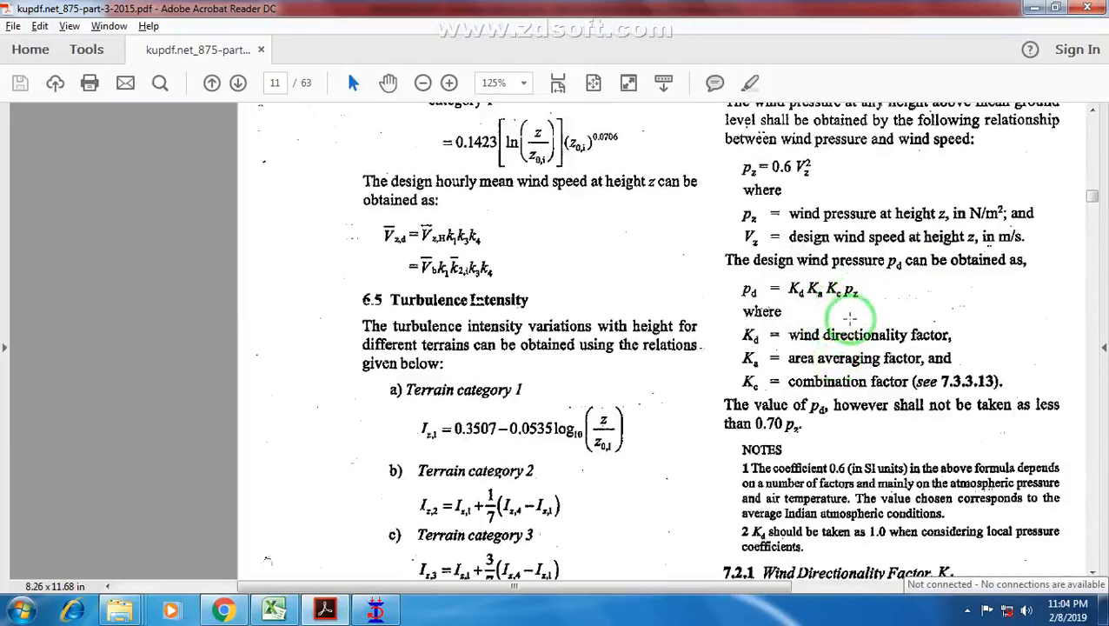
{"action": "scroll", "coordinate": [818, 305], "scroll_direction": "down", "scroll_amount": 1}
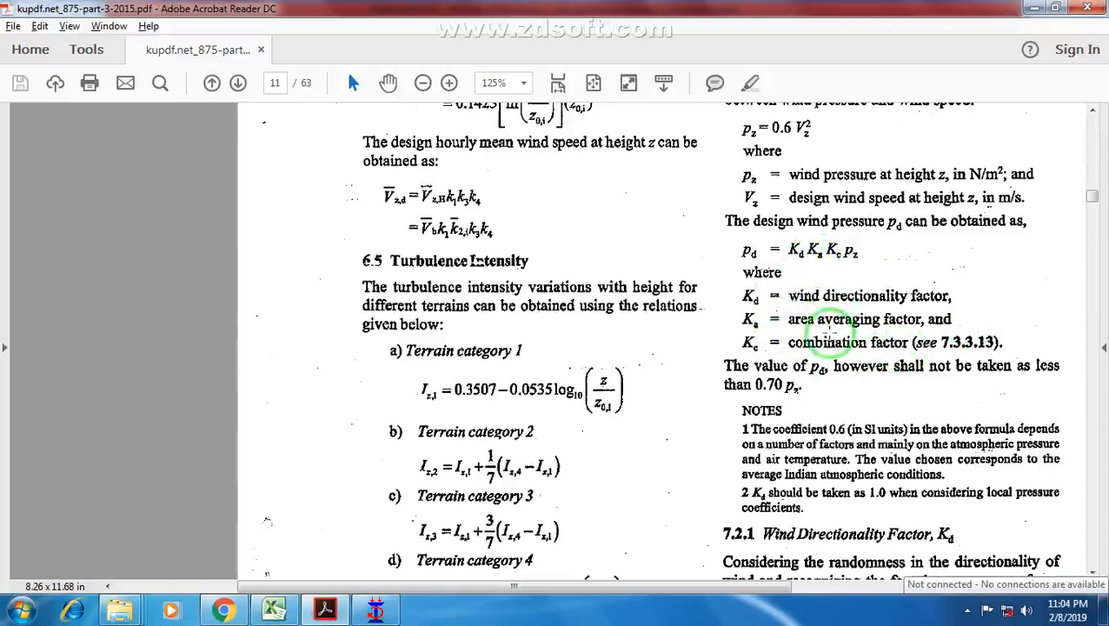
{"action": "scroll", "coordinate": [782, 228], "scroll_direction": "up", "scroll_amount": 2}
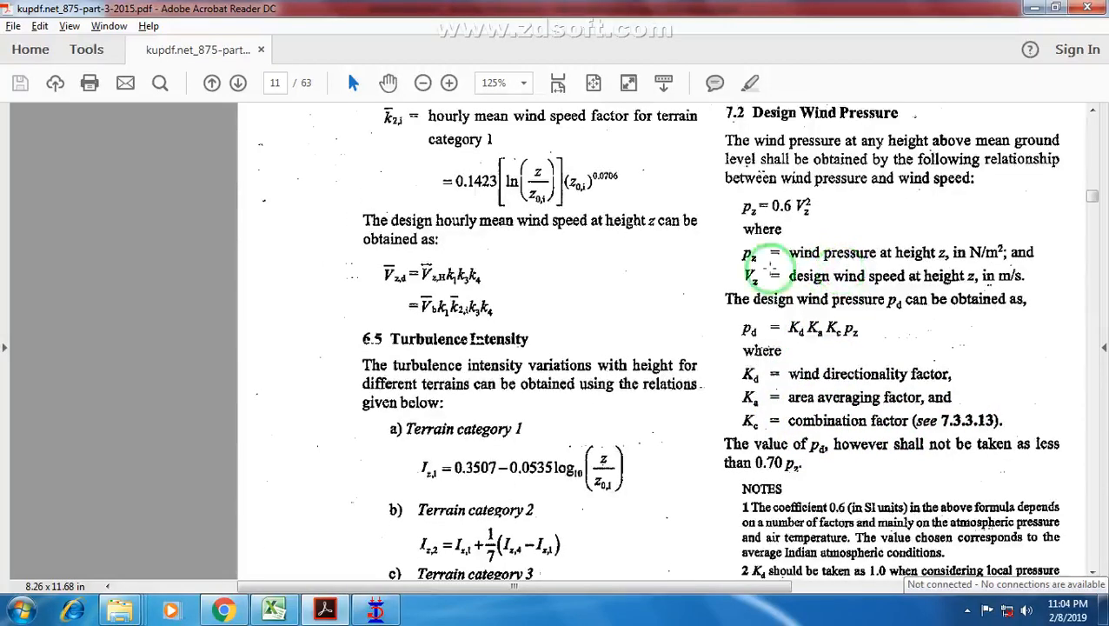
{"action": "scroll", "coordinate": [787, 287], "scroll_direction": "down", "scroll_amount": 1}
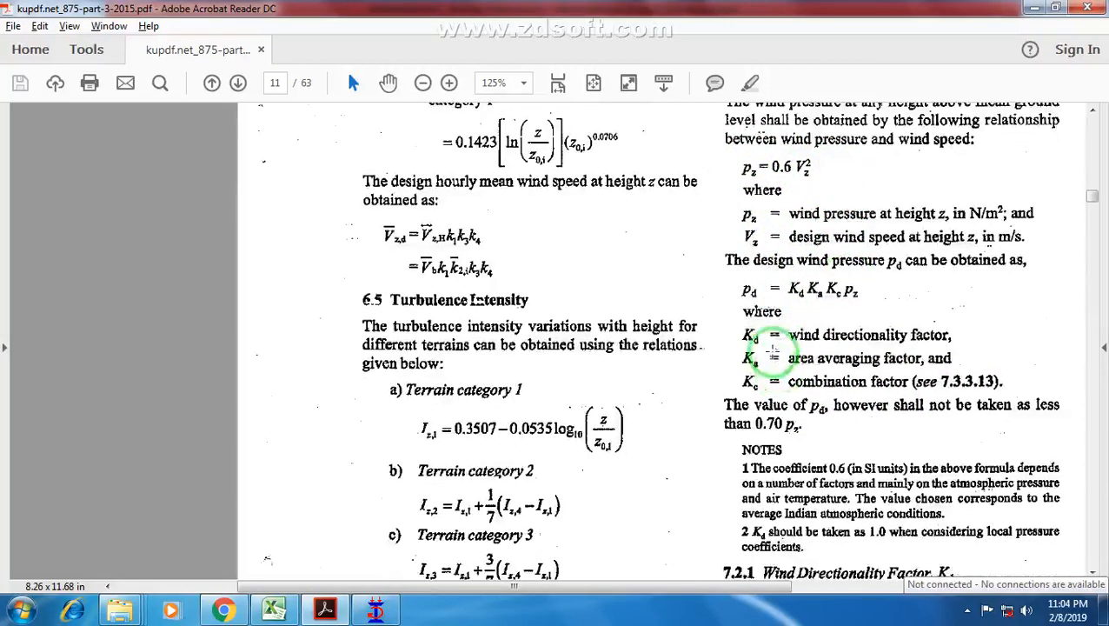
Read clause 7.2.1 on the wind directionality factor Kd for buildings, circular forms and cyclone affected regions.
{"action": "scroll", "coordinate": [787, 341], "scroll_direction": "down", "scroll_amount": 2}
{"action": "scroll", "coordinate": [802, 337], "scroll_direction": "down", "scroll_amount": 5}
{"action": "scroll", "coordinate": [803, 339], "scroll_direction": "up", "scroll_amount": 1}
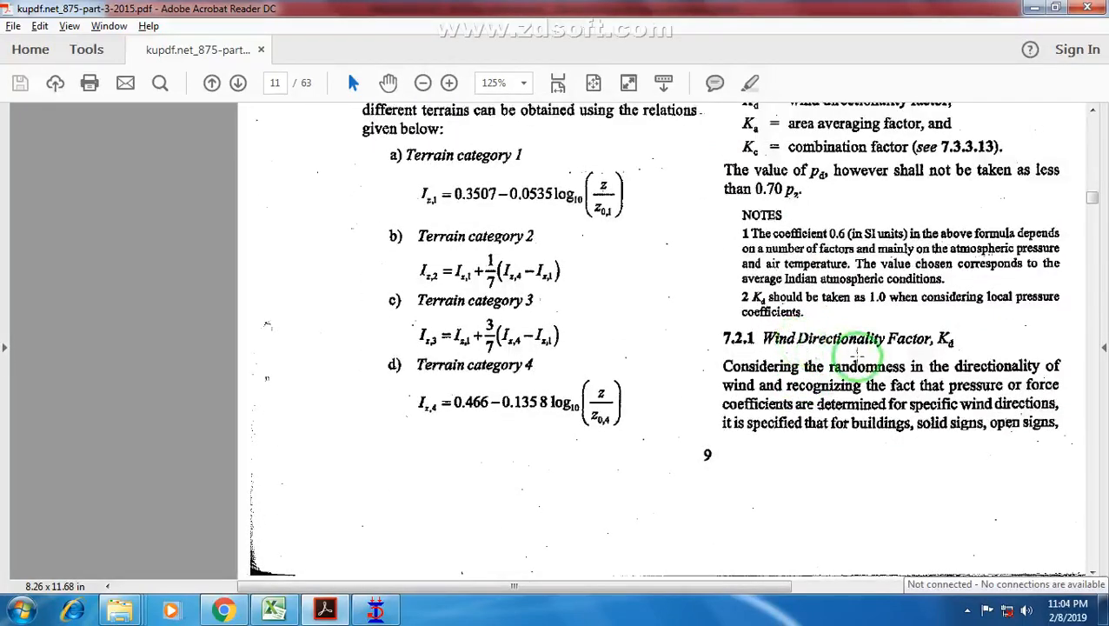
{"action": "scroll", "coordinate": [852, 352], "scroll_direction": "down", "scroll_amount": 1}
{"action": "scroll", "coordinate": [878, 343], "scroll_direction": "down", "scroll_amount": 1}
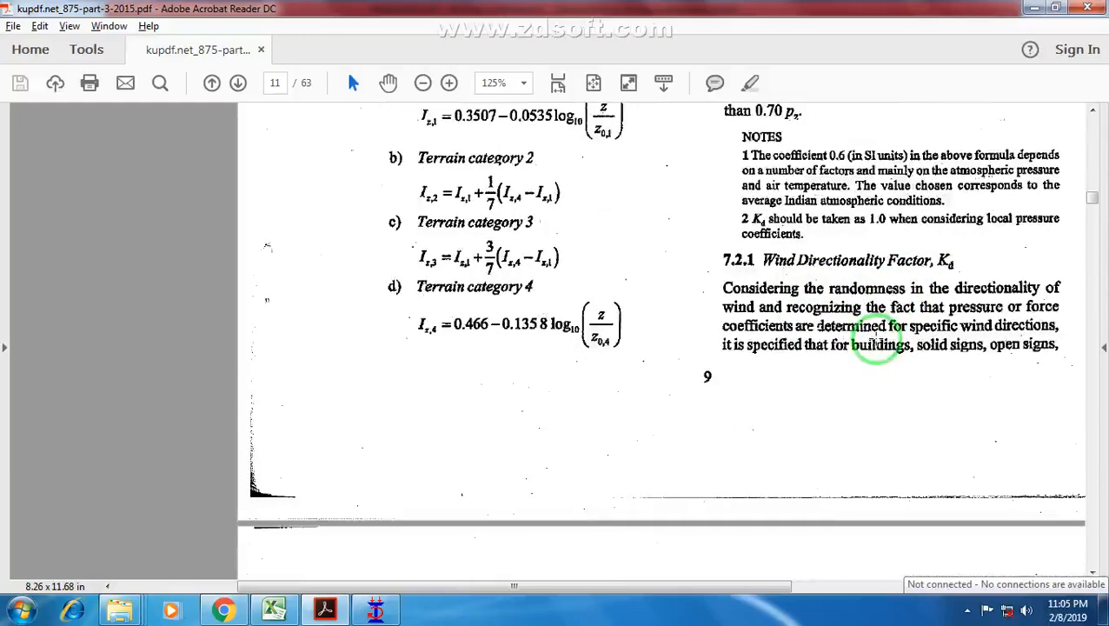
{"action": "scroll", "coordinate": [904, 348], "scroll_direction": "down", "scroll_amount": 4}
{"action": "scroll", "coordinate": [660, 405], "scroll_direction": "down", "scroll_amount": 2}
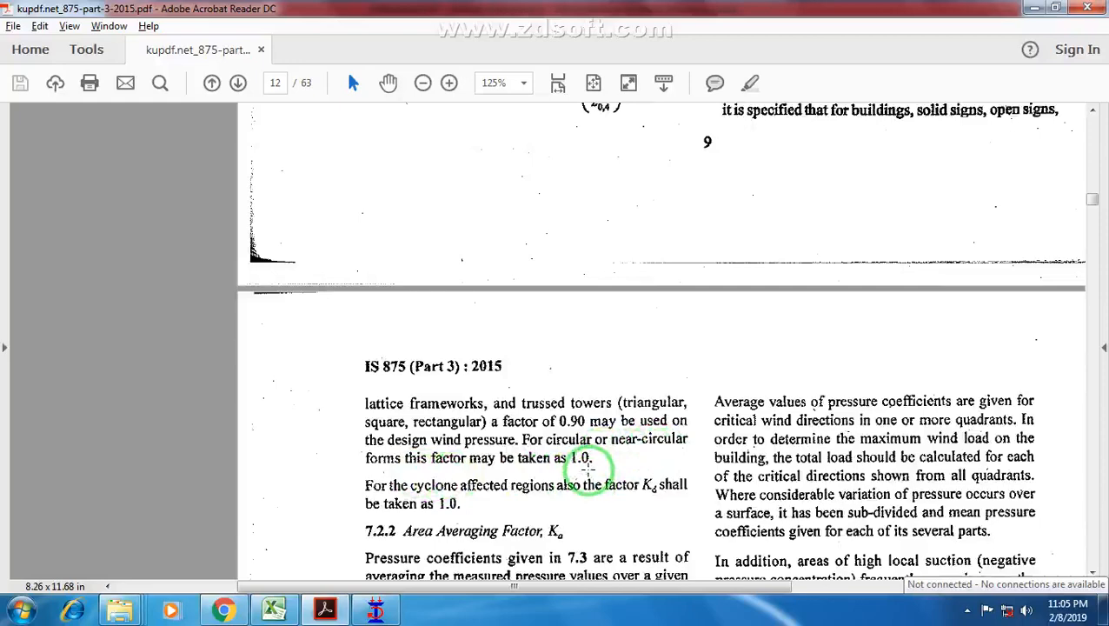
{"action": "scroll", "coordinate": [589, 469], "scroll_direction": "up", "scroll_amount": 1}
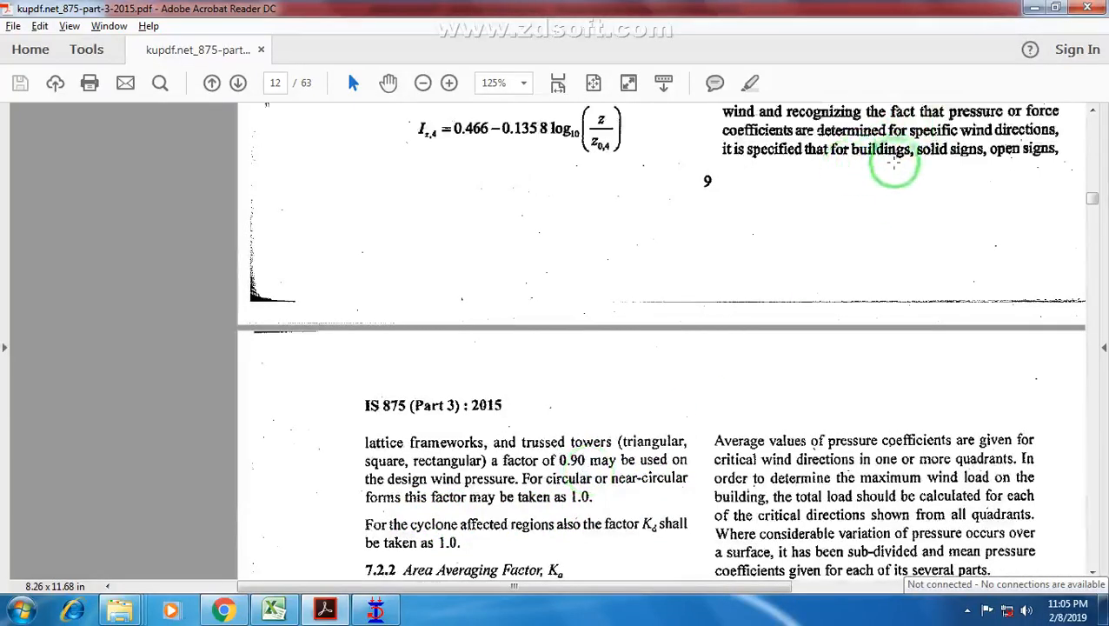
{"action": "scroll", "coordinate": [587, 456], "scroll_direction": "up", "scroll_amount": 1}
{"action": "scroll", "coordinate": [600, 482], "scroll_direction": "down", "scroll_amount": 4}
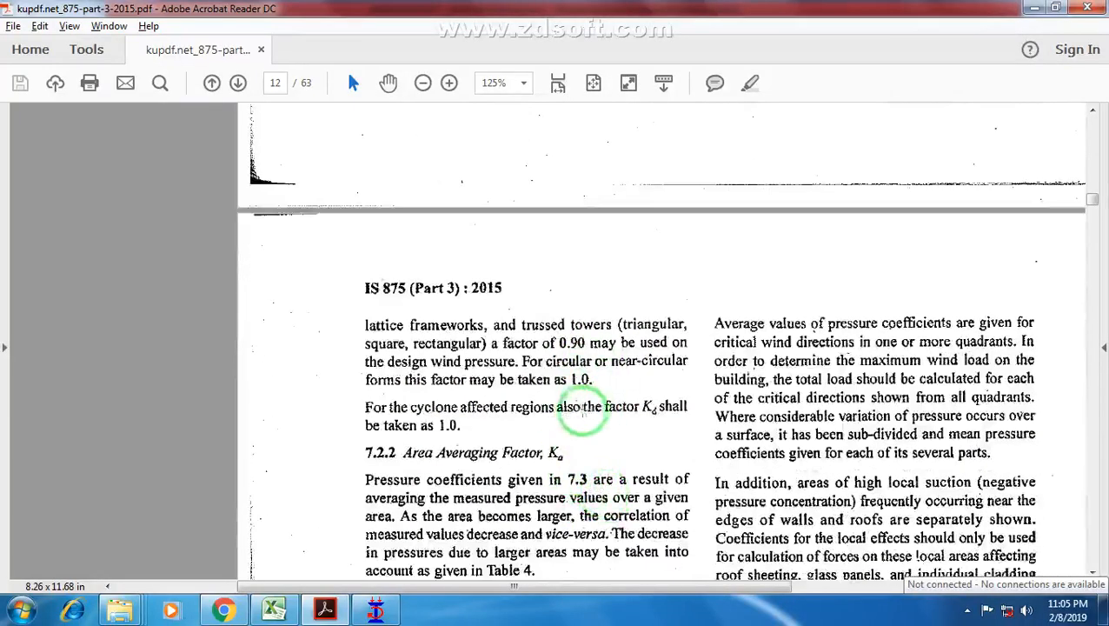
Switch to the Excel wind load sheet and set the wind directionality factor (Kd) in D11 to 0.9.
{"action": "left_click", "coordinate": [274, 611]}
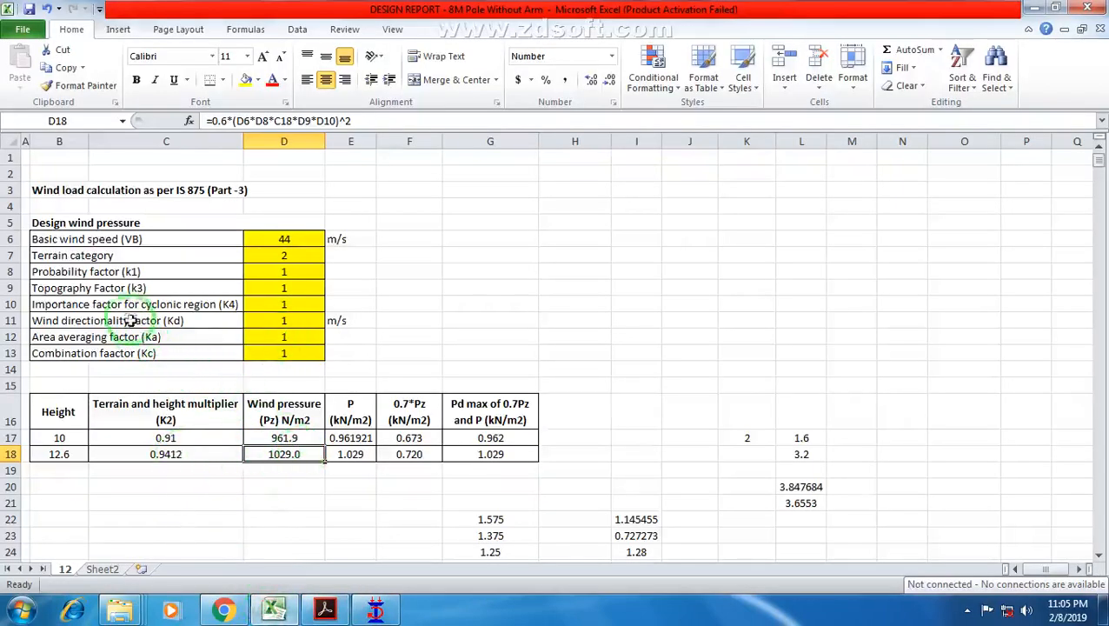
{"action": "left_click_drag", "start_coordinate": [139, 319], "coordinate": [269, 317]}
{"action": "left_click", "coordinate": [276, 318]}
{"action": "type", "text": "0.9"}
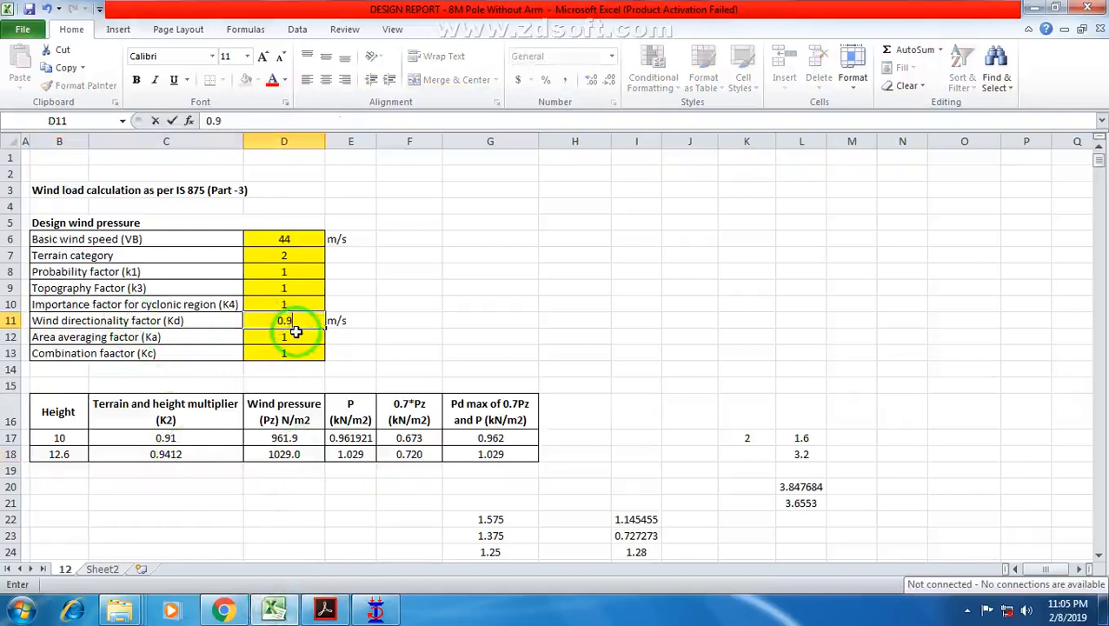
{"action": "key", "text": "Return"}
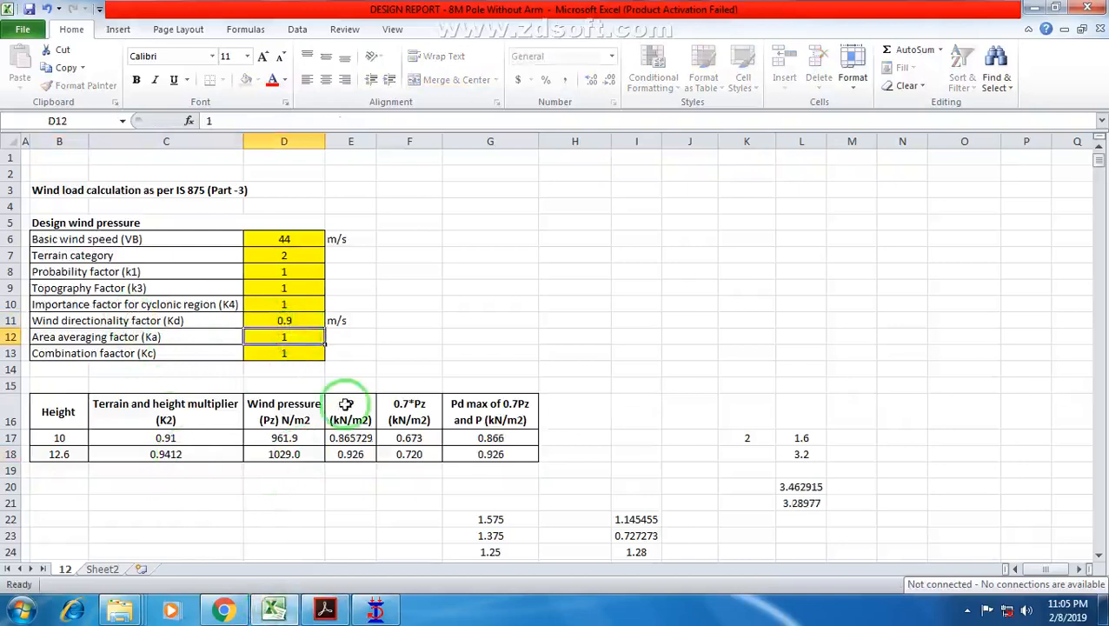
Switch to the IS 875 PDF and consult Table 4 for the area averaging factor Ka, along with the tributary area rules in clause 7.2.2.1.
{"action": "left_click", "coordinate": [325, 611]}
{"action": "scroll", "coordinate": [494, 344], "scroll_direction": "down", "scroll_amount": 8}
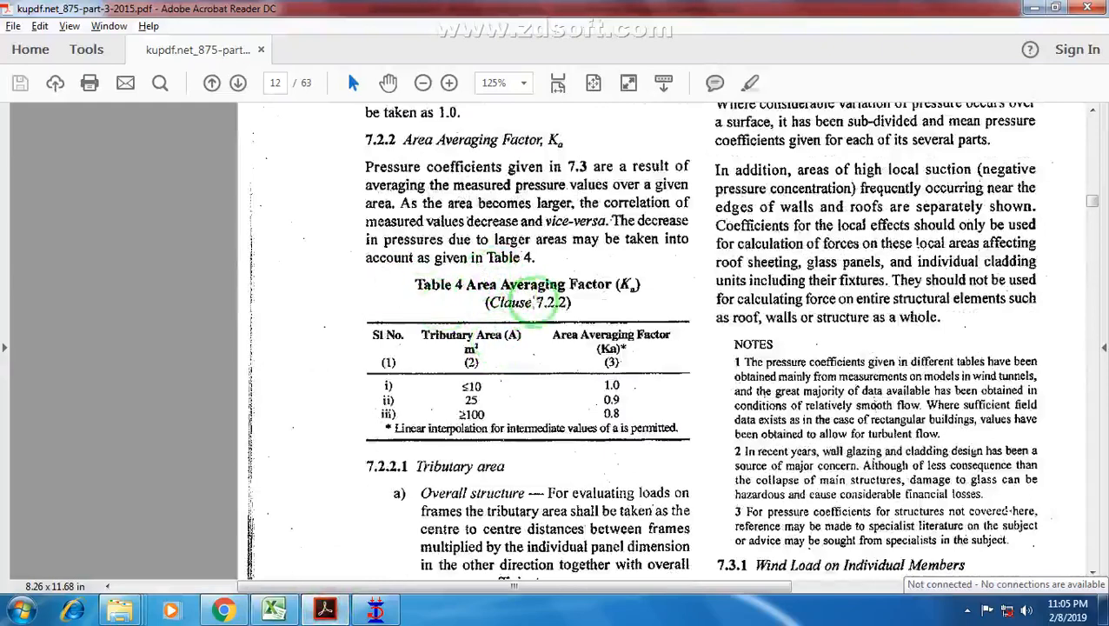
{"action": "scroll", "coordinate": [472, 359], "scroll_direction": "down", "scroll_amount": 1}
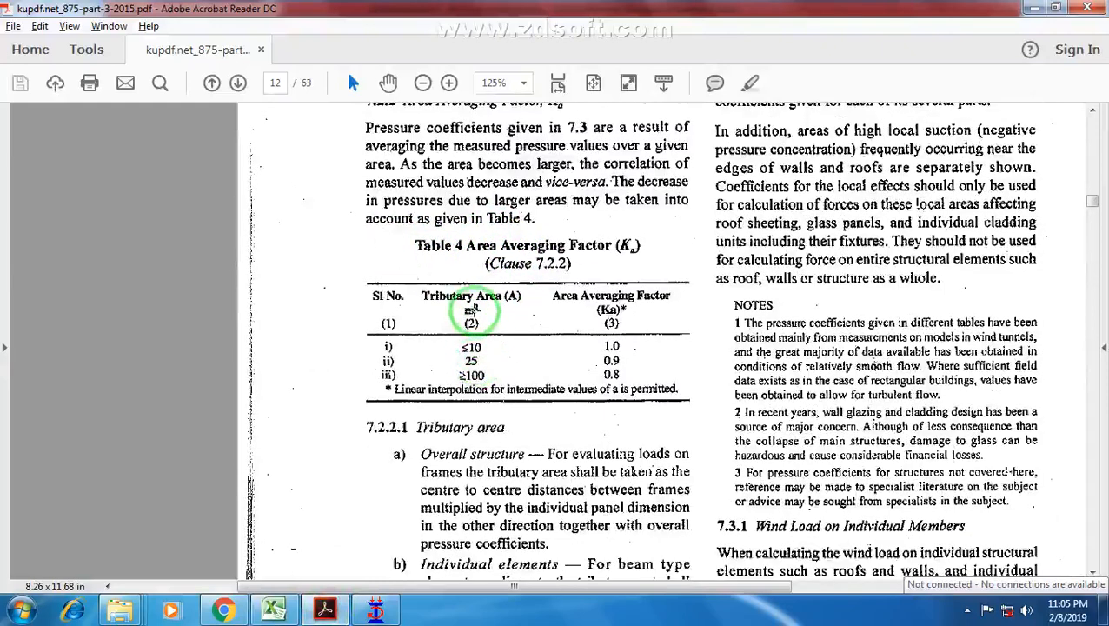
{"action": "scroll", "coordinate": [470, 309], "scroll_direction": "down", "scroll_amount": 4}
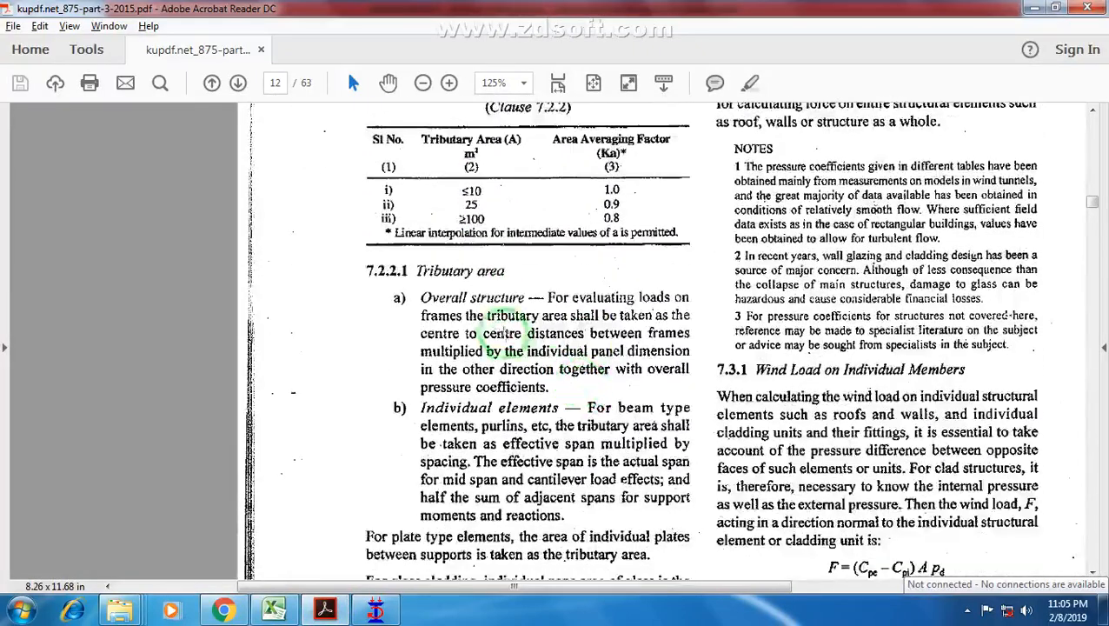
{"action": "scroll", "coordinate": [476, 271], "scroll_direction": "up", "scroll_amount": 2}
{"action": "scroll", "coordinate": [474, 271], "scroll_direction": "up", "scroll_amount": 1}
{"action": "scroll", "coordinate": [483, 304], "scroll_direction": "down", "scroll_amount": 1}
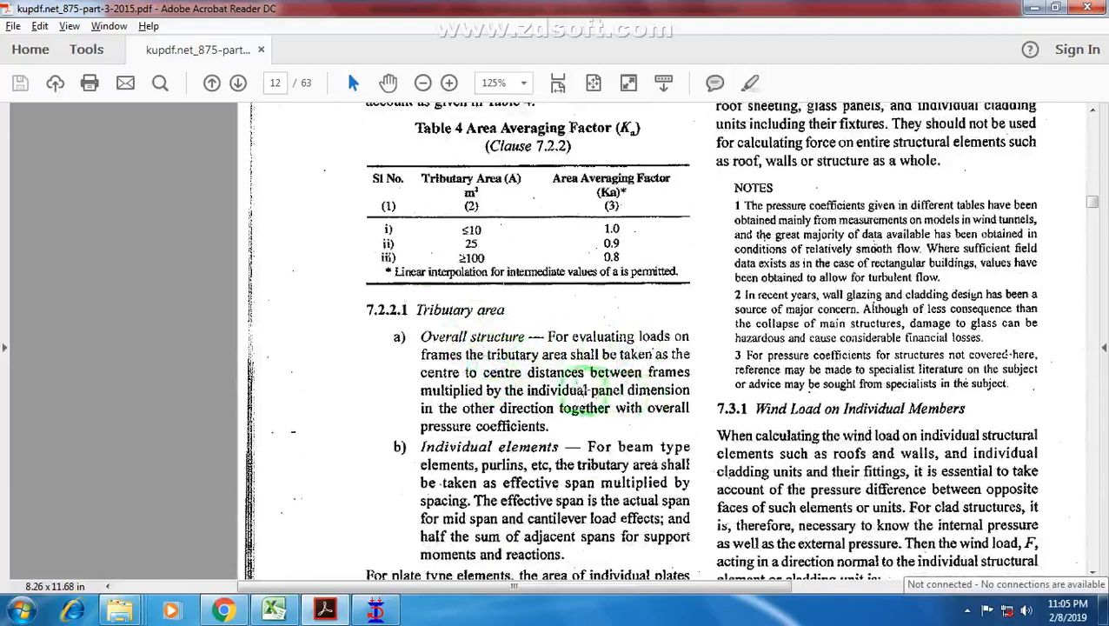
Switch to the STAAD.Pro G+2 model and measure the near side bay and two adjoining front bays at the base level.
{"action": "left_click", "coordinate": [375, 610]}
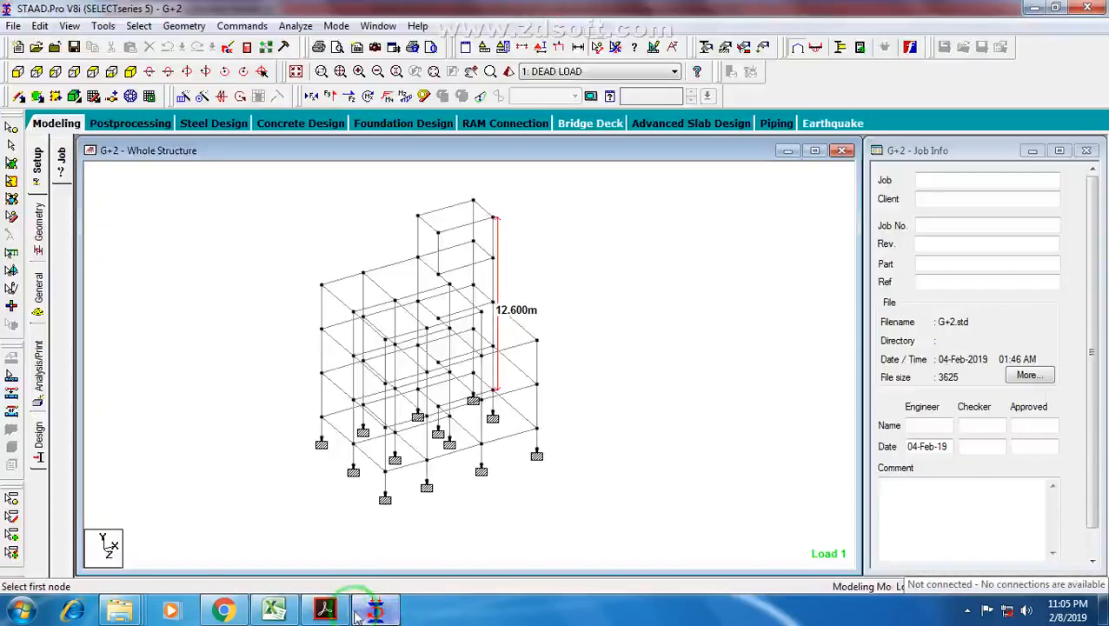
{"action": "scroll", "coordinate": [360, 424], "scroll_direction": "up", "scroll_amount": 3}
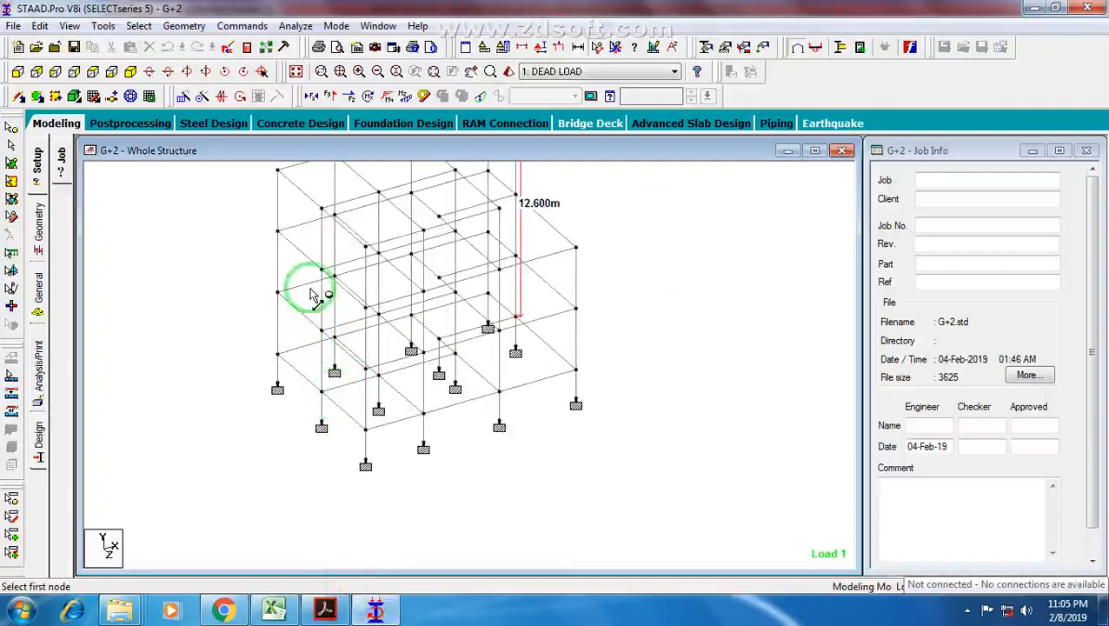
{"action": "left_click", "coordinate": [322, 391]}
{"action": "left_click", "coordinate": [364, 429]}
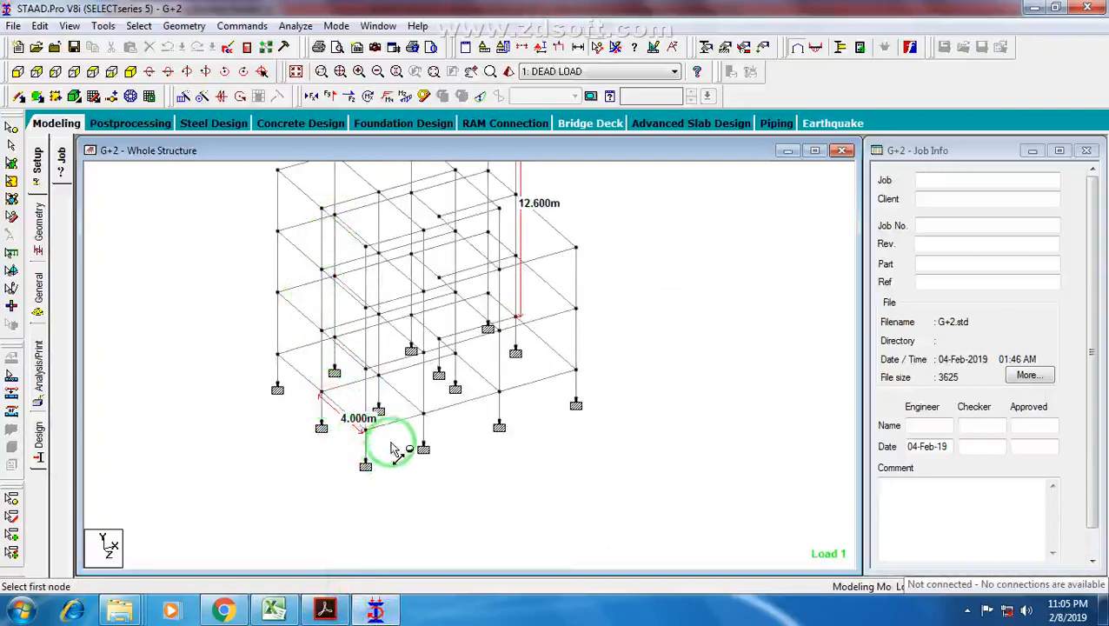
{"action": "left_click", "coordinate": [423, 415]}
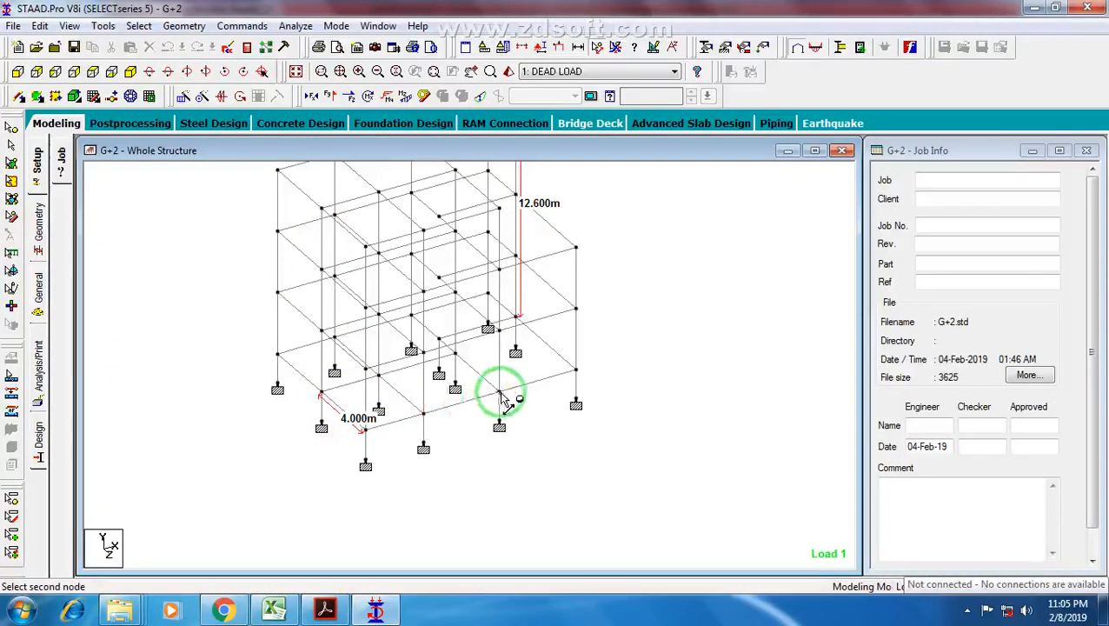
{"action": "left_click", "coordinate": [499, 392]}
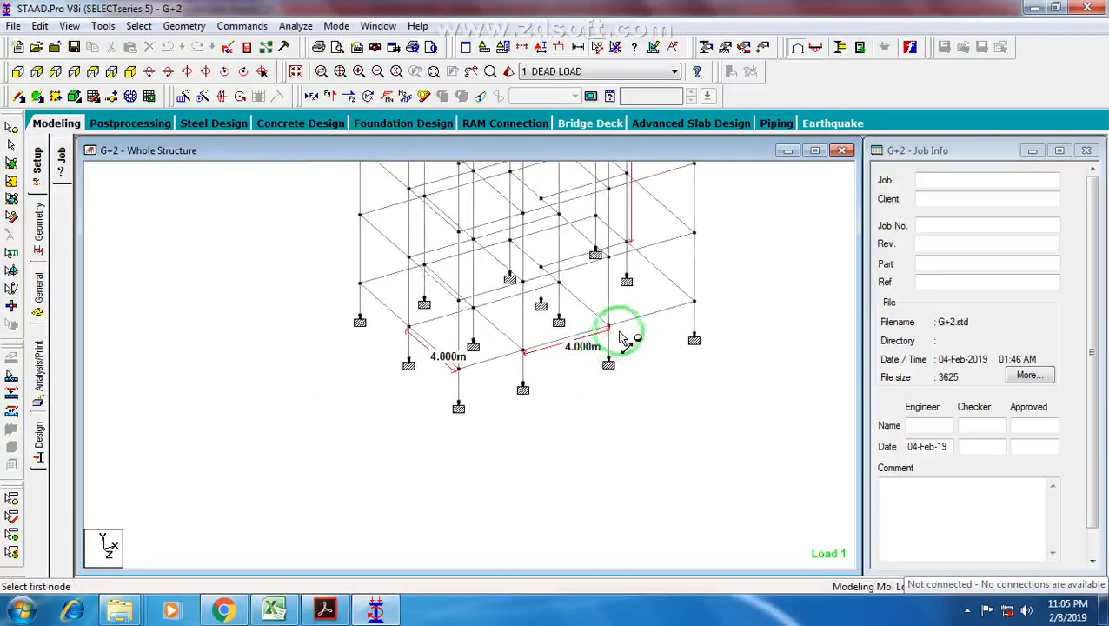
{"action": "left_click", "coordinate": [609, 328]}
{"action": "left_click", "coordinate": [694, 305]}
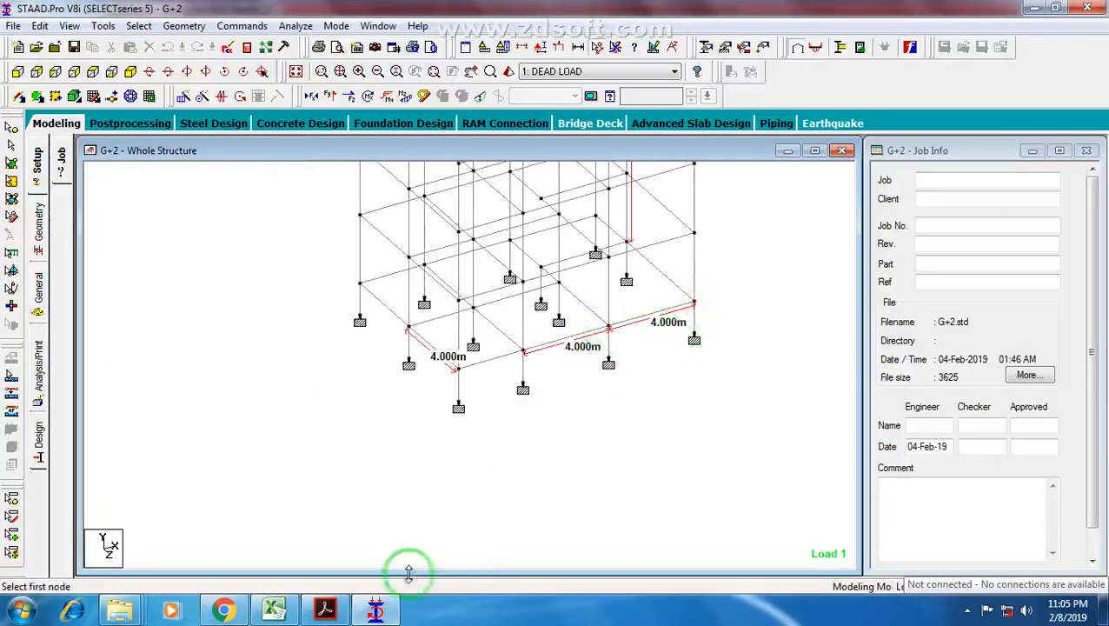
Measure the vertical distance from the base-level node at the near side bay's rear corner to the top node above it.
{"action": "mouse_move", "coordinate": [422, 341]}
{"action": "middle_mouse_down"}
{"action": "mouse_move", "coordinate": [411, 370]}
{"action": "mouse_move", "coordinate": [396, 373]}
{"action": "middle_mouse_up"}
{"action": "scroll", "coordinate": [396, 375], "scroll_direction": "up", "scroll_amount": 1}
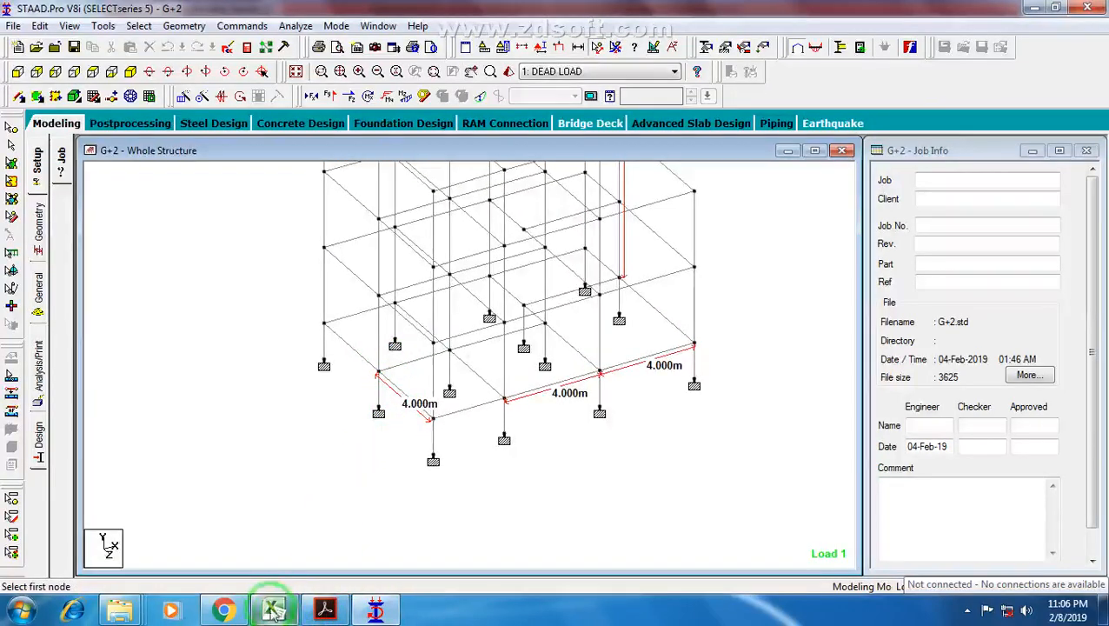
{"action": "left_click", "coordinate": [273, 610]}
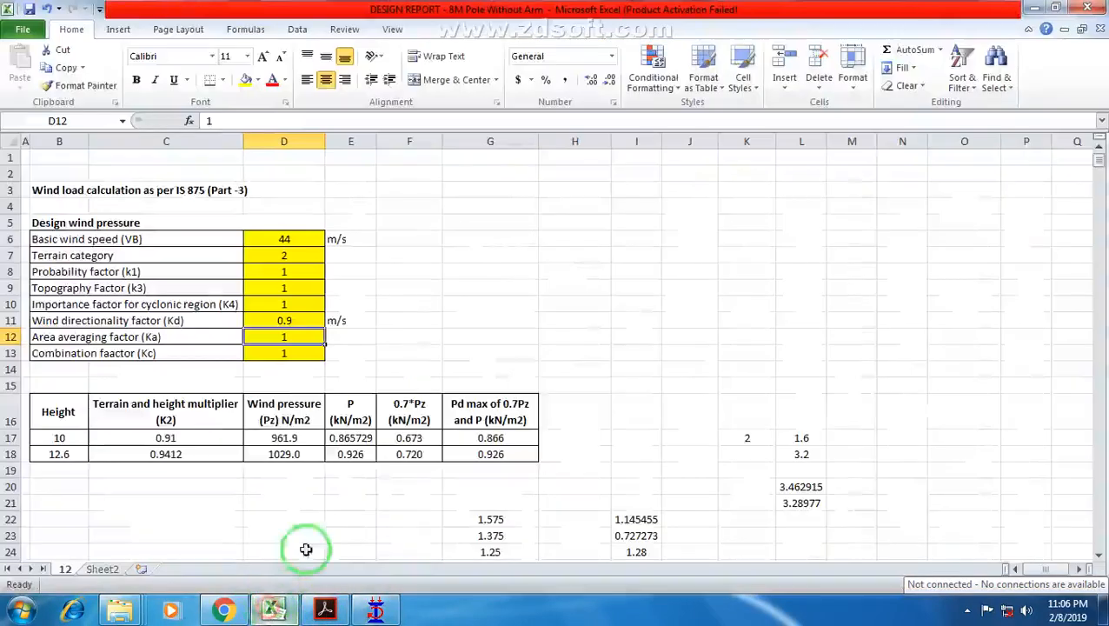
{"action": "left_click", "coordinate": [273, 611]}
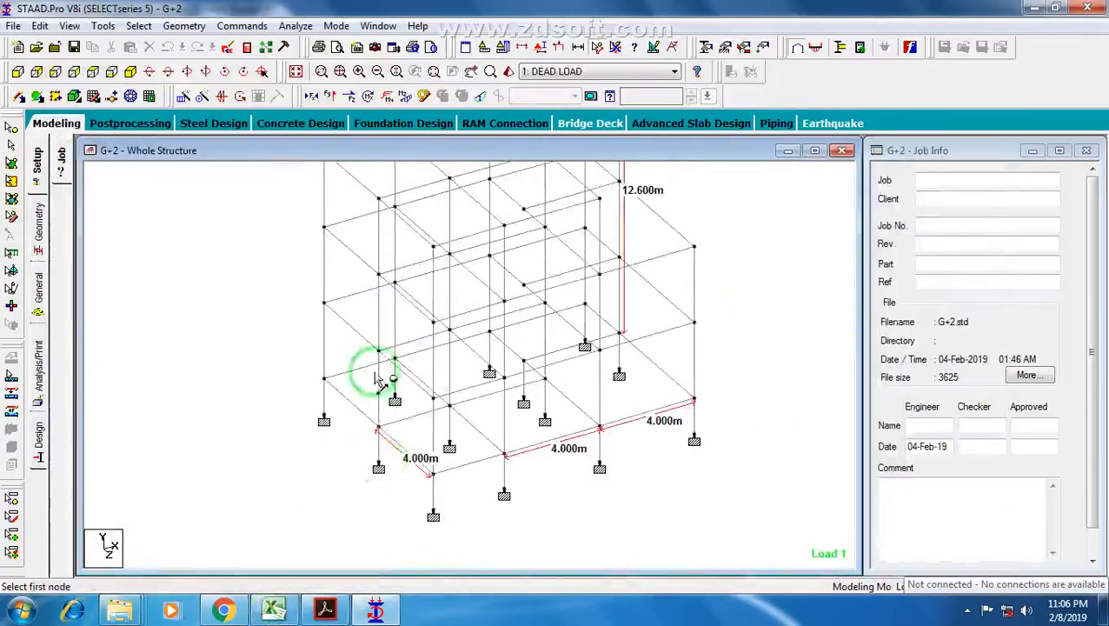
{"action": "middle_click_drag", "start_coordinate": [378, 380], "coordinate": [484, 264]}
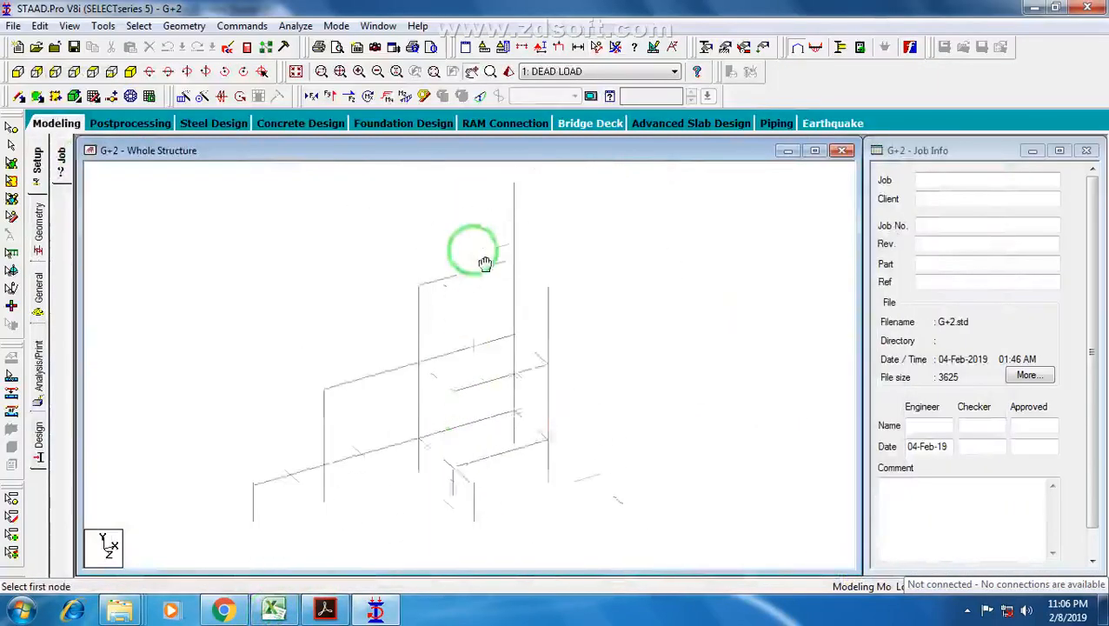
{"action": "left_click", "coordinate": [311, 481]}
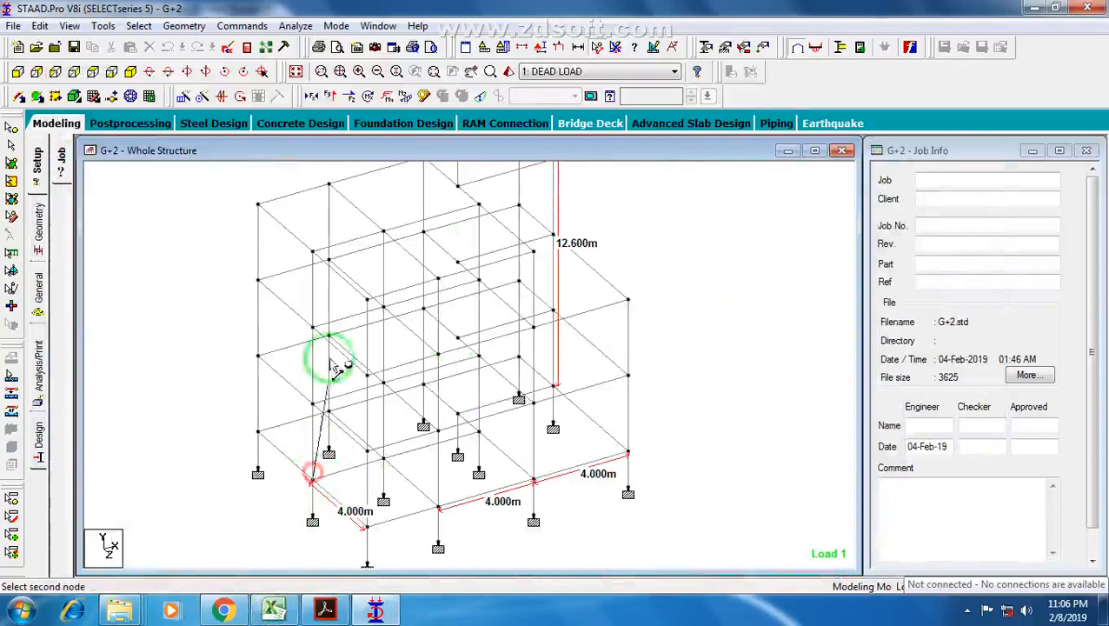
{"action": "left_click", "coordinate": [313, 252]}
{"action": "middle_click_drag", "start_coordinate": [347, 292], "coordinate": [394, 240]}
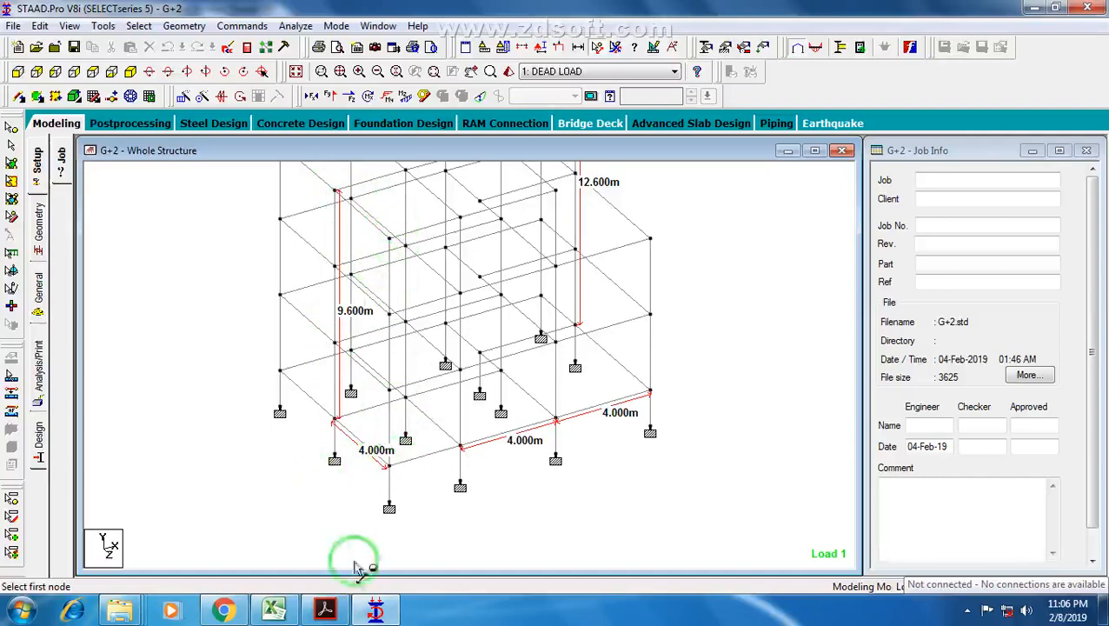
Switch to the Excel wind load sheet and calculate the tributary area in H7 with =4*9.6.
{"action": "left_click", "coordinate": [296, 613]}
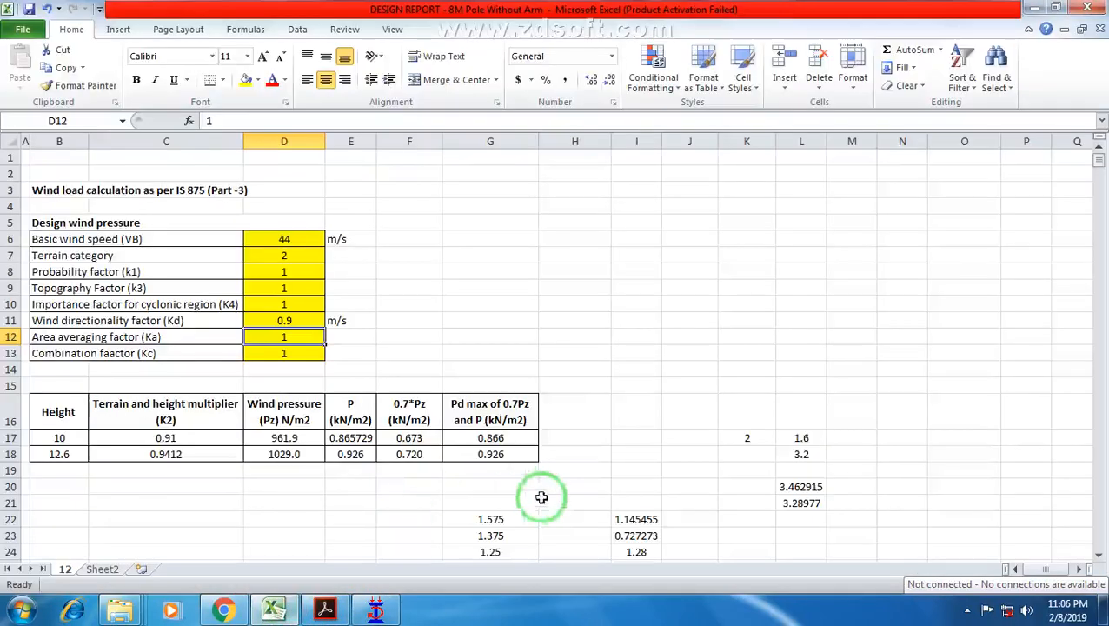
{"action": "left_click", "coordinate": [558, 252]}
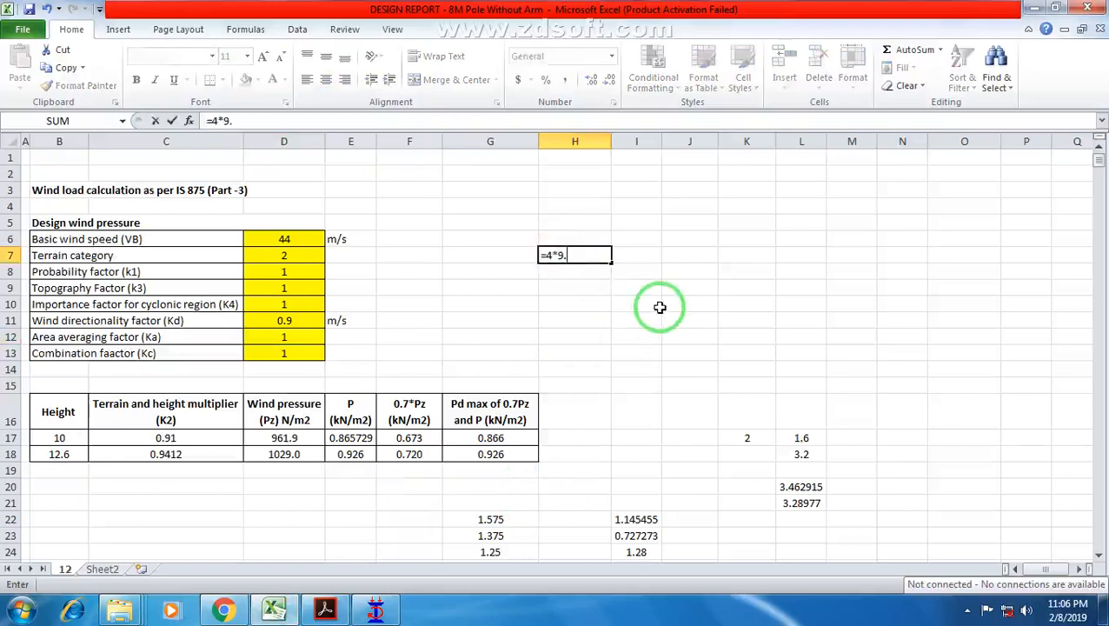
{"action": "key", "text": "Return"}
{"action": "left_click", "coordinate": [593, 255]}
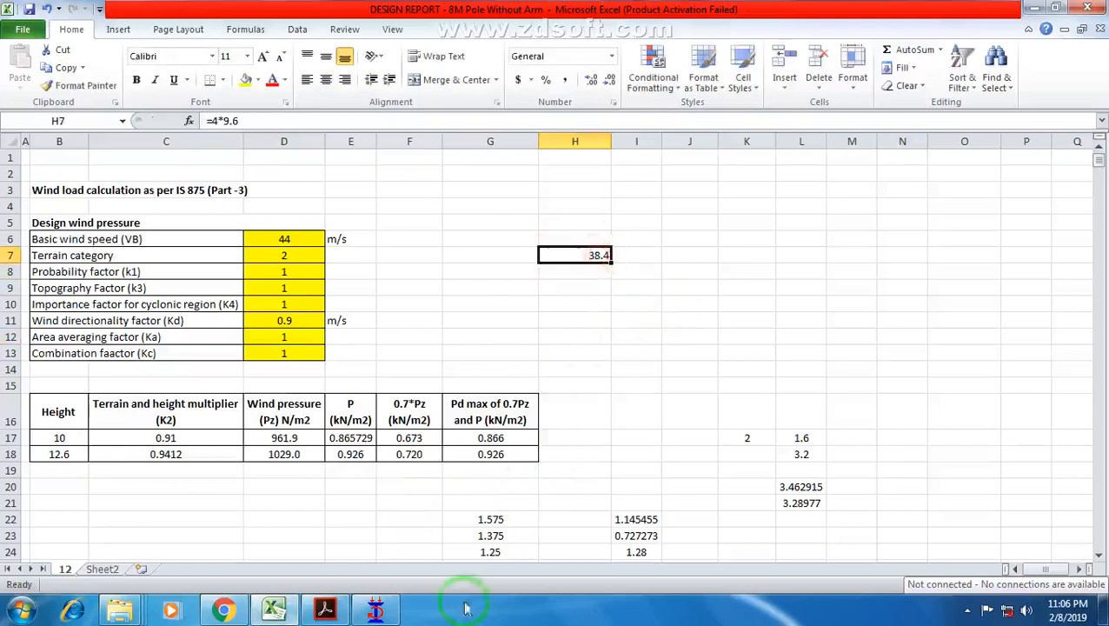
Check the tributary area against Table 4 in the IS 875 PDF and set the Excel area averaging factor (Ka) in D12 to 0.9.
{"action": "left_click", "coordinate": [325, 610]}
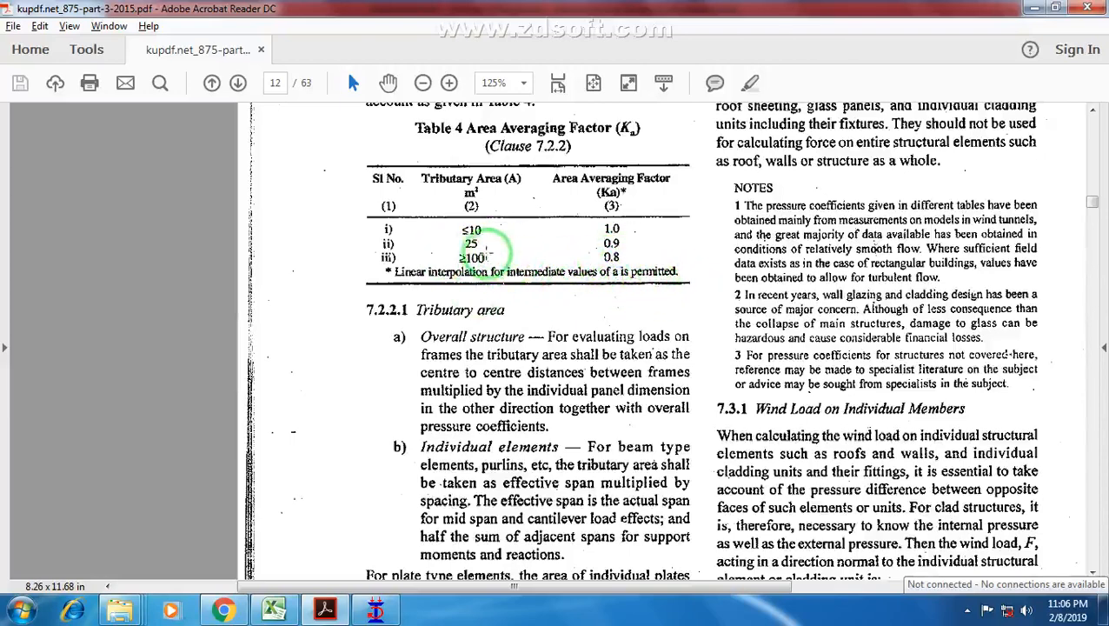
{"action": "scroll", "coordinate": [461, 244], "scroll_direction": "down", "scroll_amount": 1}
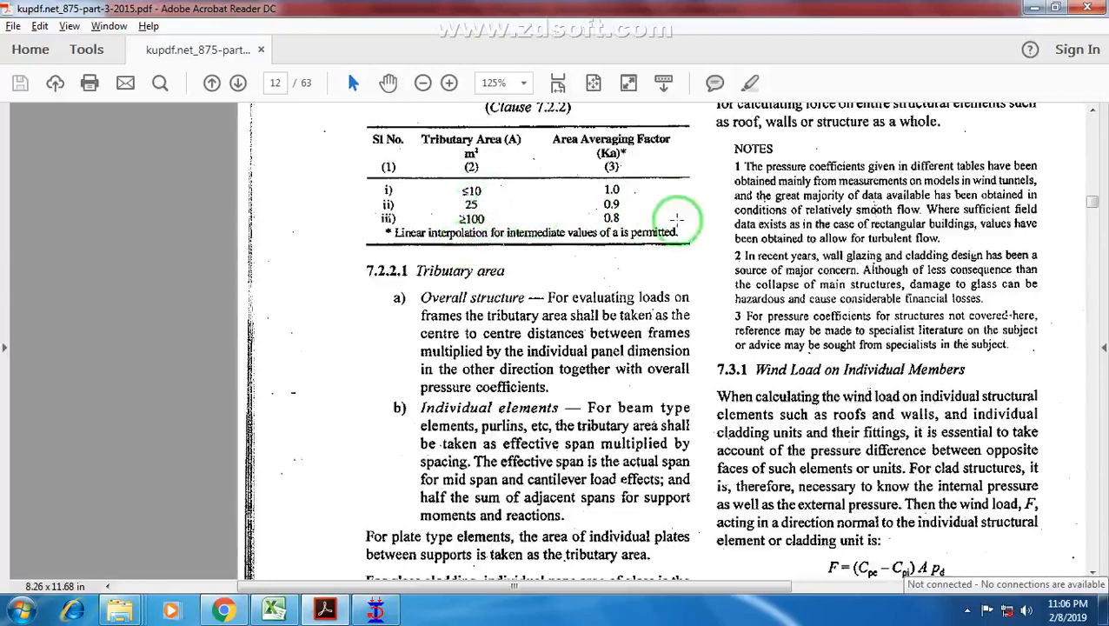
{"action": "left_click", "coordinate": [274, 611]}
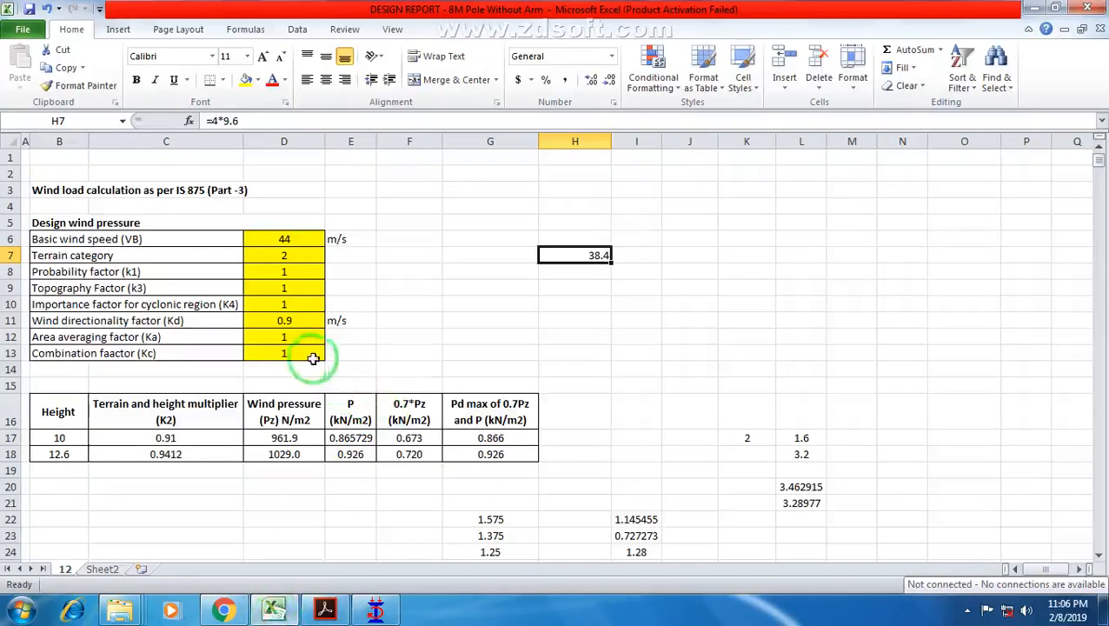
{"action": "left_click_drag", "start_coordinate": [101, 343], "coordinate": [289, 338]}
{"action": "left_click", "coordinate": [289, 339]}
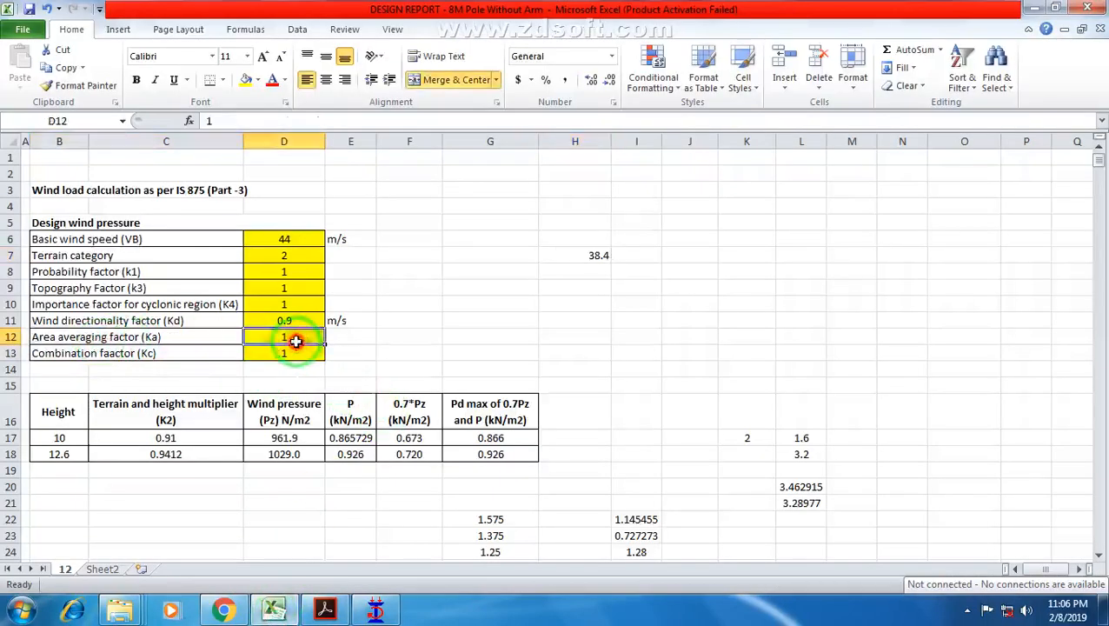
{"action": "type", "text": "0.9"}
{"action": "key", "text": "Return"}
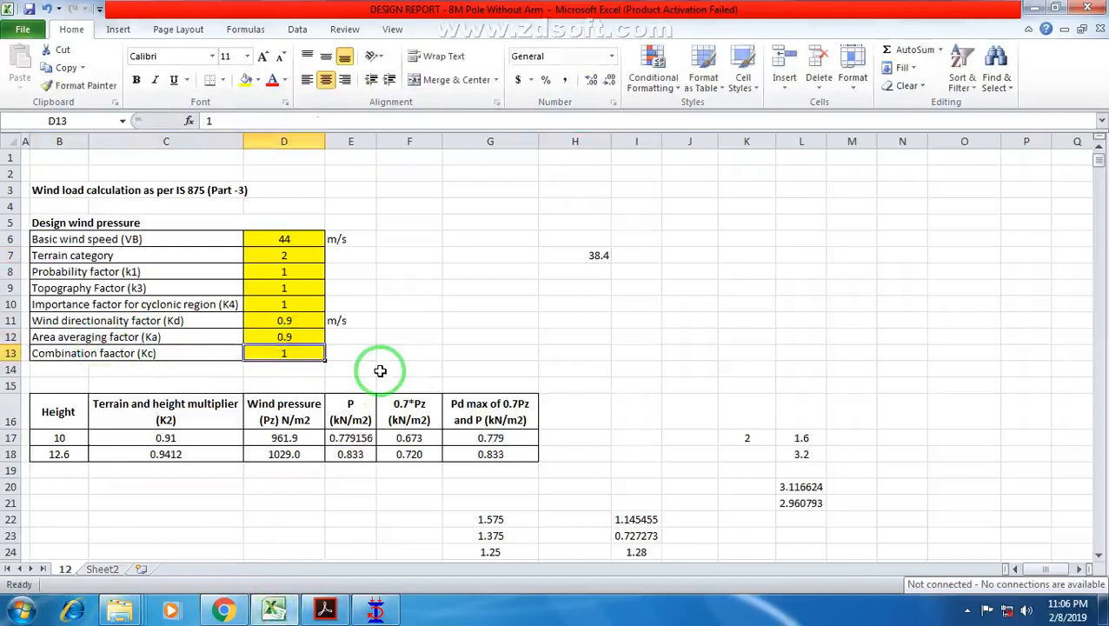
{"action": "left_click", "coordinate": [576, 253]}
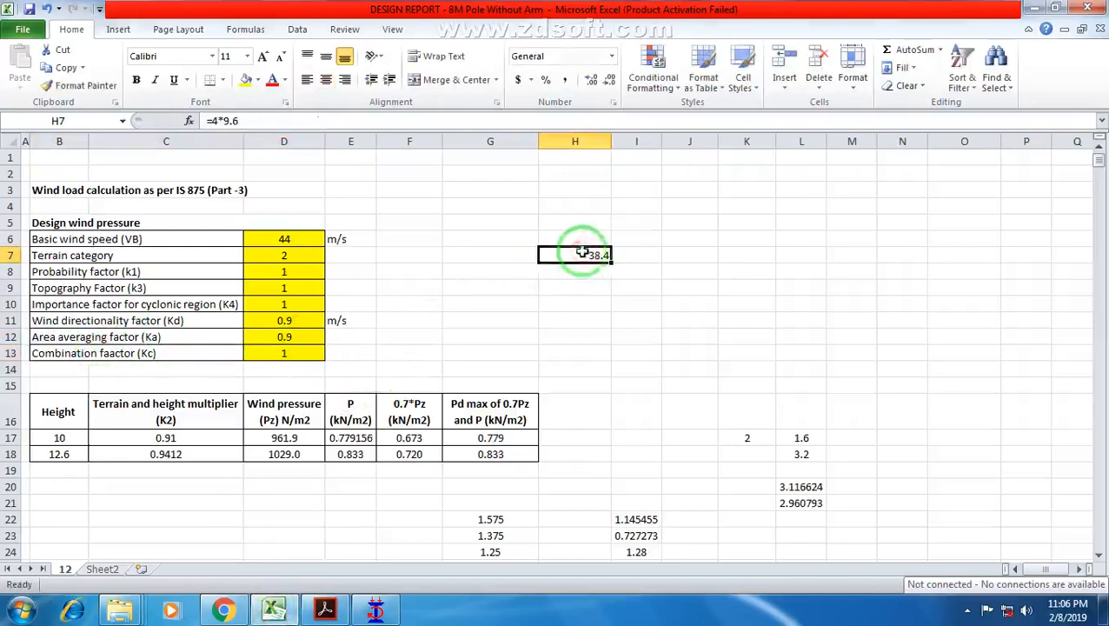
{"action": "left_click", "coordinate": [279, 338]}
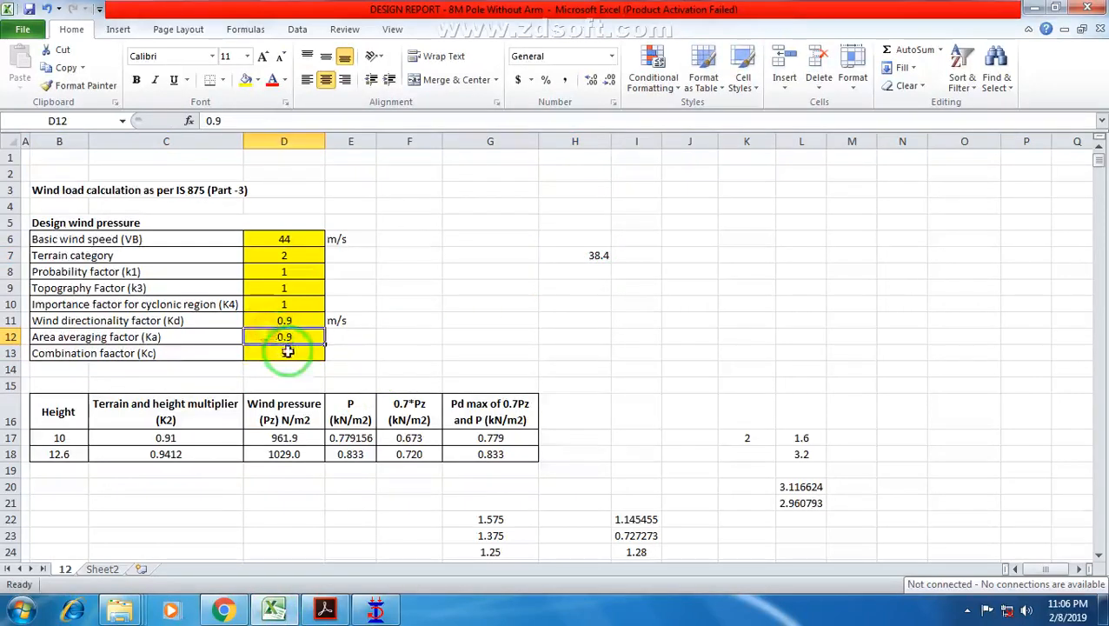
Review the combination factor (Kc) row, then switch to the IS 875 PDF and find the clause cited for Kc under the pd formula.
{"action": "left_click_drag", "start_coordinate": [61, 352], "coordinate": [292, 354]}
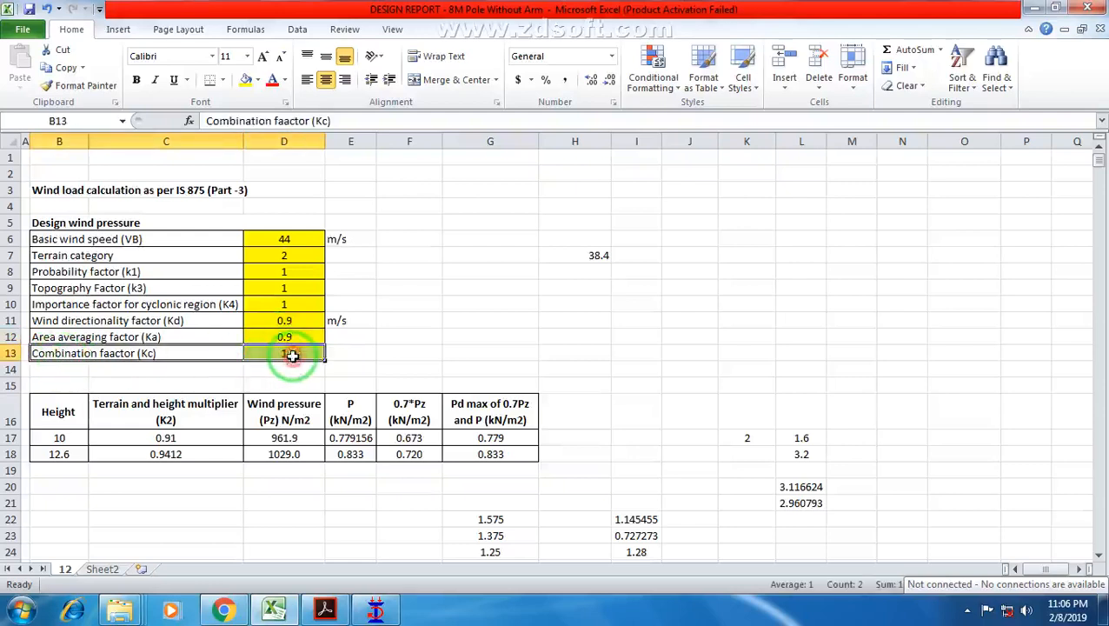
{"action": "left_click", "coordinate": [98, 361]}
{"action": "left_click", "coordinate": [277, 353]}
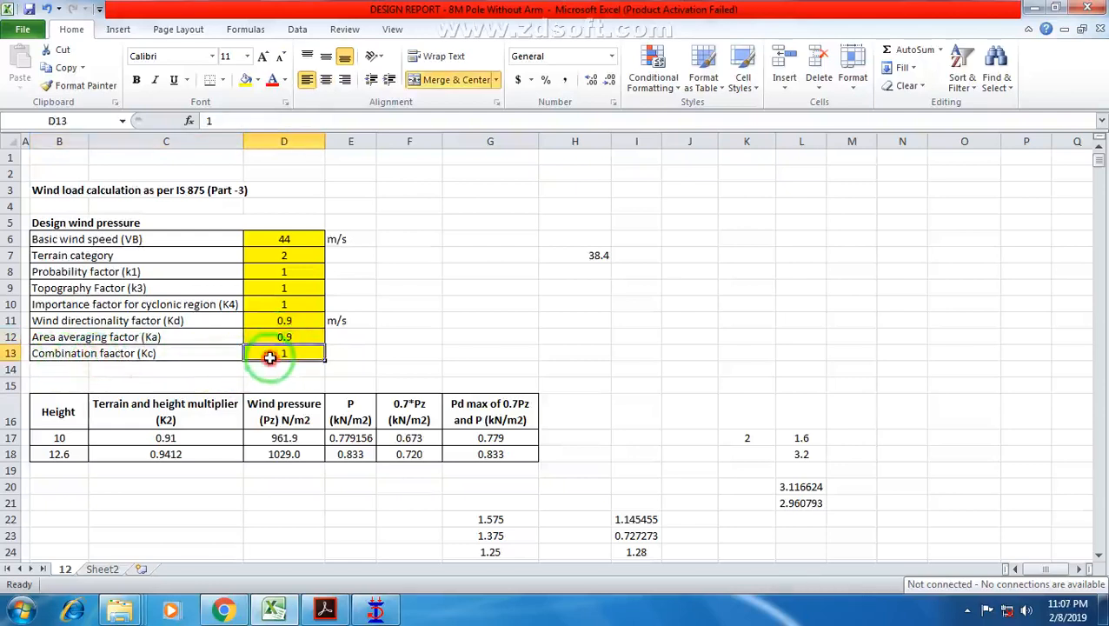
{"action": "left_click", "coordinate": [325, 609]}
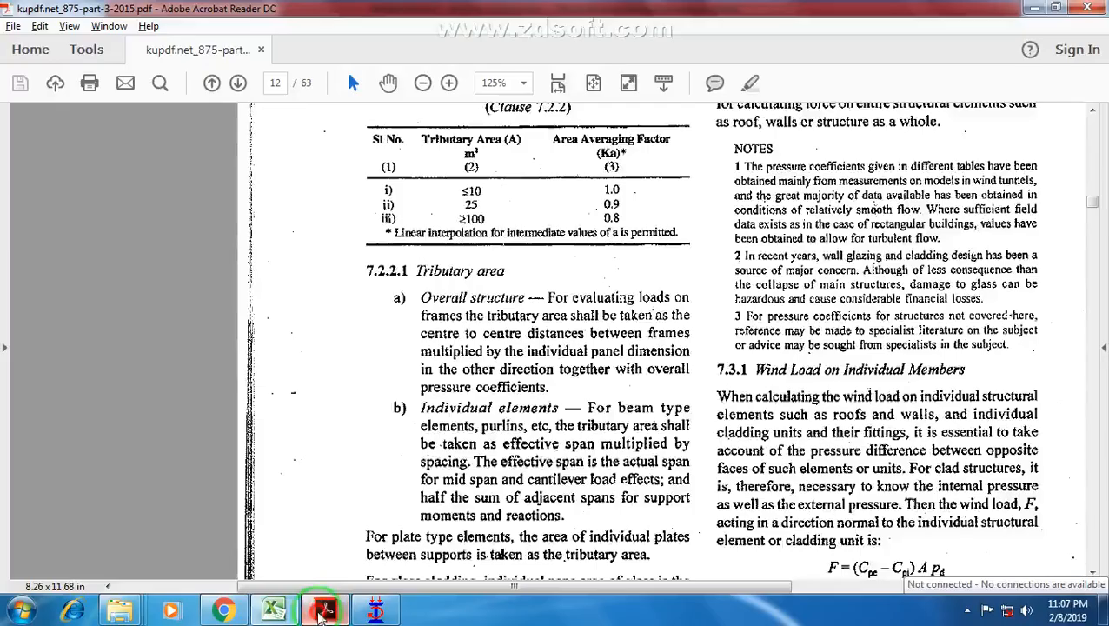
{"action": "scroll", "coordinate": [656, 379], "scroll_direction": "down", "scroll_amount": 6}
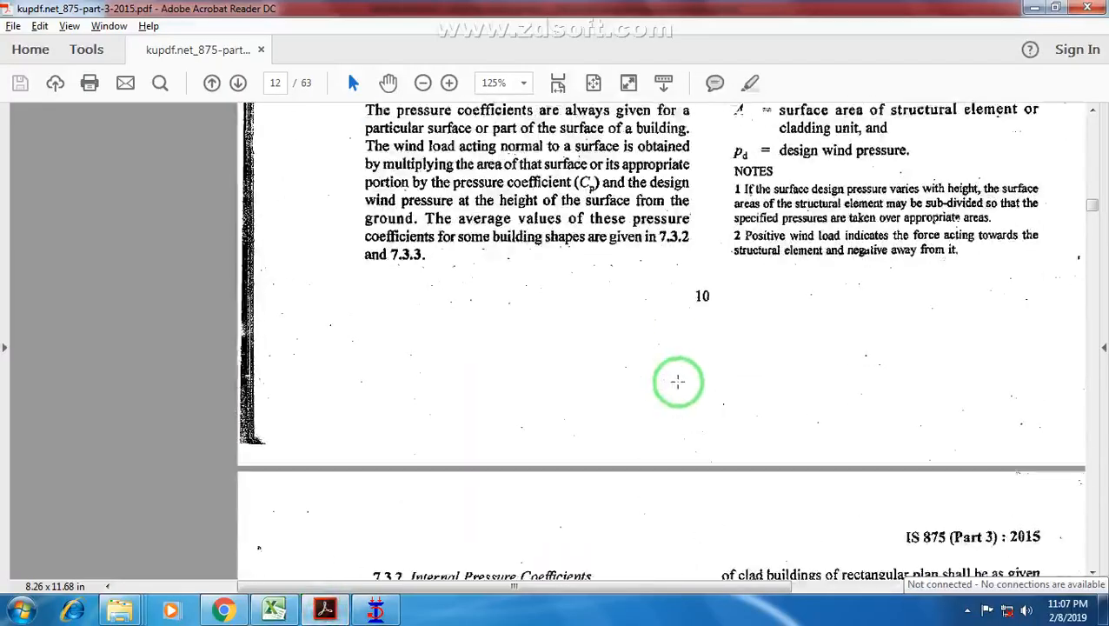
{"action": "scroll", "coordinate": [677, 380], "scroll_direction": "up", "scroll_amount": 1}
{"action": "scroll", "coordinate": [677, 380], "scroll_direction": "up", "scroll_amount": 18}
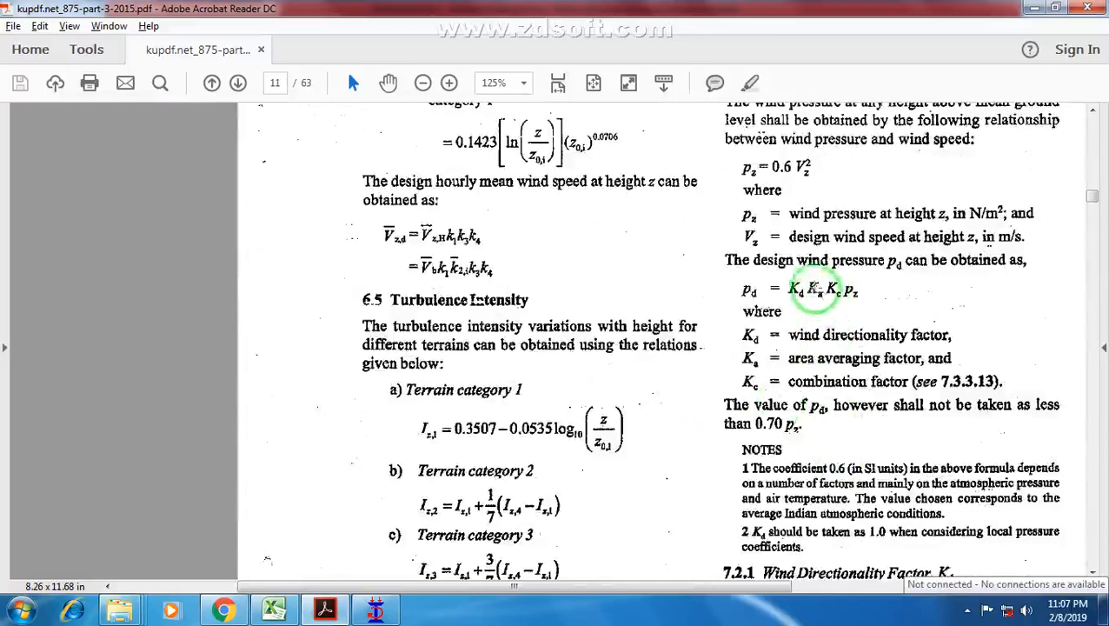
{"action": "scroll", "coordinate": [822, 291], "scroll_direction": "up", "scroll_amount": 1}
{"action": "scroll", "coordinate": [829, 385], "scroll_direction": "down", "scroll_amount": 3}
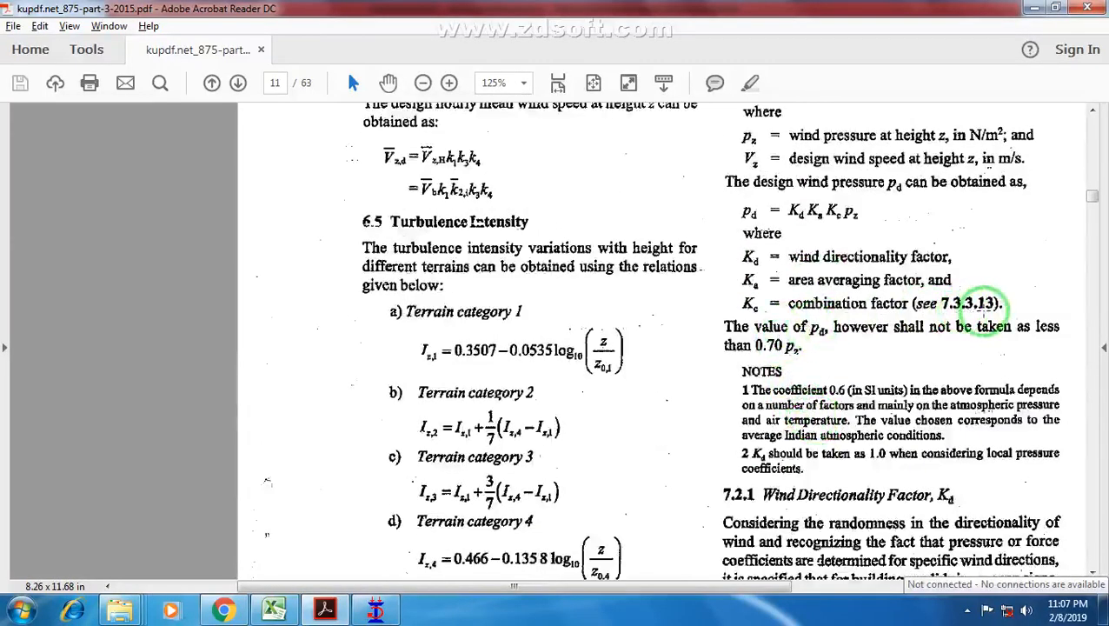
Go to clause 7.3.3.13 Frames and read the rule for the combination factor Kc.
{"action": "scroll", "coordinate": [787, 371], "scroll_direction": "down", "scroll_amount": 20}
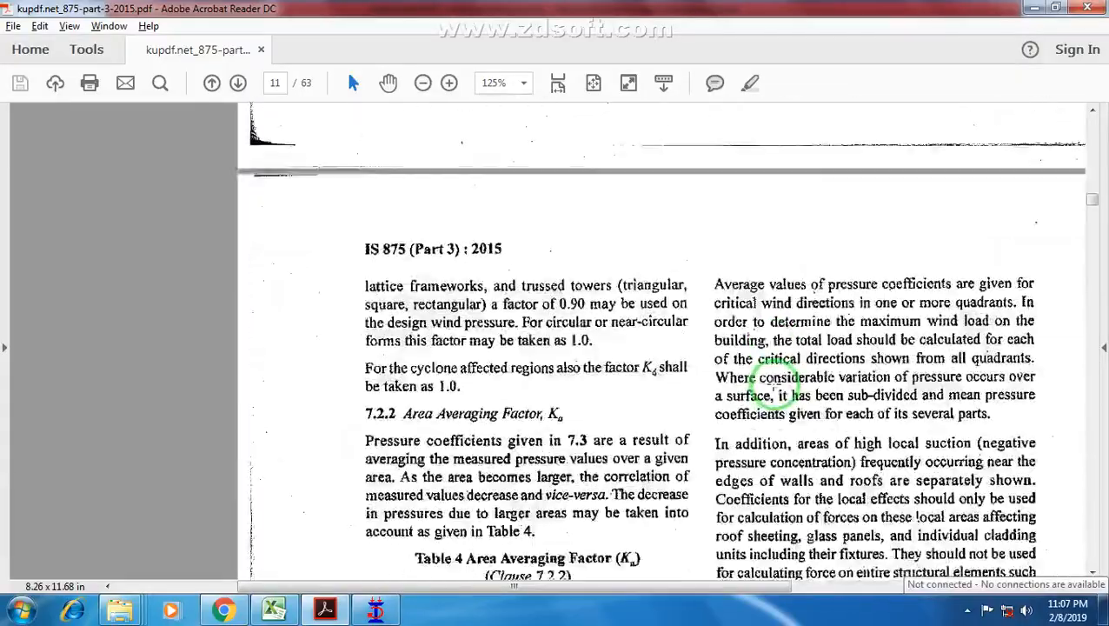
{"action": "scroll", "coordinate": [775, 381], "scroll_direction": "down", "scroll_amount": 20}
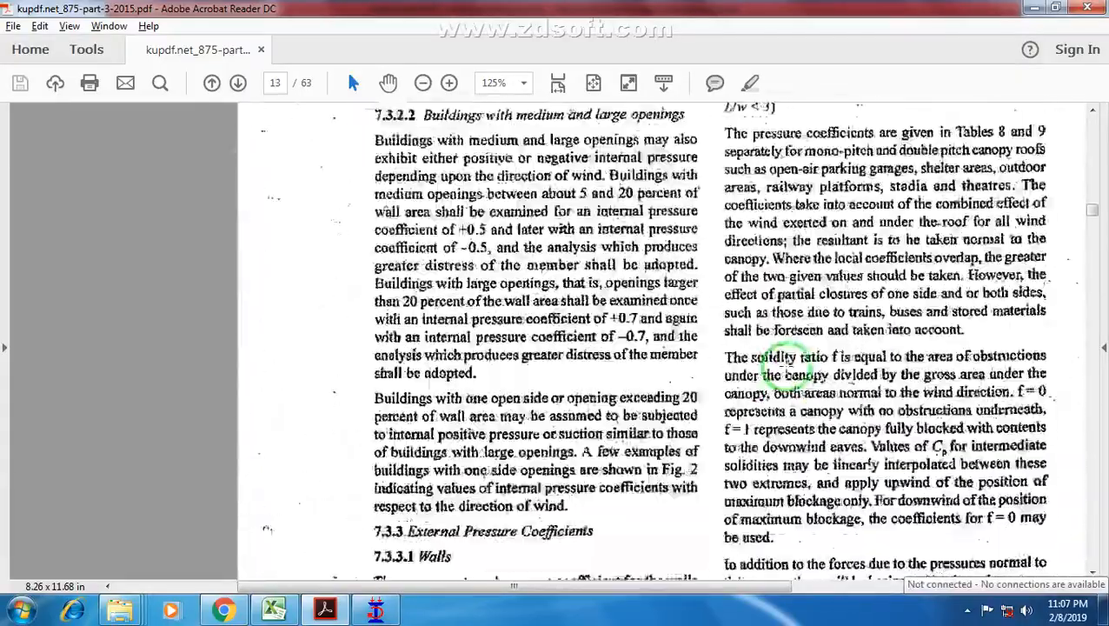
{"action": "scroll", "coordinate": [785, 364], "scroll_direction": "up", "scroll_amount": 5}
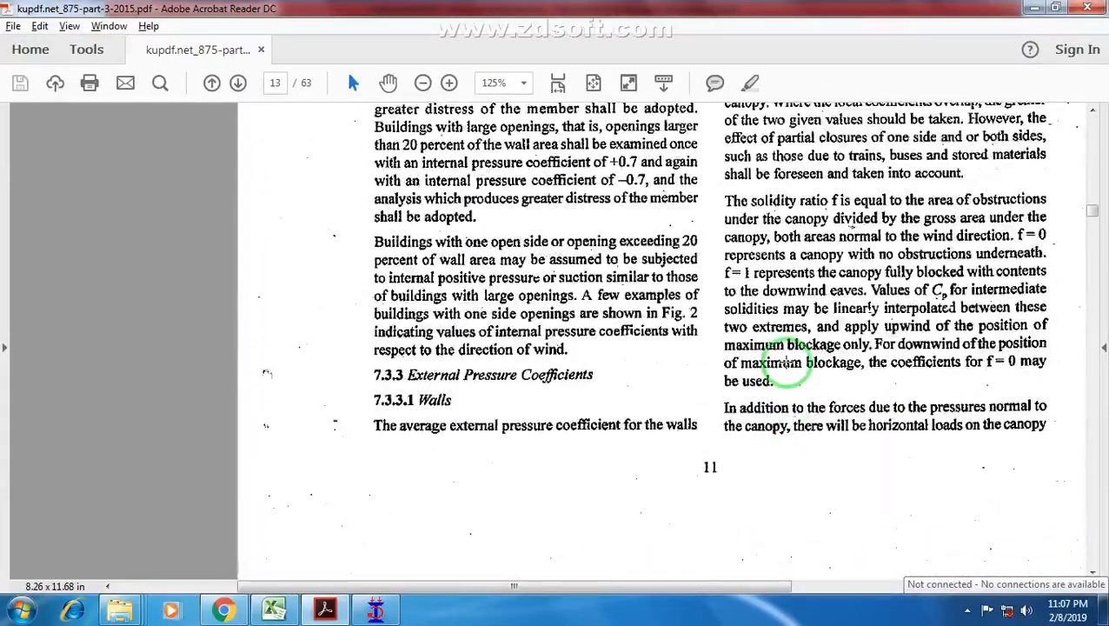
{"action": "scroll", "coordinate": [786, 363], "scroll_direction": "down", "scroll_amount": 20}
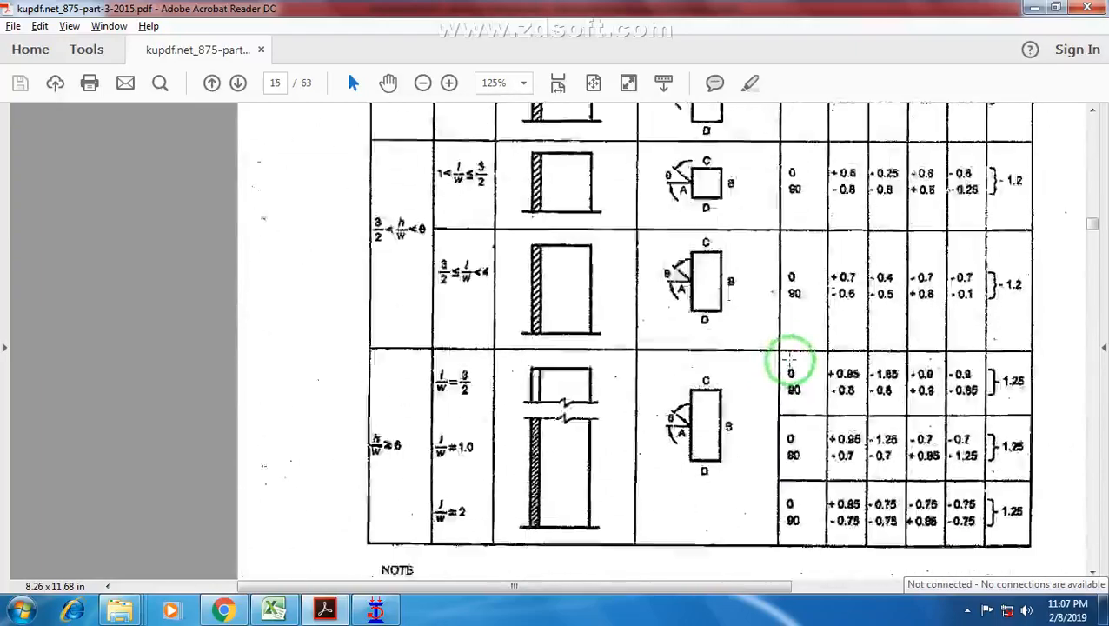
{"action": "scroll", "coordinate": [791, 358], "scroll_direction": "down", "scroll_amount": 20}
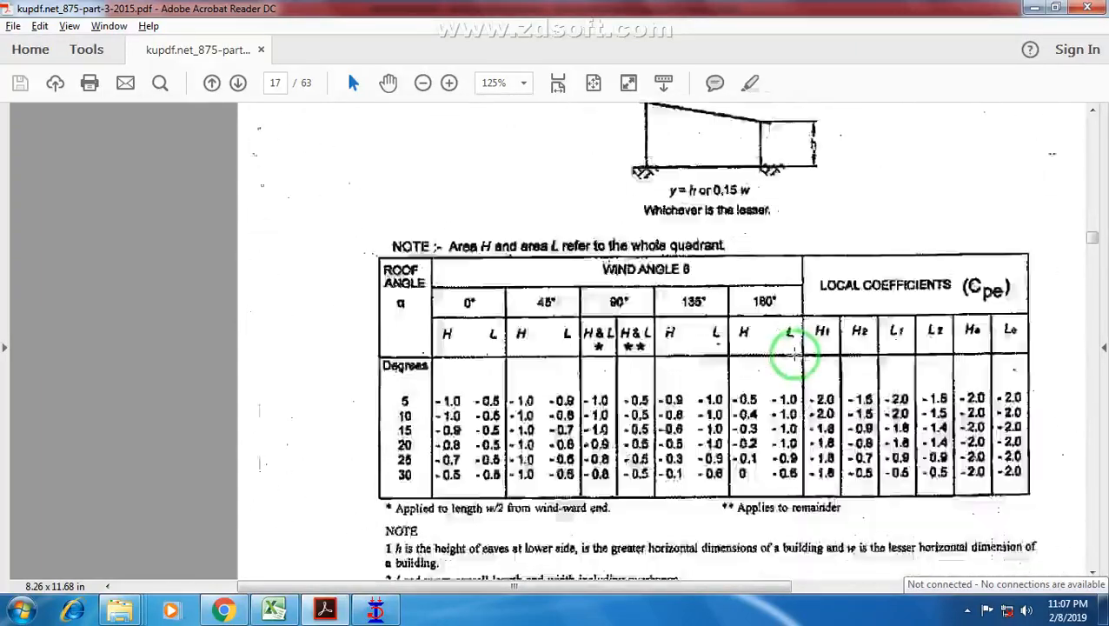
{"action": "scroll", "coordinate": [794, 354], "scroll_direction": "down", "scroll_amount": 20}
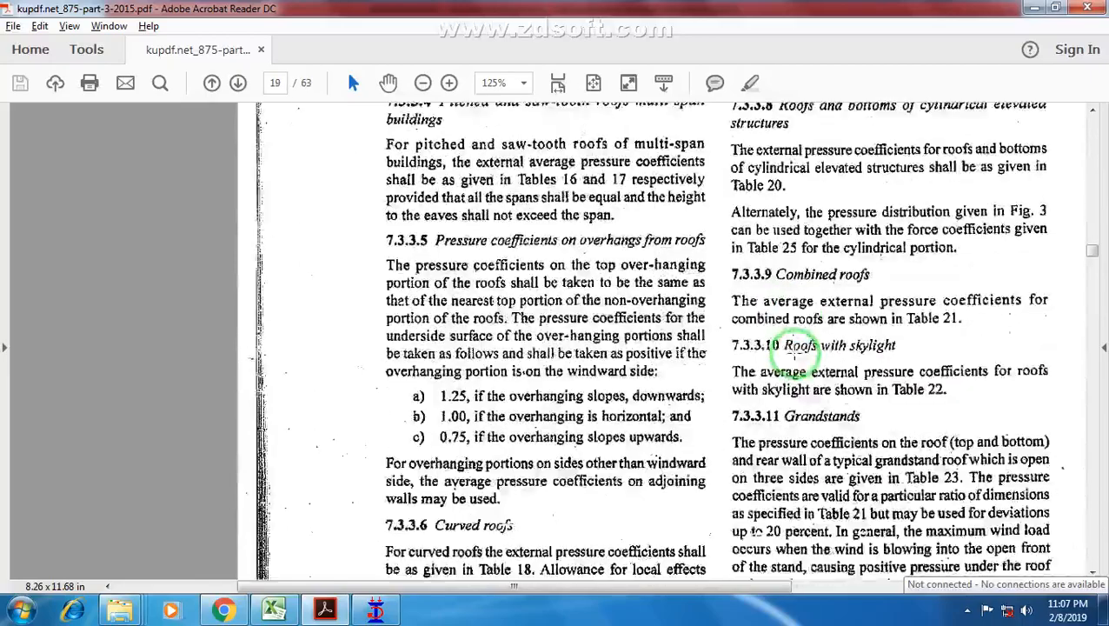
{"action": "scroll", "coordinate": [793, 354], "scroll_direction": "down", "scroll_amount": 5}
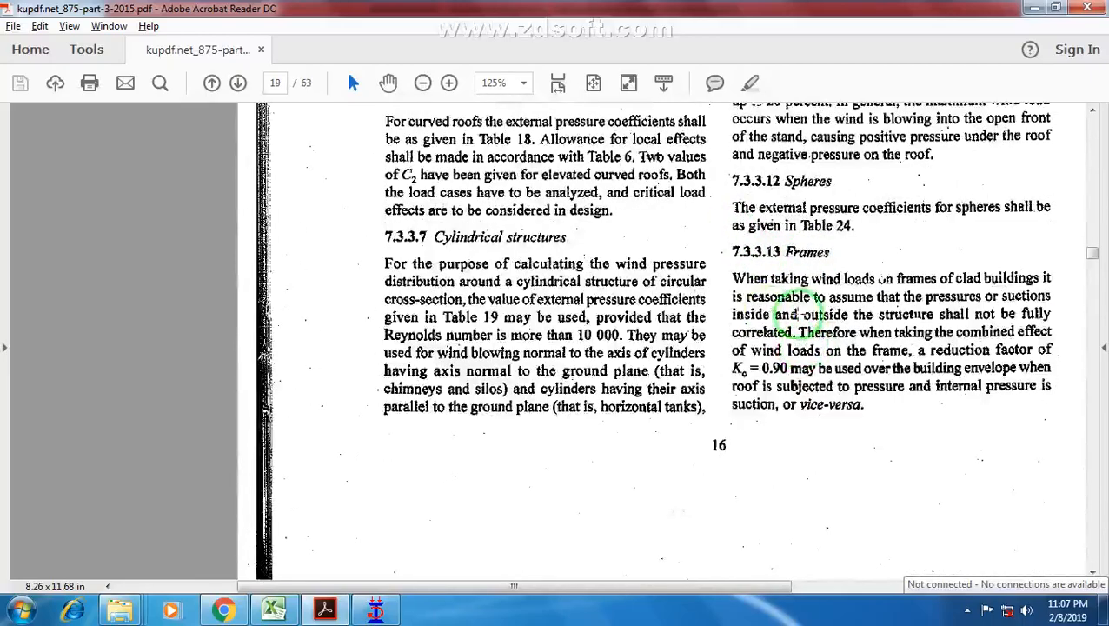
View the frame model in STAAD.Pro, then switch to the Excel wind sheet and set the combination factor (Kc) in D13 to 0.9.
{"action": "scroll", "coordinate": [820, 299], "scroll_direction": "up", "scroll_amount": 1}
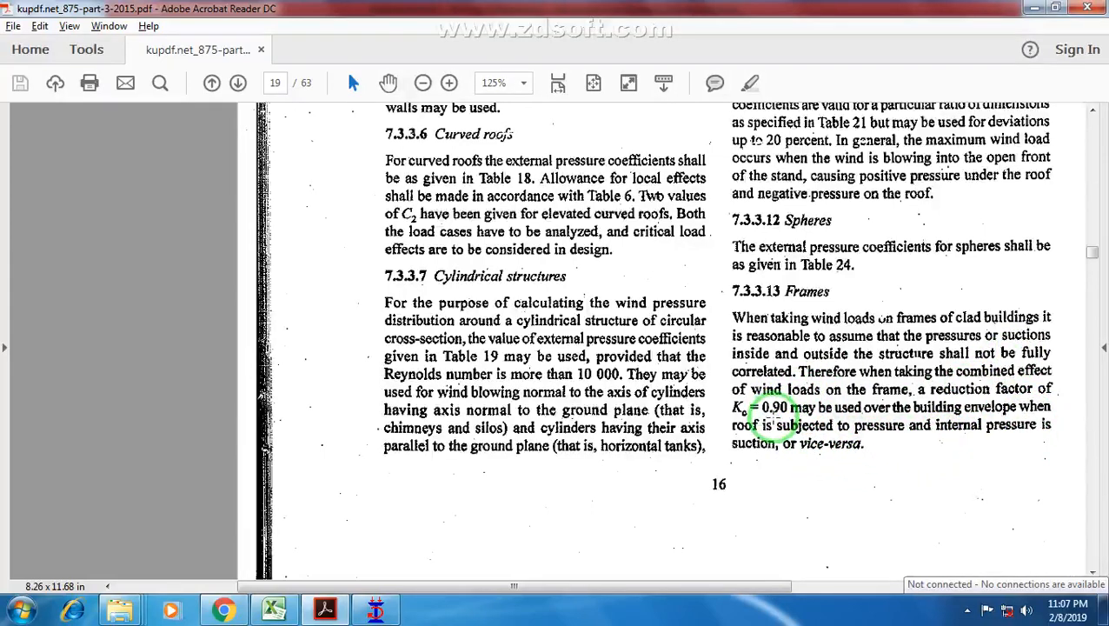
{"action": "left_click", "coordinate": [375, 611]}
{"action": "mouse_move", "coordinate": [397, 409]}
{"action": "middle_mouse_down"}
{"action": "mouse_move", "coordinate": [427, 451]}
{"action": "mouse_move", "coordinate": [365, 466]}
{"action": "mouse_move", "coordinate": [354, 487]}
{"action": "mouse_move", "coordinate": [387, 427]}
{"action": "middle_mouse_up"}
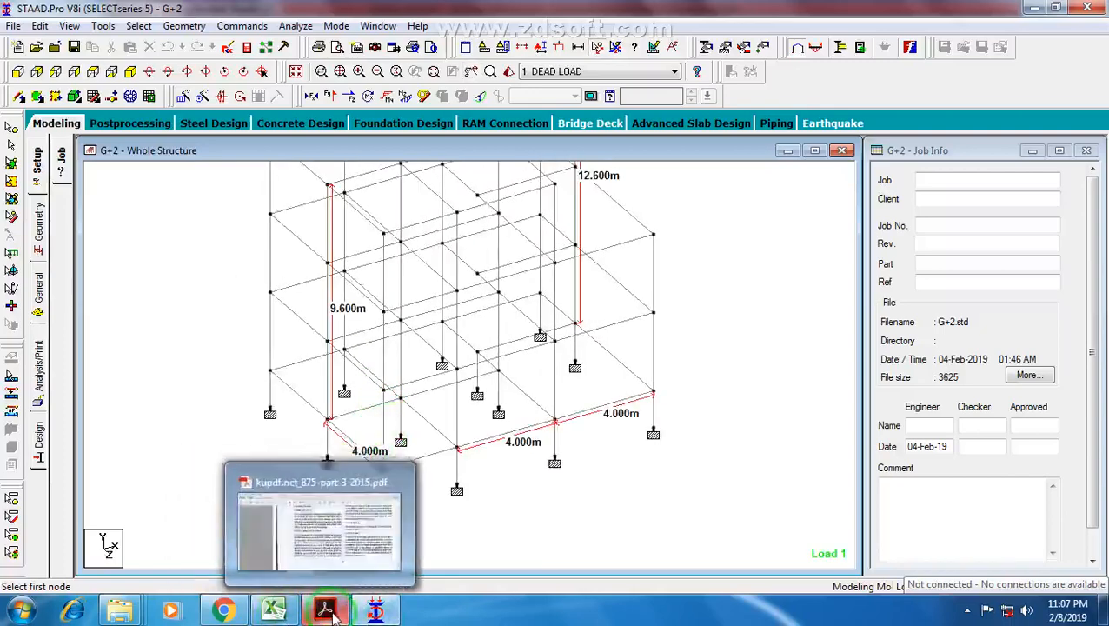
{"action": "left_click", "coordinate": [309, 495]}
{"action": "left_click", "coordinate": [290, 353]}
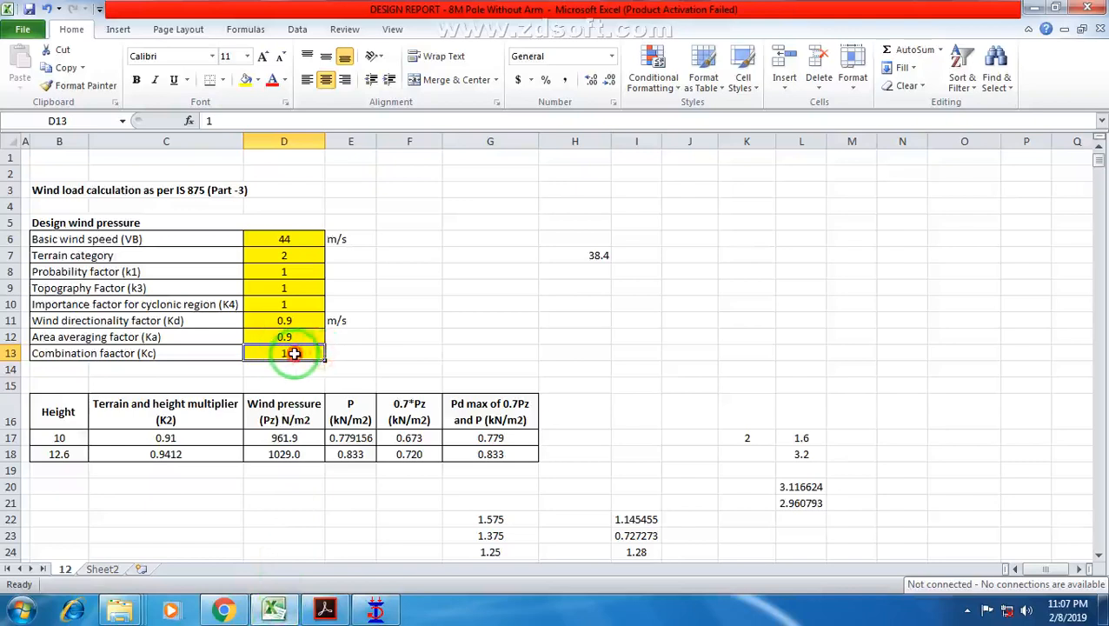
{"action": "mouse_move", "coordinate": [294, 353]}
{"action": "left_mouse_down"}
{"action": "mouse_move", "coordinate": [284, 371]}
{"action": "mouse_move", "coordinate": [292, 353]}
{"action": "left_mouse_up"}
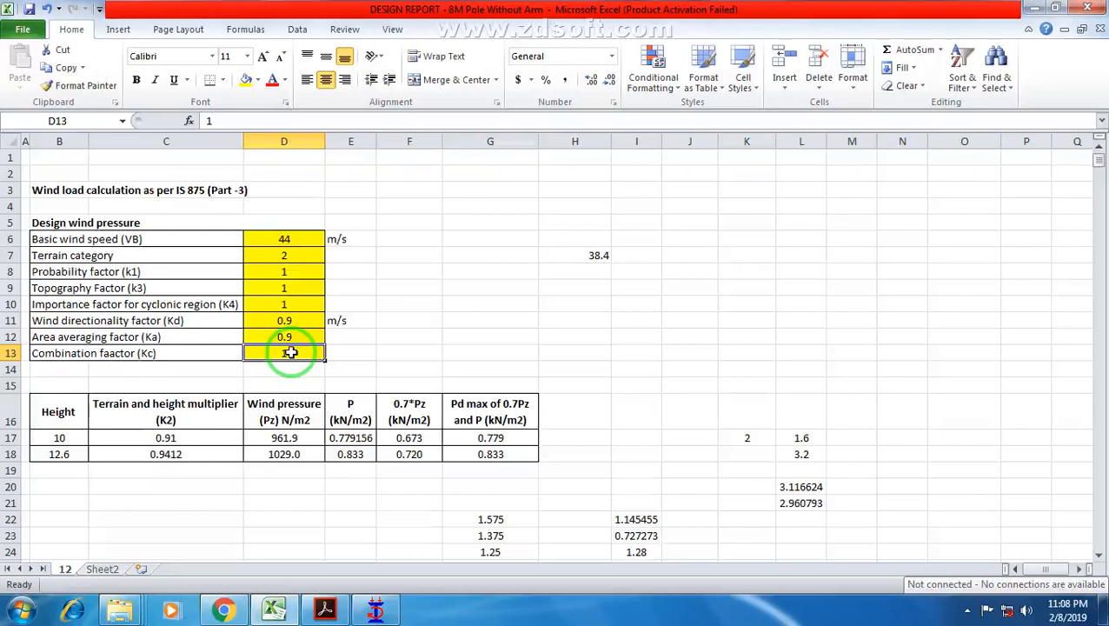
{"action": "type", "text": "0.9"}
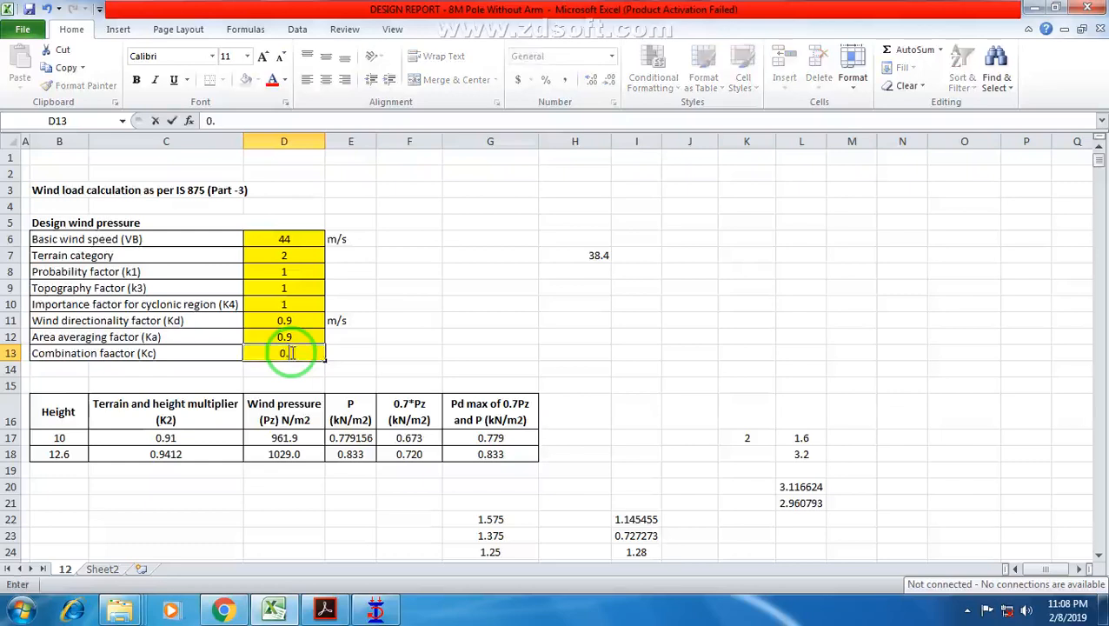
{"action": "key", "text": "Return"}
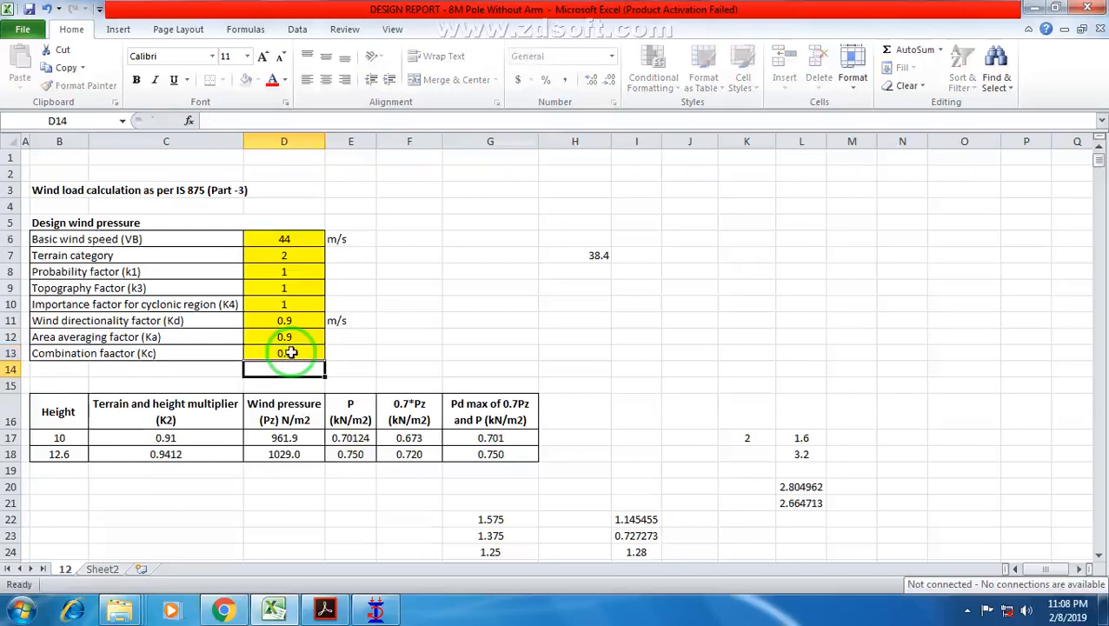
Inspect the P formula in E17, then switch to the IS 875 PDF and find the design wind pressure pd formula in clause 7.2.
{"action": "left_click", "coordinate": [206, 453]}
{"action": "left_click", "coordinate": [285, 432]}
{"action": "left_click", "coordinate": [349, 414]}
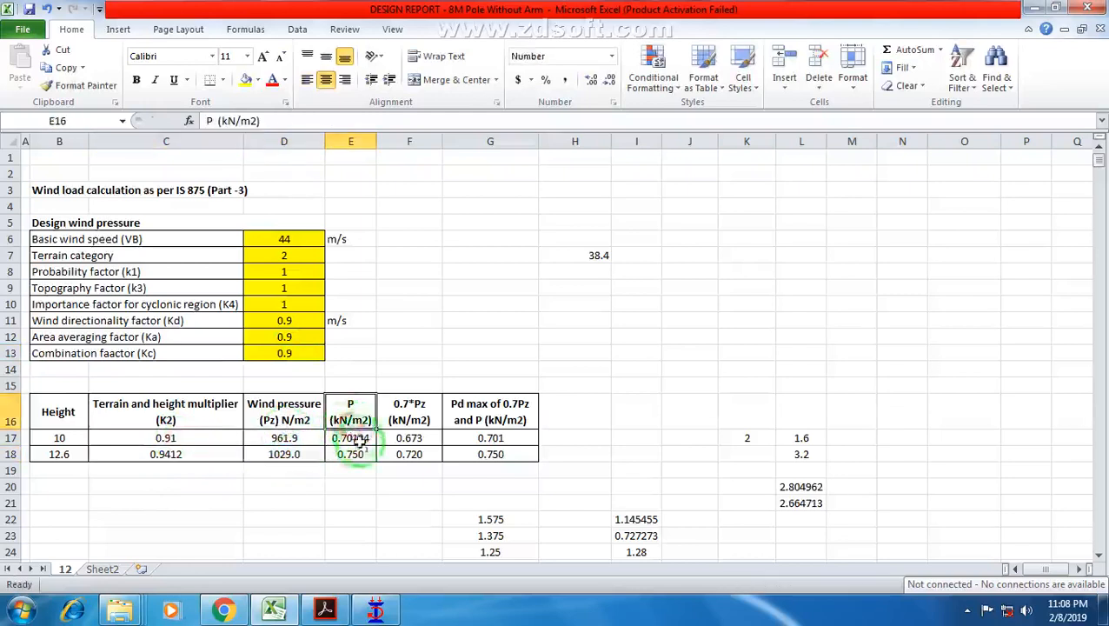
{"action": "left_click", "coordinate": [356, 437]}
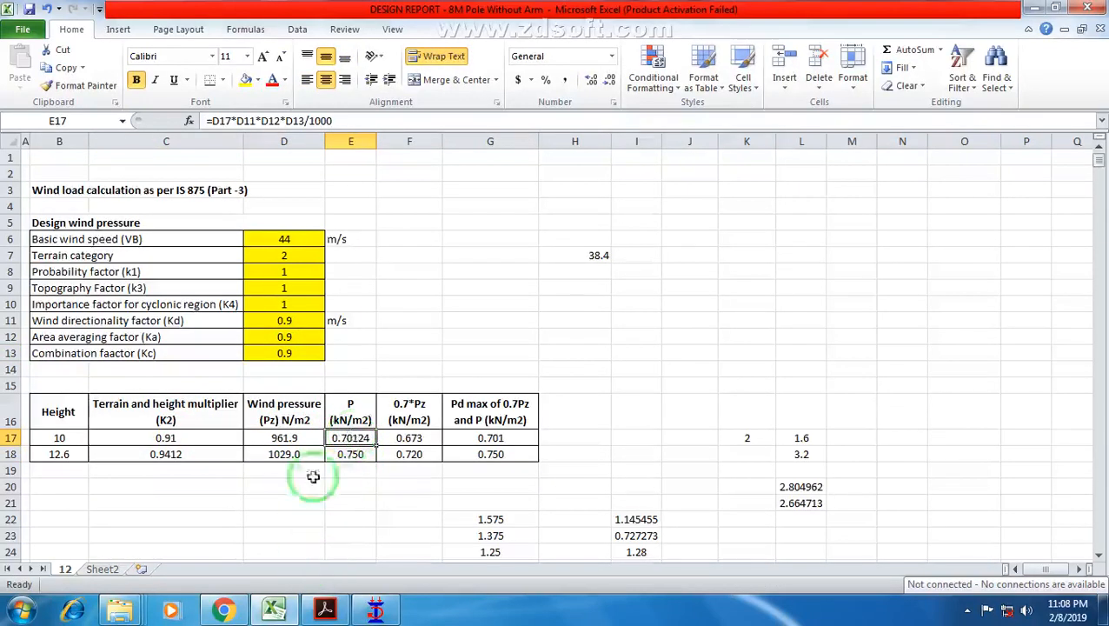
{"action": "left_click", "coordinate": [325, 608]}
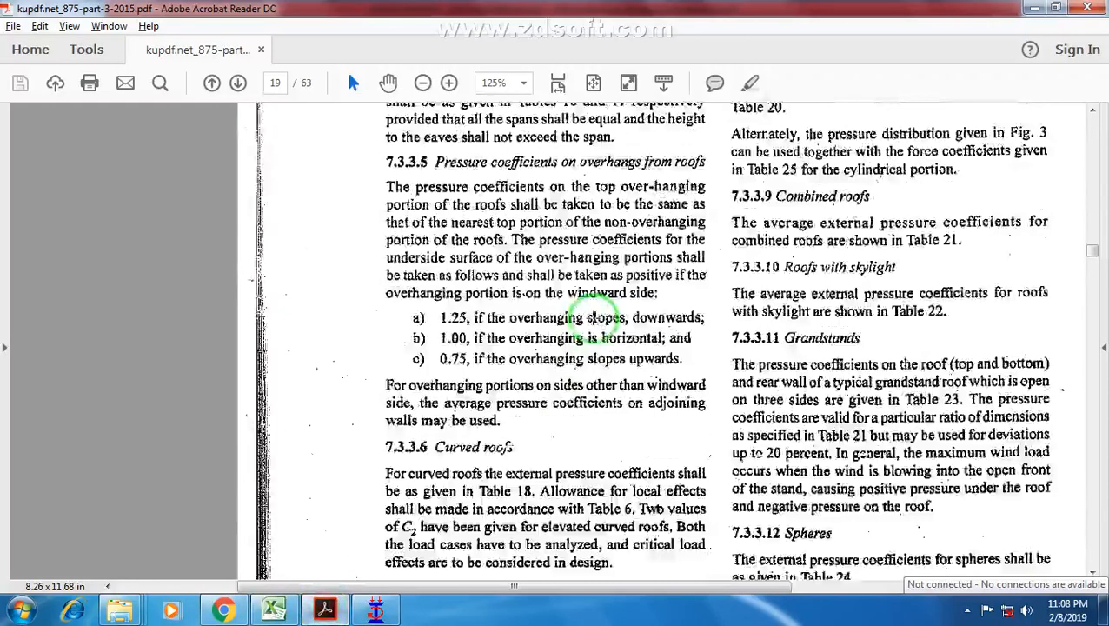
{"action": "scroll", "coordinate": [879, 309], "scroll_direction": "up", "scroll_amount": 15}
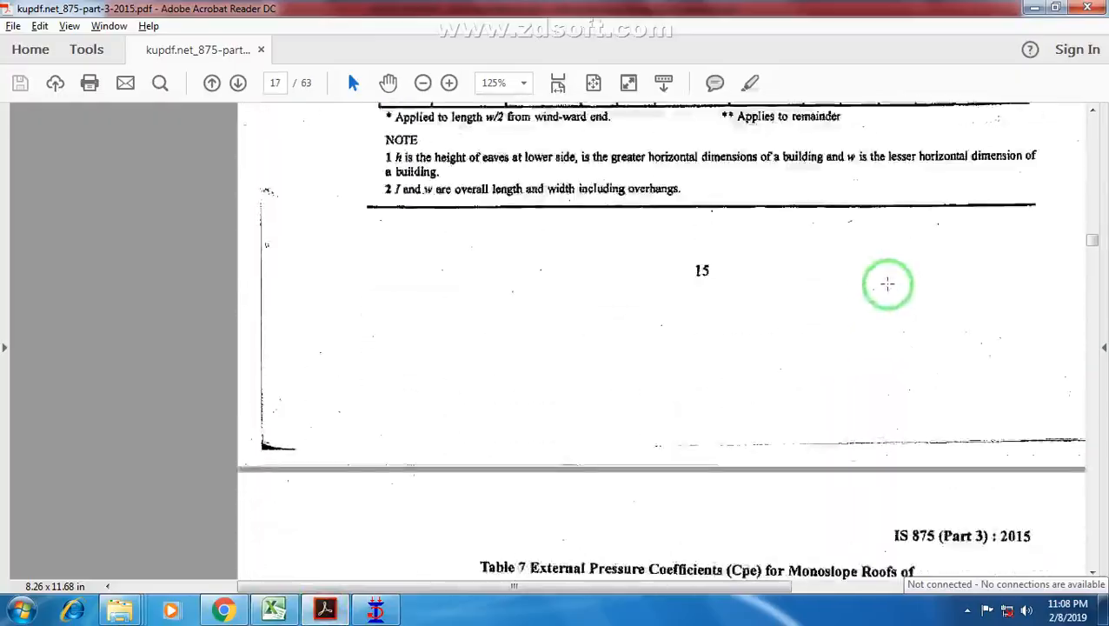
{"action": "scroll", "coordinate": [980, 303], "scroll_direction": "up", "scroll_amount": 15}
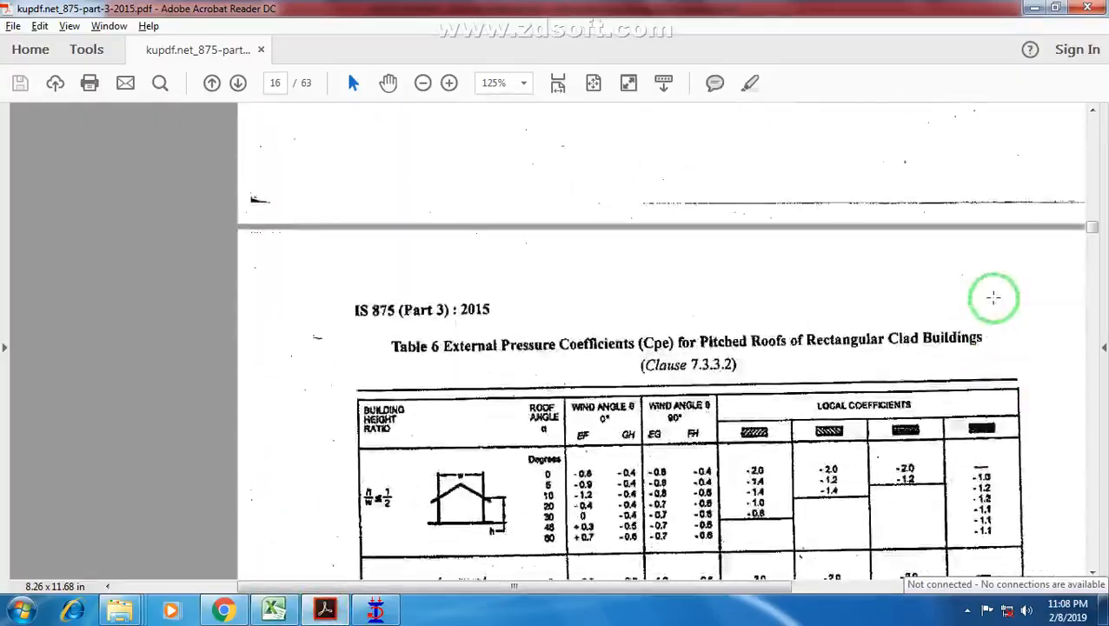
{"action": "scroll", "coordinate": [992, 297], "scroll_direction": "up", "scroll_amount": 15}
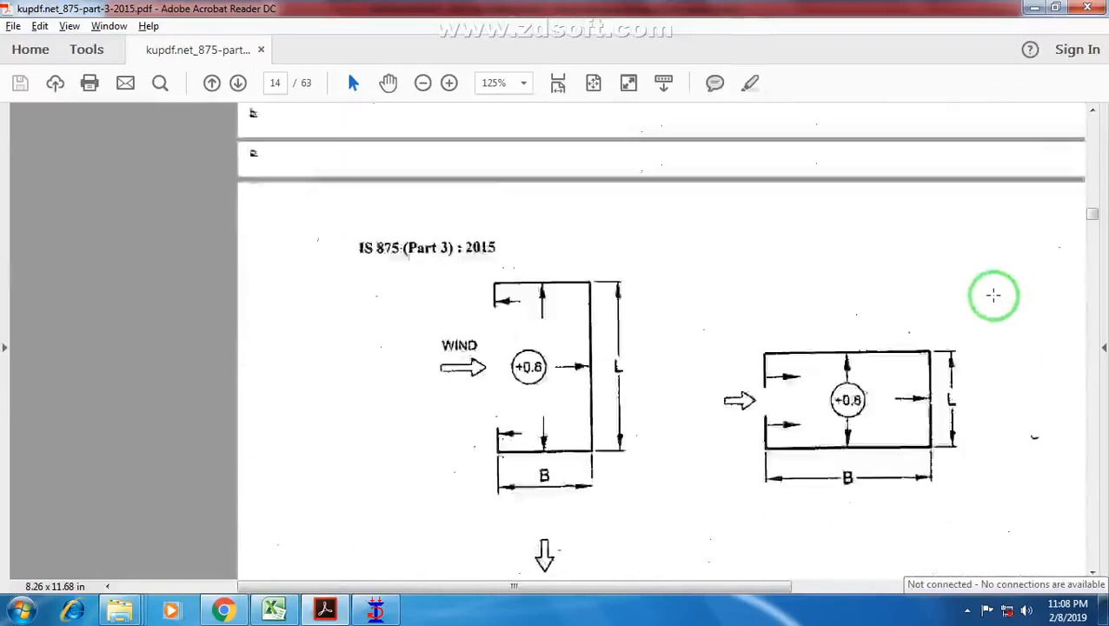
{"action": "scroll", "coordinate": [992, 292], "scroll_direction": "up", "scroll_amount": 10}
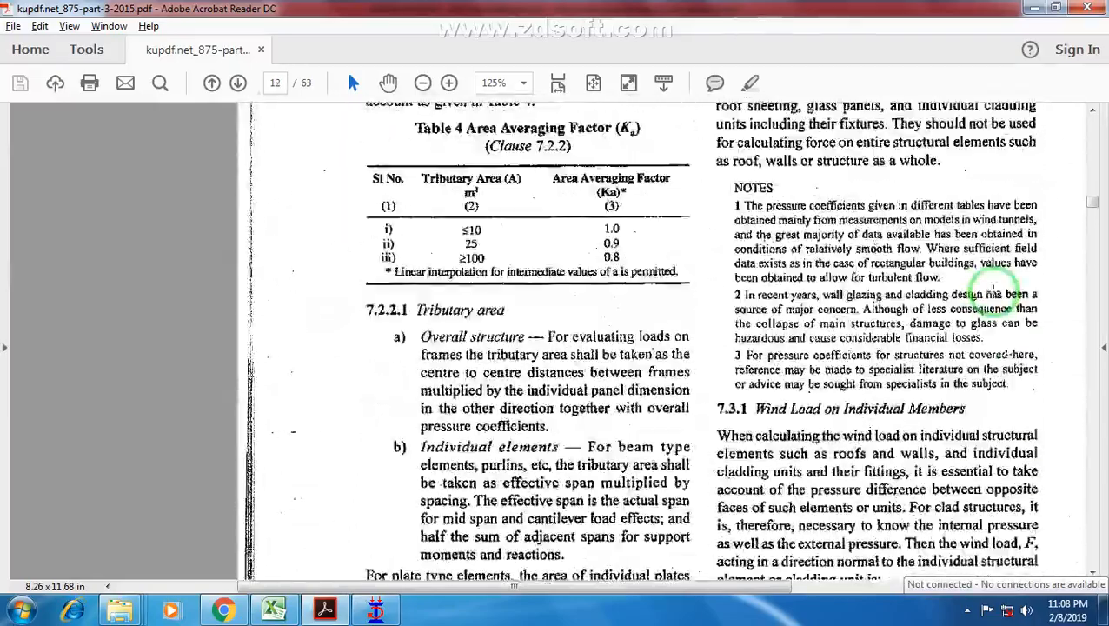
{"action": "scroll", "coordinate": [992, 293], "scroll_direction": "up", "scroll_amount": 10}
{"action": "scroll", "coordinate": [923, 286], "scroll_direction": "down", "scroll_amount": 5}
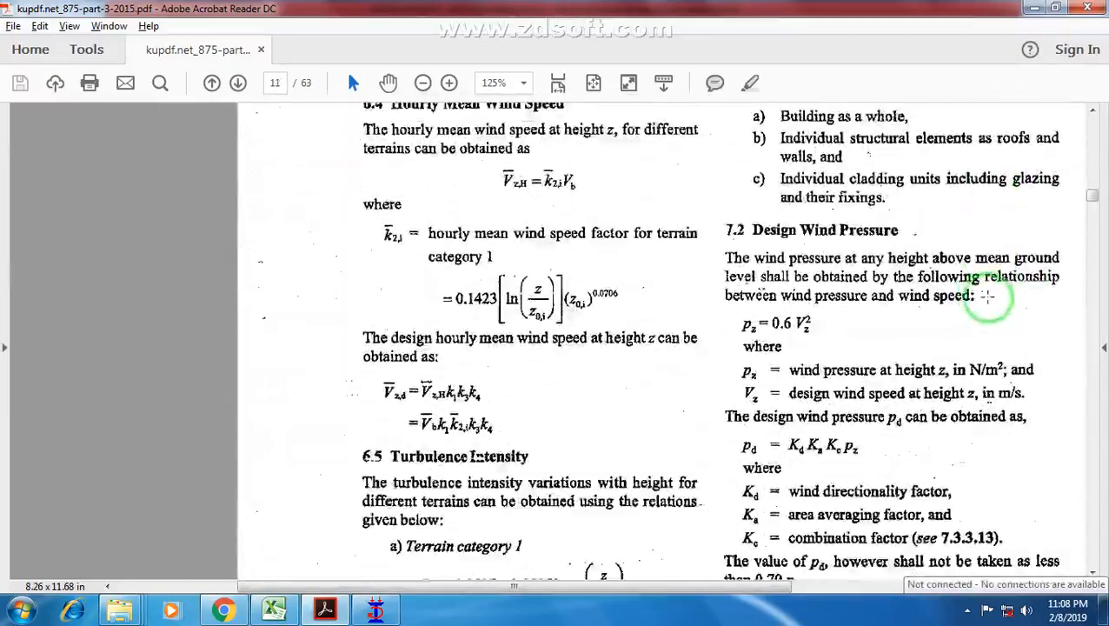
{"action": "scroll", "coordinate": [922, 287], "scroll_direction": "down", "scroll_amount": 1}
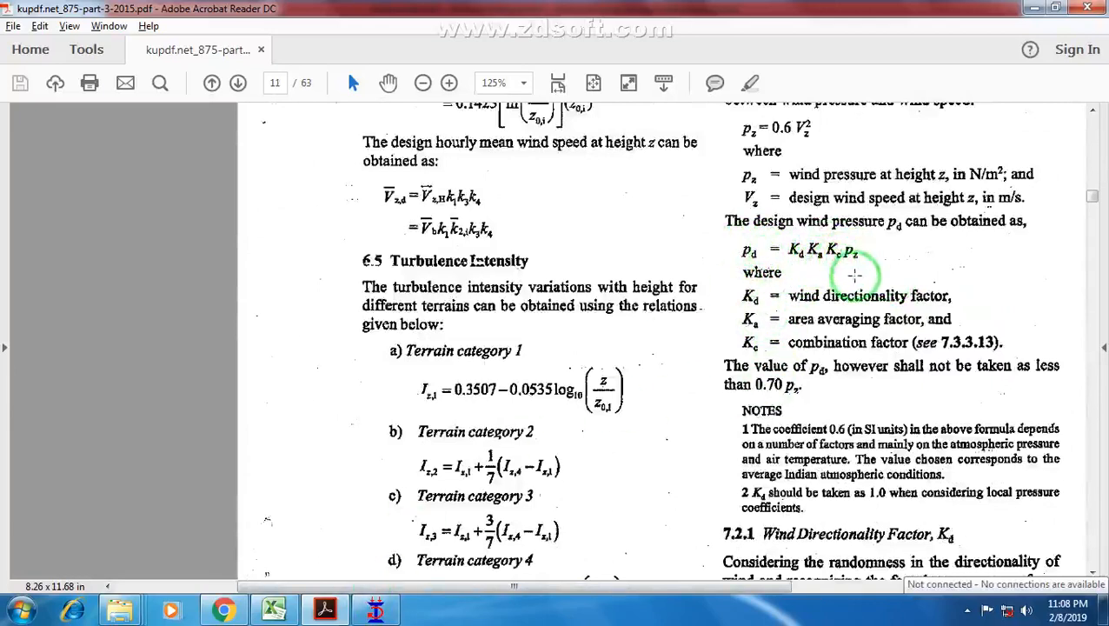
Switch back to Excel and check that the P formulas in E17 and E18 multiply Pz by Kd, Ka and Kc.
{"action": "left_click", "coordinate": [274, 610]}
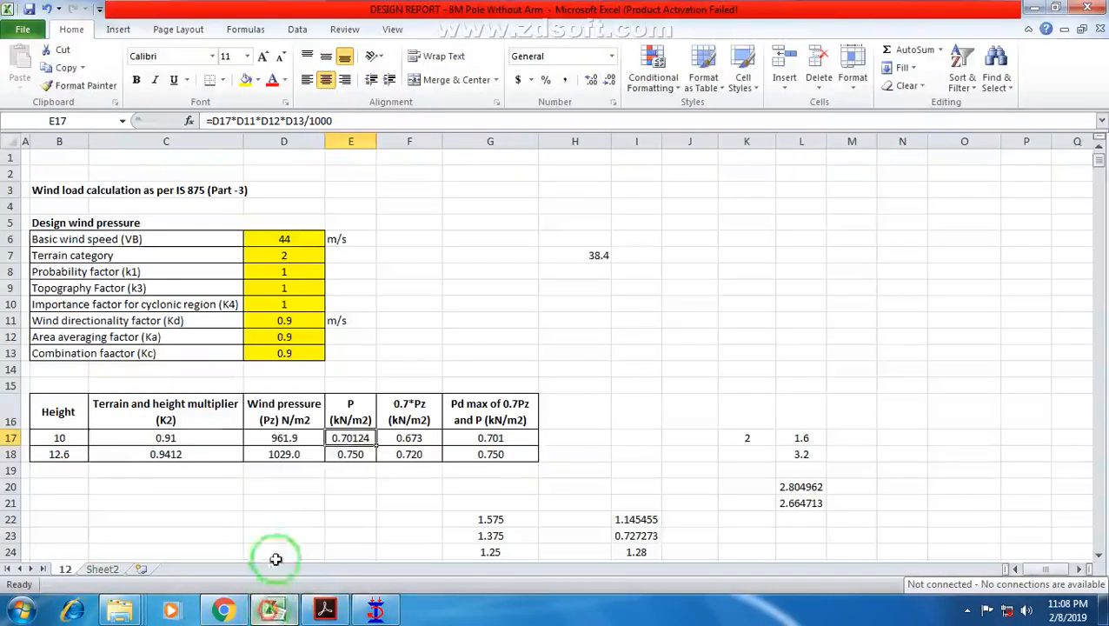
{"action": "double_click", "coordinate": [346, 438]}
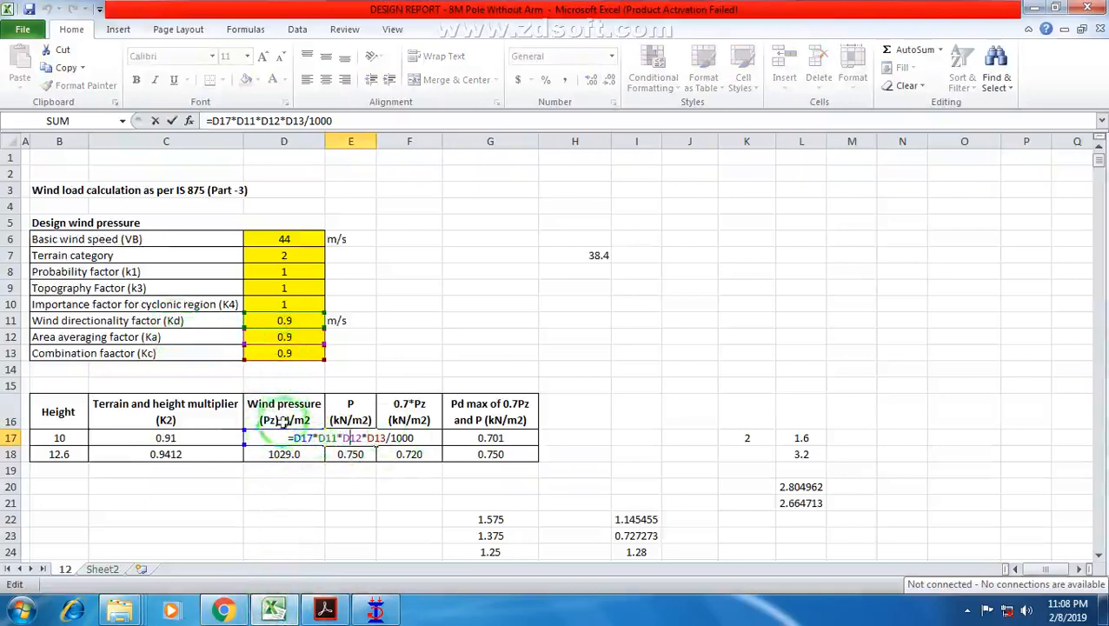
{"action": "key", "text": "Return"}
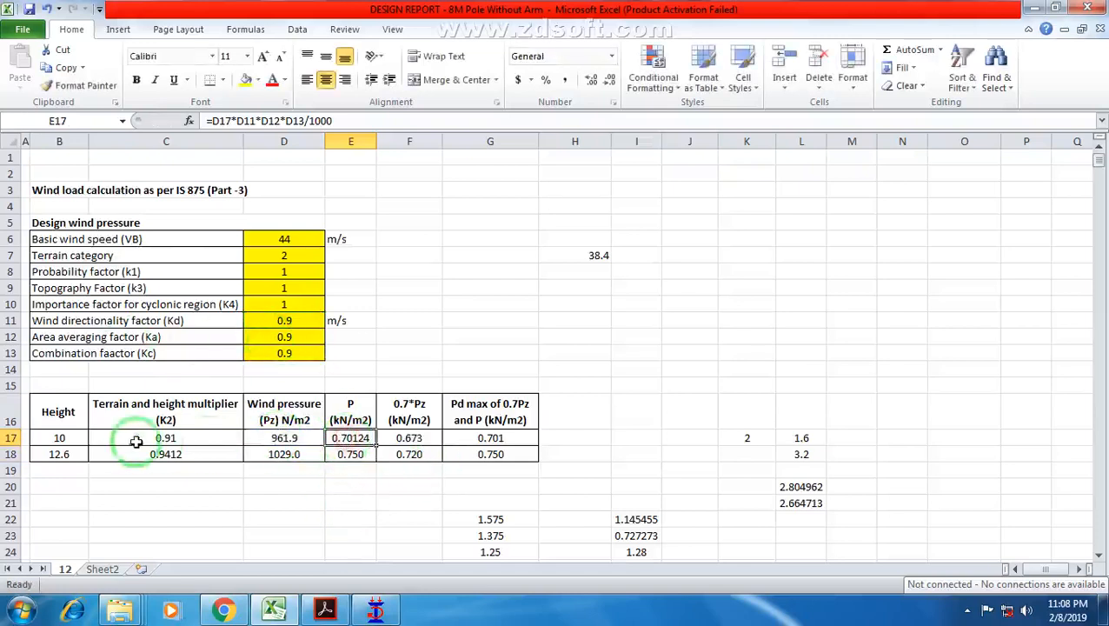
{"action": "left_click", "coordinate": [352, 455]}
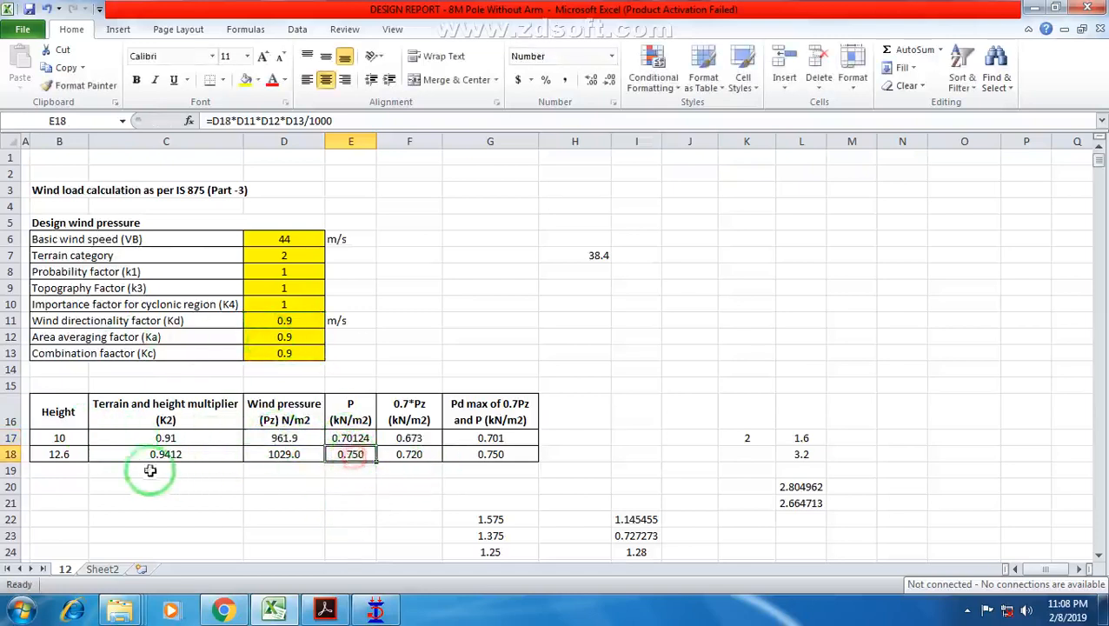
Read the minimum pd rule of 0.70 pz in the IS 875 PDF and check it against the Excel formula in F17.
{"action": "left_click", "coordinate": [406, 437]}
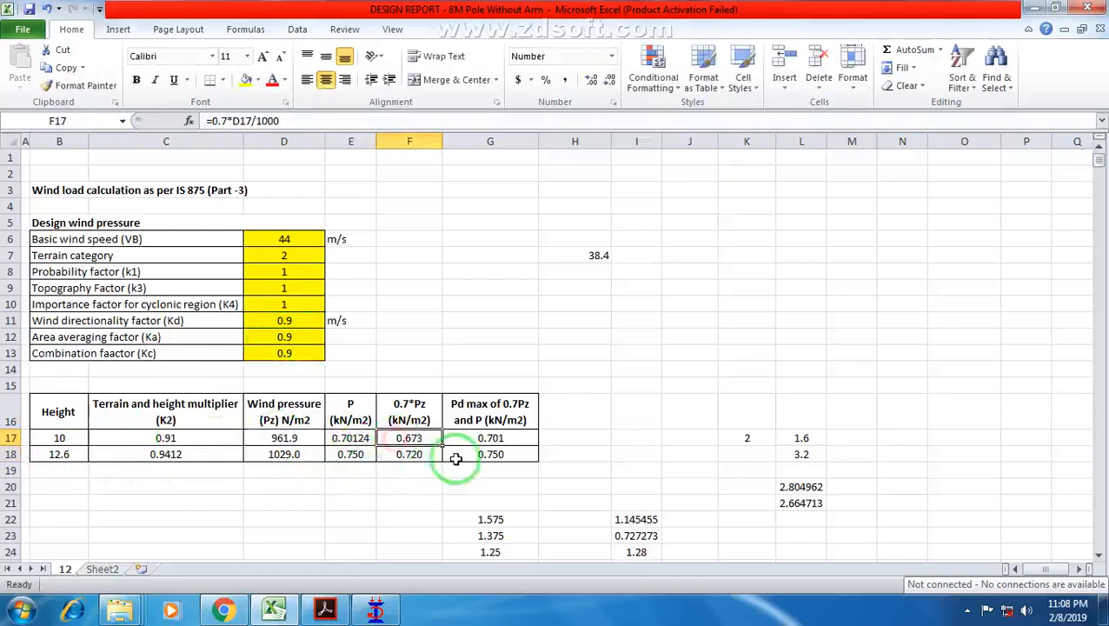
{"action": "left_click", "coordinate": [326, 611]}
{"action": "scroll", "coordinate": [808, 391], "scroll_direction": "down", "scroll_amount": 1}
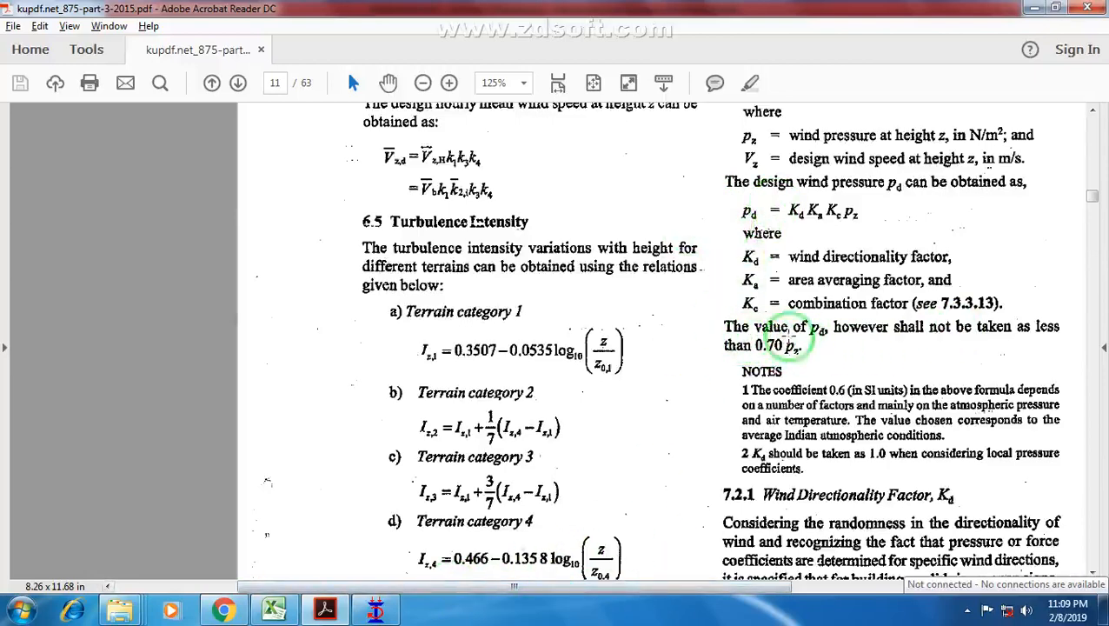
{"action": "left_click", "coordinate": [274, 610]}
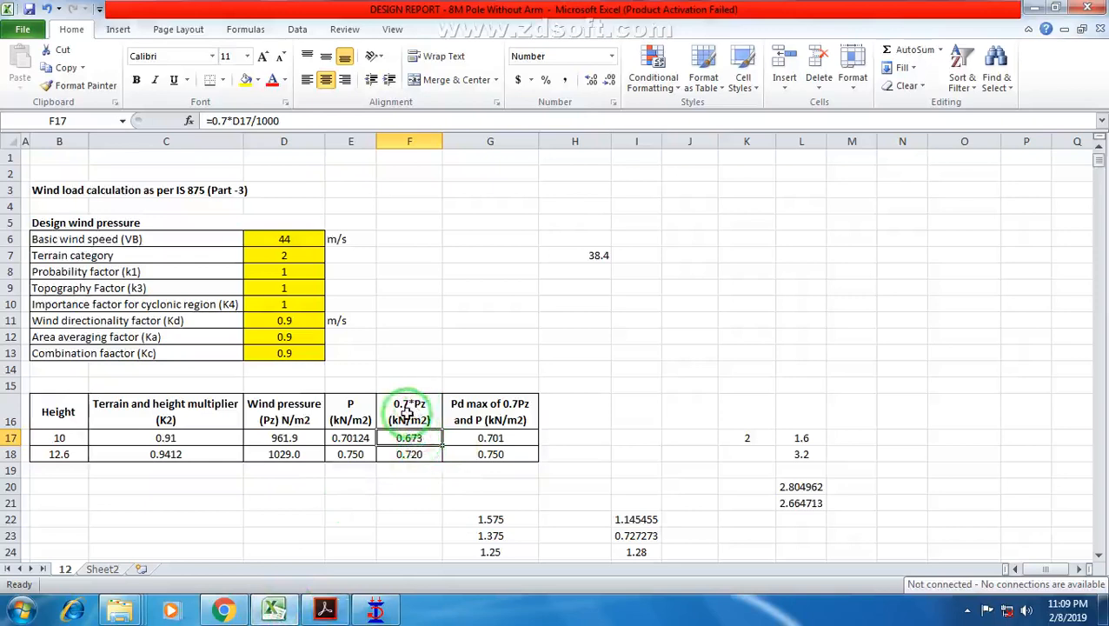
{"action": "double_click", "coordinate": [409, 438]}
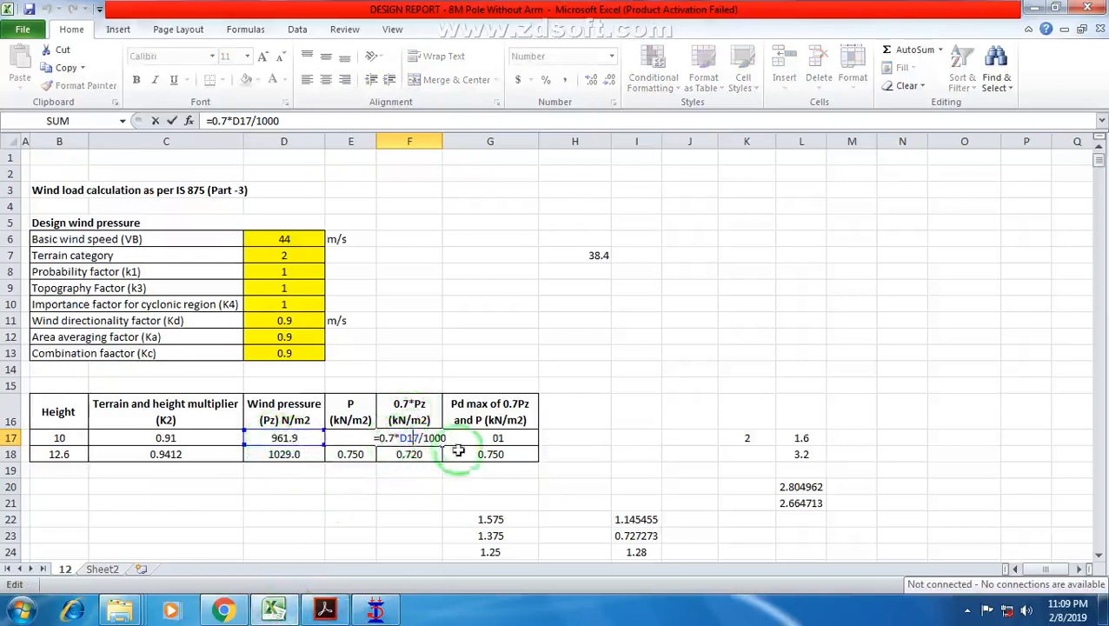
{"action": "key", "text": "Return"}
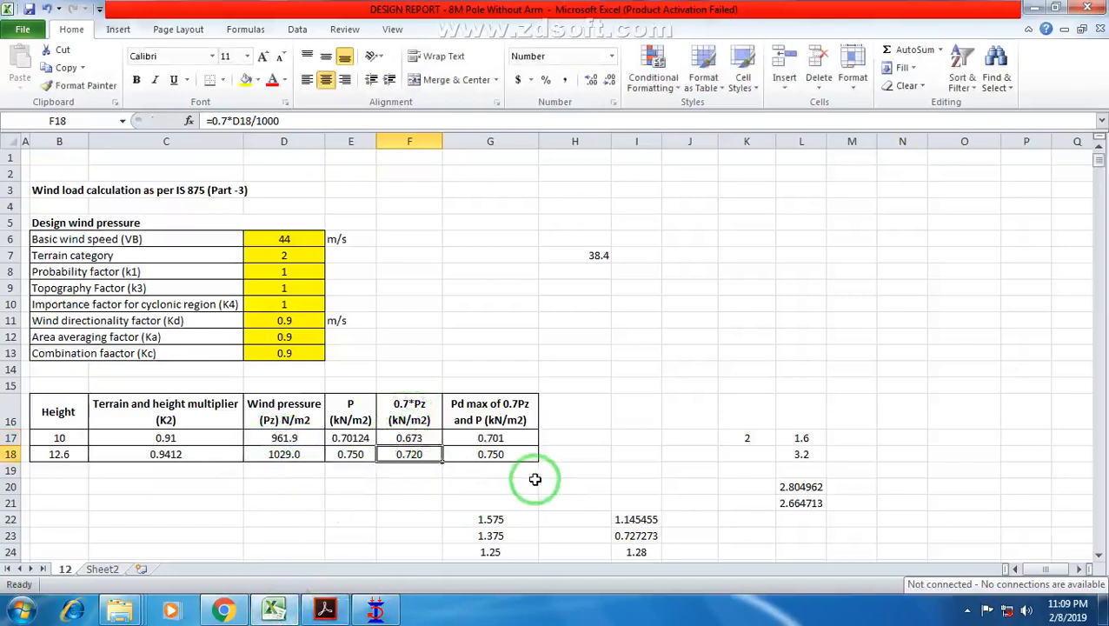
Compare P and 0.7*Pz for both heights with the MAX formulas for Pd in G17 and G18.
{"action": "left_click", "coordinate": [435, 442]}
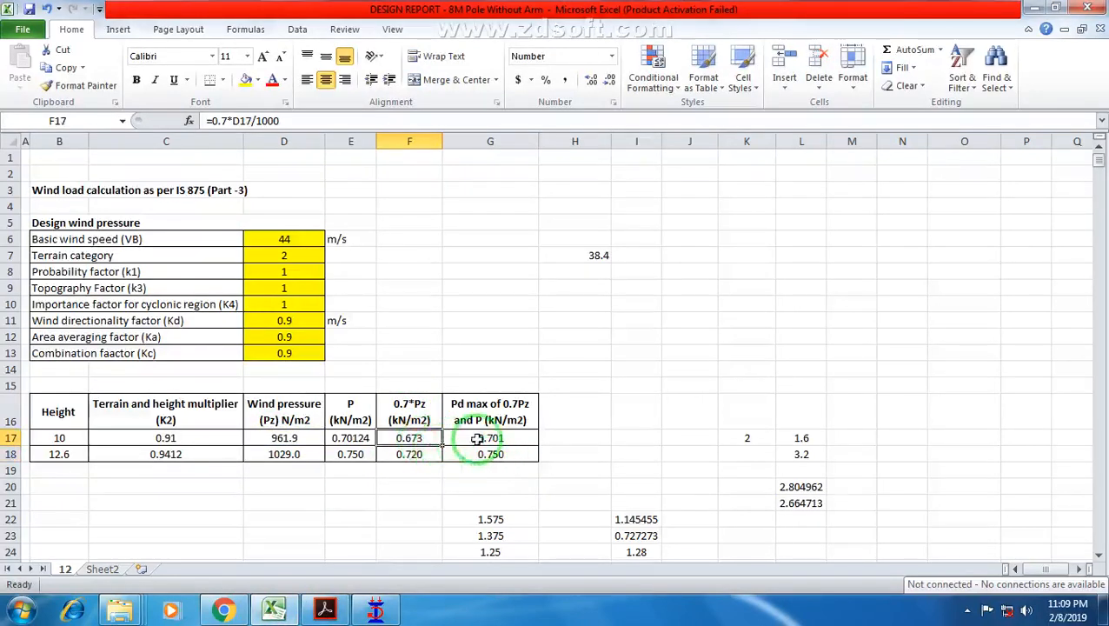
{"action": "left_click", "coordinate": [478, 439]}
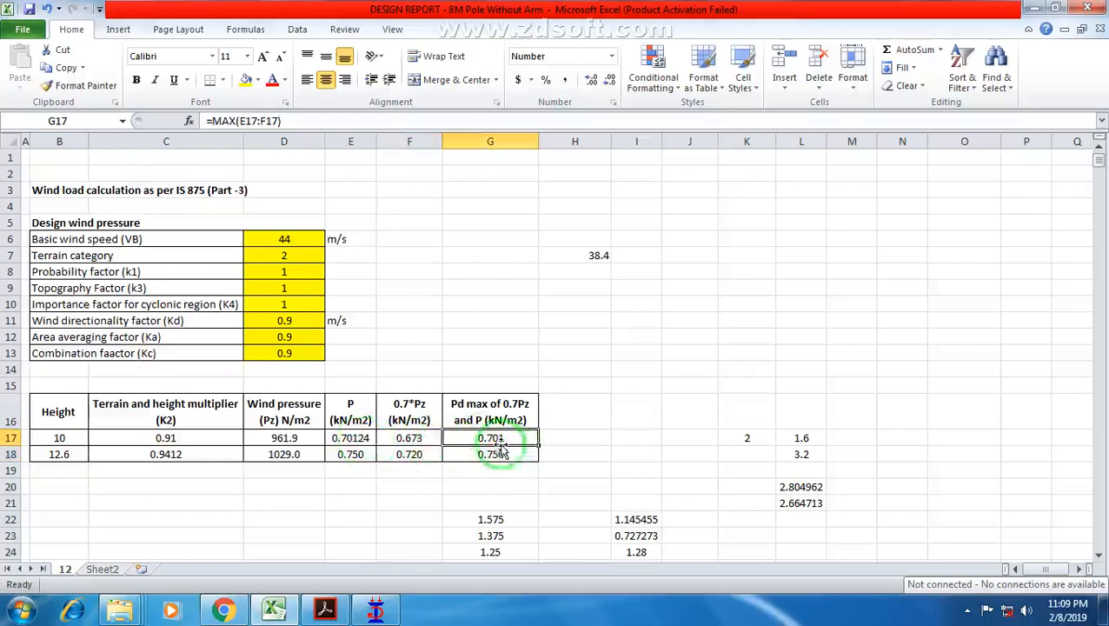
{"action": "left_click_drag", "start_coordinate": [346, 438], "coordinate": [399, 454]}
{"action": "left_click", "coordinate": [485, 438]}
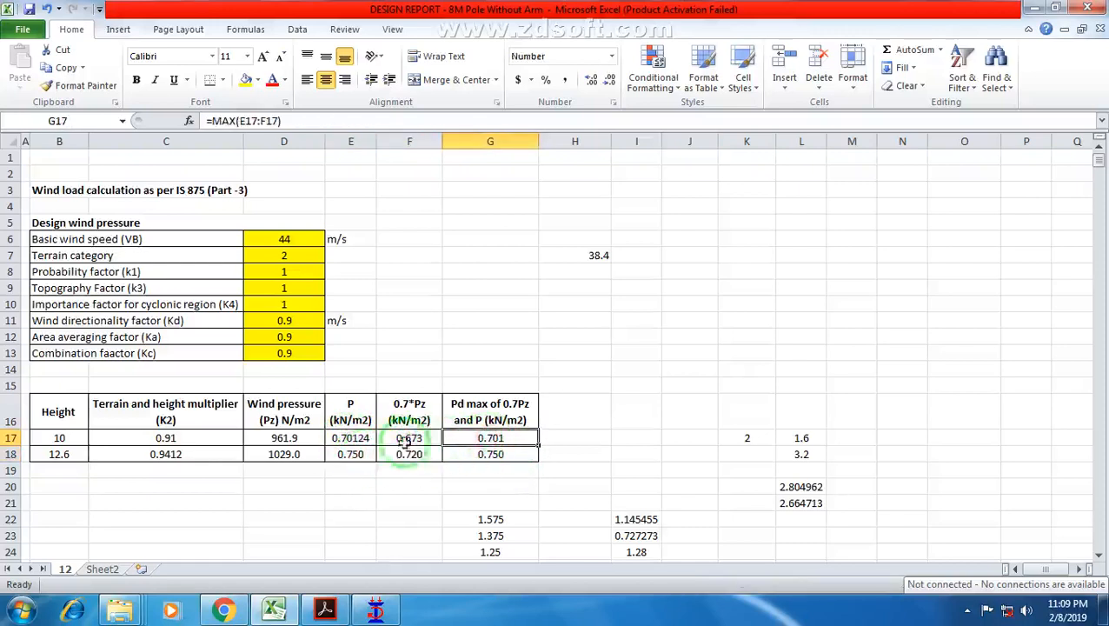
{"action": "left_click", "coordinate": [344, 437]}
{"action": "left_click", "coordinate": [409, 438]}
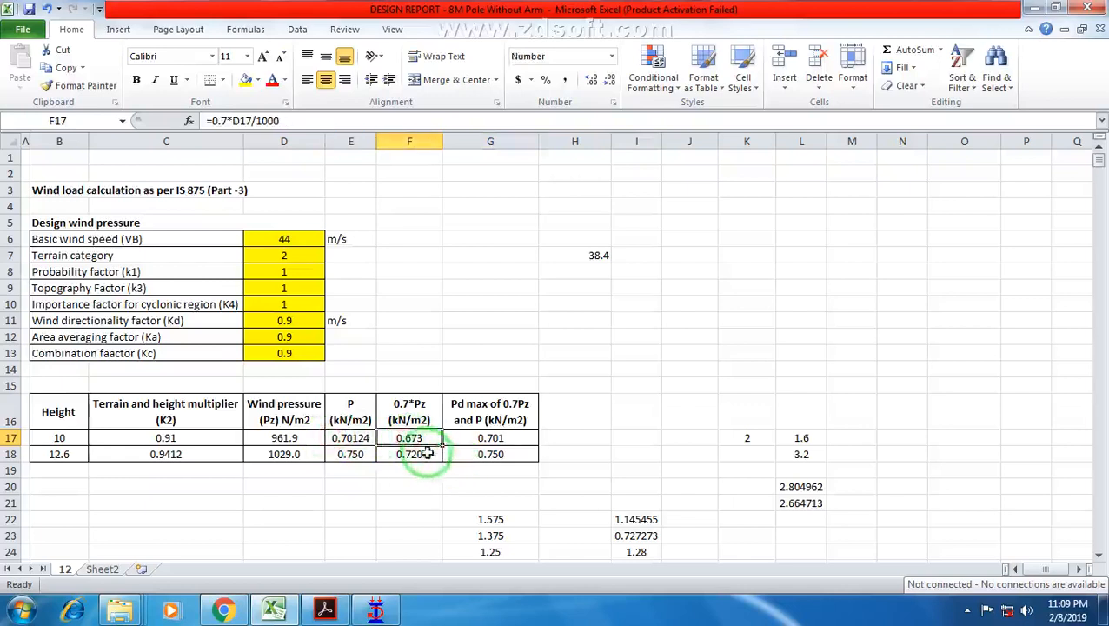
{"action": "left_click", "coordinate": [489, 439]}
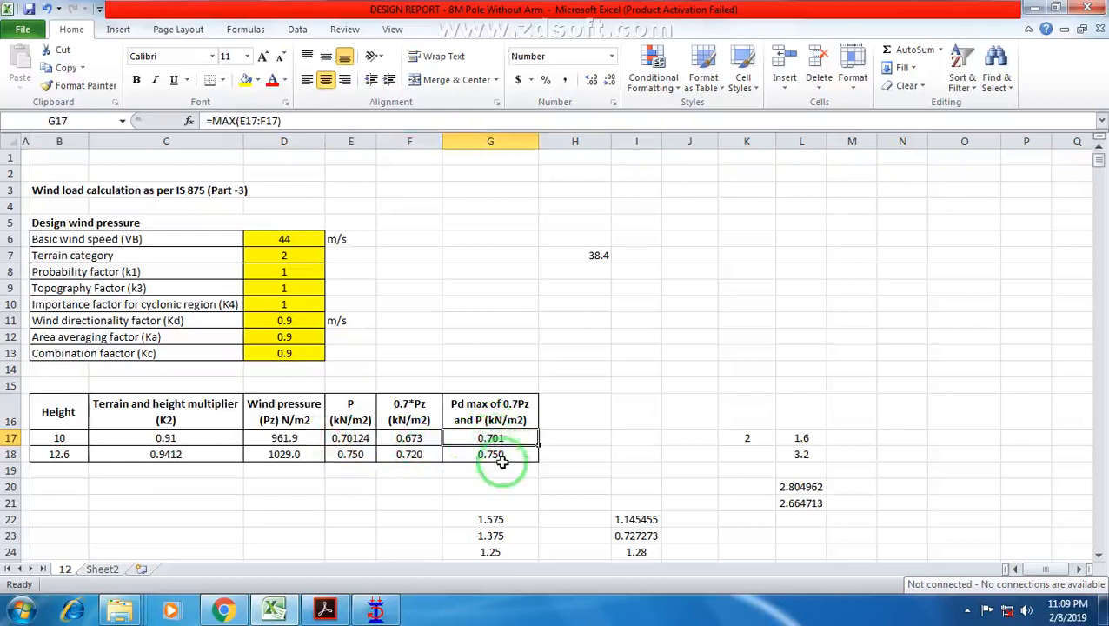
{"action": "left_click_drag", "start_coordinate": [346, 455], "coordinate": [364, 467]}
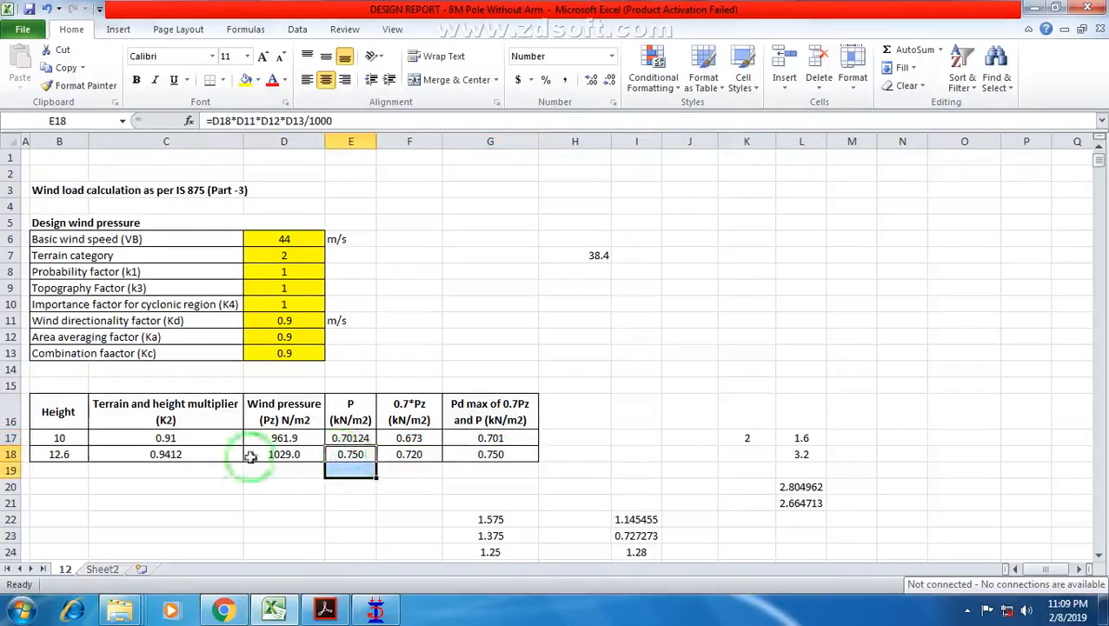
{"action": "left_click", "coordinate": [503, 454]}
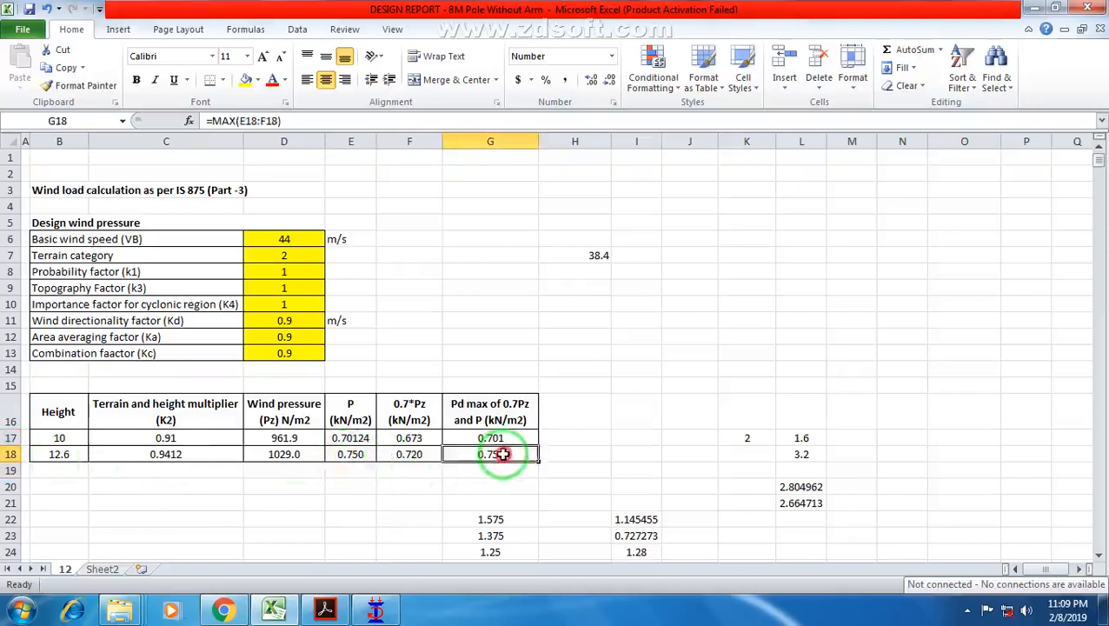
{"action": "left_click", "coordinate": [350, 453]}
{"action": "left_click", "coordinate": [495, 454]}
Highlight the design pressure cells G17:G18 with a light green fill.
{"action": "left_click_drag", "start_coordinate": [488, 437], "coordinate": [494, 453]}
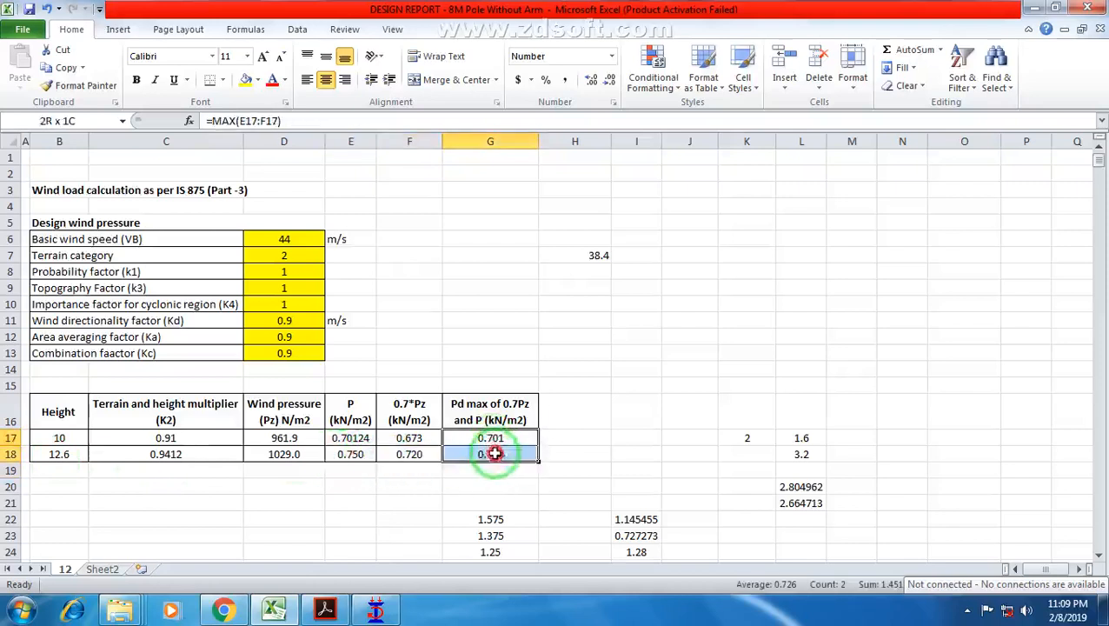
{"action": "left_click", "coordinate": [260, 84]}
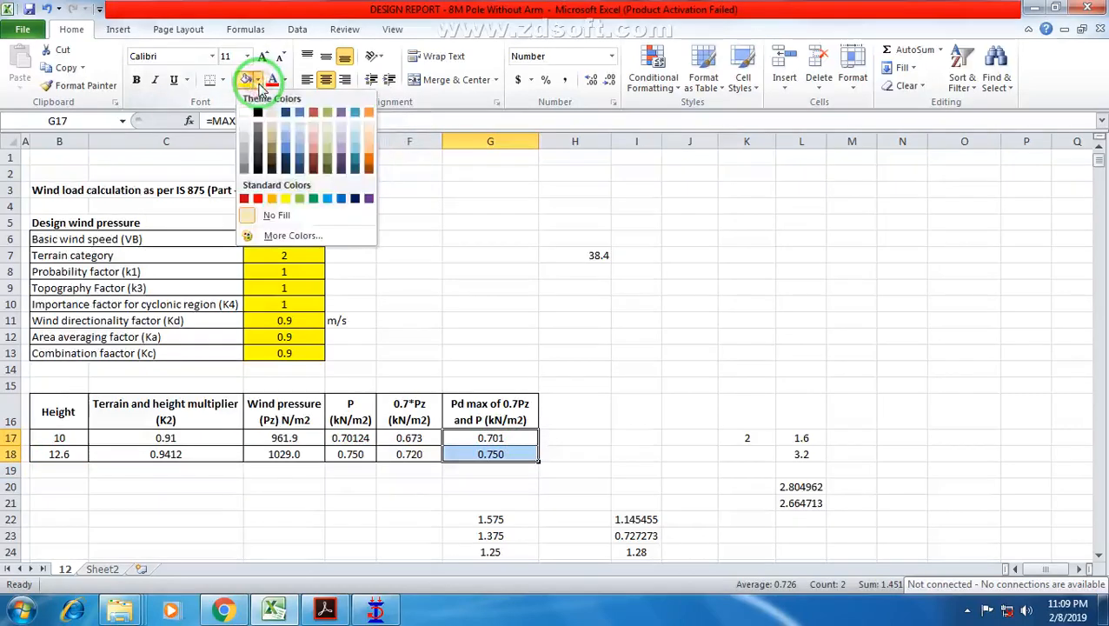
{"action": "left_click", "coordinate": [302, 198]}
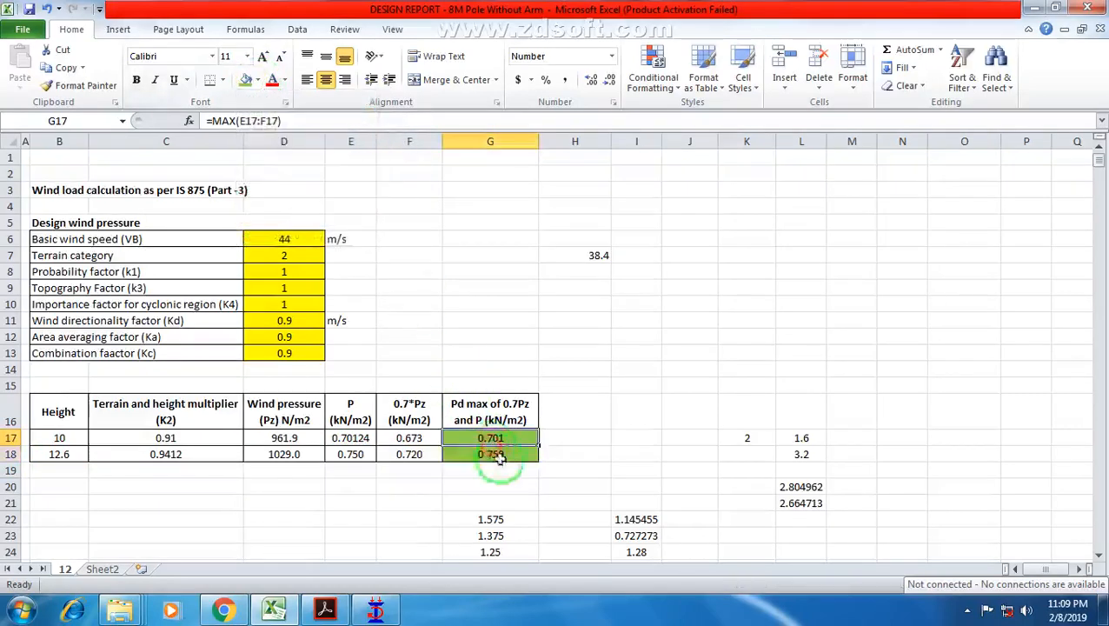
{"action": "scroll", "coordinate": [557, 476], "scroll_direction": "down", "scroll_amount": 2}
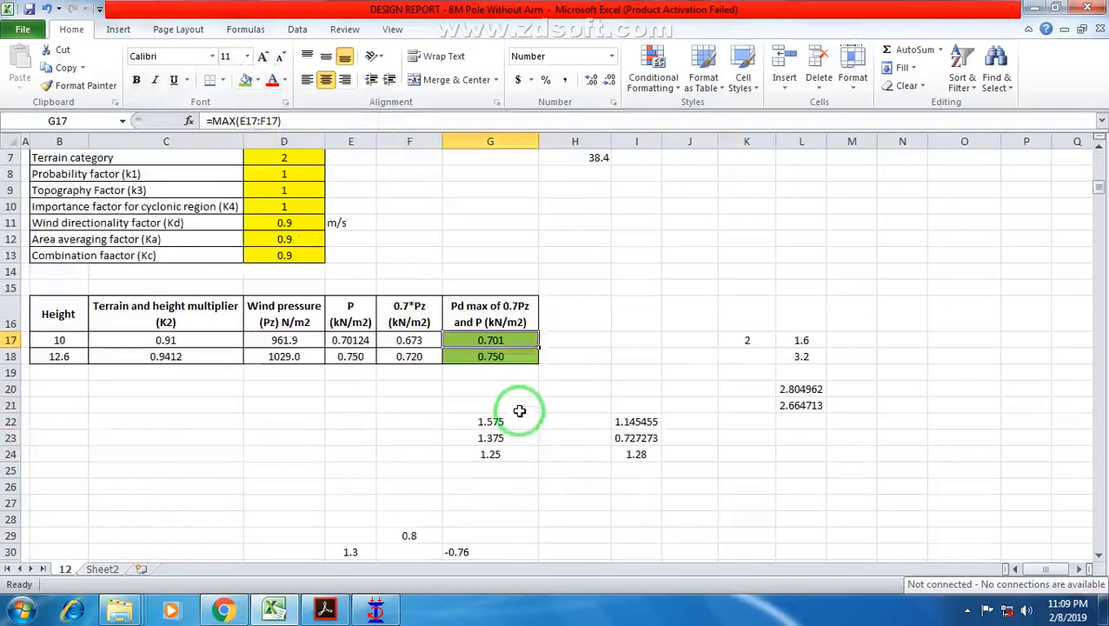
Switch to STAAD.Pro and bring up the load definitions of the G+2 model.
{"action": "left_click", "coordinate": [500, 372]}
{"action": "scroll", "coordinate": [509, 370], "scroll_direction": "down", "scroll_amount": 2}
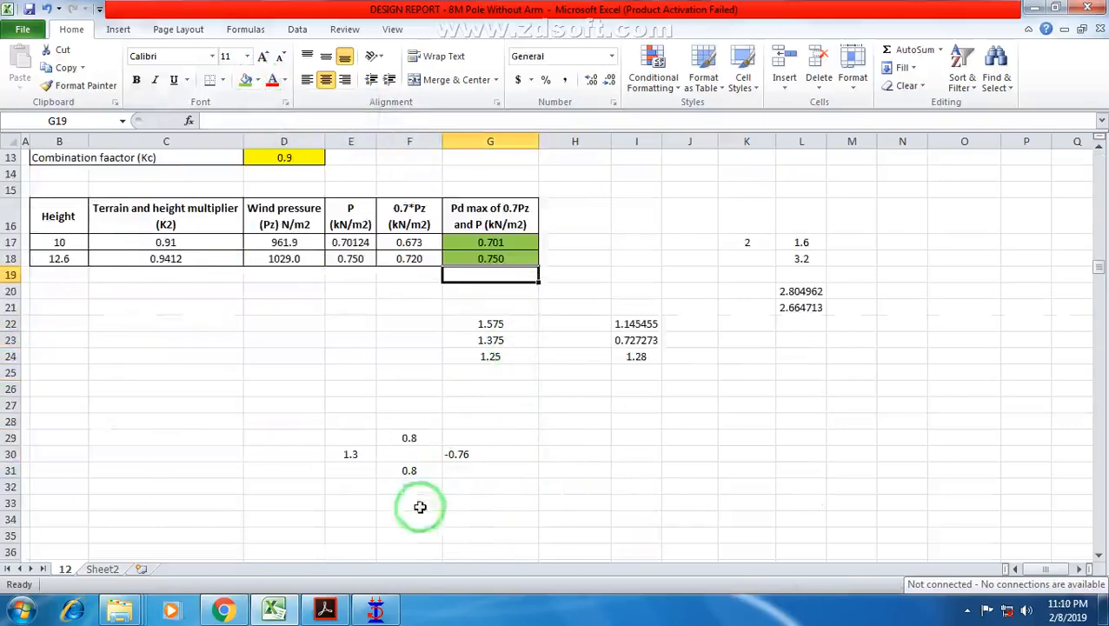
{"action": "left_click", "coordinate": [377, 612]}
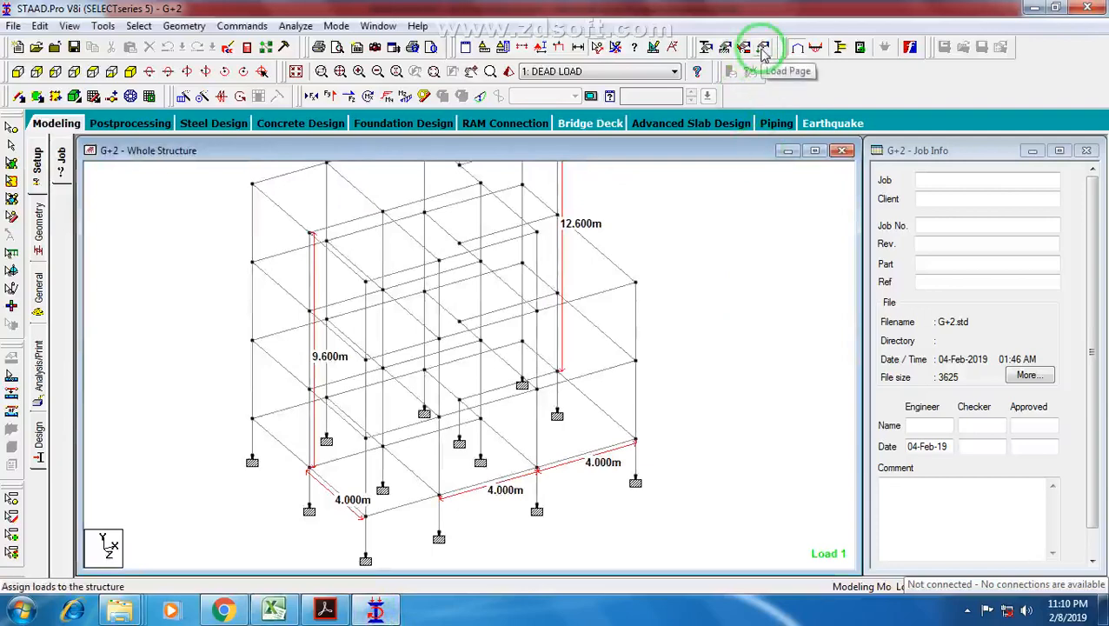
{"action": "left_click", "coordinate": [763, 49]}
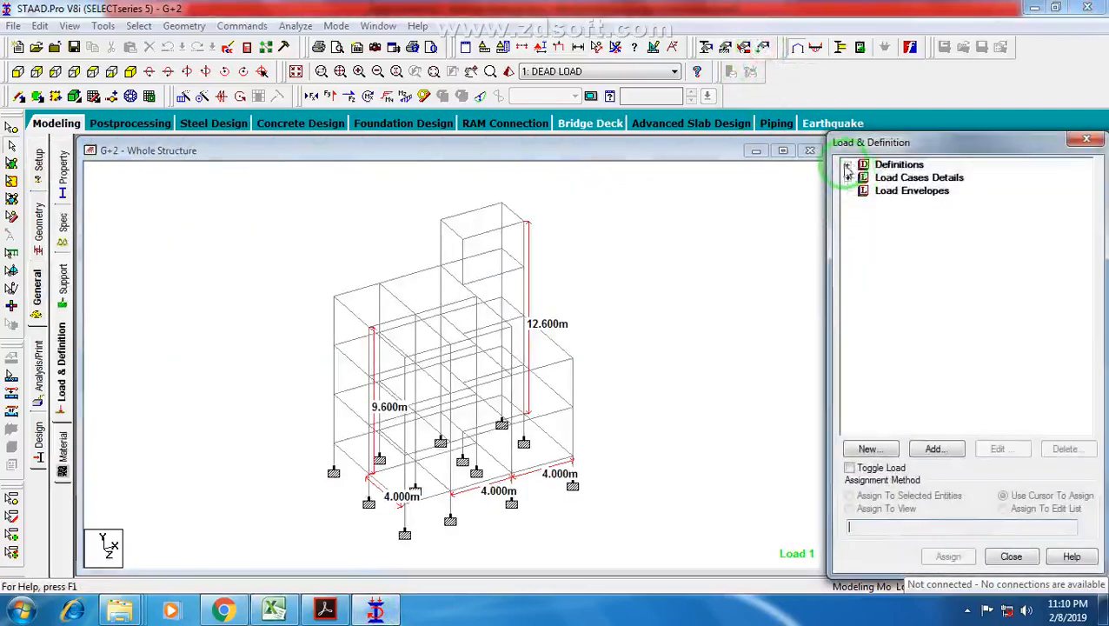
{"action": "left_click", "coordinate": [848, 166]}
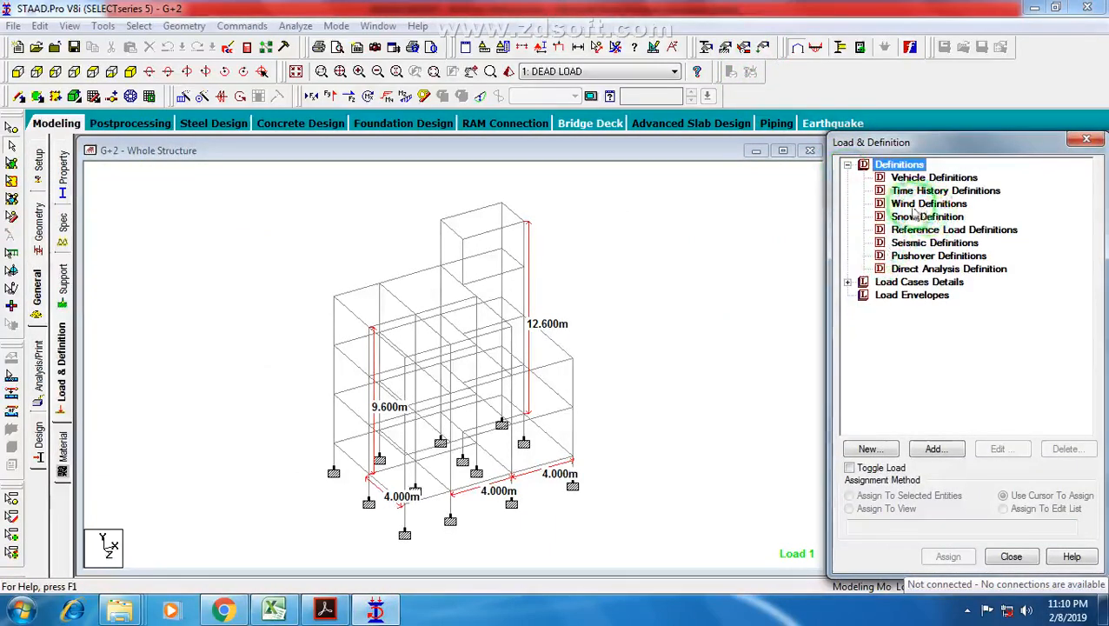
Add wind definition type 1 with the comment WIND 1, agreeing to delete the existing result files.
{"action": "left_click", "coordinate": [919, 207]}
{"action": "left_click", "coordinate": [934, 448]}
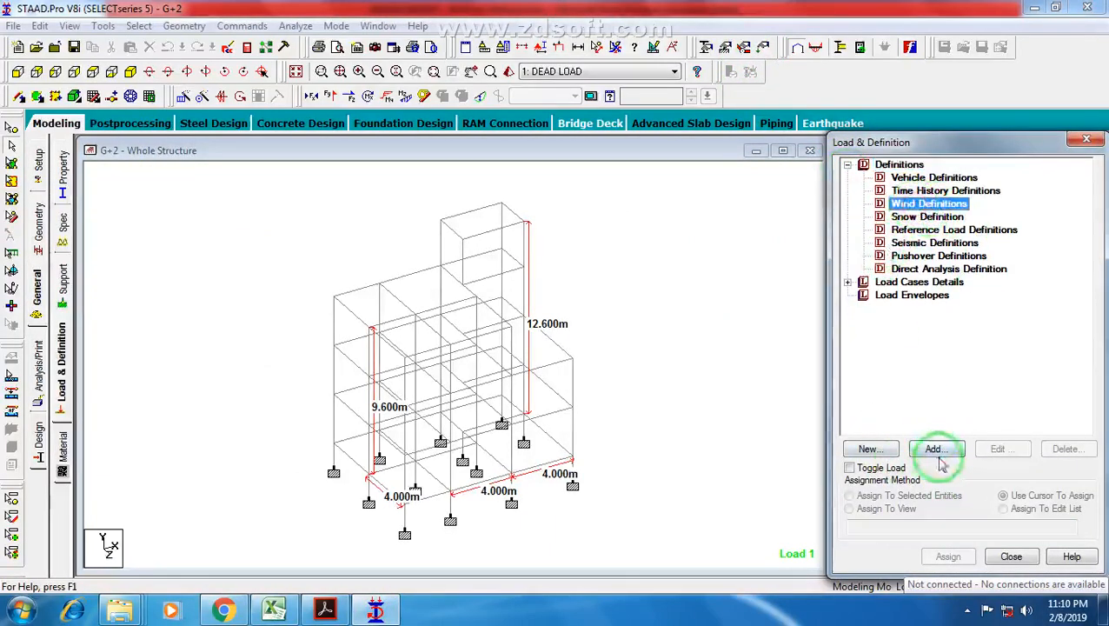
{"action": "left_click", "coordinate": [935, 451]}
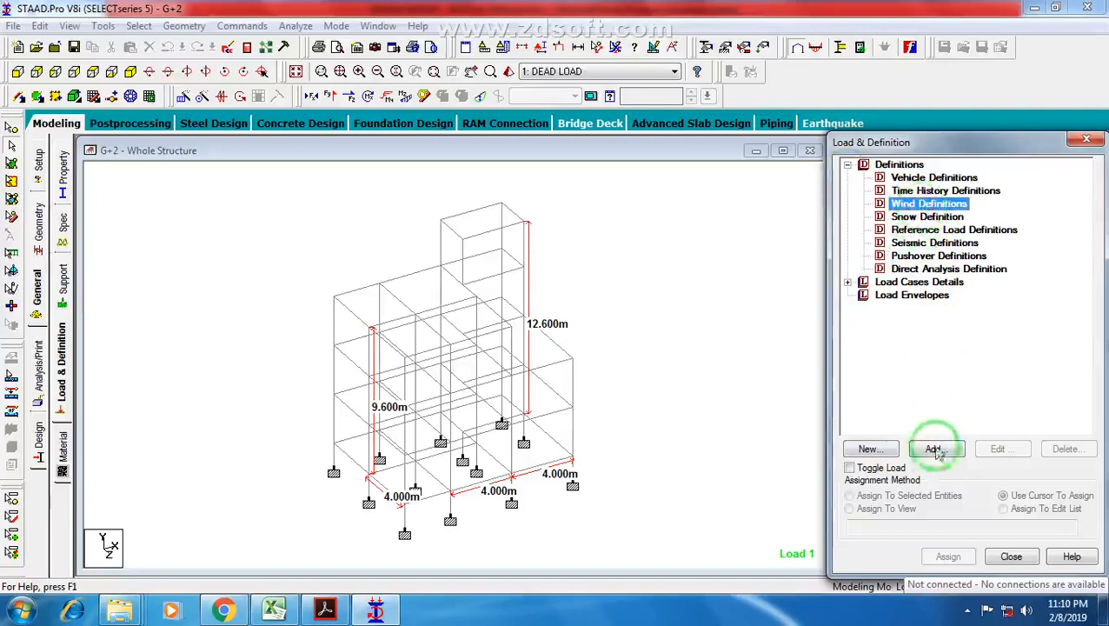
{"action": "left_click", "coordinate": [519, 290]}
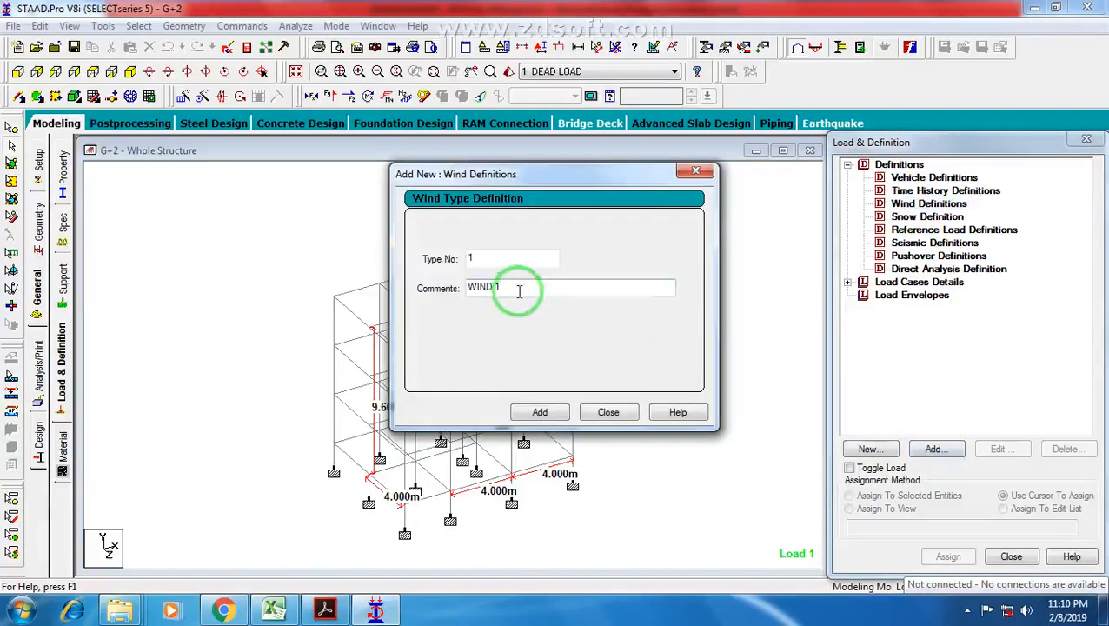
{"action": "left_click", "coordinate": [541, 416]}
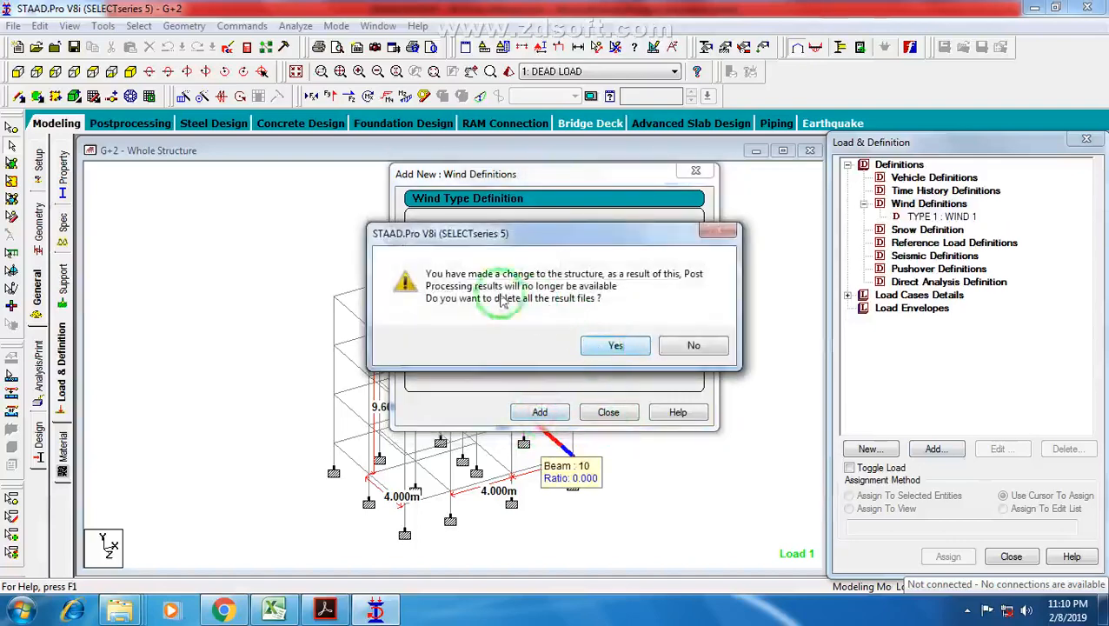
{"action": "left_click", "coordinate": [619, 343]}
{"action": "left_click", "coordinate": [608, 412]}
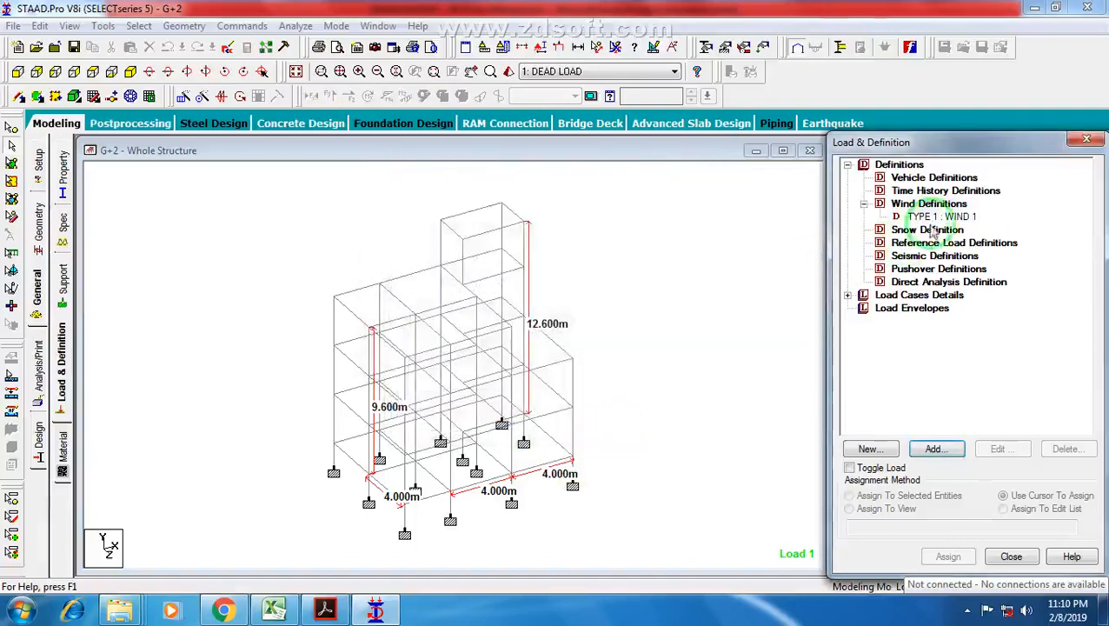
Start a new intensity-versus-height definition for TYPE 1 : WIND 1, using the Custom type.
{"action": "left_click", "coordinate": [938, 216]}
{"action": "left_click", "coordinate": [934, 449]}
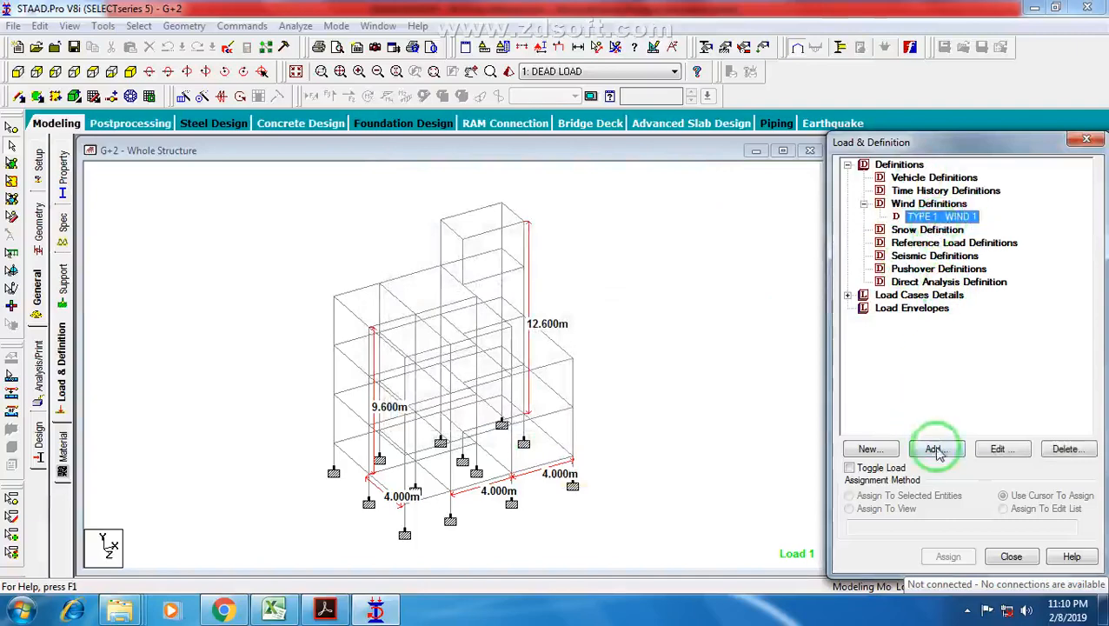
{"action": "left_click_drag", "start_coordinate": [556, 125], "coordinate": [513, 121]}
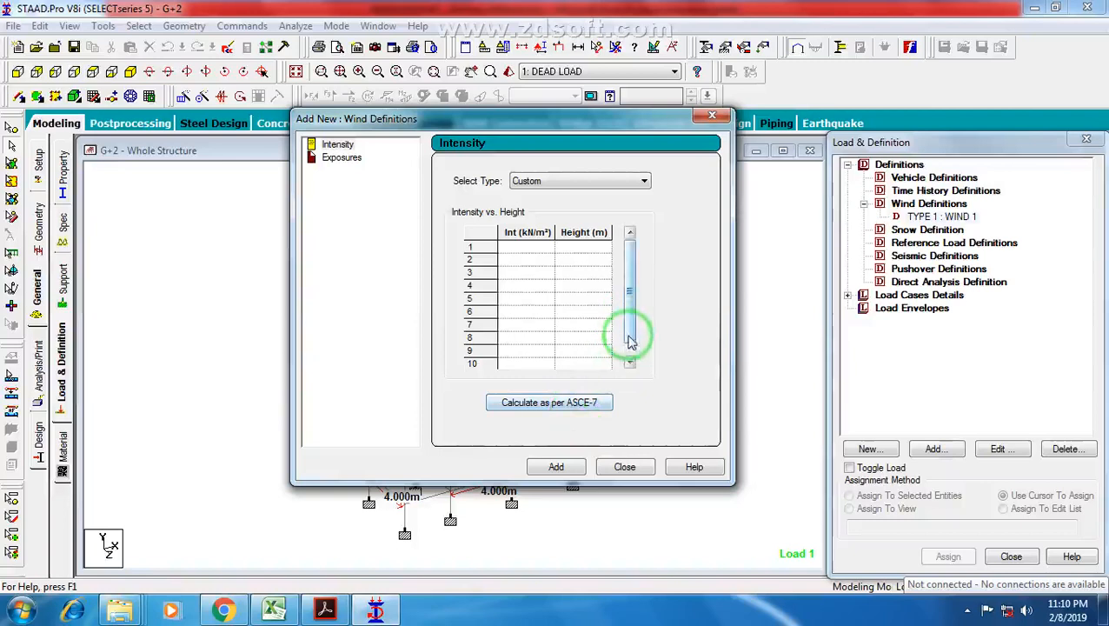
{"action": "left_click", "coordinate": [613, 184]}
{"action": "left_click", "coordinate": [615, 182]}
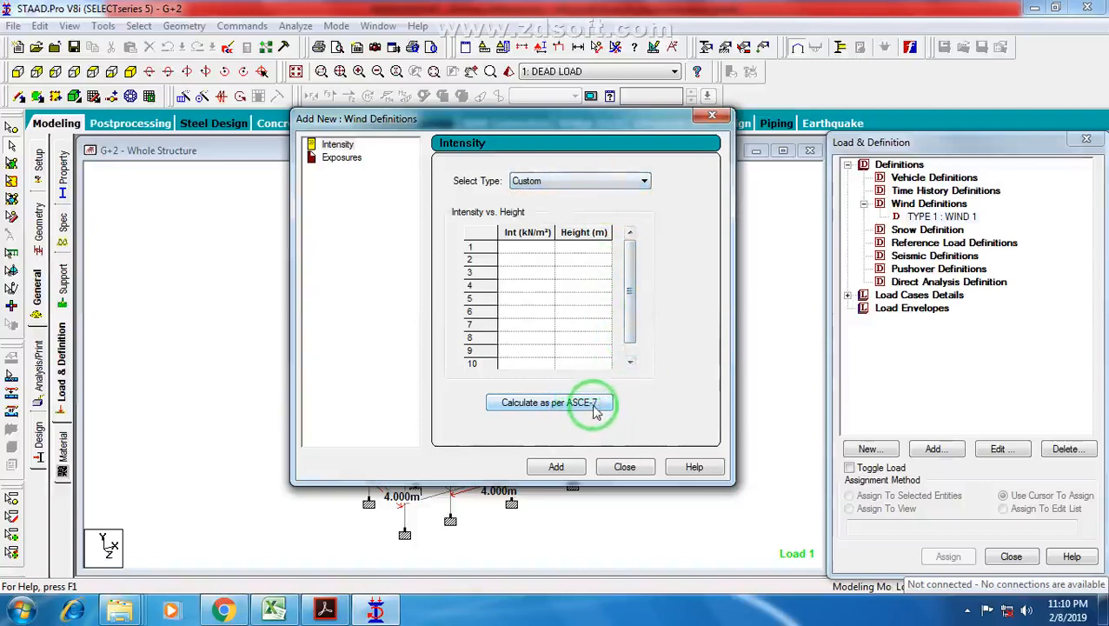
{"action": "left_click", "coordinate": [596, 184]}
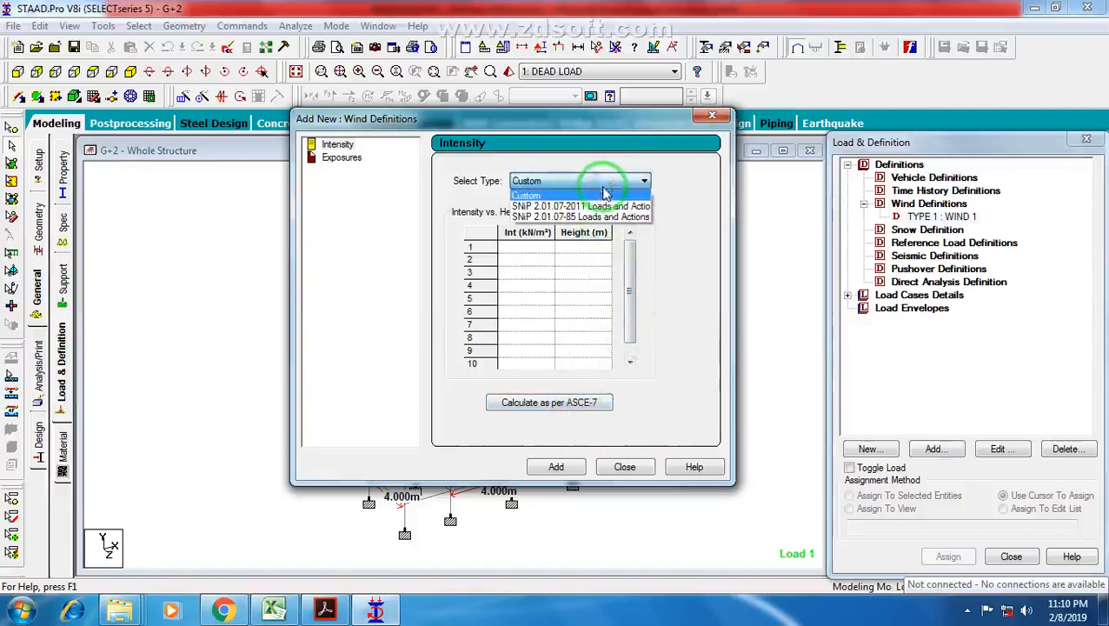
{"action": "left_click", "coordinate": [669, 195]}
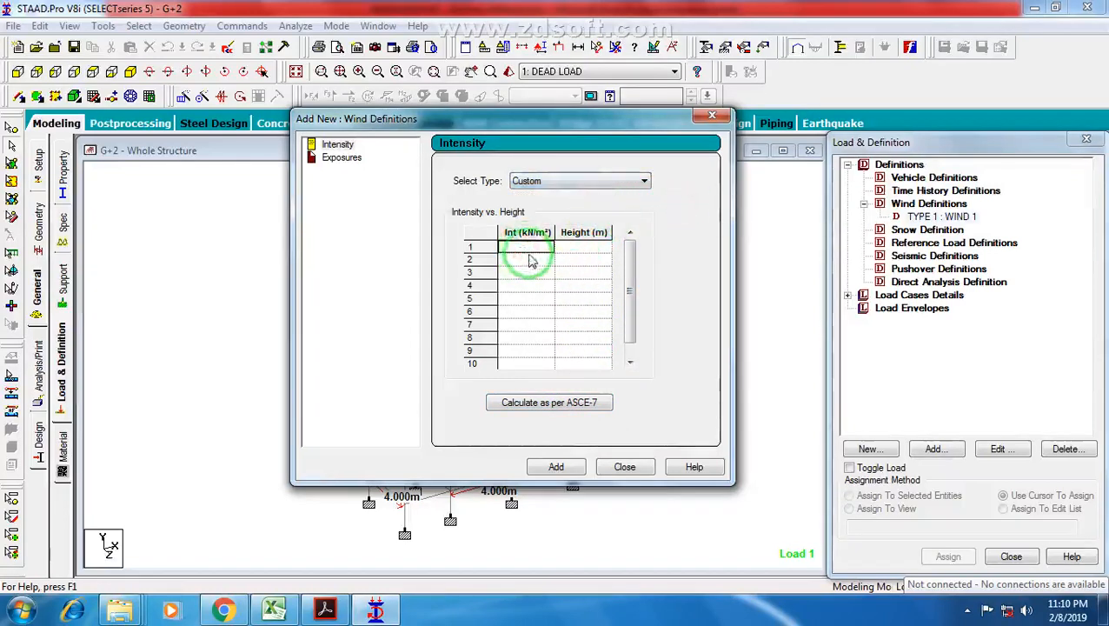
Take the first Pd value from Excel cell G17 and enter 0.701 kN/m² at height 10 m in the first intensity row.
{"action": "left_click_drag", "start_coordinate": [499, 120], "coordinate": [461, 108]}
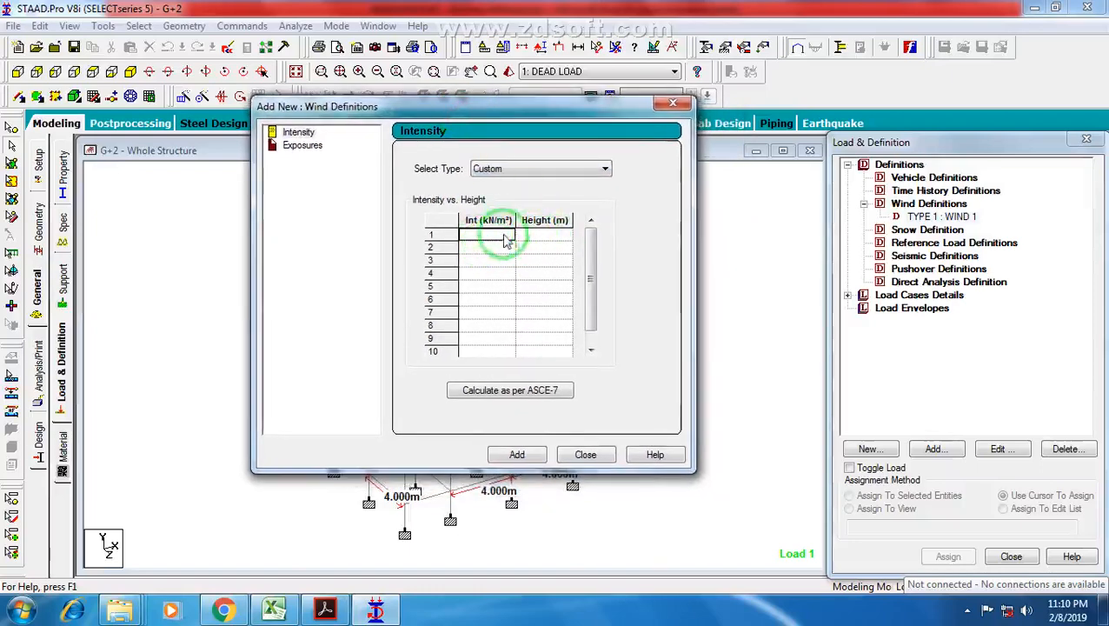
{"action": "left_click_drag", "start_coordinate": [495, 232], "coordinate": [522, 341]}
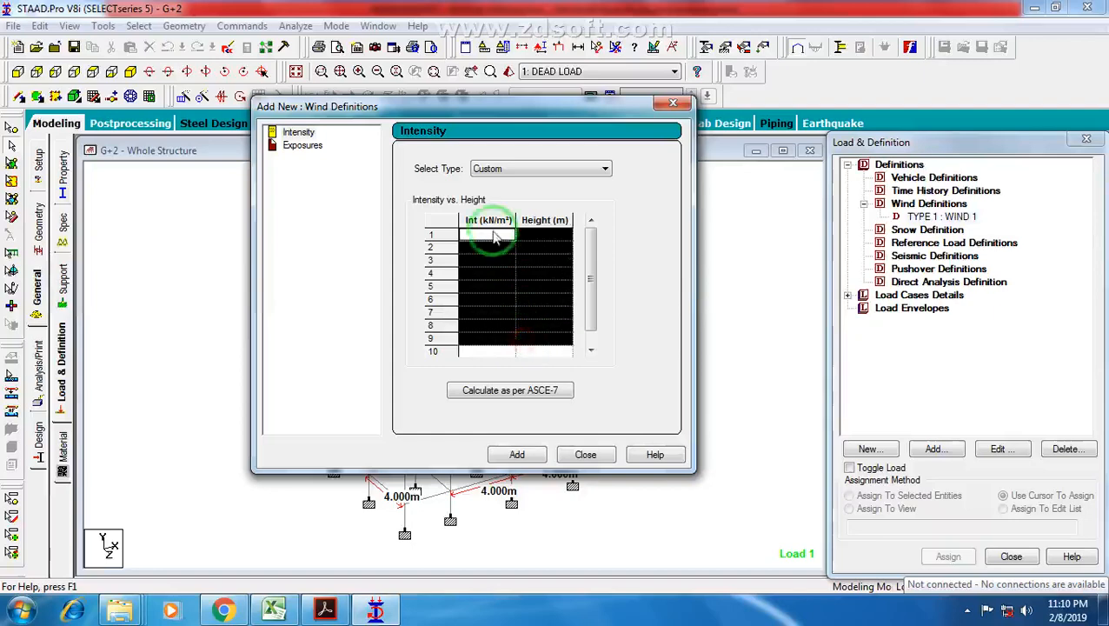
{"action": "left_click", "coordinate": [495, 233]}
{"action": "left_click_drag", "start_coordinate": [501, 240], "coordinate": [497, 277]}
{"action": "left_click", "coordinate": [492, 236]}
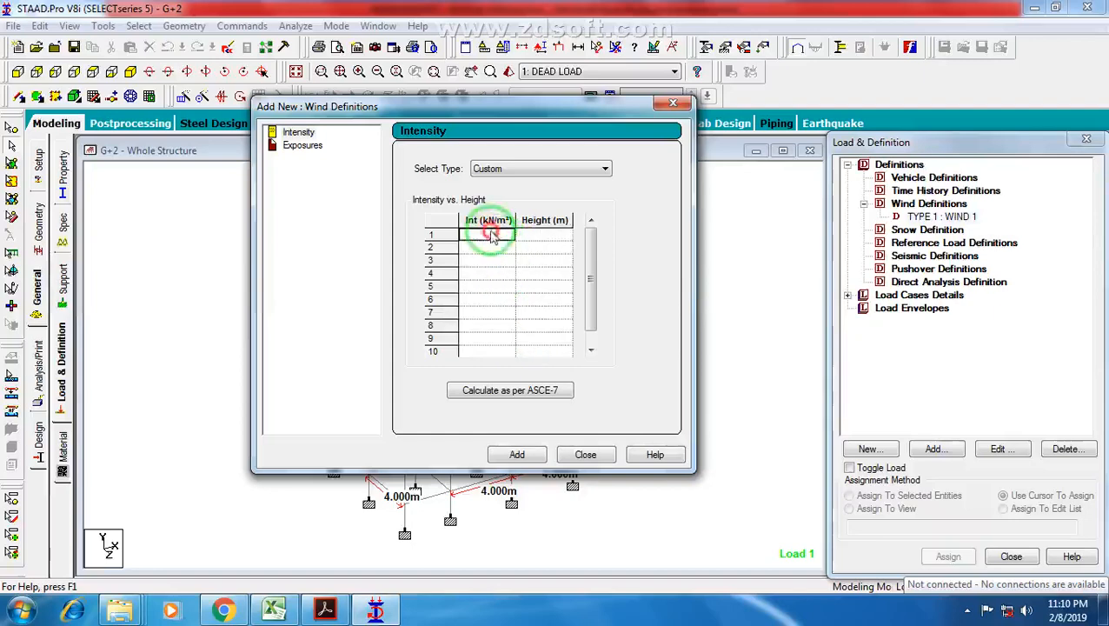
{"action": "left_click", "coordinate": [274, 610]}
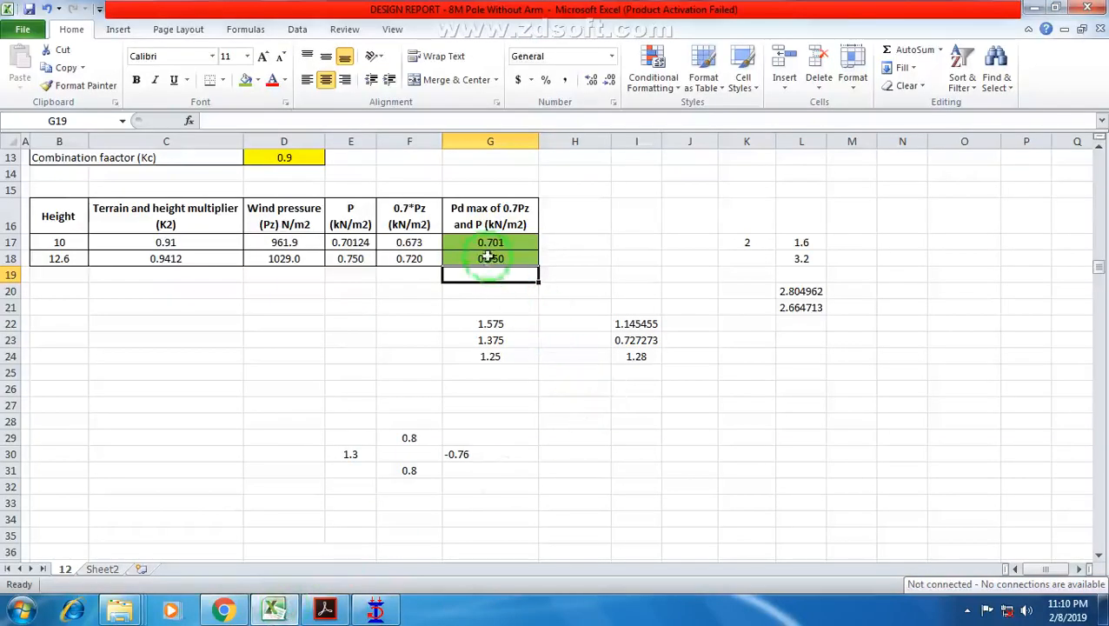
{"action": "left_click_drag", "start_coordinate": [489, 244], "coordinate": [489, 258]}
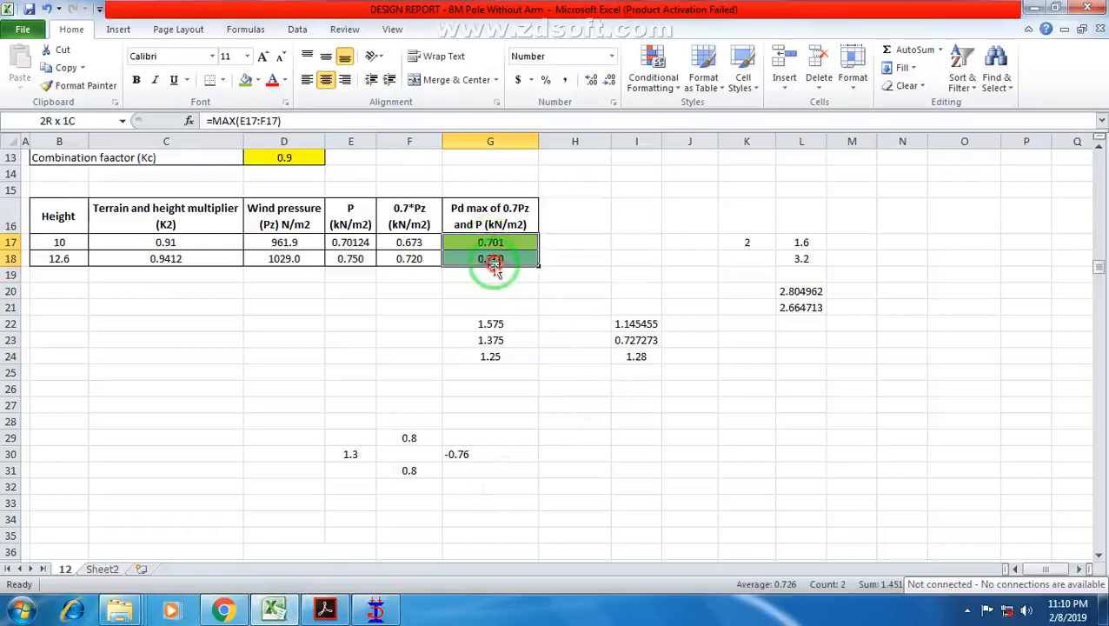
{"action": "left_click", "coordinate": [493, 242]}
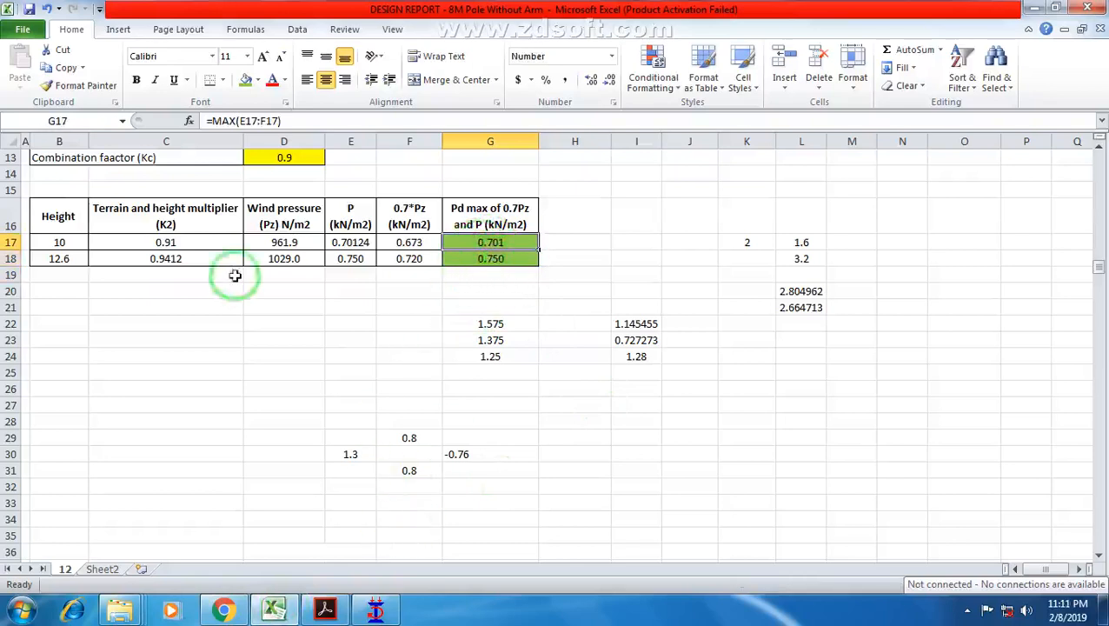
{"action": "left_click", "coordinate": [362, 611]}
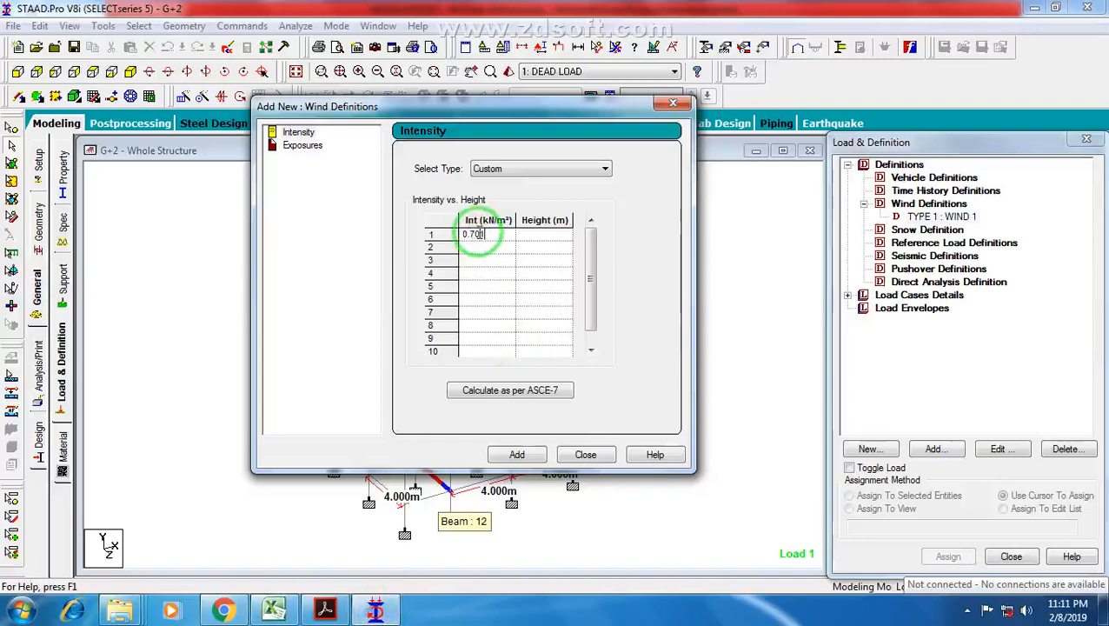
{"action": "left_click", "coordinate": [535, 236]}
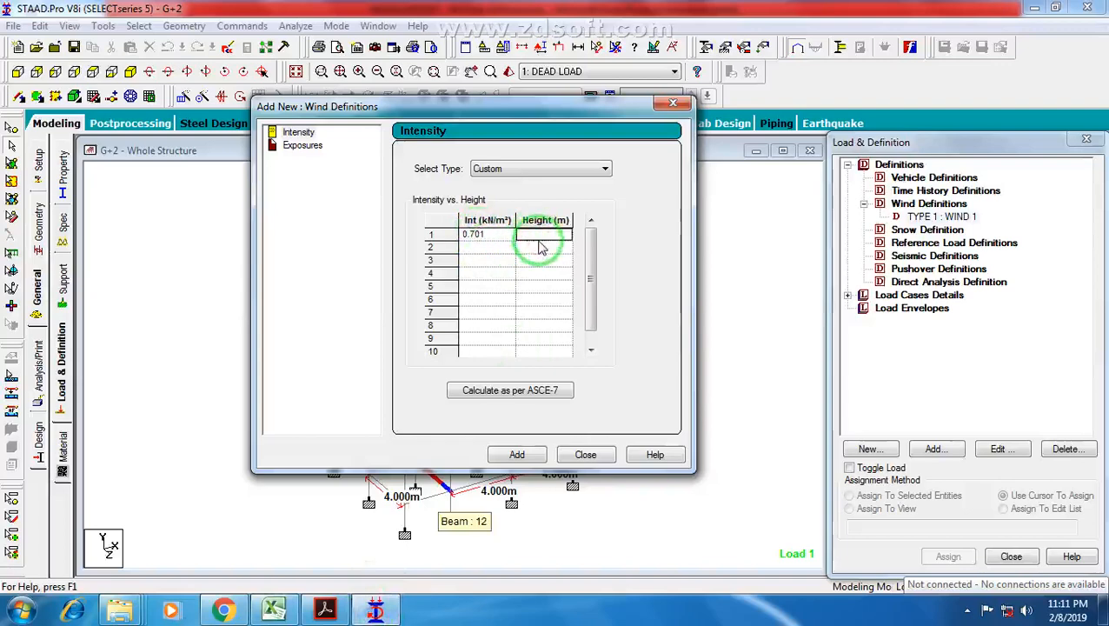
{"action": "left_click", "coordinate": [492, 251]}
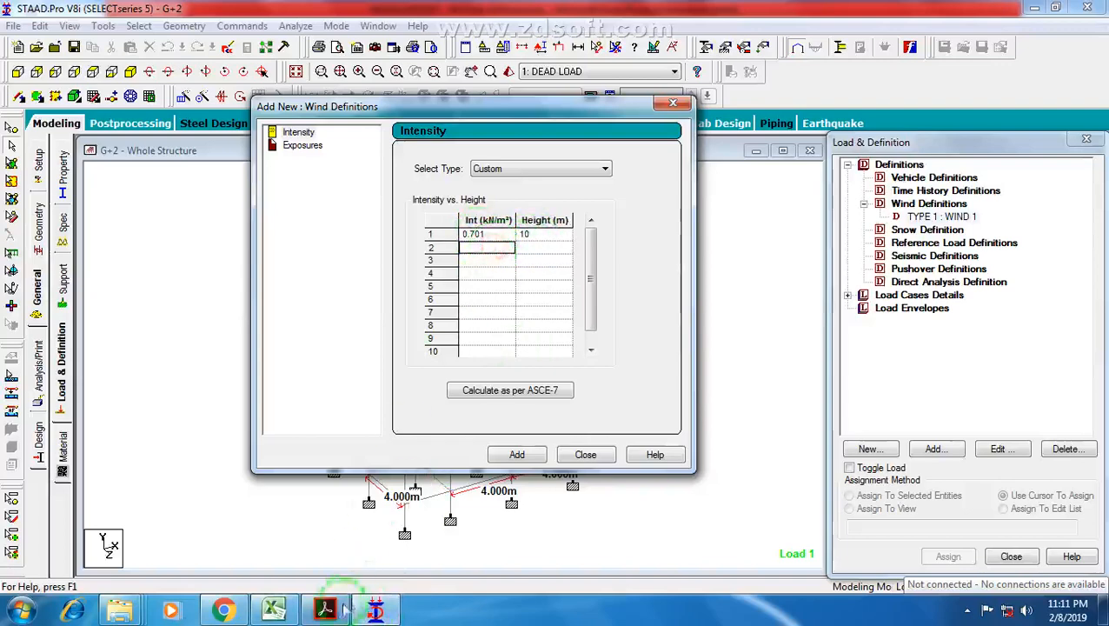
Take Pd from Excel cell G18, enter 0.750 kN/m² at height 12.6 m in the second row, and add the intensity to WIND 1.
{"action": "left_click", "coordinate": [274, 611]}
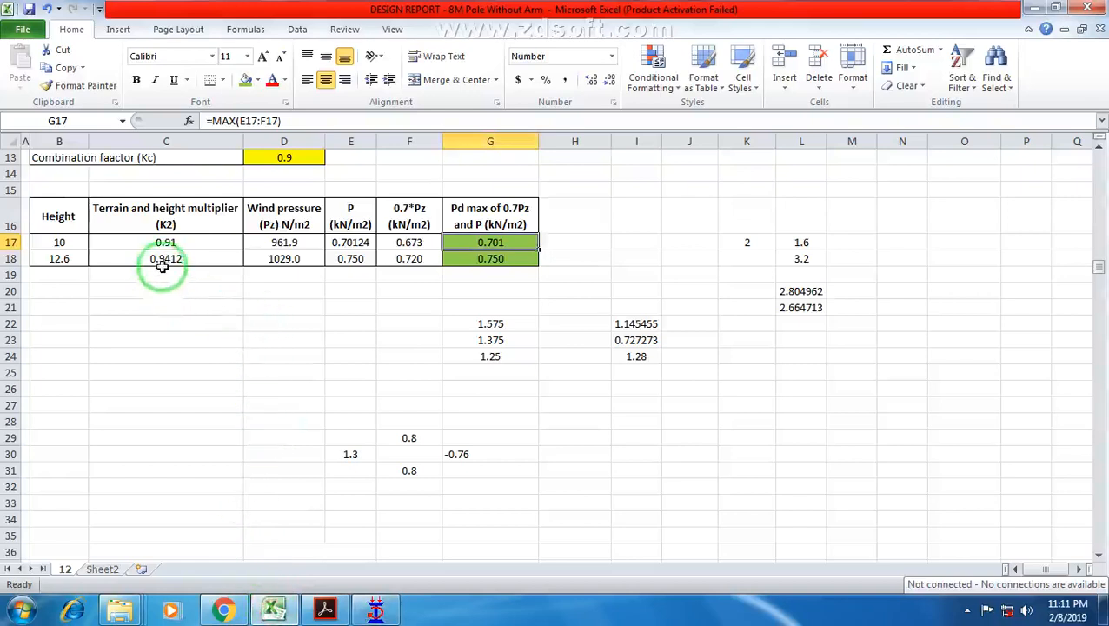
{"action": "left_click", "coordinate": [489, 259]}
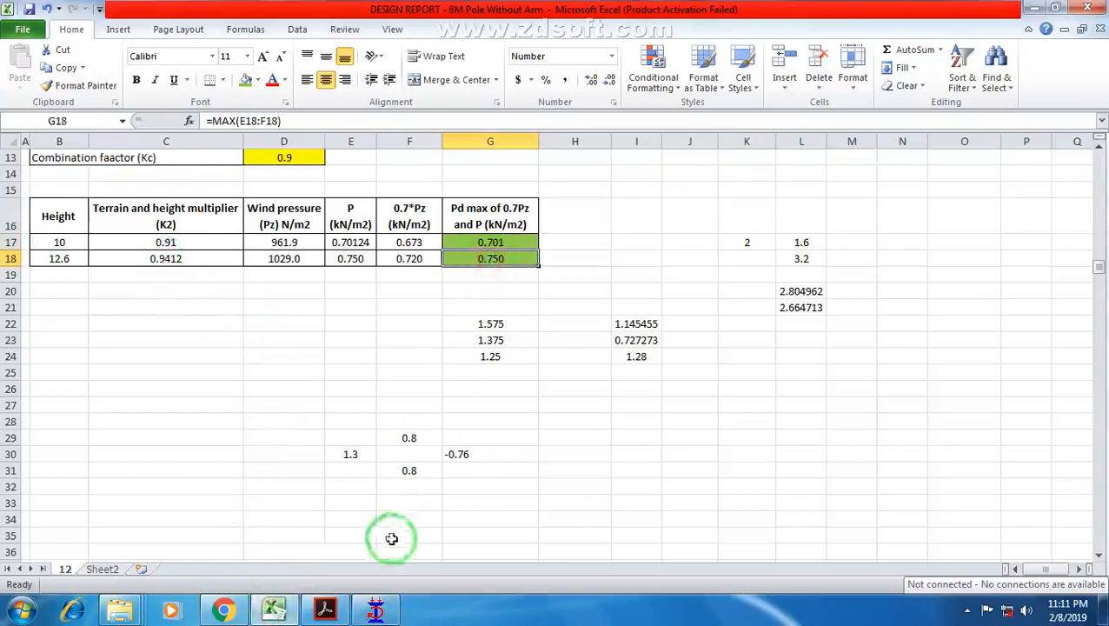
{"action": "left_click", "coordinate": [376, 613]}
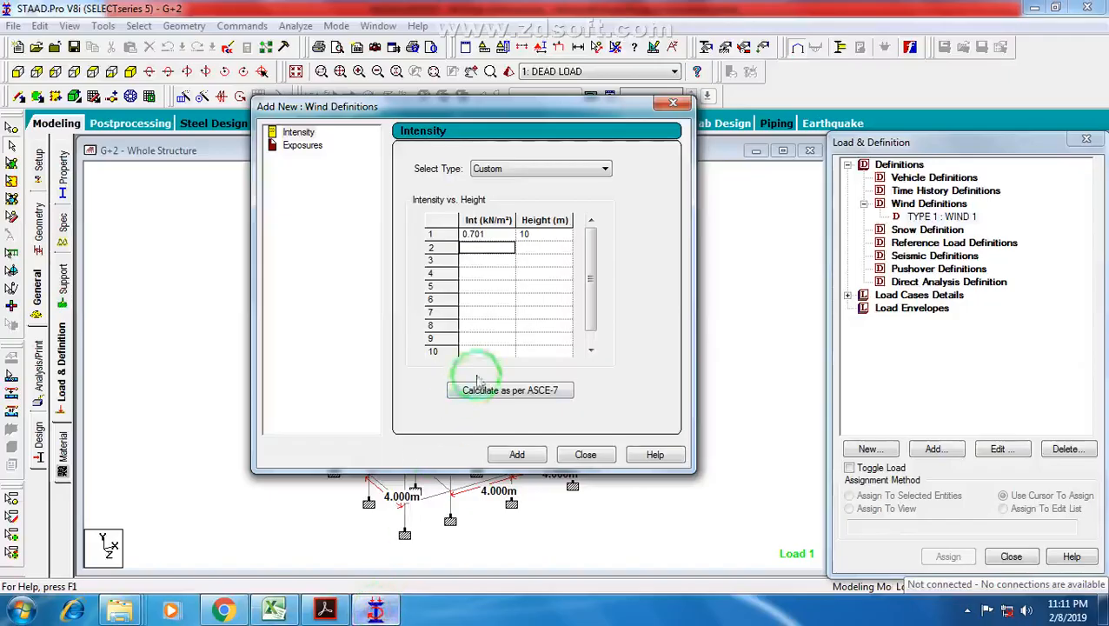
{"action": "left_click", "coordinate": [477, 247]}
{"action": "type", "text": "0"}
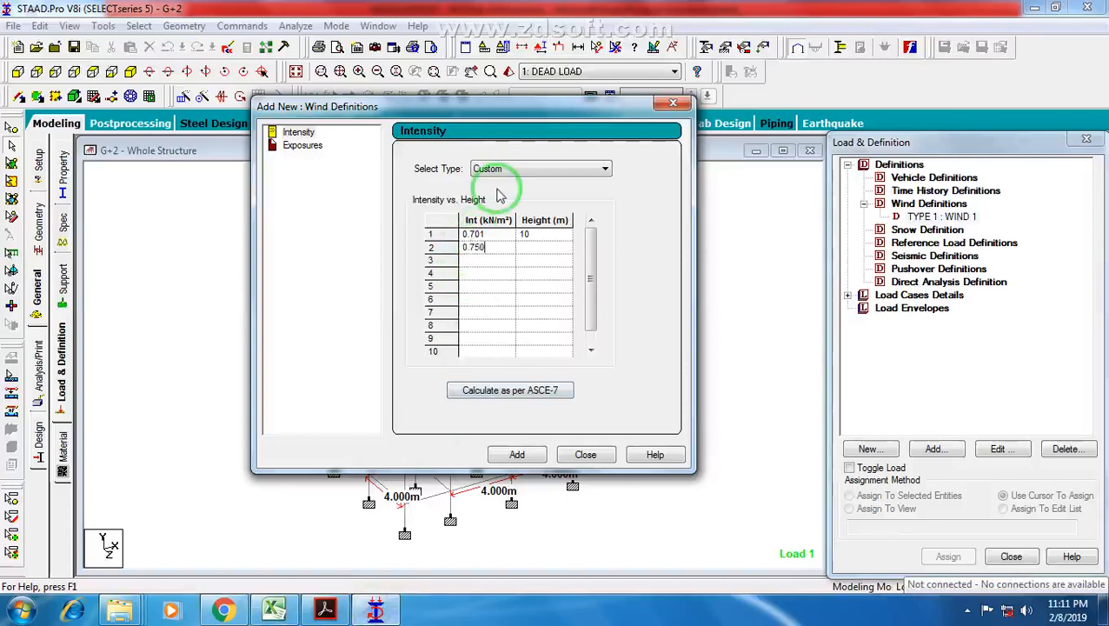
{"action": "type", "text": ".750"}
{"action": "left_click", "coordinate": [544, 248]}
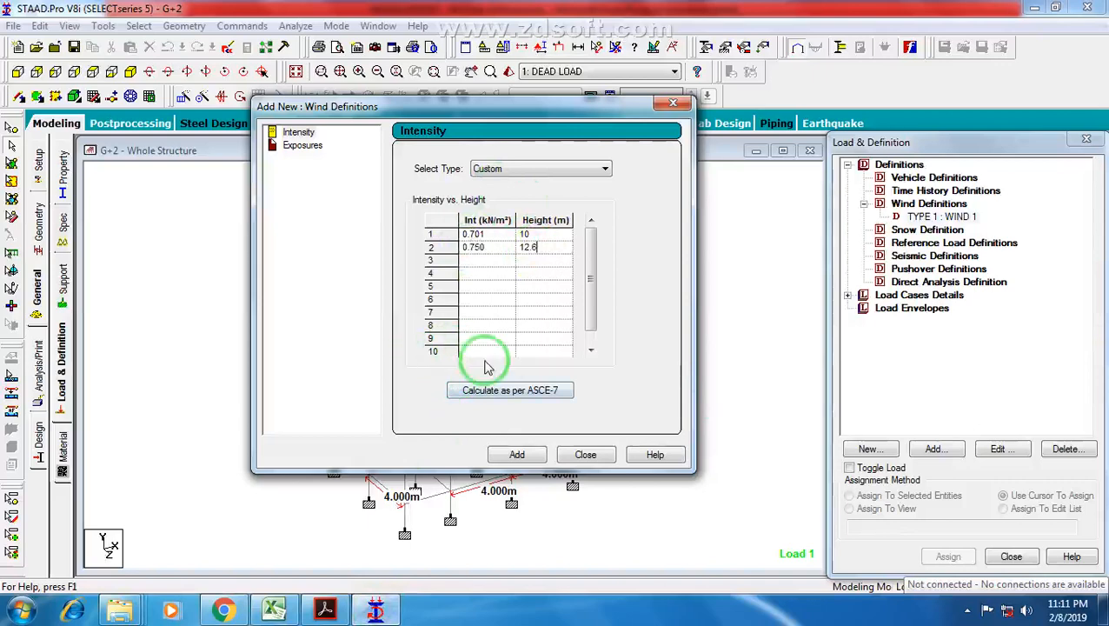
{"action": "left_click", "coordinate": [509, 275]}
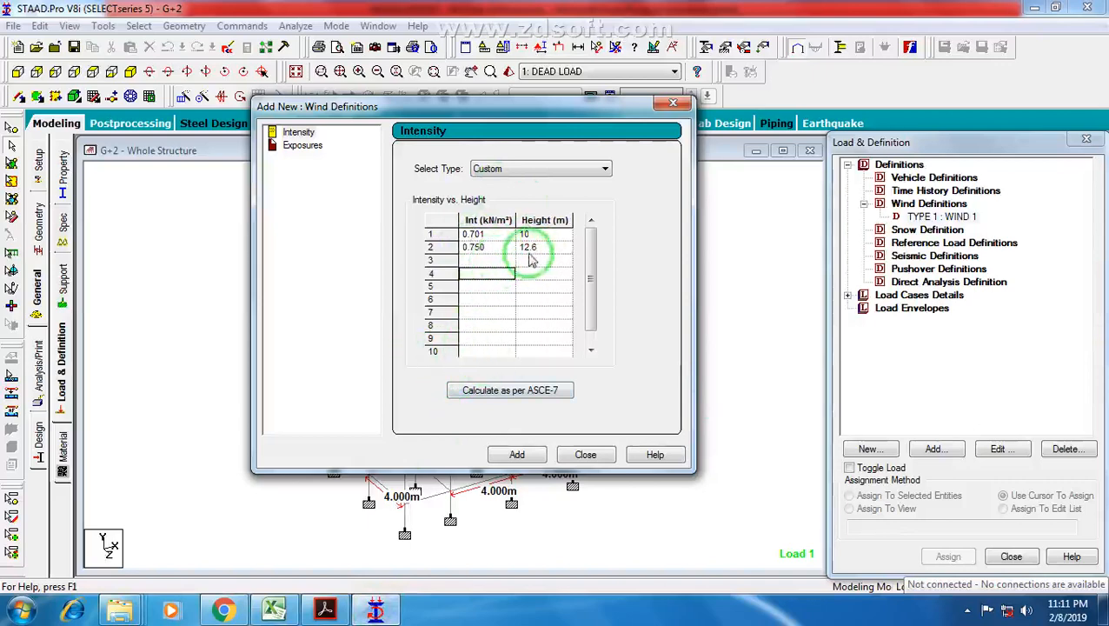
{"action": "left_click", "coordinate": [533, 249]}
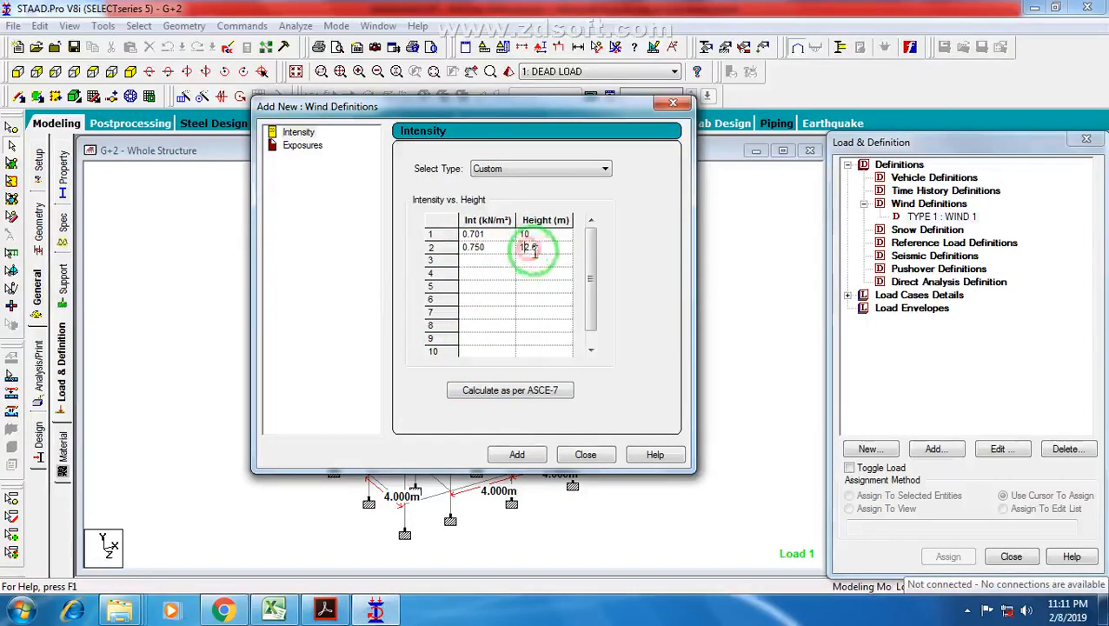
{"action": "left_click", "coordinate": [516, 455]}
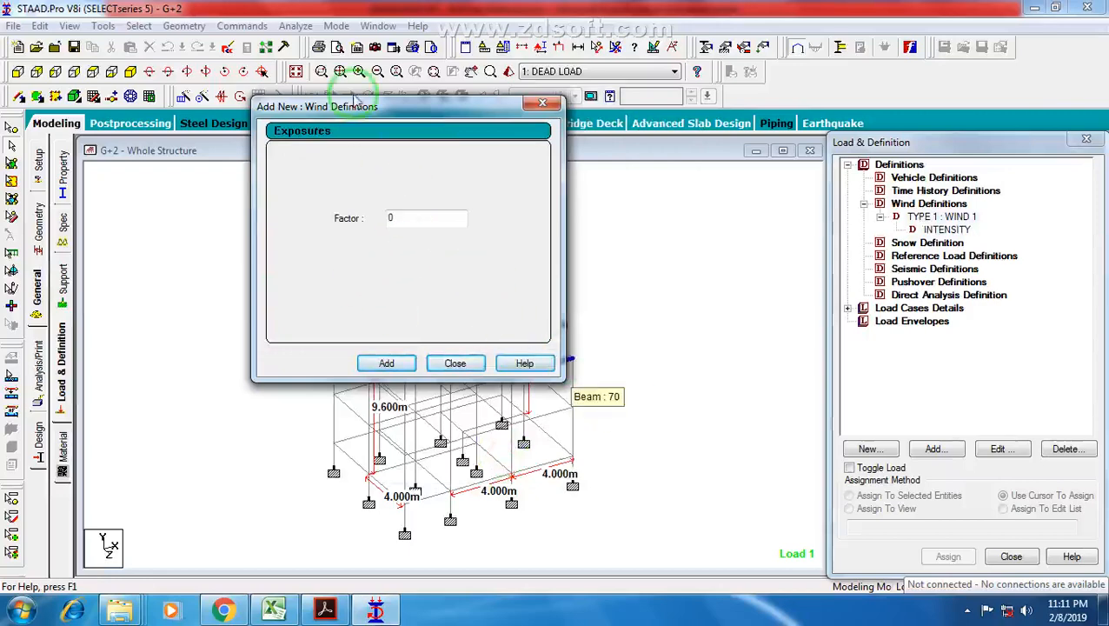
{"action": "left_click_drag", "start_coordinate": [353, 117], "coordinate": [492, 129]}
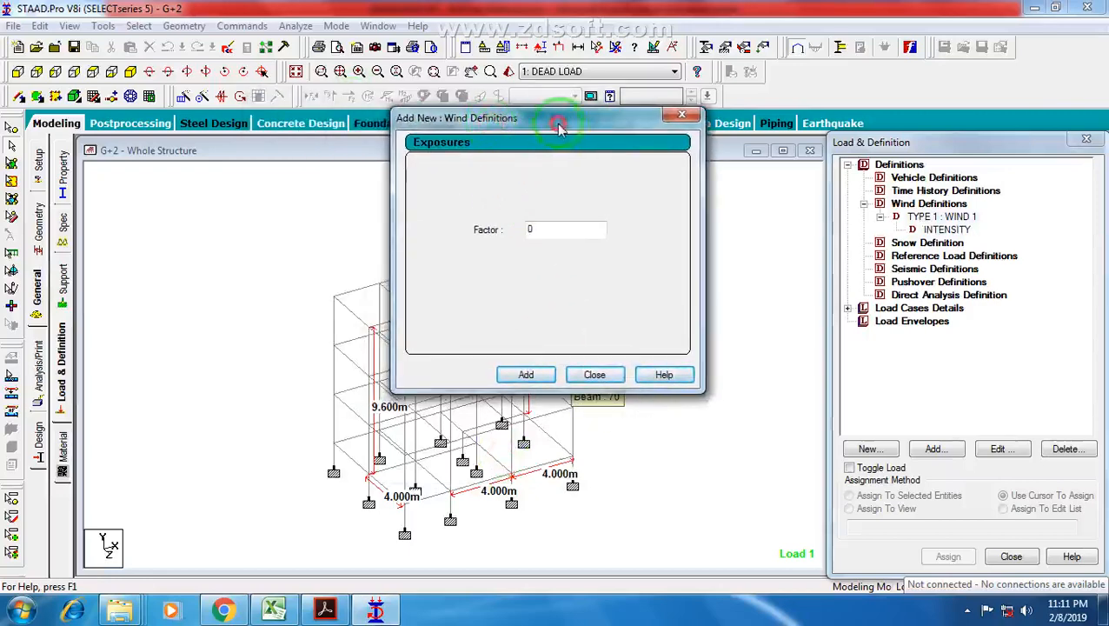
{"action": "left_click_drag", "start_coordinate": [558, 127], "coordinate": [507, 131]}
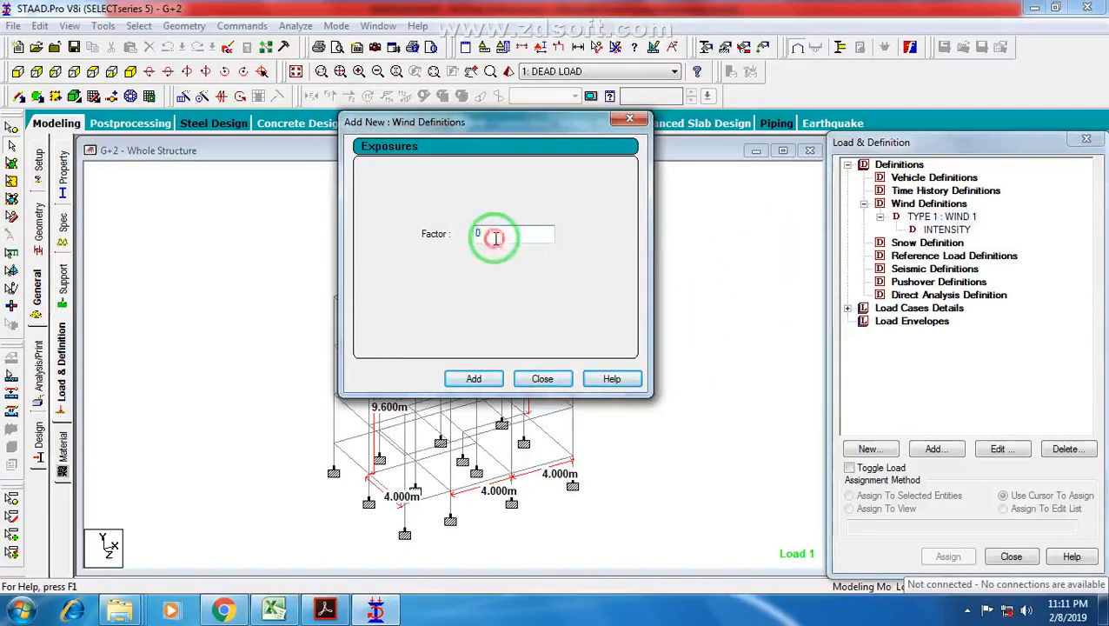
{"action": "double_click", "coordinate": [495, 237]}
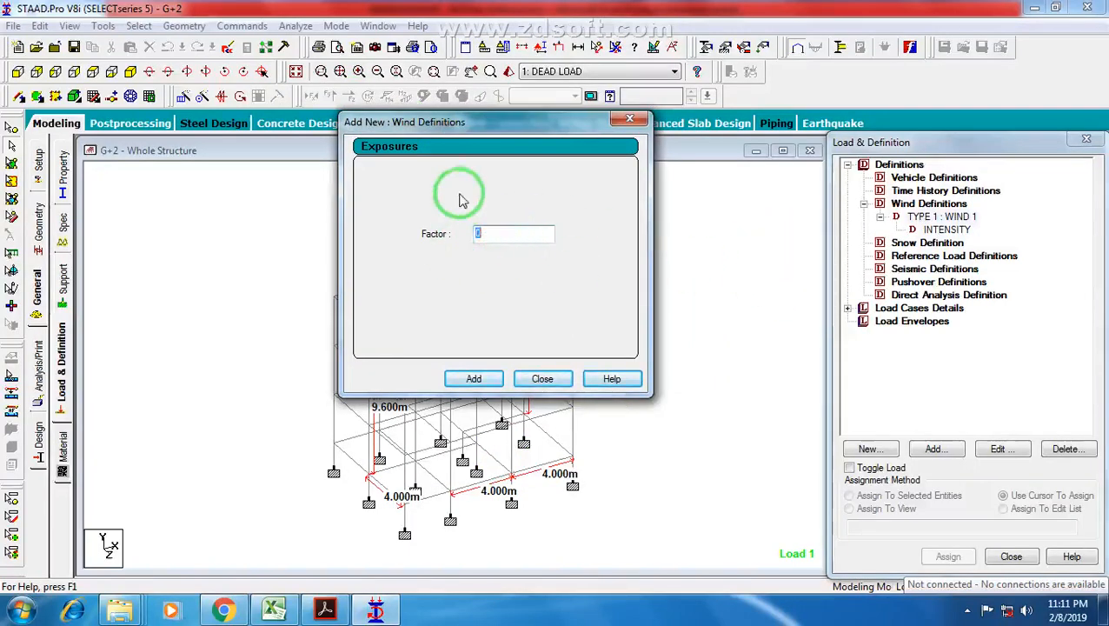
{"action": "double_click", "coordinate": [508, 230]}
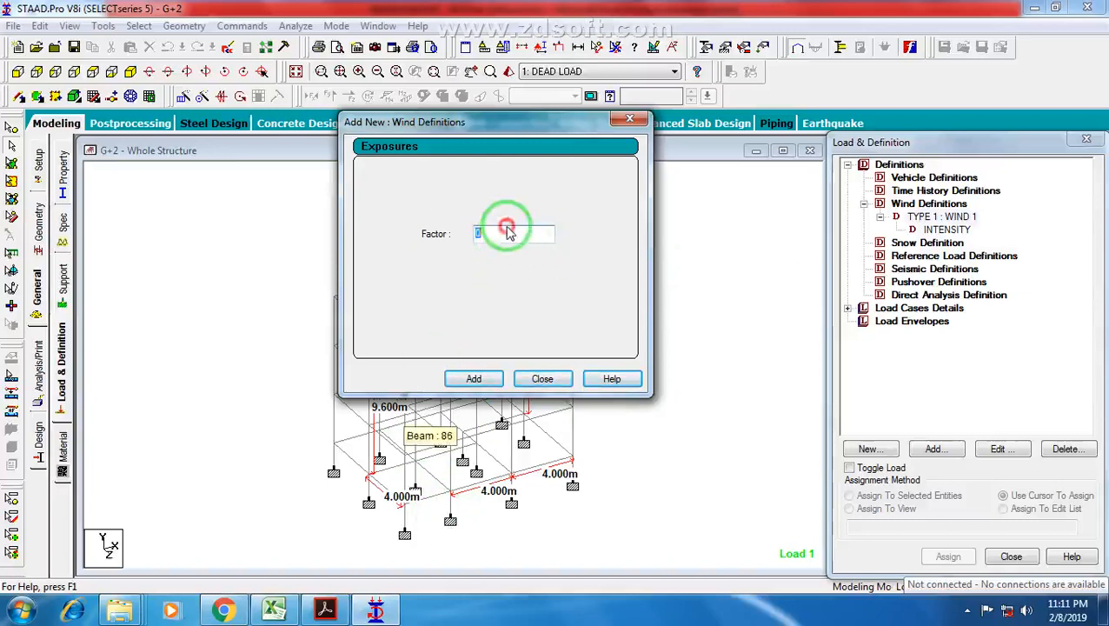
{"action": "left_click", "coordinate": [502, 230]}
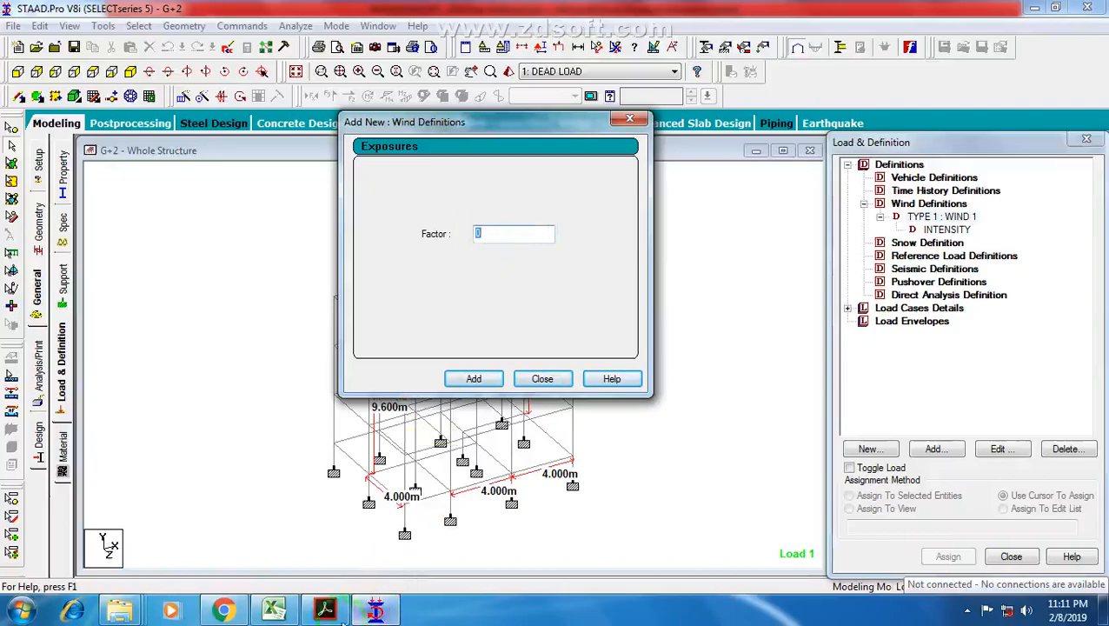
Switch to the IS 875 (Part 3) PDF in Acrobat Reader and examine the area averaging factor and pressure coefficient clauses on pages 12 and 13.
{"action": "left_click", "coordinate": [326, 610]}
{"action": "scroll", "coordinate": [514, 435], "scroll_direction": "down", "scroll_amount": 5}
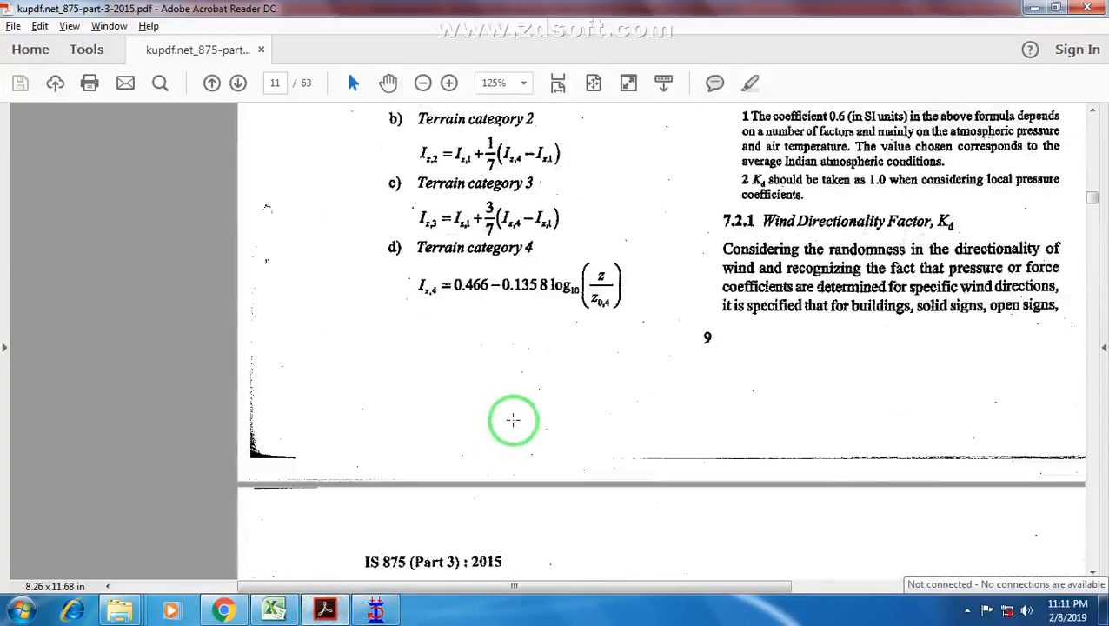
{"action": "scroll", "coordinate": [513, 424], "scroll_direction": "down", "scroll_amount": 7}
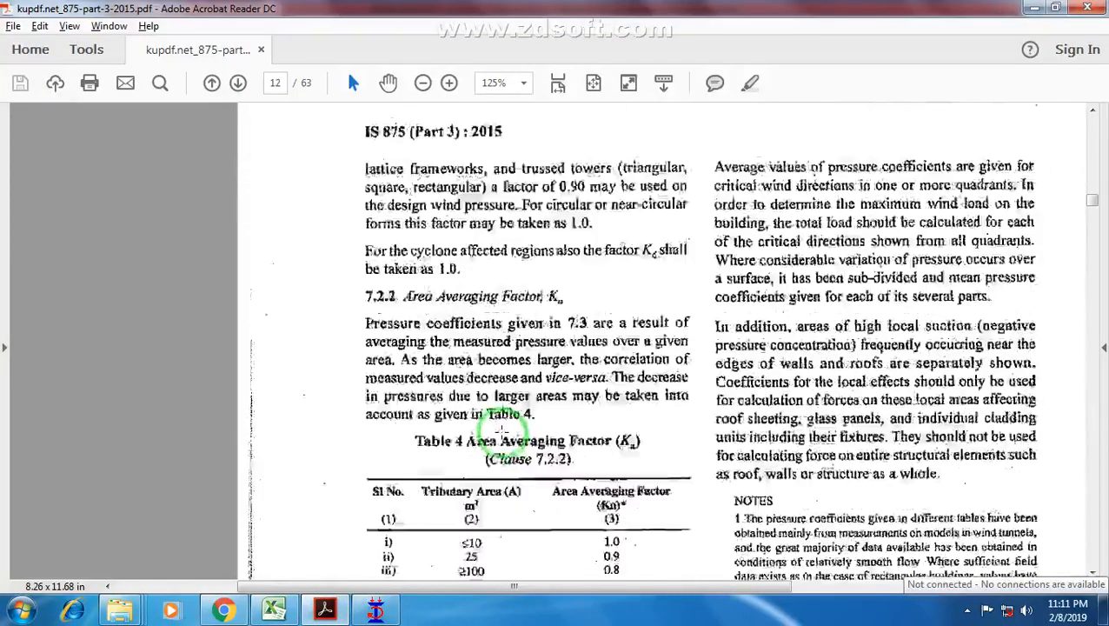
{"action": "left_click", "coordinate": [422, 82]}
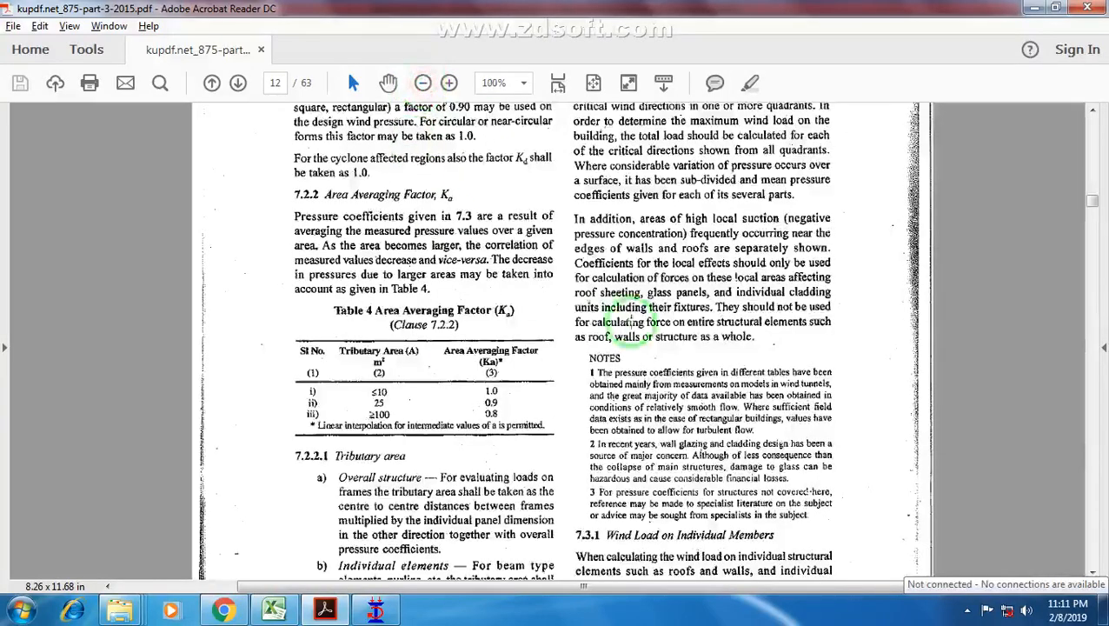
{"action": "scroll", "coordinate": [639, 323], "scroll_direction": "down", "scroll_amount": 4}
{"action": "scroll", "coordinate": [624, 323], "scroll_direction": "up", "scroll_amount": 4}
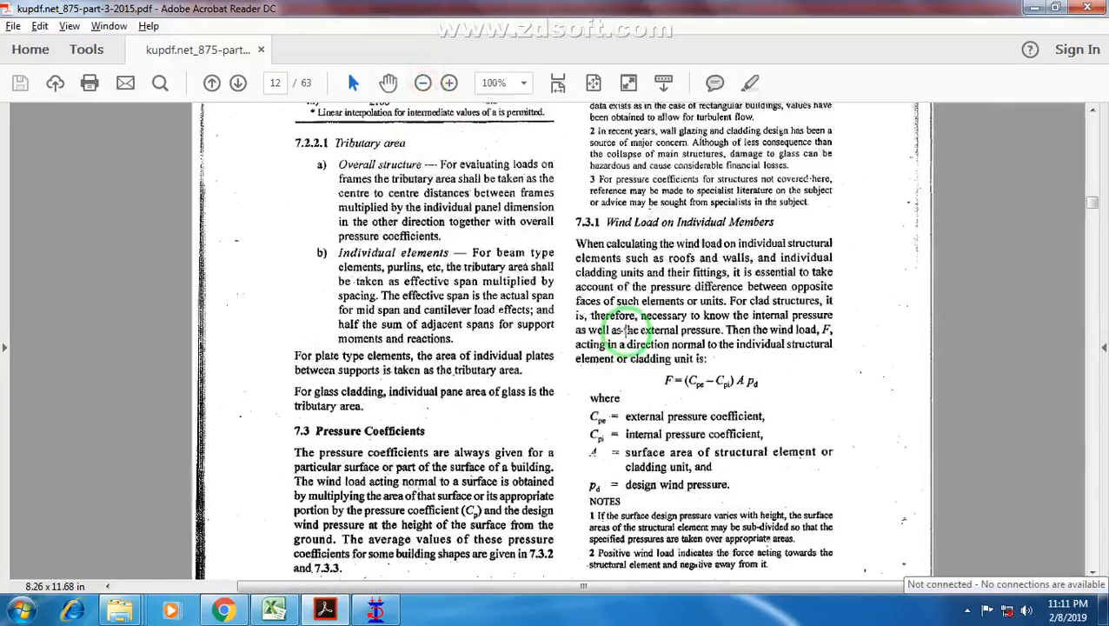
{"action": "scroll", "coordinate": [661, 369], "scroll_direction": "down", "scroll_amount": 15}
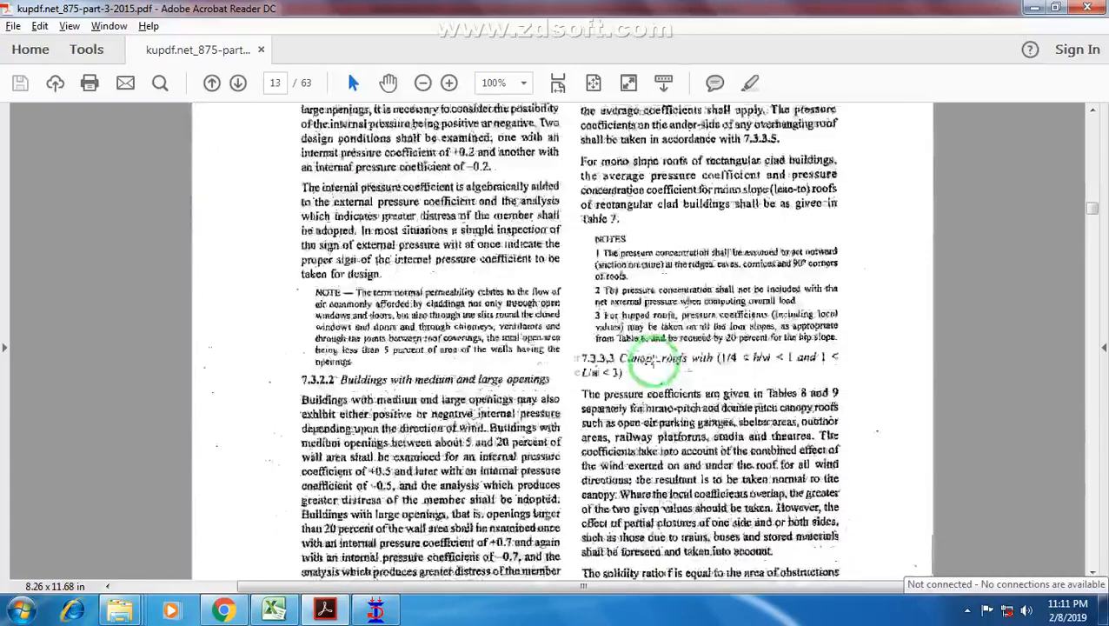
{"action": "scroll", "coordinate": [652, 365], "scroll_direction": "down", "scroll_amount": 4}
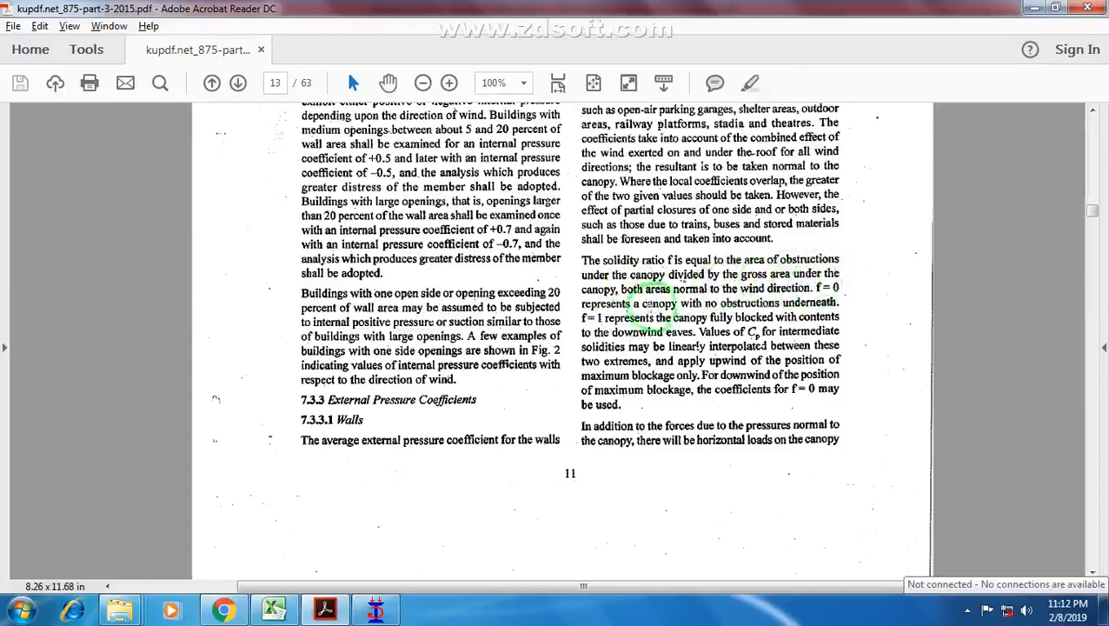
{"action": "left_click", "coordinate": [376, 611]}
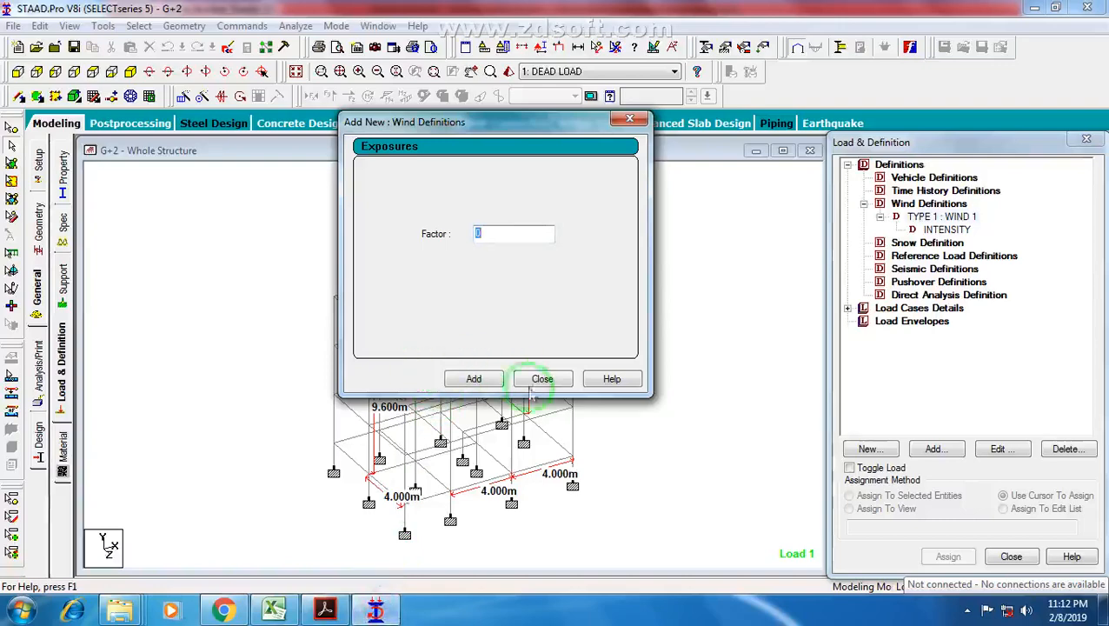
{"action": "left_click_drag", "start_coordinate": [489, 135], "coordinate": [639, 114]}
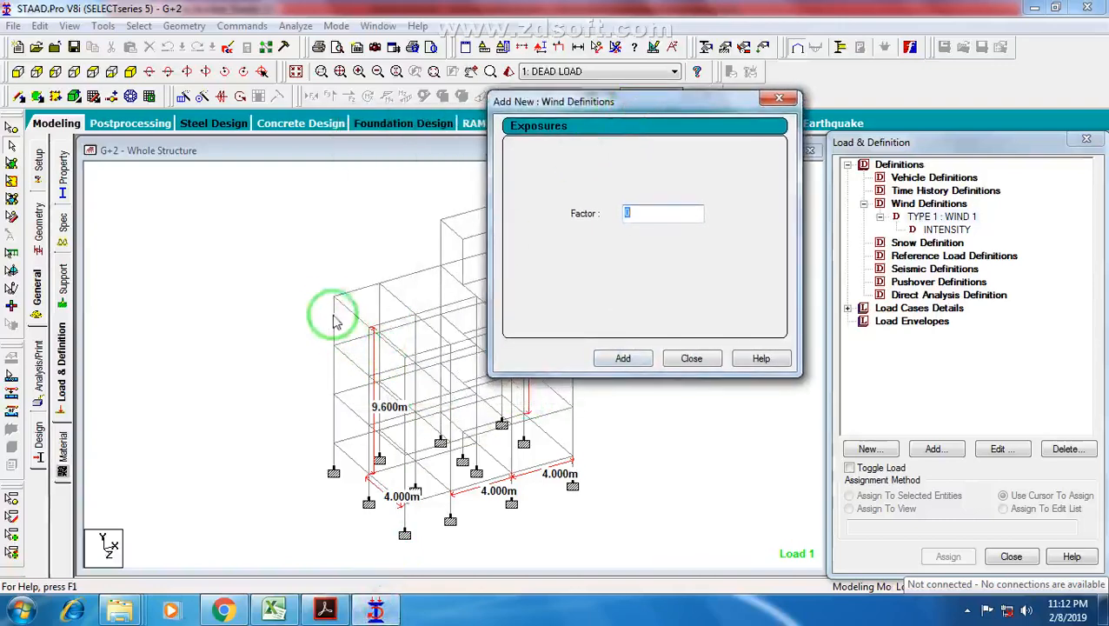
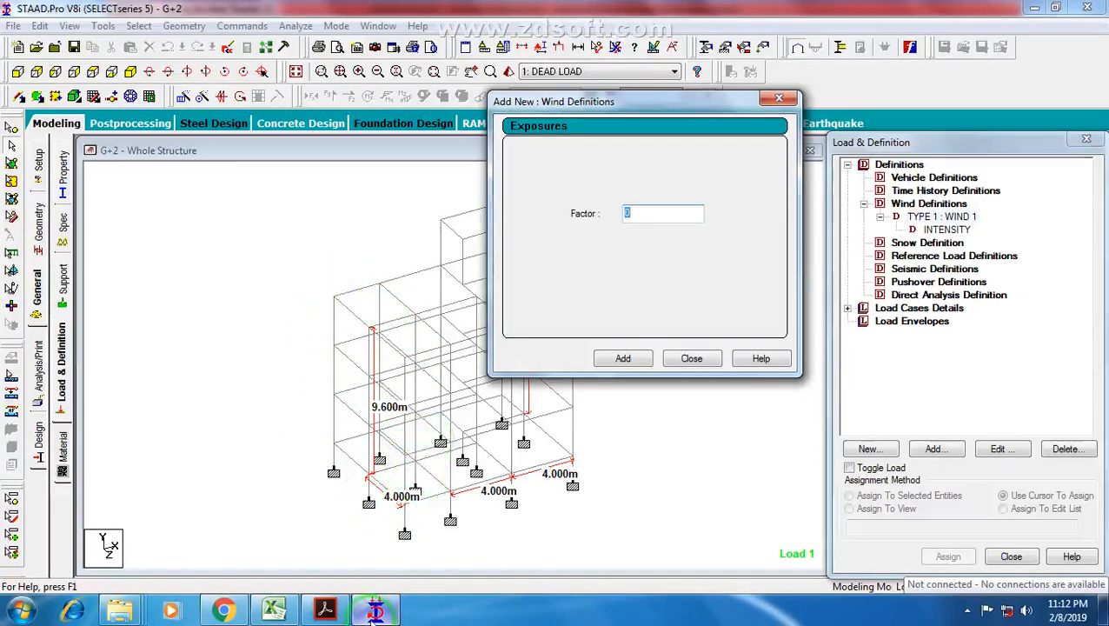
{"action": "left_click", "coordinate": [325, 611]}
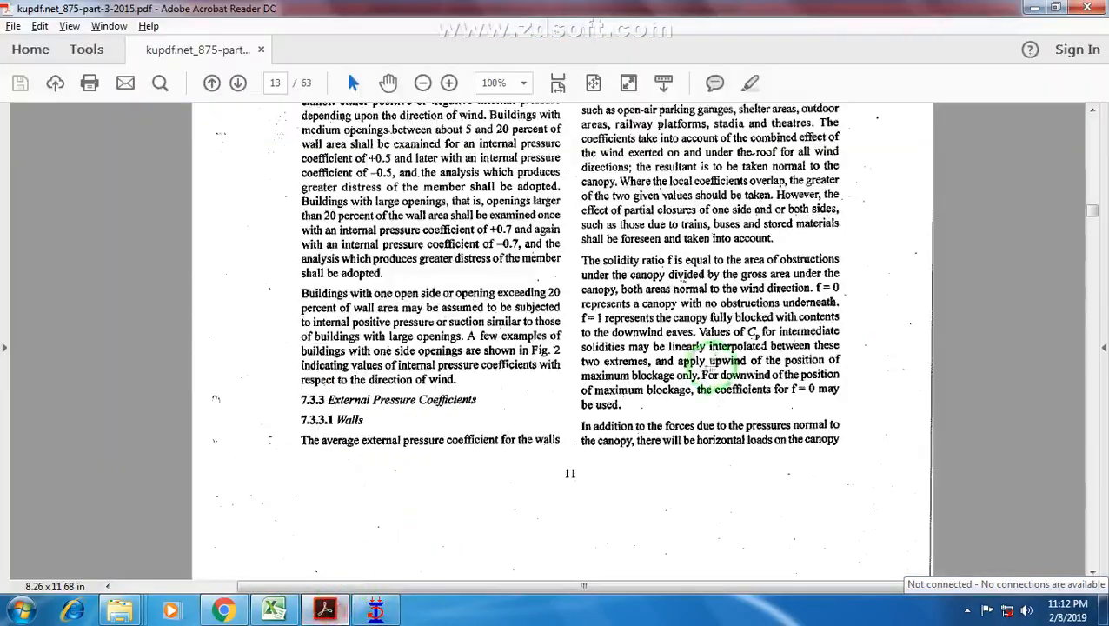
Return to STAAD.Pro, set the exposure factor to 0.95, and add the exposure to wind definition WIND 1.
{"action": "left_click", "coordinate": [376, 611]}
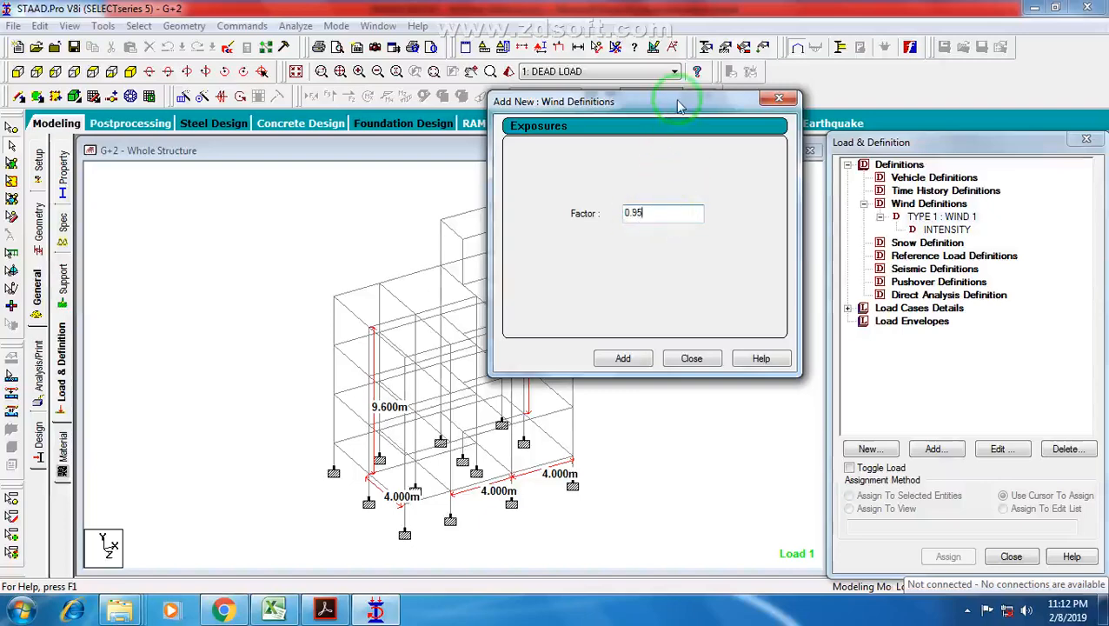
{"action": "left_click_drag", "start_coordinate": [681, 104], "coordinate": [784, 104]}
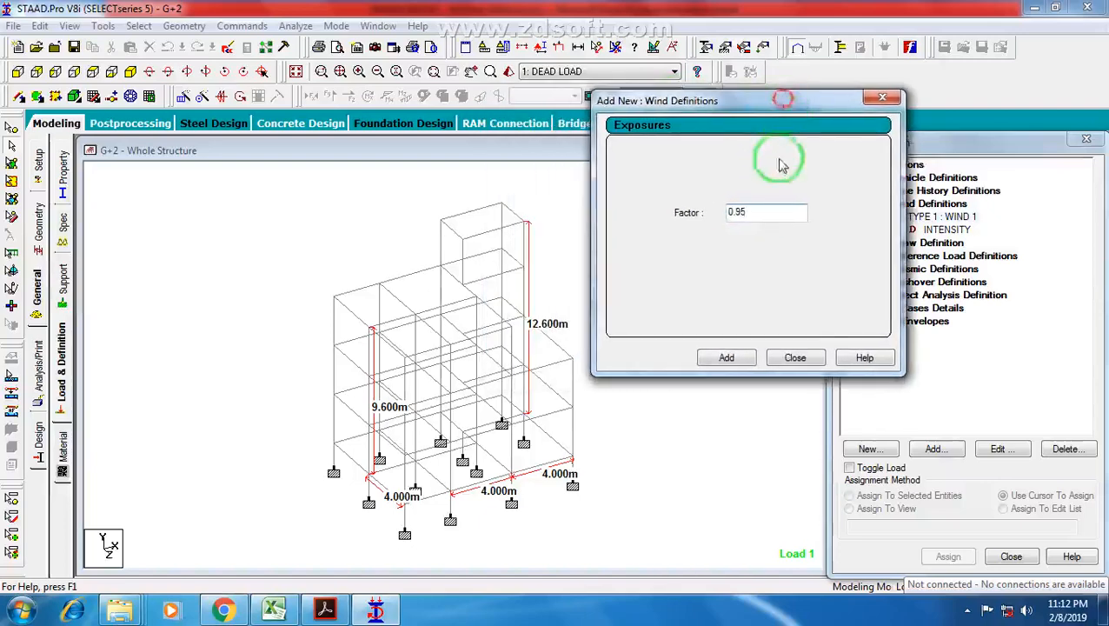
{"action": "double_click", "coordinate": [734, 211]}
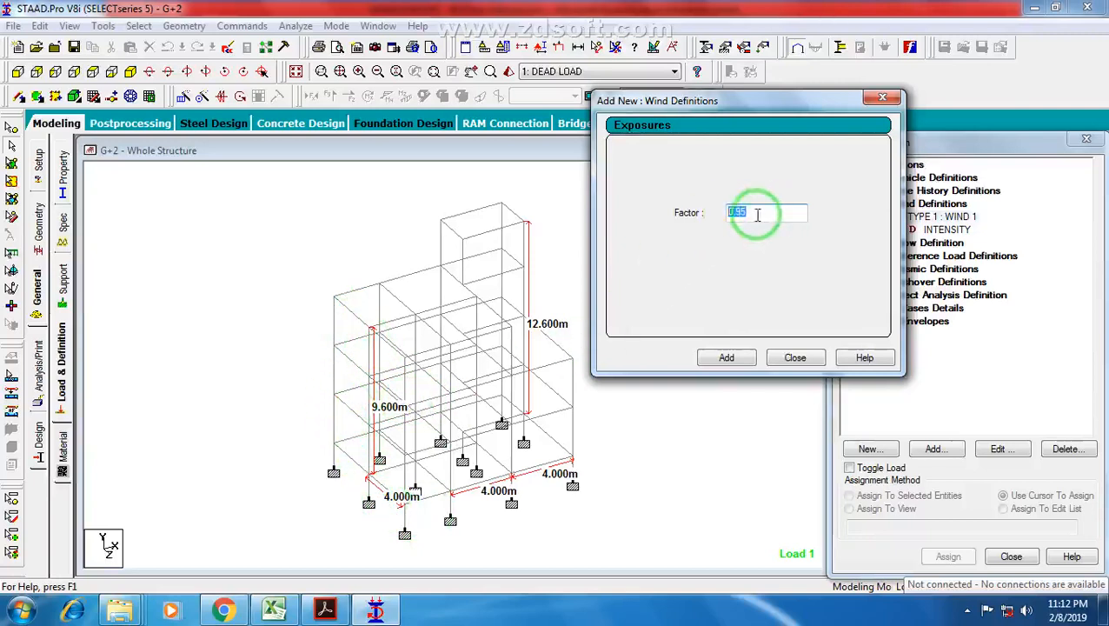
{"action": "left_click_drag", "start_coordinate": [730, 100], "coordinate": [775, 88]}
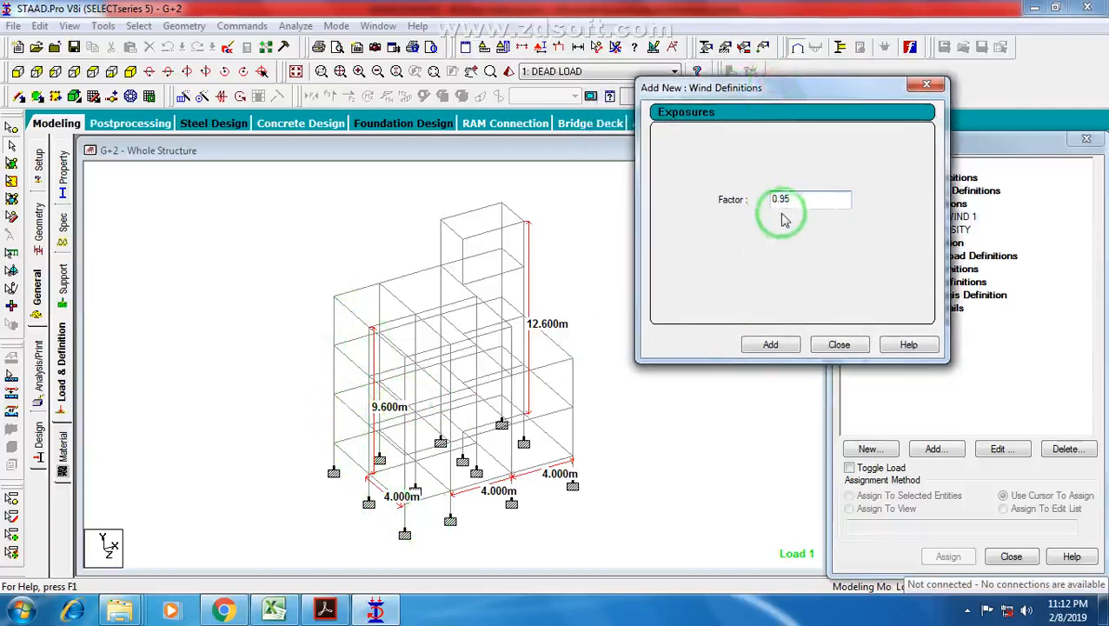
{"action": "mouse_move", "coordinate": [784, 199]}
{"action": "left_mouse_down"}
{"action": "mouse_move", "coordinate": [811, 198]}
{"action": "mouse_move", "coordinate": [780, 199]}
{"action": "mouse_move", "coordinate": [797, 198]}
{"action": "left_mouse_up"}
{"action": "type", "text": "5"}
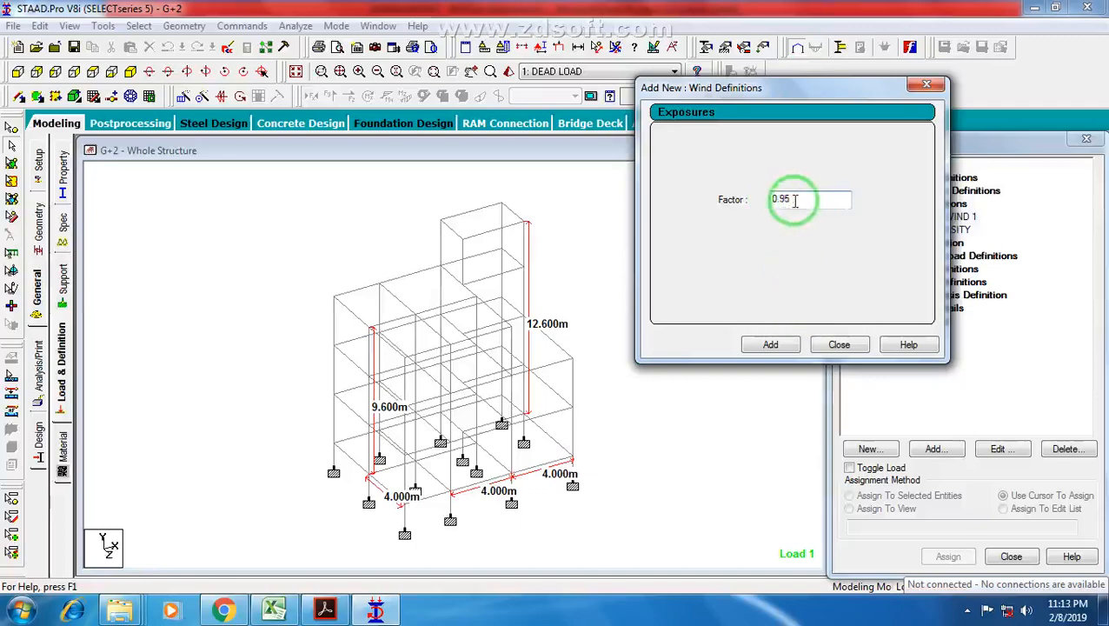
{"action": "left_click", "coordinate": [785, 347]}
{"action": "left_click", "coordinate": [832, 346]}
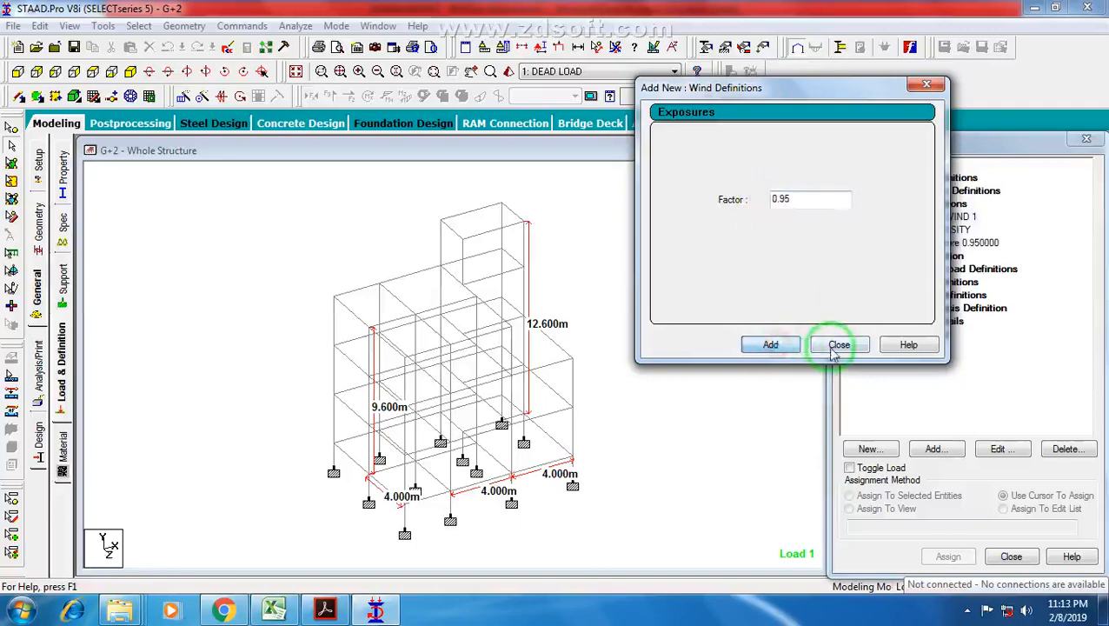
Assign the 0.95 exposure to the whole structure using Assign To View and confirm the assignment.
{"action": "left_click", "coordinate": [951, 369]}
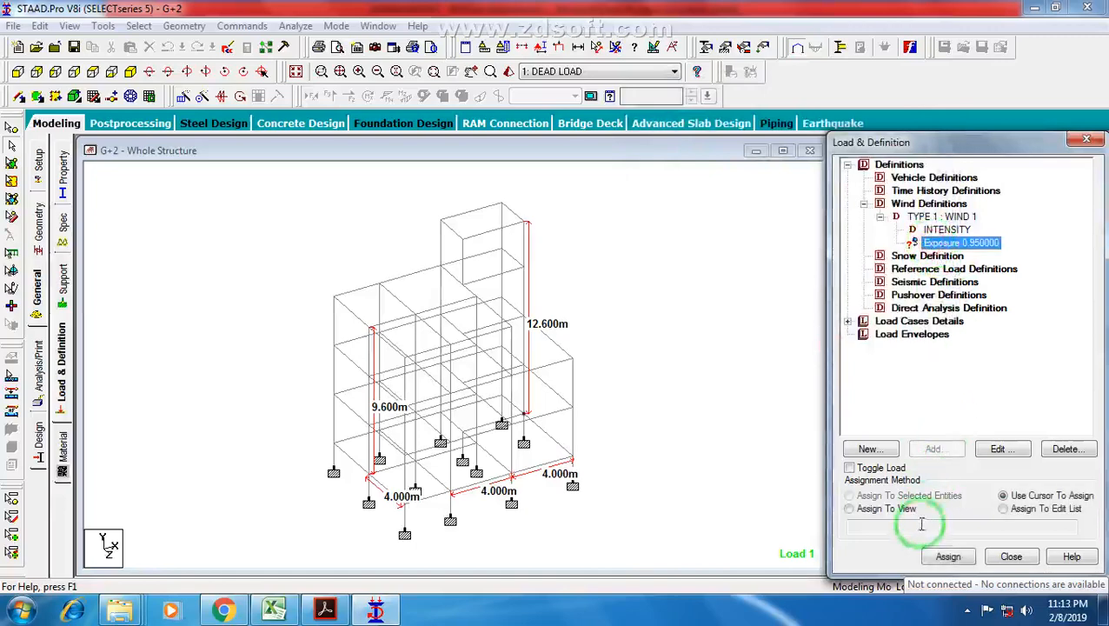
{"action": "left_click", "coordinate": [867, 509]}
{"action": "left_click", "coordinate": [947, 557]}
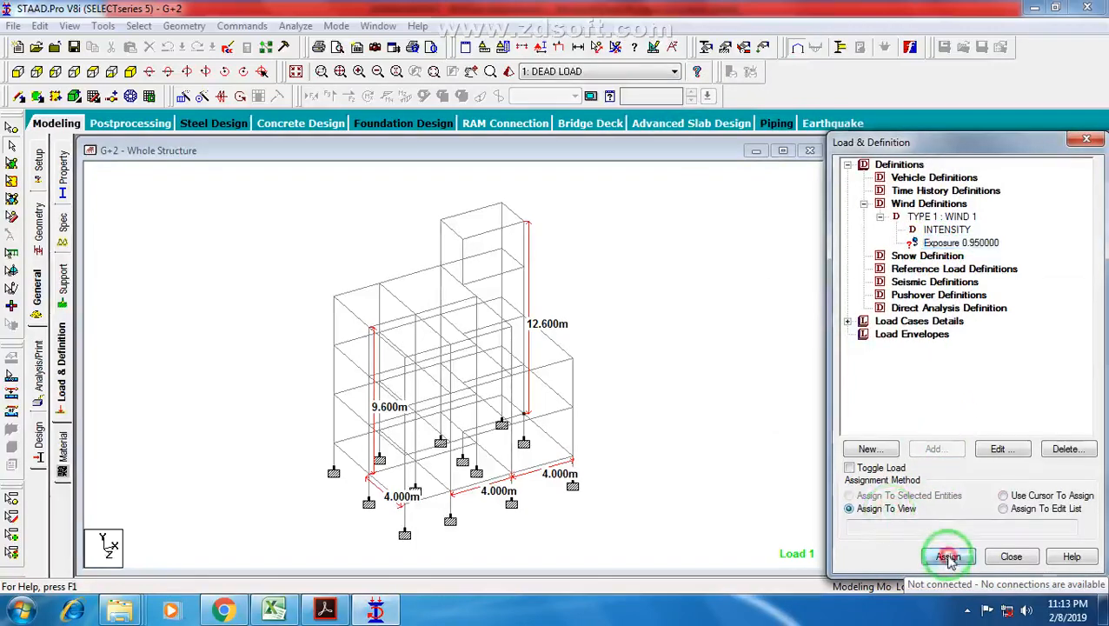
{"action": "left_click", "coordinate": [983, 397]}
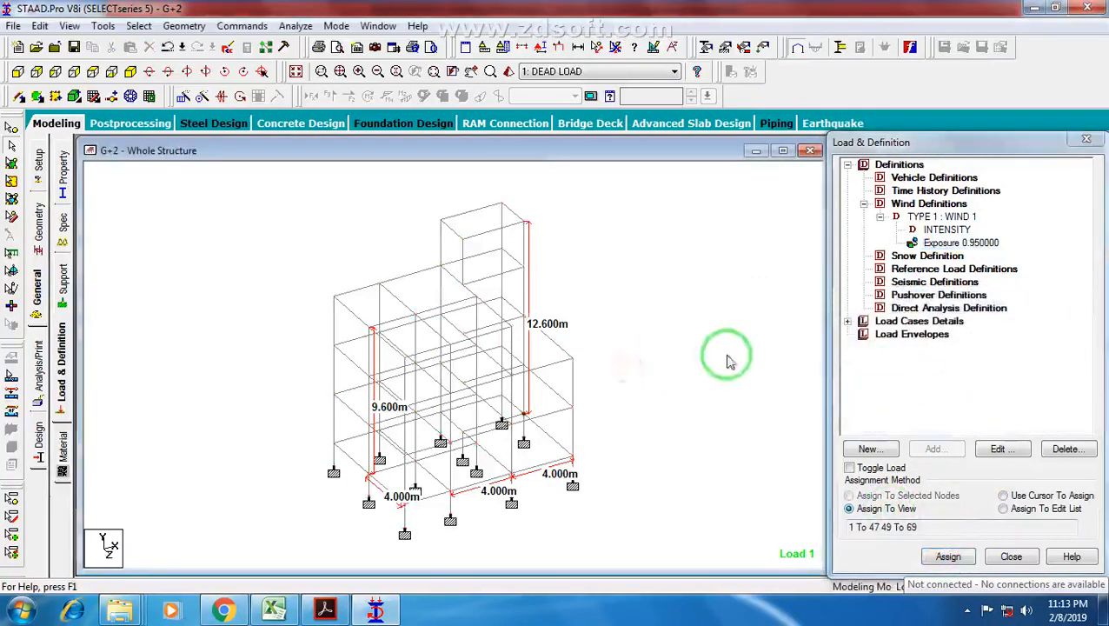
Collapse the wind and other definitions in the load tree and expand the Load Cases Details.
{"action": "left_click", "coordinate": [864, 203]}
{"action": "left_click", "coordinate": [847, 164]}
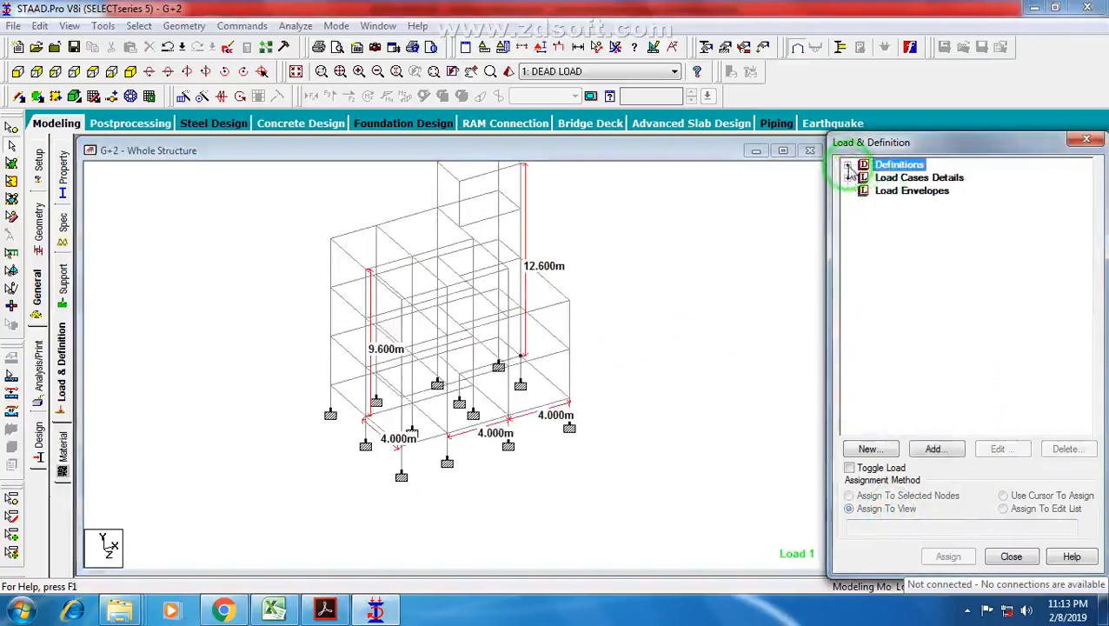
{"action": "left_click", "coordinate": [848, 165]}
{"action": "left_click", "coordinate": [848, 164]}
{"action": "left_click", "coordinate": [849, 177]}
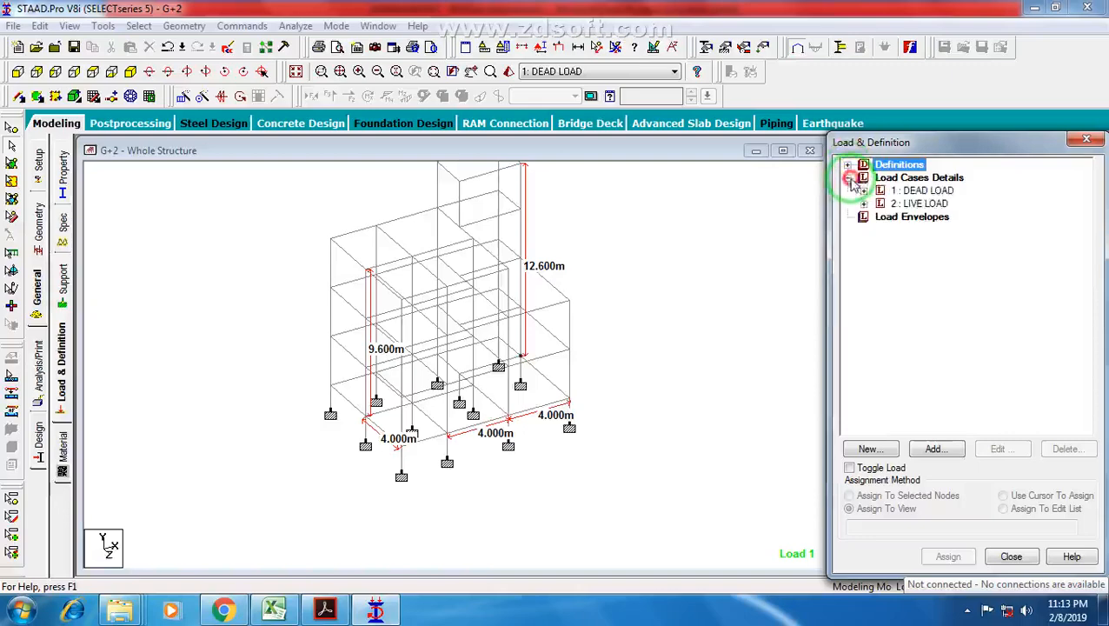
Add primary load case 3 with loading type Wind and the title WX.
{"action": "left_click", "coordinate": [919, 177]}
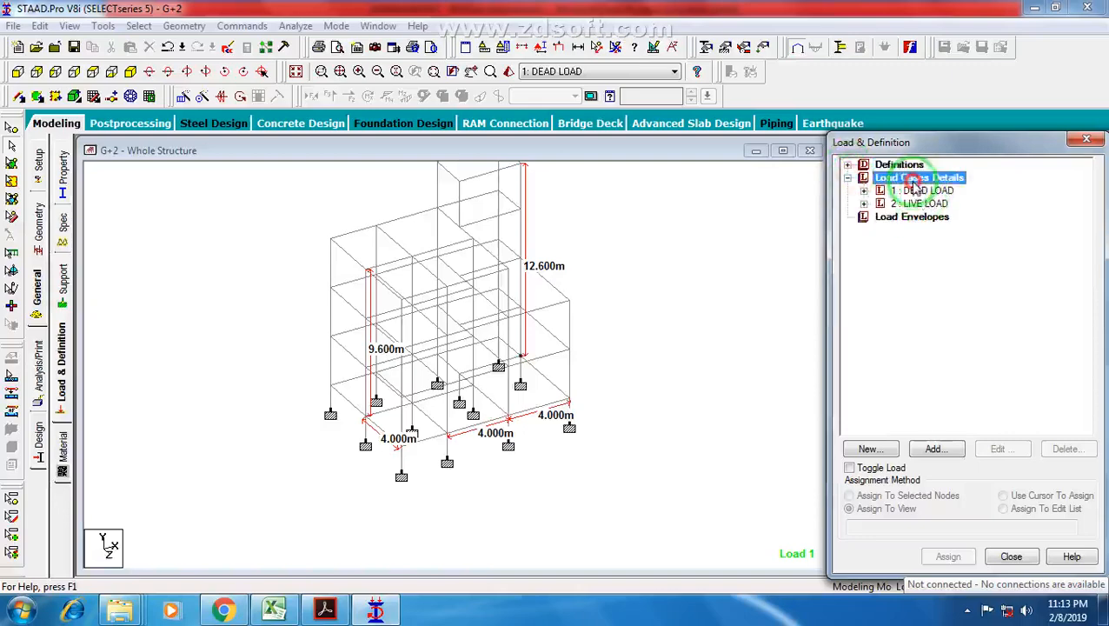
{"action": "left_click", "coordinate": [935, 448]}
{"action": "left_click", "coordinate": [644, 211]}
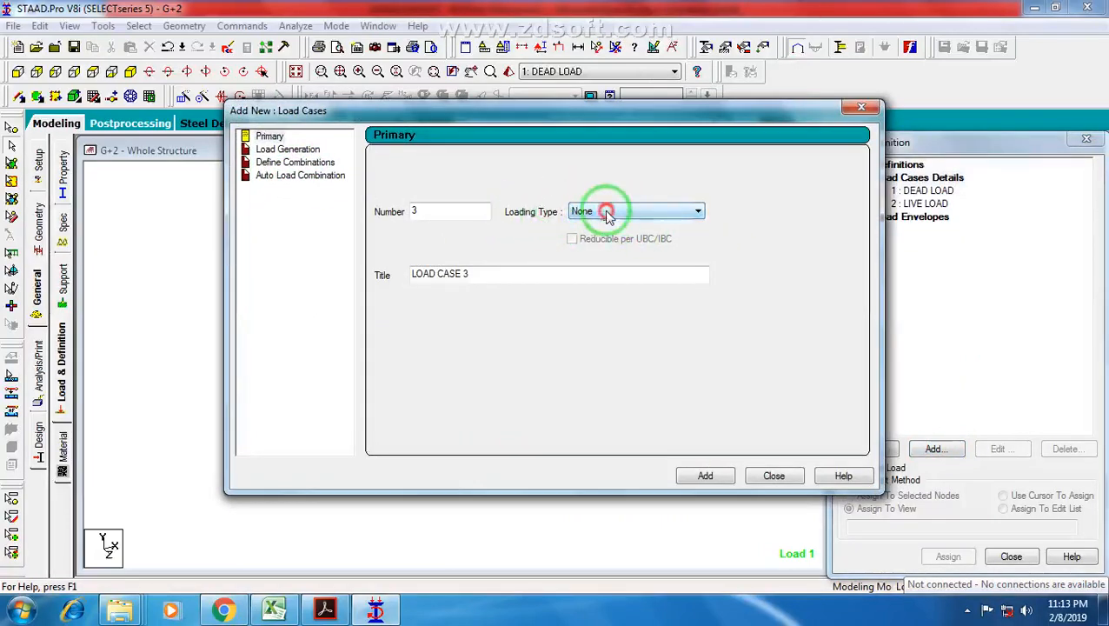
{"action": "left_click", "coordinate": [608, 214]}
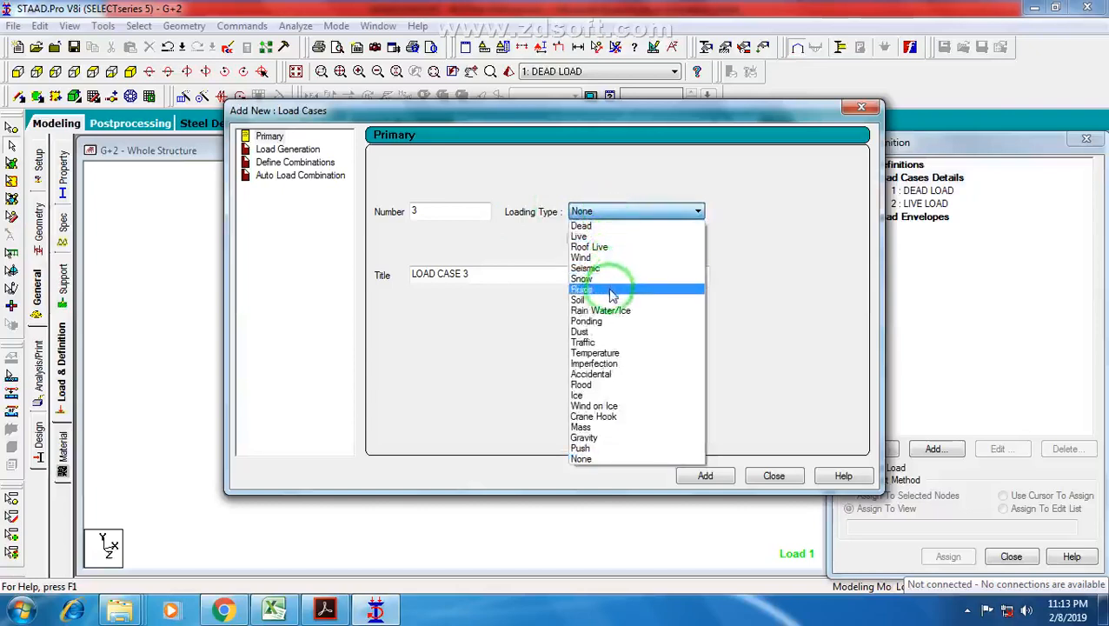
{"action": "left_click", "coordinate": [587, 257]}
{"action": "left_click_drag", "start_coordinate": [581, 273], "coordinate": [348, 258]}
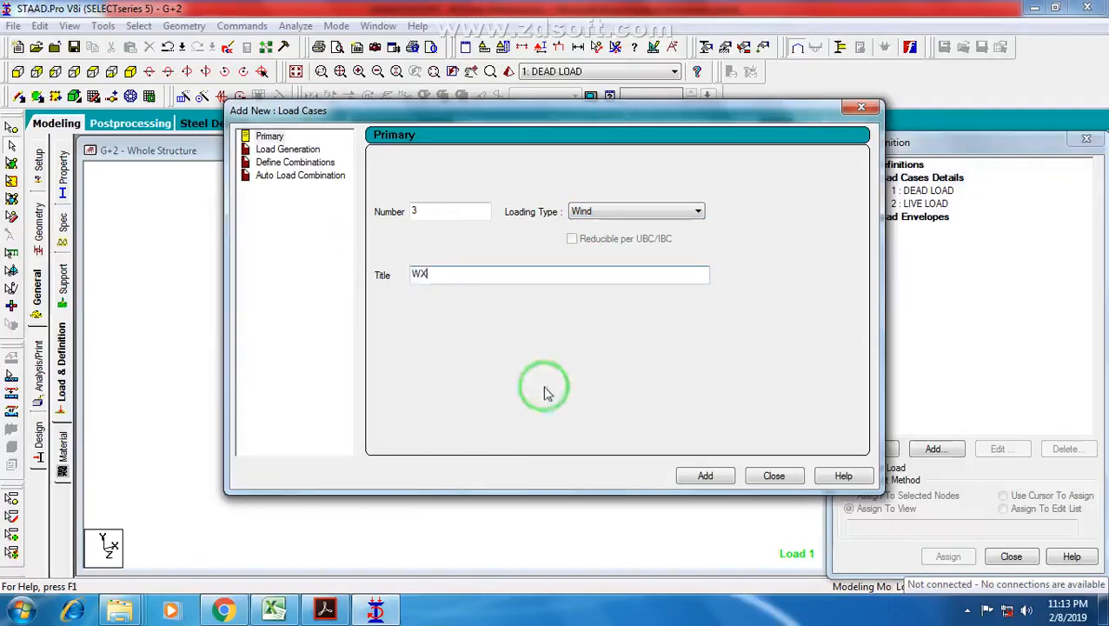
{"action": "left_click", "coordinate": [709, 476]}
{"action": "left_click", "coordinate": [774, 475]}
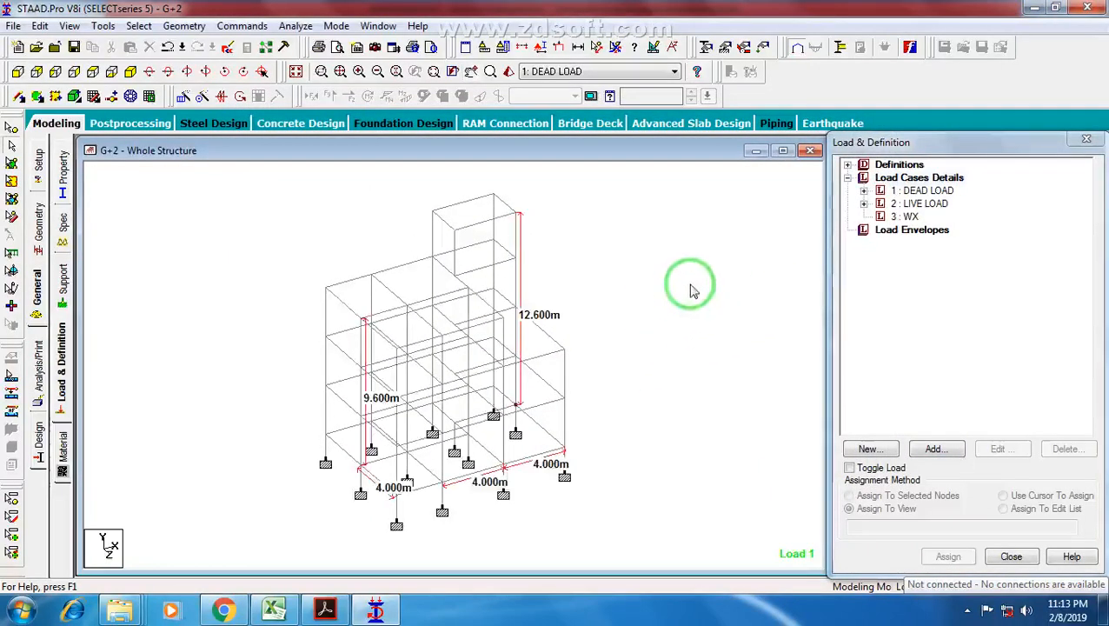
Start a new Wind Load item for load case WX and decline the auto save.
{"action": "left_click", "coordinate": [908, 217]}
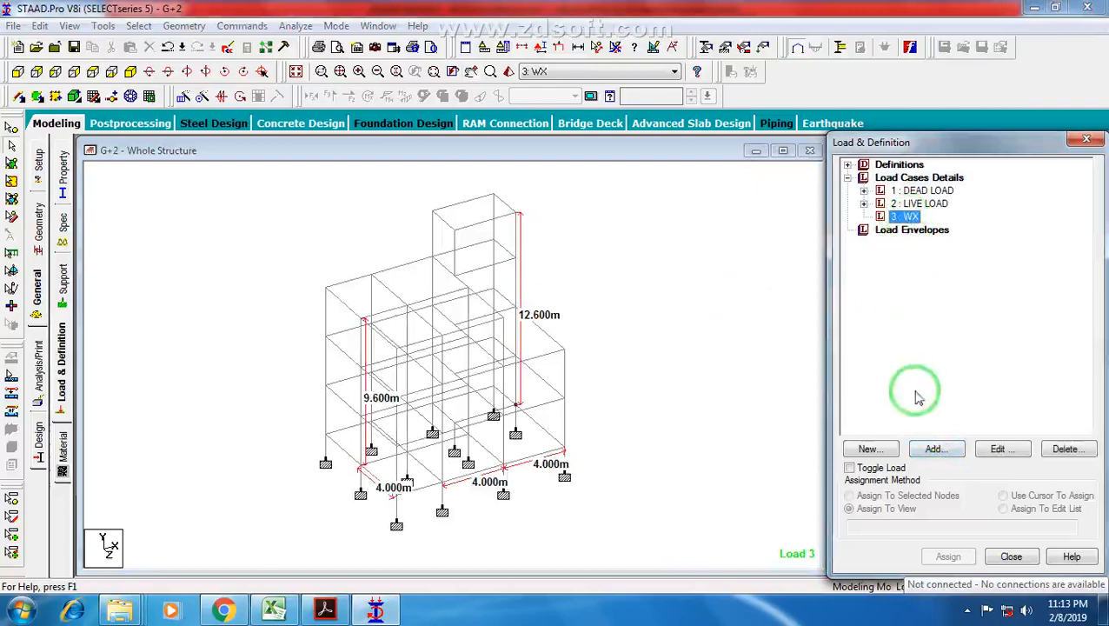
{"action": "left_click", "coordinate": [935, 449]}
{"action": "left_click_drag", "start_coordinate": [314, 43], "coordinate": [284, 42]}
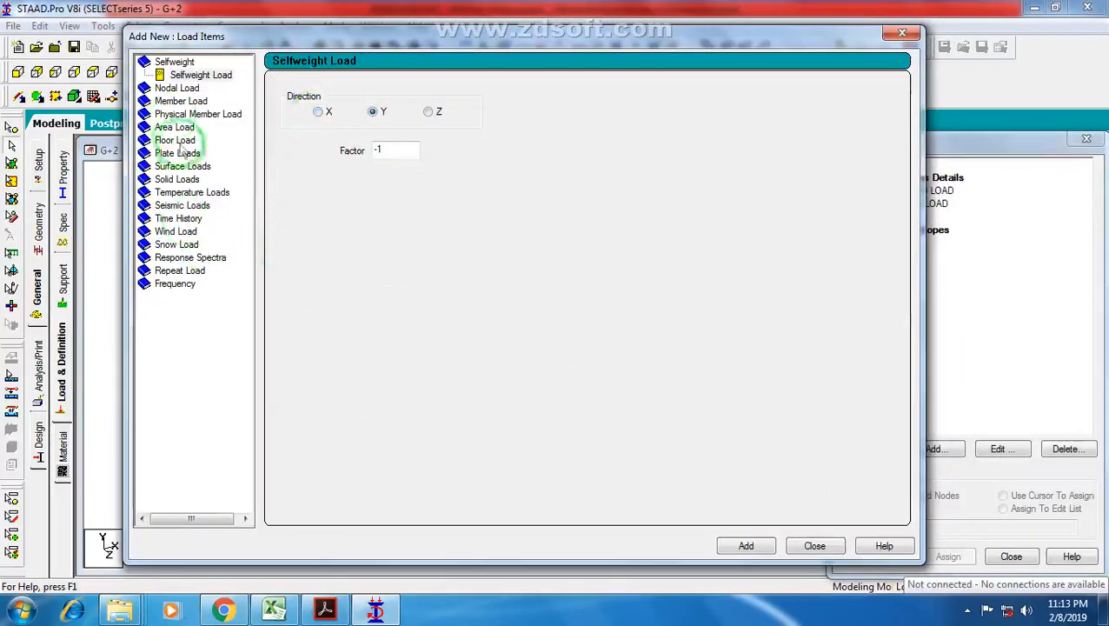
{"action": "left_click", "coordinate": [175, 231]}
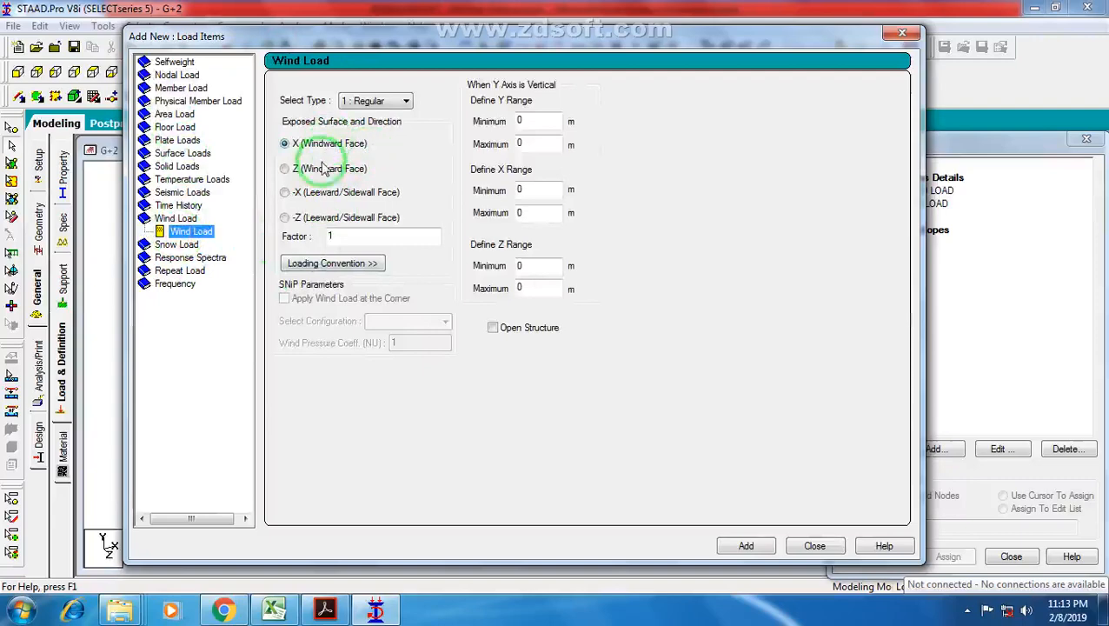
{"action": "left_click_drag", "start_coordinate": [343, 43], "coordinate": [234, 37]}
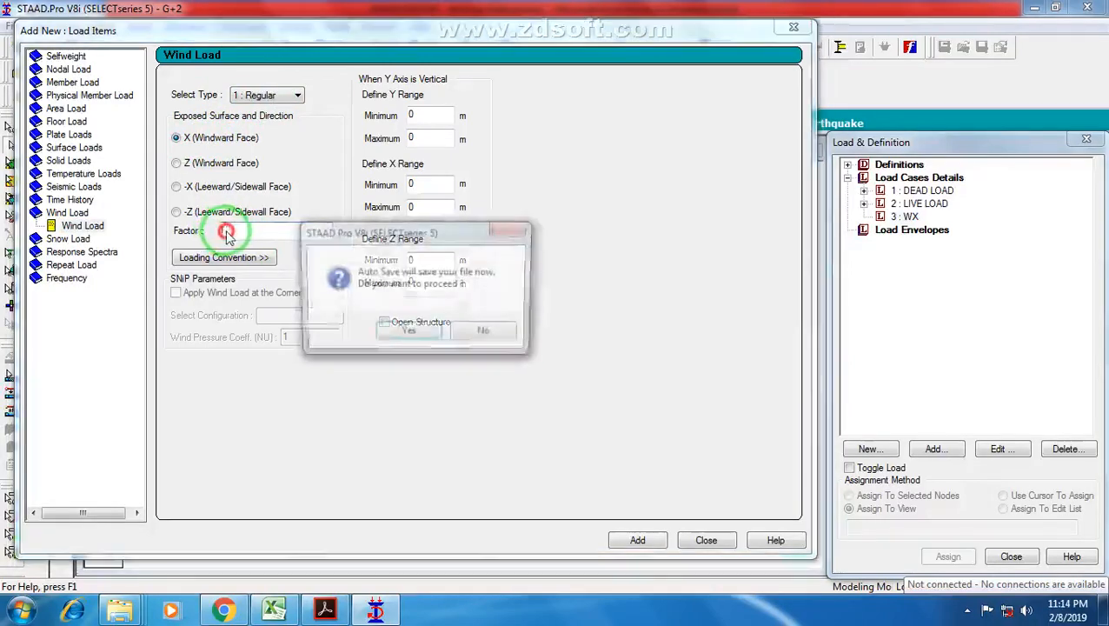
{"action": "left_click", "coordinate": [484, 329]}
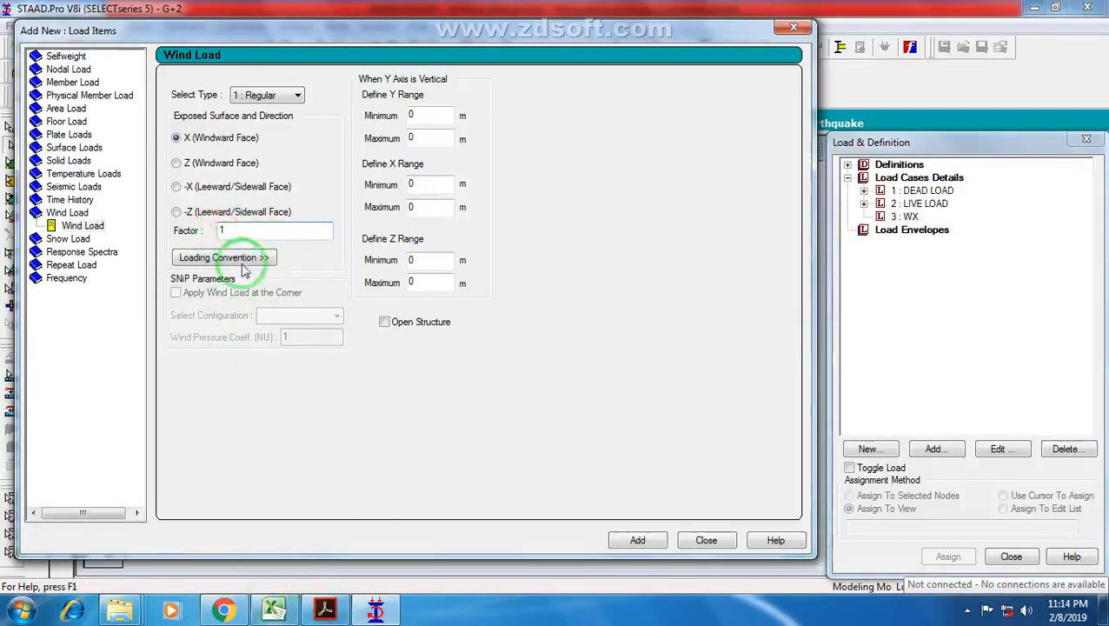
Review the Excel wind pressure calculation and find Table 5 of wall external pressure coefficients in the IS 875 (Part 3) PDF.
{"action": "left_click", "coordinate": [275, 611]}
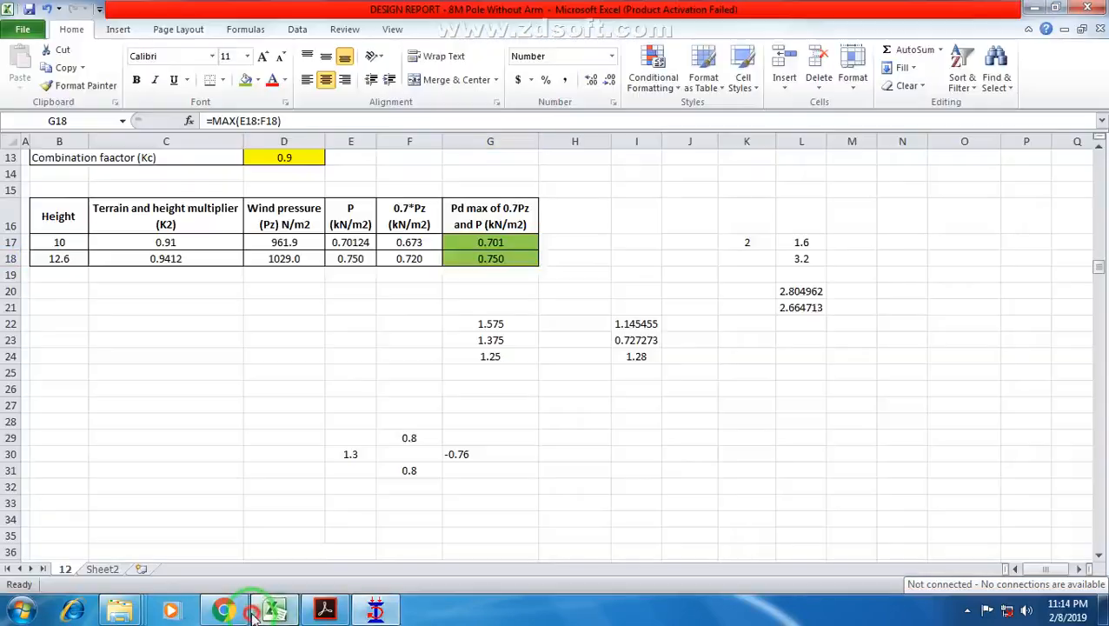
{"action": "scroll", "coordinate": [446, 362], "scroll_direction": "up", "scroll_amount": 3}
{"action": "scroll", "coordinate": [446, 362], "scroll_direction": "up", "scroll_amount": 1}
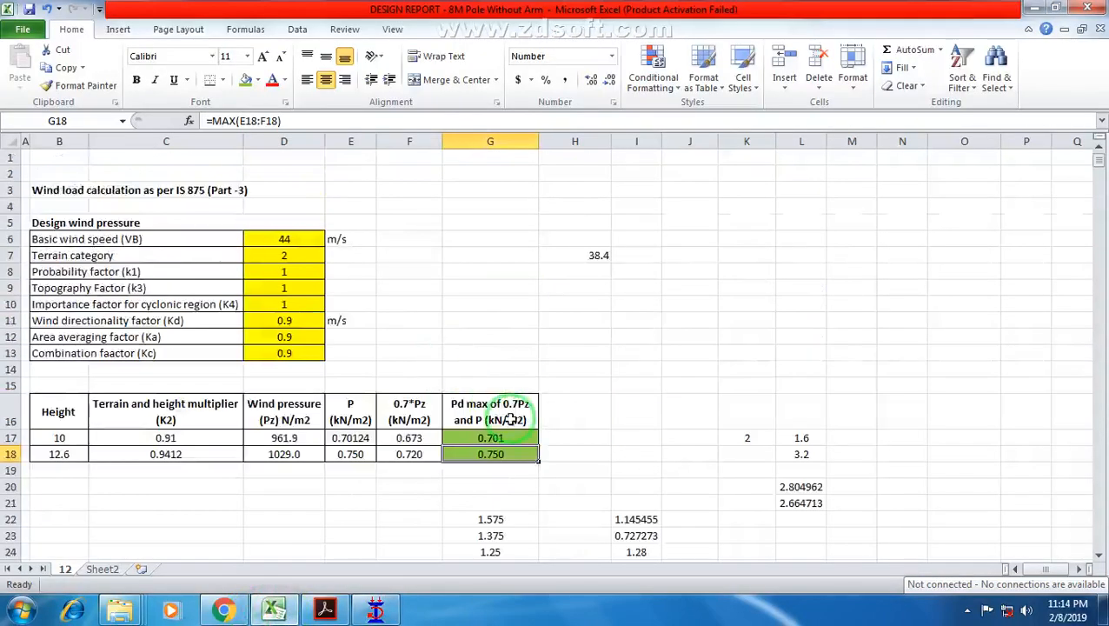
{"action": "left_click", "coordinate": [325, 611]}
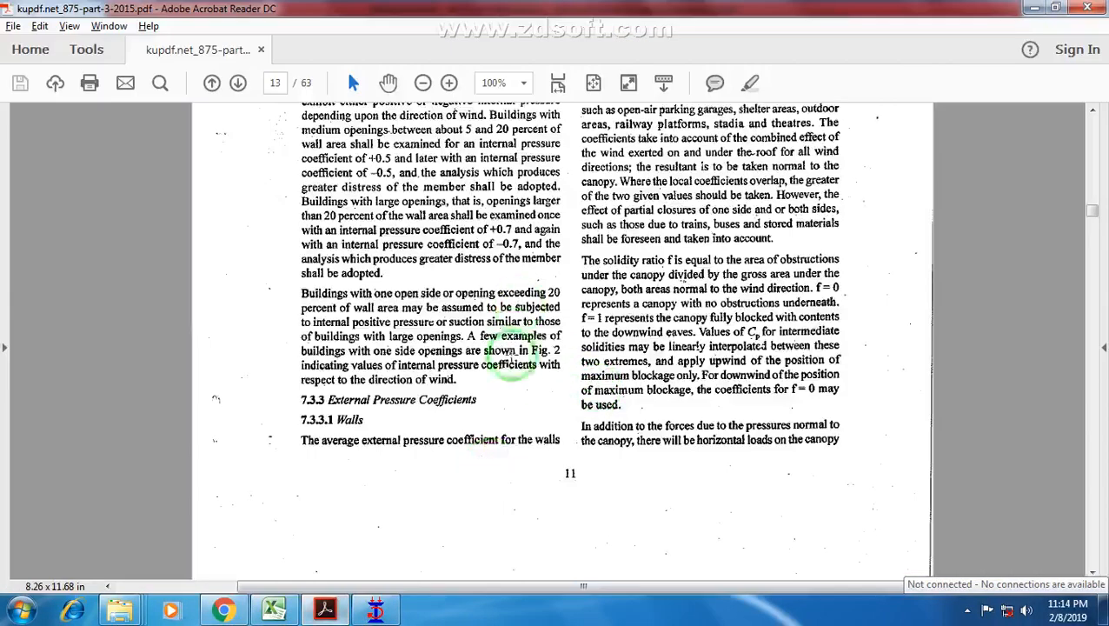
{"action": "scroll", "coordinate": [513, 356], "scroll_direction": "up", "scroll_amount": 3}
{"action": "scroll", "coordinate": [513, 359], "scroll_direction": "down", "scroll_amount": 15}
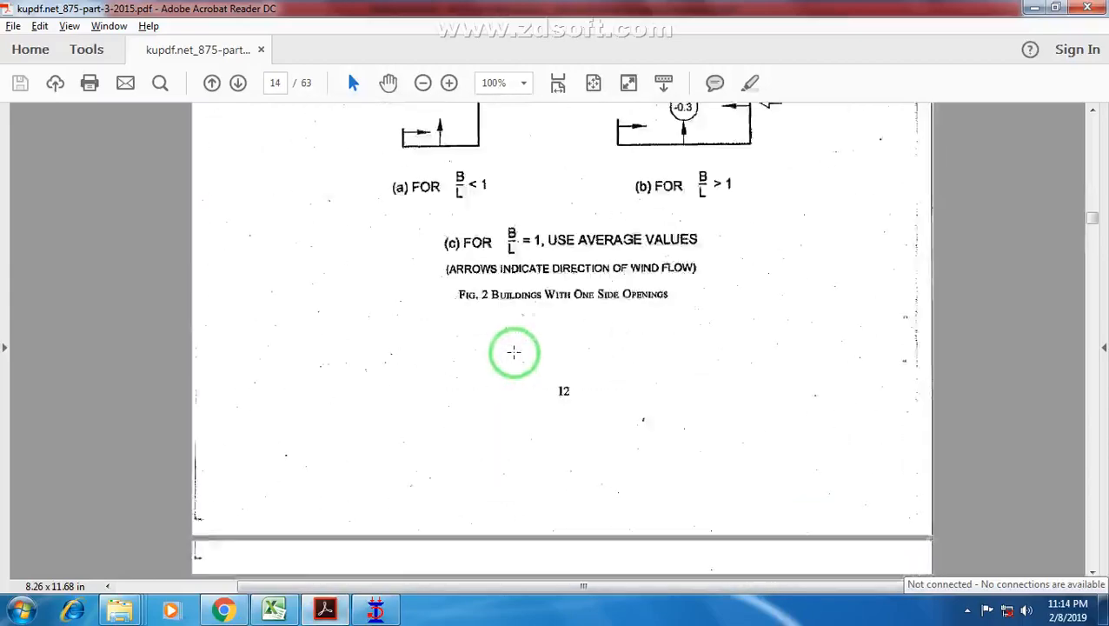
{"action": "scroll", "coordinate": [513, 352], "scroll_direction": "down", "scroll_amount": 8}
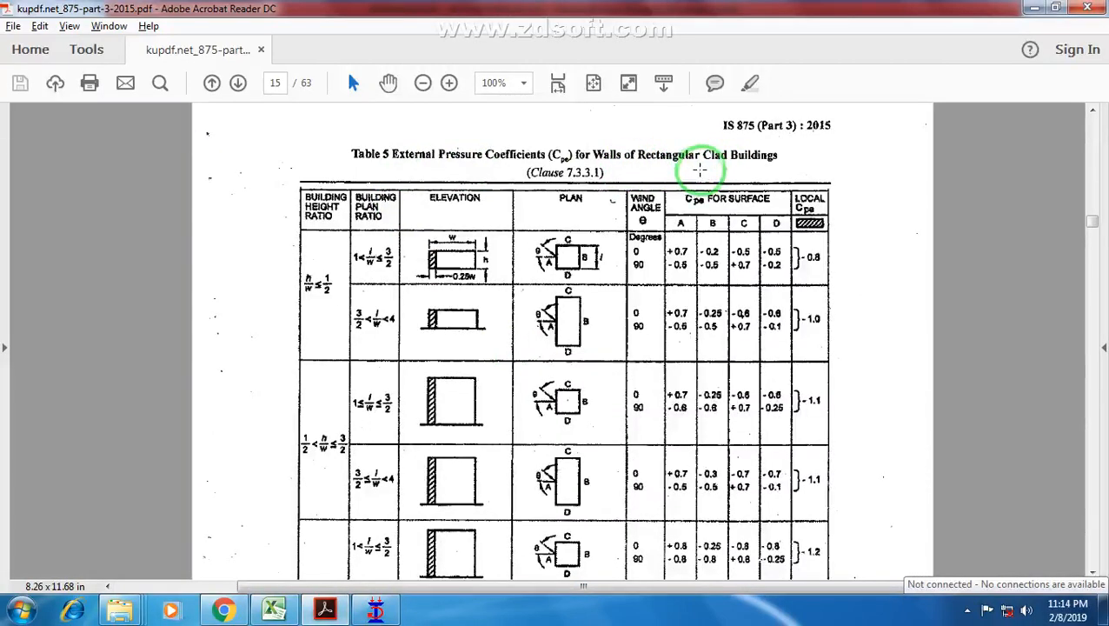
Return to STAAD.Pro and move the load items dialog aside to uncover the structure's dimensions.
{"action": "left_click", "coordinate": [375, 610]}
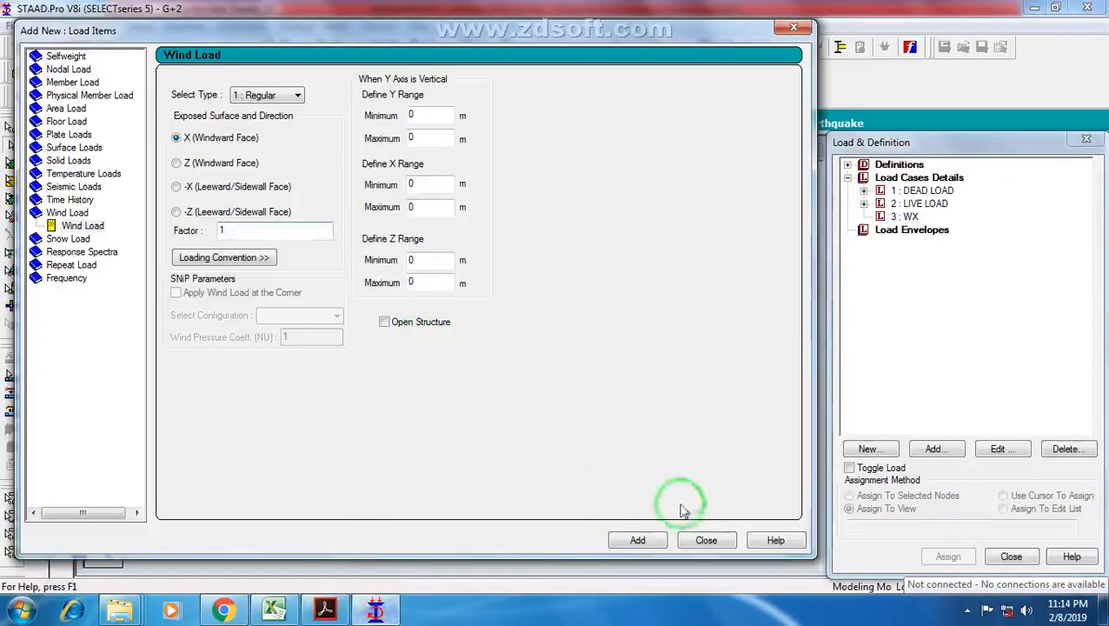
{"action": "left_click_drag", "start_coordinate": [398, 52], "coordinate": [758, 61]}
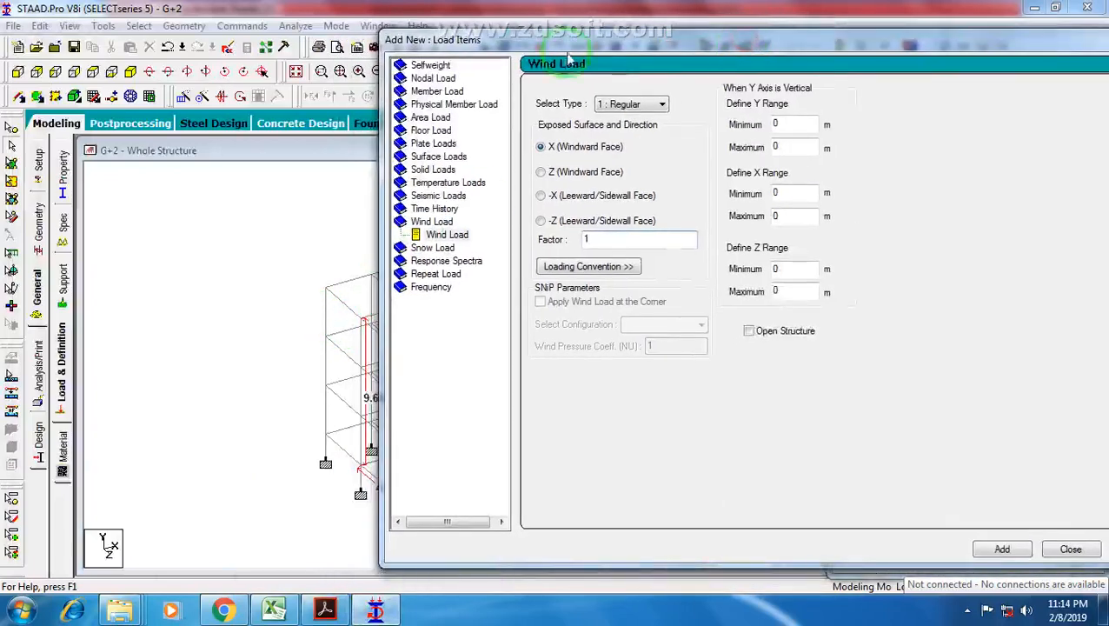
Move the load items dialog aside, switch to the IS 875 Part 3 PDF in Acrobat Reader and review Table 5's height and plan ratio columns.
{"action": "left_click_drag", "start_coordinate": [541, 48], "coordinate": [764, 52]}
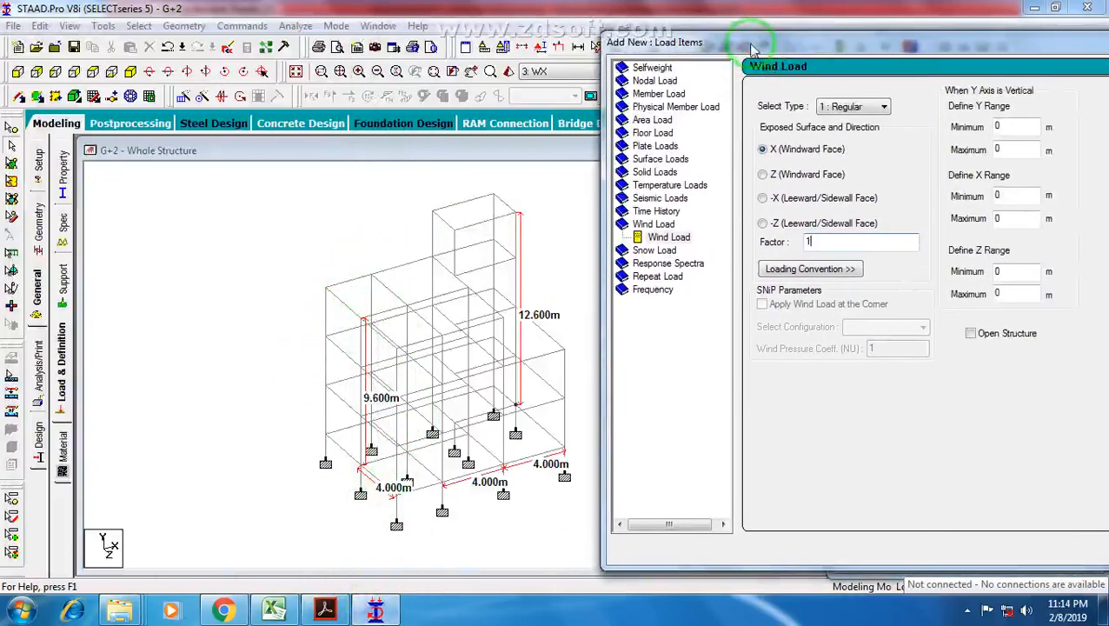
{"action": "left_click_drag", "start_coordinate": [747, 44], "coordinate": [203, 14]}
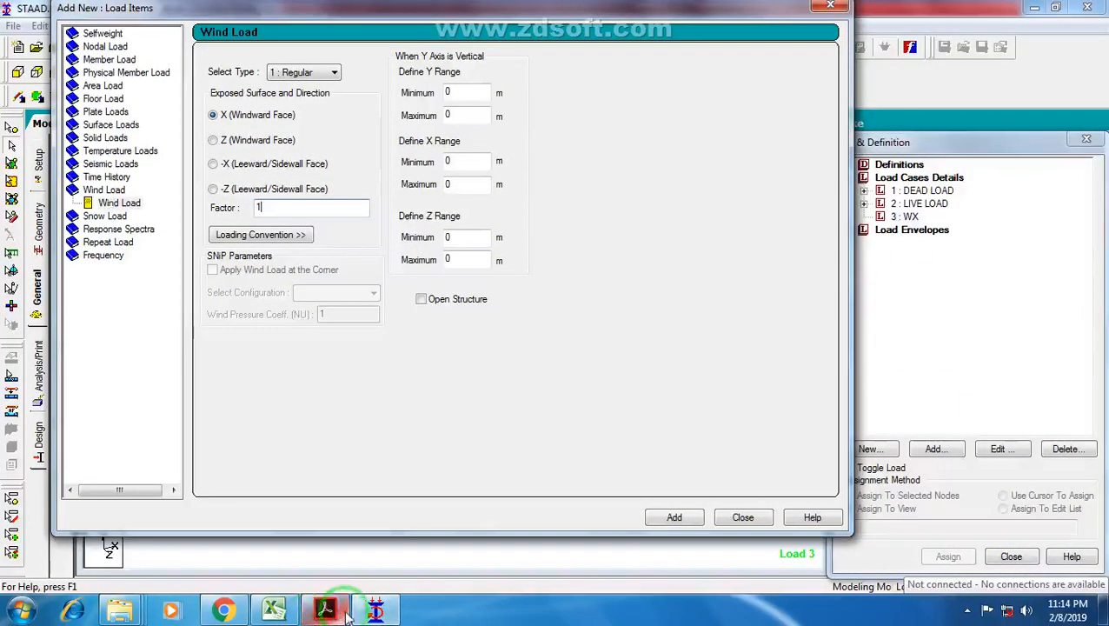
{"action": "left_click", "coordinate": [346, 611]}
{"action": "scroll", "coordinate": [361, 355], "scroll_direction": "down", "scroll_amount": 2}
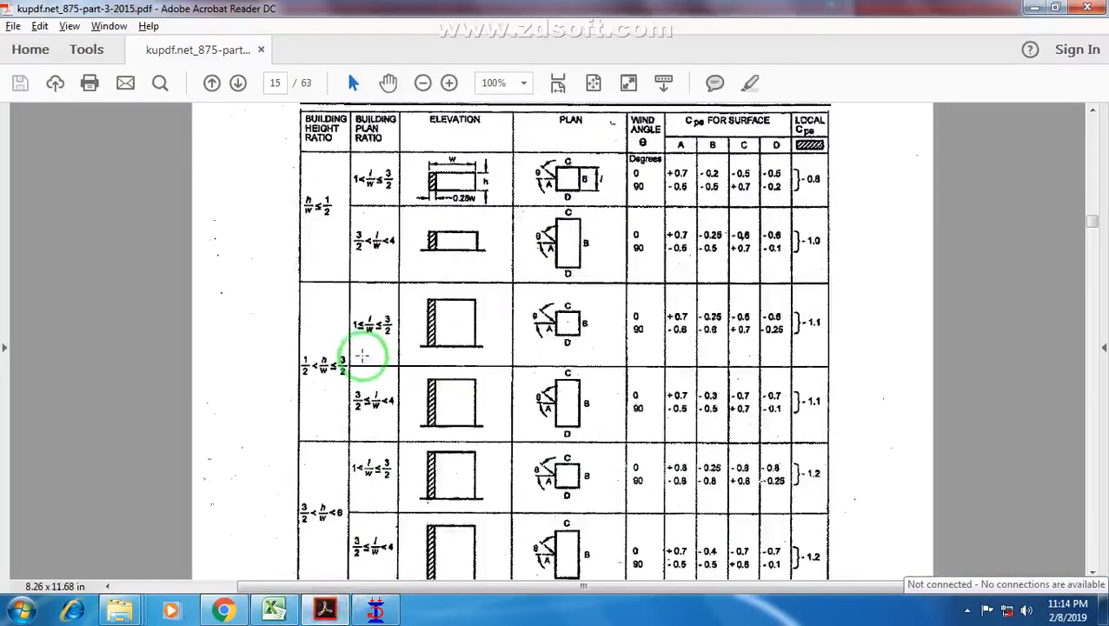
{"action": "scroll", "coordinate": [321, 374], "scroll_direction": "up", "scroll_amount": 1}
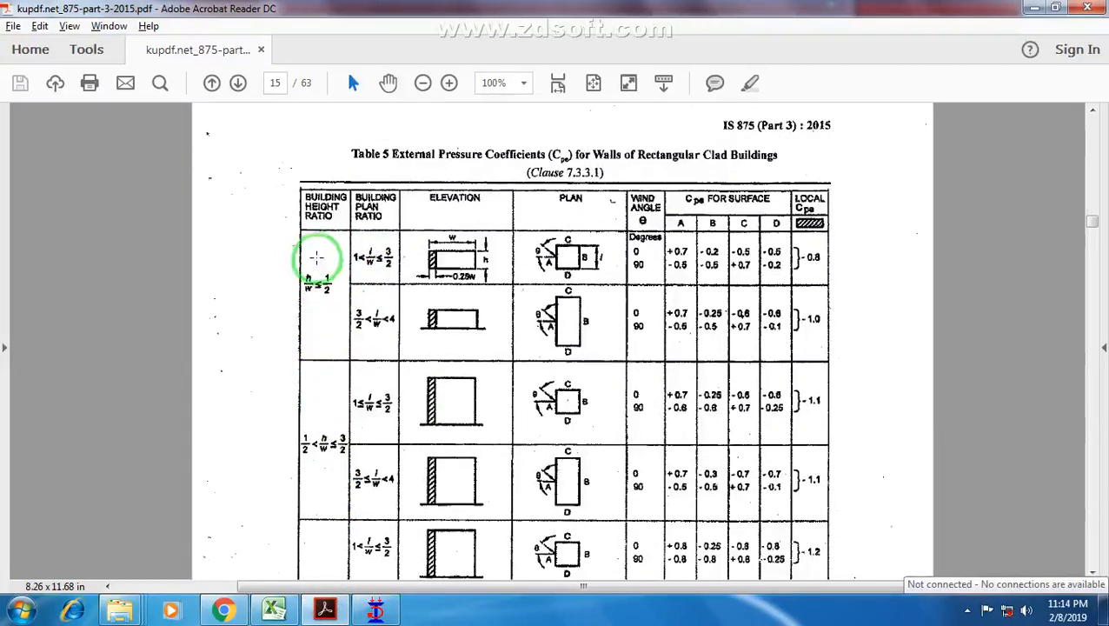
{"action": "scroll", "coordinate": [327, 295], "scroll_direction": "up", "scroll_amount": 1}
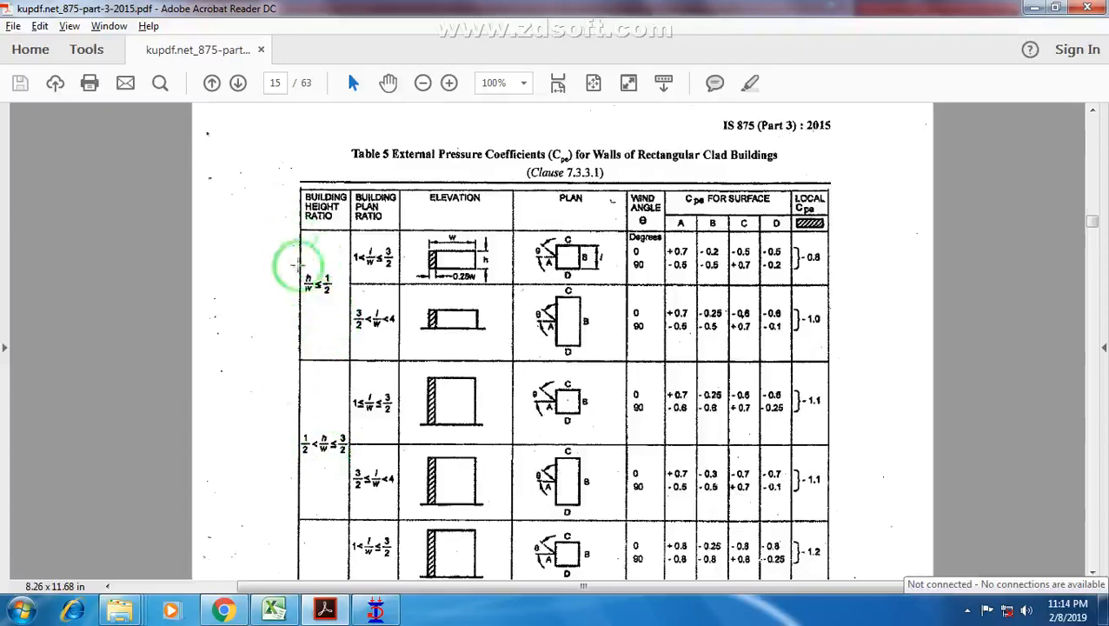
Switch to the wind load calculation sheet in Excel and inspect the height-to-width ratio formula in cell G22.
{"action": "left_click", "coordinate": [275, 610]}
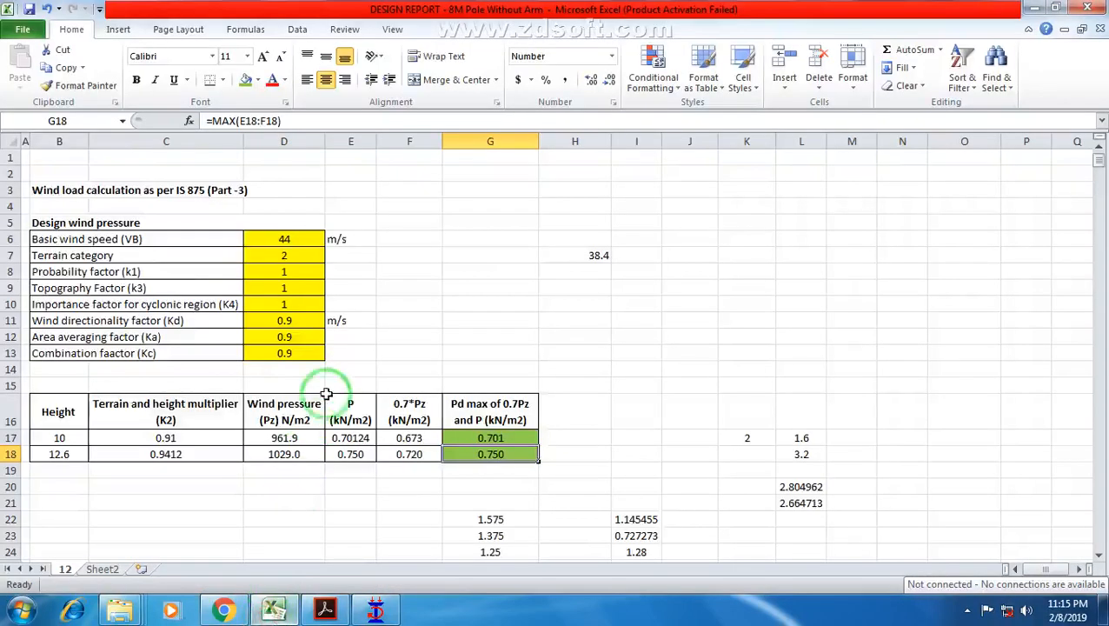
{"action": "scroll", "coordinate": [498, 469], "scroll_direction": "down", "scroll_amount": 3}
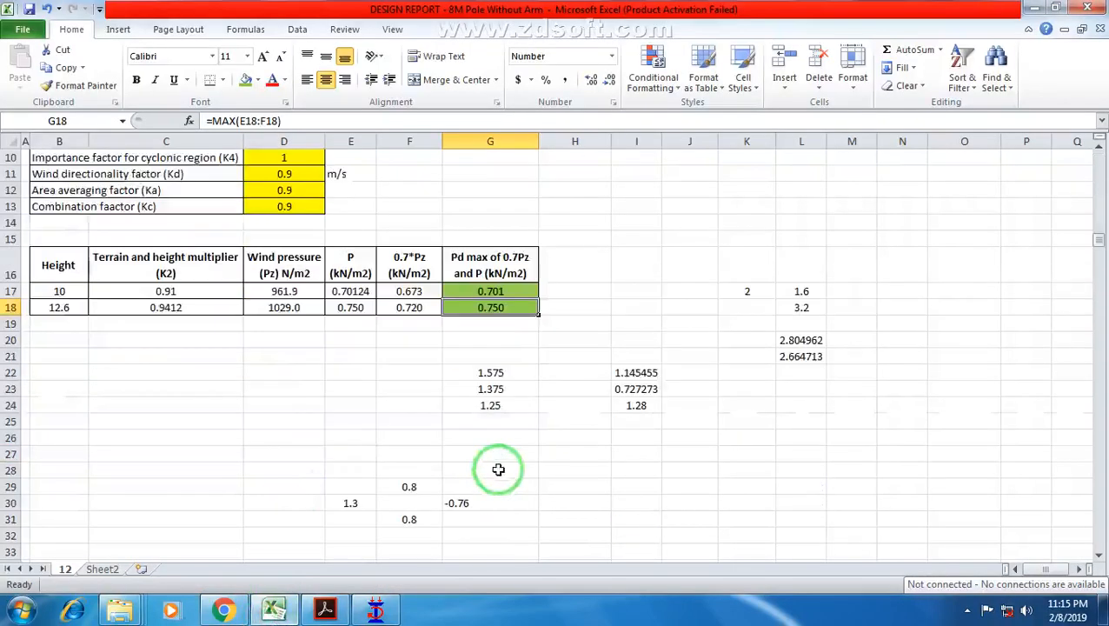
{"action": "left_click", "coordinate": [492, 372]}
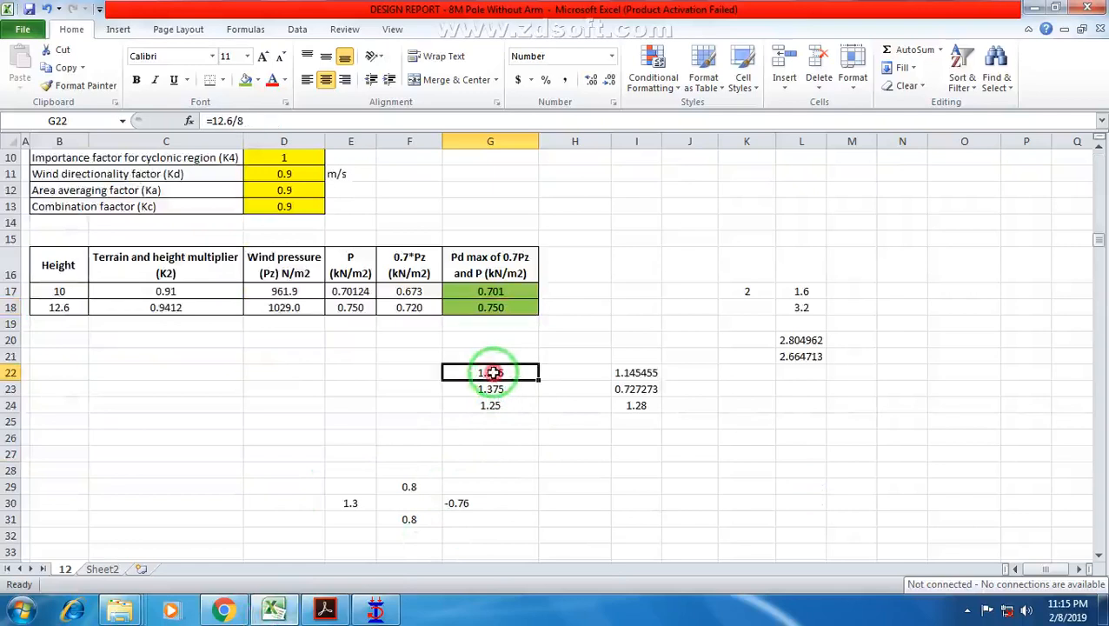
{"action": "left_click_drag", "start_coordinate": [218, 118], "coordinate": [246, 122]}
{"action": "left_click", "coordinate": [237, 120]}
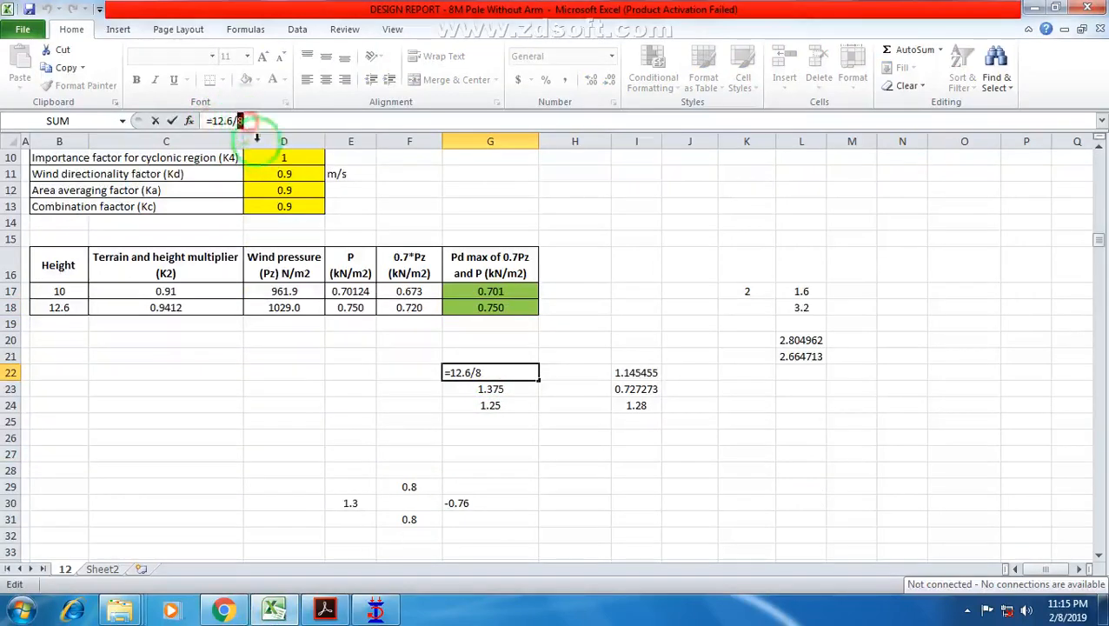
Switch to STAAD.Pro, close the load items dialog and dimension the full width and length of the frame's base node to node.
{"action": "left_click", "coordinate": [375, 610]}
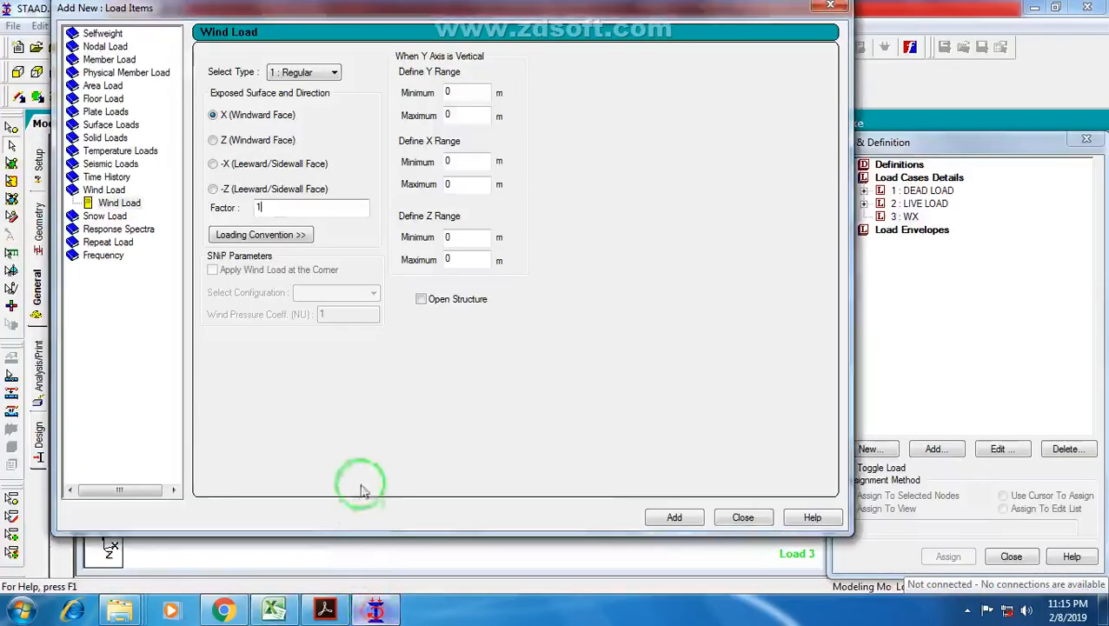
{"action": "left_click", "coordinate": [740, 520]}
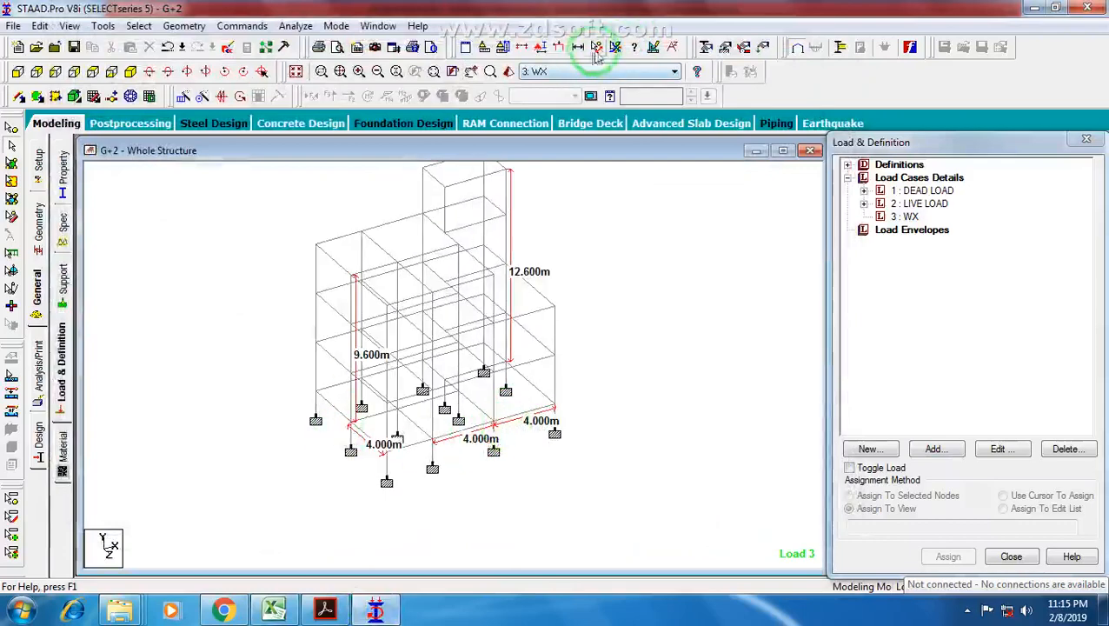
{"action": "left_click", "coordinate": [596, 48]}
{"action": "left_click", "coordinate": [314, 393]}
{"action": "left_click", "coordinate": [384, 454]}
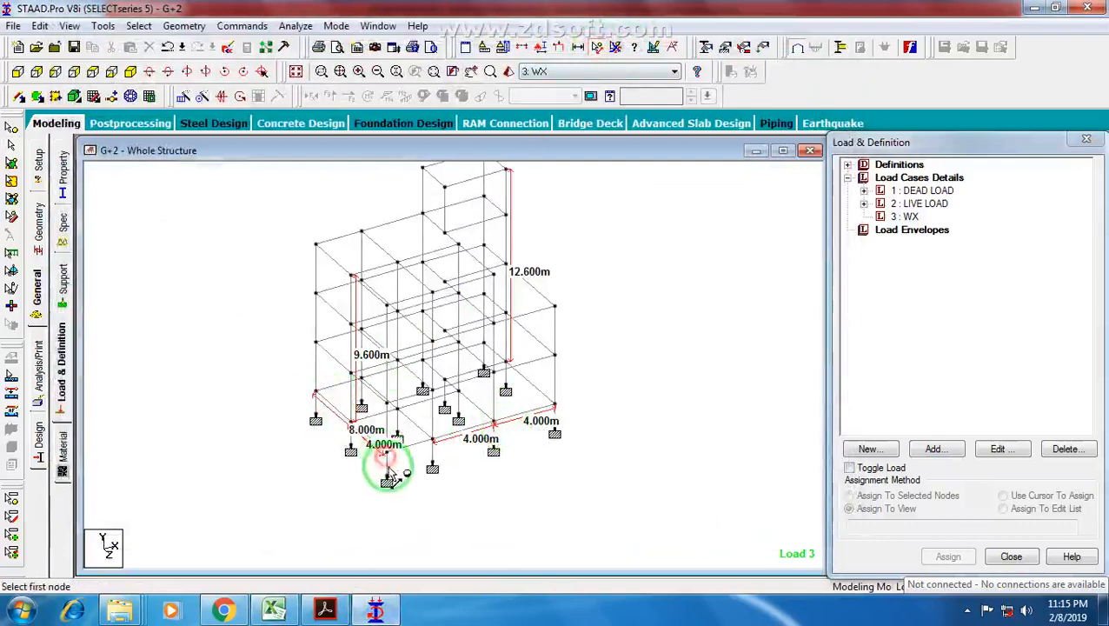
{"action": "left_click", "coordinate": [386, 454]}
{"action": "left_click", "coordinate": [554, 407]}
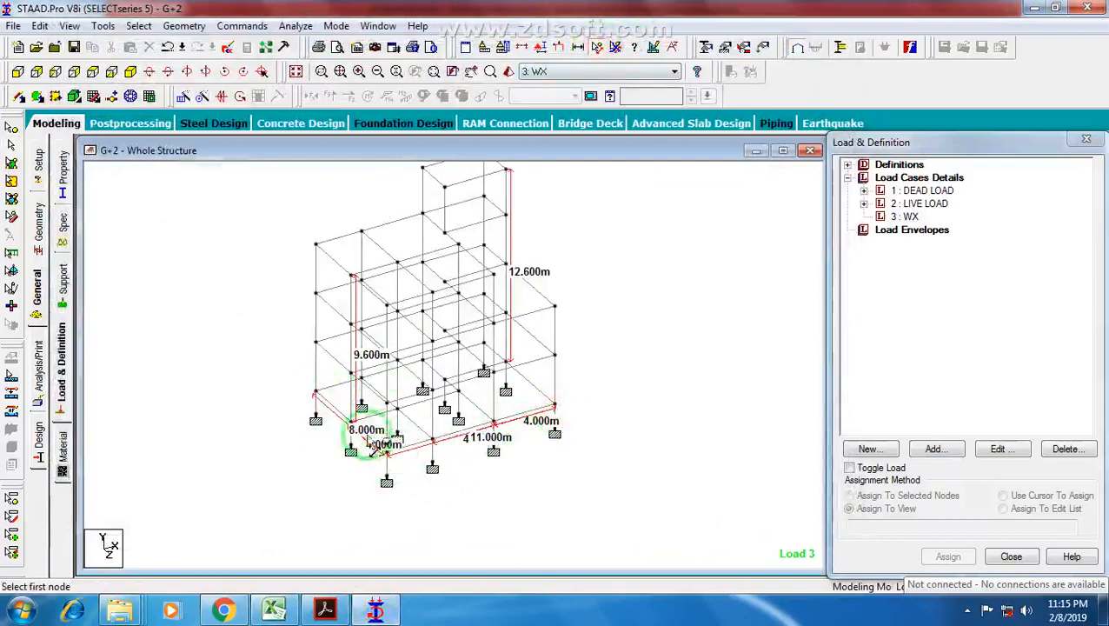
Return to the Excel sheet and cancel the pending edit of the formula in cell G22.
{"action": "left_click", "coordinate": [276, 611]}
{"action": "left_click", "coordinate": [494, 390]}
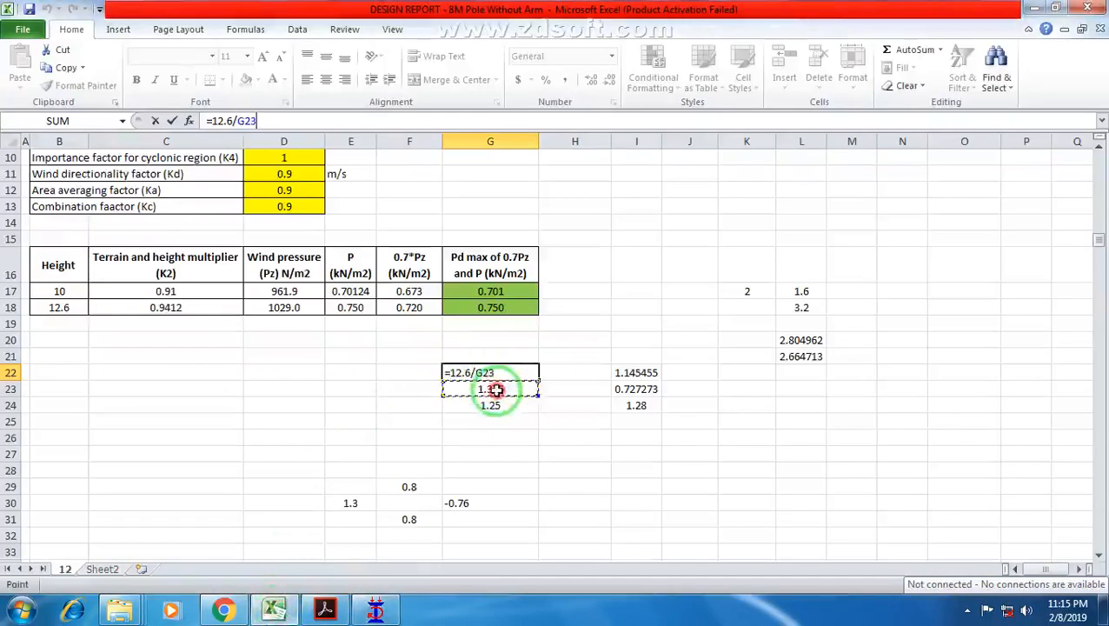
{"action": "key", "text": "Escape"}
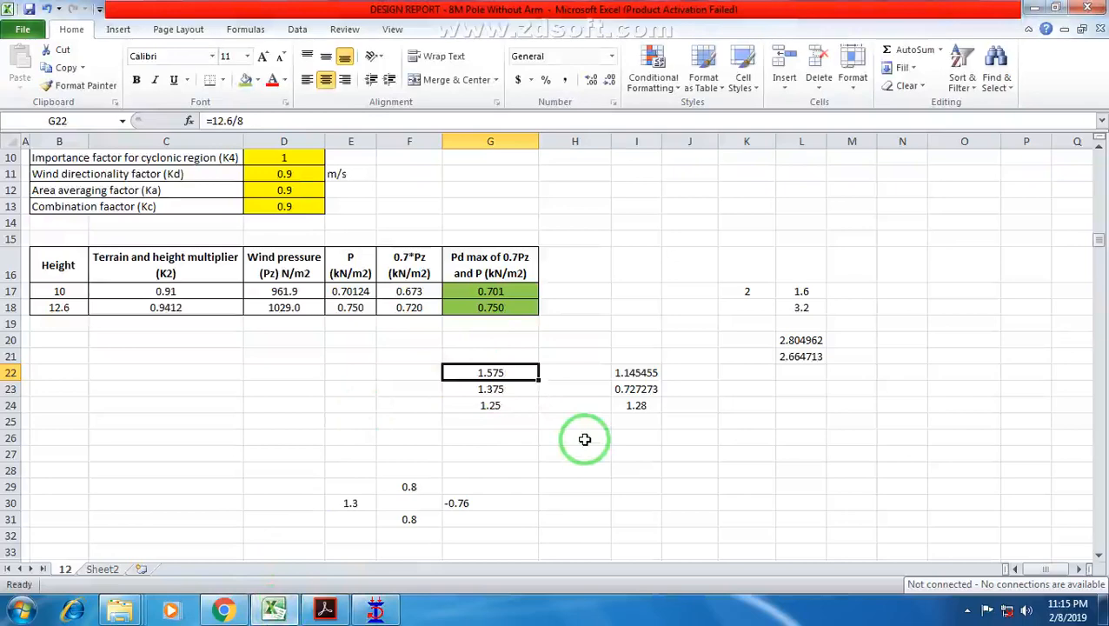
Switch to the PDF in Acrobat Reader and examine Table 5's height ratio ranges to find the one matching the building.
{"action": "left_click", "coordinate": [325, 609]}
{"action": "scroll", "coordinate": [355, 420], "scroll_direction": "down", "scroll_amount": 1}
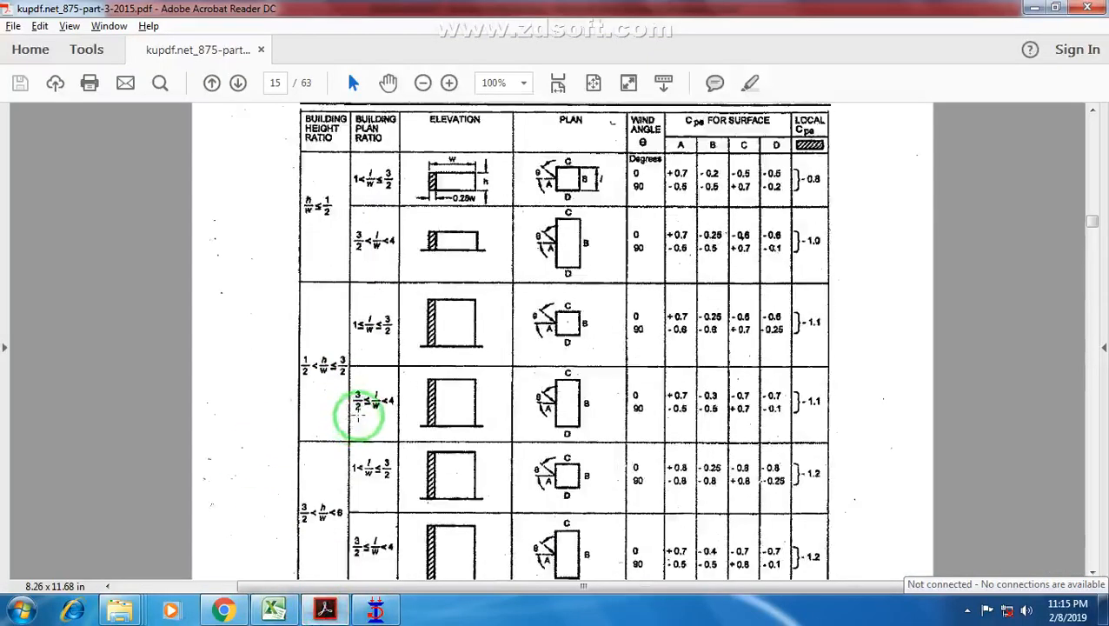
{"action": "scroll", "coordinate": [358, 417], "scroll_direction": "down", "scroll_amount": 2}
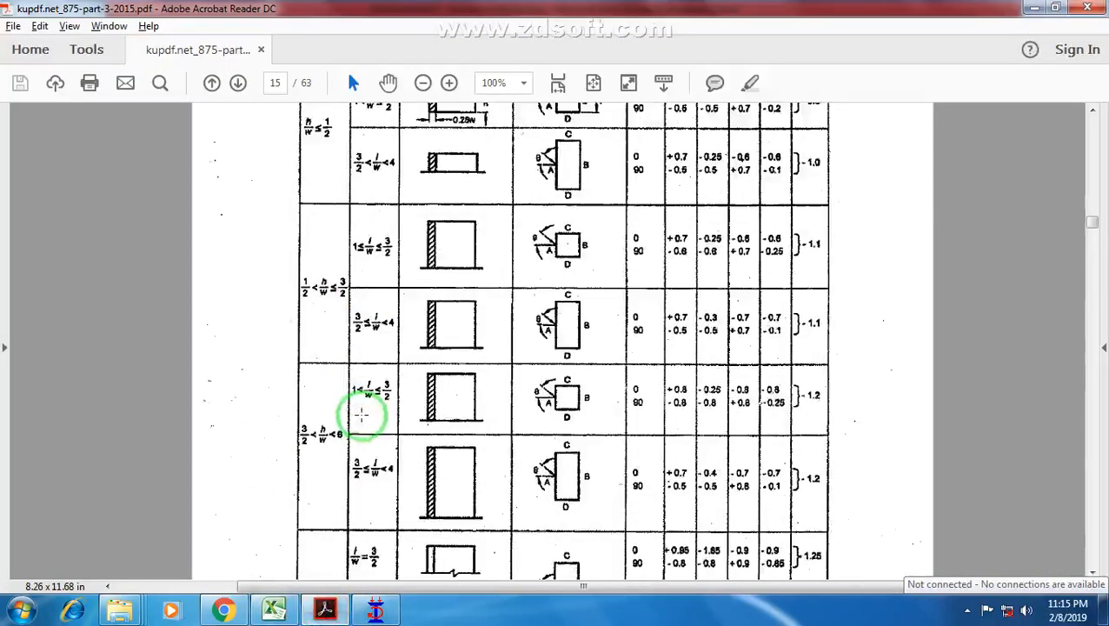
{"action": "left_click", "coordinate": [449, 83]}
{"action": "scroll", "coordinate": [420, 365], "scroll_direction": "up", "scroll_amount": 4}
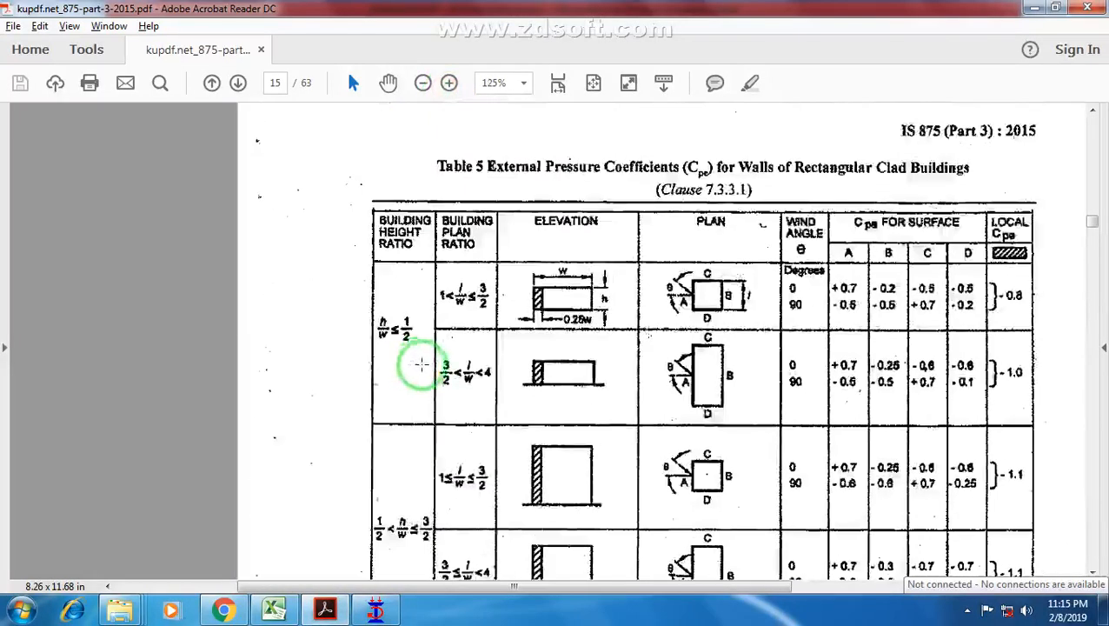
{"action": "scroll", "coordinate": [421, 365], "scroll_direction": "down", "scroll_amount": 4}
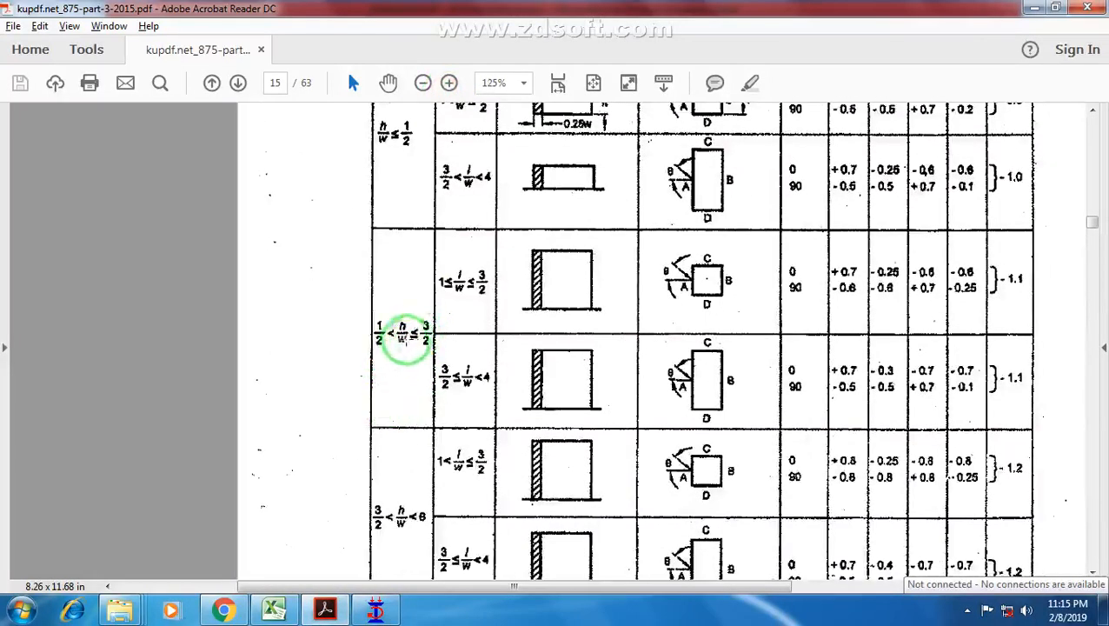
{"action": "scroll", "coordinate": [414, 348], "scroll_direction": "down", "scroll_amount": 4}
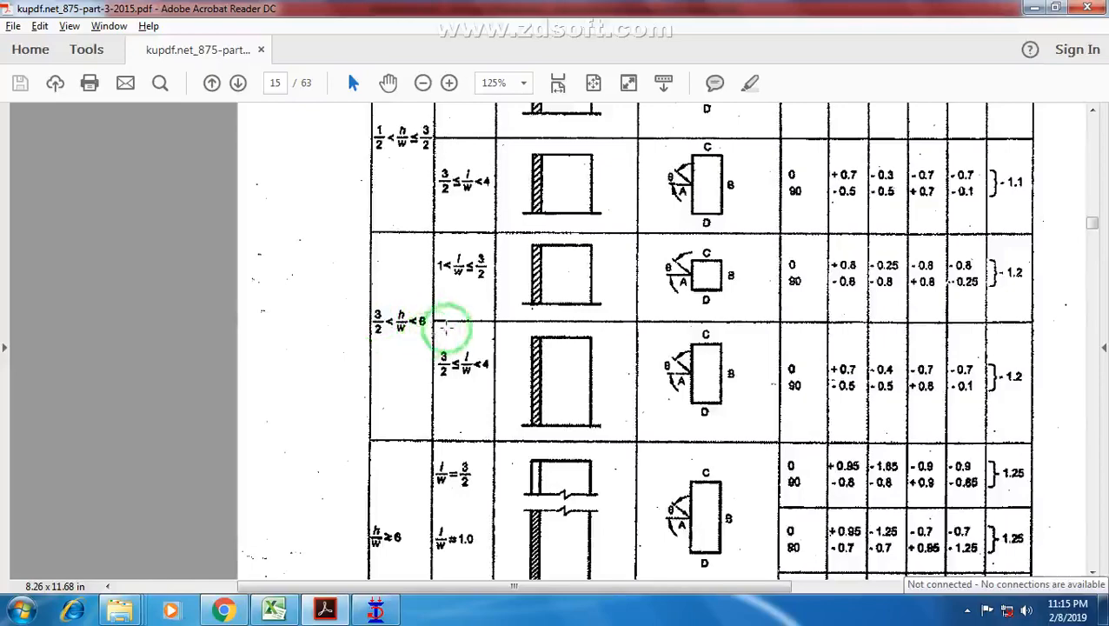
{"action": "scroll", "coordinate": [416, 374], "scroll_direction": "up", "scroll_amount": 4}
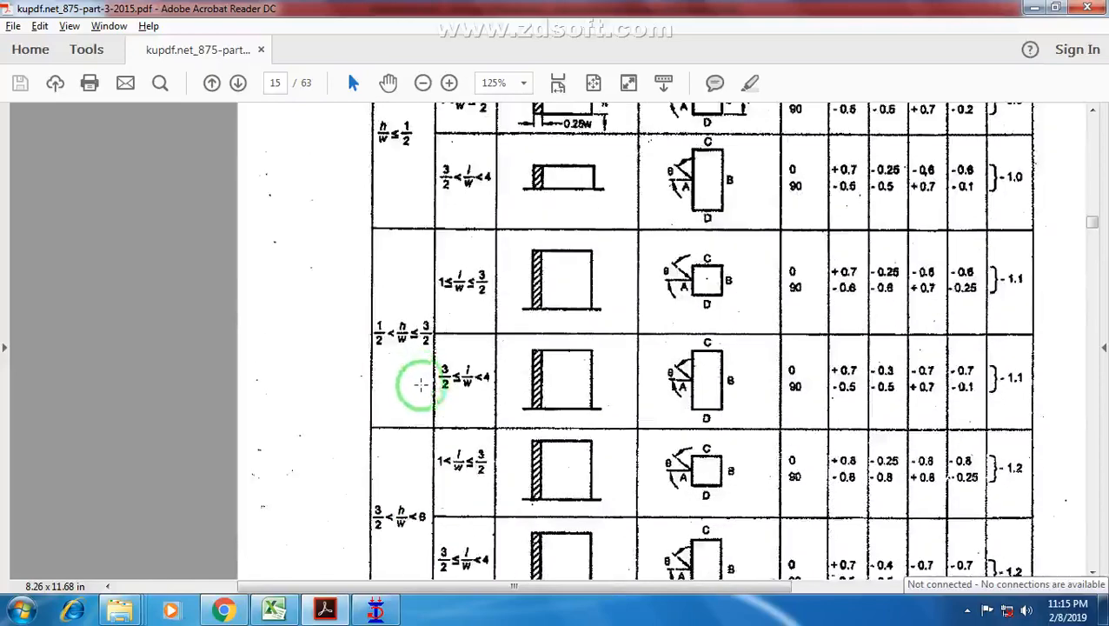
{"action": "scroll", "coordinate": [452, 467], "scroll_direction": "up", "scroll_amount": 5}
{"action": "scroll", "coordinate": [458, 461], "scroll_direction": "down", "scroll_amount": 5}
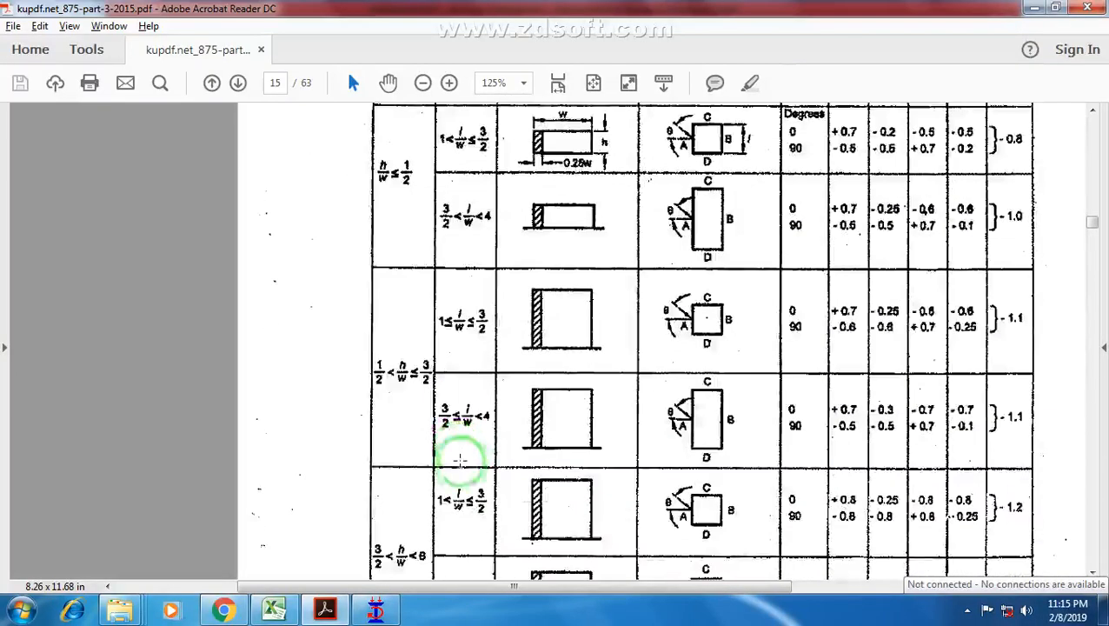
{"action": "scroll", "coordinate": [459, 459], "scroll_direction": "down", "scroll_amount": 3}
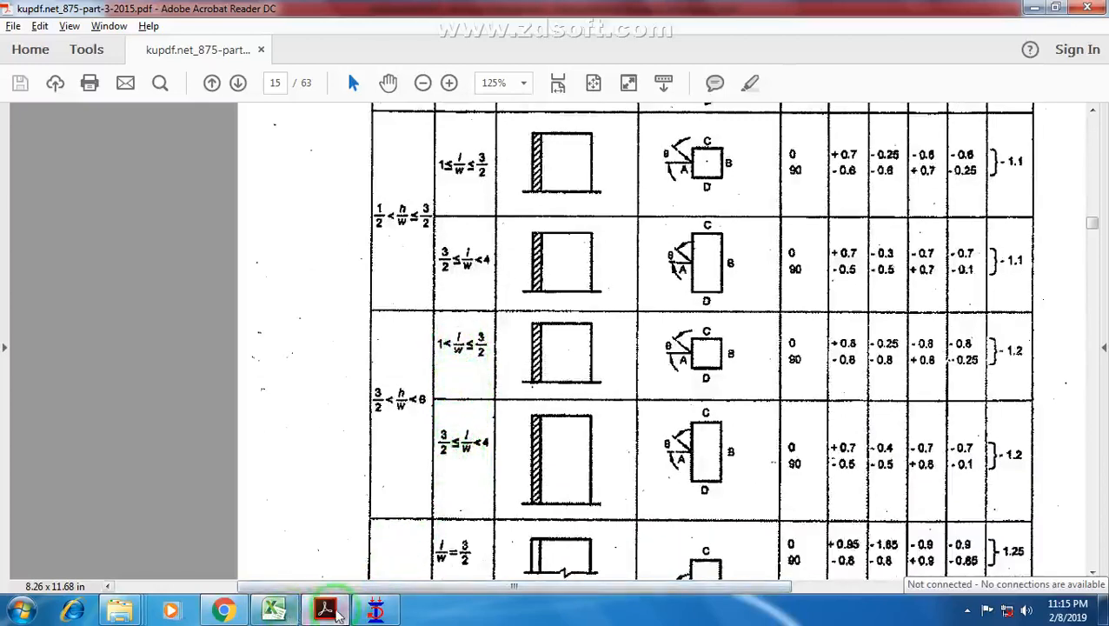
Inspect the length-to-width ratio formula in Excel cell G23 and compare it with the base dimensions in STAAD.Pro.
{"action": "left_click", "coordinate": [330, 611]}
{"action": "left_click", "coordinate": [493, 391]}
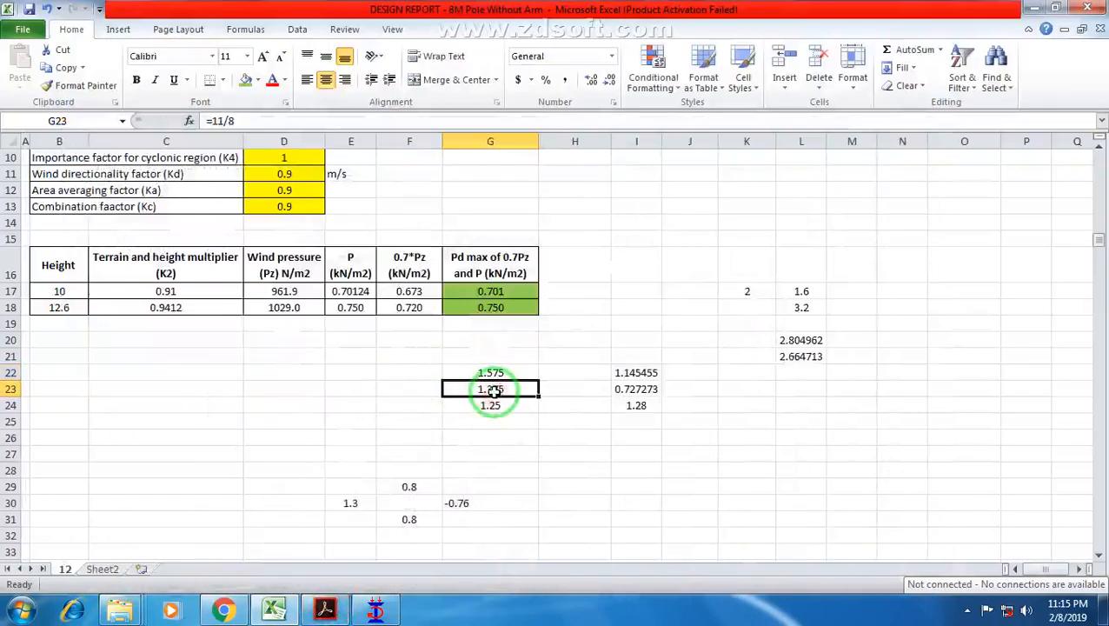
{"action": "left_click", "coordinate": [379, 611]}
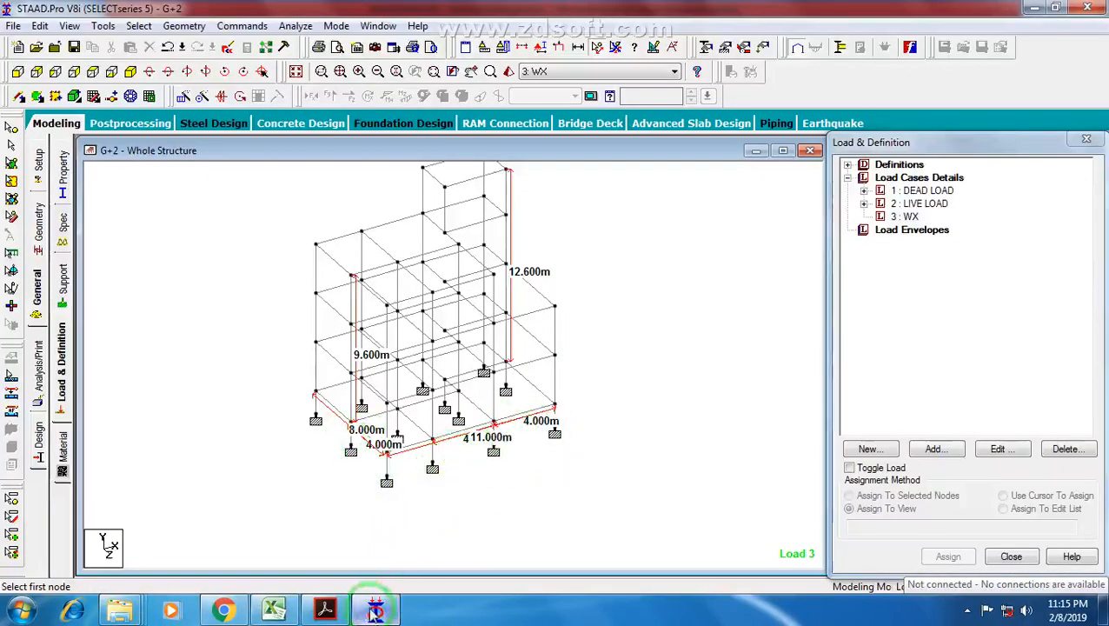
{"action": "left_click", "coordinate": [275, 609]}
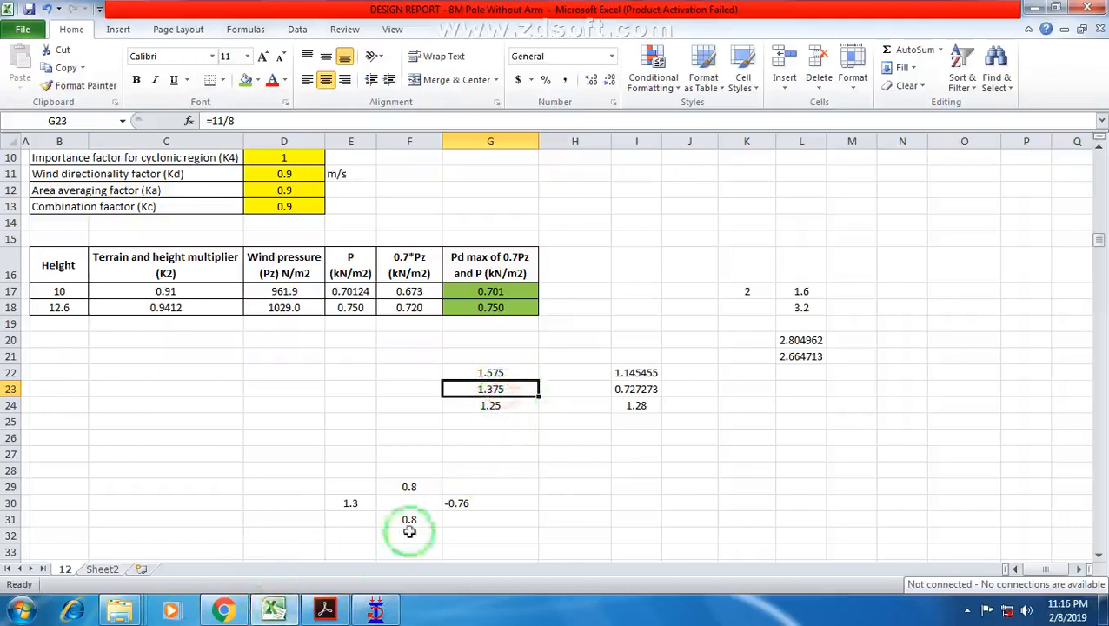
Return to Table 5 in Acrobat Reader and examine the pressure coefficients for 3/2 < h/w < 6 and 1 < l/w ≤ 3/2.
{"action": "left_click", "coordinate": [325, 610]}
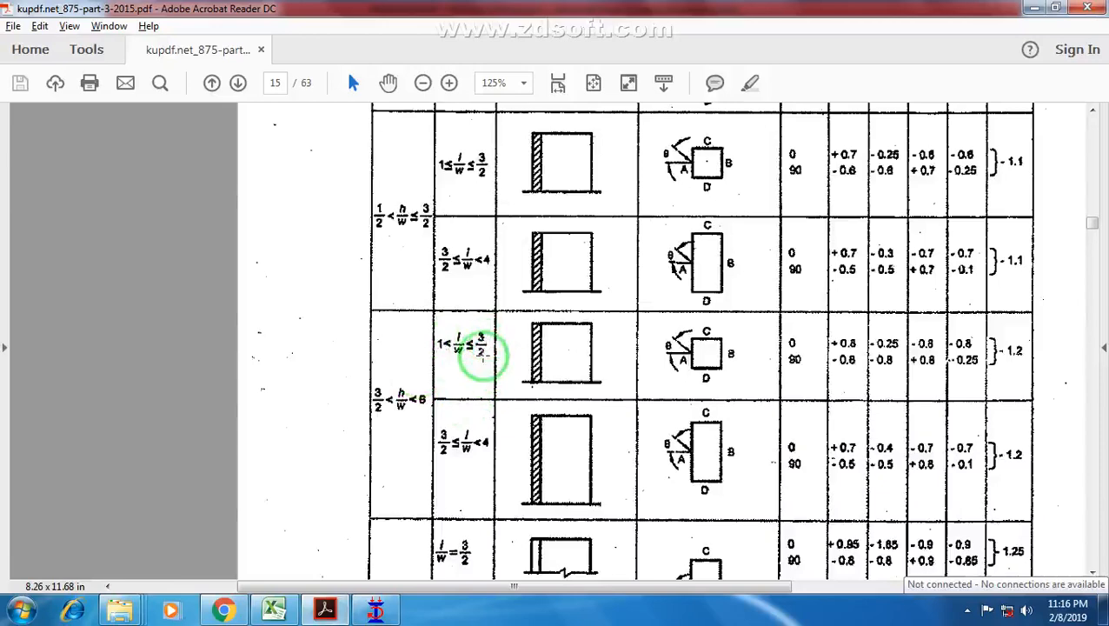
{"action": "scroll", "coordinate": [480, 371], "scroll_direction": "up", "scroll_amount": 3}
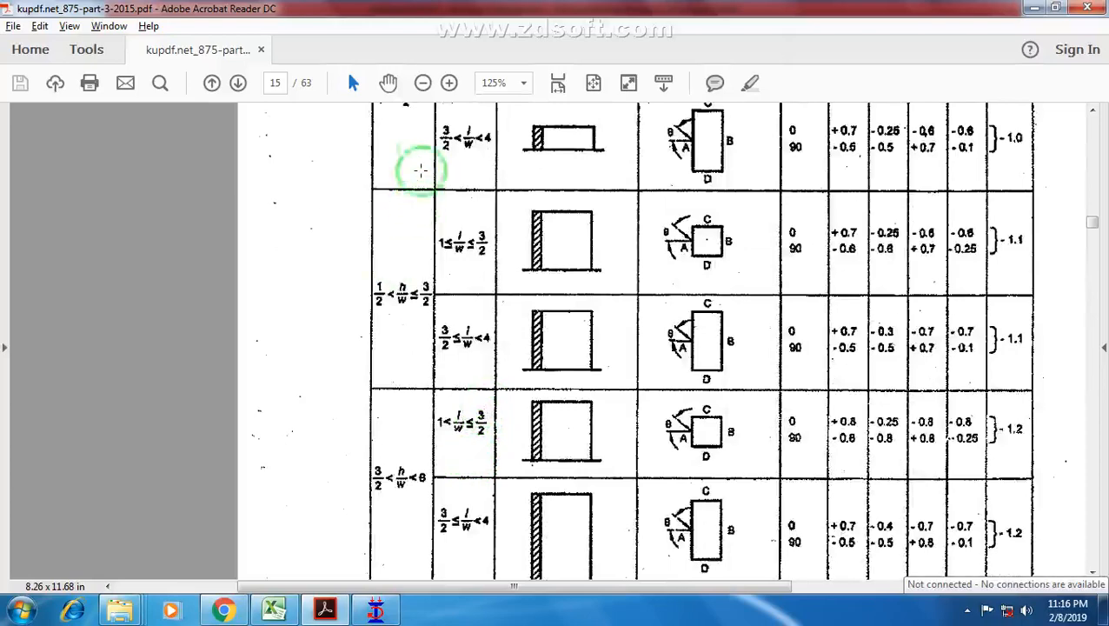
{"action": "left_click", "coordinate": [422, 82]}
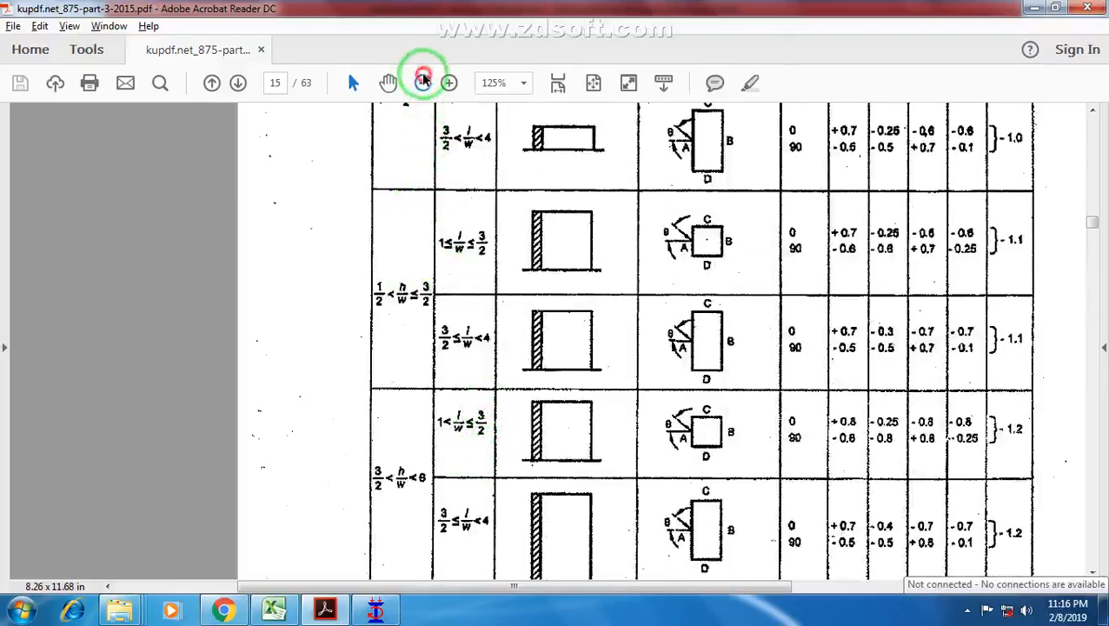
{"action": "scroll", "coordinate": [339, 477], "scroll_direction": "up", "scroll_amount": 2}
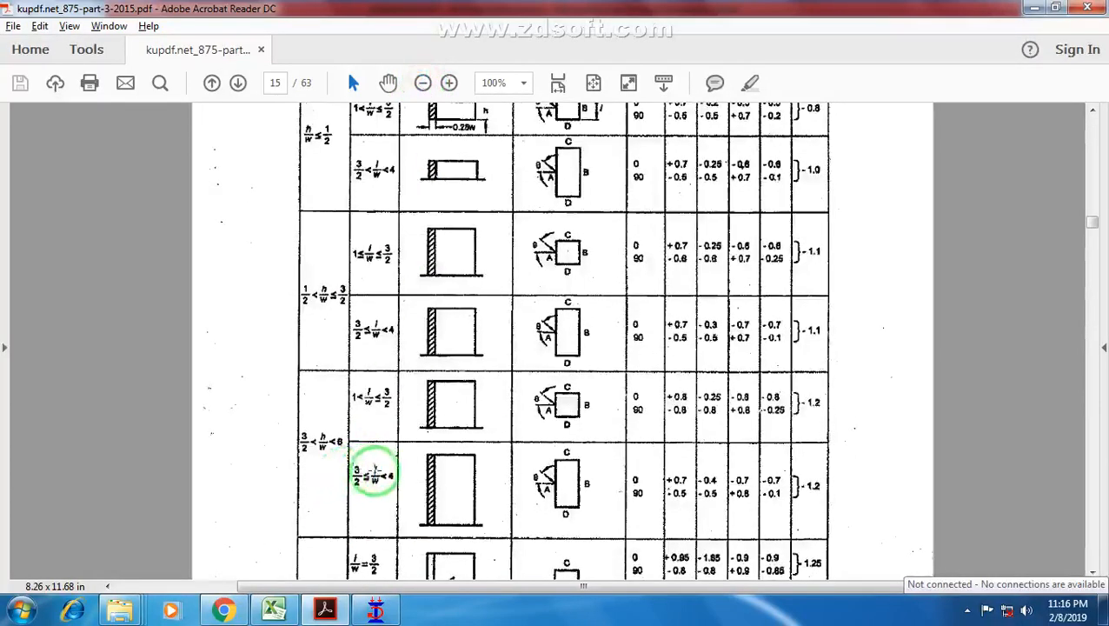
{"action": "scroll", "coordinate": [348, 476], "scroll_direction": "up", "scroll_amount": 2}
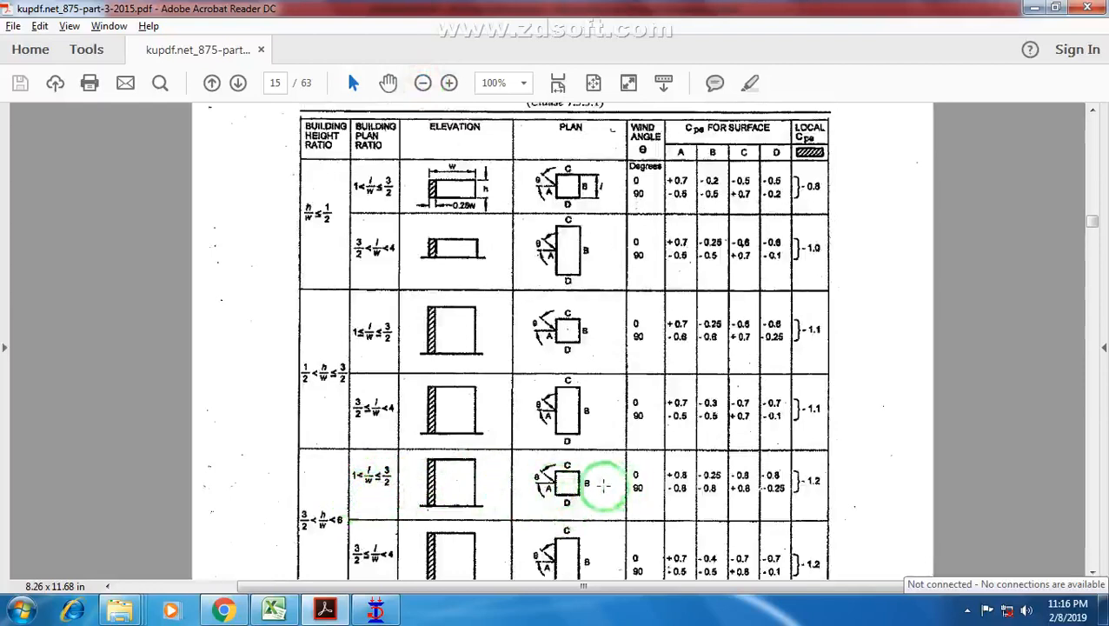
{"action": "scroll", "coordinate": [599, 485], "scroll_direction": "up", "scroll_amount": 1}
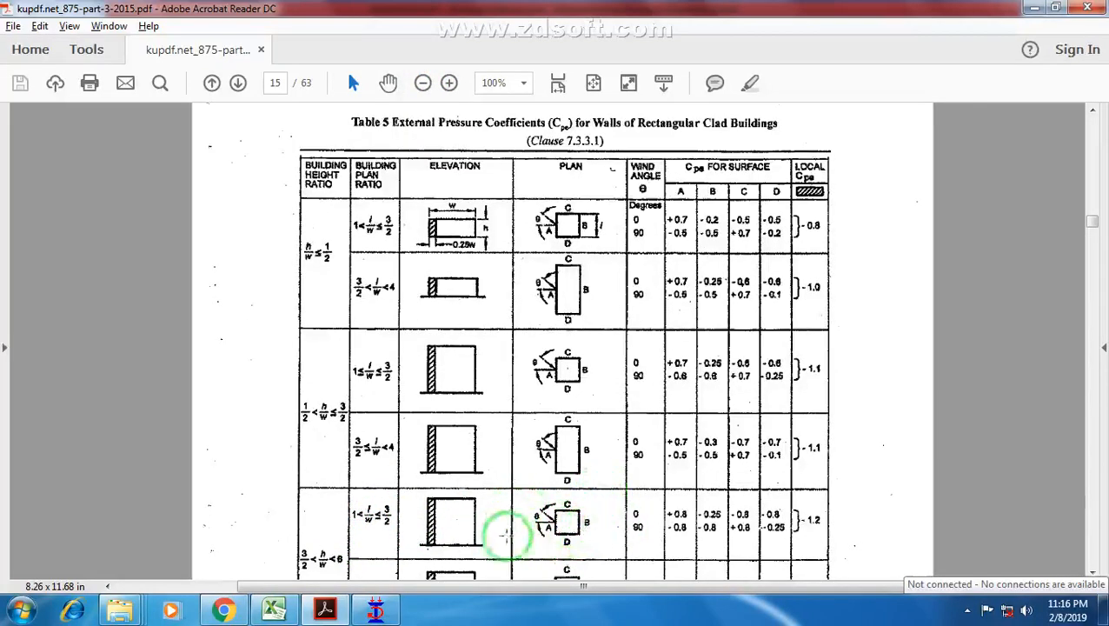
Select the WX load case in STAAD.Pro and go back to the Table 5 coefficients in Acrobat Reader.
{"action": "left_click", "coordinate": [389, 611]}
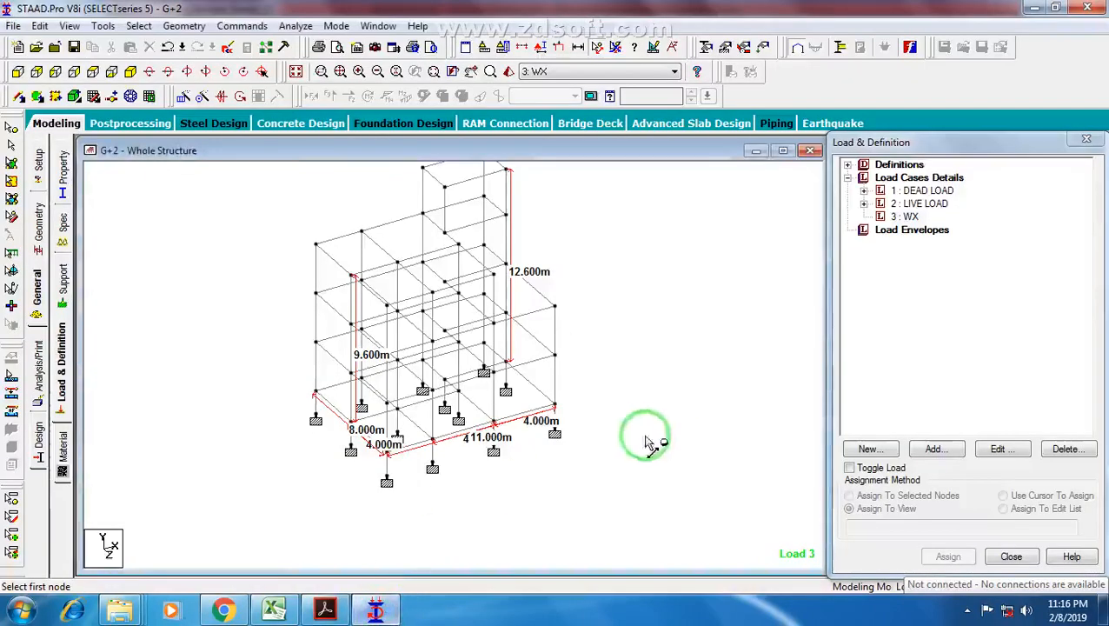
{"action": "left_click", "coordinate": [908, 216]}
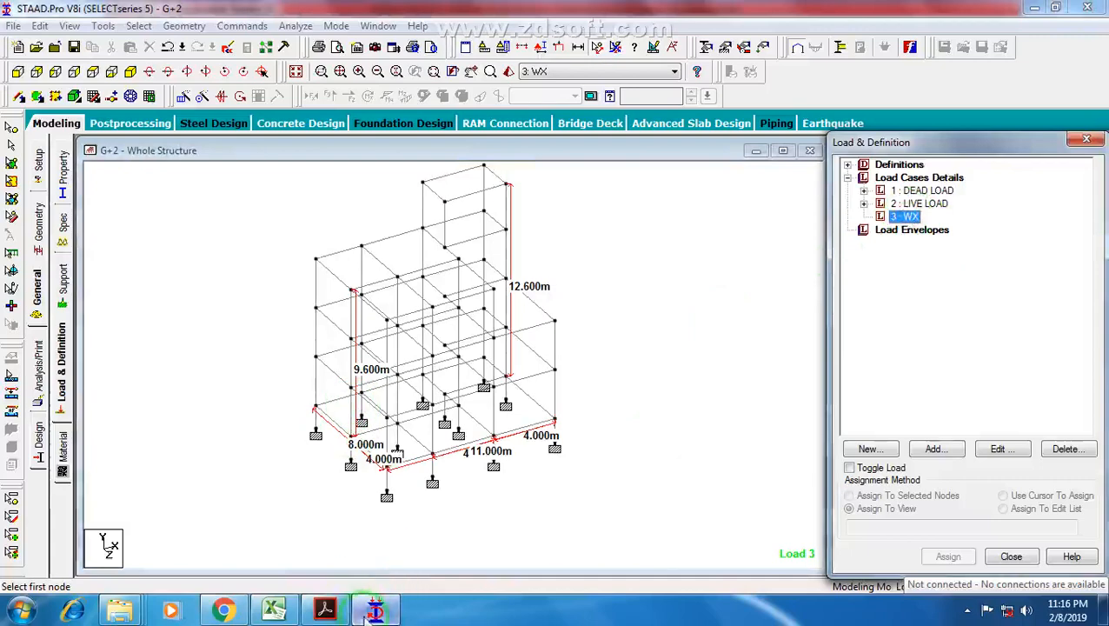
{"action": "left_click", "coordinate": [325, 610]}
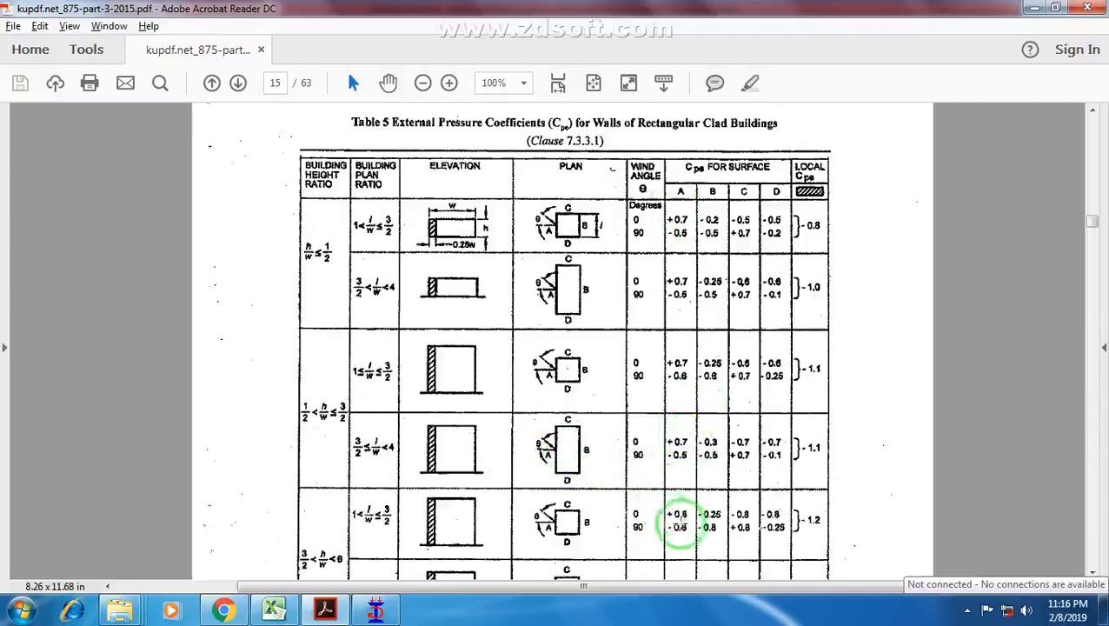
Compare the Table 5 plan sketch for 3/2 < h/w < 6 and 1 < l/w ≤ 3/2 with the building model in STAAD.Pro.
{"action": "scroll", "coordinate": [517, 513], "scroll_direction": "down", "scroll_amount": 1}
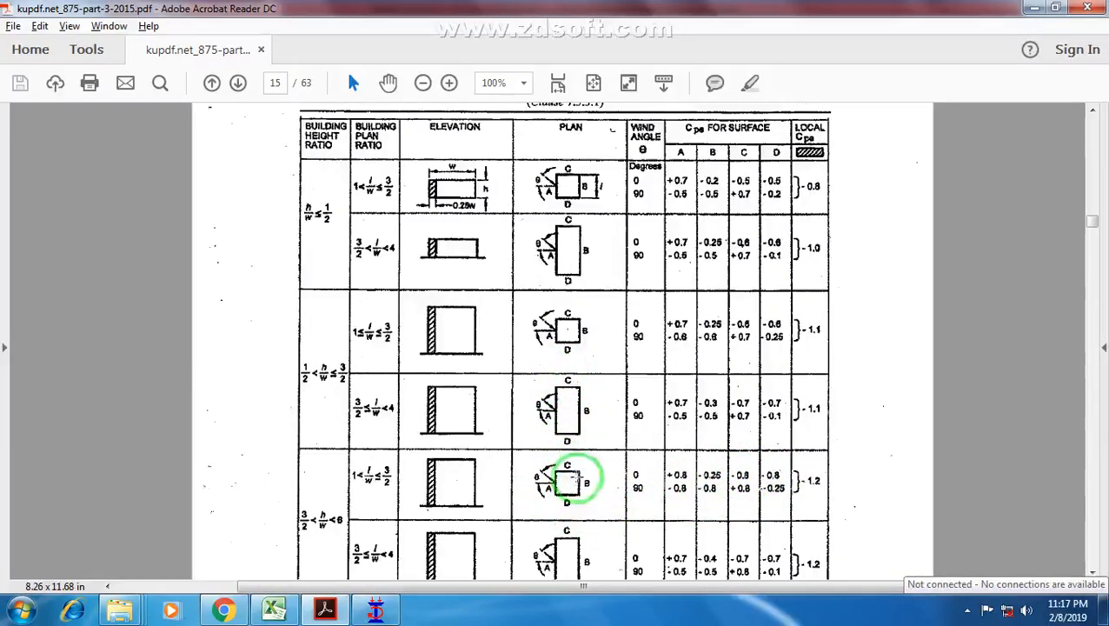
{"action": "left_click", "coordinate": [380, 611]}
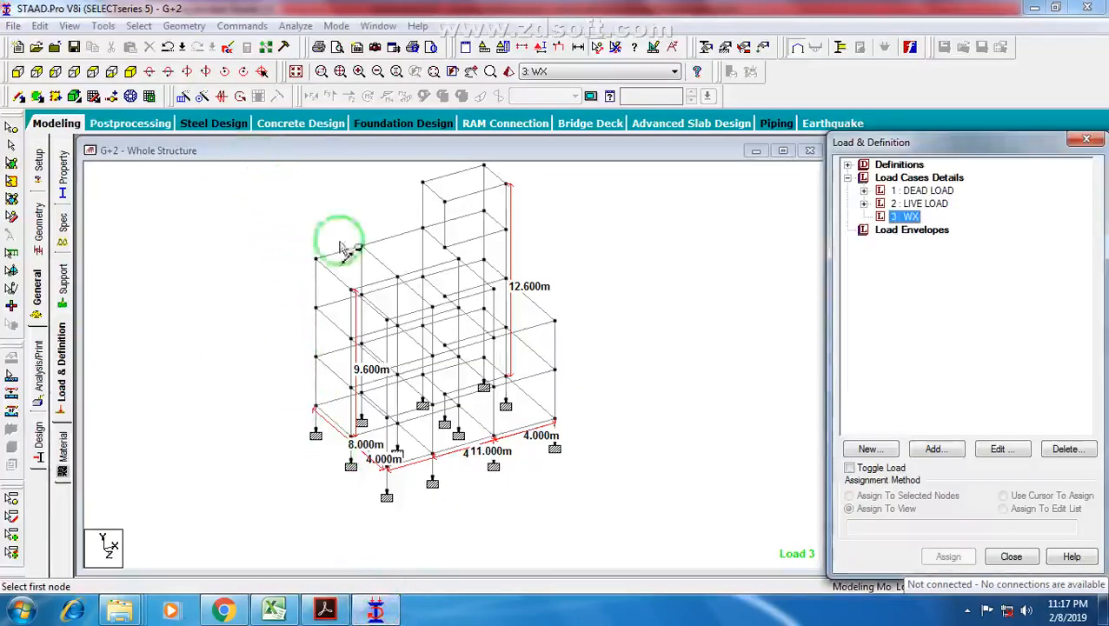
{"action": "left_click", "coordinate": [325, 610]}
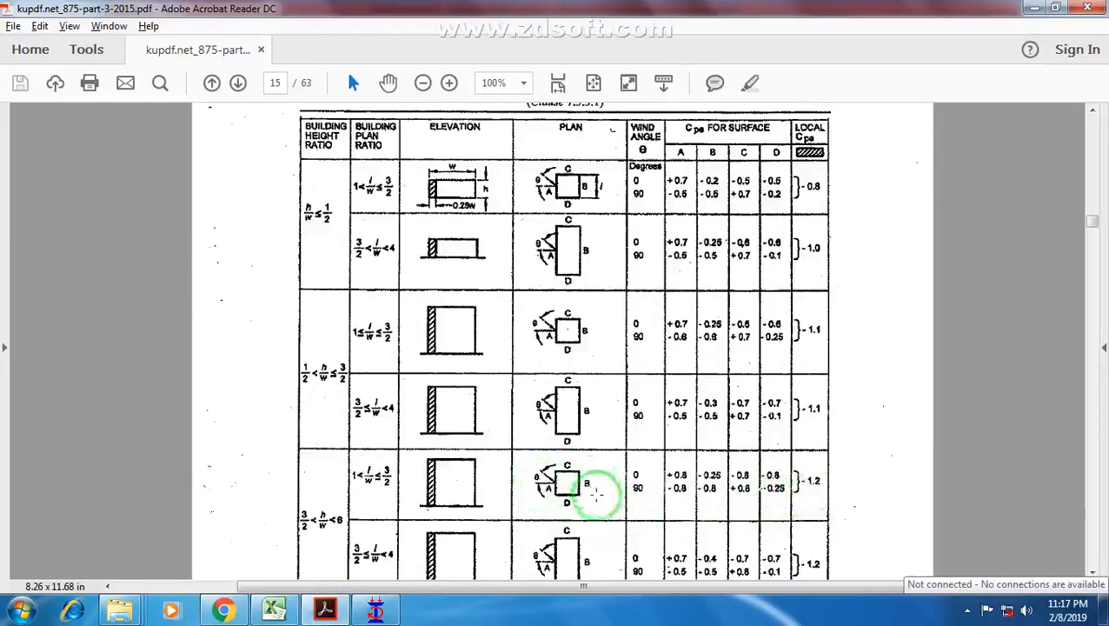
{"action": "scroll", "coordinate": [556, 521], "scroll_direction": "down", "scroll_amount": 3}
{"action": "scroll", "coordinate": [564, 512], "scroll_direction": "up", "scroll_amount": 3}
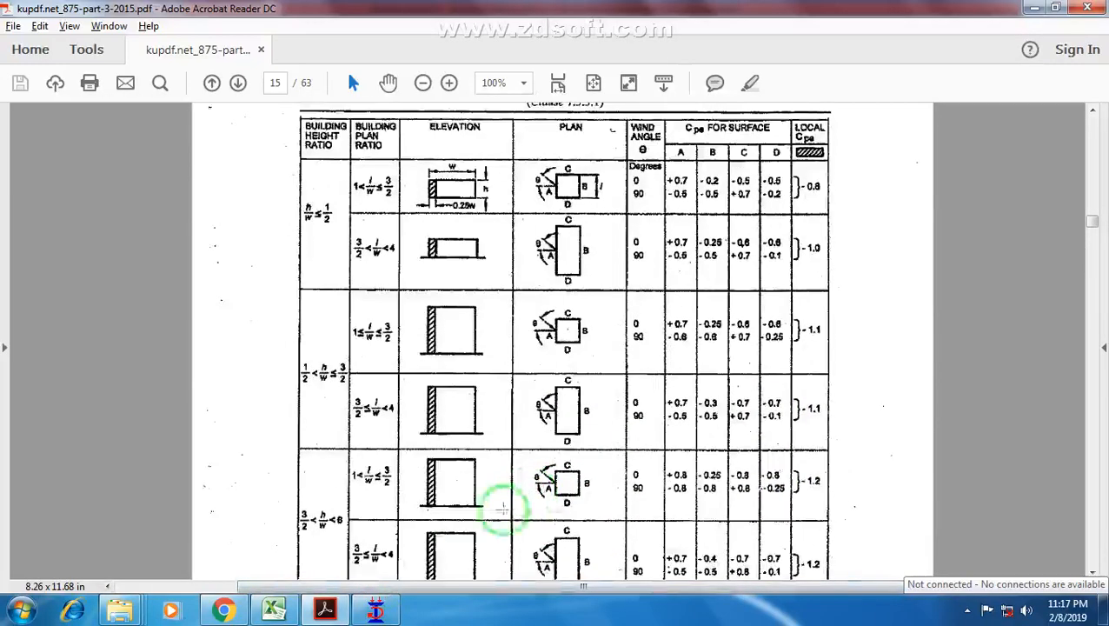
Switch to Excel and inspect the net pressure coefficients around cell F30 and the ratio in G24.
{"action": "left_click", "coordinate": [287, 614]}
{"action": "left_click", "coordinate": [395, 487]}
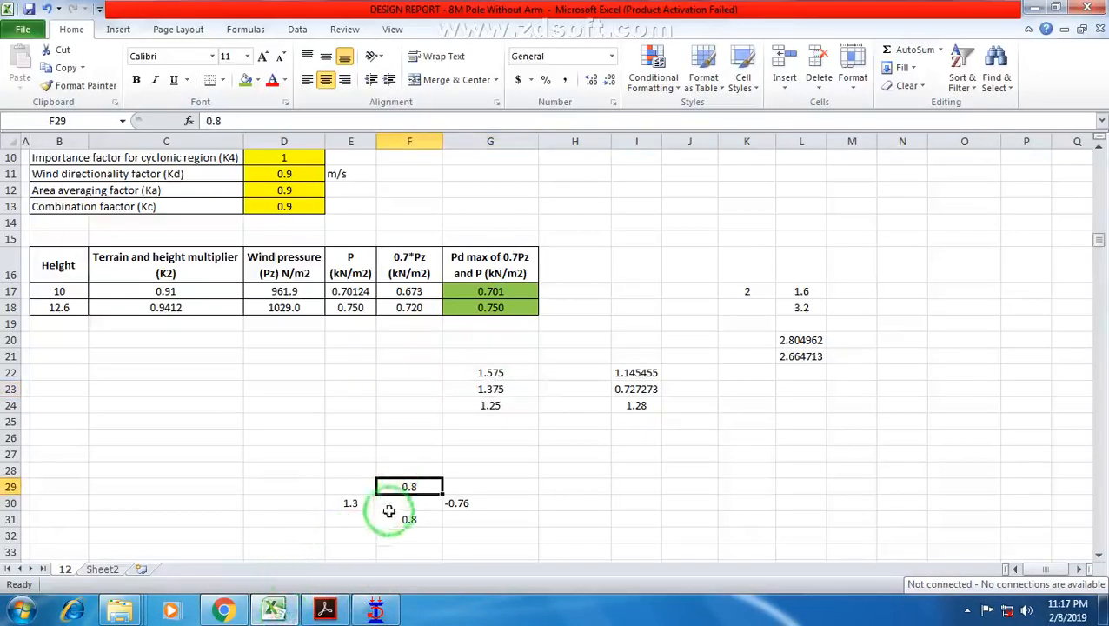
{"action": "left_click", "coordinate": [349, 506]}
{"action": "left_click", "coordinate": [481, 412]}
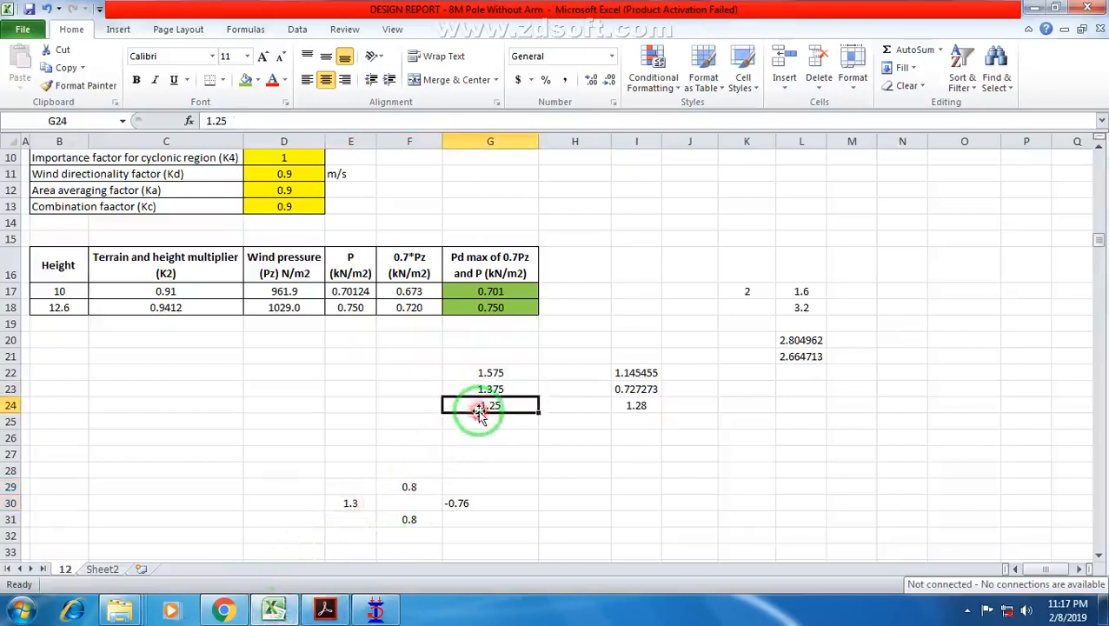
{"action": "scroll", "coordinate": [452, 444], "scroll_direction": "down", "scroll_amount": 1}
{"action": "left_click", "coordinate": [340, 454]}
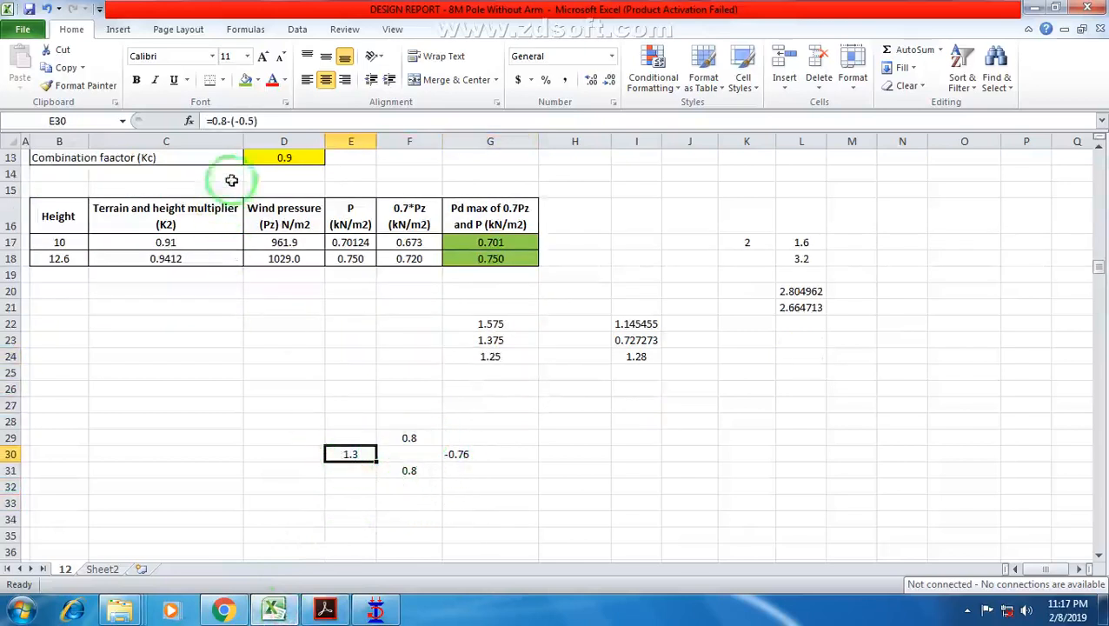
Apply outside borders to the empty cell F30 to represent the building plan between the coefficients.
{"action": "left_click", "coordinate": [389, 452]}
{"action": "left_click", "coordinate": [222, 80]}
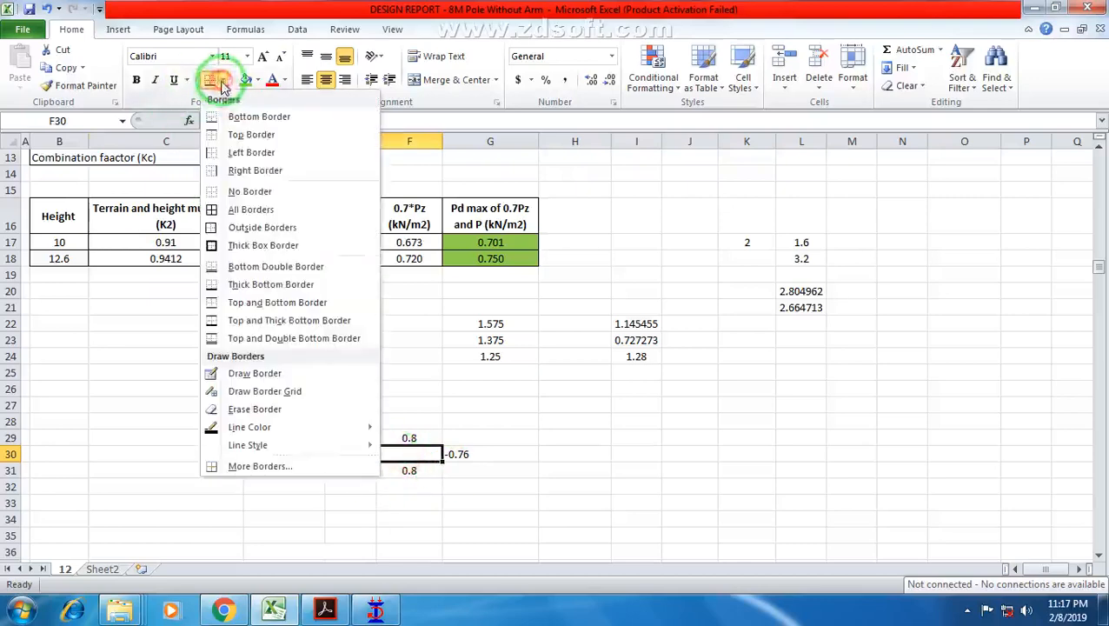
{"action": "left_click", "coordinate": [226, 227]}
{"action": "left_click", "coordinate": [485, 436]}
{"action": "left_click", "coordinate": [565, 503]}
Check the coefficients in E30, F29, F31 and G30 against the Table 5 values for surfaces A to D in Acrobat Reader.
{"action": "left_click", "coordinate": [356, 454]}
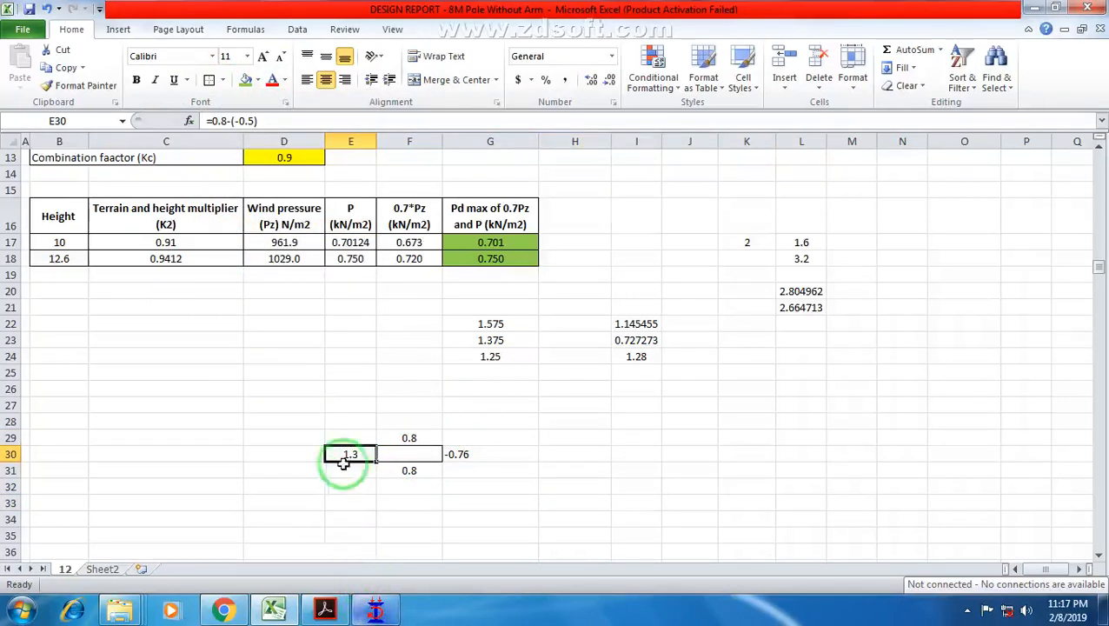
{"action": "left_click", "coordinate": [344, 465]}
{"action": "left_click", "coordinate": [349, 454]}
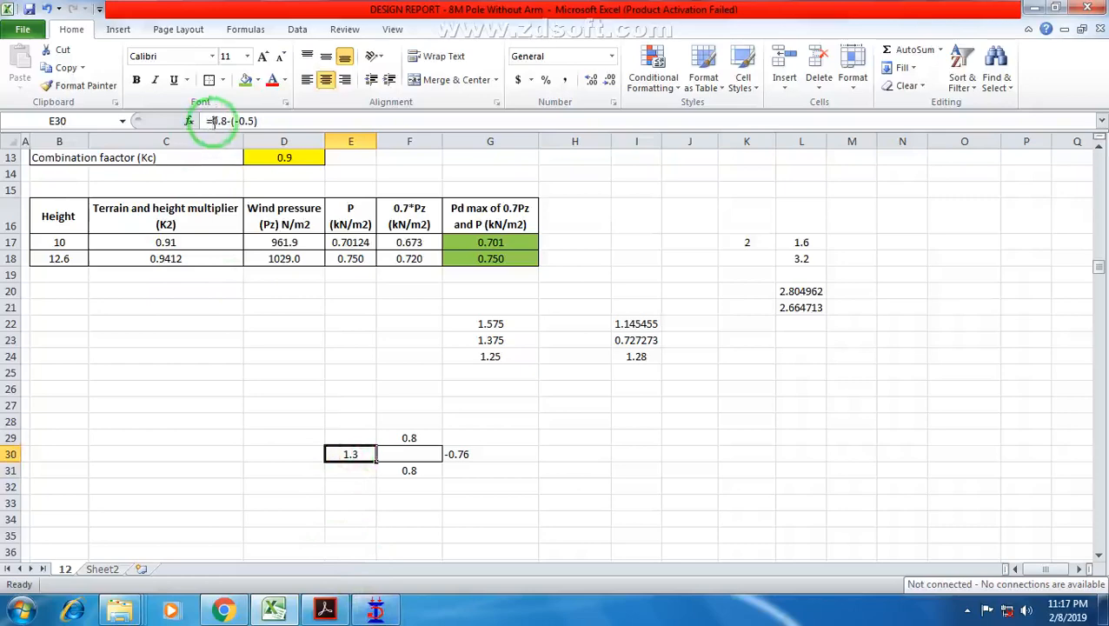
{"action": "left_click", "coordinate": [325, 609]}
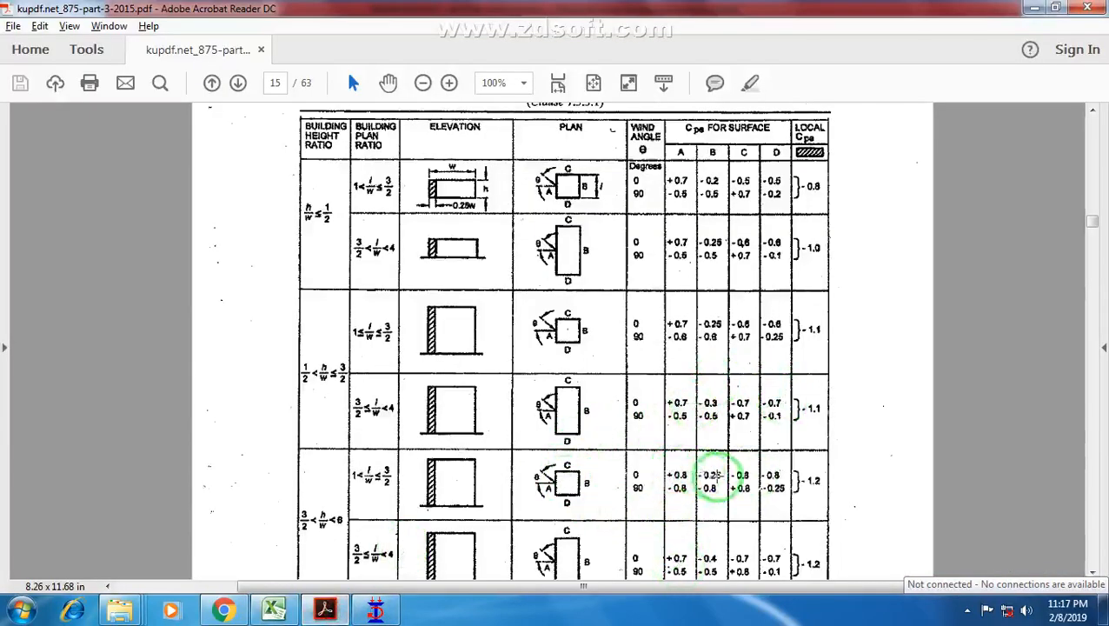
{"action": "left_click", "coordinate": [275, 609]}
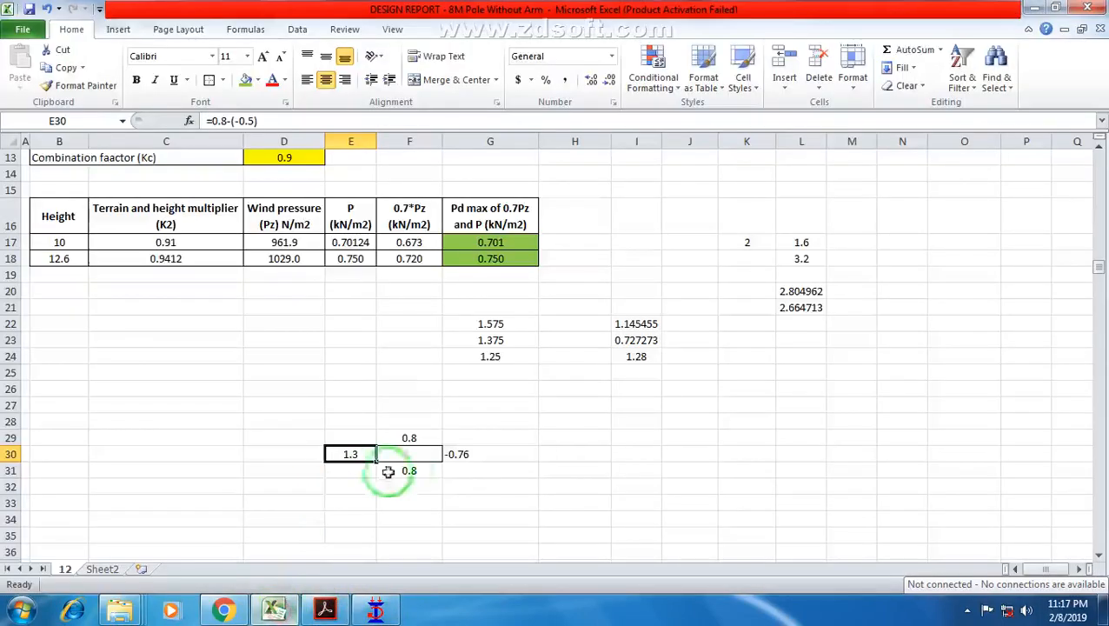
{"action": "left_click", "coordinate": [408, 438]}
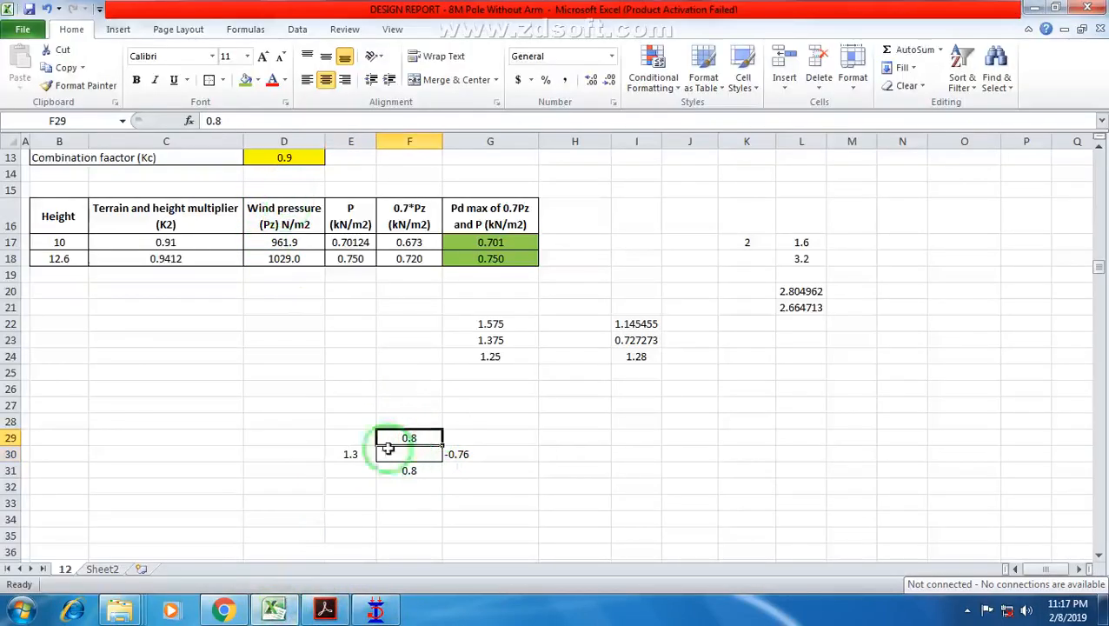
{"action": "left_click", "coordinate": [406, 470]}
{"action": "left_click", "coordinate": [461, 453]}
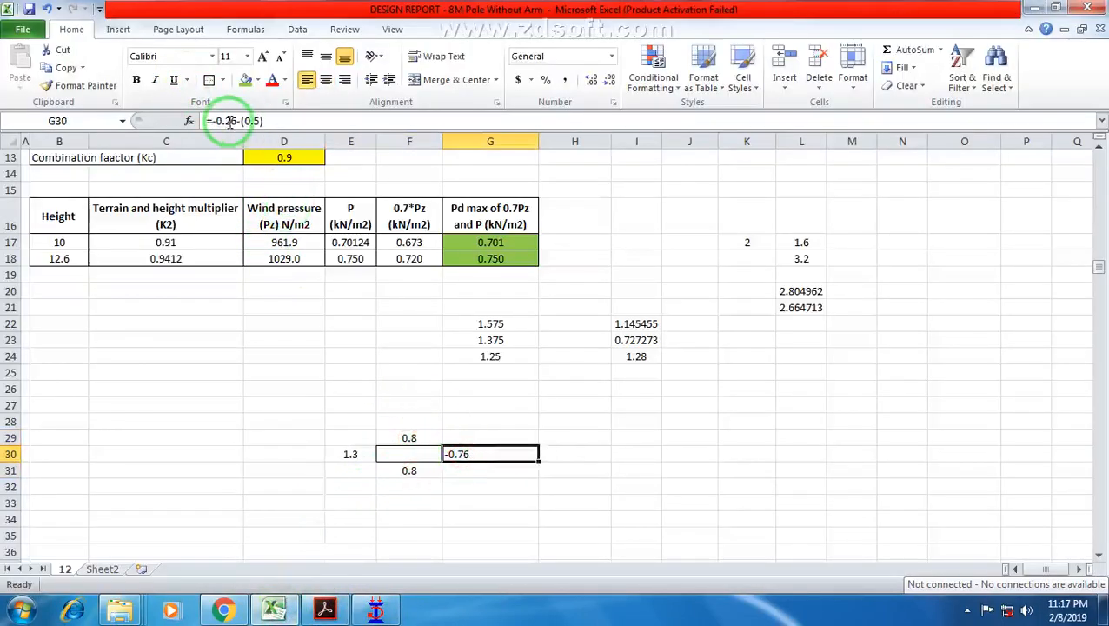
{"action": "left_click", "coordinate": [324, 611]}
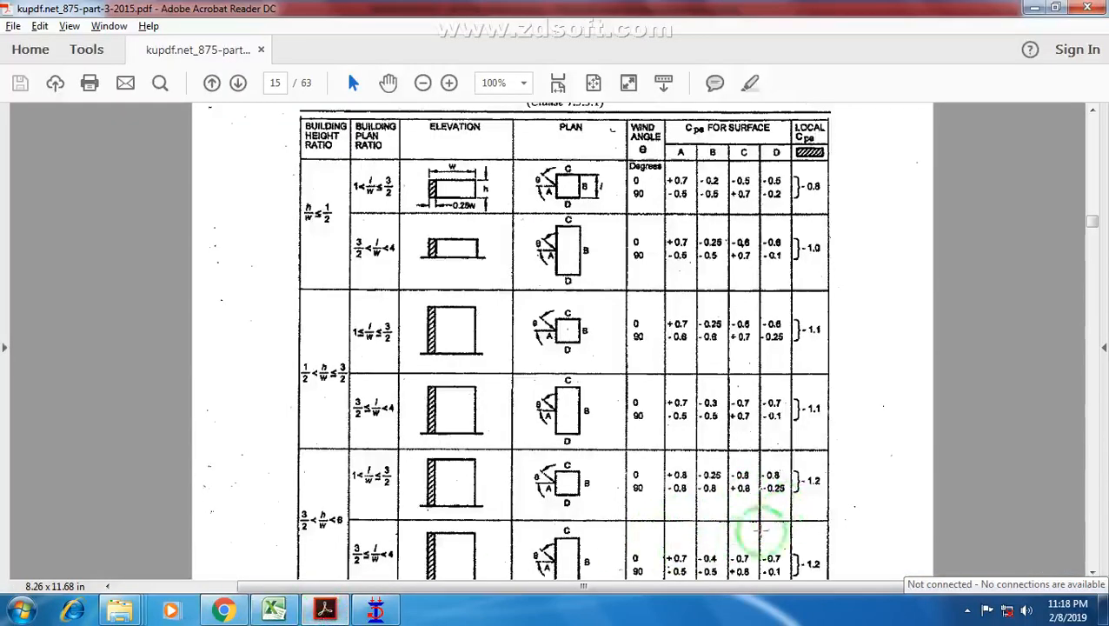
Return to Excel and correct the formula in cell G30 to =-0.25-(0.5).
{"action": "left_click", "coordinate": [275, 611]}
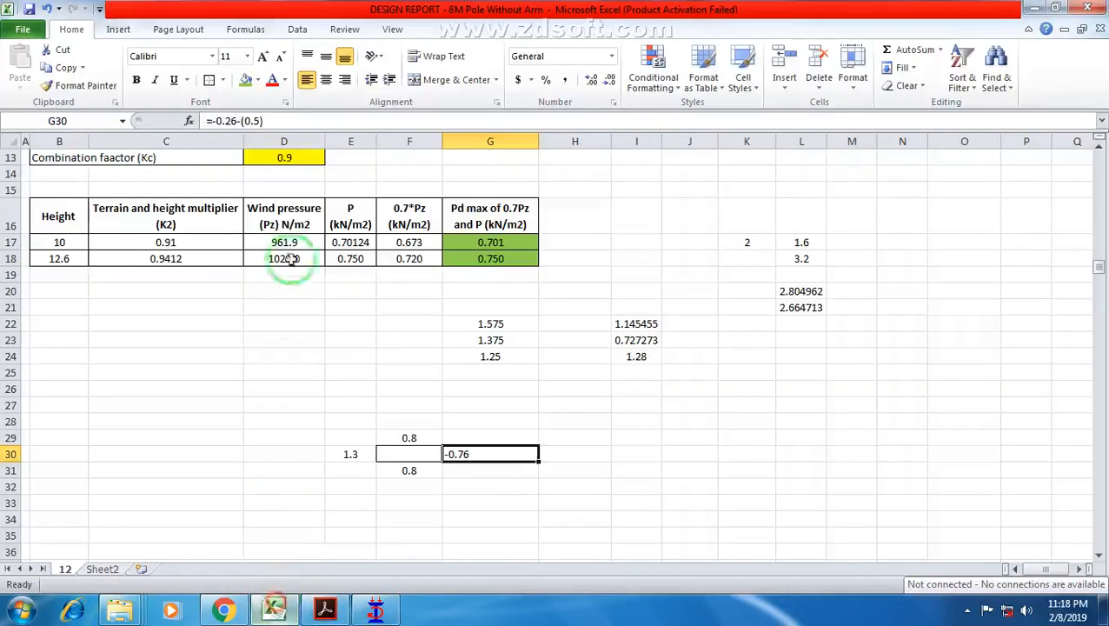
{"action": "left_click", "coordinate": [234, 121]}
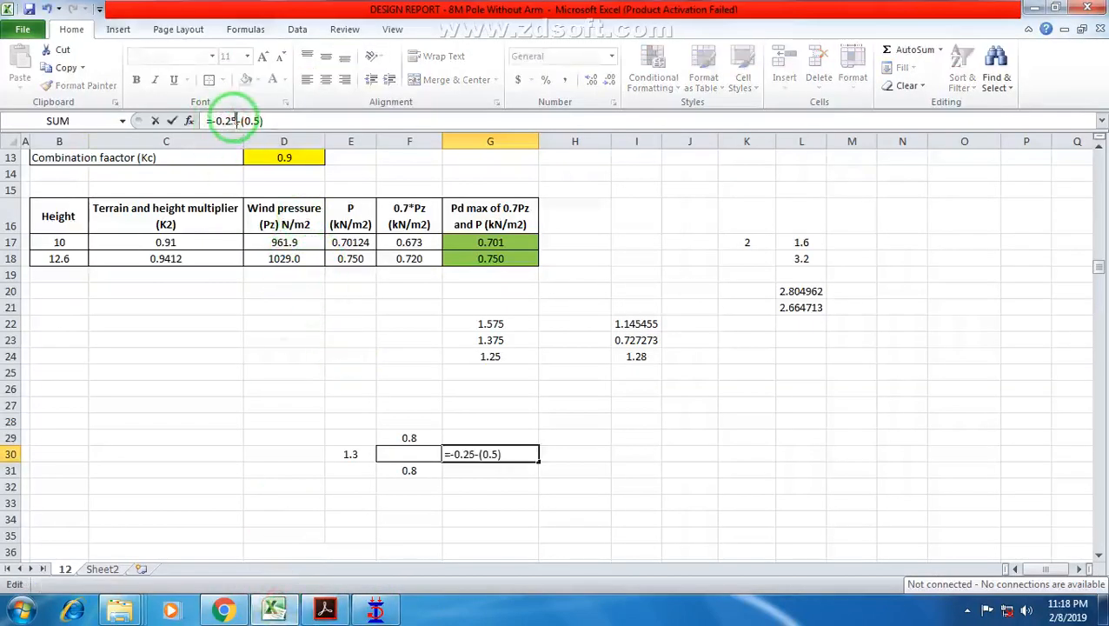
{"action": "key", "text": "Return"}
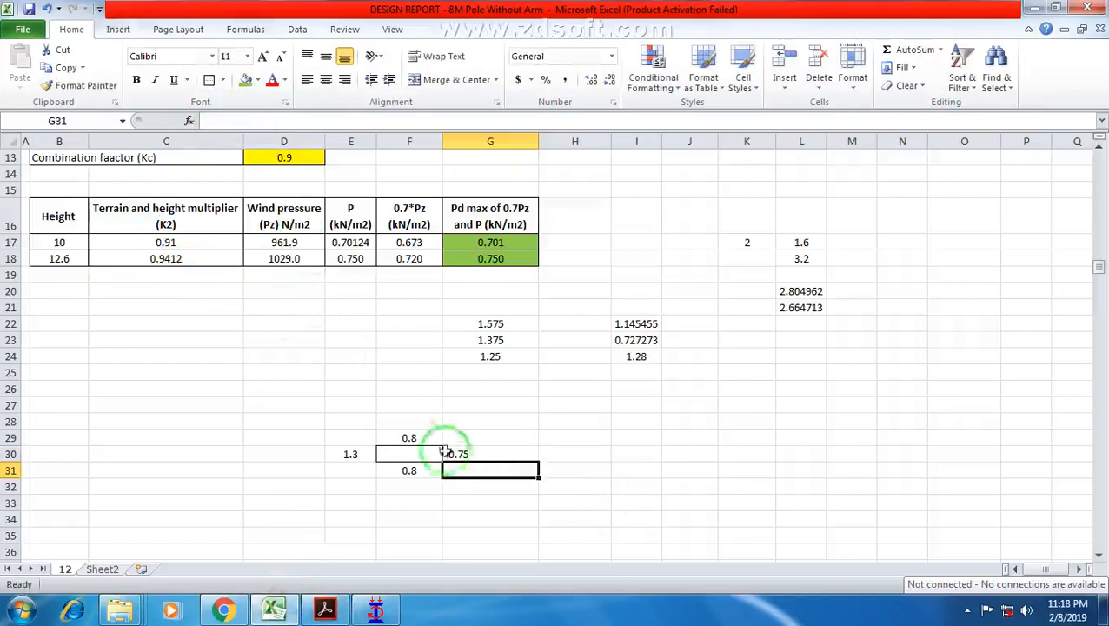
{"action": "left_click", "coordinate": [409, 438]}
{"action": "left_click", "coordinate": [451, 457]}
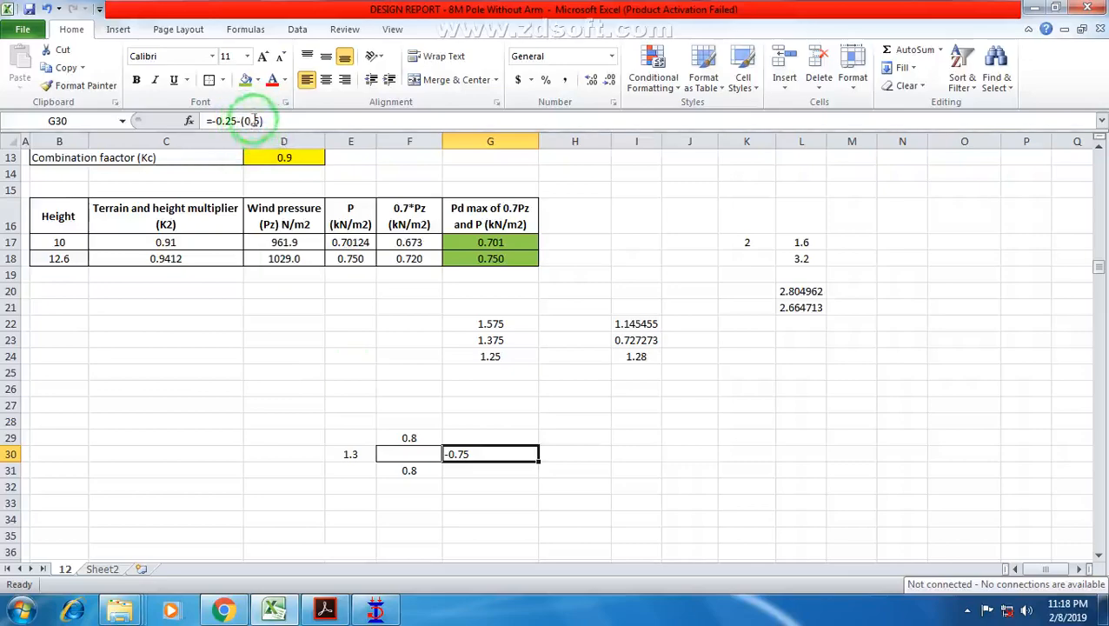
Switch to Acrobat Reader and read clause 7.3.2.2 on internal pressure coefficients for buildings with medium and large openings.
{"action": "left_click", "coordinate": [325, 609]}
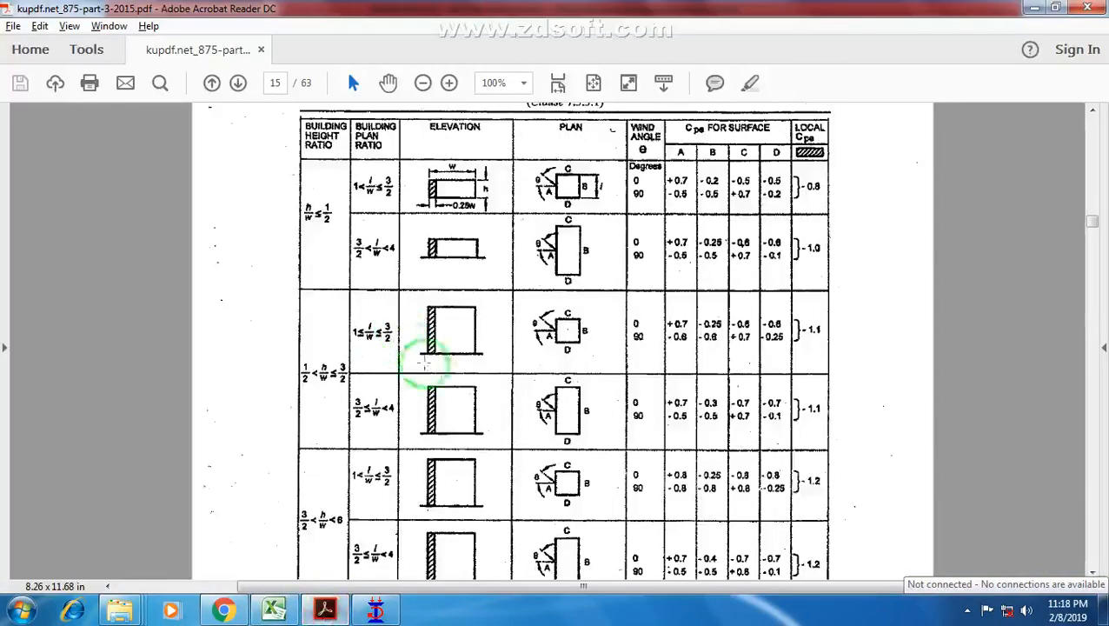
{"action": "scroll", "coordinate": [478, 391], "scroll_direction": "down", "scroll_amount": 5}
{"action": "scroll", "coordinate": [478, 391], "scroll_direction": "up", "scroll_amount": 10}
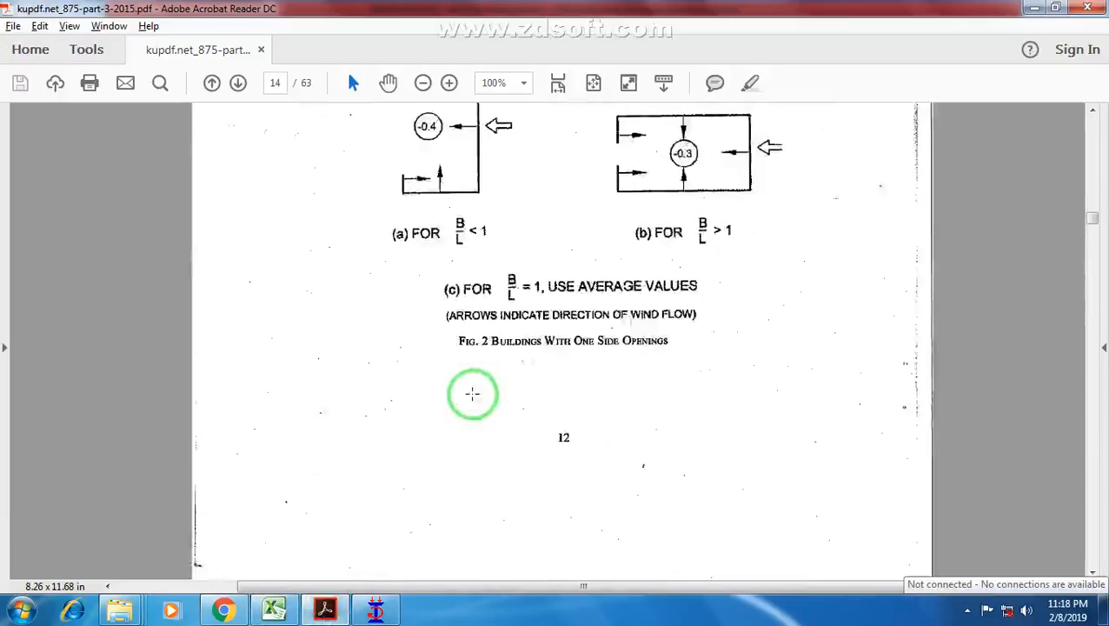
{"action": "scroll", "coordinate": [472, 393], "scroll_direction": "up", "scroll_amount": 20}
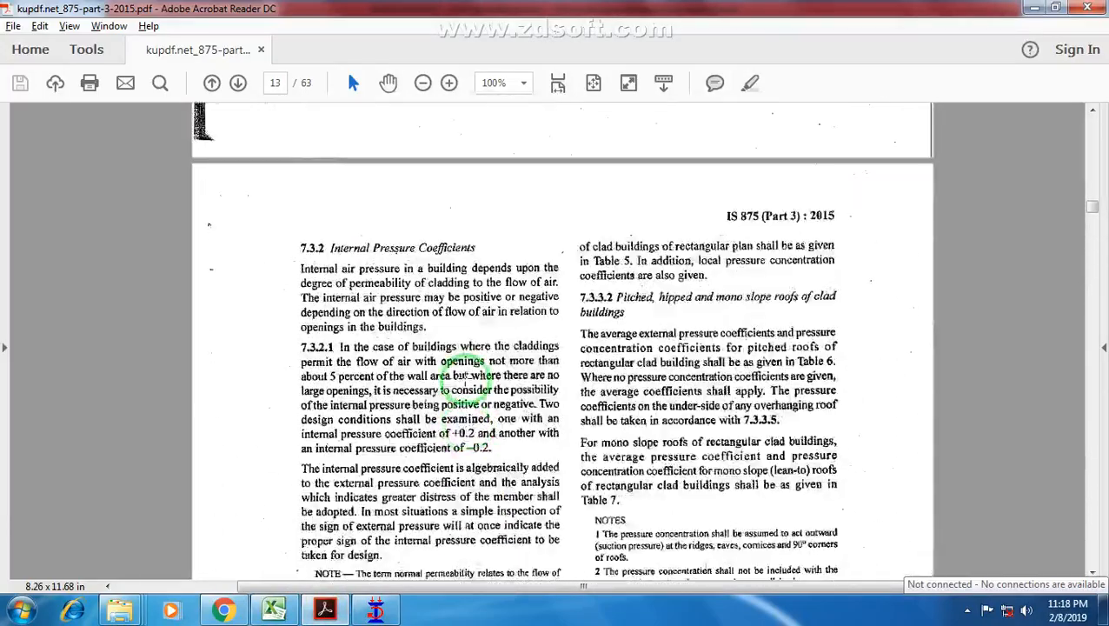
{"action": "scroll", "coordinate": [460, 383], "scroll_direction": "down", "scroll_amount": 3}
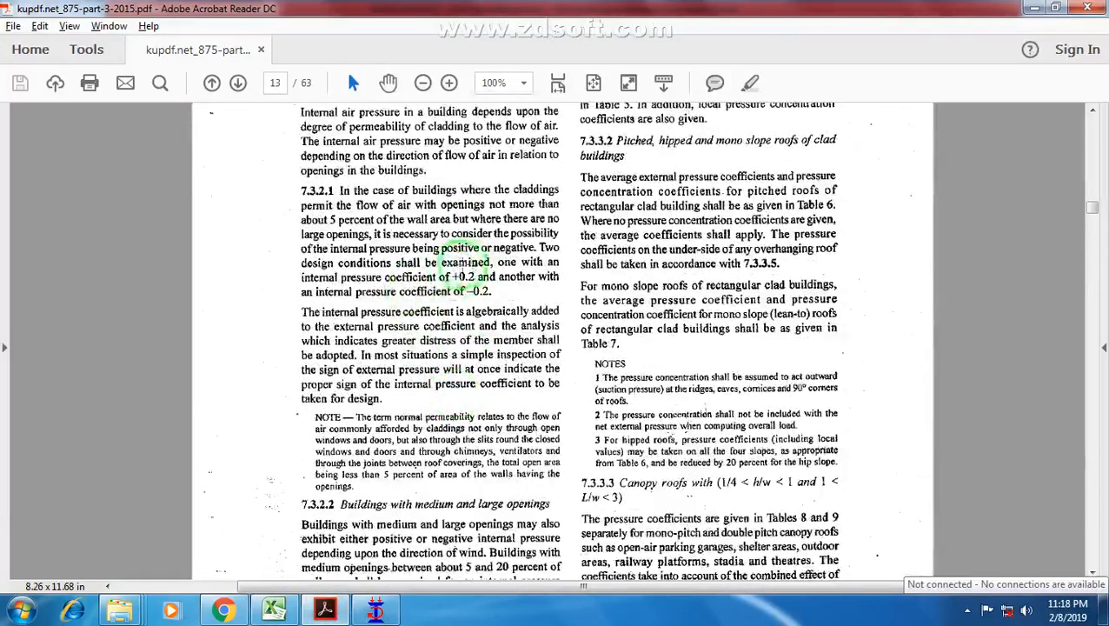
{"action": "scroll", "coordinate": [476, 283], "scroll_direction": "down", "scroll_amount": 4}
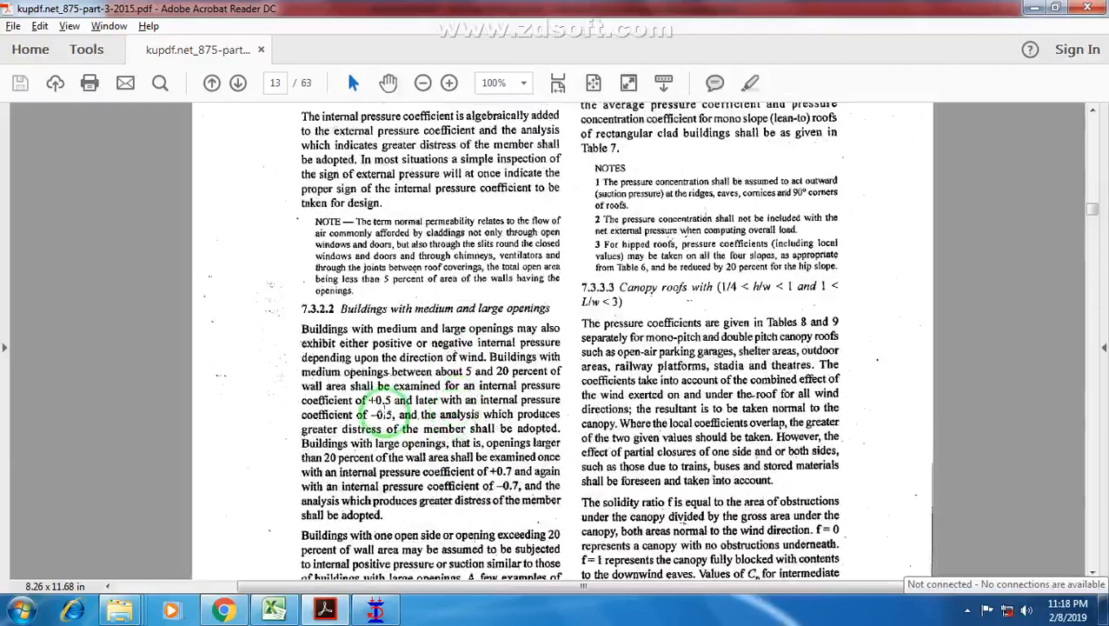
{"action": "scroll", "coordinate": [524, 513], "scroll_direction": "down", "scroll_amount": 2}
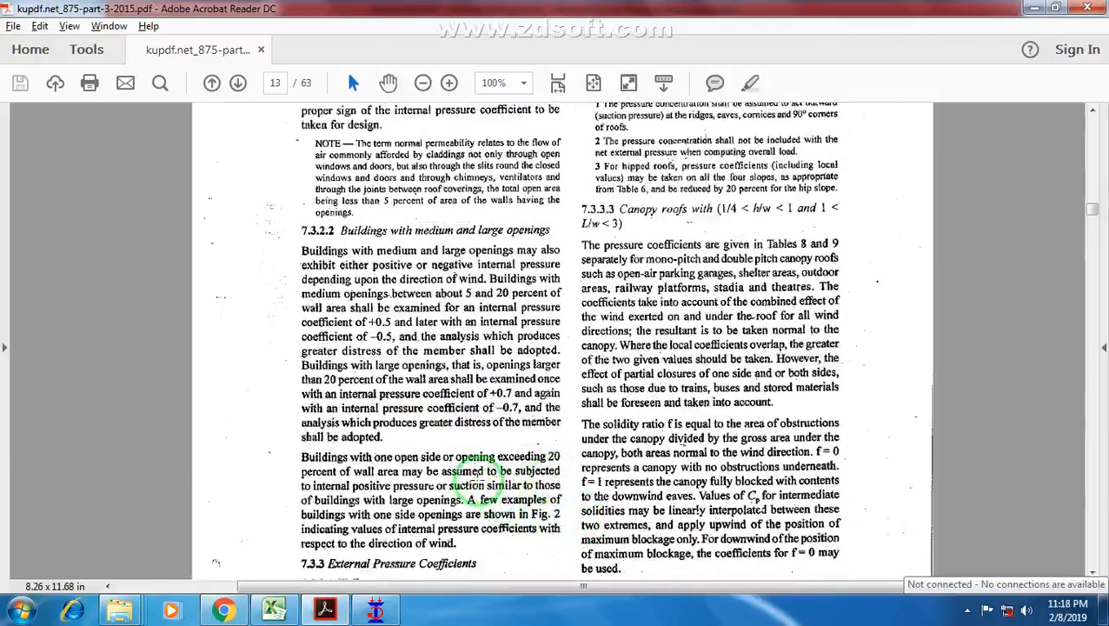
Review clauses 7.3.2 and 7.3.2.1 on internal pressure coefficients for buildings with openings up to about 5 percent of wall area.
{"action": "scroll", "coordinate": [478, 477], "scroll_direction": "up", "scroll_amount": 2}
{"action": "scroll", "coordinate": [470, 469], "scroll_direction": "up", "scroll_amount": 10}
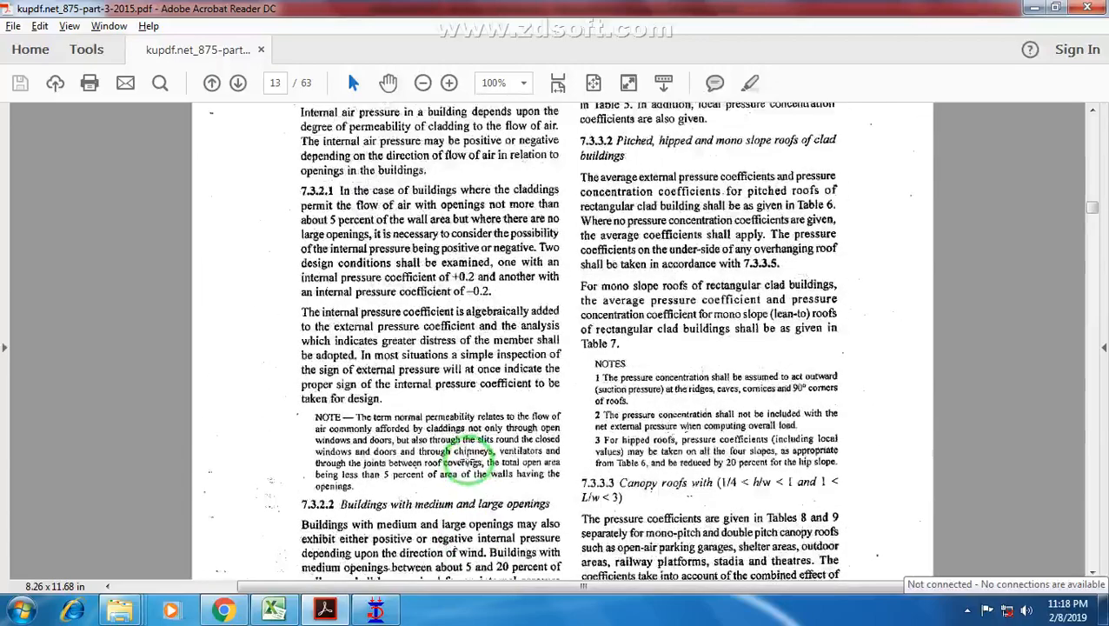
{"action": "scroll", "coordinate": [466, 453], "scroll_direction": "up", "scroll_amount": 4}
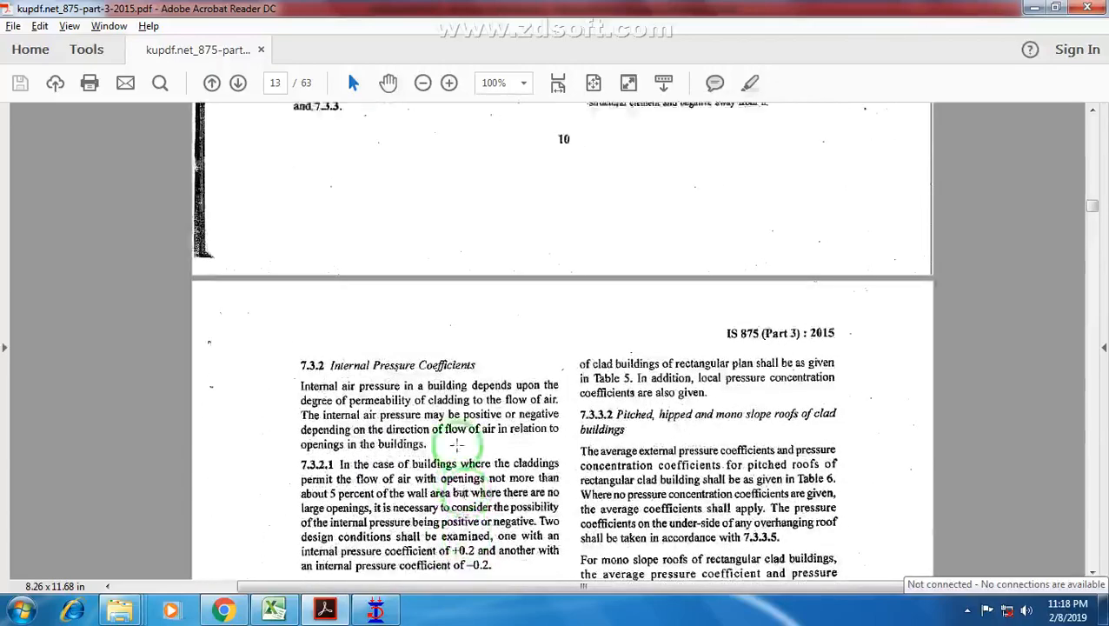
{"action": "scroll", "coordinate": [463, 440], "scroll_direction": "down", "scroll_amount": 8}
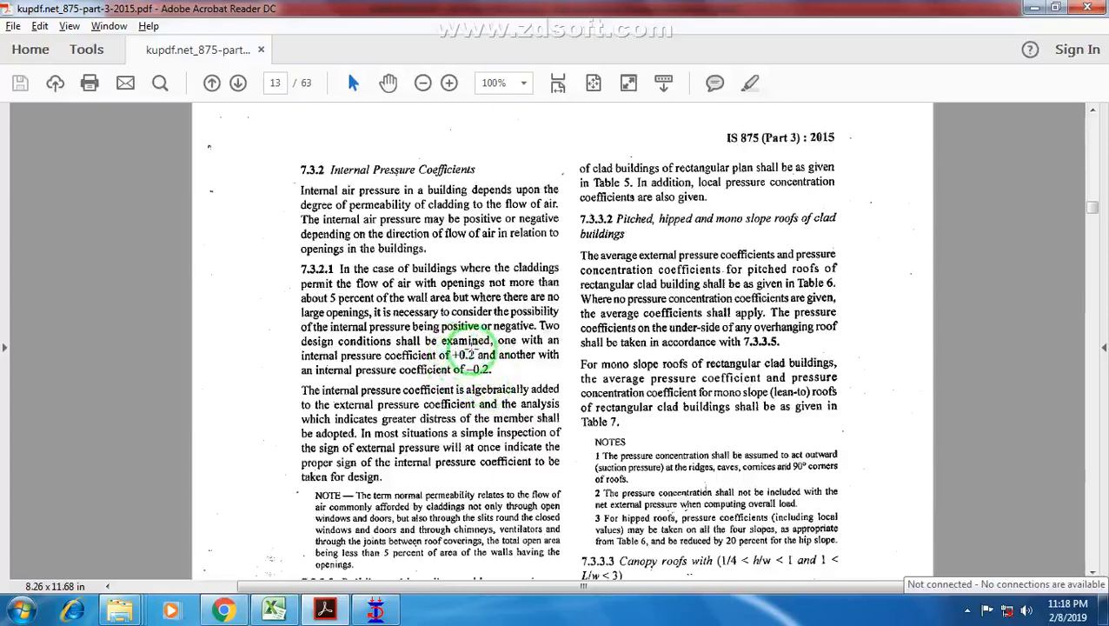
{"action": "scroll", "coordinate": [470, 348], "scroll_direction": "down", "scroll_amount": 3}
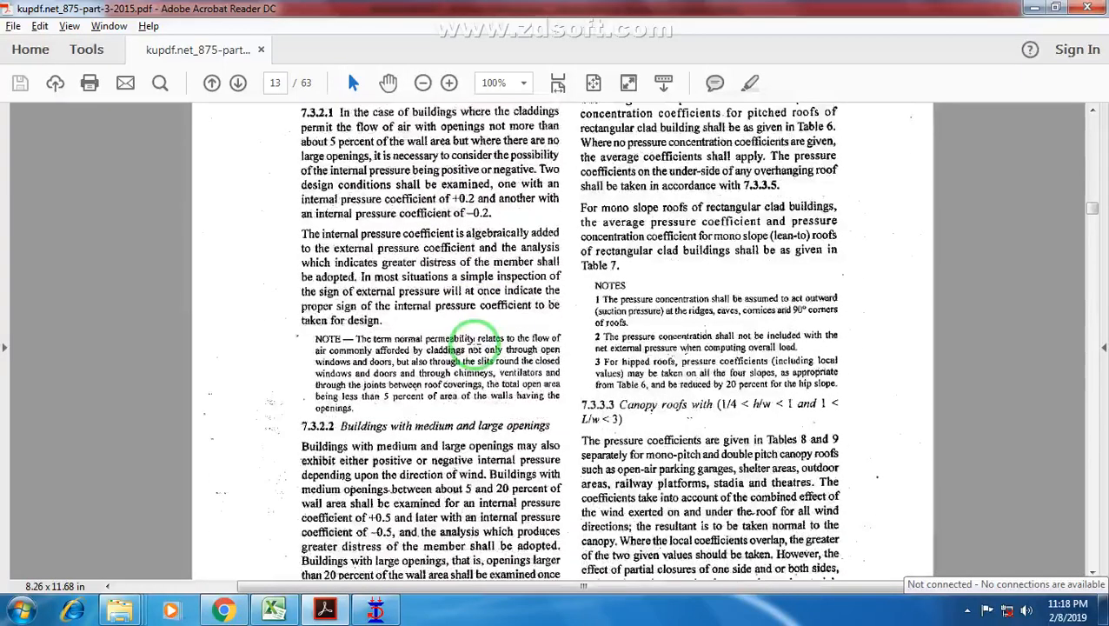
{"action": "scroll", "coordinate": [476, 347], "scroll_direction": "down", "scroll_amount": 1}
{"action": "scroll", "coordinate": [476, 348], "scroll_direction": "up", "scroll_amount": 2}
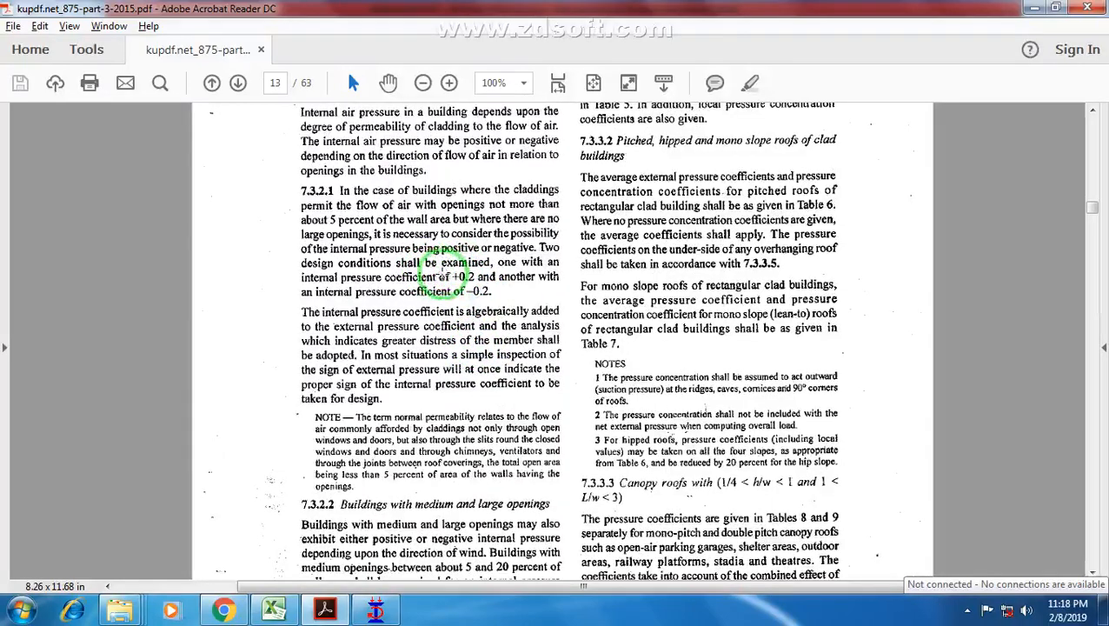
{"action": "scroll", "coordinate": [443, 261], "scroll_direction": "down", "scroll_amount": 1}
Compare the net coefficients around F30 in Excel with the STAAD.Pro model and the internal pressure clauses in Acrobat Reader.
{"action": "left_click", "coordinate": [274, 610]}
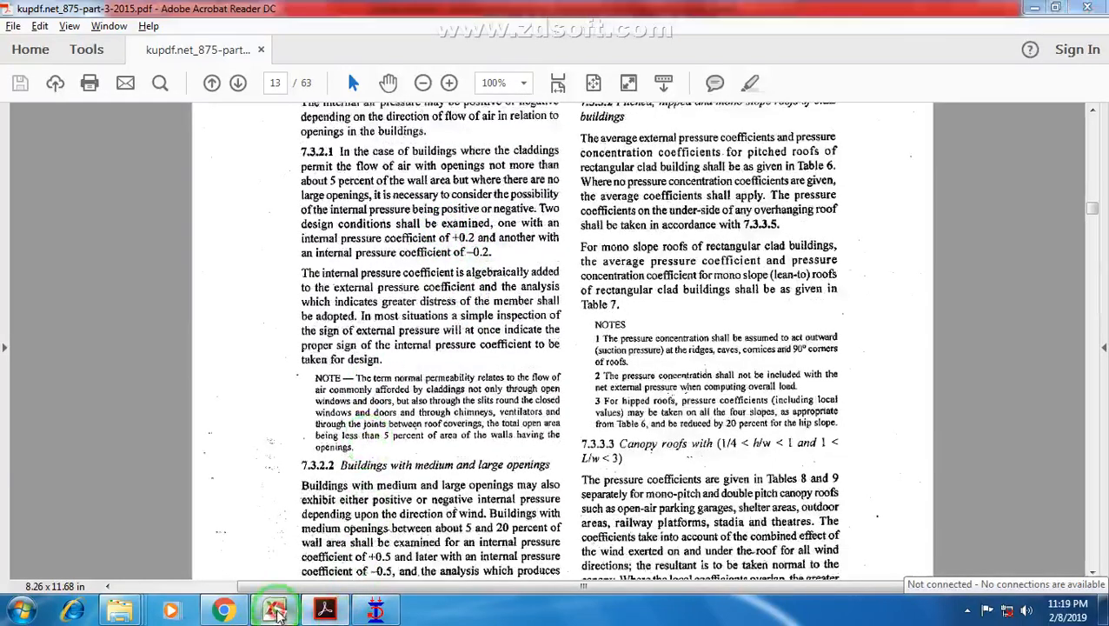
{"action": "left_click", "coordinate": [491, 466]}
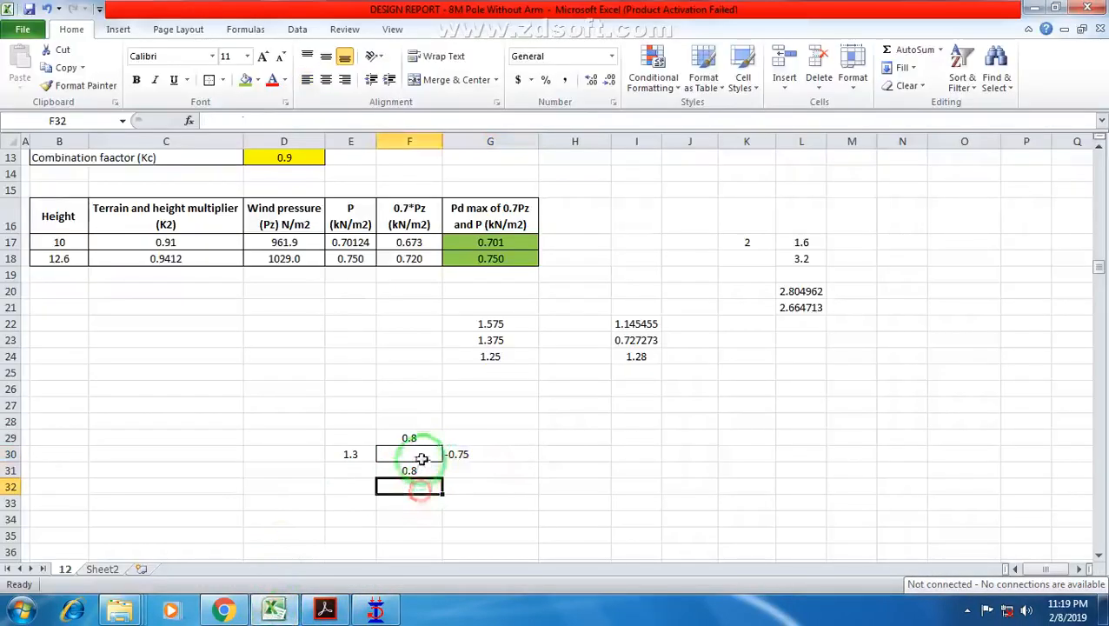
{"action": "left_click", "coordinate": [460, 453]}
{"action": "left_click", "coordinate": [373, 611]}
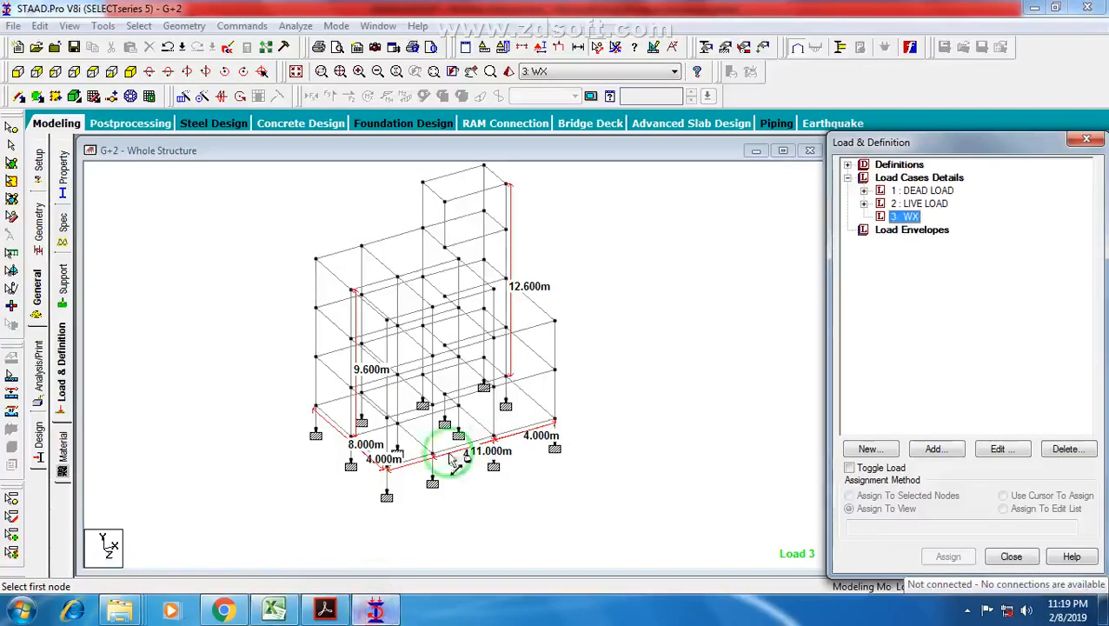
{"action": "left_click", "coordinate": [323, 611]}
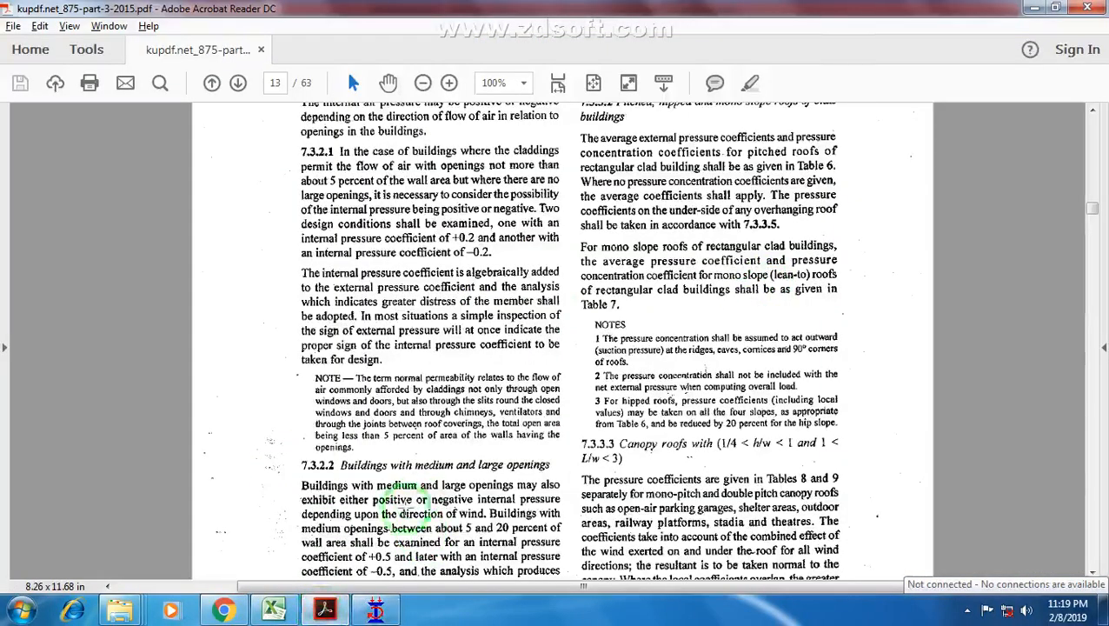
{"action": "left_click", "coordinate": [290, 614]}
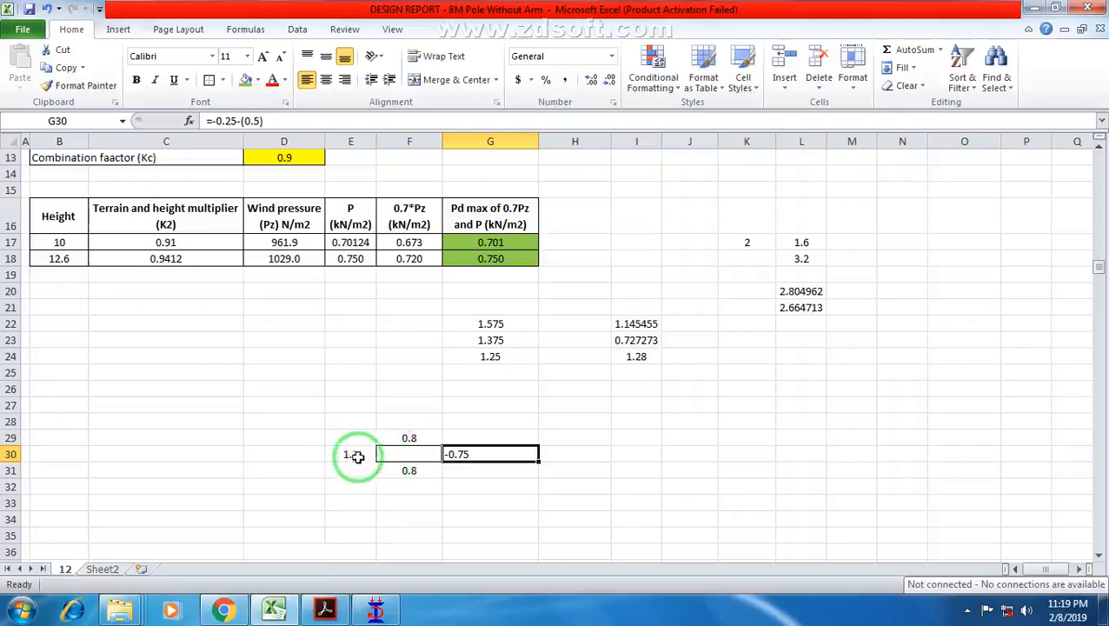
Check the formula in cell E30, switch to Acrobat Reader and read clause 7.3.1 on wind load on individual members.
{"action": "left_click", "coordinate": [356, 454]}
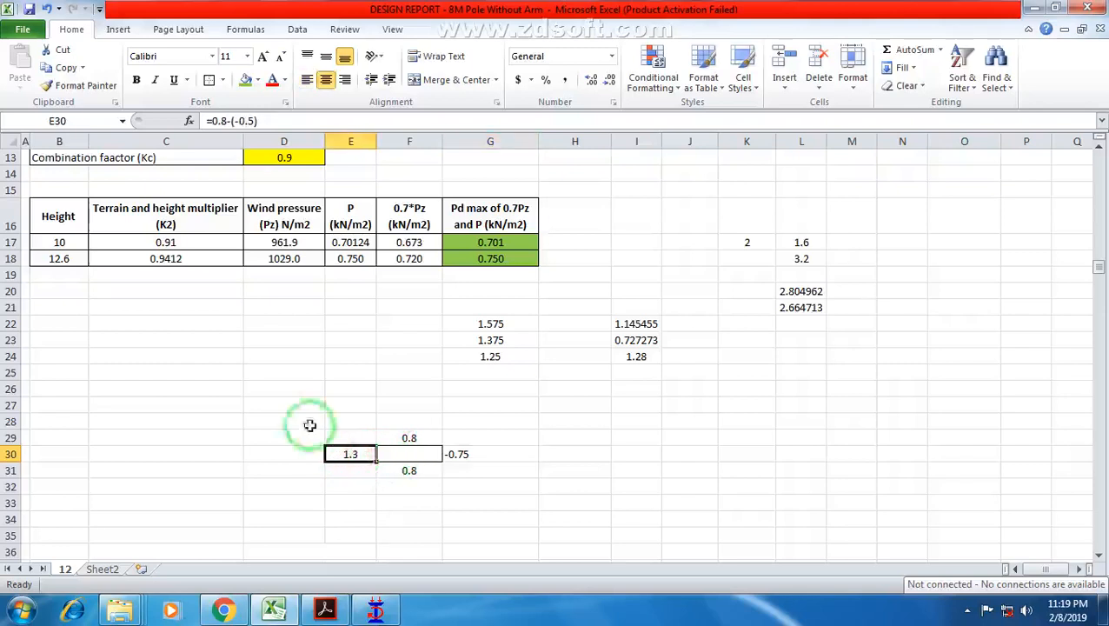
{"action": "left_click", "coordinate": [325, 609]}
{"action": "scroll", "coordinate": [531, 387], "scroll_direction": "up", "scroll_amount": 10}
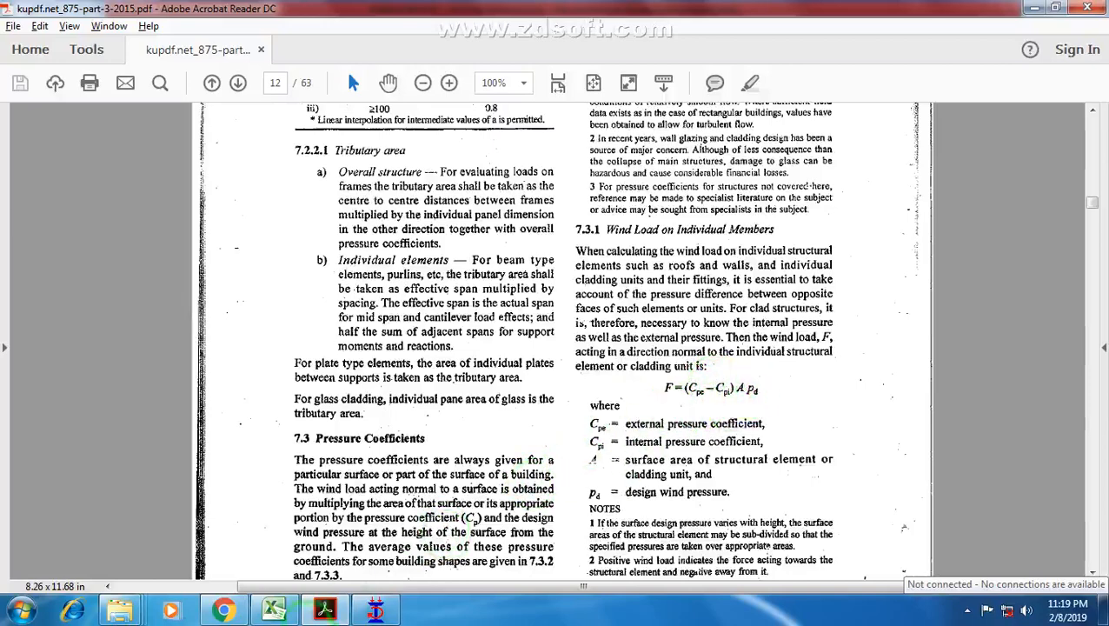
Return to Excel and examine the external and internal coefficient terms in the formula of cell E30.
{"action": "left_click", "coordinate": [271, 611]}
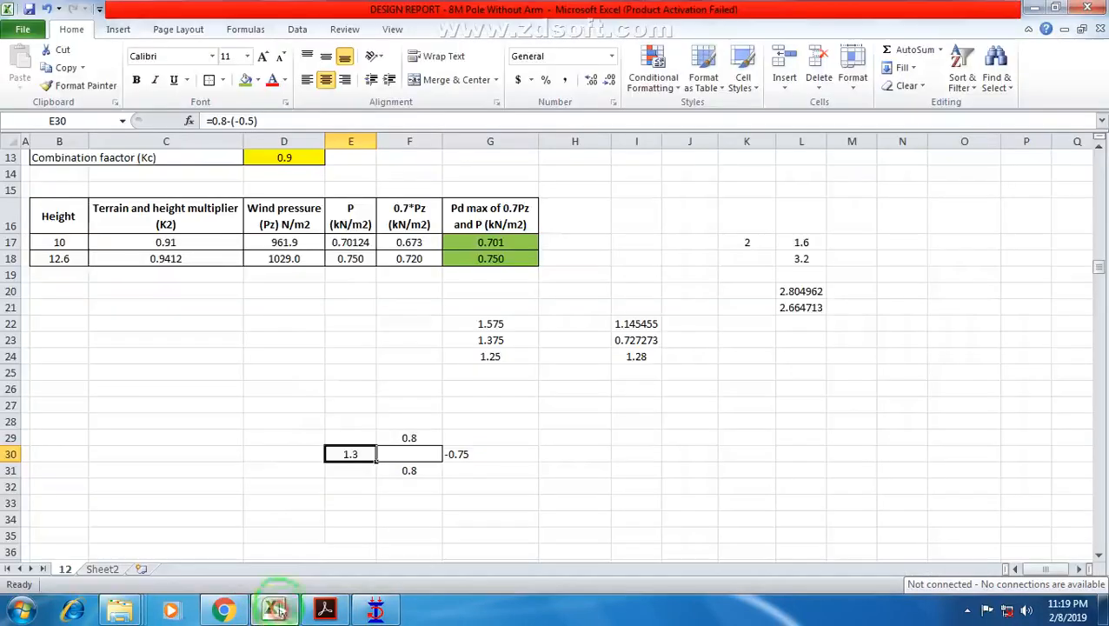
{"action": "left_click", "coordinate": [353, 453]}
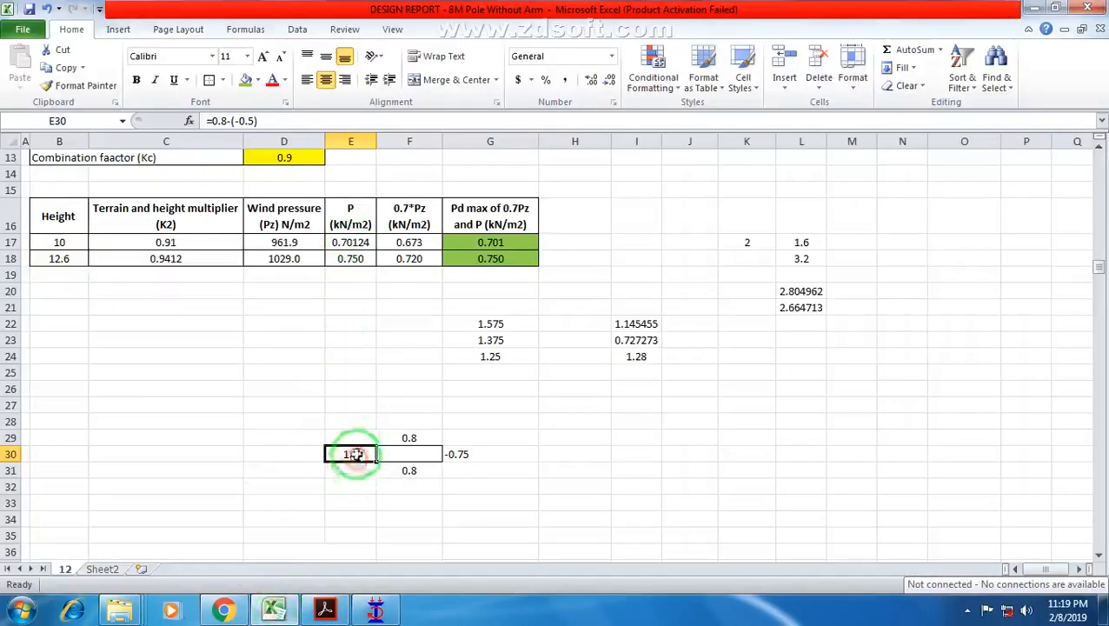
{"action": "left_click", "coordinate": [213, 121]}
{"action": "left_click_drag", "start_coordinate": [222, 121], "coordinate": [255, 120]}
{"action": "left_click", "coordinate": [239, 121]}
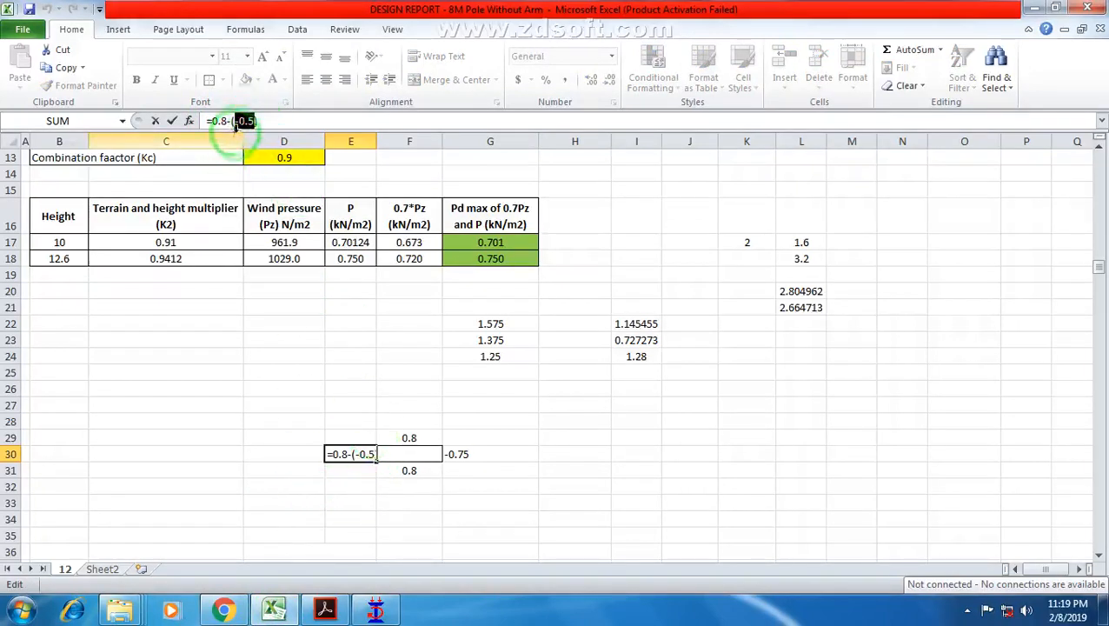
{"action": "left_click", "coordinate": [236, 122]}
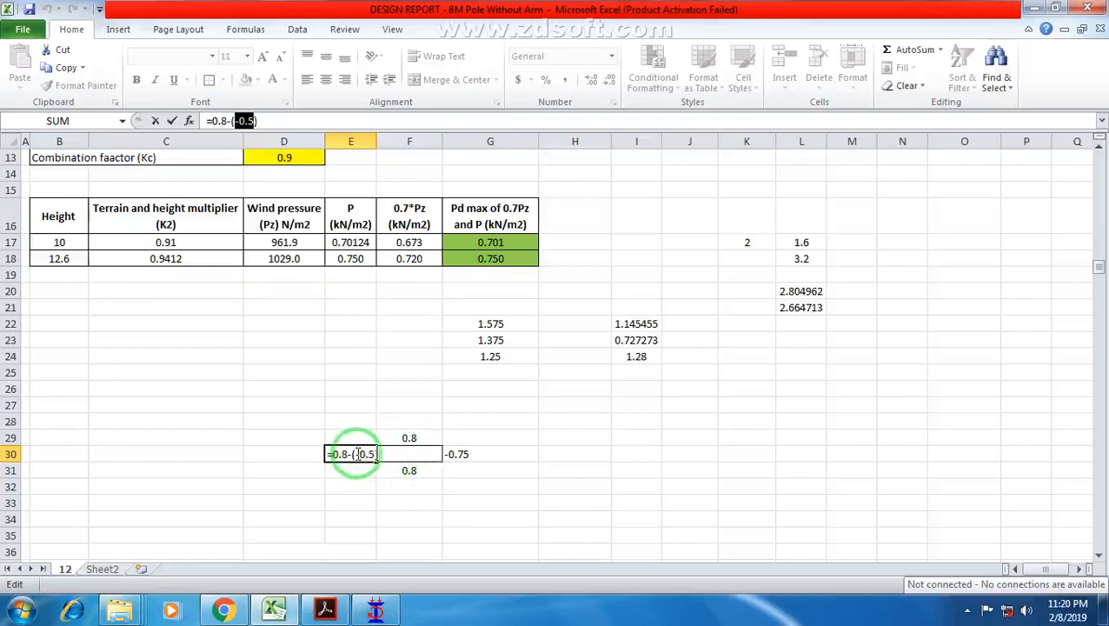
{"action": "left_click", "coordinate": [234, 120]}
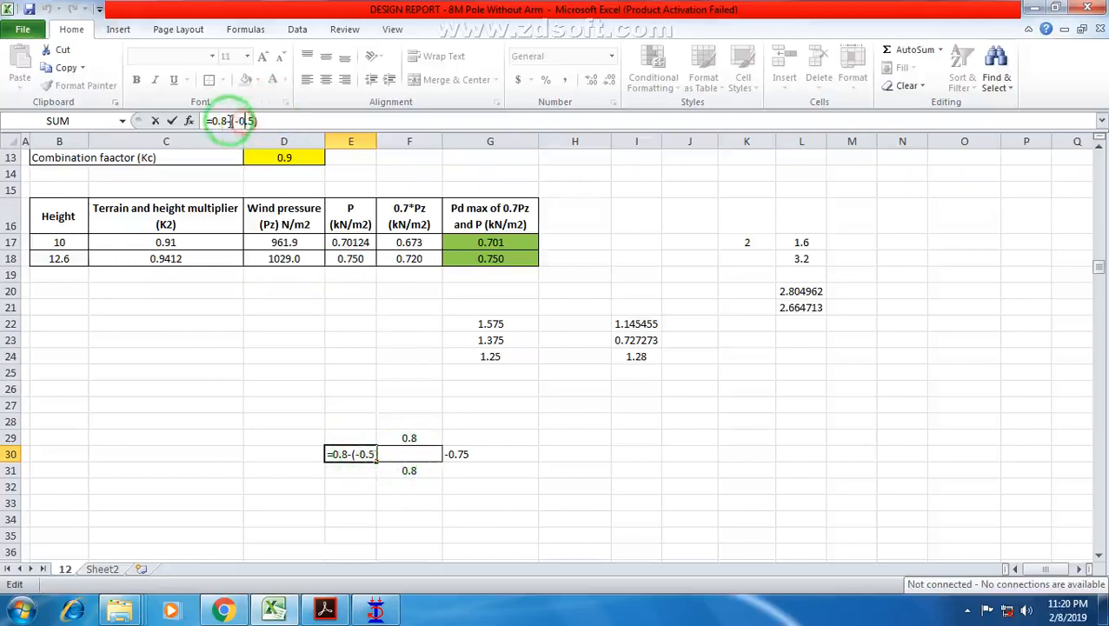
{"action": "key", "text": "Return"}
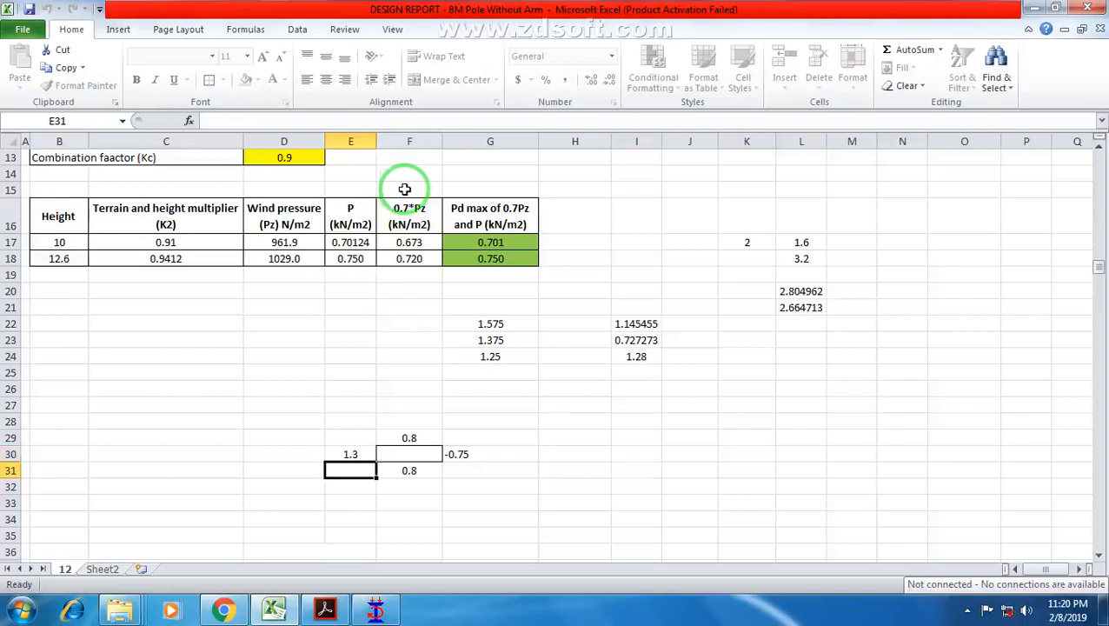
Compare the coefficient terms in cell G30's formula with the force equation of clause 7.3.1 in Acrobat Reader.
{"action": "left_click", "coordinate": [356, 454]}
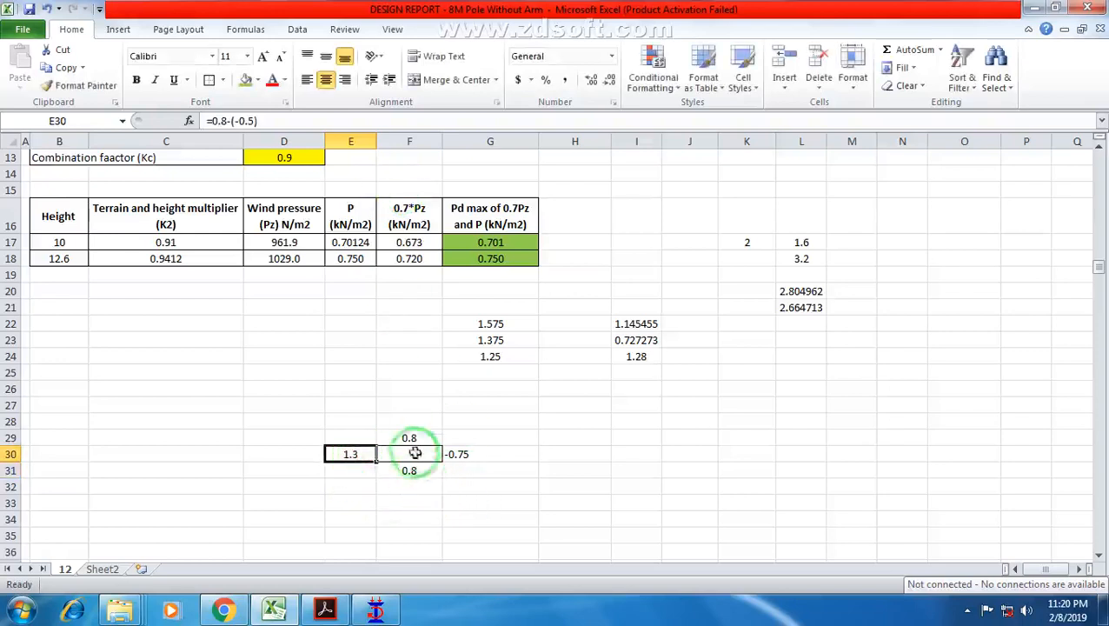
{"action": "left_click", "coordinate": [467, 456]}
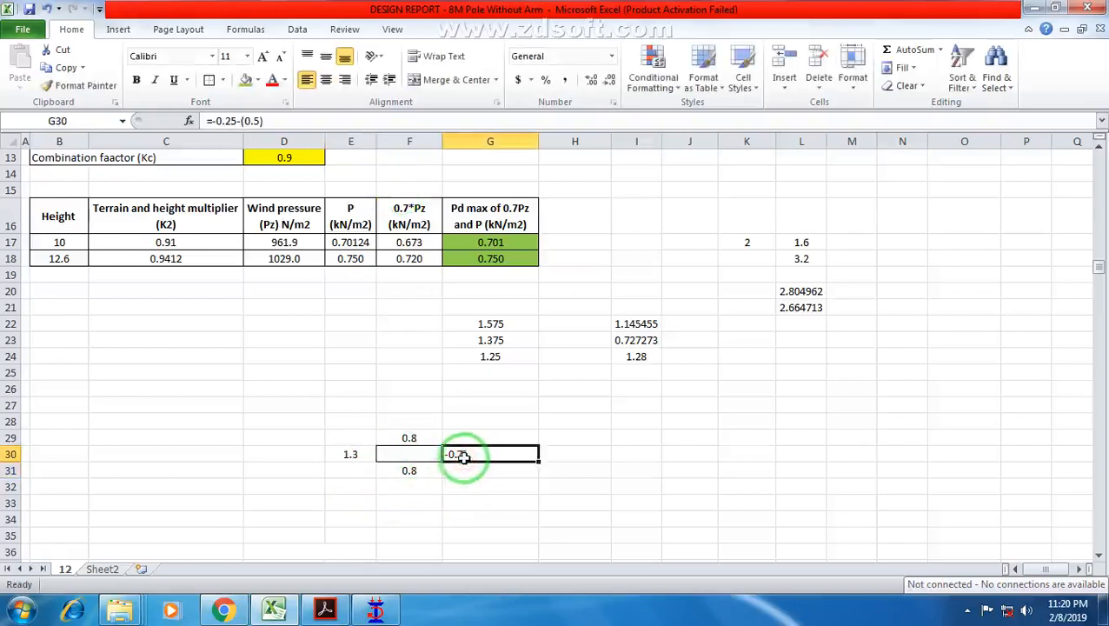
{"action": "left_click", "coordinate": [212, 122]}
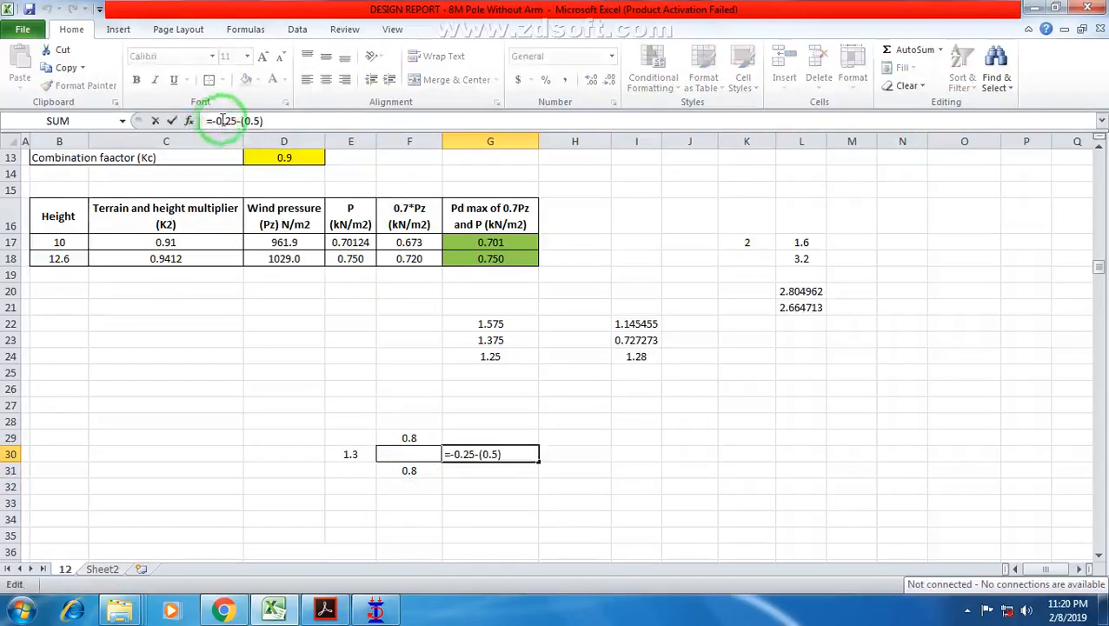
{"action": "left_click", "coordinate": [325, 608]}
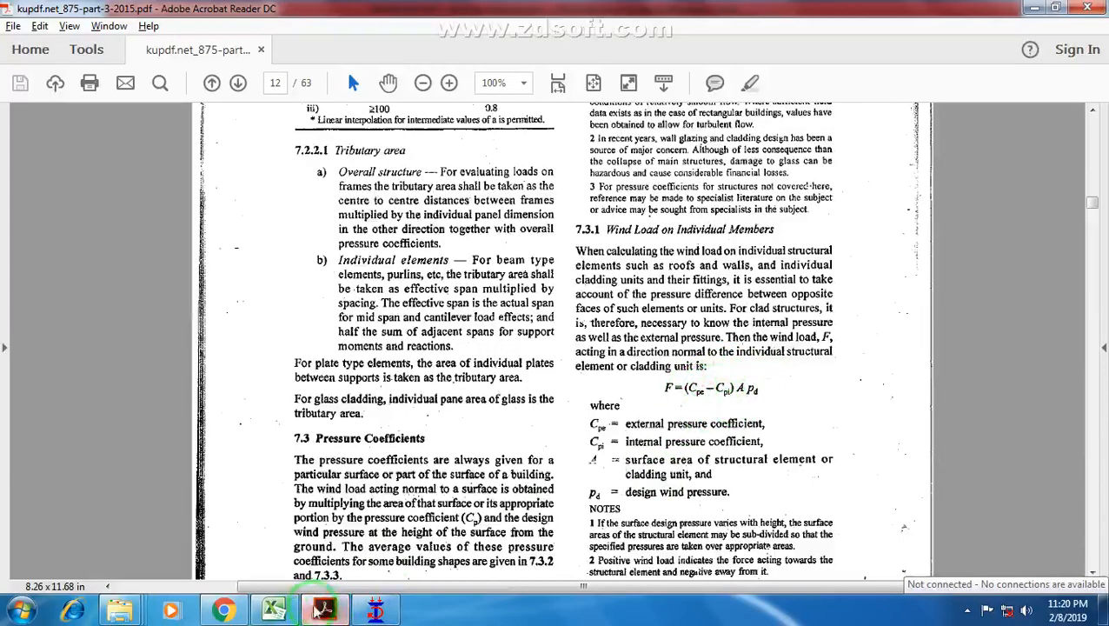
{"action": "left_click", "coordinate": [323, 608]}
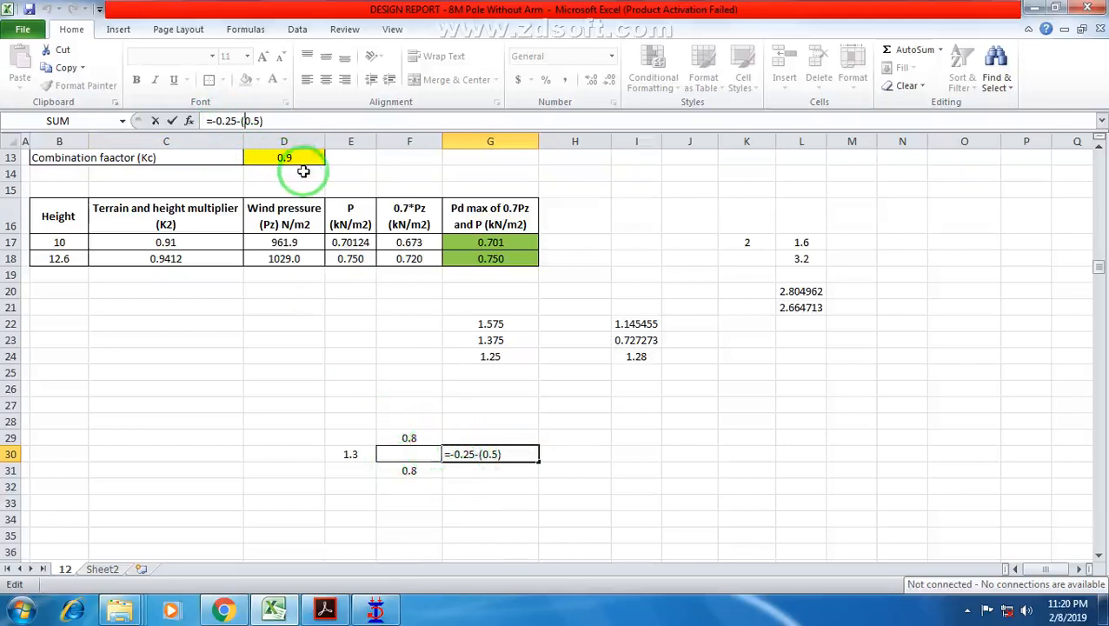
{"action": "key", "text": "ctrl+Return"}
Examine the sign of the internal pressure coefficient in cell G30's formula and leave the cell unedited.
{"action": "scroll", "coordinate": [435, 426], "scroll_direction": "down", "scroll_amount": 1}
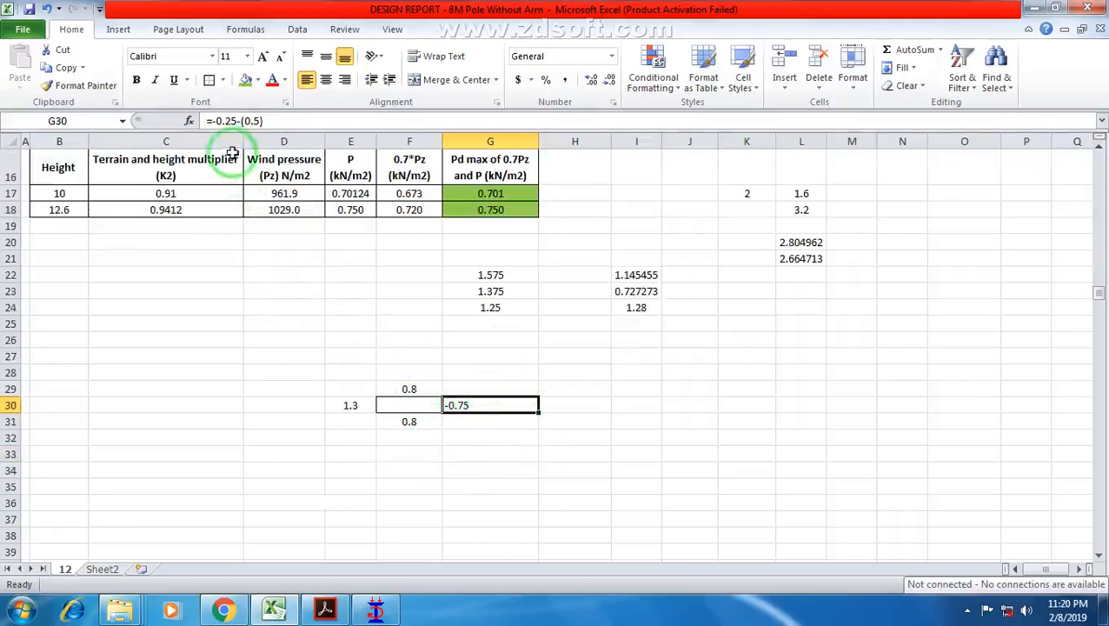
{"action": "left_click", "coordinate": [241, 121]}
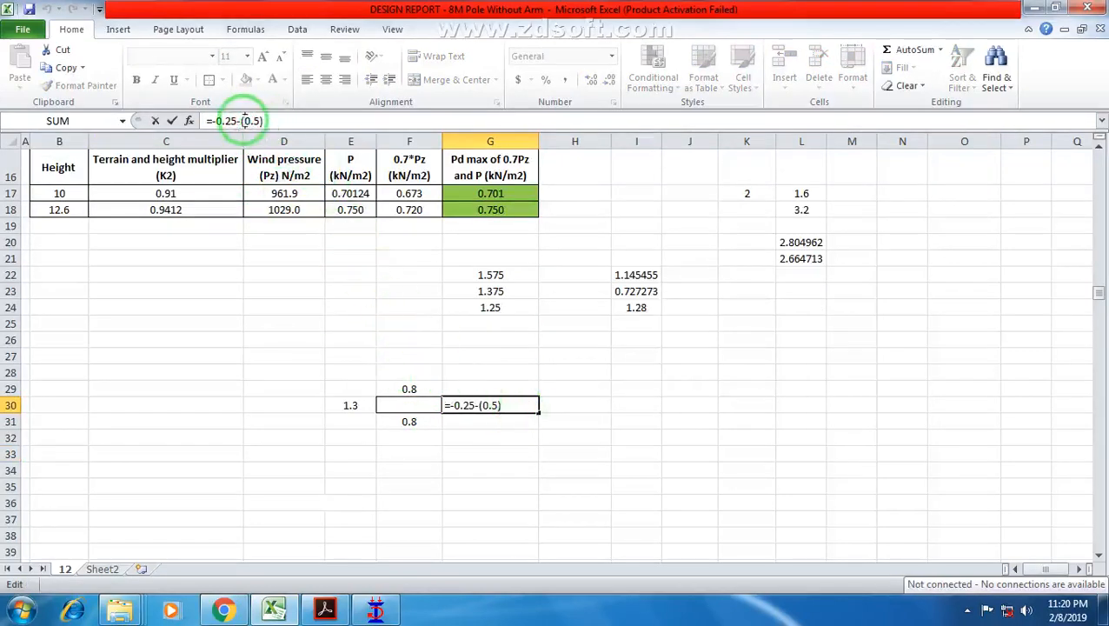
{"action": "left_click", "coordinate": [456, 424]}
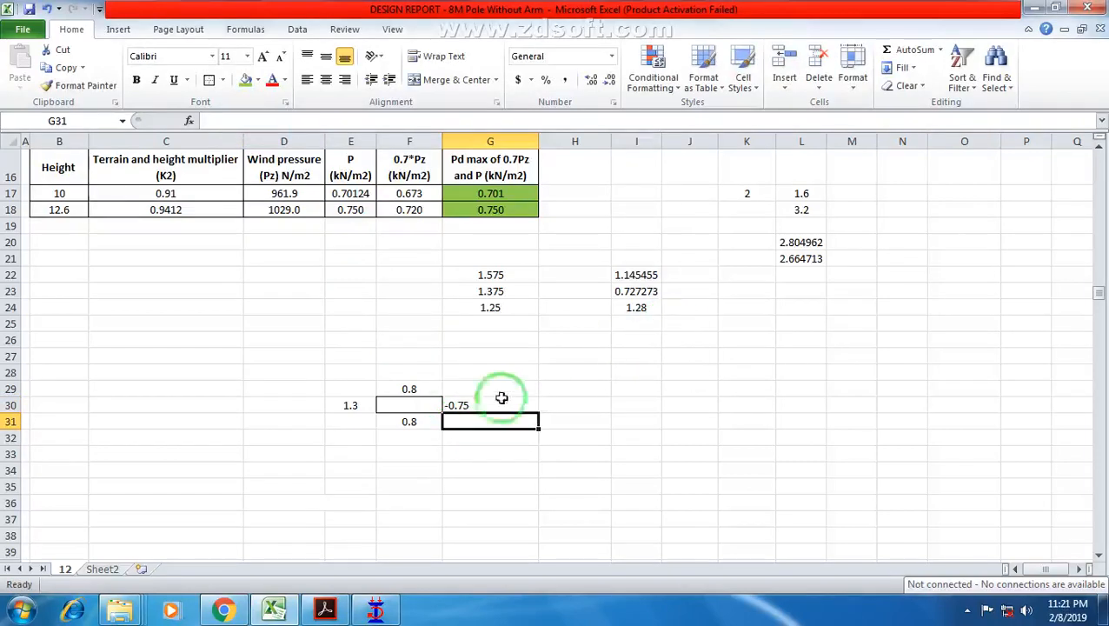
{"action": "left_click", "coordinate": [458, 405]}
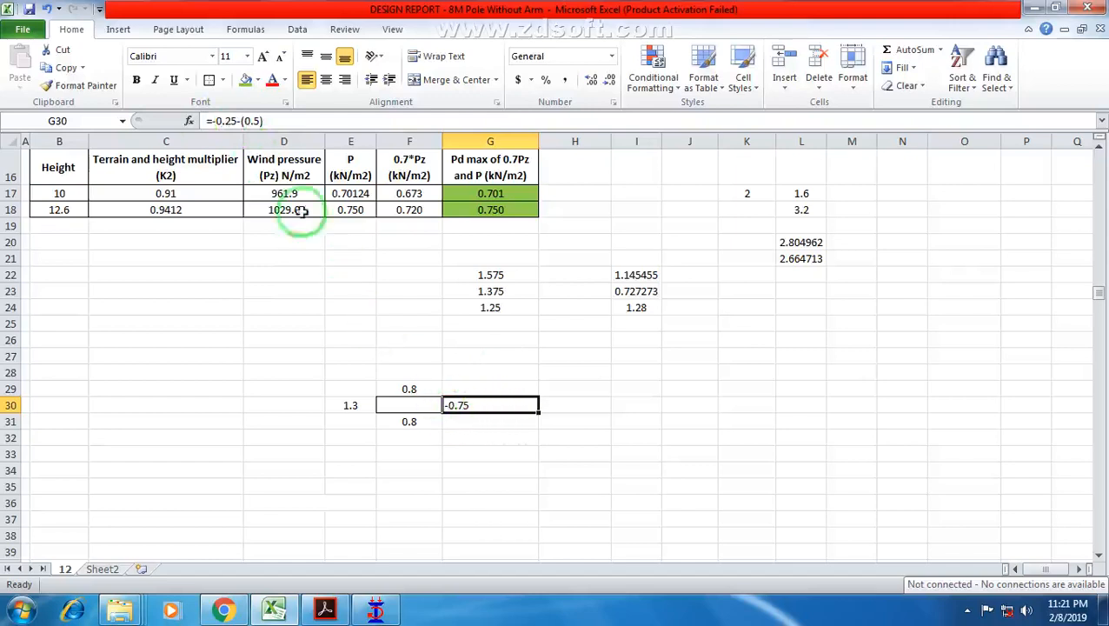
{"action": "left_click", "coordinate": [244, 122]}
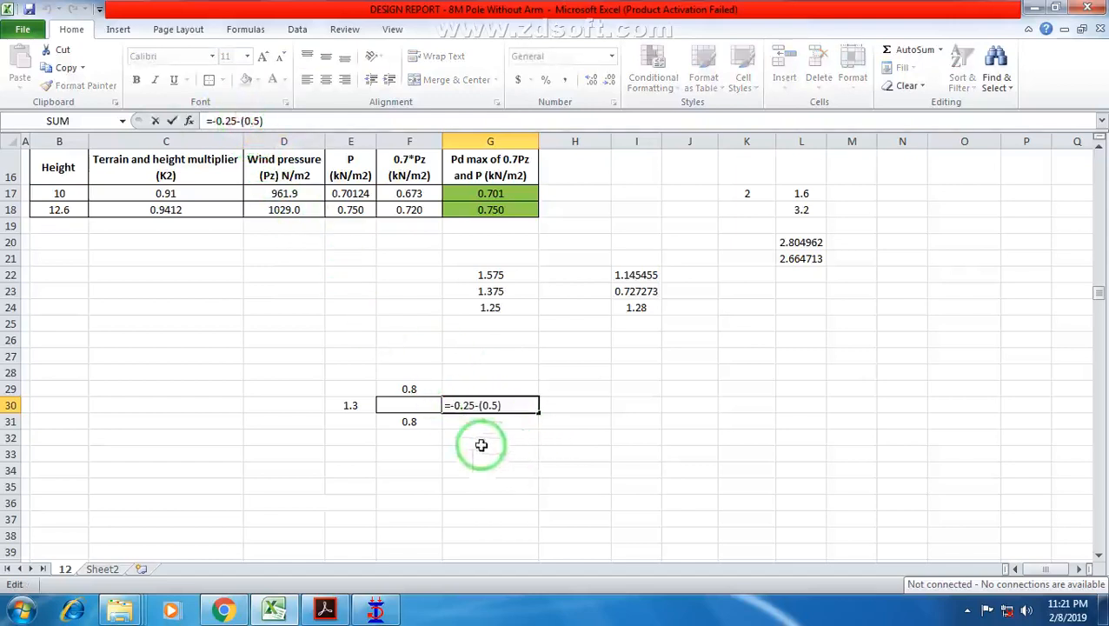
{"action": "left_click", "coordinate": [405, 421]}
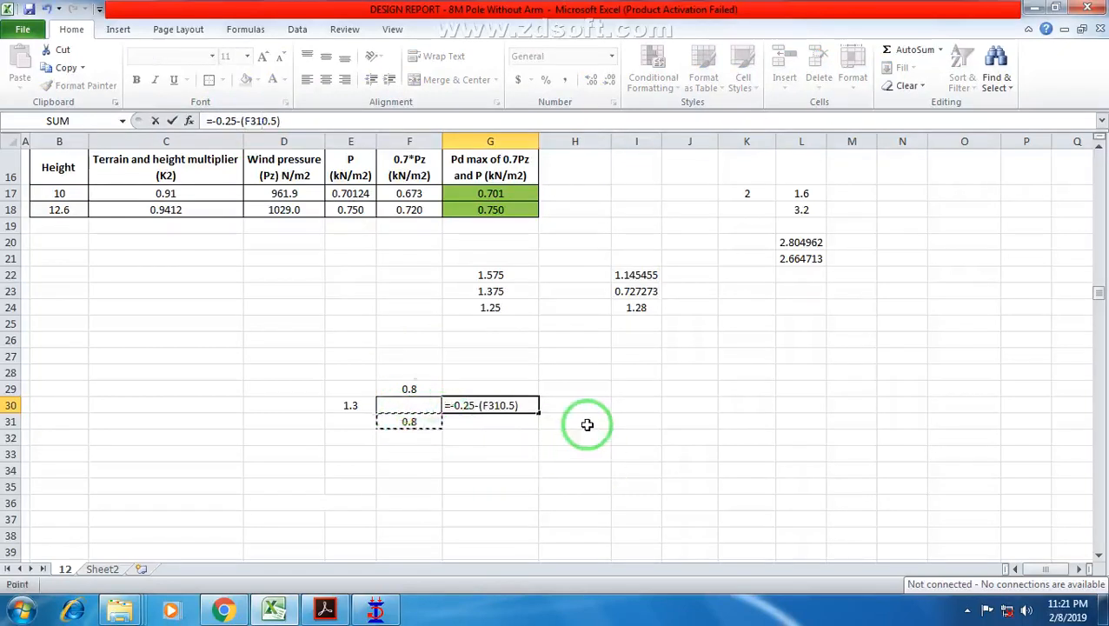
{"action": "key", "text": "Escape"}
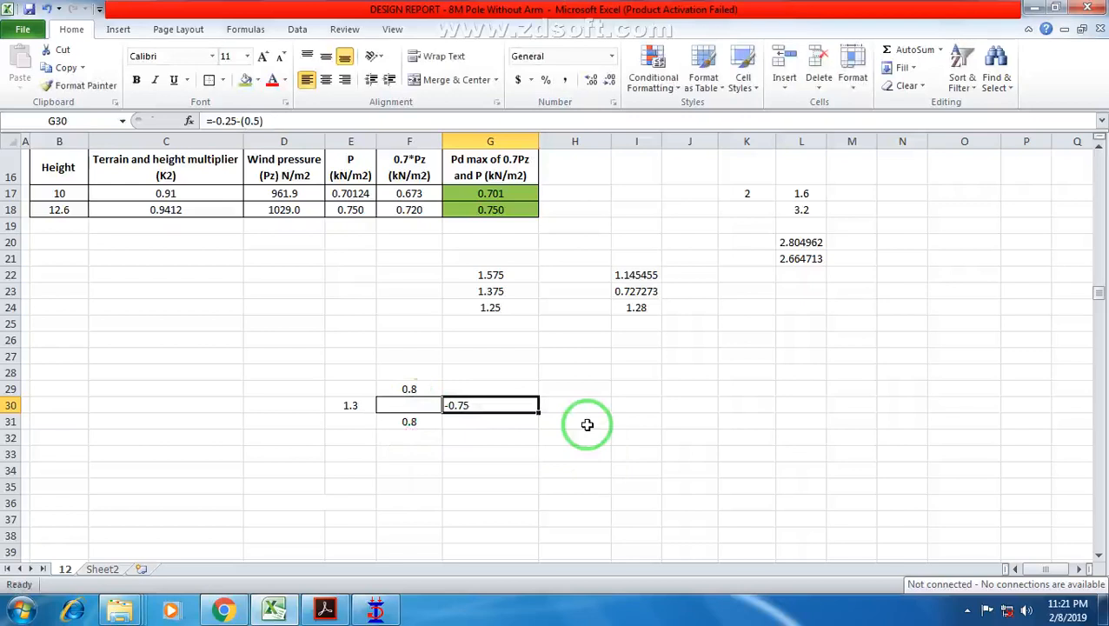
Open cell F29 for editing, switch to Acrobat Reader and look up the side-wall external pressure coefficients in the table on page 15.
{"action": "left_click", "coordinate": [410, 389]}
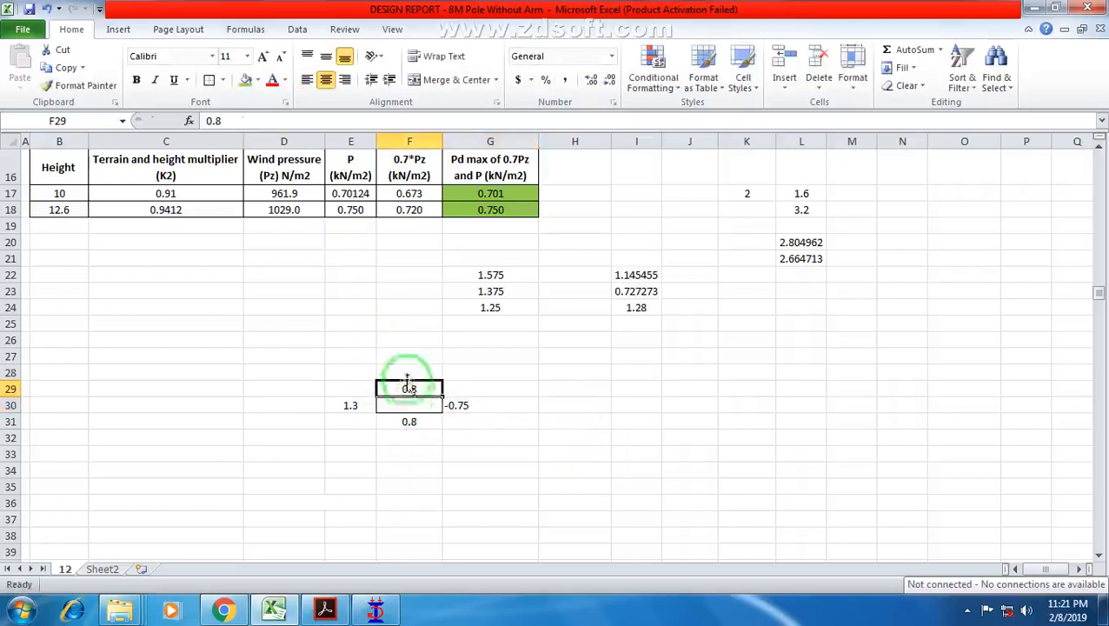
{"action": "left_click", "coordinate": [211, 120]}
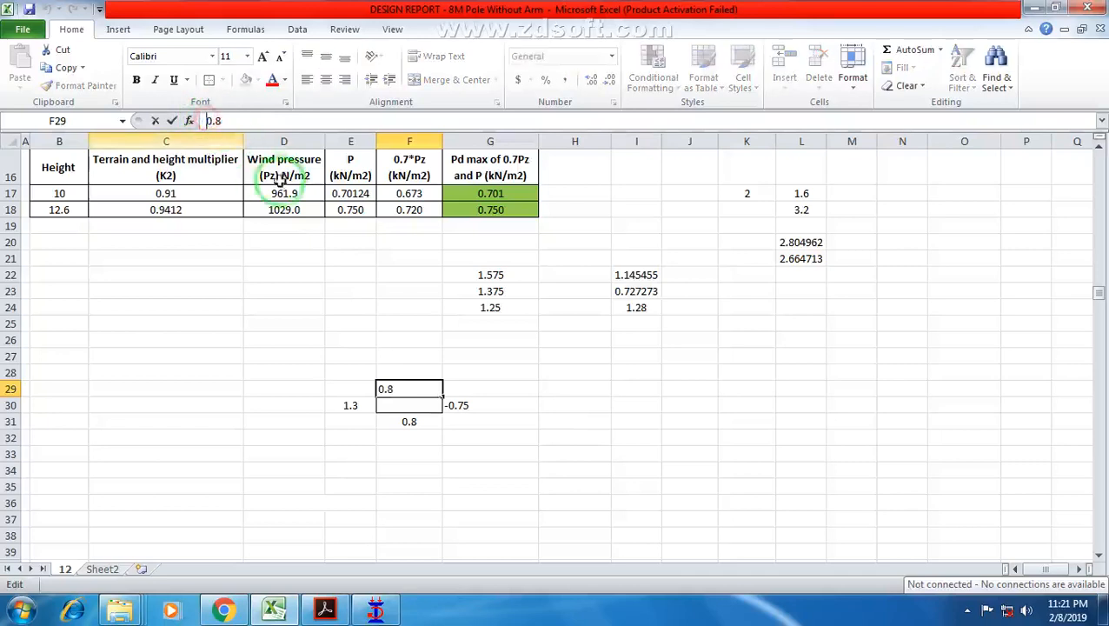
{"action": "left_click", "coordinate": [322, 608]}
{"action": "scroll", "coordinate": [705, 310], "scroll_direction": "up", "scroll_amount": 15}
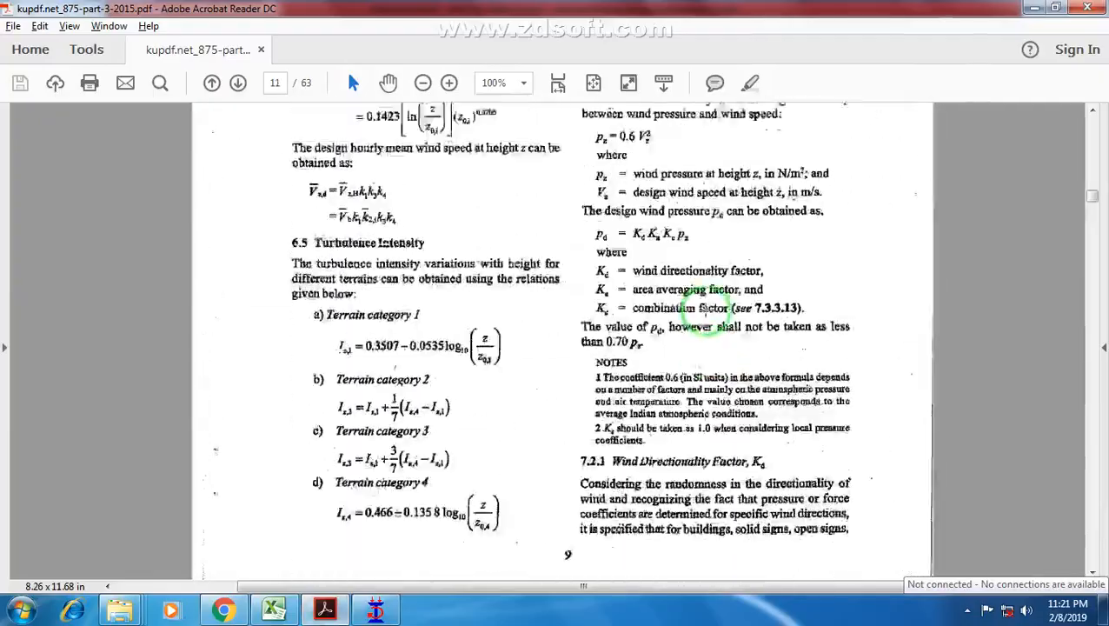
{"action": "scroll", "coordinate": [704, 310], "scroll_direction": "down", "scroll_amount": 20}
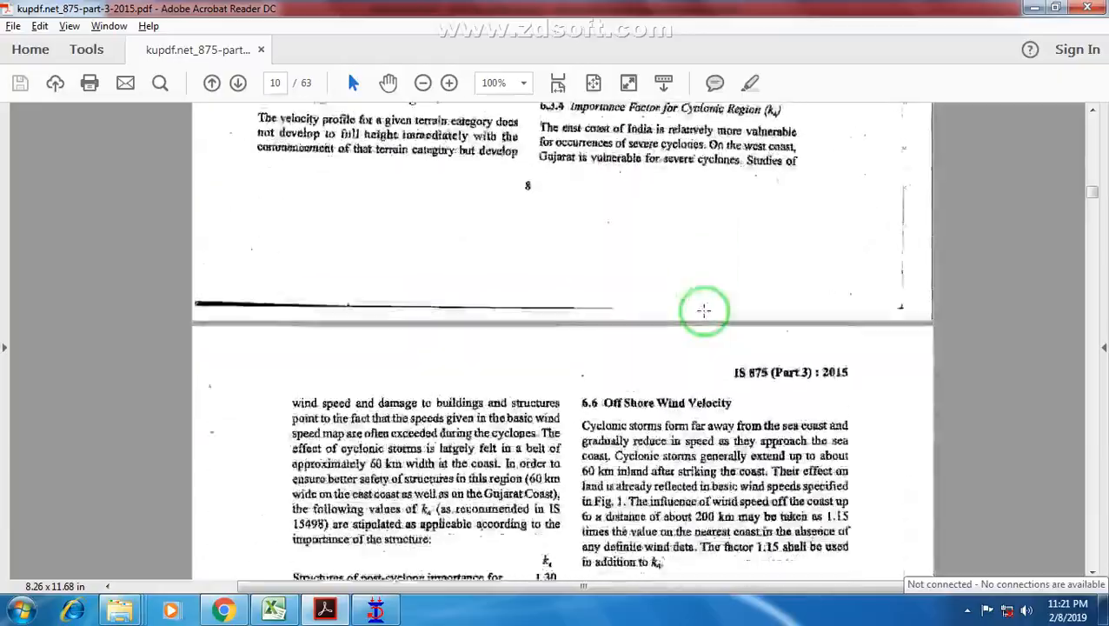
{"action": "scroll", "coordinate": [705, 311], "scroll_direction": "down", "scroll_amount": 20}
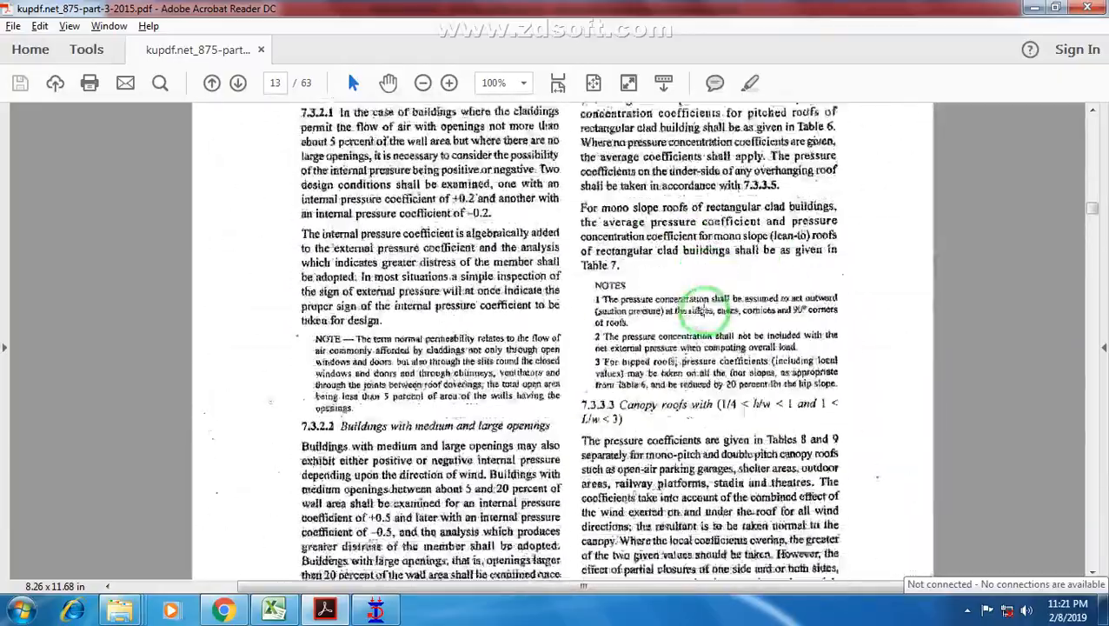
{"action": "scroll", "coordinate": [705, 310], "scroll_direction": "down", "scroll_amount": 10}
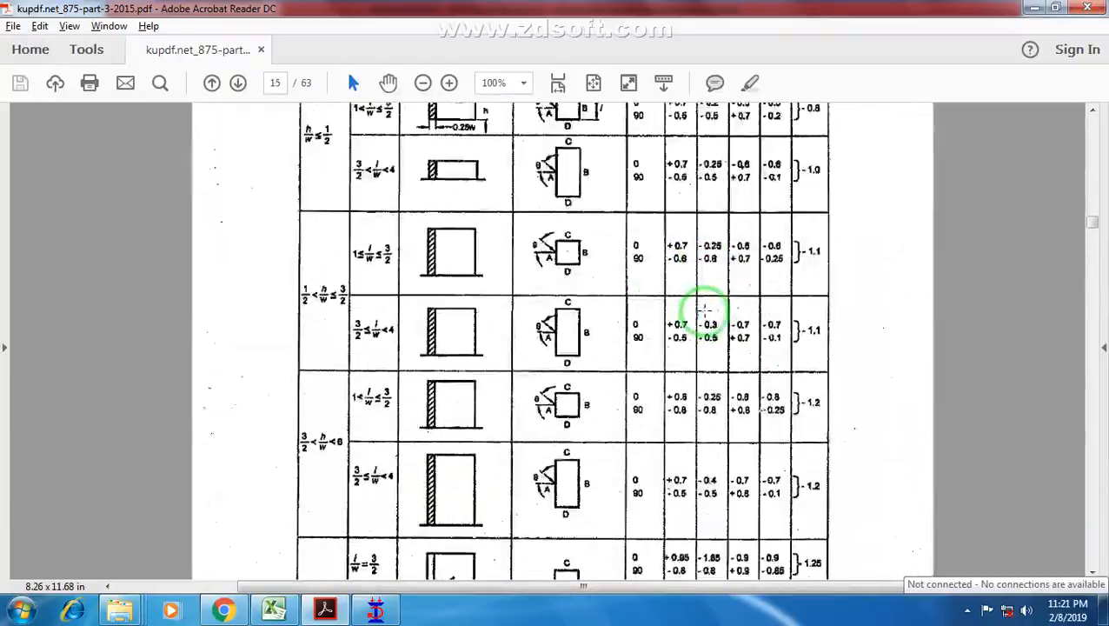
{"action": "scroll", "coordinate": [424, 395], "scroll_direction": "up", "scroll_amount": 4}
{"action": "scroll", "coordinate": [423, 396], "scroll_direction": "up", "scroll_amount": 1}
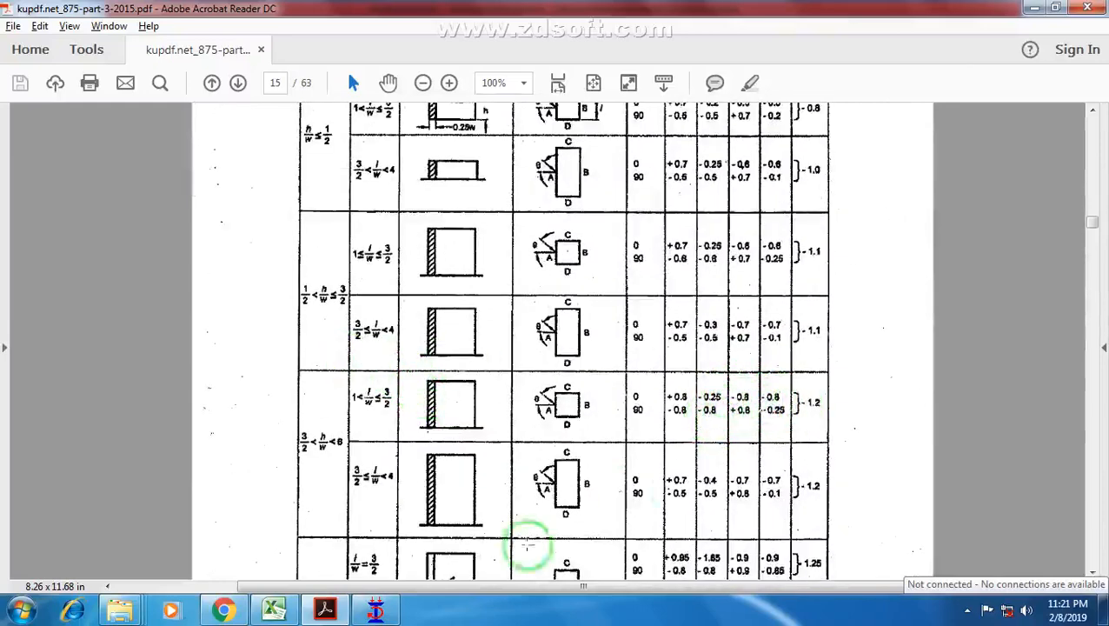
Return to Excel and change cell F29 to the net coefficient formula =-0.8-(+0.2).
{"action": "left_click", "coordinate": [270, 593]}
{"action": "left_click", "coordinate": [209, 120]}
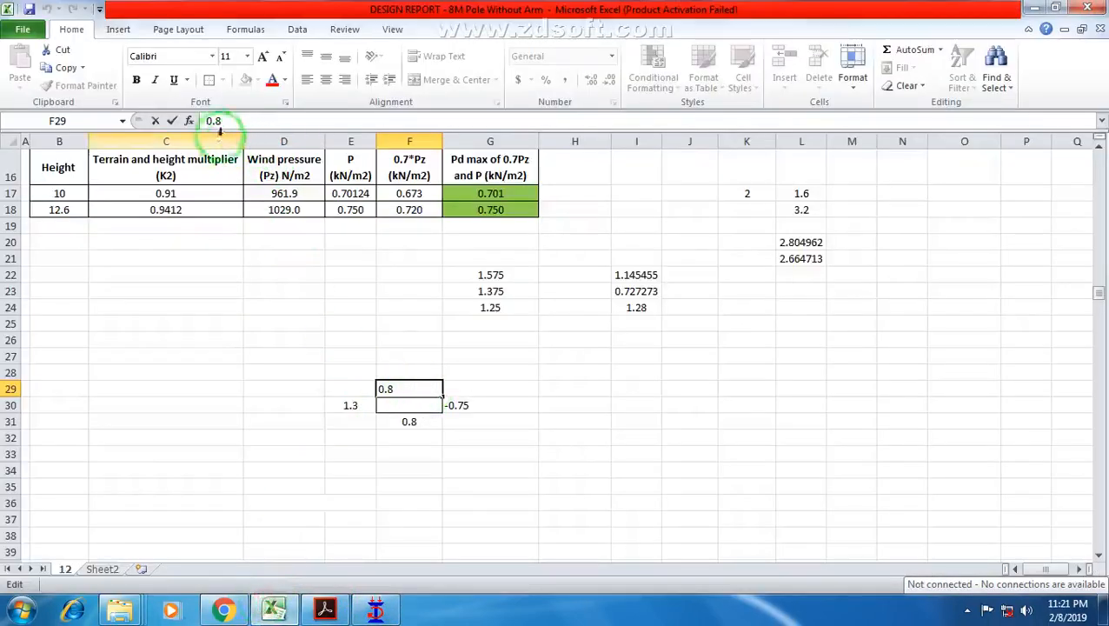
{"action": "type", "text": "=-"}
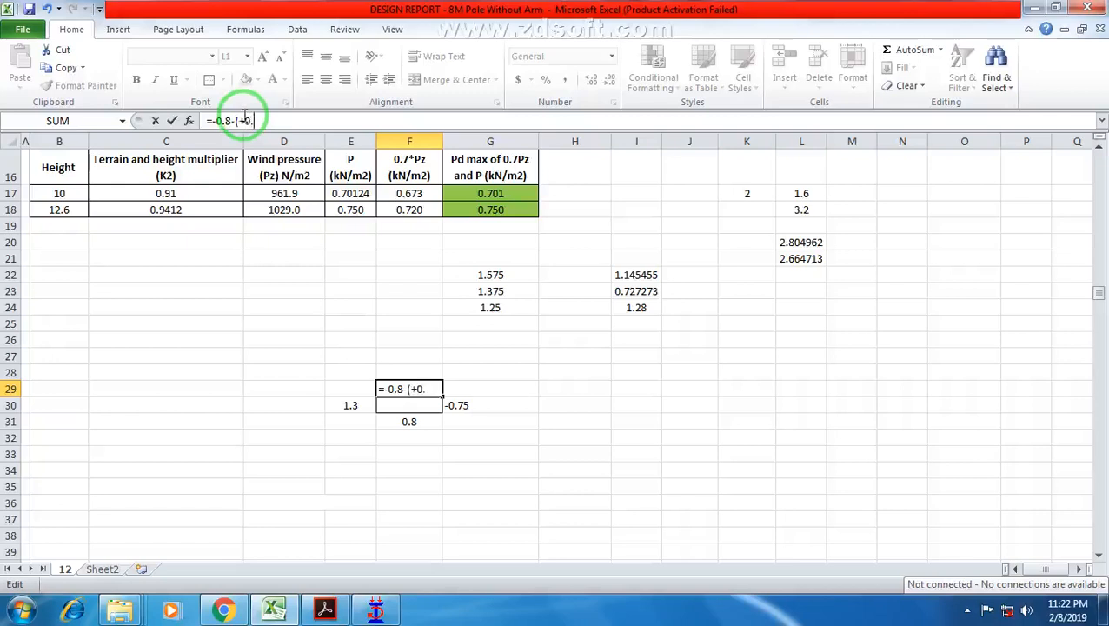
{"action": "key", "text": "Return"}
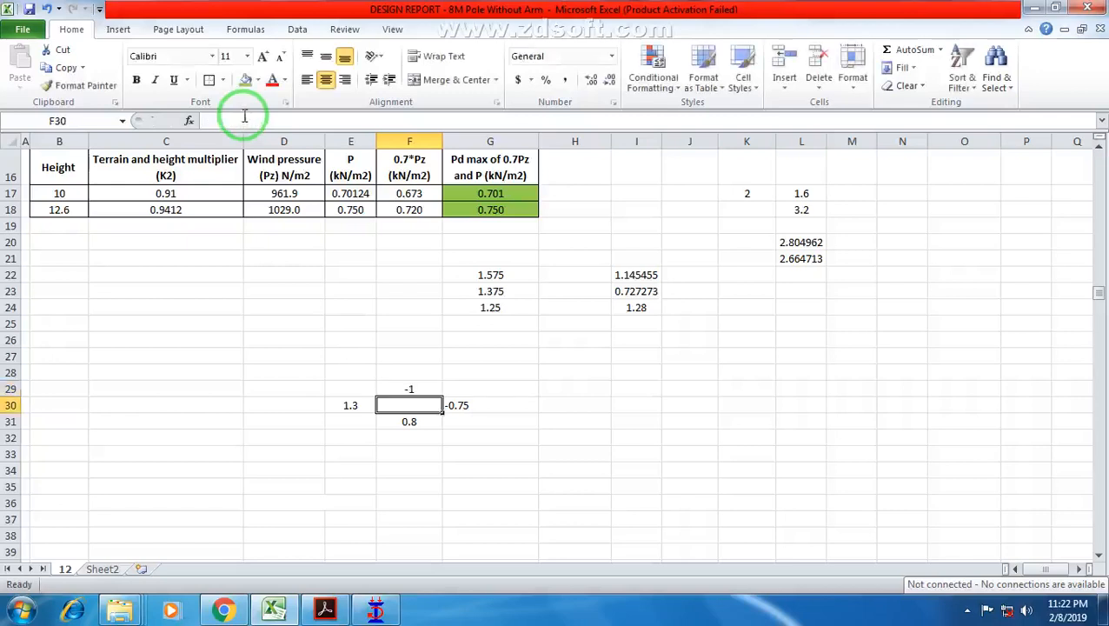
Set the internal pressure coefficient to 0.2 in cell G30's formula and to -0.2 in cell E30's formula.
{"action": "left_click", "coordinate": [470, 406]}
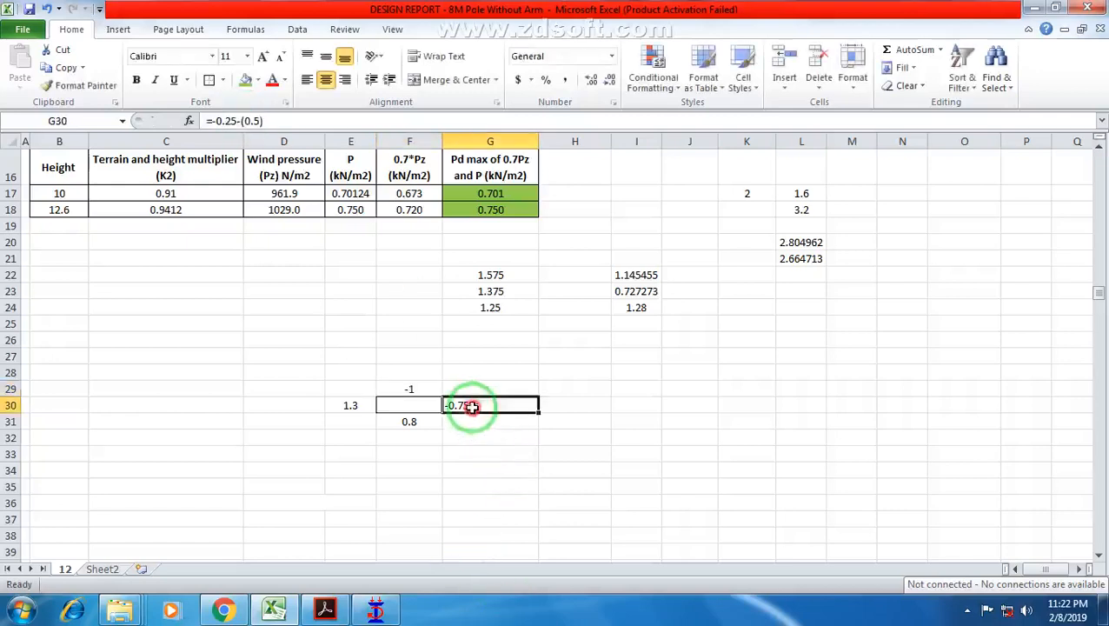
{"action": "left_click", "coordinate": [253, 121]}
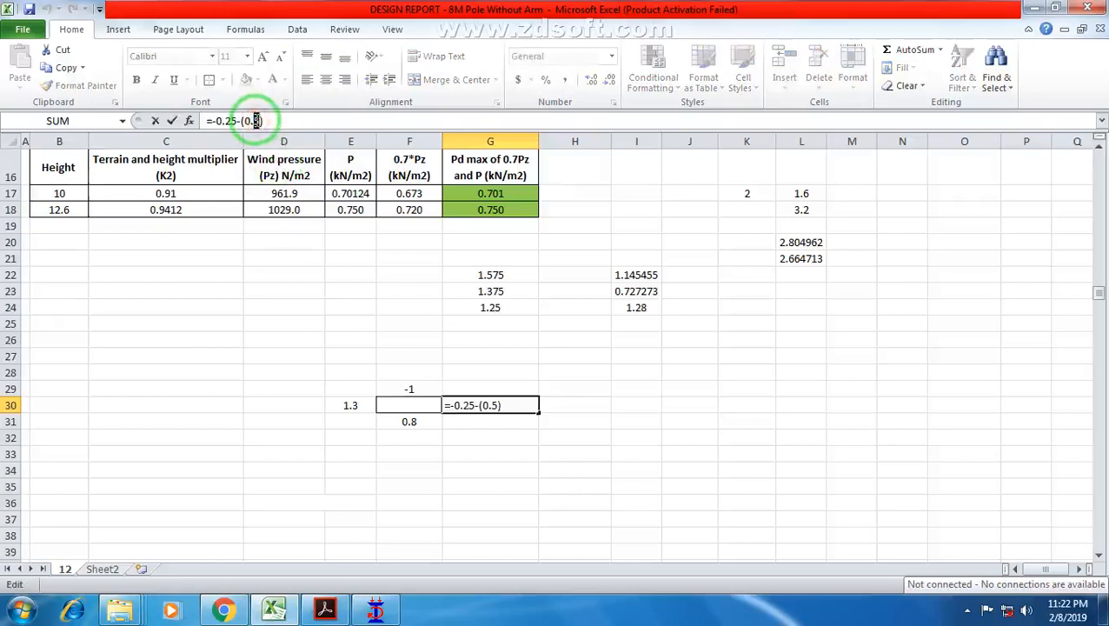
{"action": "key", "text": "Return"}
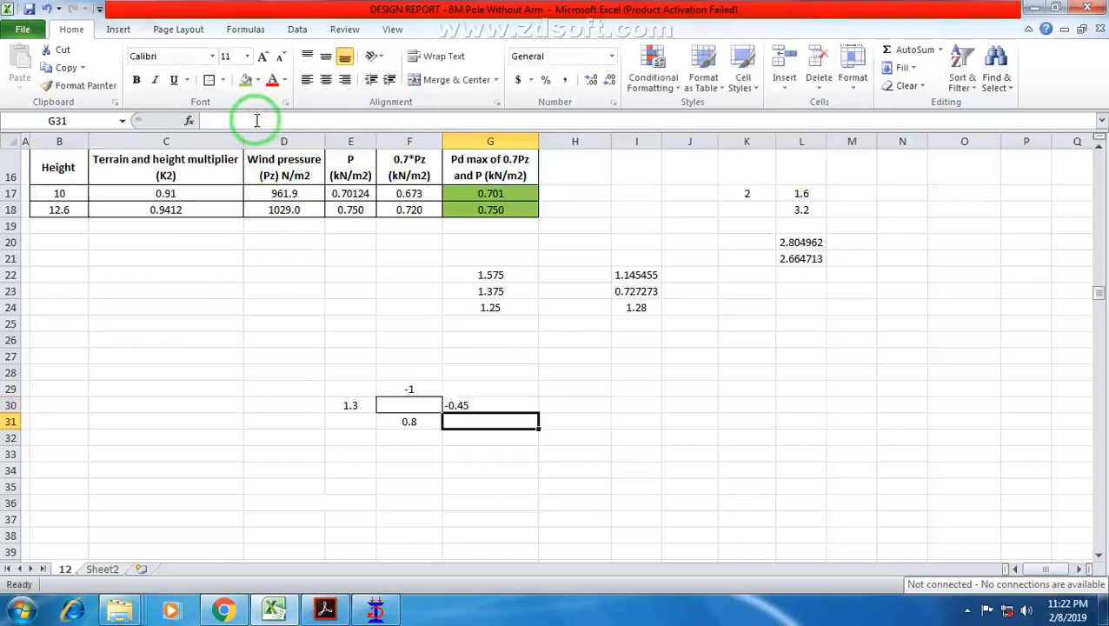
{"action": "left_click", "coordinate": [359, 403]}
{"action": "left_click", "coordinate": [251, 120]}
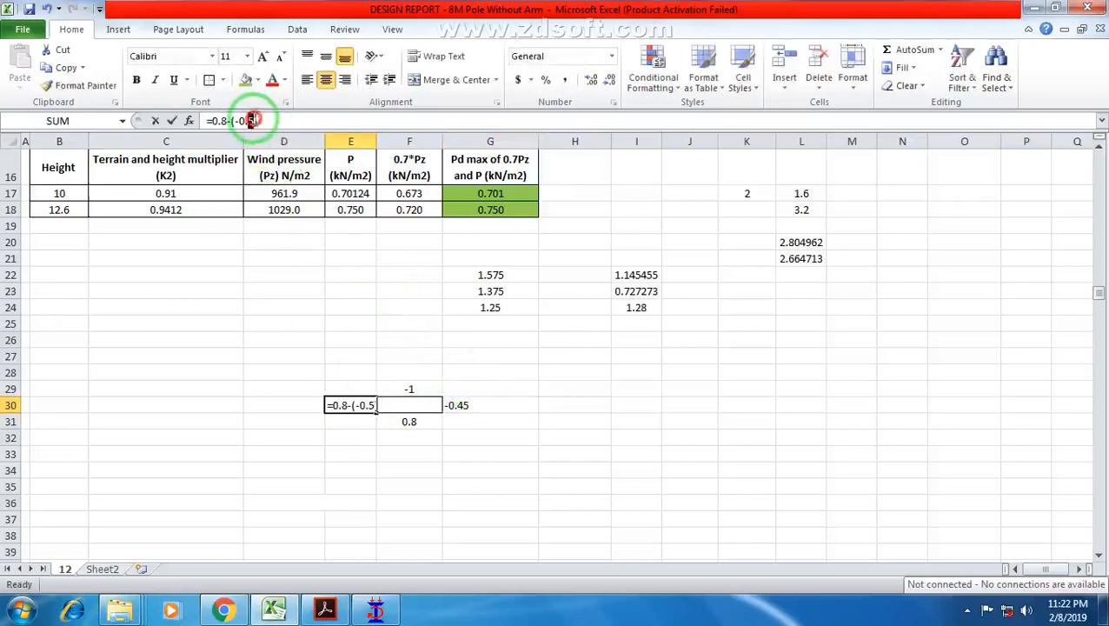
{"action": "key", "text": "Return"}
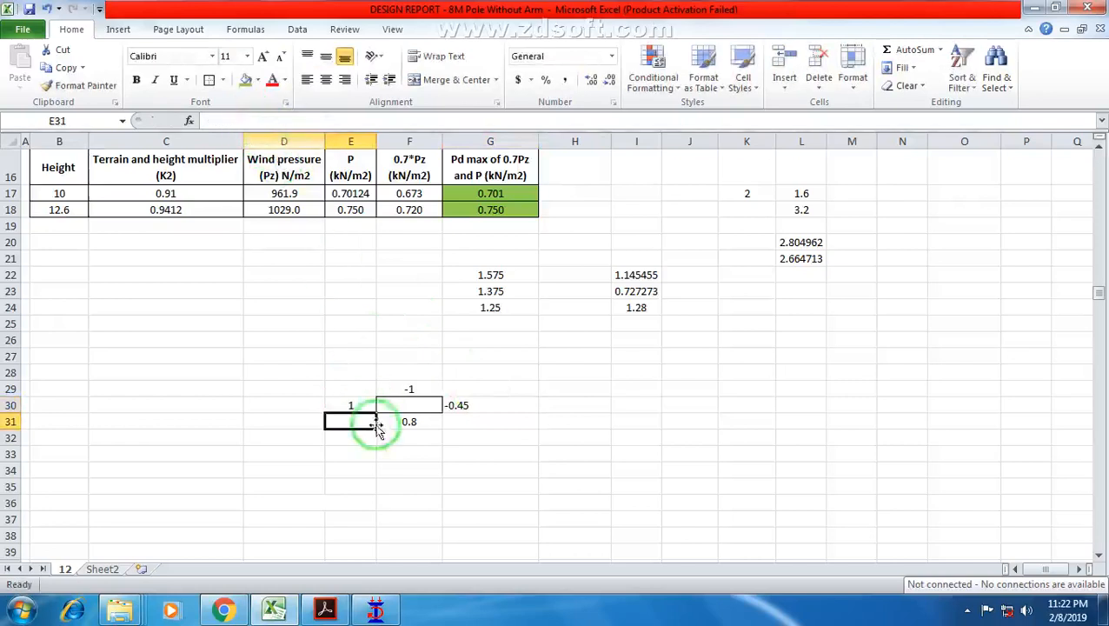
Change cell F31 to the net coefficient formula =-0.8-(+0.2), checking the side-wall coefficients in the Acrobat Reader table.
{"action": "left_click", "coordinate": [405, 393]}
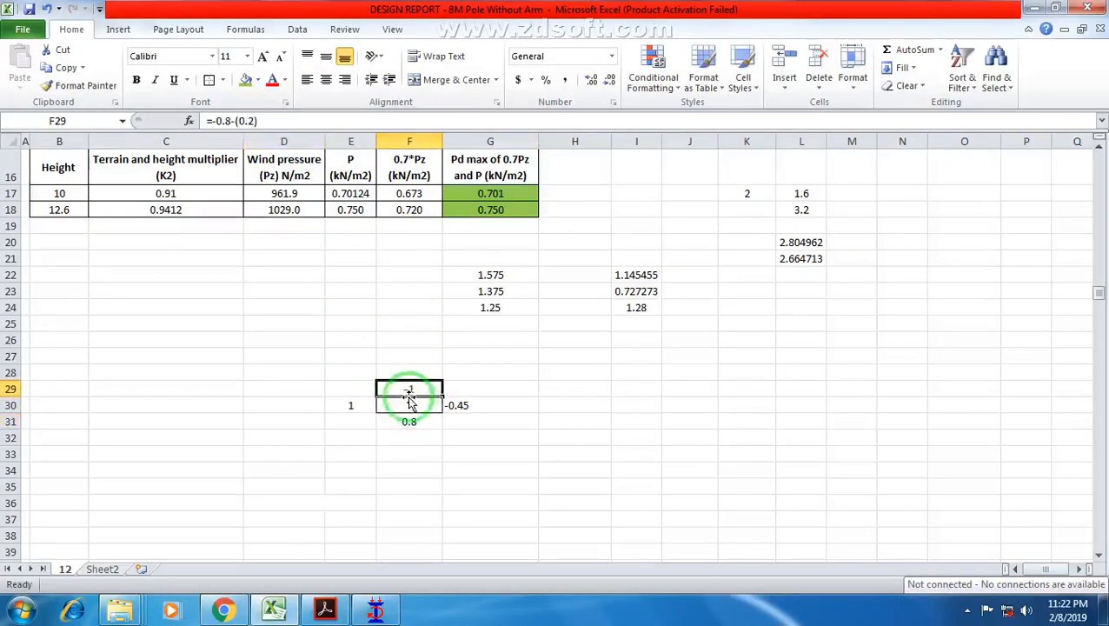
{"action": "left_click", "coordinate": [422, 427]}
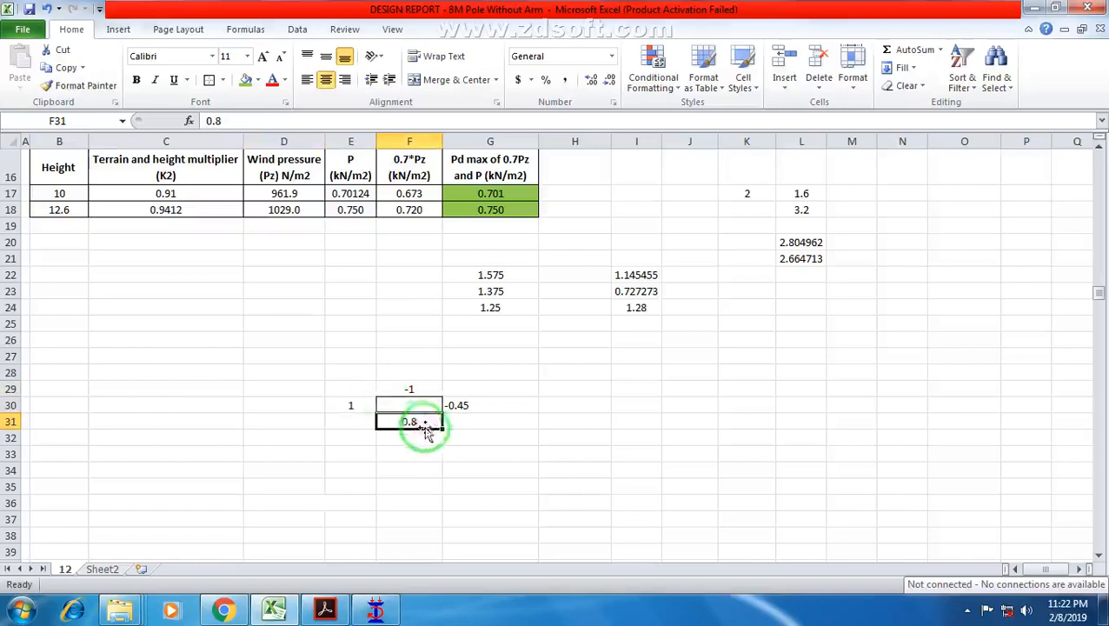
{"action": "left_click", "coordinate": [208, 120]}
{"action": "type", "text": "=-"}
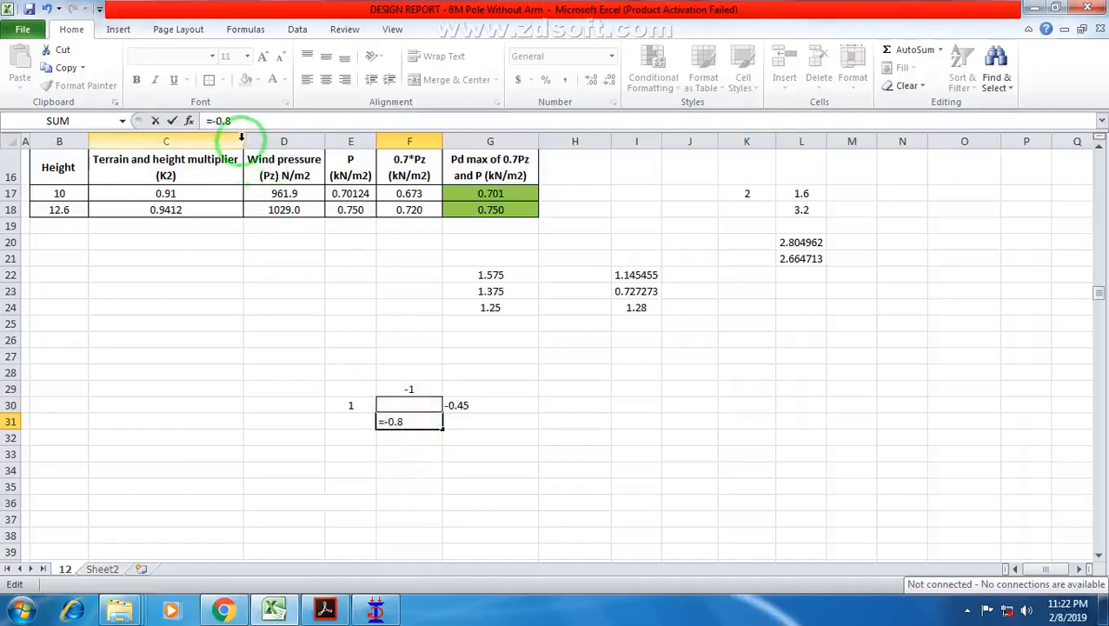
{"action": "left_click", "coordinate": [322, 611]}
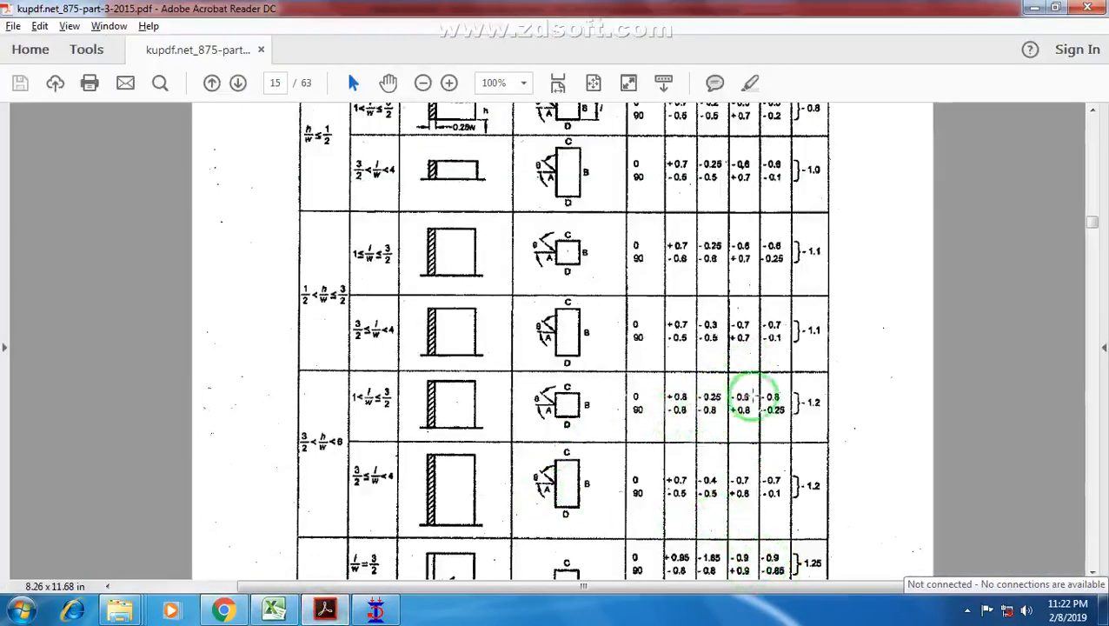
{"action": "left_click", "coordinate": [274, 611]}
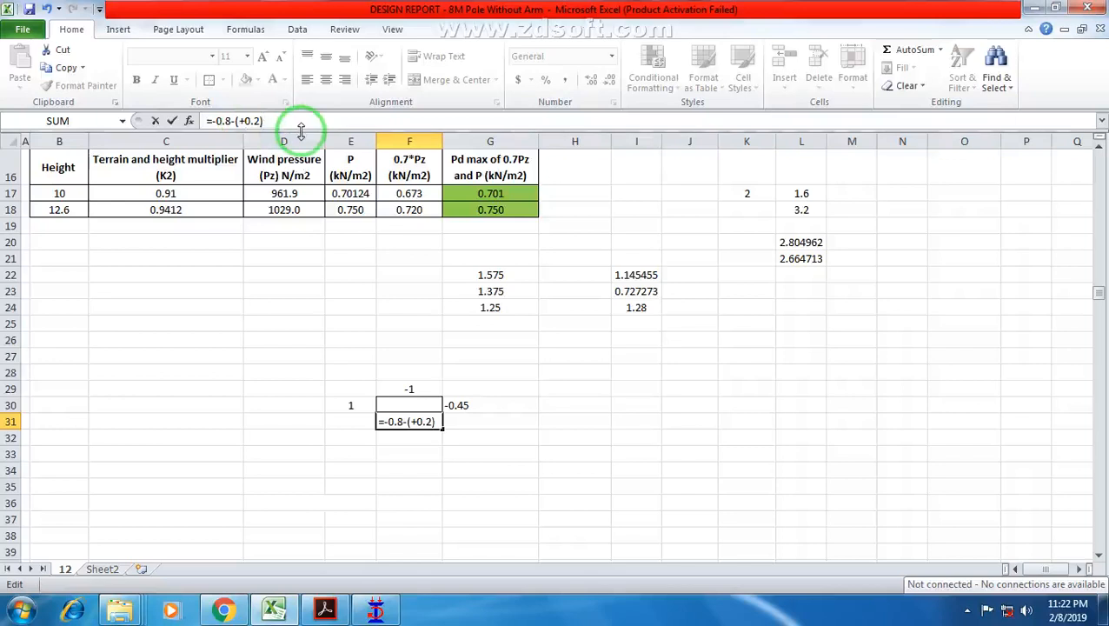
{"action": "key", "text": "Return"}
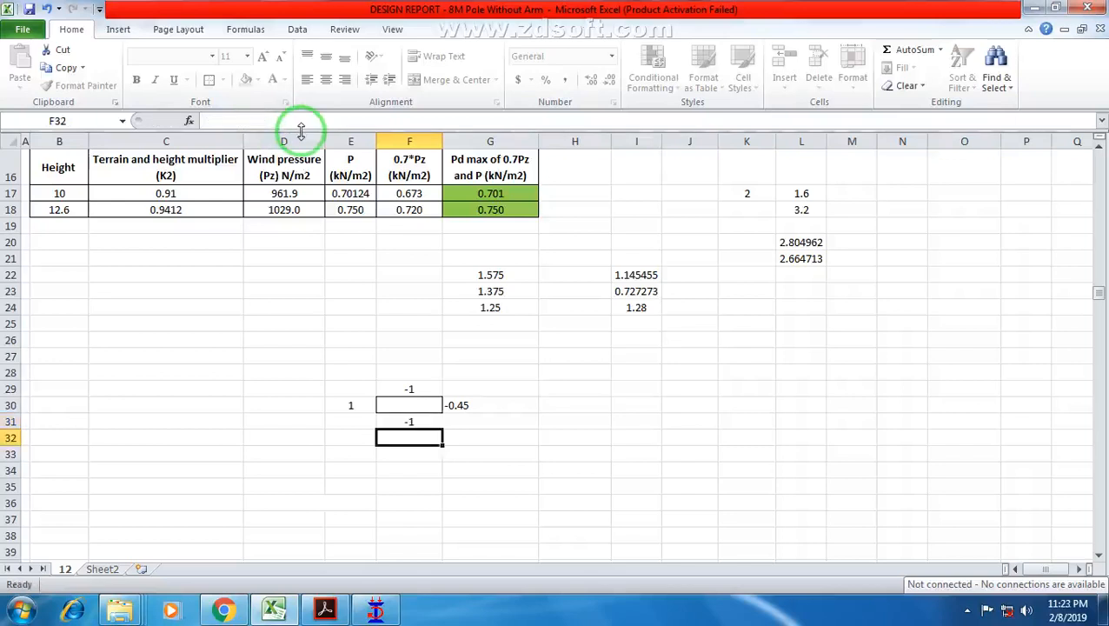
Show the net coefficients in cells E30, F31 and F29 with one decimal place.
{"action": "left_click_drag", "start_coordinate": [352, 388], "coordinate": [452, 405]}
{"action": "left_click", "coordinate": [354, 403]}
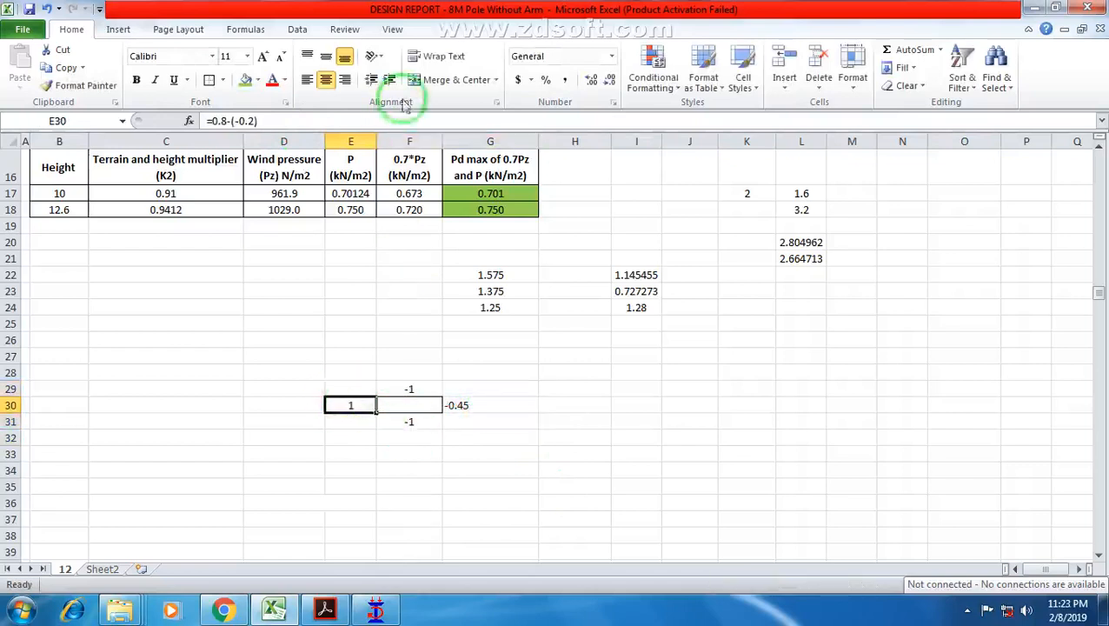
{"action": "left_click", "coordinate": [591, 81]}
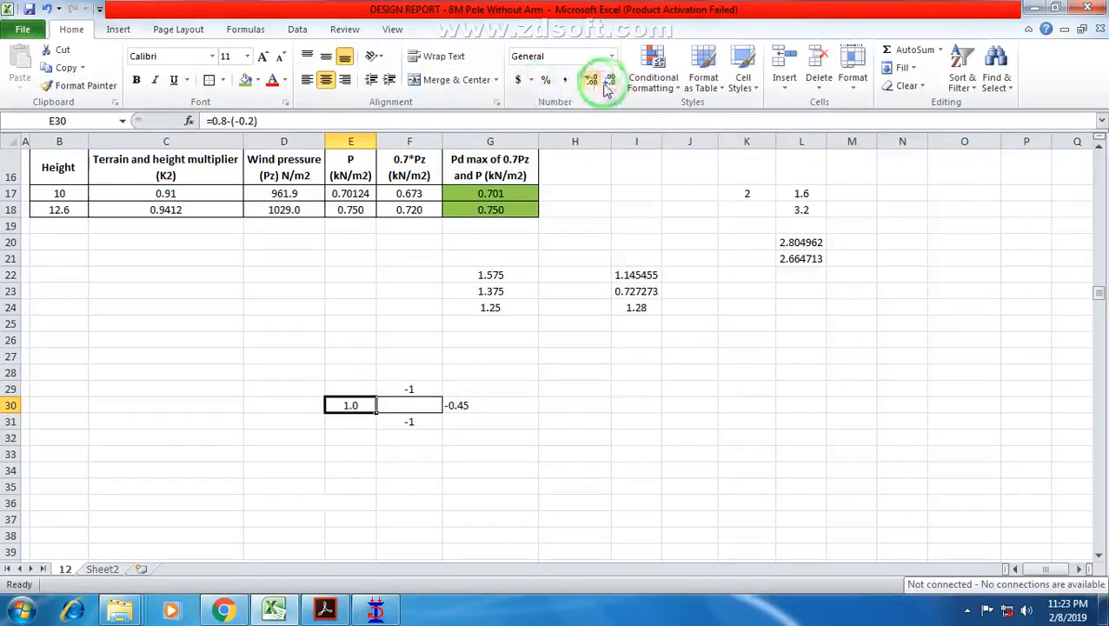
{"action": "left_click", "coordinate": [412, 422]}
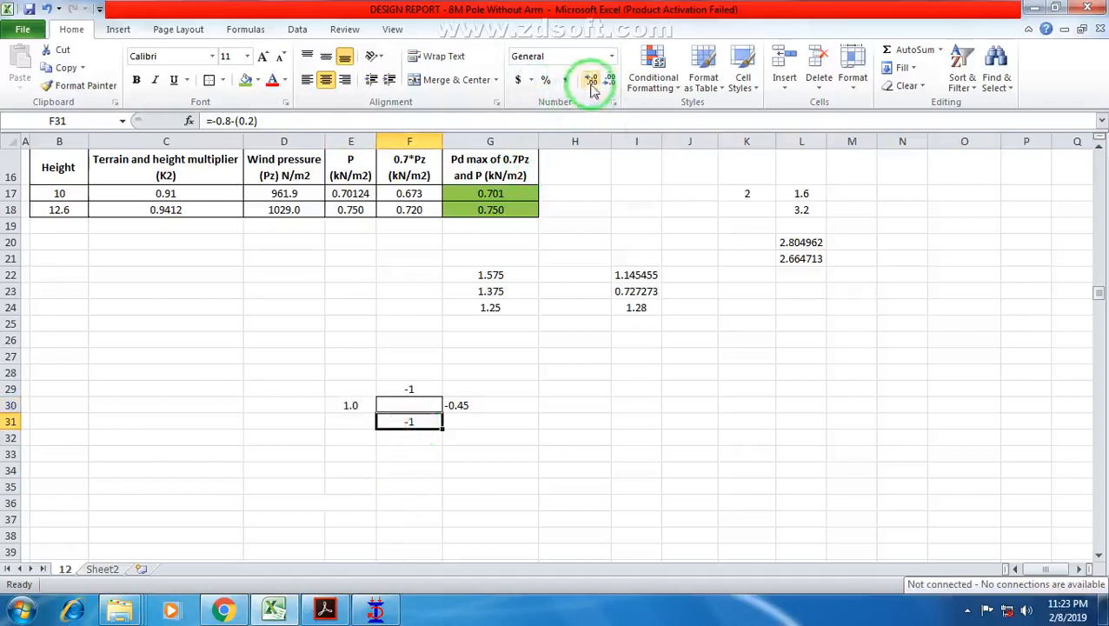
{"action": "left_click", "coordinate": [591, 81]}
{"action": "left_click", "coordinate": [411, 388]}
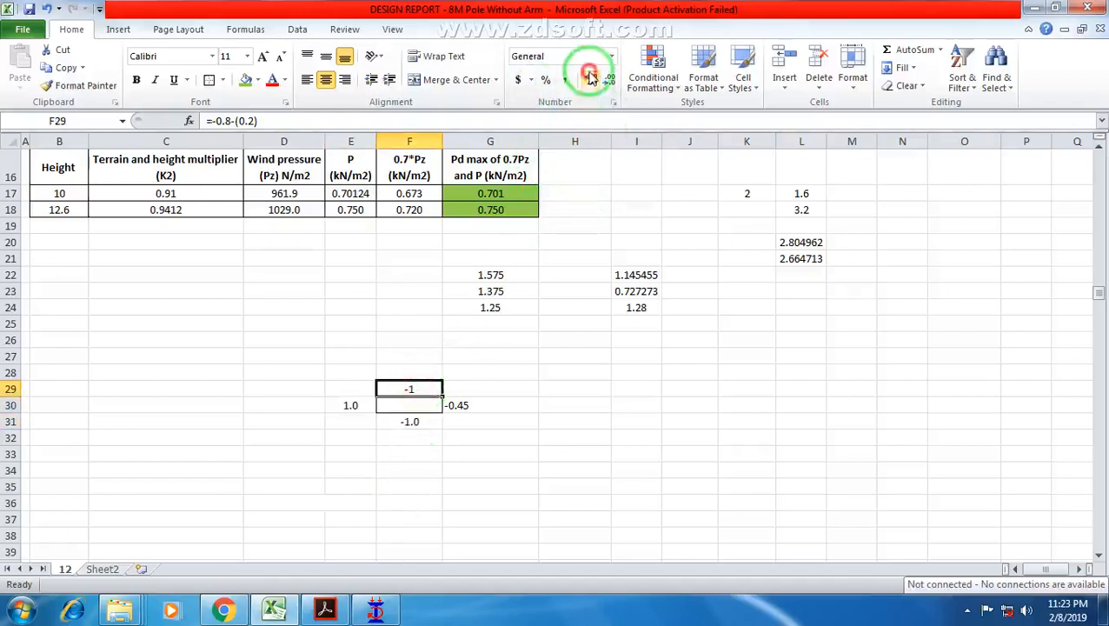
{"action": "left_click", "coordinate": [591, 81]}
Review the four net coefficients and change the internal pressure coefficient in cell E30's formula to -0.5.
{"action": "left_click_drag", "start_coordinate": [346, 390], "coordinate": [436, 433]}
{"action": "left_click", "coordinate": [426, 422]}
{"action": "left_click", "coordinate": [357, 403]}
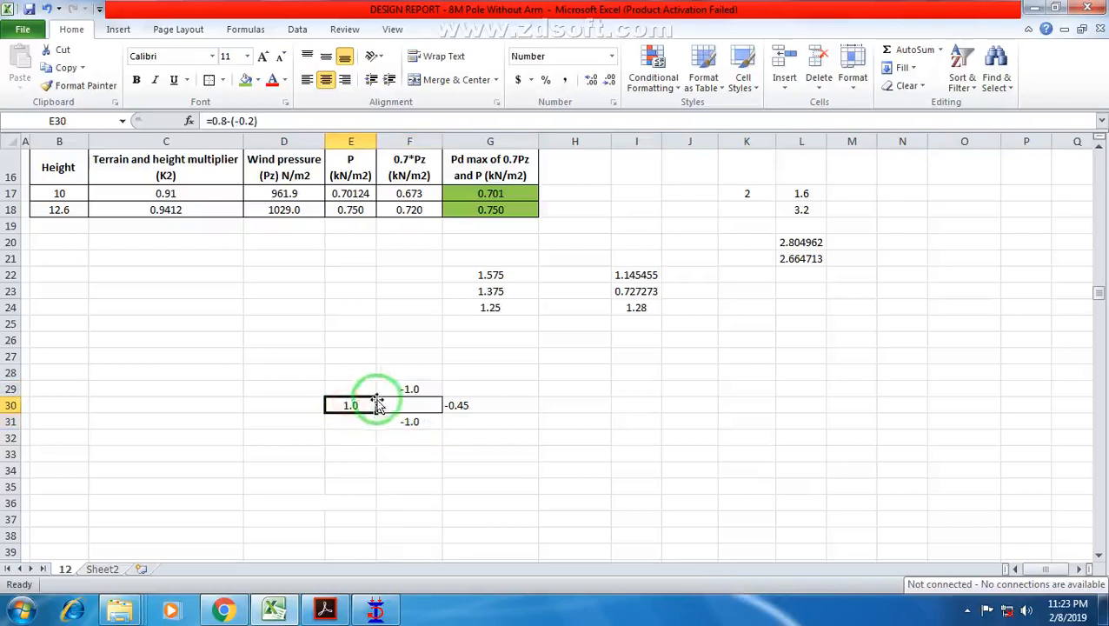
{"action": "left_click", "coordinate": [467, 405]}
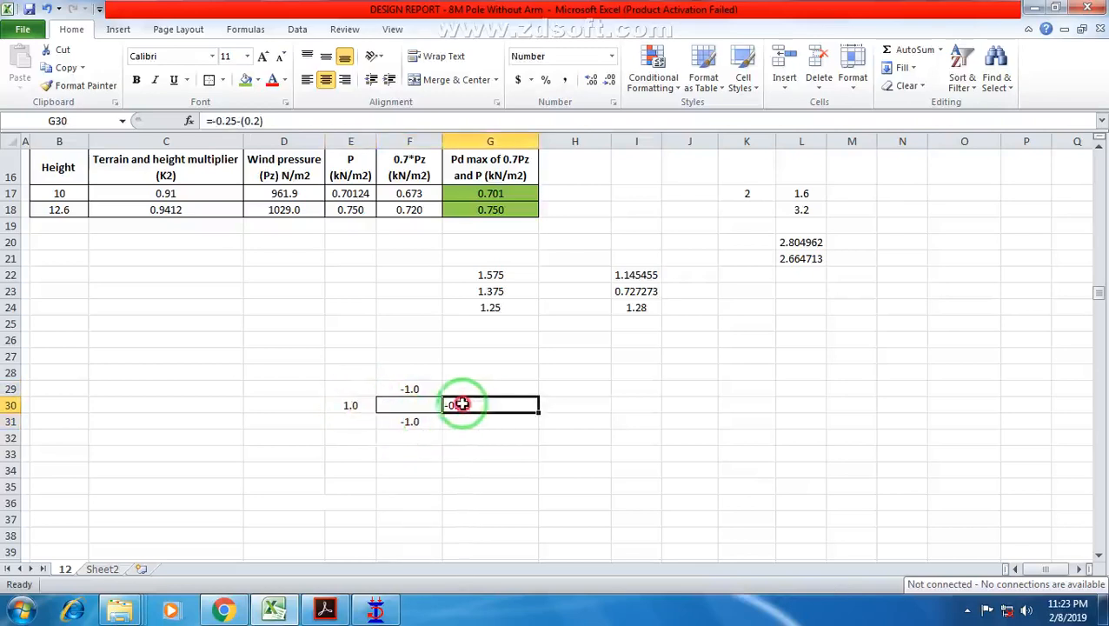
{"action": "left_click", "coordinate": [351, 405]}
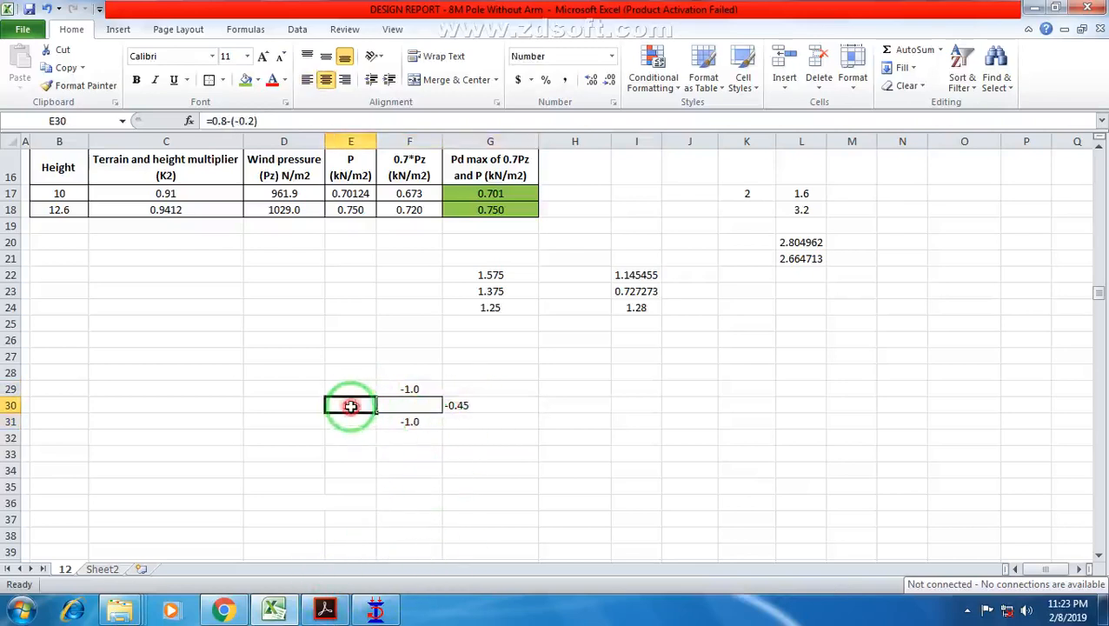
{"action": "left_click", "coordinate": [250, 121]}
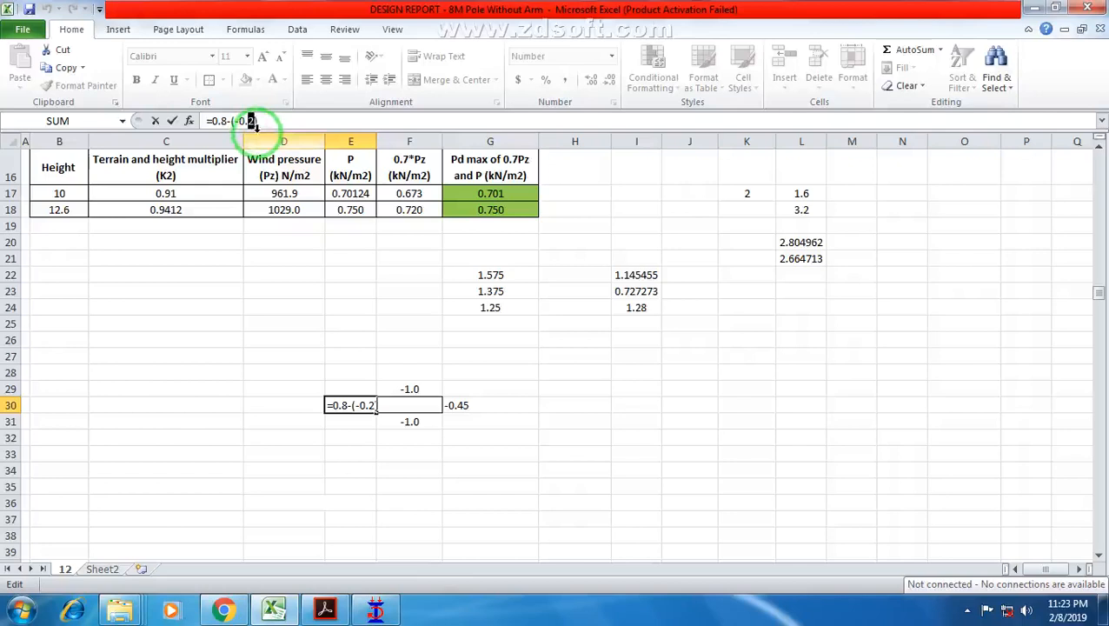
{"action": "type", "text": "5"}
{"action": "key", "text": "Return"}
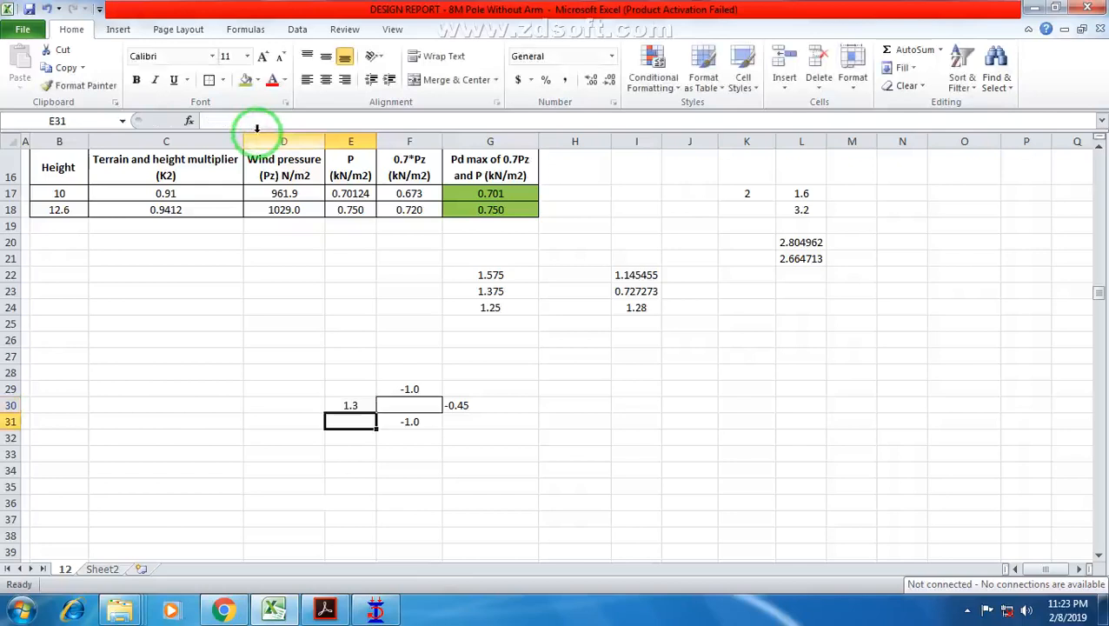
Switch to STAAD.Pro, decline the auto save and open a new Wind Load item for load case WX.
{"action": "left_click", "coordinate": [351, 405]}
{"action": "left_click", "coordinate": [375, 611]}
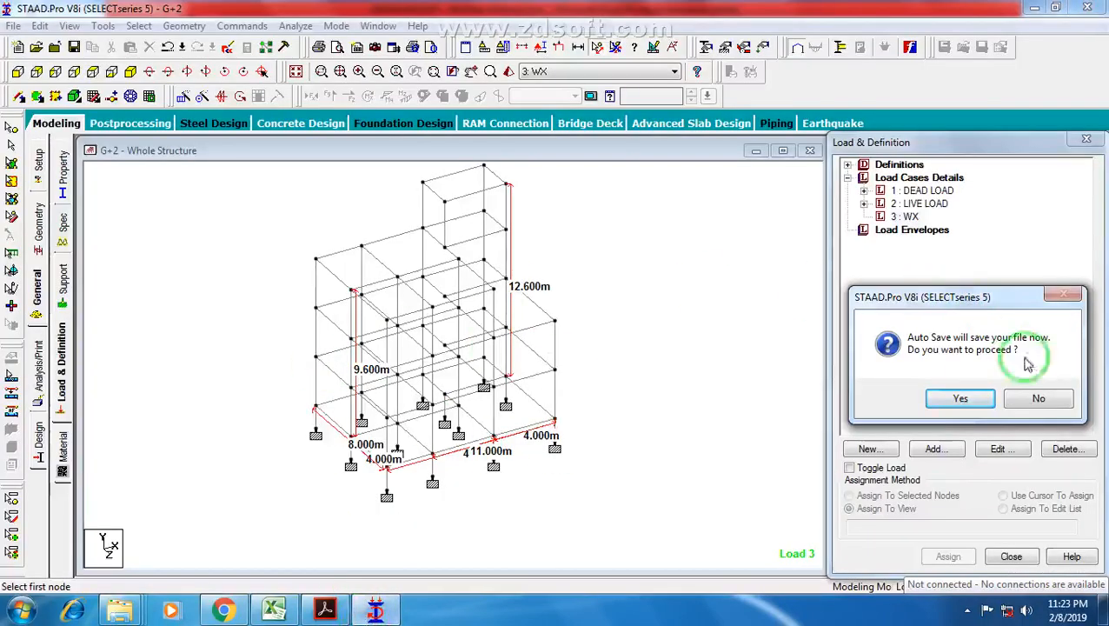
{"action": "left_click", "coordinate": [1039, 408]}
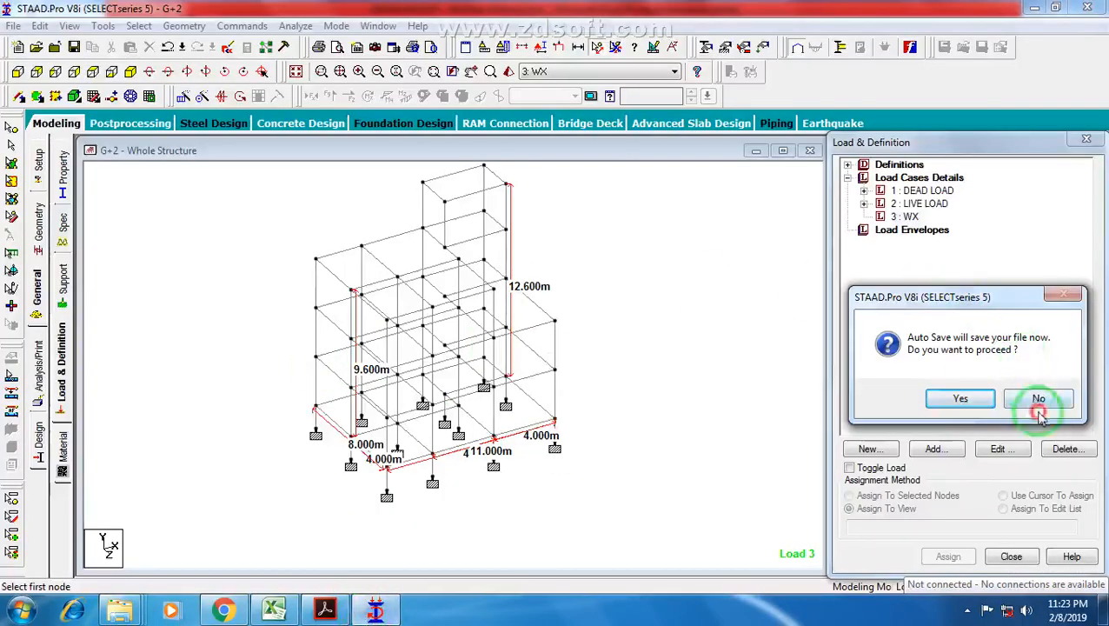
{"action": "double_click", "coordinate": [905, 216]}
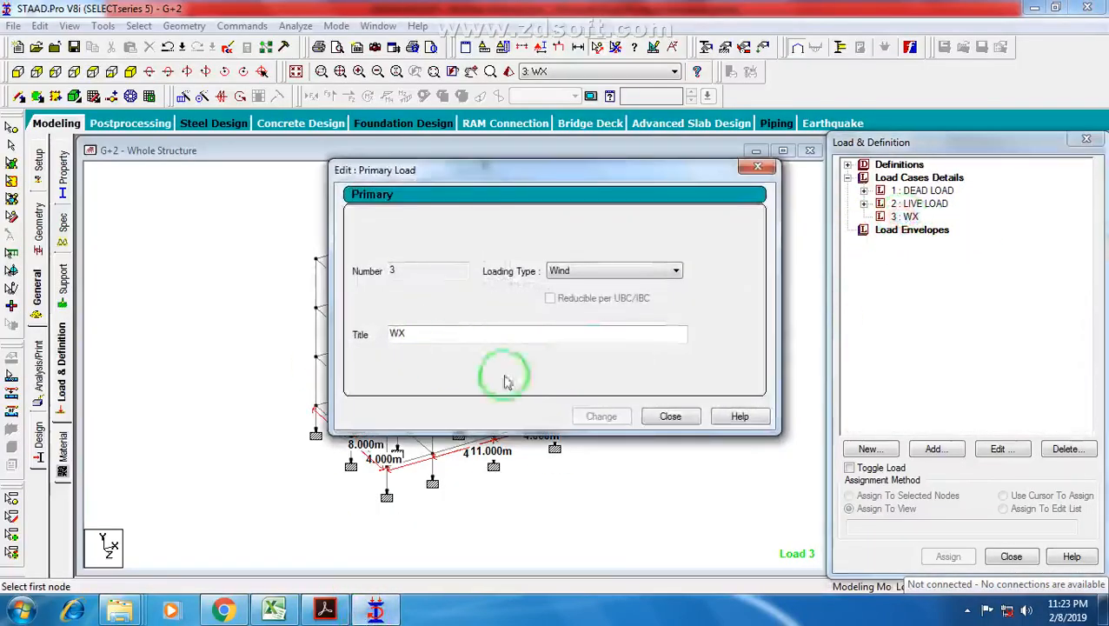
{"action": "left_click", "coordinate": [683, 417]}
{"action": "left_click", "coordinate": [926, 447]}
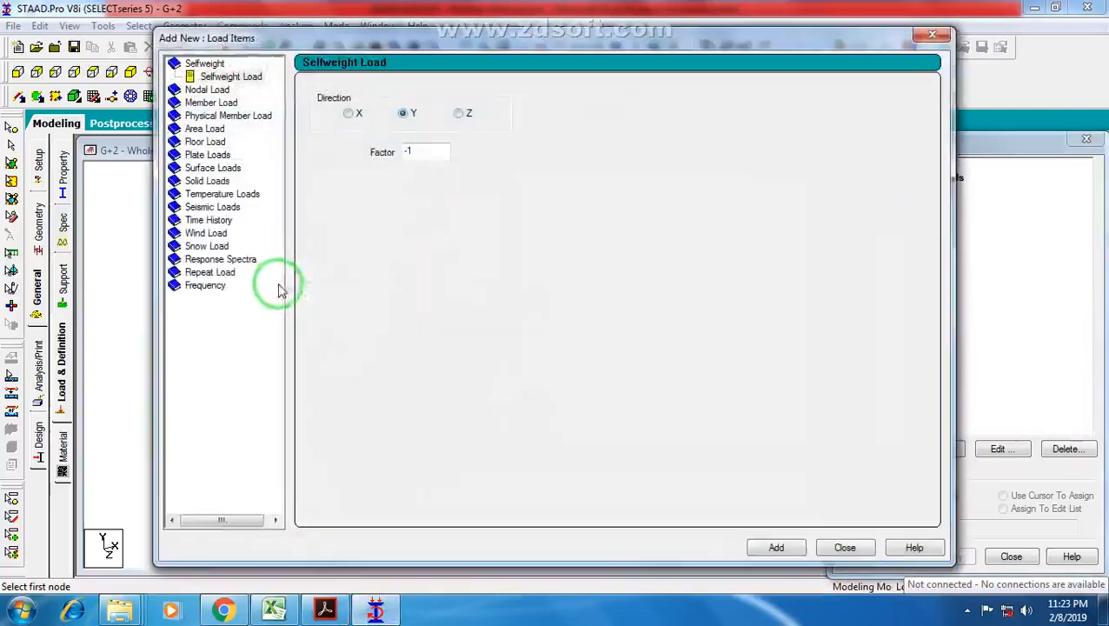
{"action": "left_click", "coordinate": [224, 208]}
{"action": "left_click", "coordinate": [214, 233]}
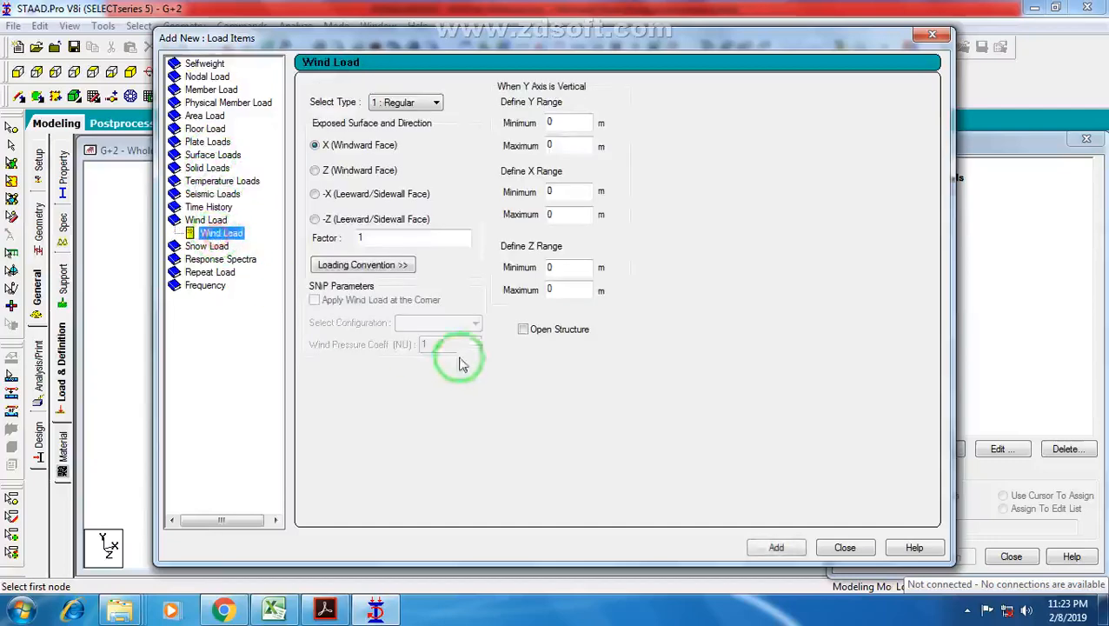
{"action": "double_click", "coordinate": [368, 236]}
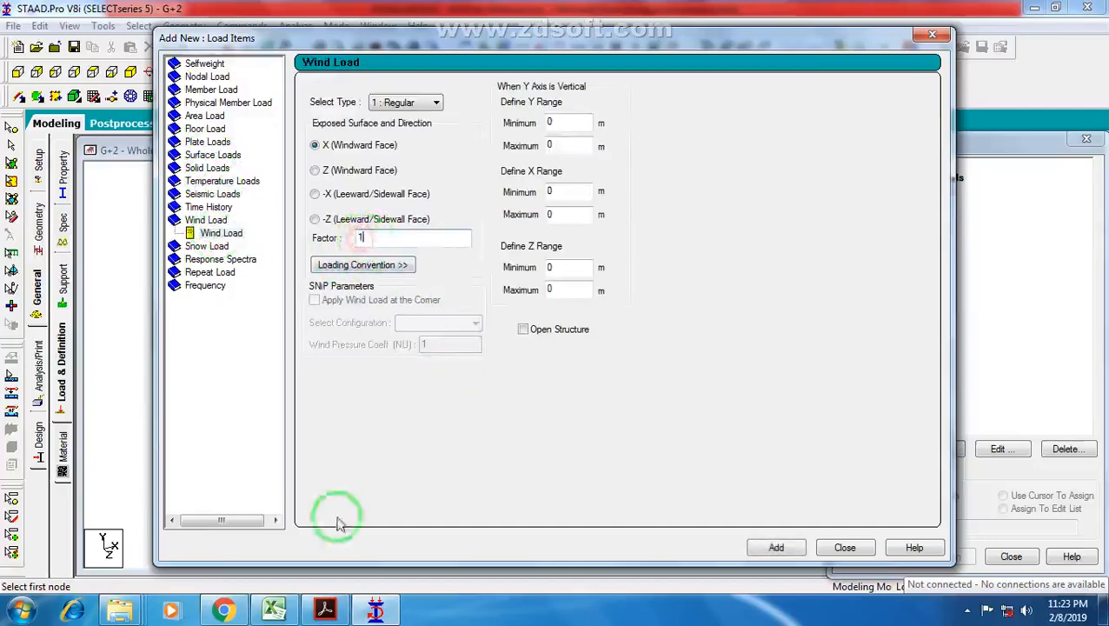
Return to Excel and restore the internal pressure coefficient in cell E30's formula to -0.2.
{"action": "left_click", "coordinate": [274, 610]}
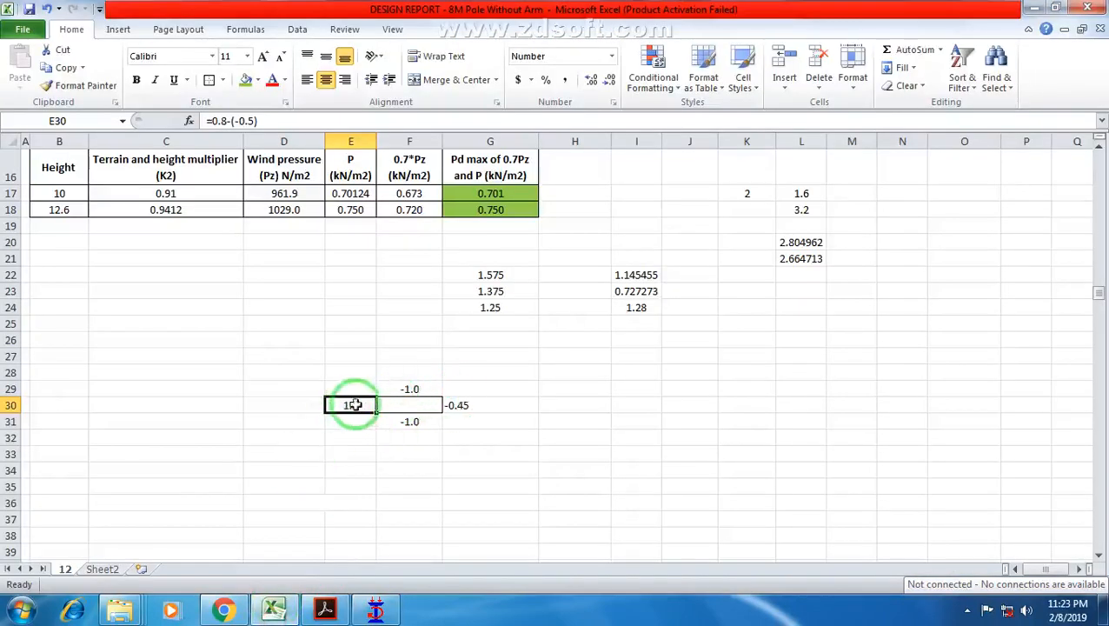
{"action": "left_click", "coordinate": [252, 120]}
{"action": "left_click_drag", "start_coordinate": [250, 120], "coordinate": [247, 122]}
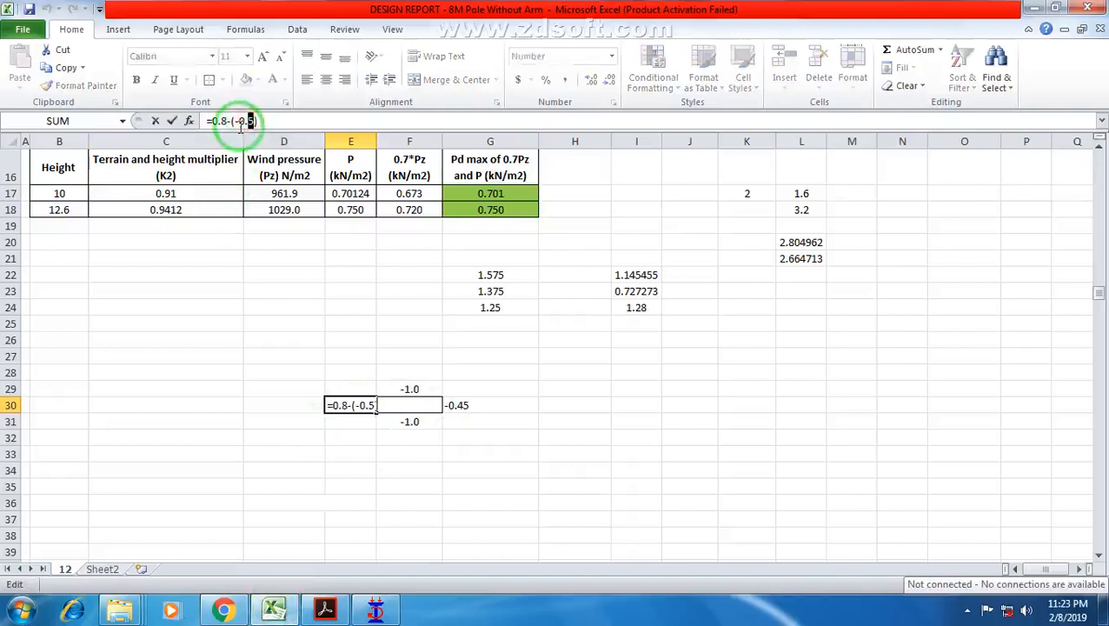
{"action": "key", "text": "Return"}
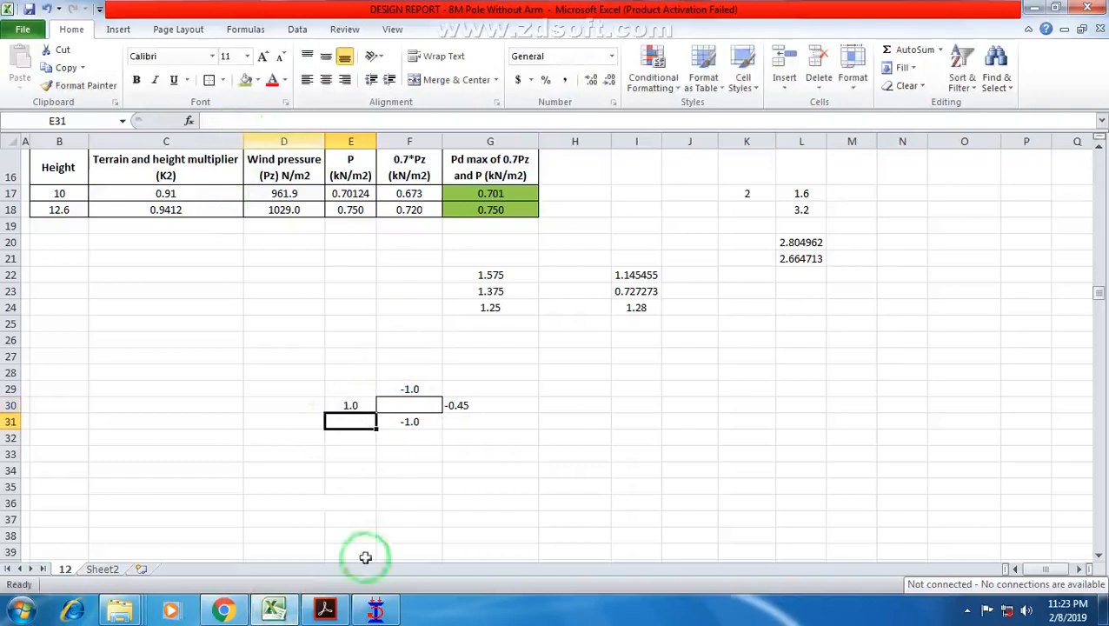
Switch to STAAD.Pro and add a Regular type 1 wind load on the X windward face with factor 1.
{"action": "left_click", "coordinate": [375, 609]}
{"action": "left_click", "coordinate": [369, 238]}
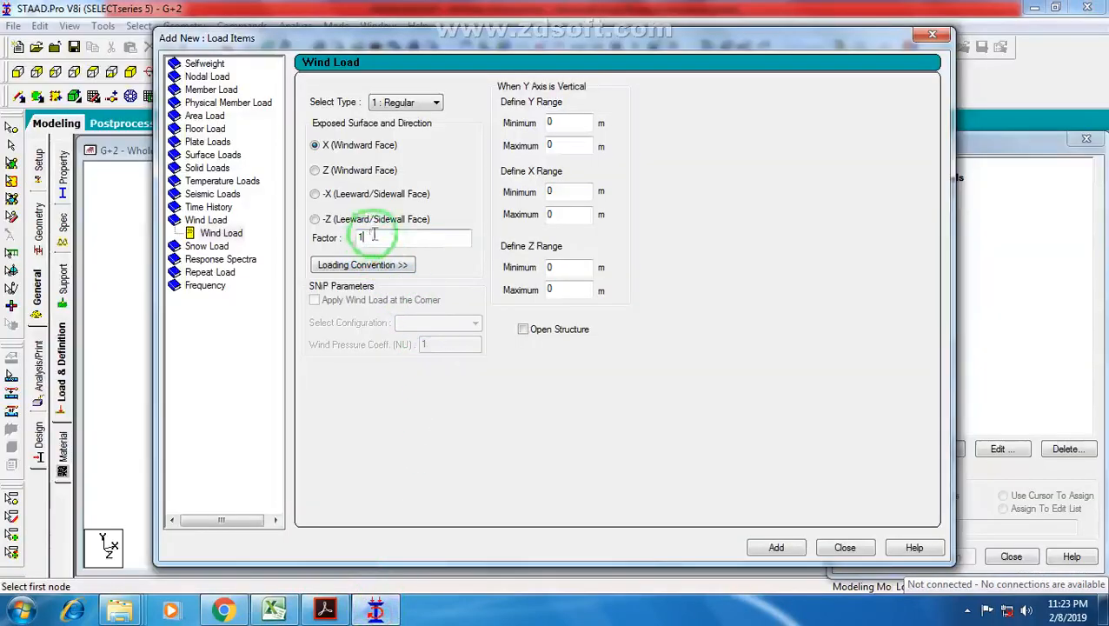
{"action": "left_click", "coordinate": [776, 547]}
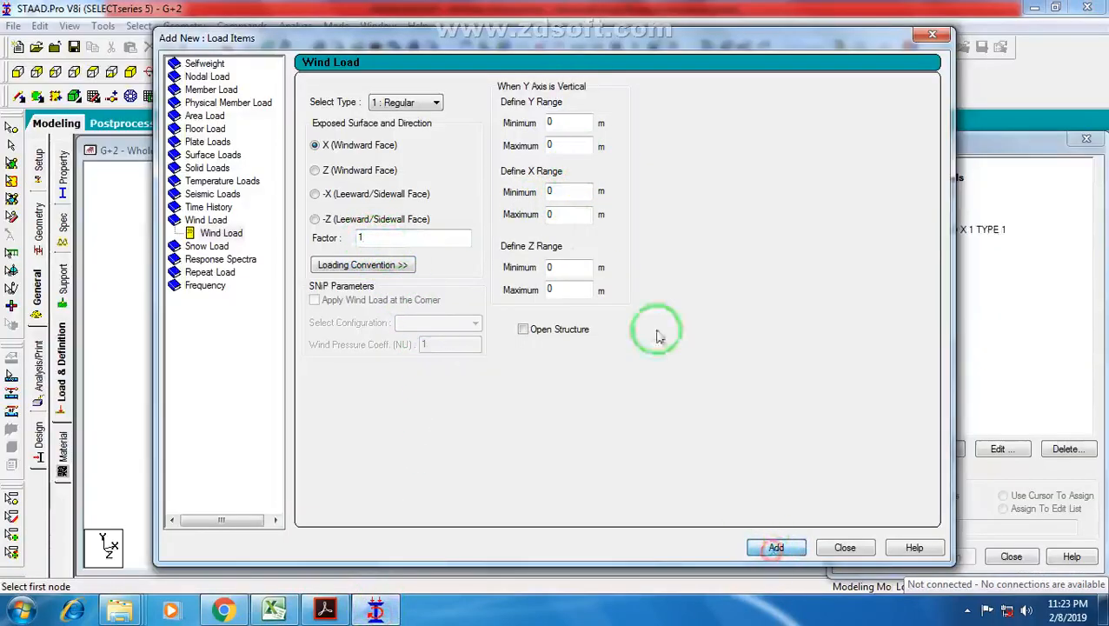
Check the leeward coefficient in Excel cell G30 and add a wind load on the -X leeward face with factor 0.45 in STAAD.Pro.
{"action": "left_click_drag", "start_coordinate": [543, 39], "coordinate": [423, 69]}
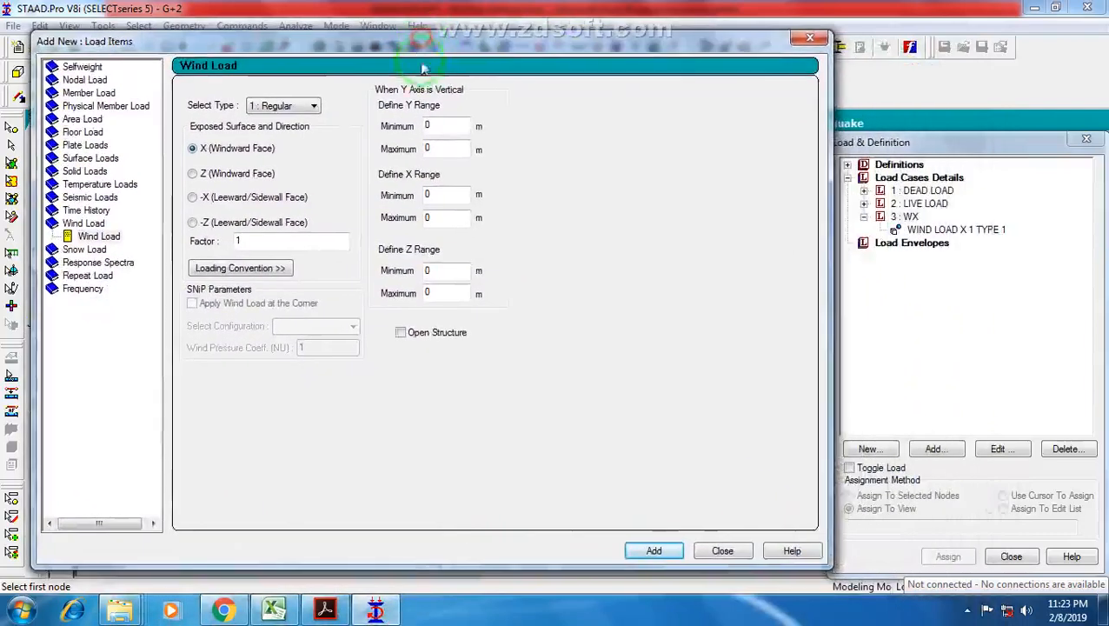
{"action": "left_click_drag", "start_coordinate": [296, 40], "coordinate": [732, 132]}
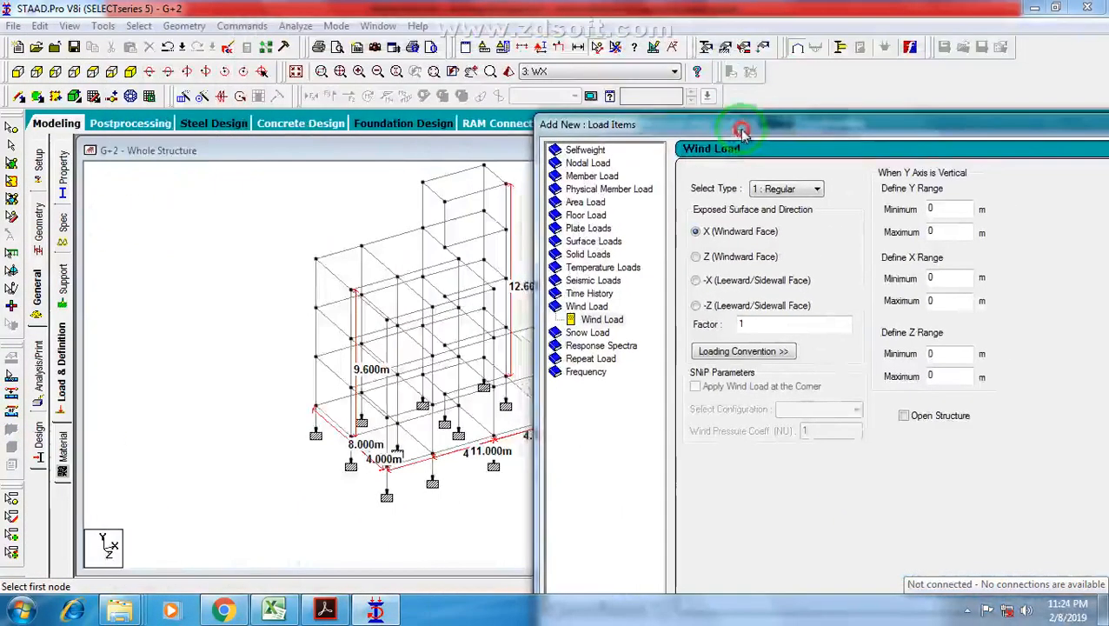
{"action": "left_click", "coordinate": [686, 281]}
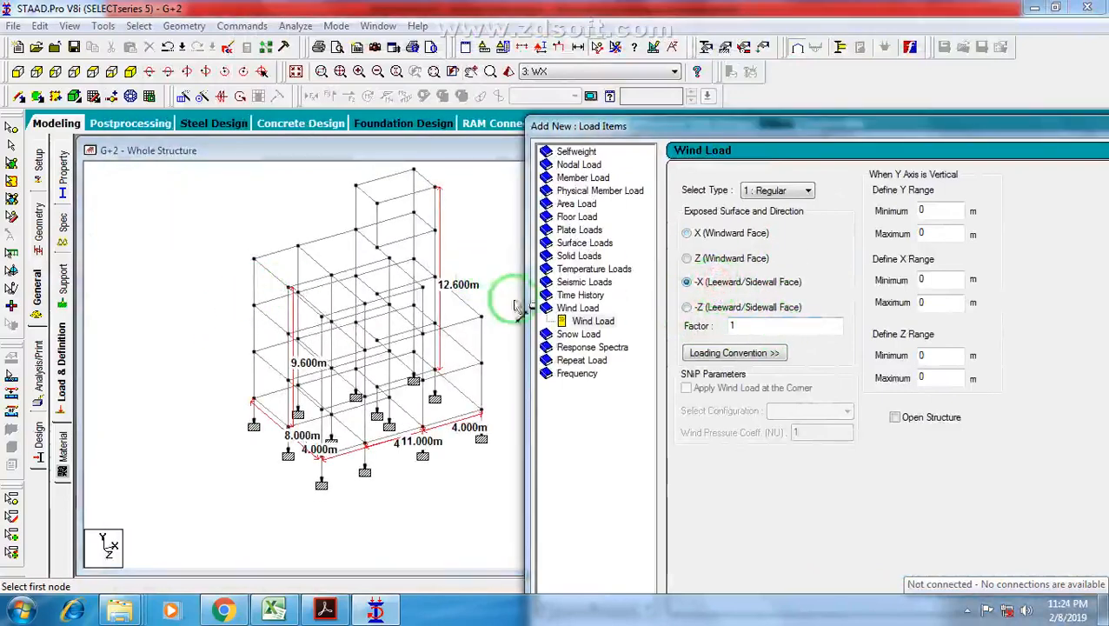
{"action": "left_click", "coordinate": [274, 611]}
{"action": "left_click", "coordinate": [458, 405]}
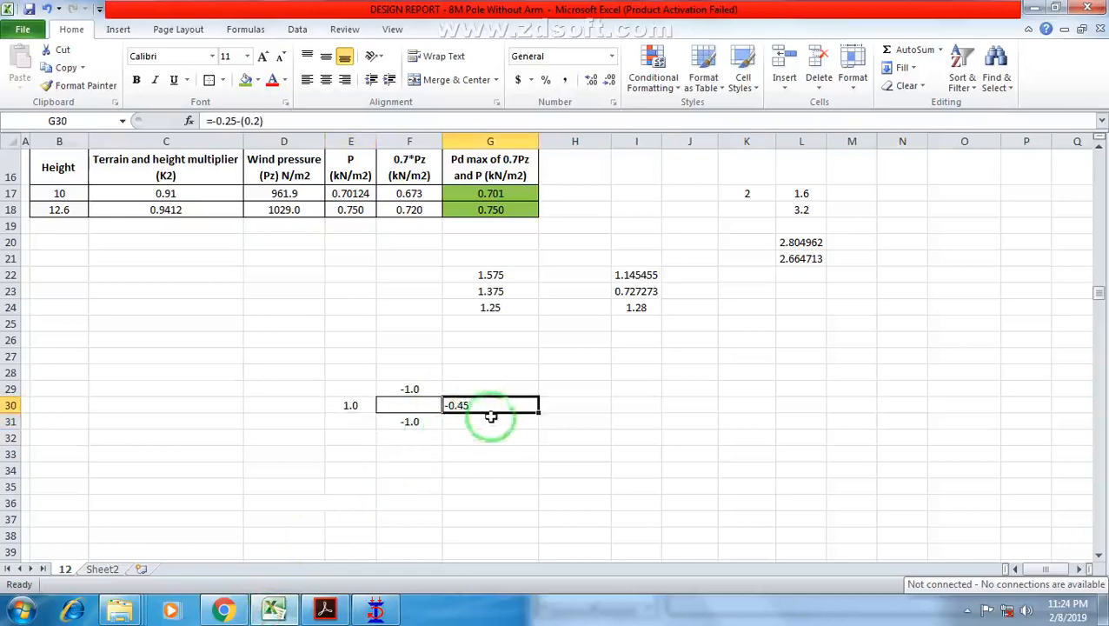
{"action": "left_click", "coordinate": [376, 611]}
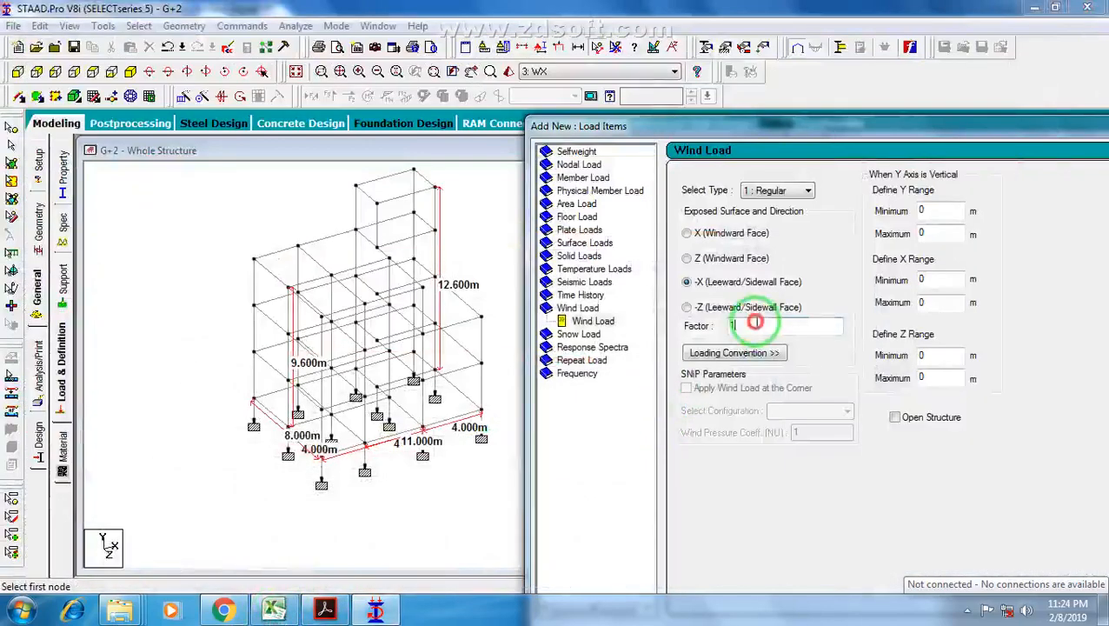
{"action": "left_click_drag", "start_coordinate": [793, 132], "coordinate": [535, 97]}
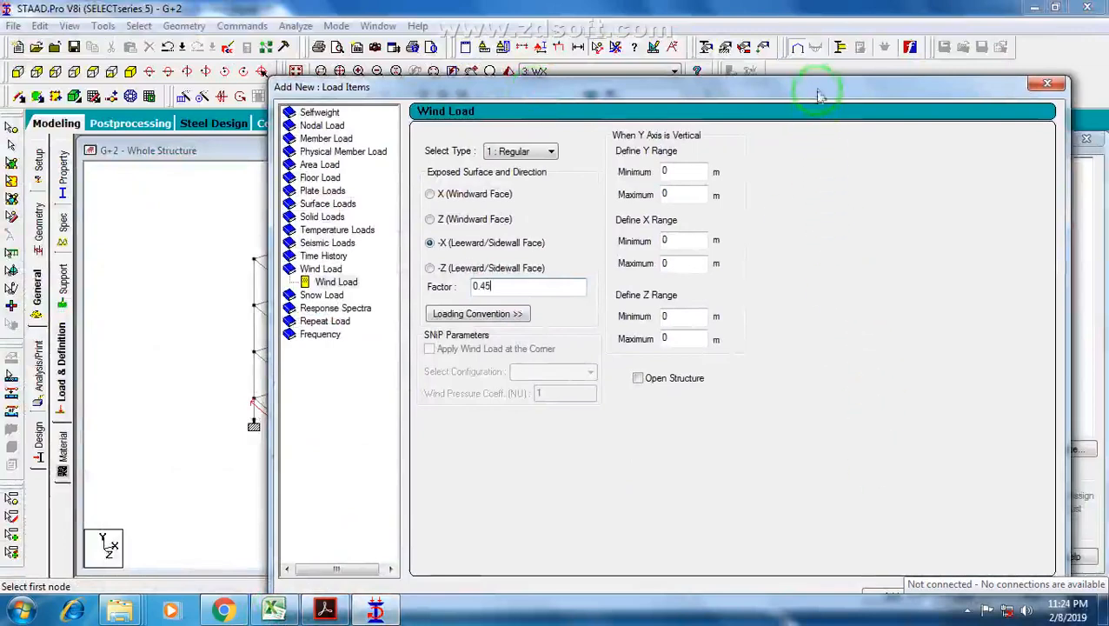
{"action": "left_click_drag", "start_coordinate": [812, 92], "coordinate": [805, 57]}
{"action": "left_click", "coordinate": [883, 562]}
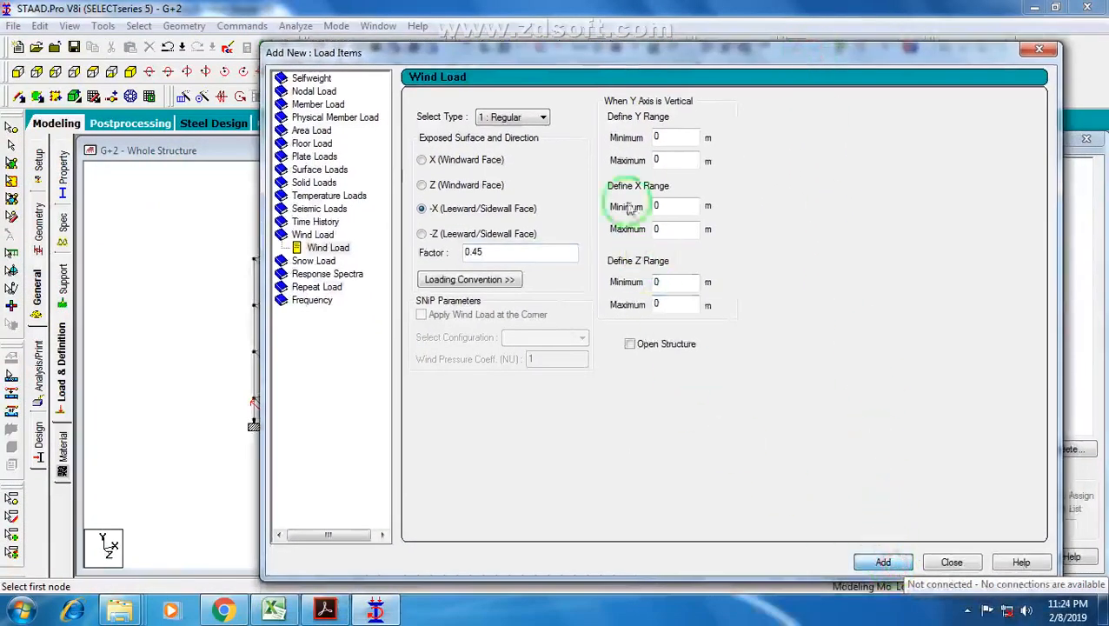
Check the coefficient in Excel, return to STAAD.Pro, and add the -Z (Leeward/Sidewall Face) wind load with factor 1 twice, then close load item creation.
{"action": "left_click_drag", "start_coordinate": [554, 60], "coordinate": [749, 69]}
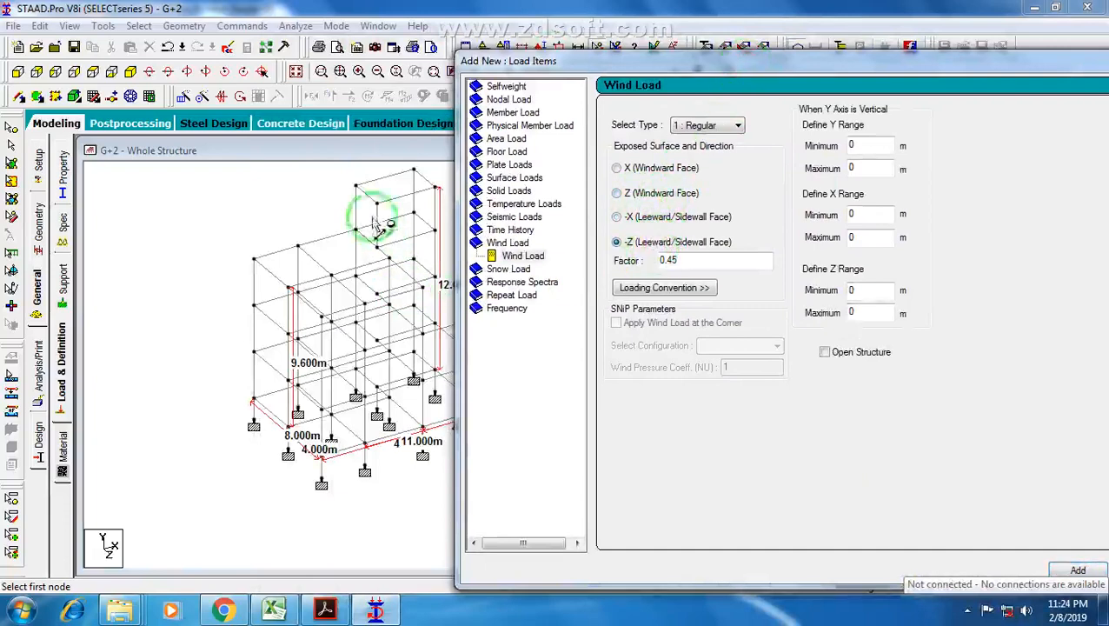
{"action": "left_click", "coordinate": [276, 611]}
{"action": "left_click", "coordinate": [277, 611]}
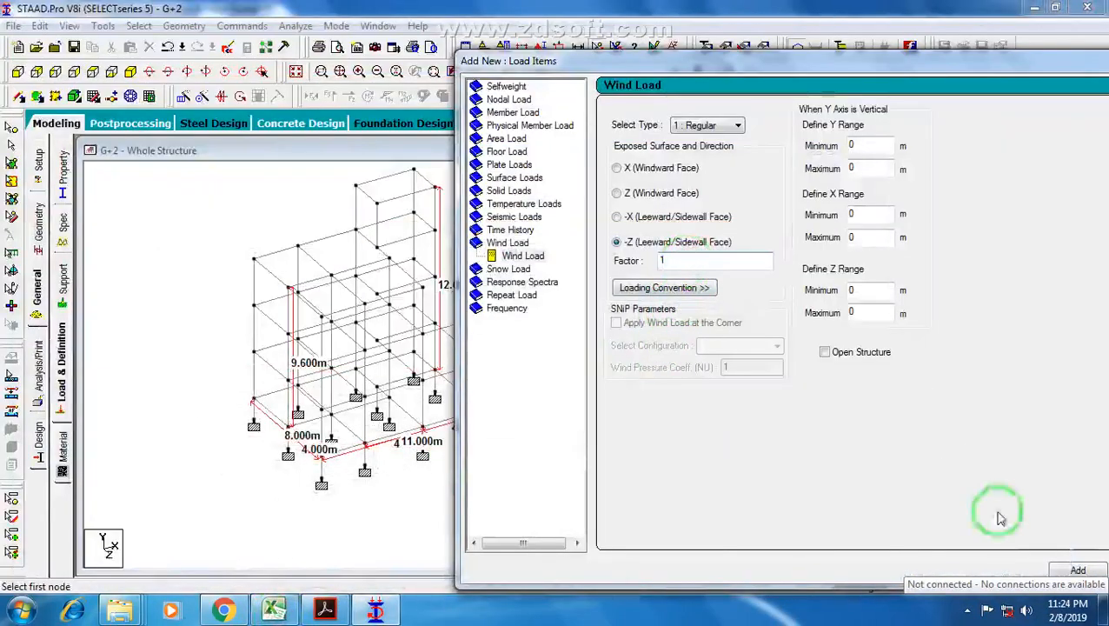
{"action": "left_click", "coordinate": [1077, 569]}
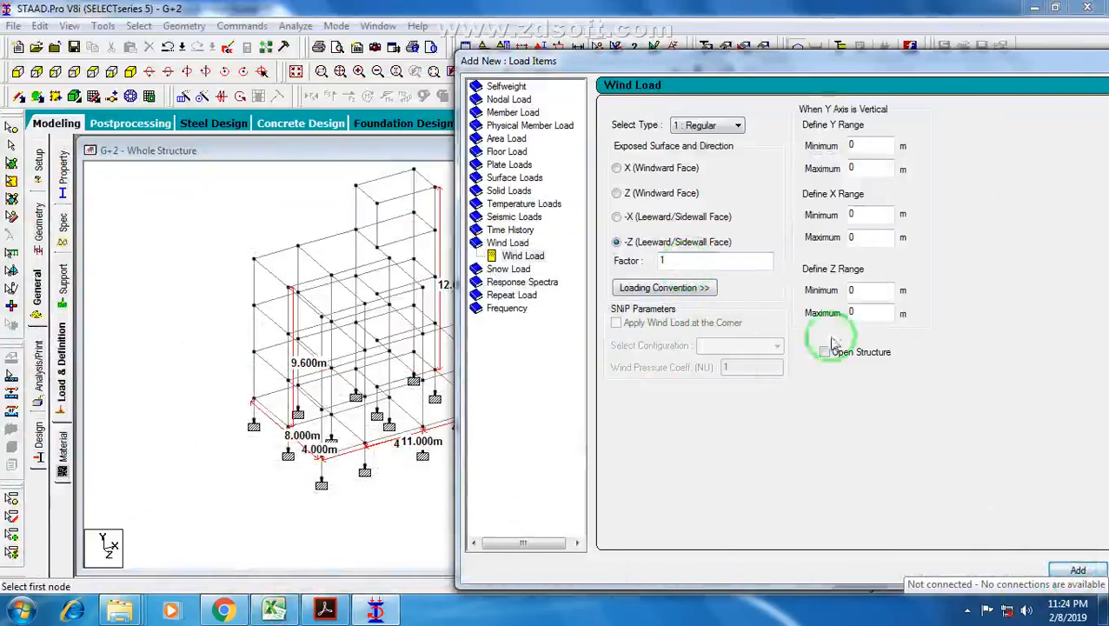
{"action": "left_click", "coordinate": [1069, 569]}
{"action": "left_click_drag", "start_coordinate": [861, 63], "coordinate": [713, 62]}
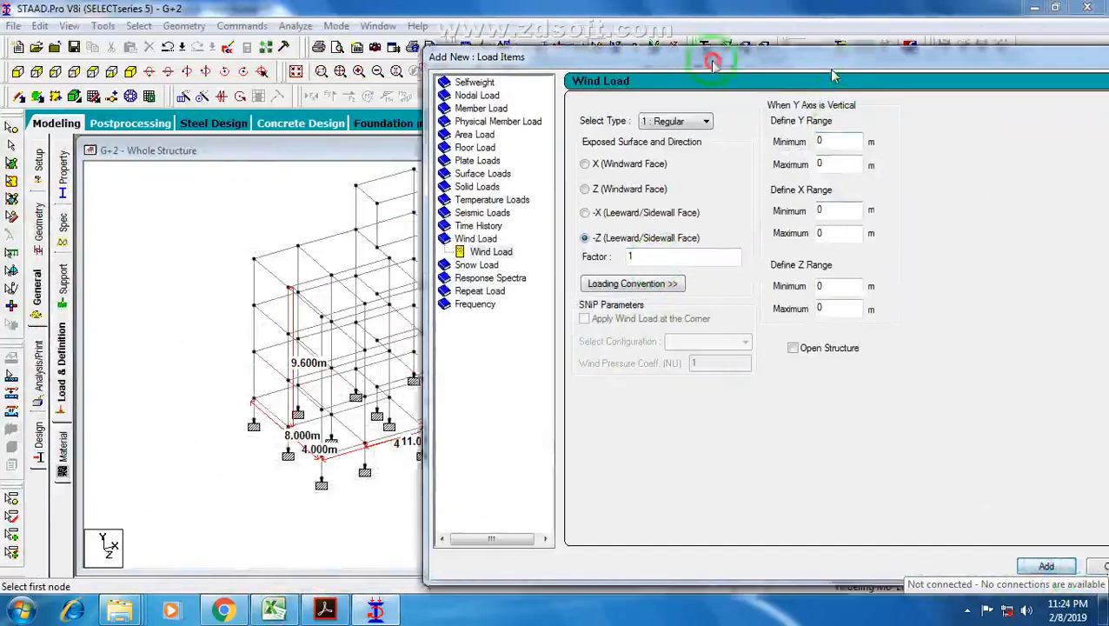
{"action": "left_click_drag", "start_coordinate": [832, 77], "coordinate": [461, 44]}
{"action": "left_click", "coordinate": [755, 549]}
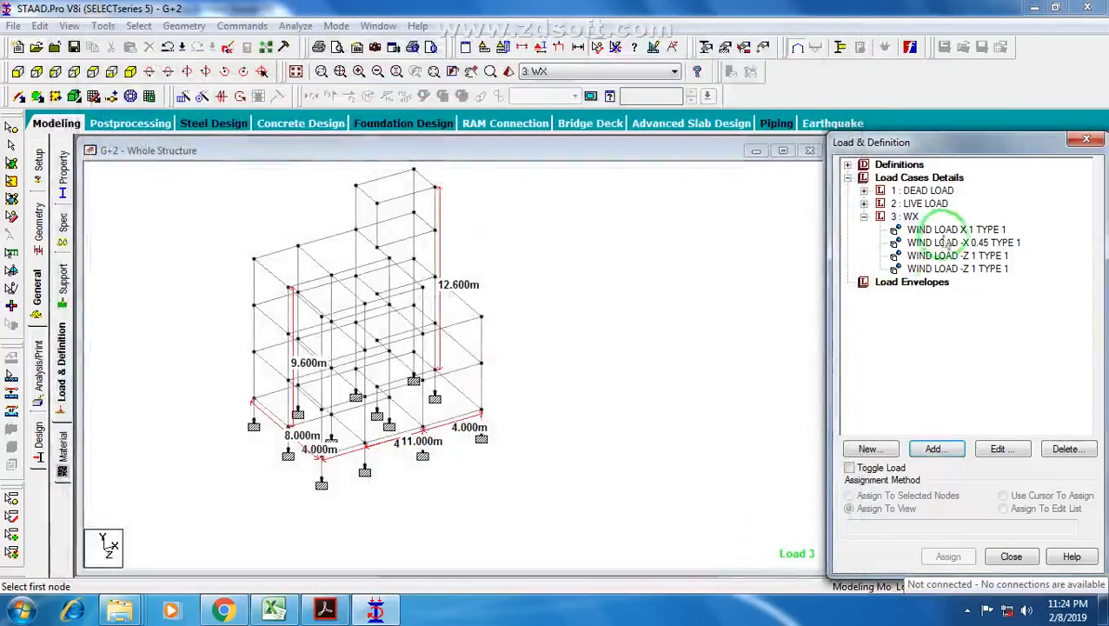
Display the X windward wind load of case WX on the model and open that load item for editing.
{"action": "left_click", "coordinate": [944, 231]}
{"action": "middle_click_drag", "start_coordinate": [665, 325], "coordinate": [745, 314]}
{"action": "left_click", "coordinate": [632, 326]}
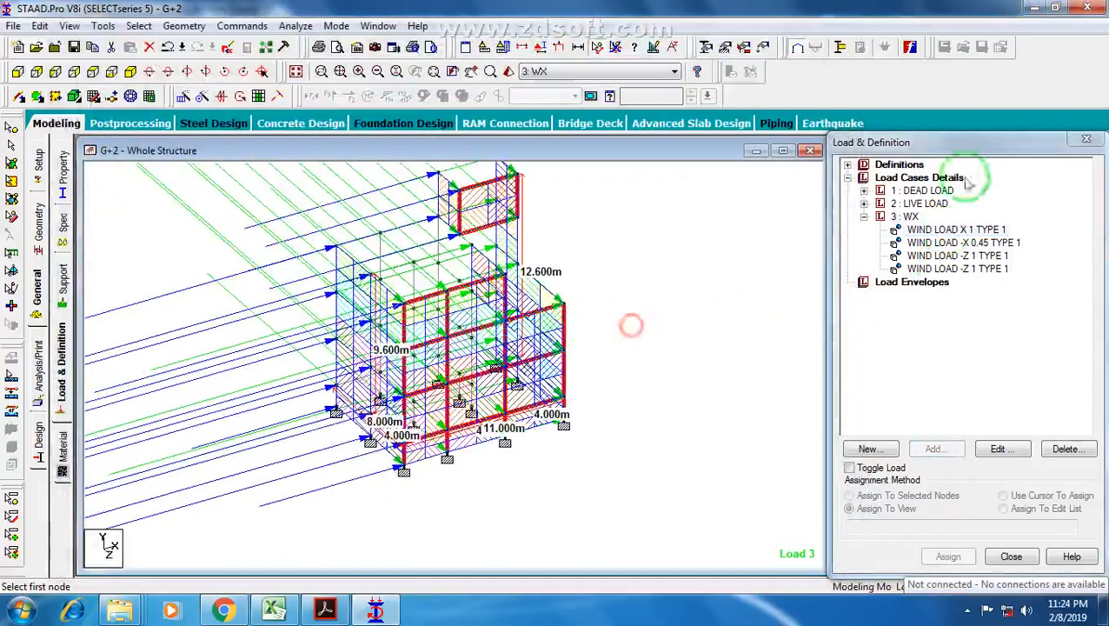
{"action": "double_click", "coordinate": [921, 229]}
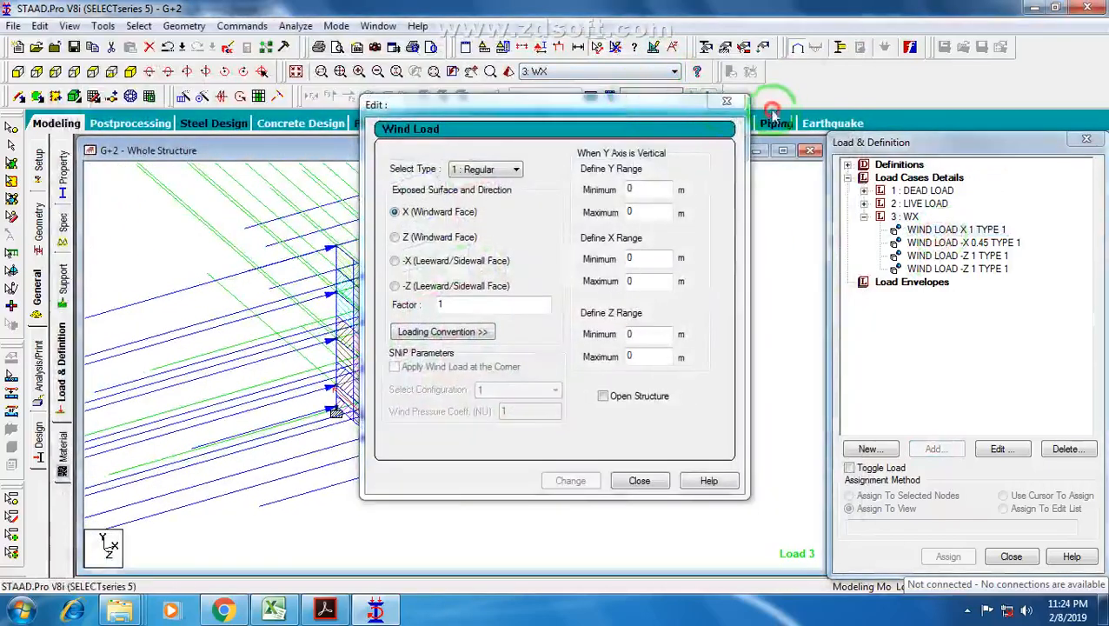
{"action": "left_click_drag", "start_coordinate": [641, 109], "coordinate": [834, 108]}
{"action": "left_click", "coordinate": [463, 263]}
{"action": "scroll", "coordinate": [461, 277], "scroll_direction": "down", "scroll_amount": 3}
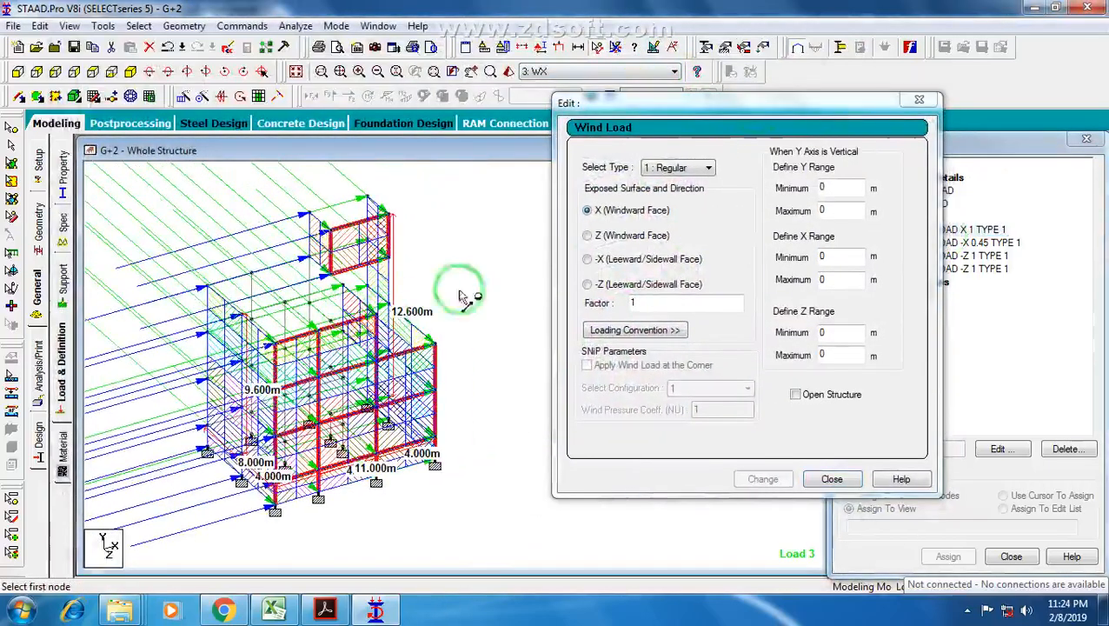
Set the X windward load's Y range maximum to 12.6 m, check a front base node's coordinates, and apply the change.
{"action": "double_click", "coordinate": [828, 189]}
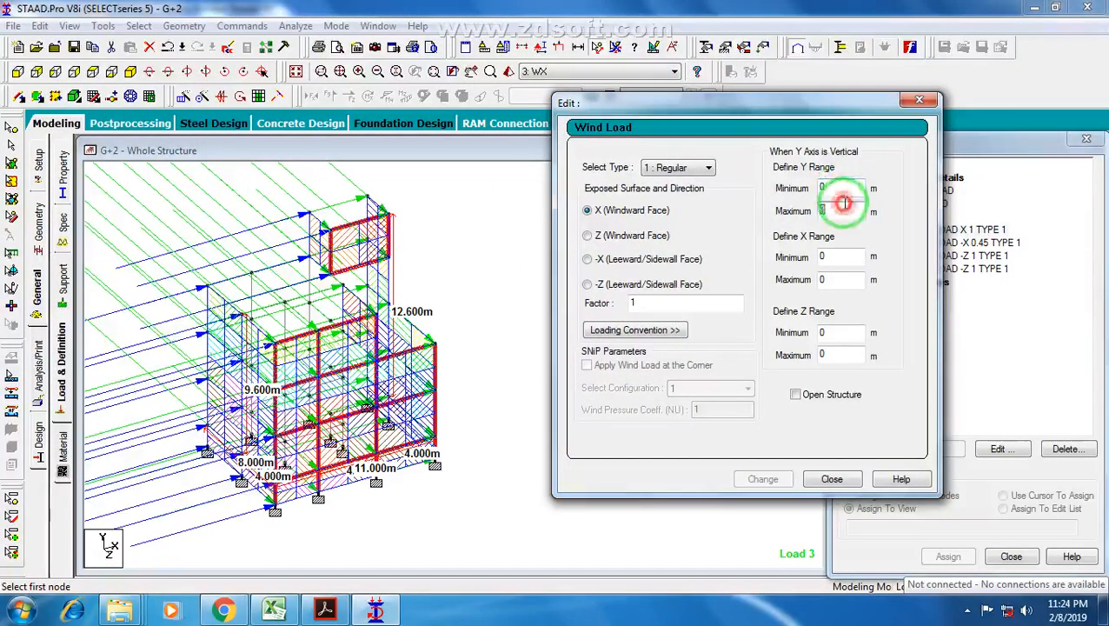
{"action": "left_click", "coordinate": [11, 129]}
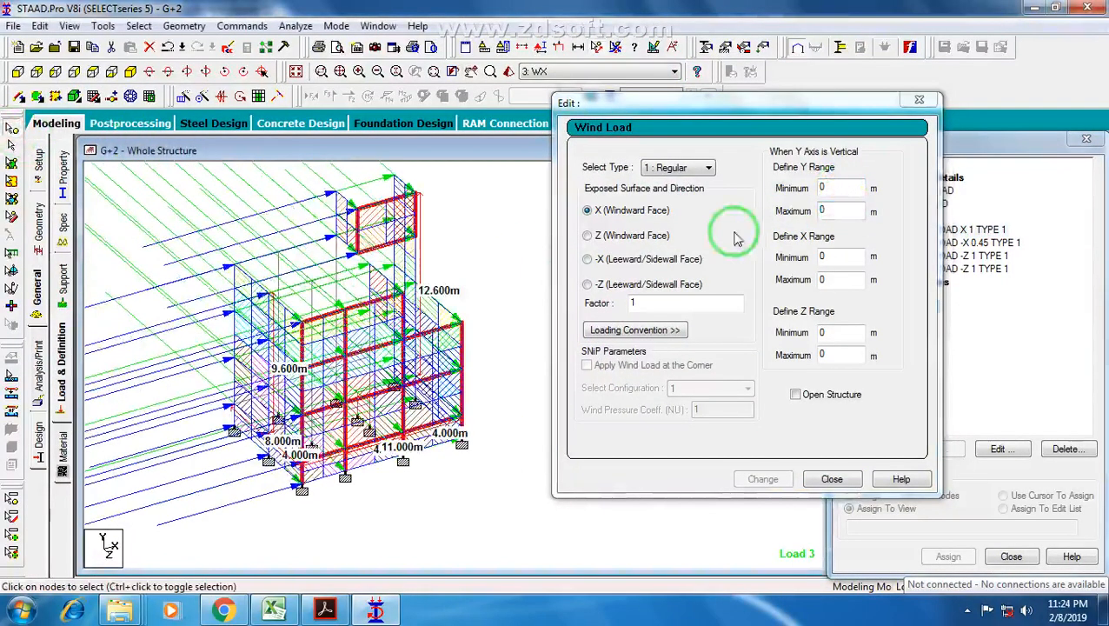
{"action": "double_click", "coordinate": [841, 210]}
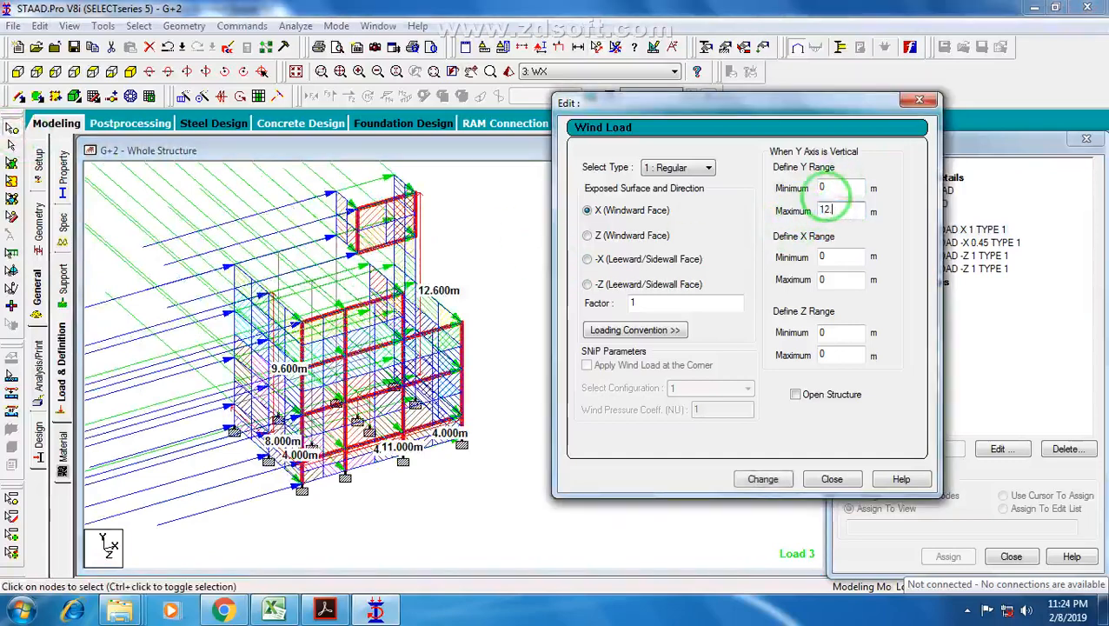
{"action": "left_click", "coordinate": [695, 219]}
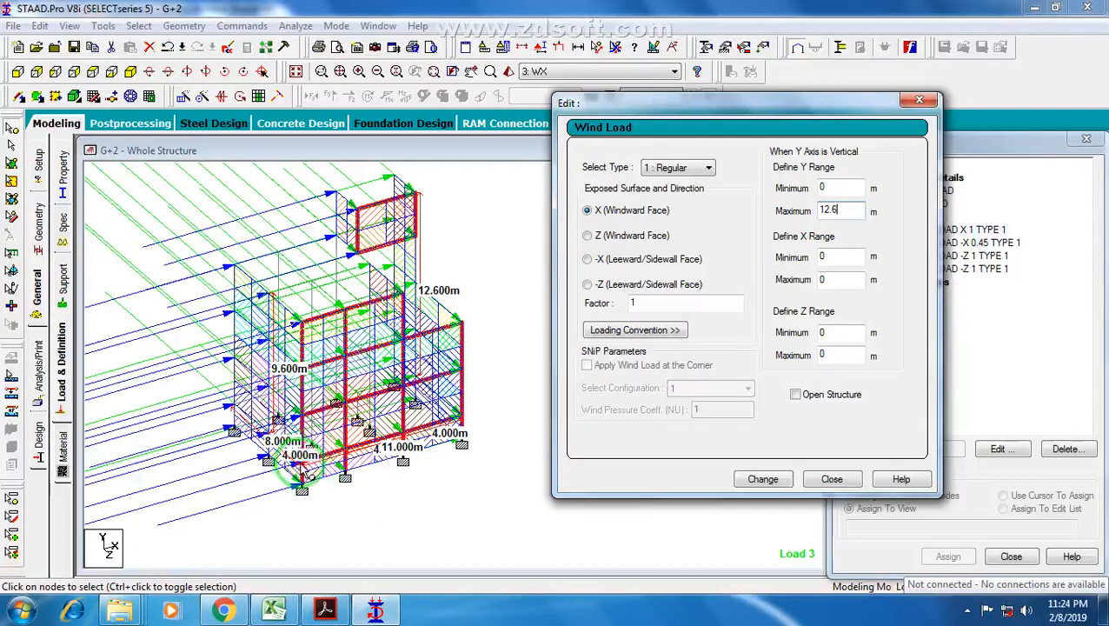
{"action": "double_click", "coordinate": [833, 186]}
{"action": "double_click", "coordinate": [300, 471]}
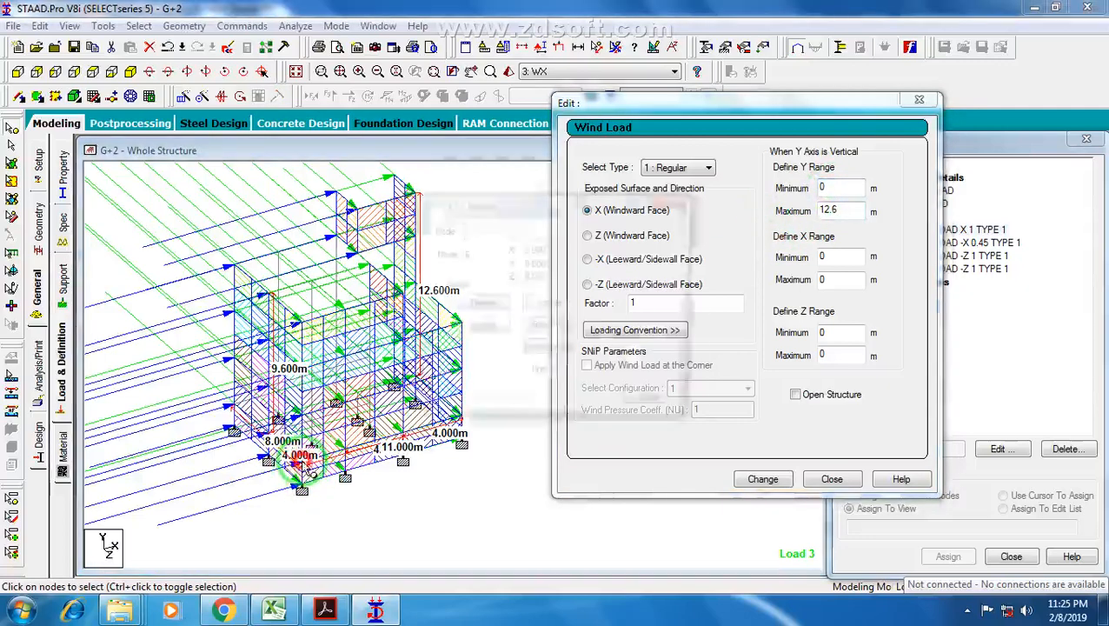
{"action": "left_click", "coordinate": [650, 407]}
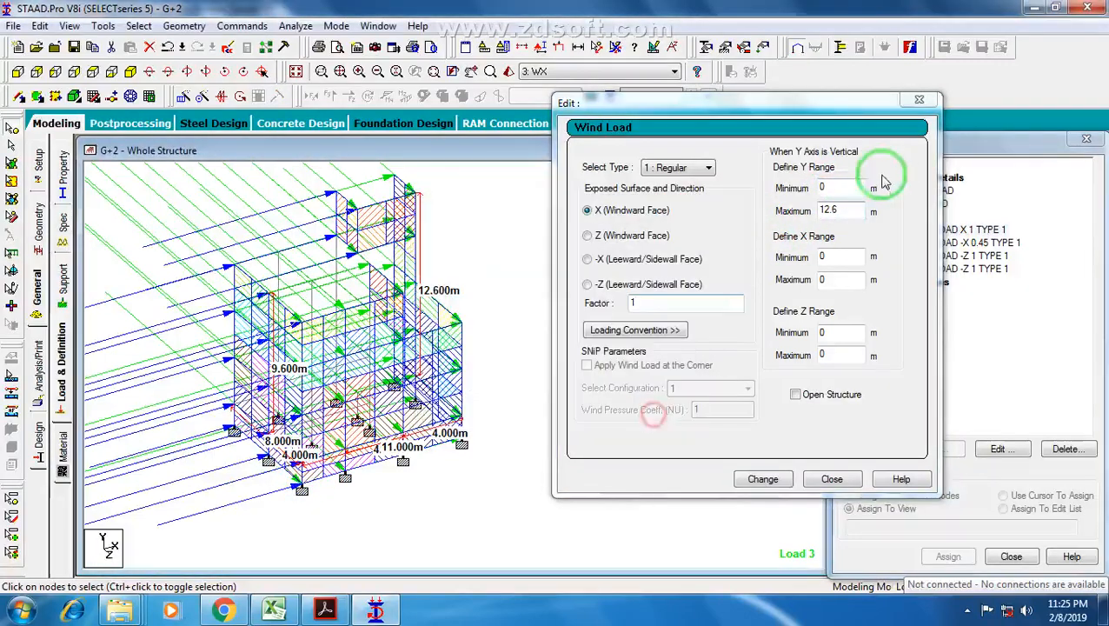
{"action": "double_click", "coordinate": [833, 187]}
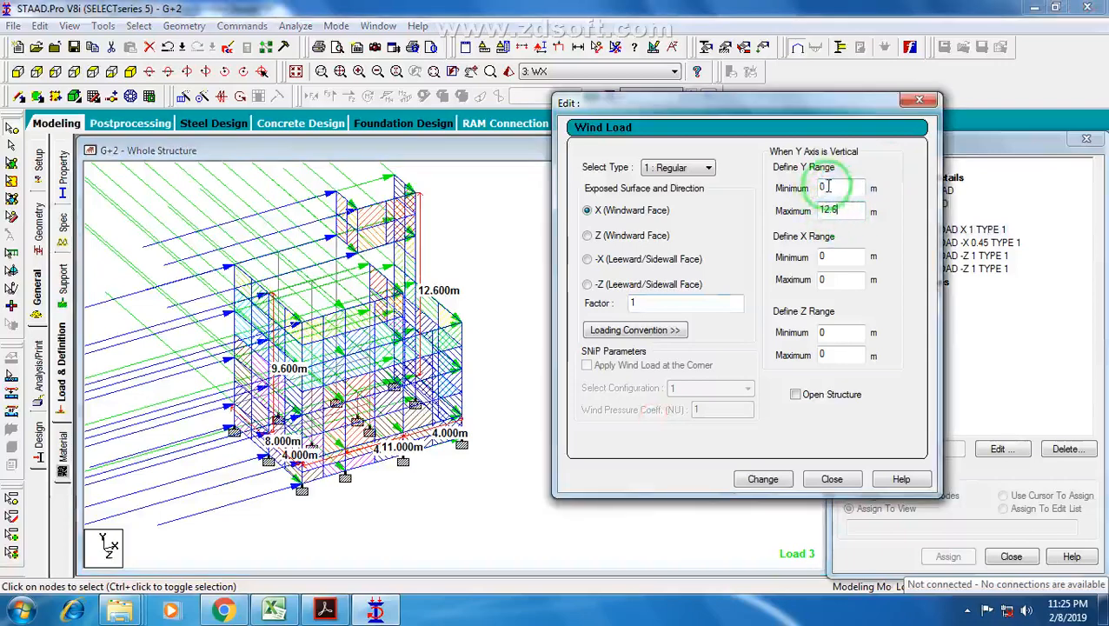
{"action": "left_click", "coordinate": [769, 480]}
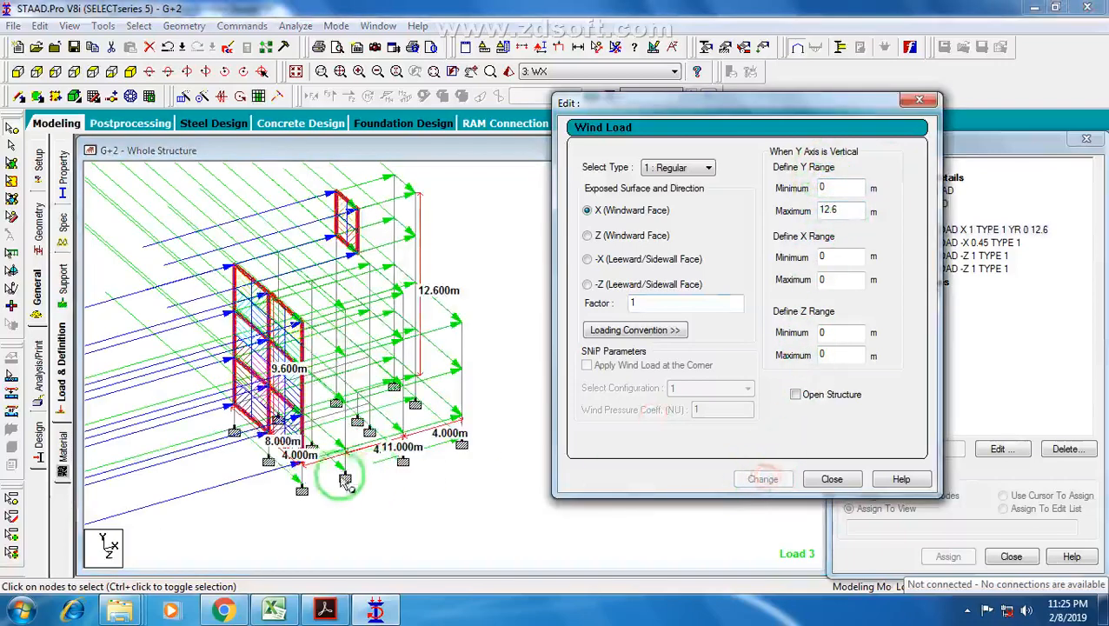
Inspect the loaded windward face and check the coordinates of its rear base corner node.
{"action": "middle_click_drag", "start_coordinate": [340, 483], "coordinate": [353, 422]}
{"action": "scroll", "coordinate": [353, 422], "scroll_direction": "up", "scroll_amount": 2}
{"action": "scroll", "coordinate": [354, 422], "scroll_direction": "up", "scroll_amount": 2}
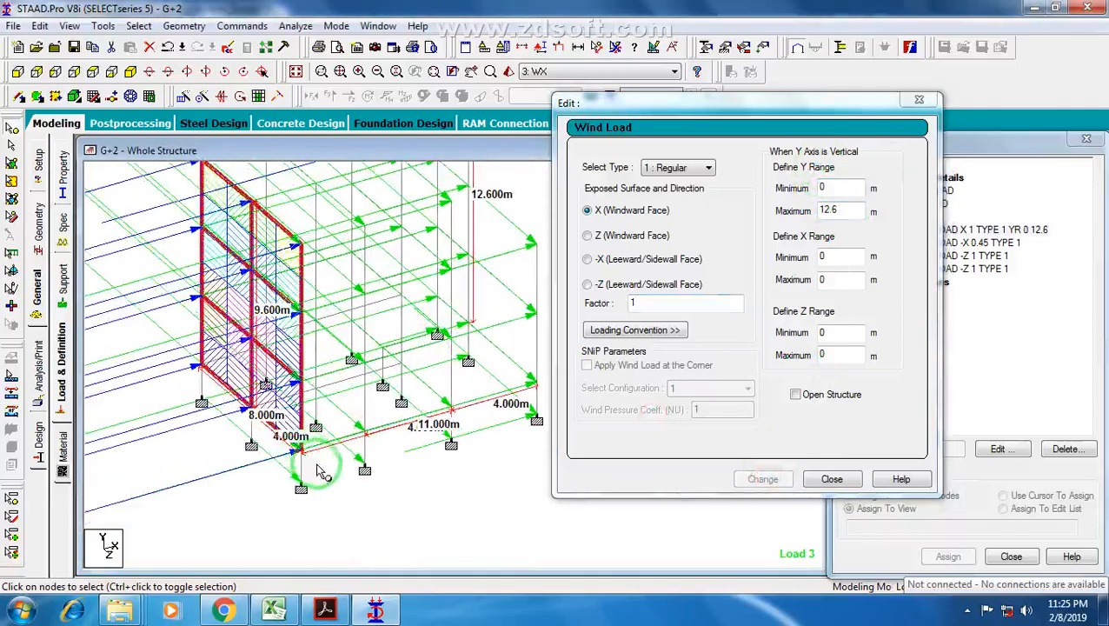
{"action": "middle_click_drag", "start_coordinate": [410, 399], "coordinate": [406, 413]}
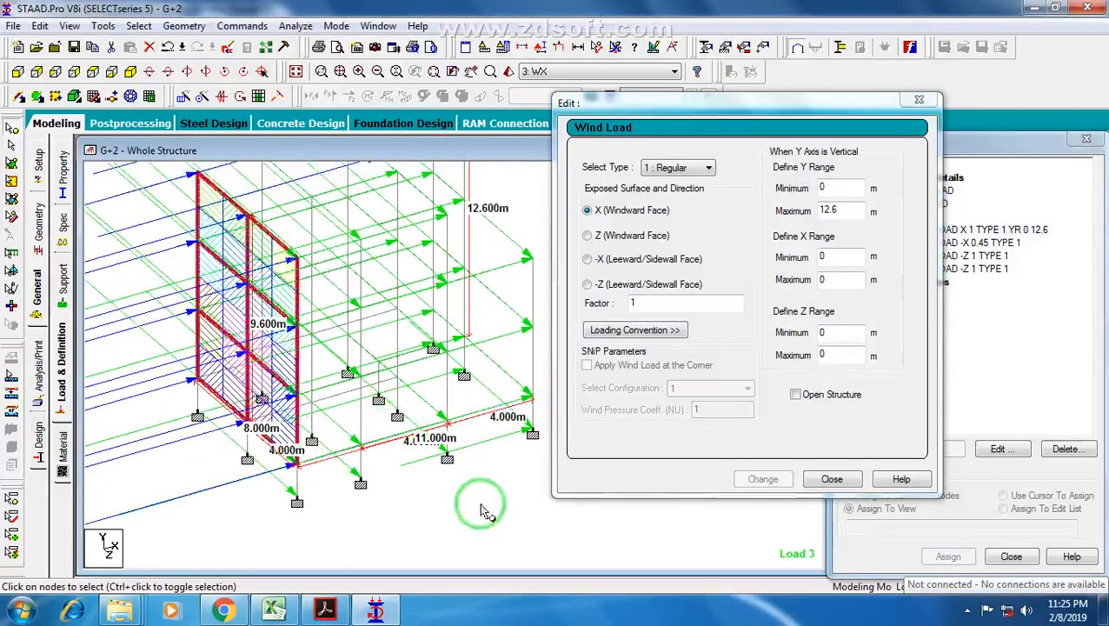
{"action": "left_click", "coordinate": [481, 504]}
{"action": "middle_click_drag", "start_coordinate": [393, 279], "coordinate": [384, 290]}
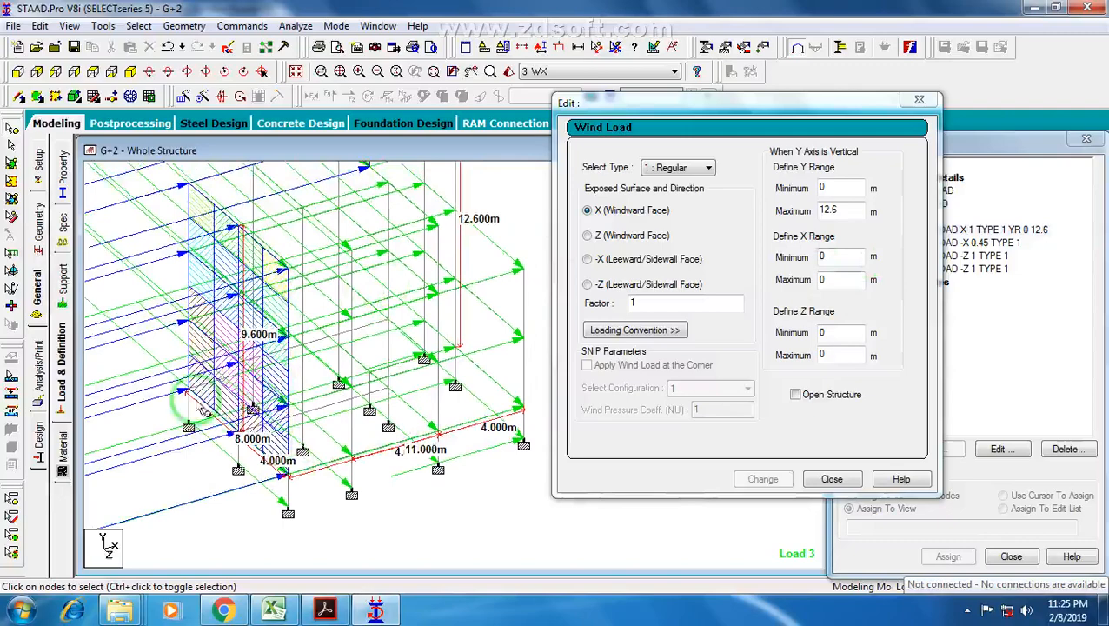
{"action": "scroll", "coordinate": [201, 410], "scroll_direction": "down", "scroll_amount": 2}
{"action": "double_click", "coordinate": [219, 369]}
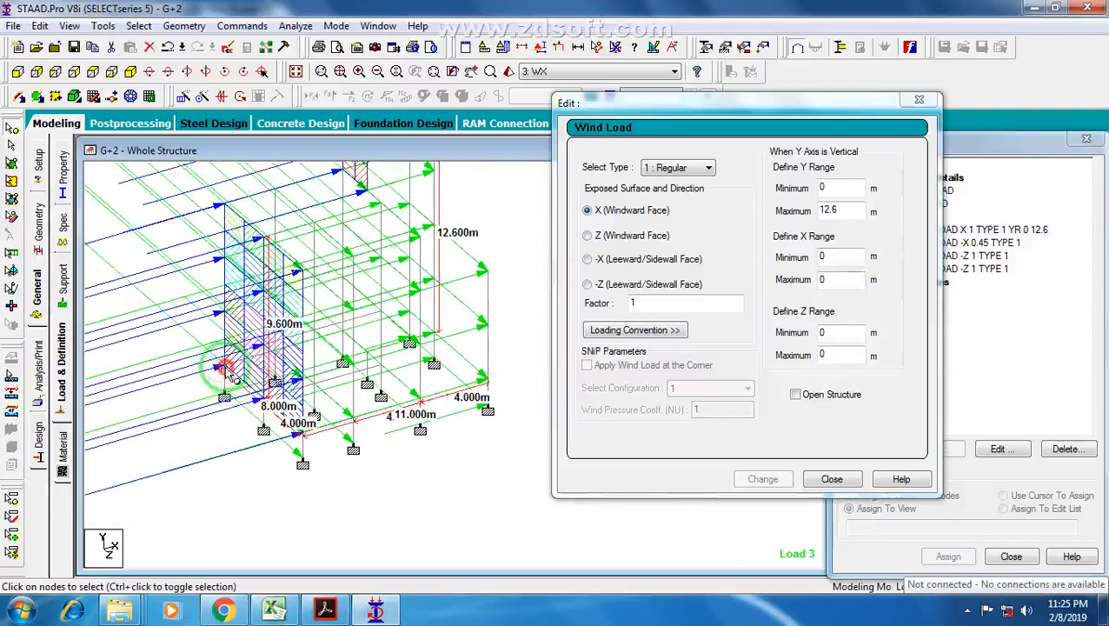
{"action": "left_click", "coordinate": [660, 409]}
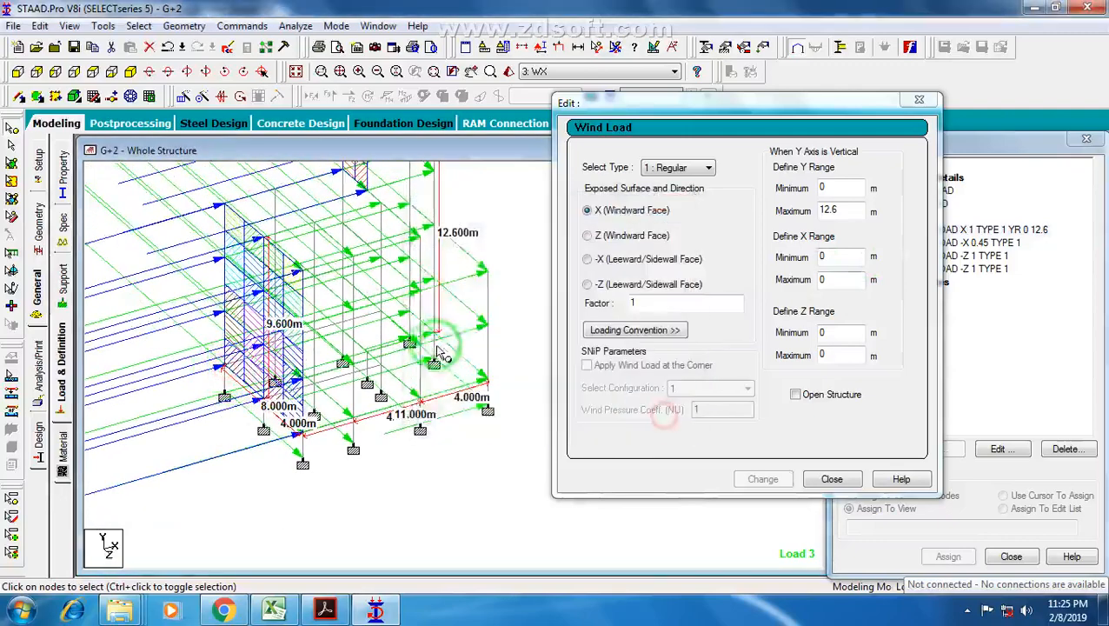
Check the coordinates of the front base node at the leeward end and set the X range maximum to 11 m.
{"action": "double_click", "coordinate": [483, 448]}
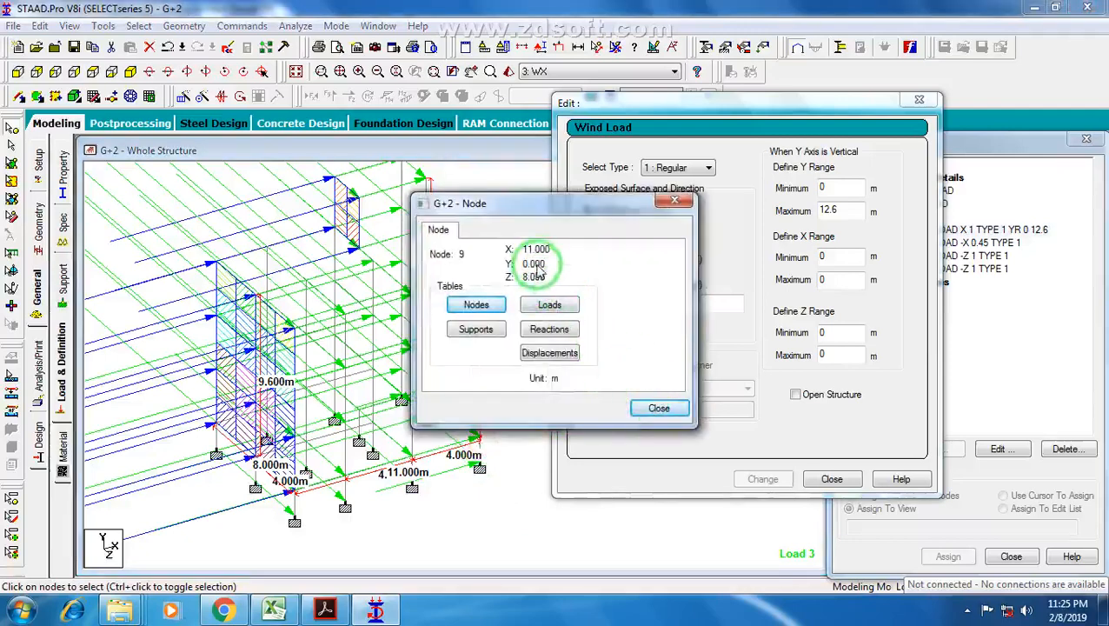
{"action": "left_click", "coordinate": [659, 407]}
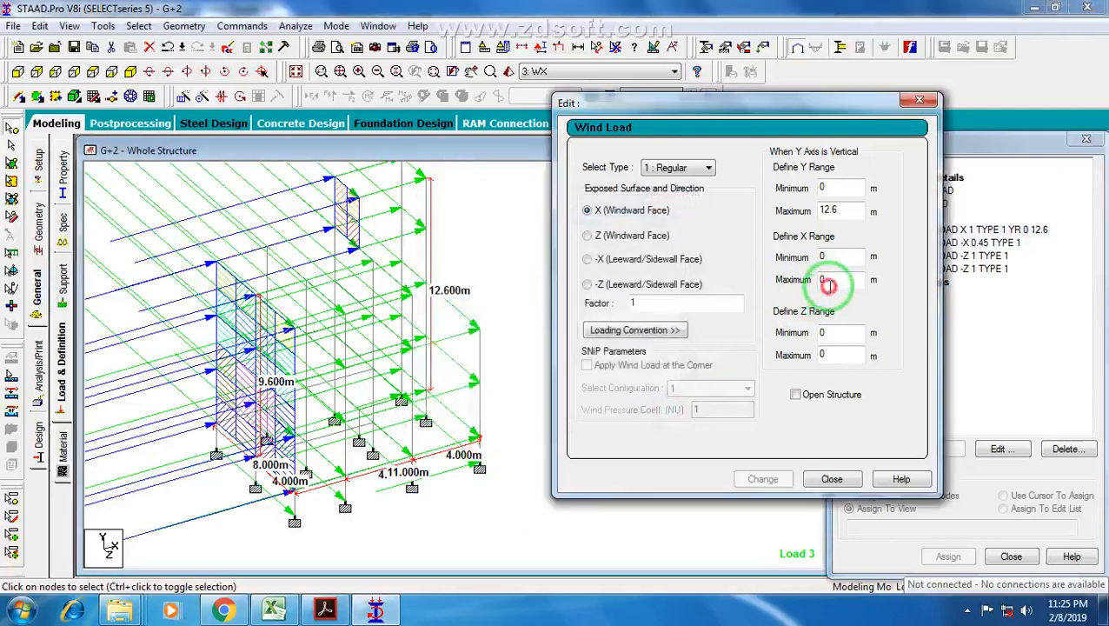
{"action": "double_click", "coordinate": [828, 281]}
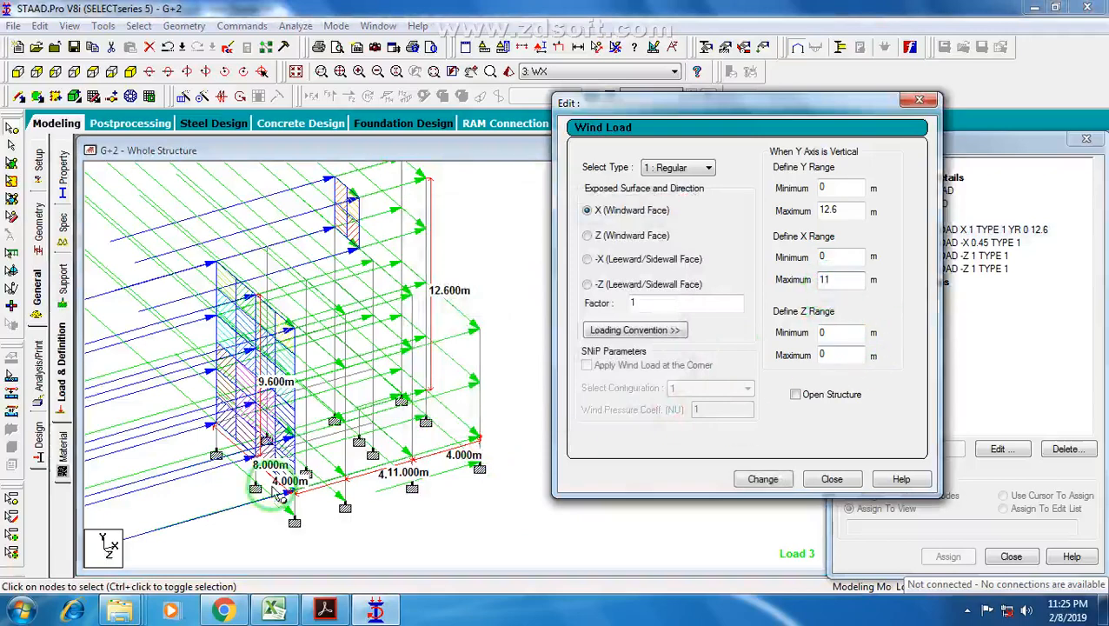
Check the windward base corner nodes' coordinates, set the Z range maximum to 8 m, and apply the changes to the X windward load.
{"action": "double_click", "coordinate": [217, 426]}
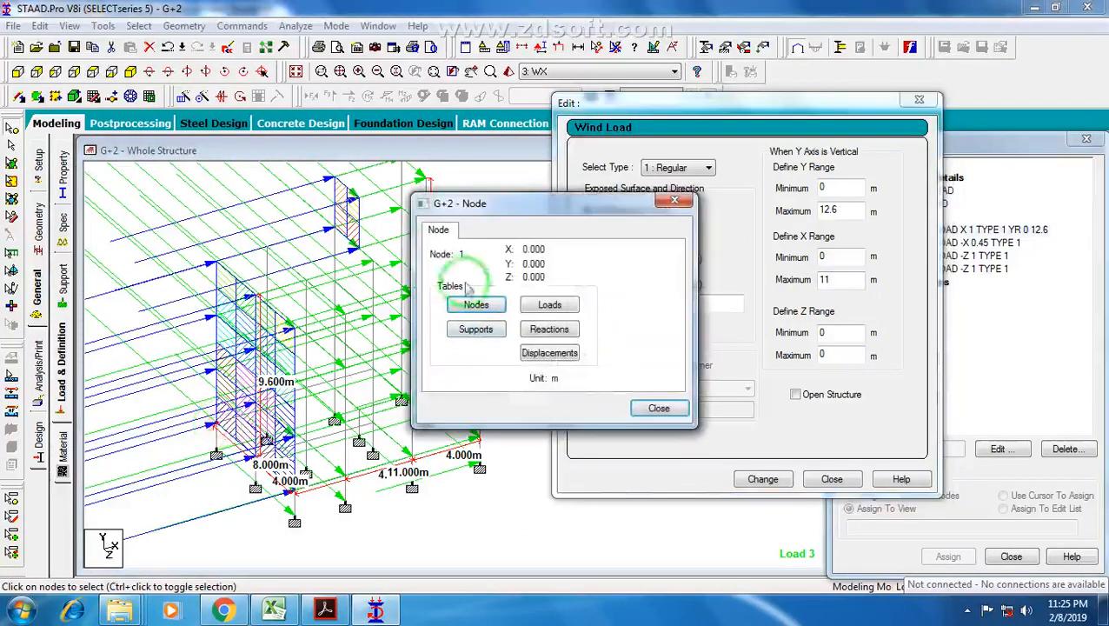
{"action": "left_click", "coordinate": [659, 408]}
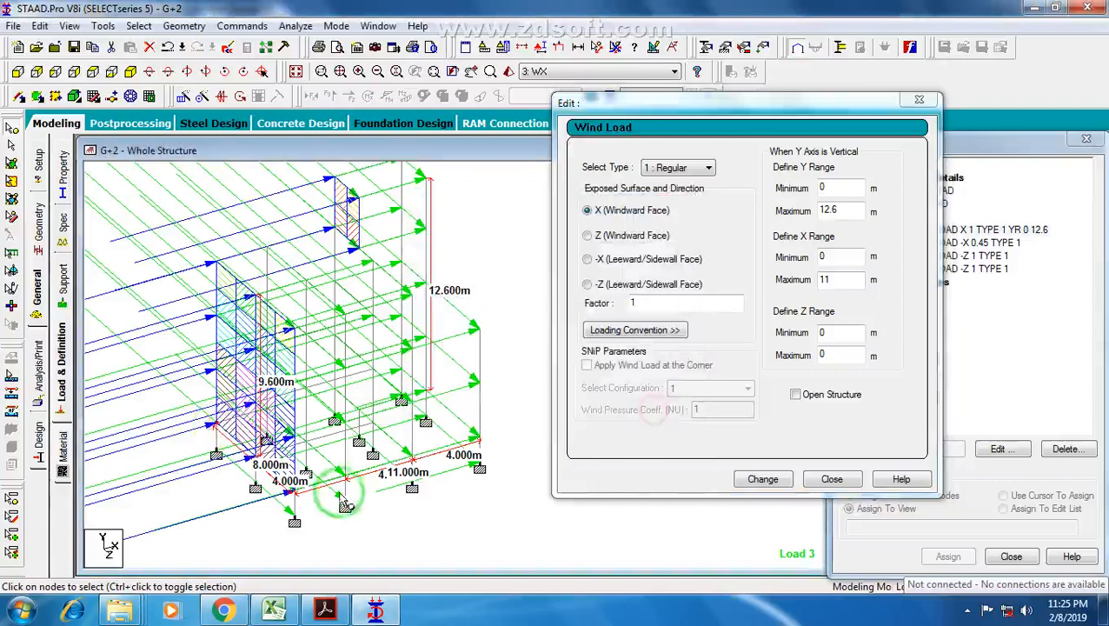
{"action": "double_click", "coordinate": [296, 496]}
{"action": "left_click", "coordinate": [656, 408]}
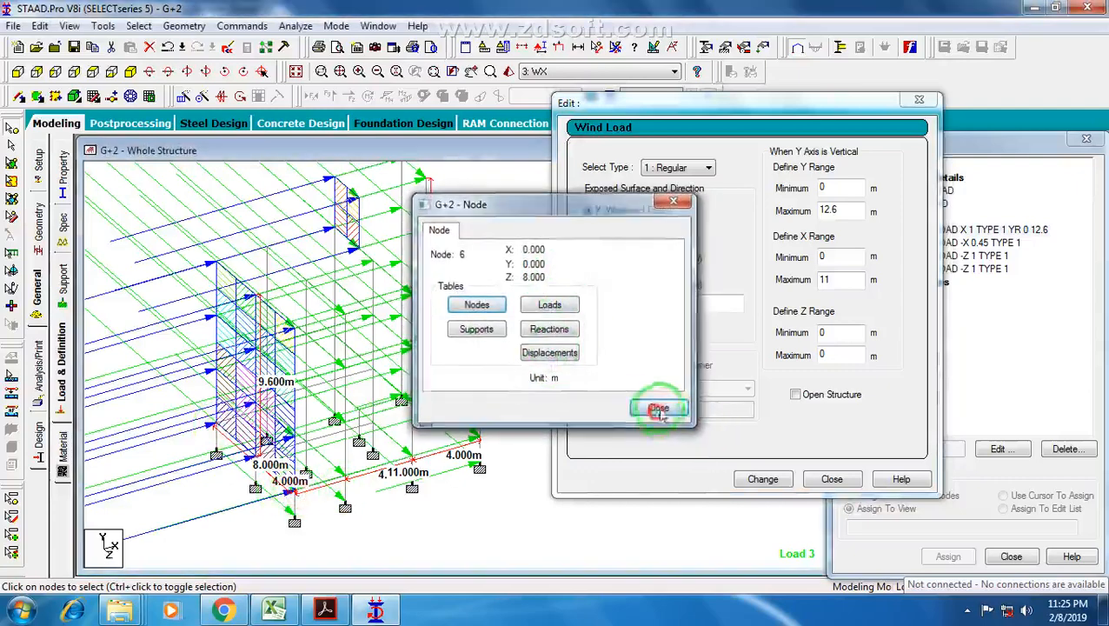
{"action": "double_click", "coordinate": [833, 356]}
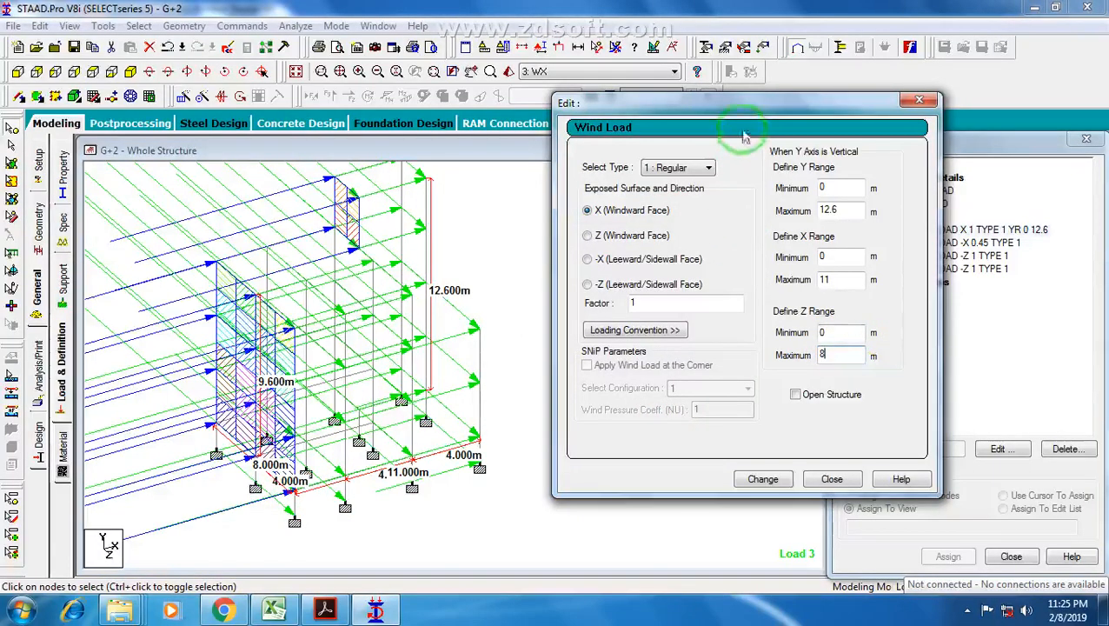
{"action": "left_click_drag", "start_coordinate": [741, 103], "coordinate": [692, 76]}
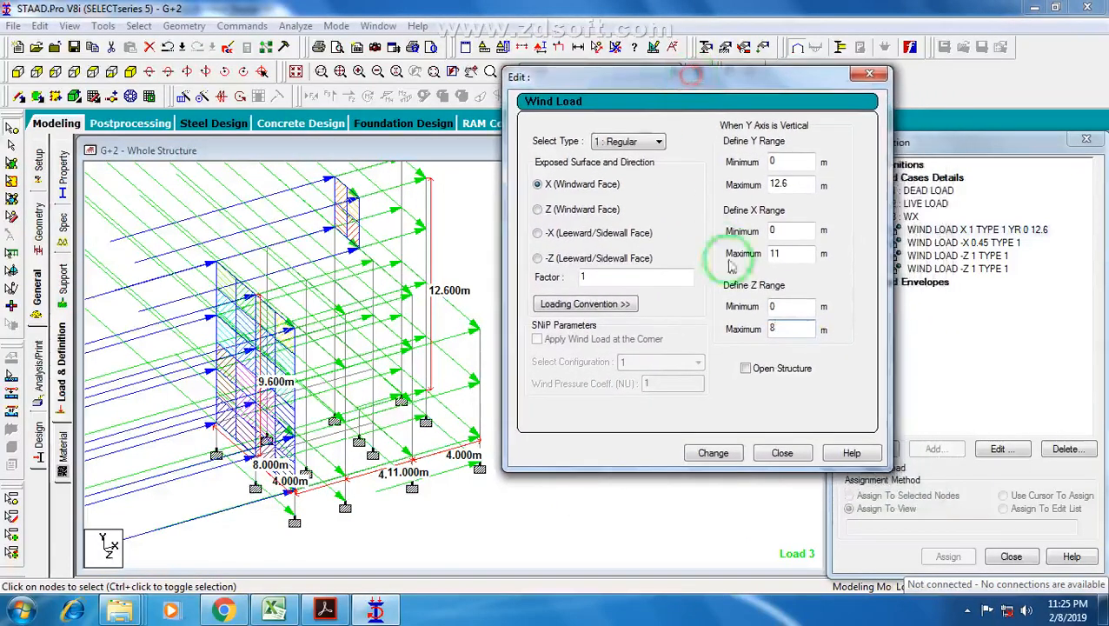
{"action": "left_click", "coordinate": [712, 453]}
{"action": "left_click", "coordinate": [782, 452]}
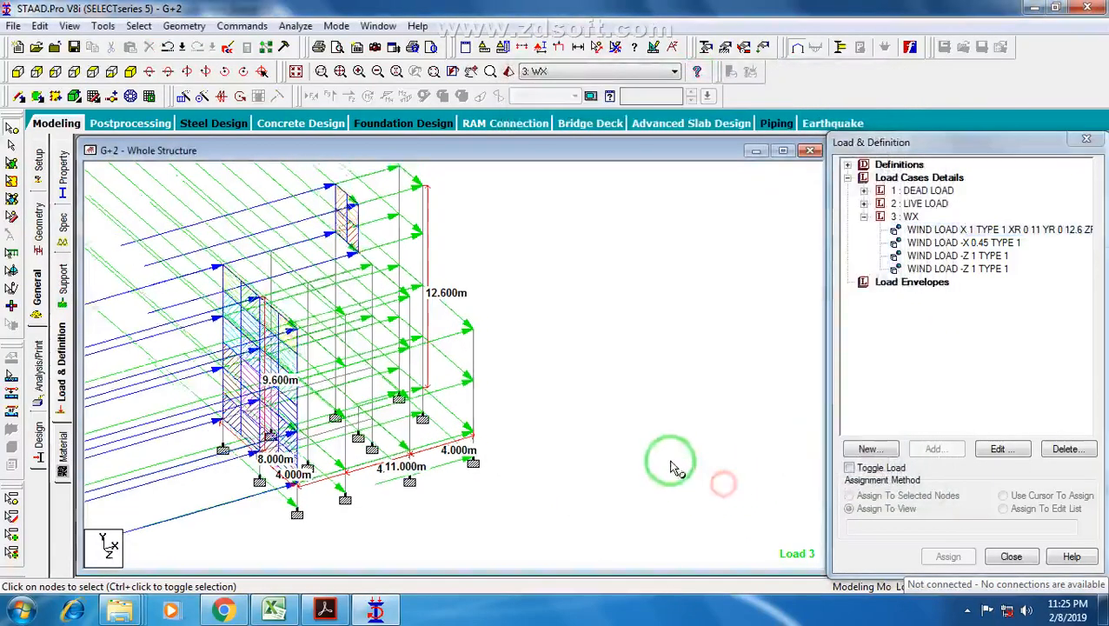
Edit the -X leeward wind load, set its maximum ranges to Y 12.6 m, X 11 m and Z 8 m, and apply them.
{"action": "scroll", "coordinate": [678, 458], "scroll_direction": "down", "scroll_amount": 1}
{"action": "middle_click_drag", "start_coordinate": [499, 368], "coordinate": [649, 363]}
{"action": "scroll", "coordinate": [568, 380], "scroll_direction": "down", "scroll_amount": 1}
{"action": "left_click", "coordinate": [965, 244]}
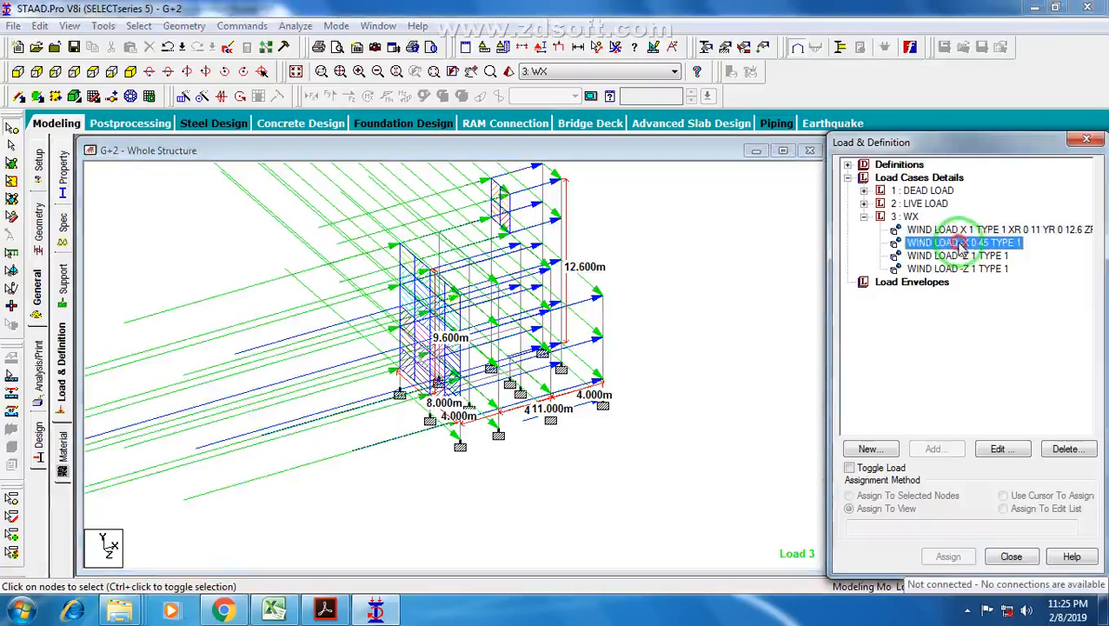
{"action": "double_click", "coordinate": [958, 243]}
{"action": "left_click_drag", "start_coordinate": [492, 108], "coordinate": [737, 110]}
{"action": "middle_click_drag", "start_coordinate": [344, 292], "coordinate": [276, 316]}
{"action": "scroll", "coordinate": [622, 311], "scroll_direction": "up", "scroll_amount": 2}
{"action": "middle_click_drag", "start_coordinate": [416, 348], "coordinate": [370, 352]}
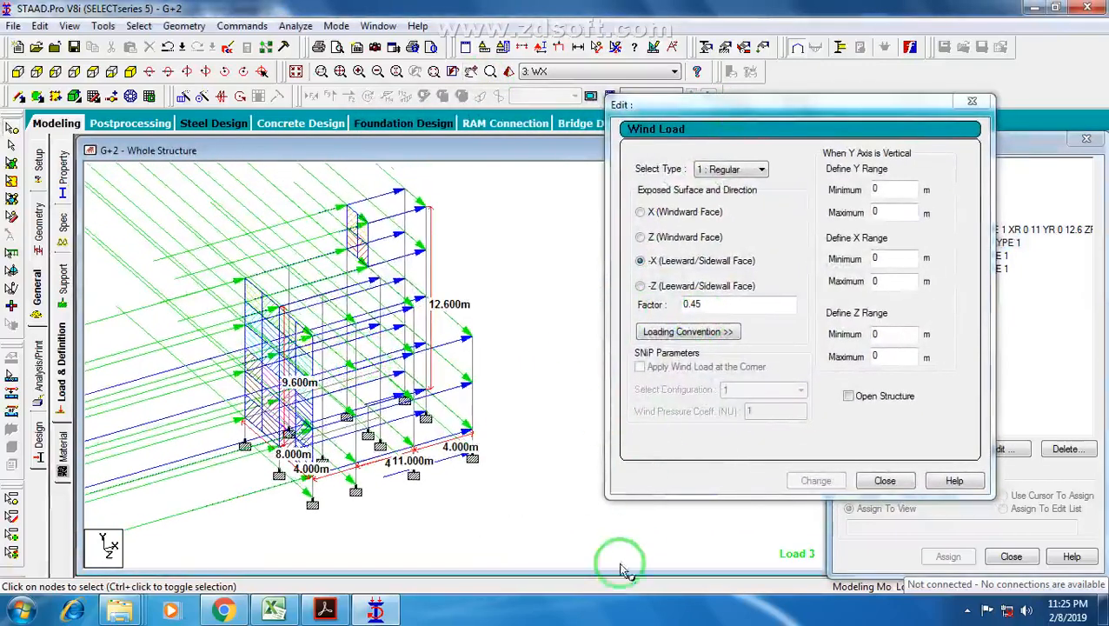
{"action": "left_click", "coordinate": [880, 213]}
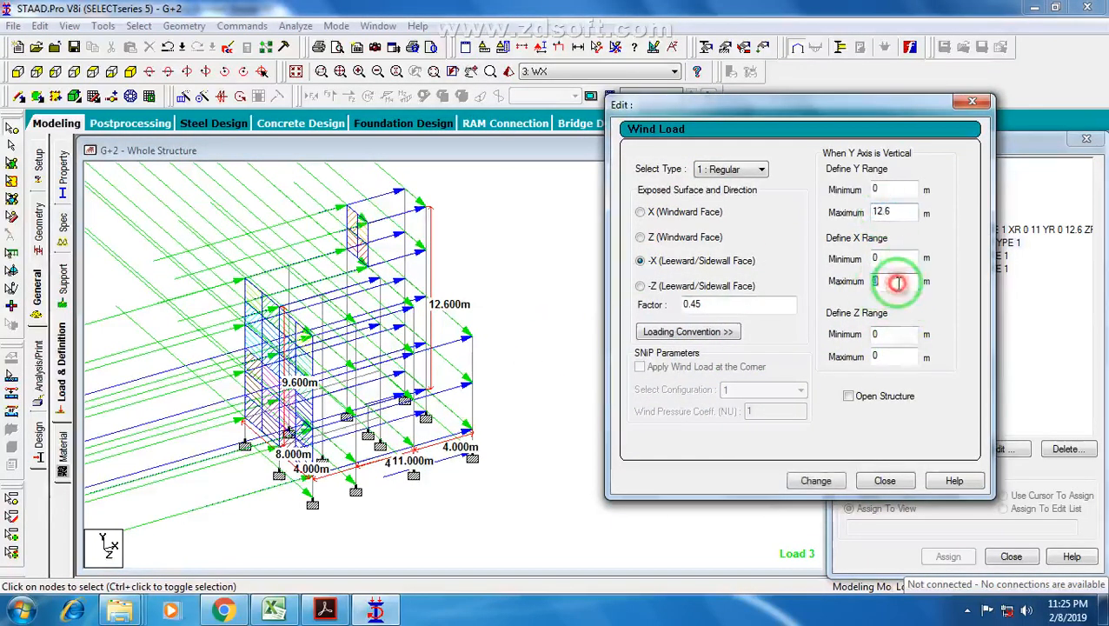
{"action": "left_click", "coordinate": [883, 354]}
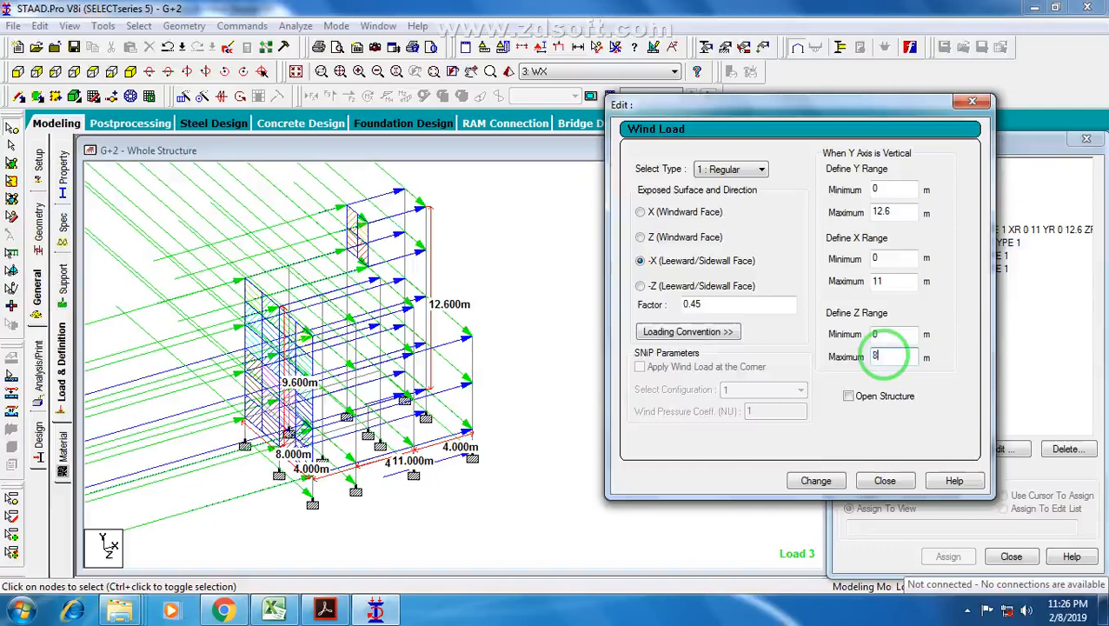
{"action": "left_click", "coordinate": [813, 481]}
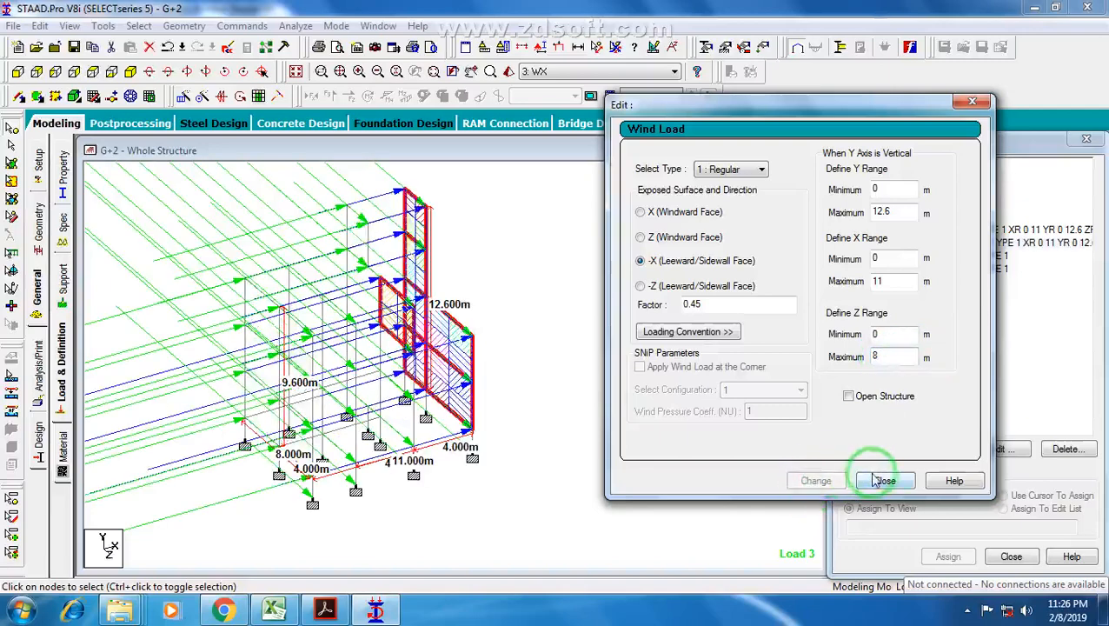
Reopen the X windward load, inspect its arrows on the model, and try applying it as an open structure.
{"action": "left_click", "coordinate": [885, 481]}
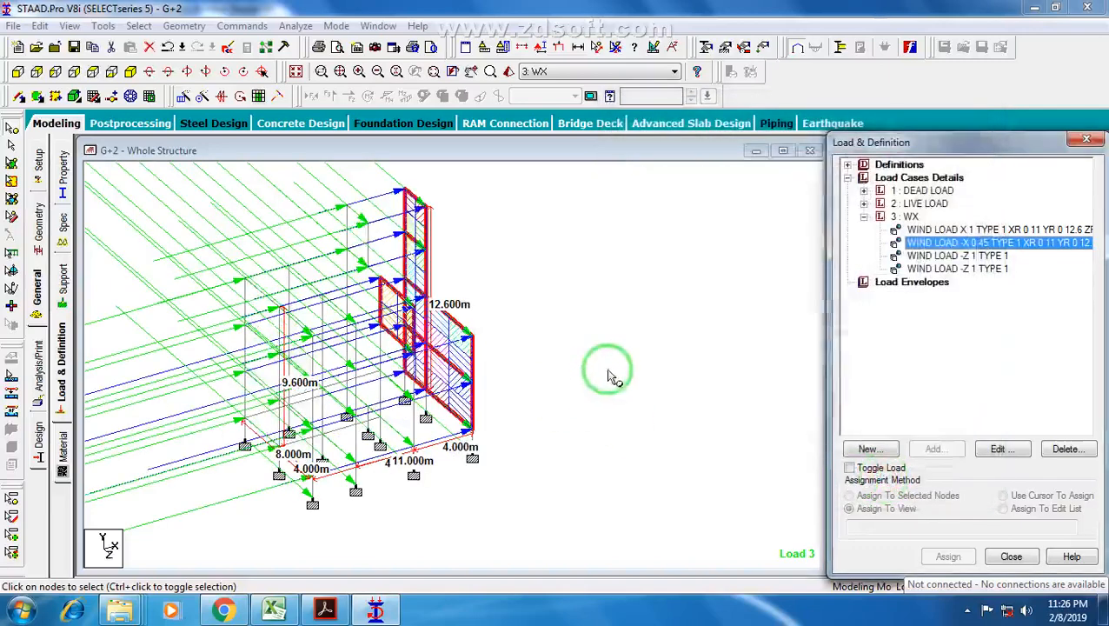
{"action": "left_click", "coordinate": [968, 244]}
{"action": "double_click", "coordinate": [969, 243]}
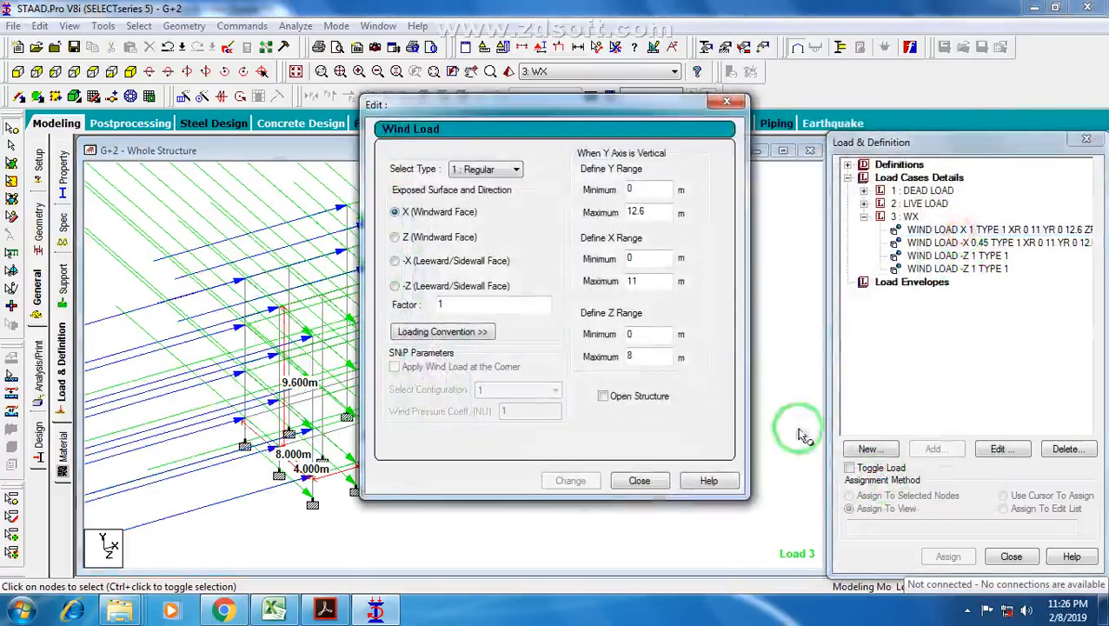
{"action": "left_click", "coordinate": [600, 396]}
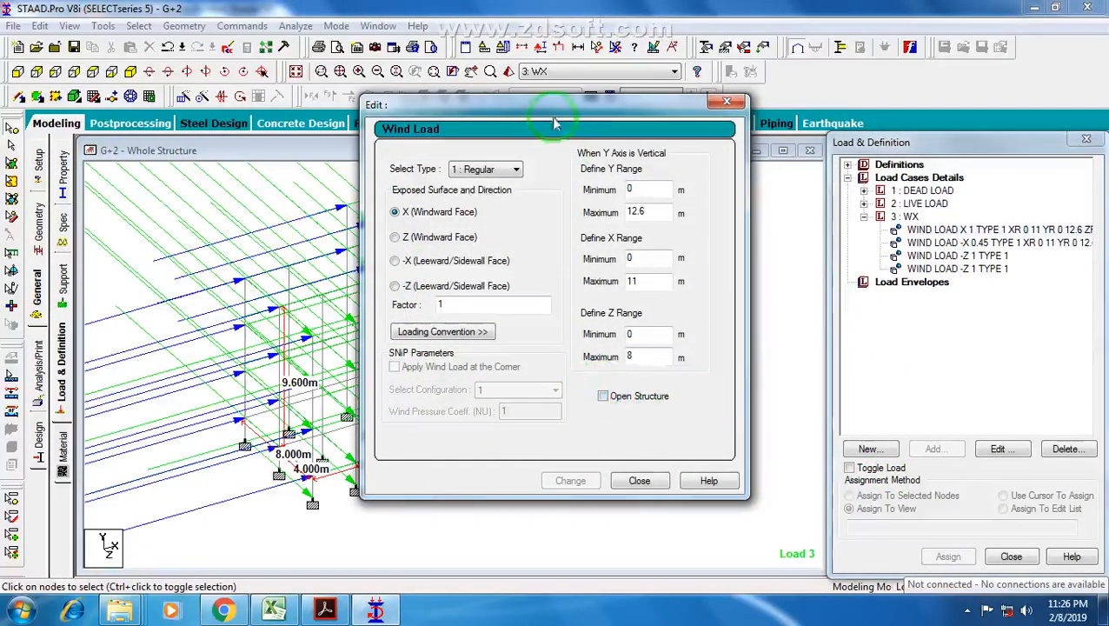
{"action": "left_click_drag", "start_coordinate": [553, 116], "coordinate": [774, 108]}
{"action": "middle_click_drag", "start_coordinate": [413, 354], "coordinate": [444, 328]}
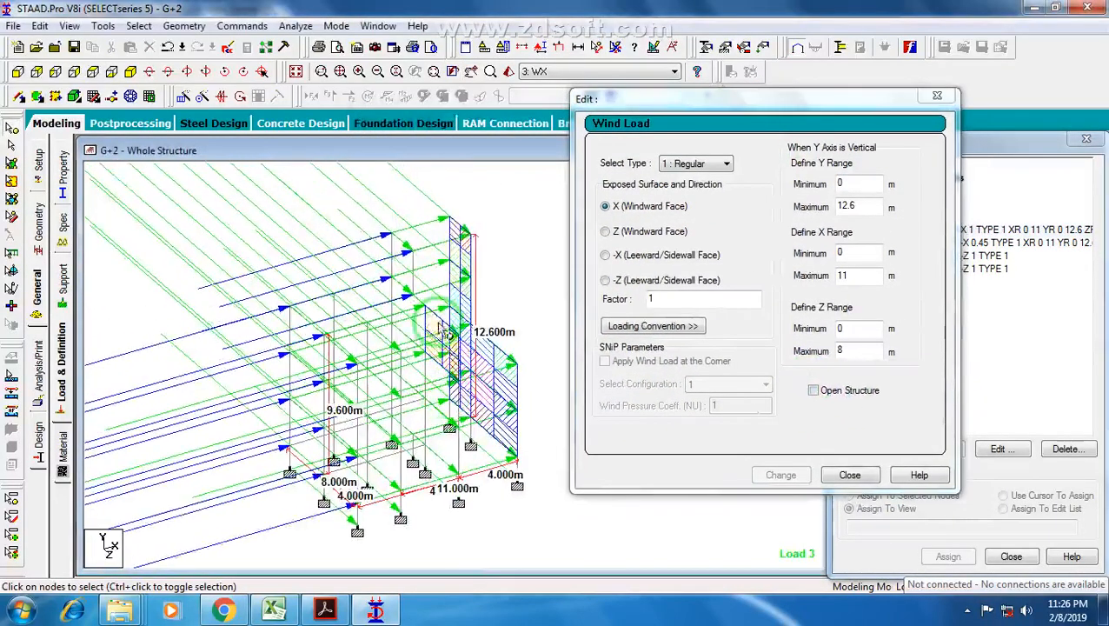
{"action": "scroll", "coordinate": [337, 218], "scroll_direction": "up", "scroll_amount": 1}
{"action": "scroll", "coordinate": [568, 355], "scroll_direction": "up", "scroll_amount": 1}
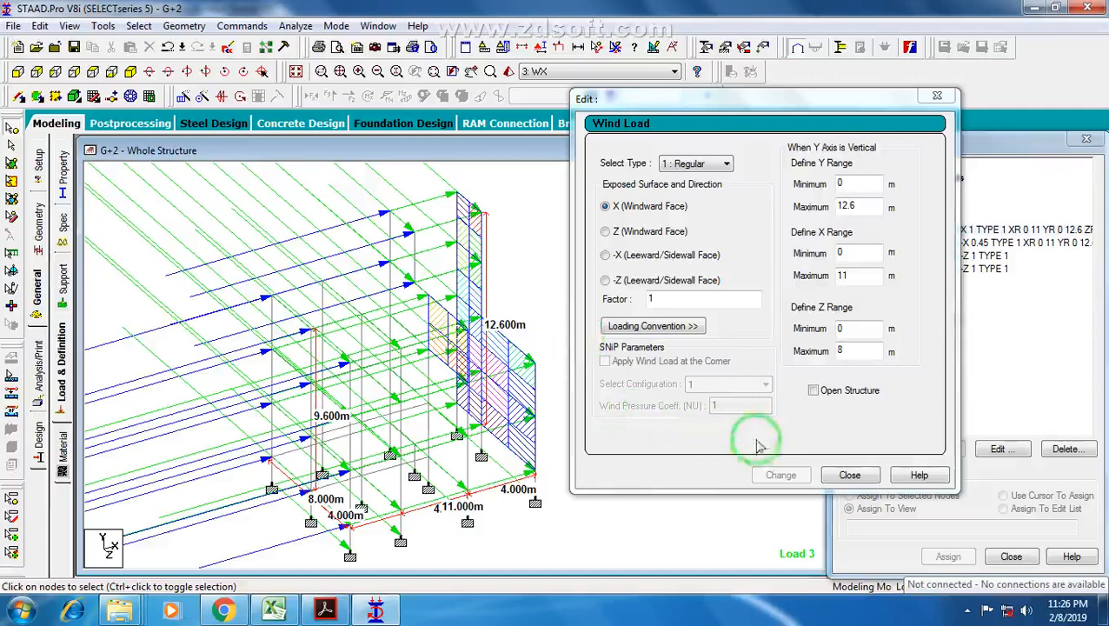
{"action": "left_click", "coordinate": [851, 391]}
{"action": "left_click", "coordinate": [778, 476]}
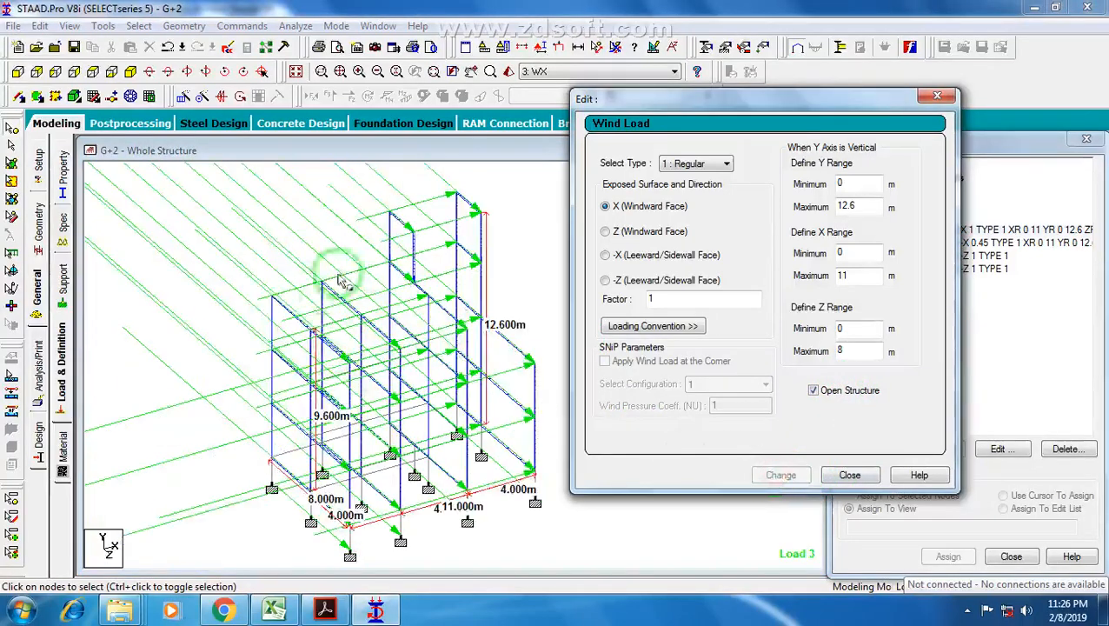
Turn off the open structure option for the X windward load, apply it, and check the -X leeward load on the model.
{"action": "left_click", "coordinate": [813, 390]}
{"action": "left_click", "coordinate": [785, 478]}
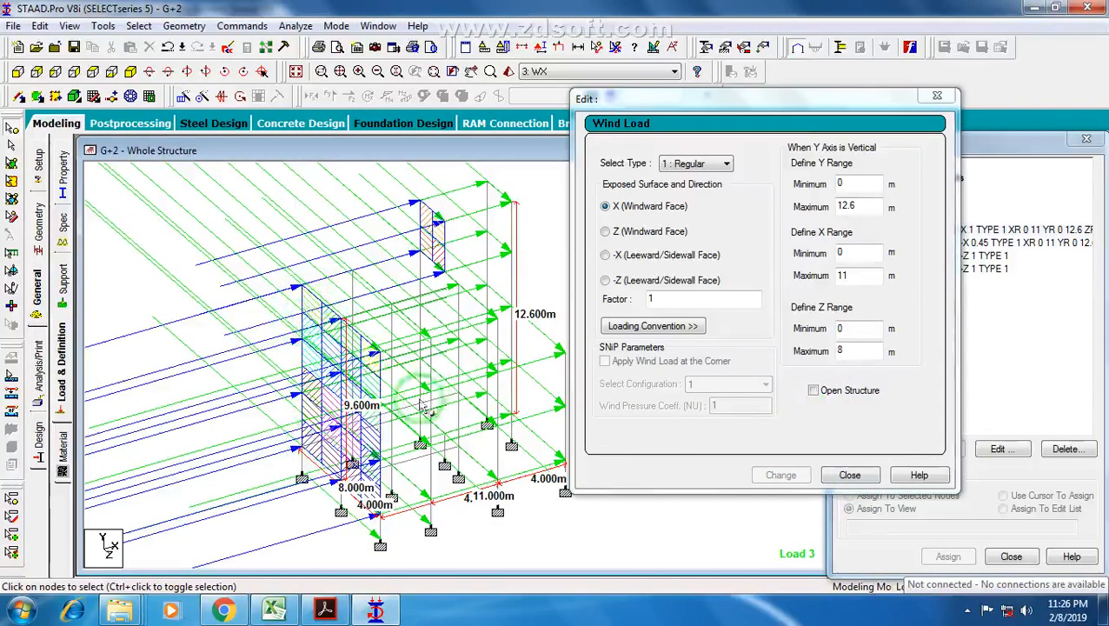
{"action": "left_click", "coordinate": [849, 475]}
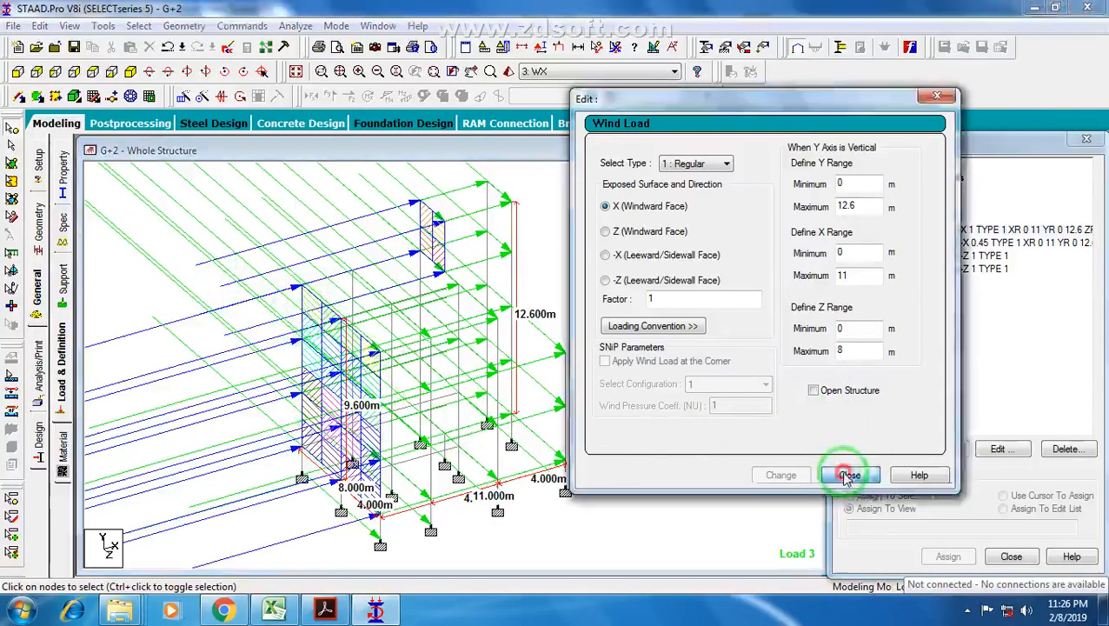
{"action": "left_click_drag", "start_coordinate": [966, 230], "coordinate": [968, 258]}
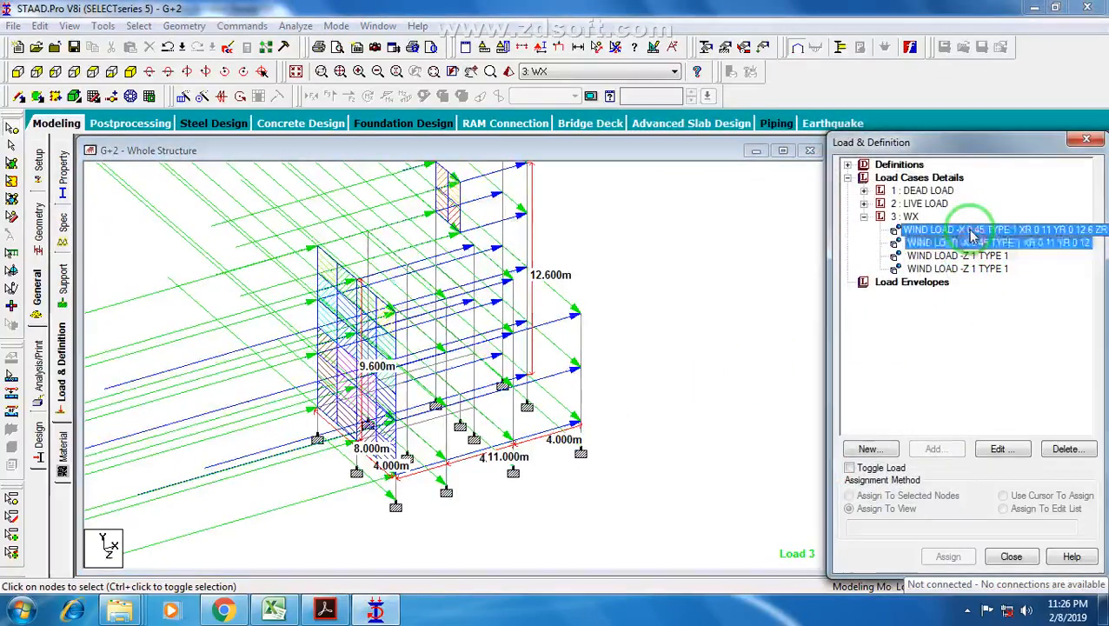
{"action": "left_click", "coordinate": [973, 243]}
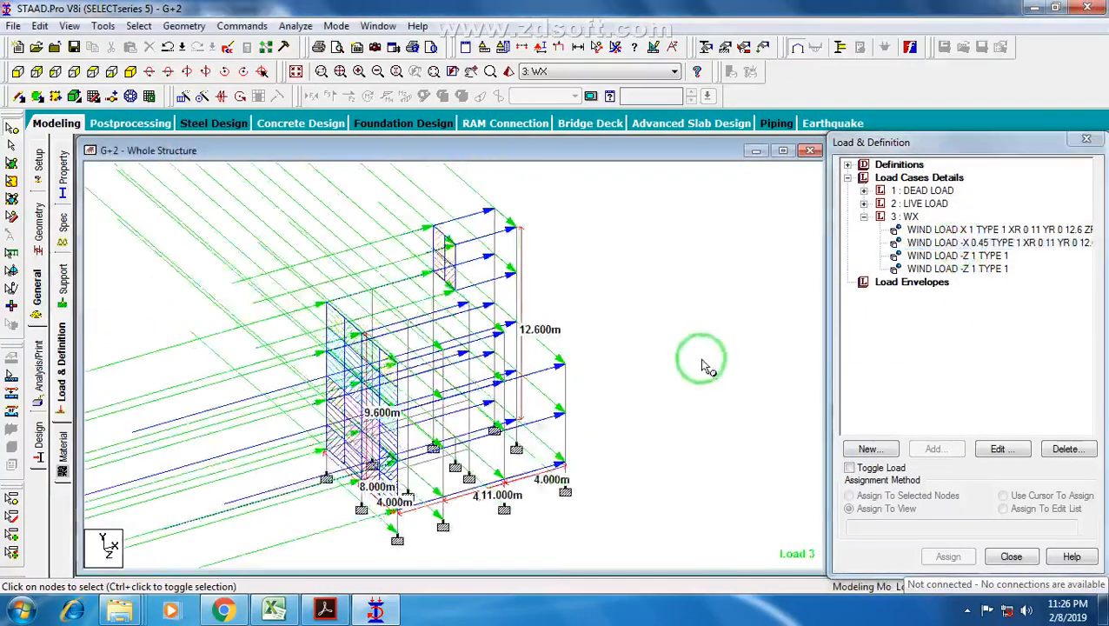
Edit the first -Z sidewall wind load, check its direction in plan, and set its factor to -1.
{"action": "left_click", "coordinate": [952, 256]}
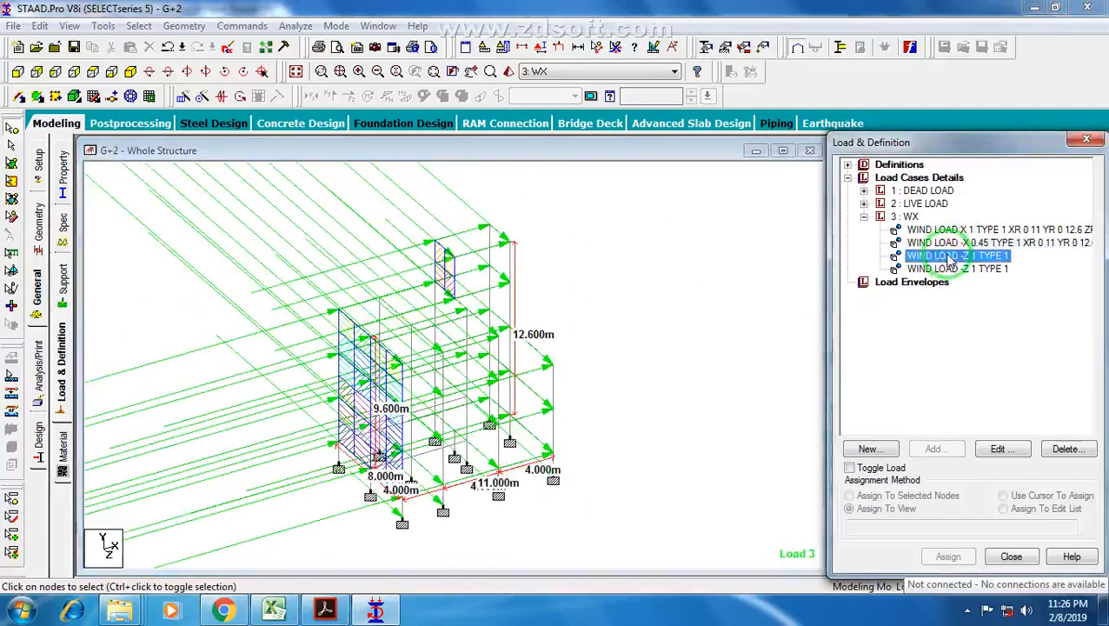
{"action": "double_click", "coordinate": [951, 257]}
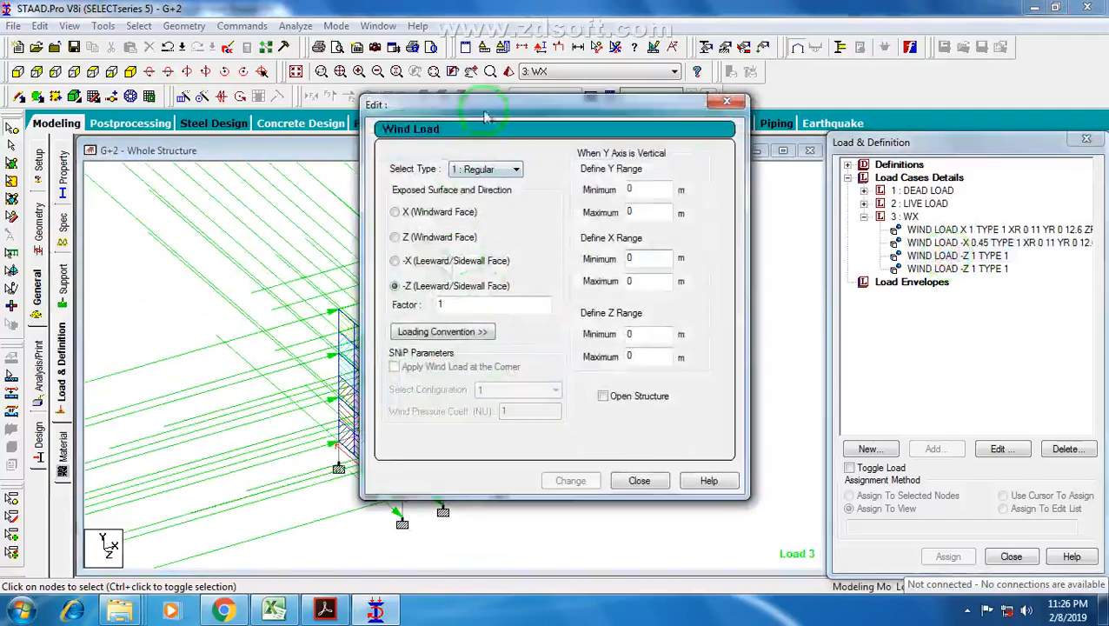
{"action": "left_click_drag", "start_coordinate": [486, 115], "coordinate": [766, 117]}
{"action": "left_click", "coordinate": [291, 177]}
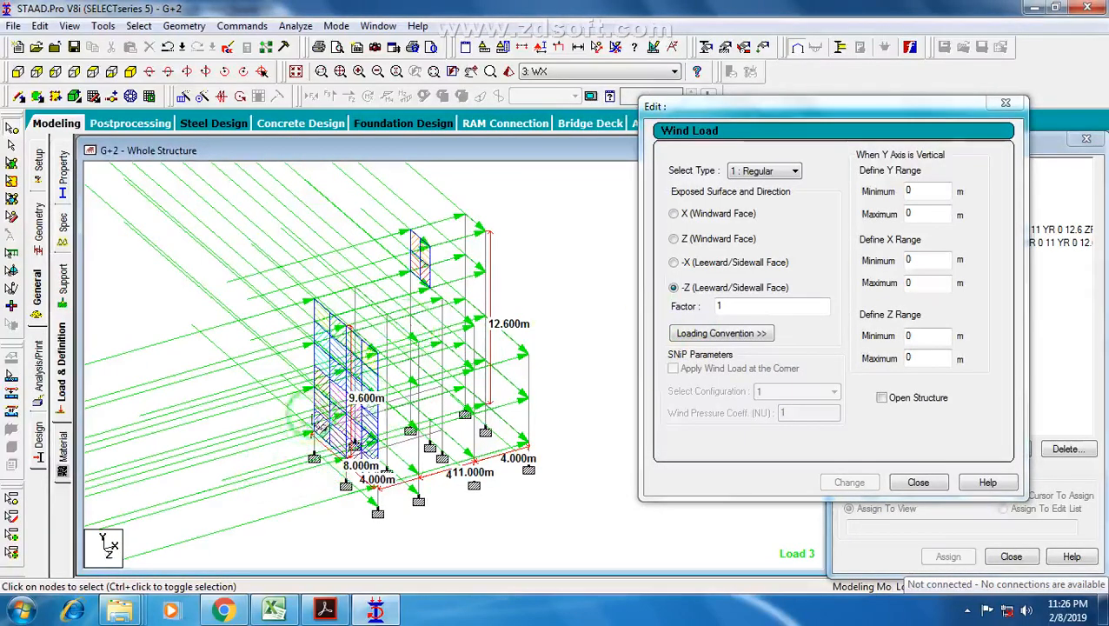
{"action": "scroll", "coordinate": [426, 334], "scroll_direction": "up", "scroll_amount": 2}
{"action": "scroll", "coordinate": [263, 447], "scroll_direction": "down", "scroll_amount": 3}
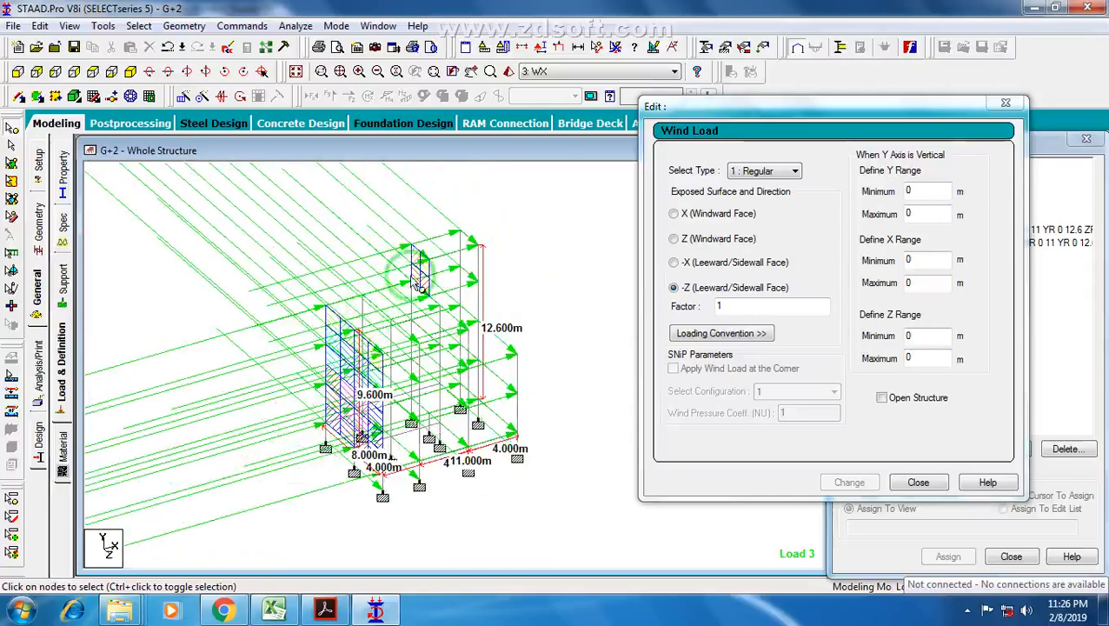
{"action": "middle_click_drag", "start_coordinate": [385, 287], "coordinate": [385, 311]}
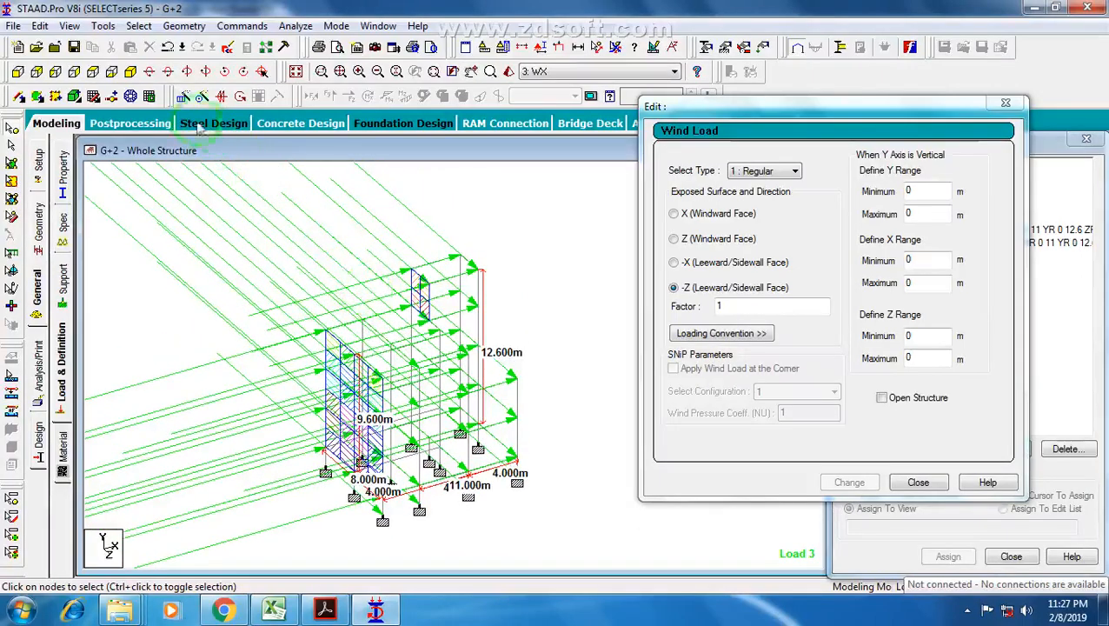
{"action": "left_click", "coordinate": [93, 73]}
{"action": "scroll", "coordinate": [466, 342], "scroll_direction": "down", "scroll_amount": 5}
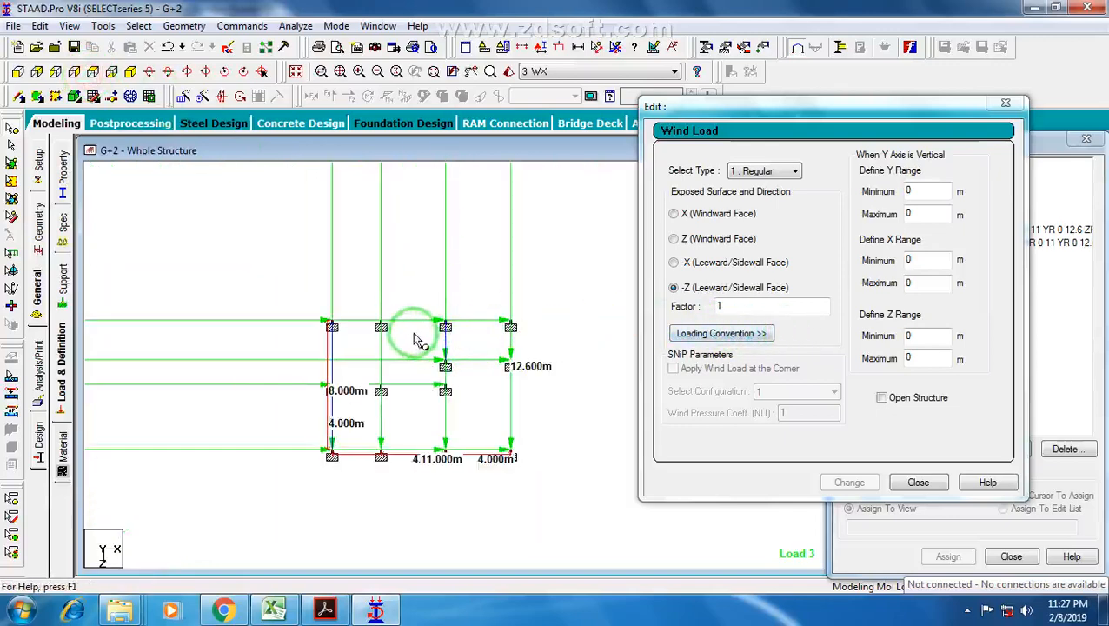
{"action": "scroll", "coordinate": [424, 352], "scroll_direction": "down", "scroll_amount": 2}
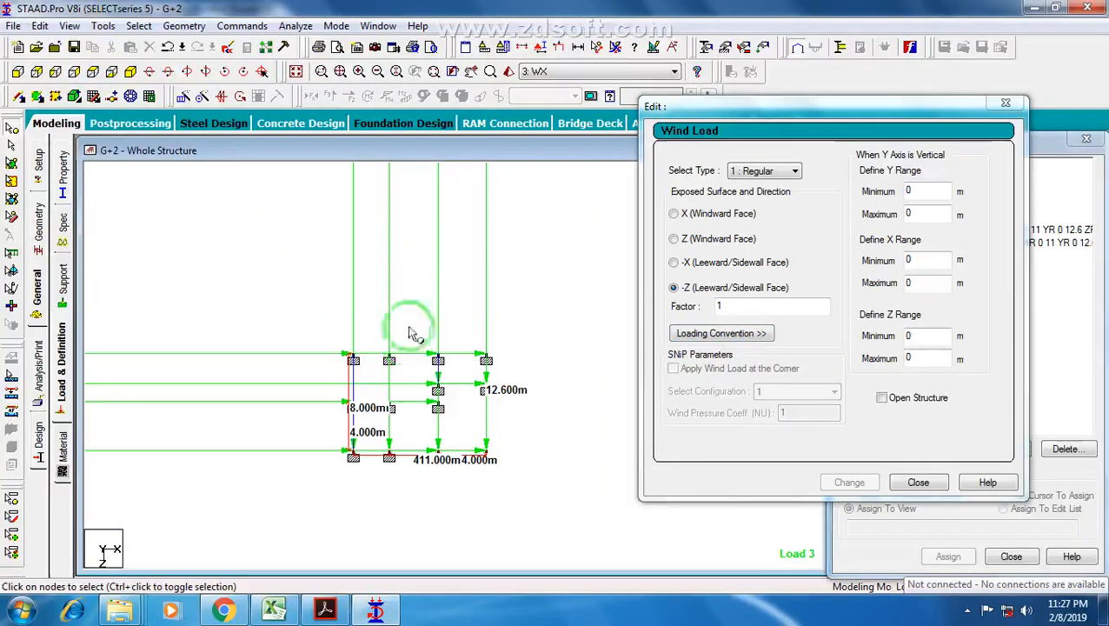
{"action": "left_click", "coordinate": [720, 306]}
{"action": "type", "text": "1"}
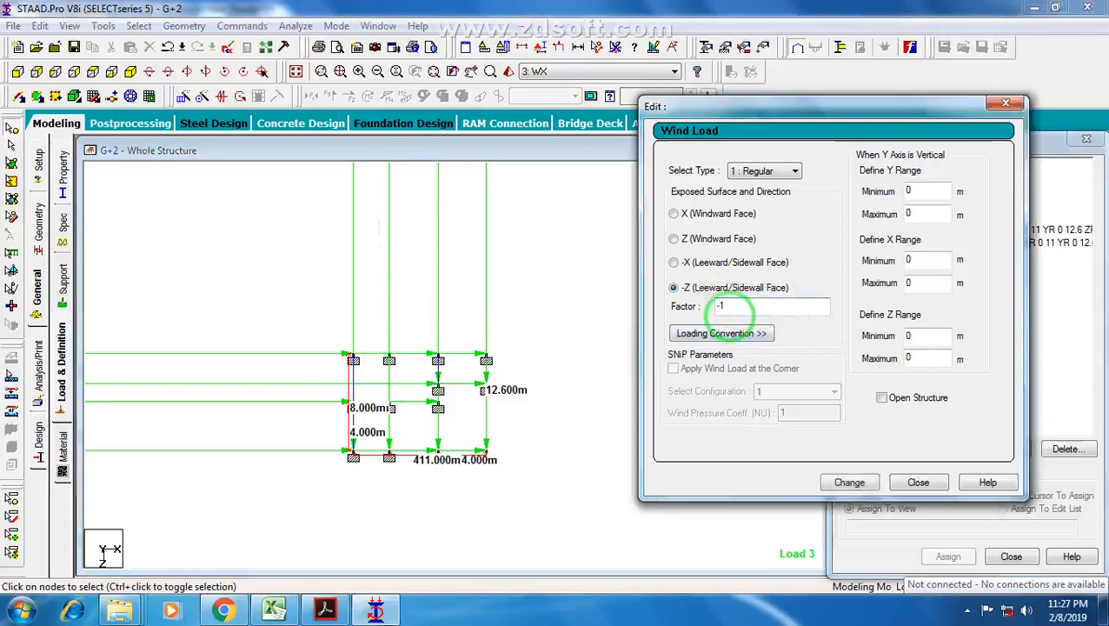
Set the first -Z sidewall load's maximum ranges to Y 12.6 m and X 11 m, and apply the changes.
{"action": "double_click", "coordinate": [915, 212]}
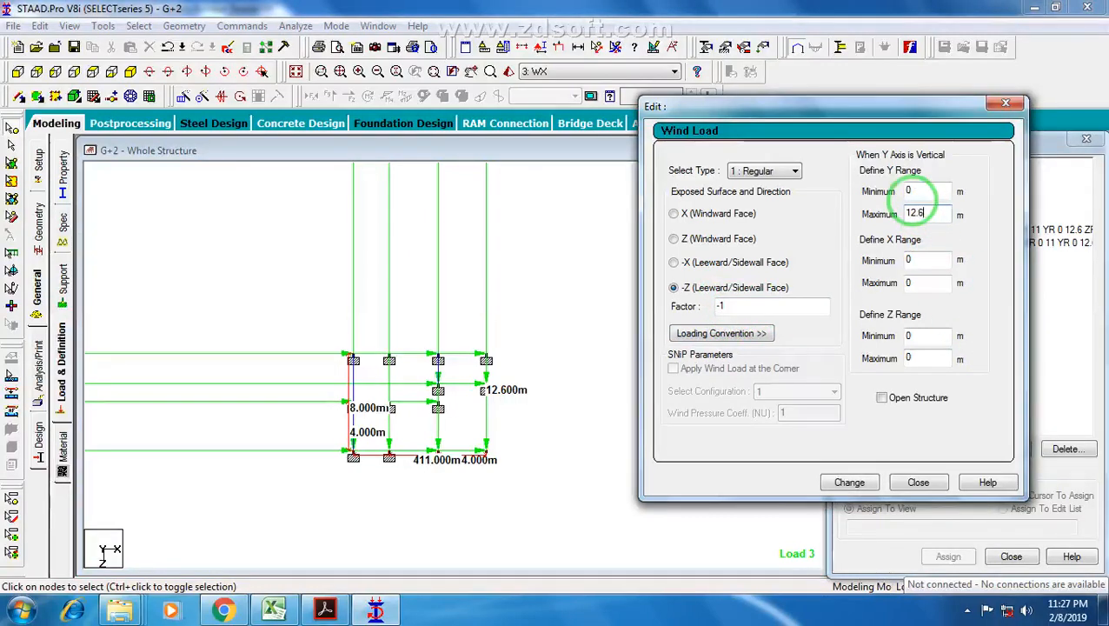
{"action": "type", "text": "12.6"}
{"action": "double_click", "coordinate": [909, 281]}
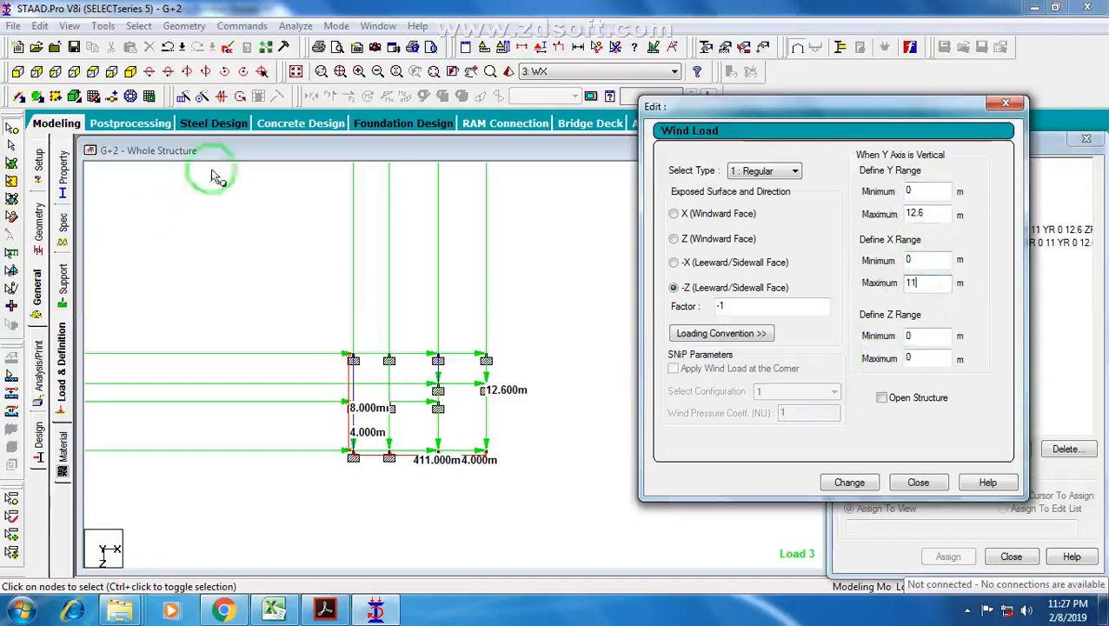
{"action": "left_click", "coordinate": [136, 71]}
{"action": "scroll", "coordinate": [459, 328], "scroll_direction": "up", "scroll_amount": 5}
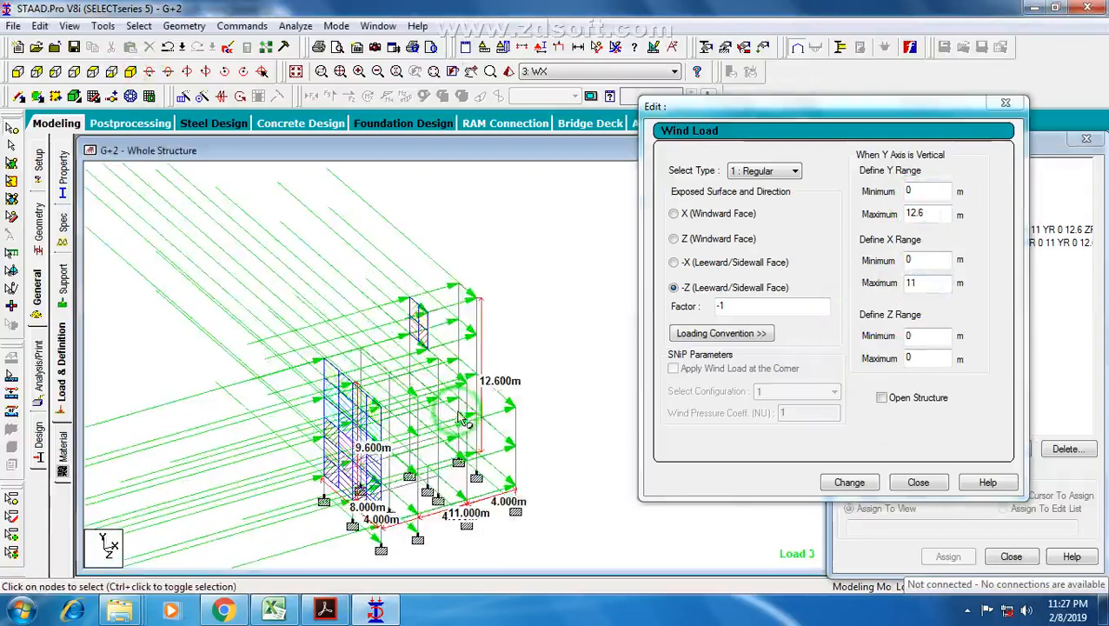
{"action": "left_click", "coordinate": [849, 482]}
Inspect the applied -Z sidewall load on the isometric model and finish editing it.
{"action": "middle_click_drag", "start_coordinate": [318, 382], "coordinate": [275, 310]}
{"action": "scroll", "coordinate": [275, 311], "scroll_direction": "down", "scroll_amount": 1}
{"action": "left_click", "coordinate": [226, 223]}
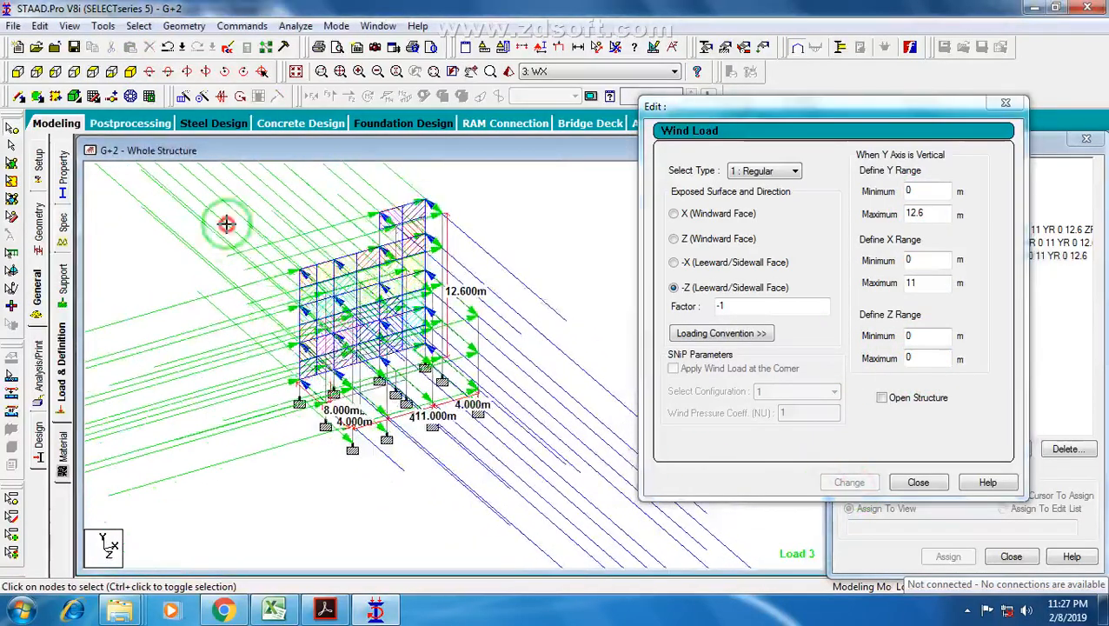
{"action": "scroll", "coordinate": [372, 314], "scroll_direction": "up", "scroll_amount": 2}
{"action": "scroll", "coordinate": [372, 314], "scroll_direction": "down", "scroll_amount": 2}
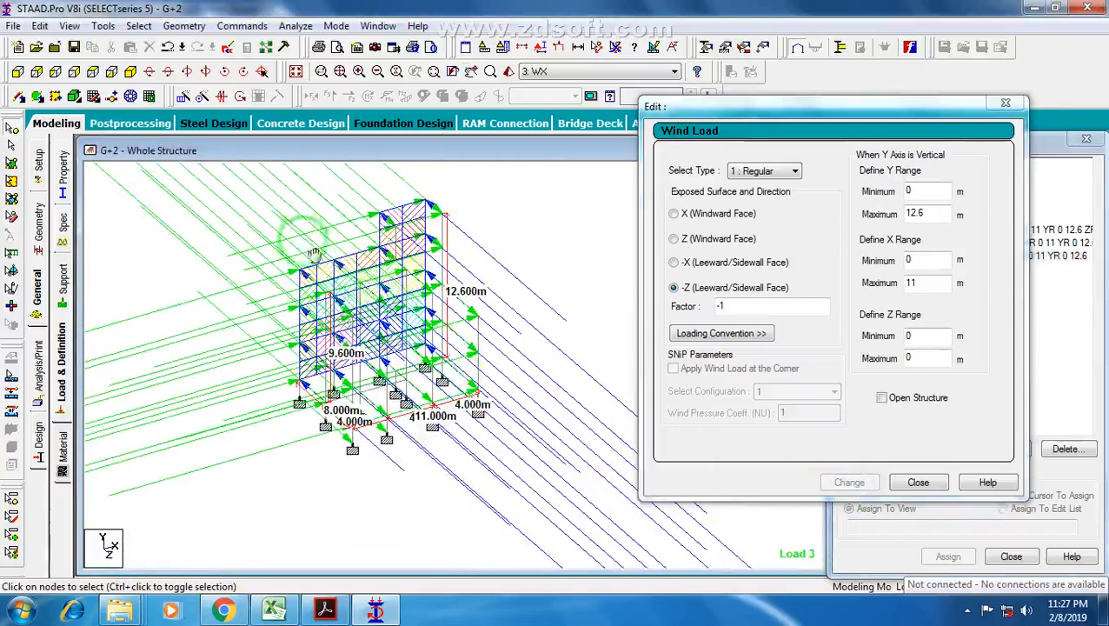
{"action": "middle_click_drag", "start_coordinate": [313, 253], "coordinate": [329, 354]}
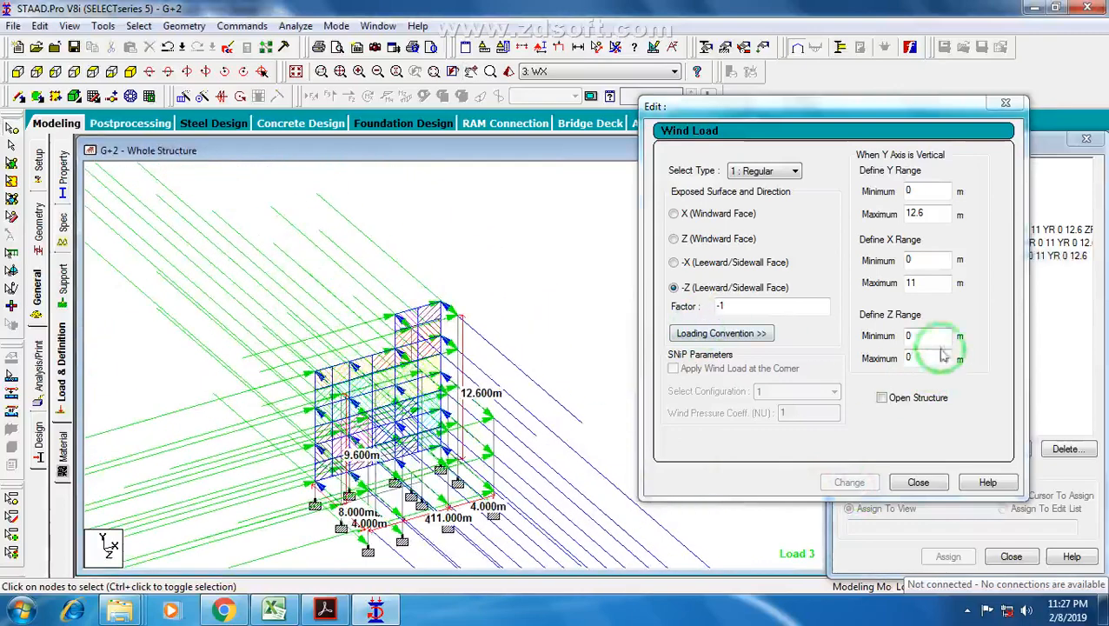
{"action": "left_click", "coordinate": [919, 481]}
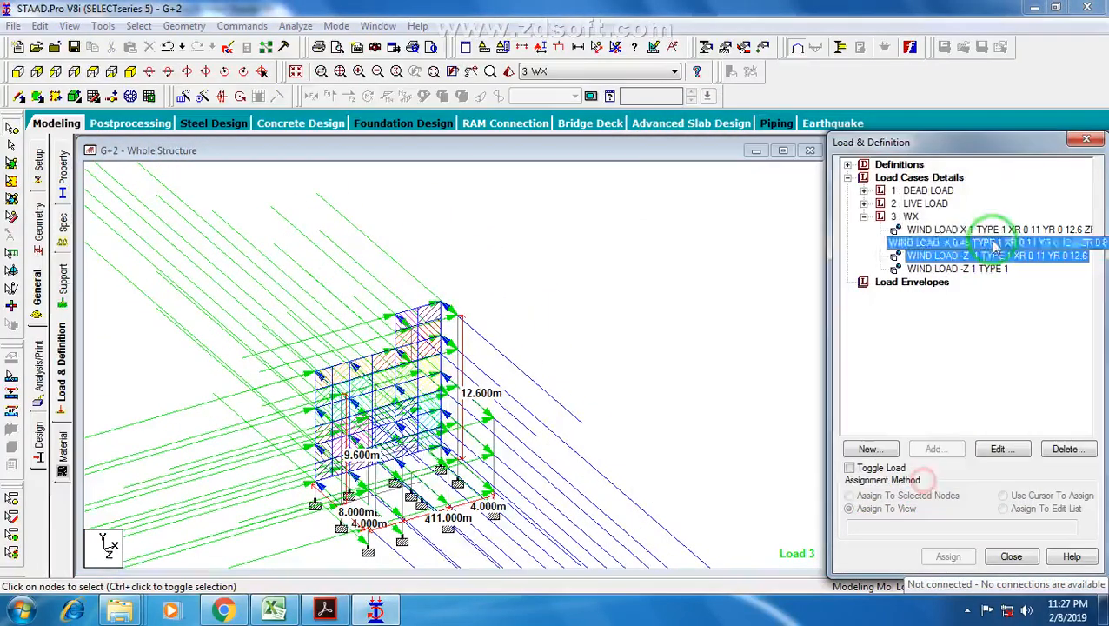
Edit the second -Z sidewall load, check its direction in plan, keep factor 1, and set the Y range maximum to 12.6 m.
{"action": "left_click", "coordinate": [965, 271]}
{"action": "double_click", "coordinate": [966, 271]}
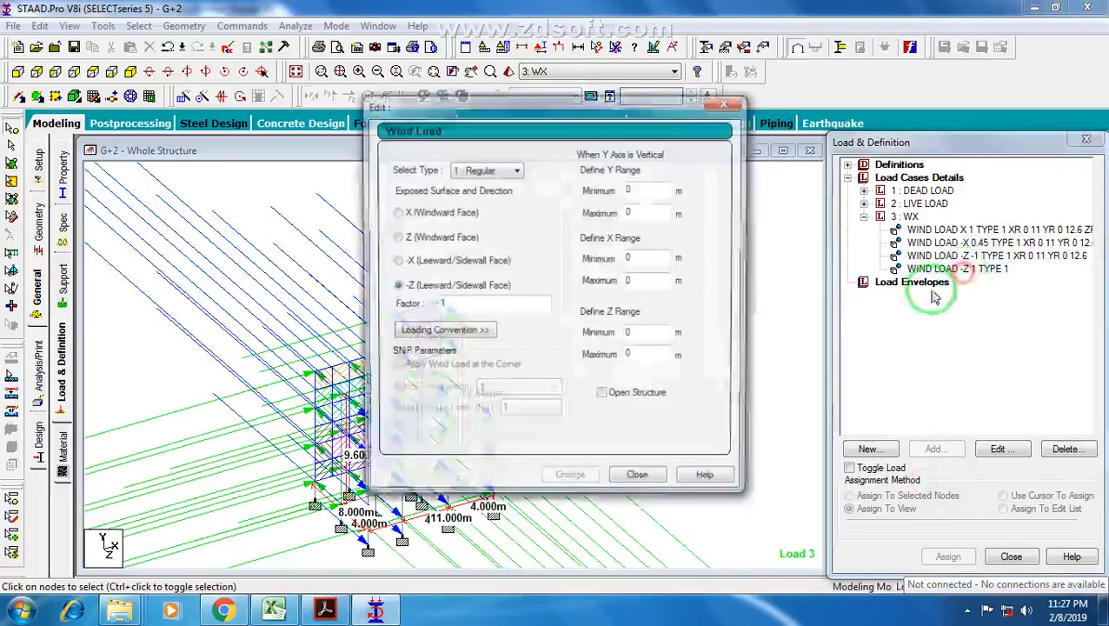
{"action": "middle_click_drag", "start_coordinate": [224, 391], "coordinate": [199, 335]}
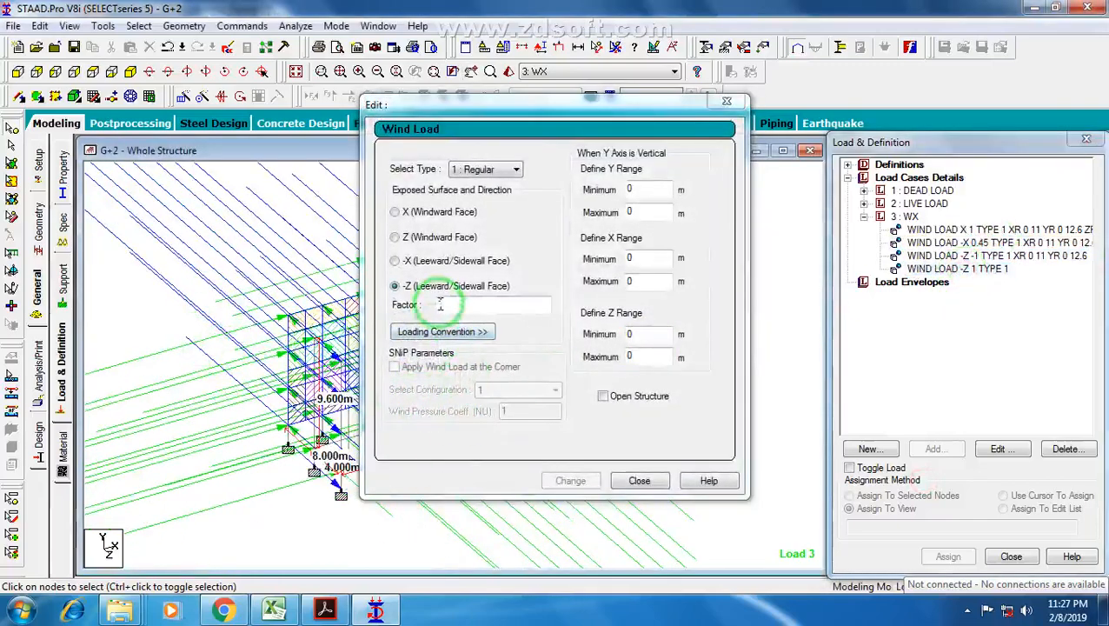
{"action": "scroll", "coordinate": [176, 351], "scroll_direction": "down", "scroll_amount": 3}
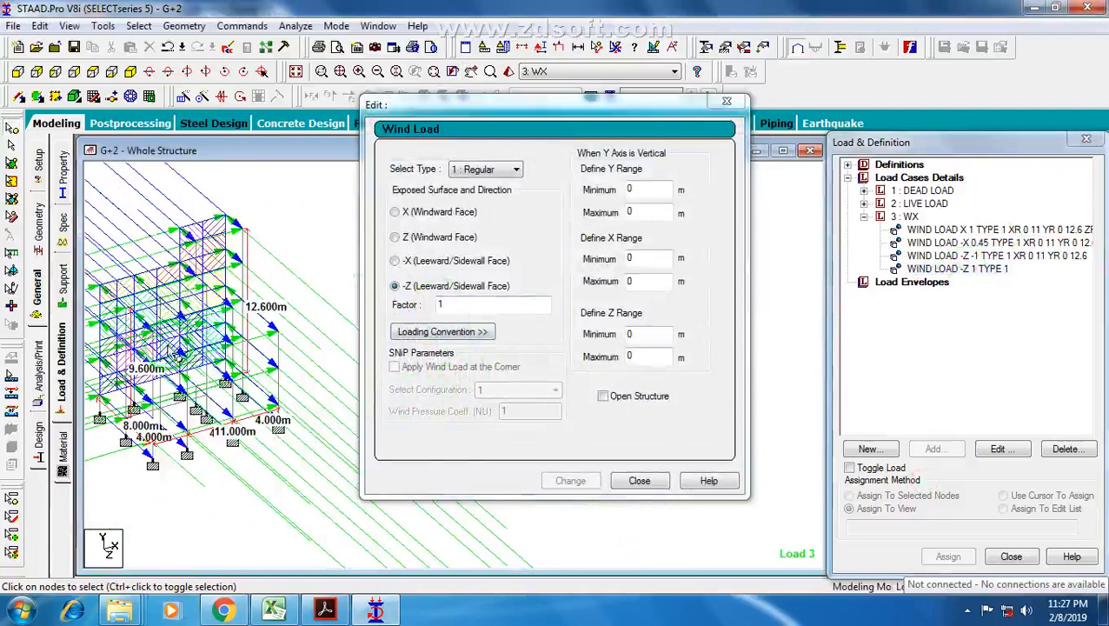
{"action": "left_click", "coordinate": [93, 71]}
{"action": "left_click_drag", "start_coordinate": [485, 117], "coordinate": [677, 109]}
{"action": "middle_click_drag", "start_coordinate": [254, 354], "coordinate": [352, 323]}
{"action": "scroll", "coordinate": [352, 324], "scroll_direction": "down", "scroll_amount": 4}
{"action": "scroll", "coordinate": [405, 347], "scroll_direction": "up", "scroll_amount": 2}
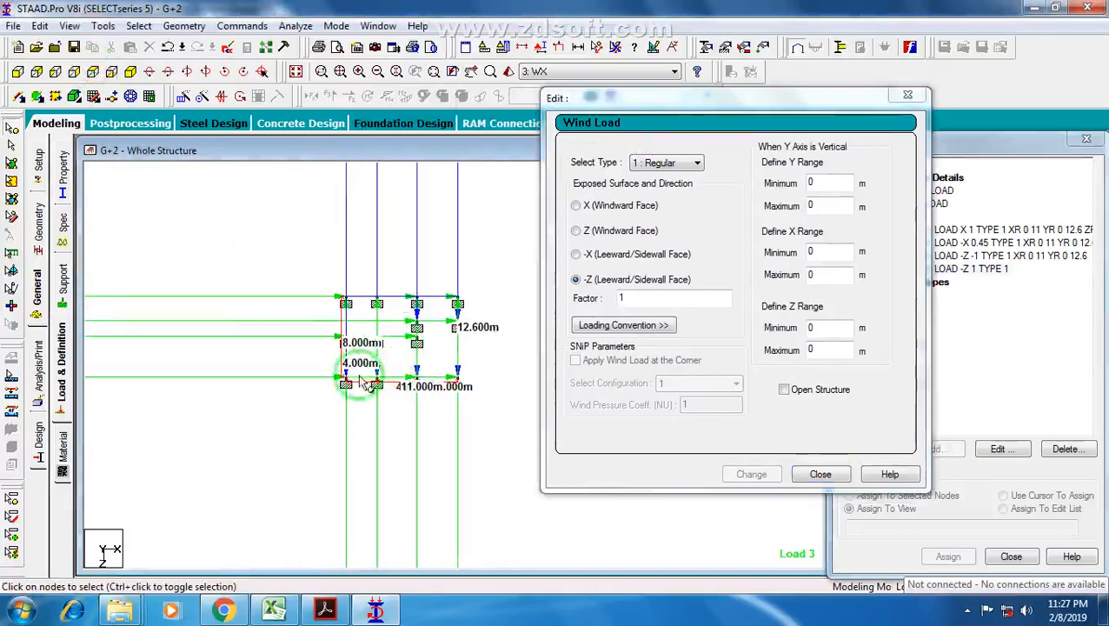
{"action": "left_click", "coordinate": [624, 298]}
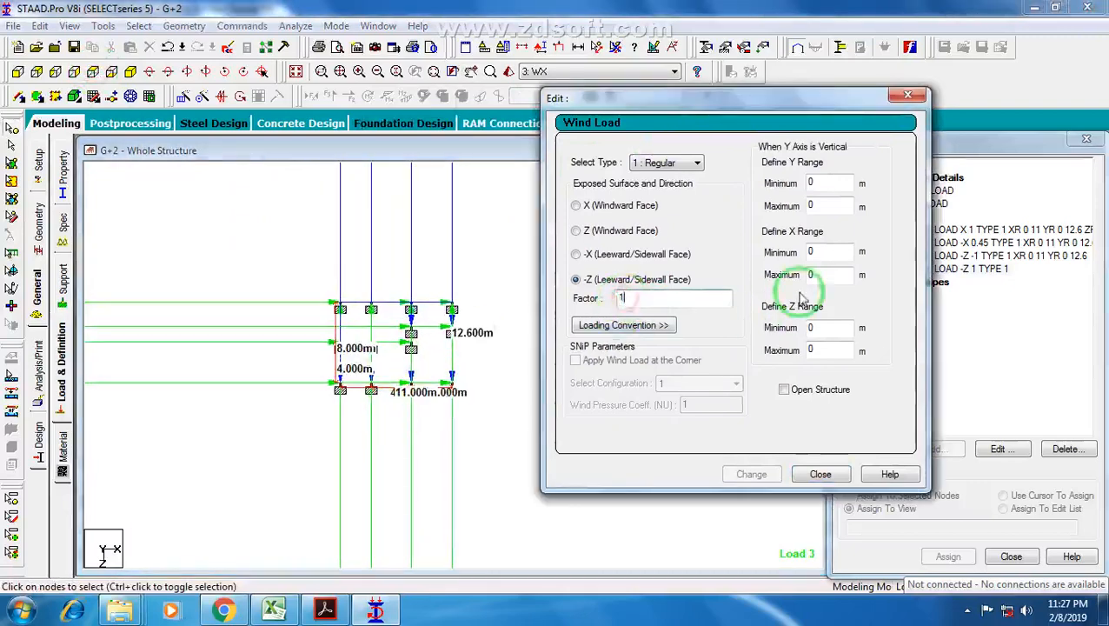
{"action": "double_click", "coordinate": [824, 204]}
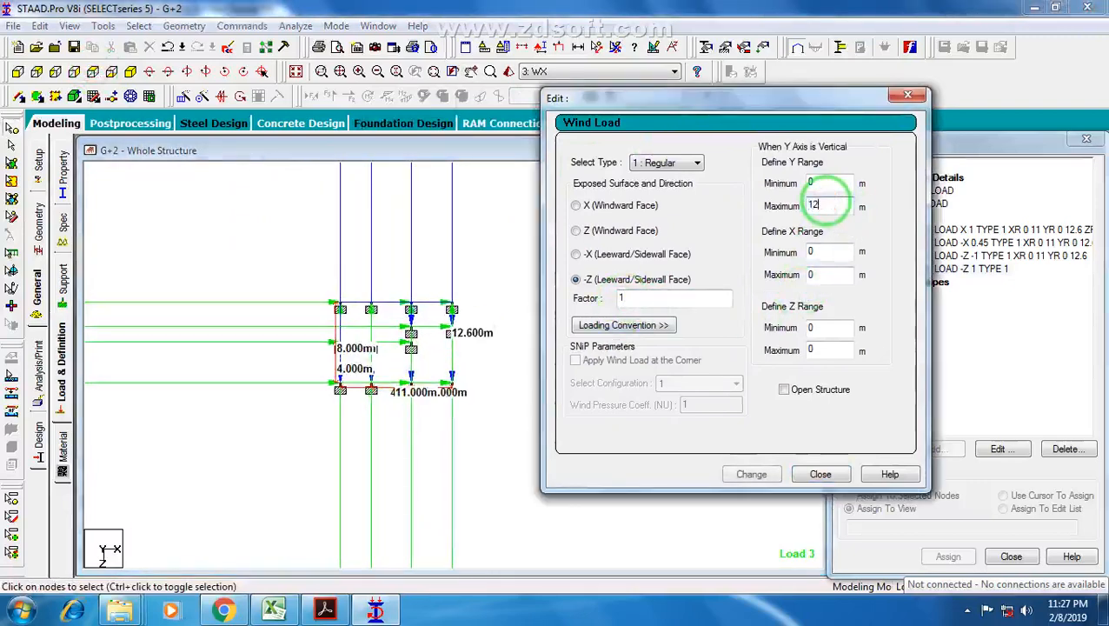
{"action": "type", "text": "12.6"}
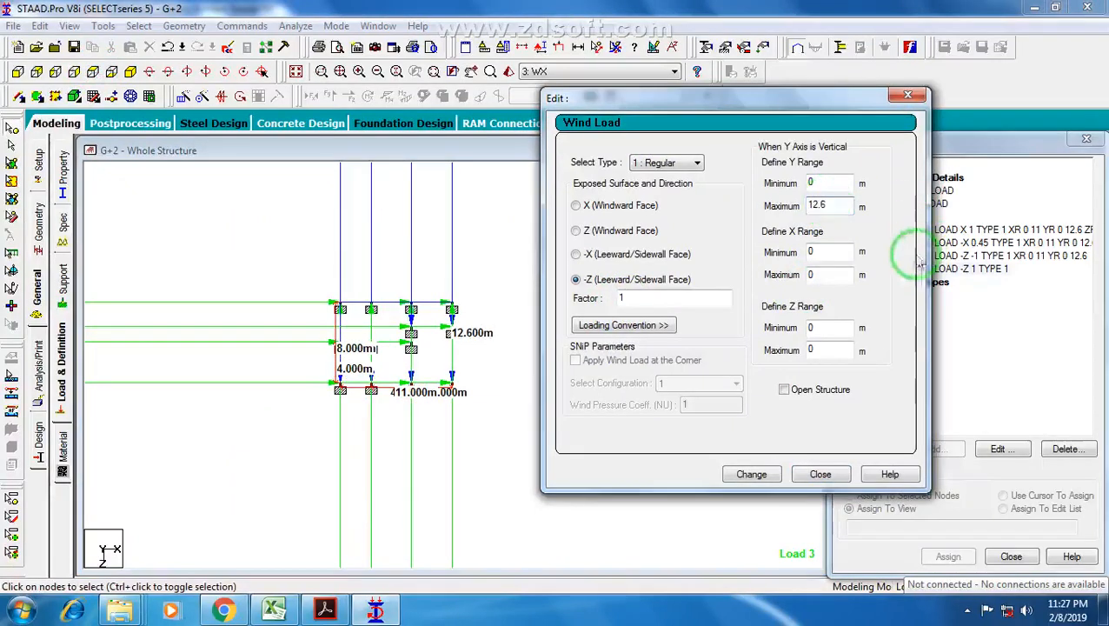
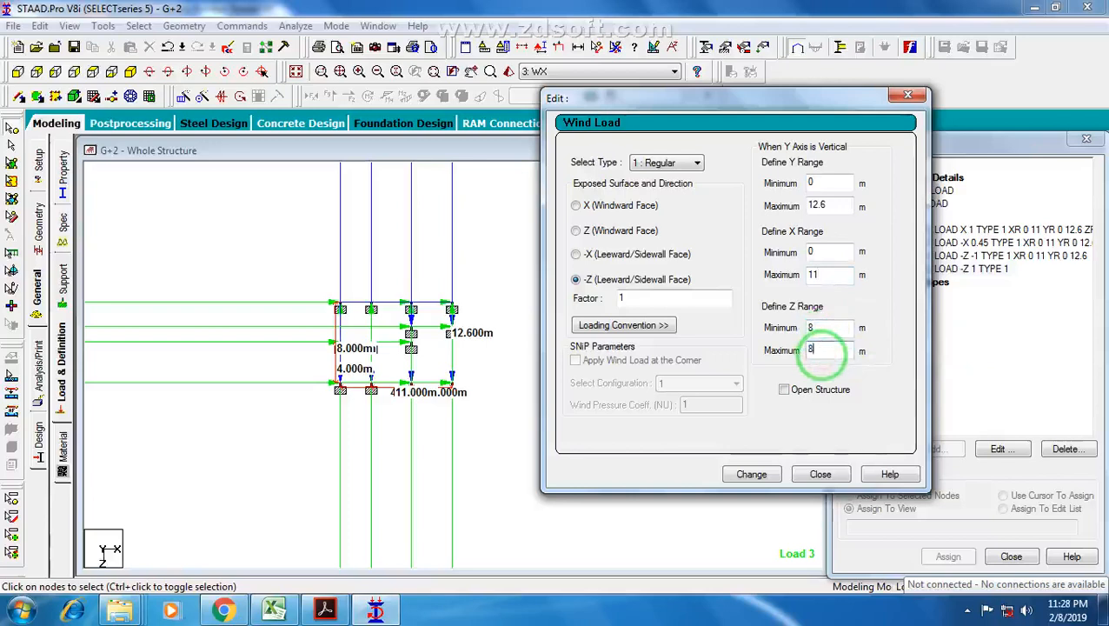
Set the second -Z load's X maximum to 11 m and Z minimum and maximum to 8 m, apply, and inspect it isometrically.
{"action": "left_click", "coordinate": [753, 474]}
{"action": "left_click", "coordinate": [265, 387]}
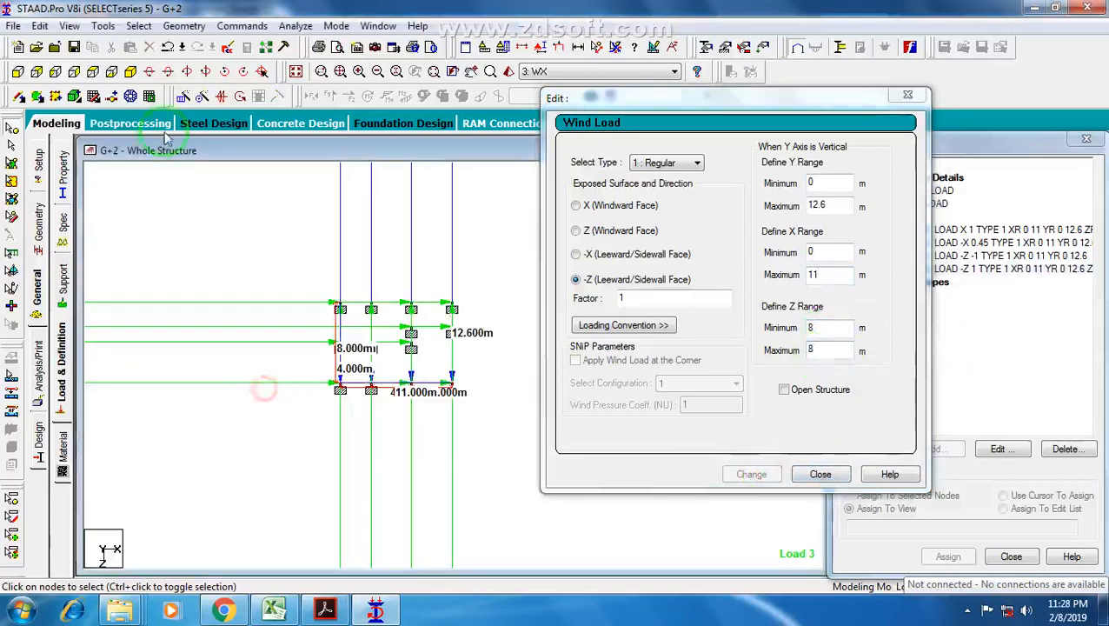
{"action": "left_click", "coordinate": [128, 76]}
{"action": "scroll", "coordinate": [252, 324], "scroll_direction": "up", "scroll_amount": 4}
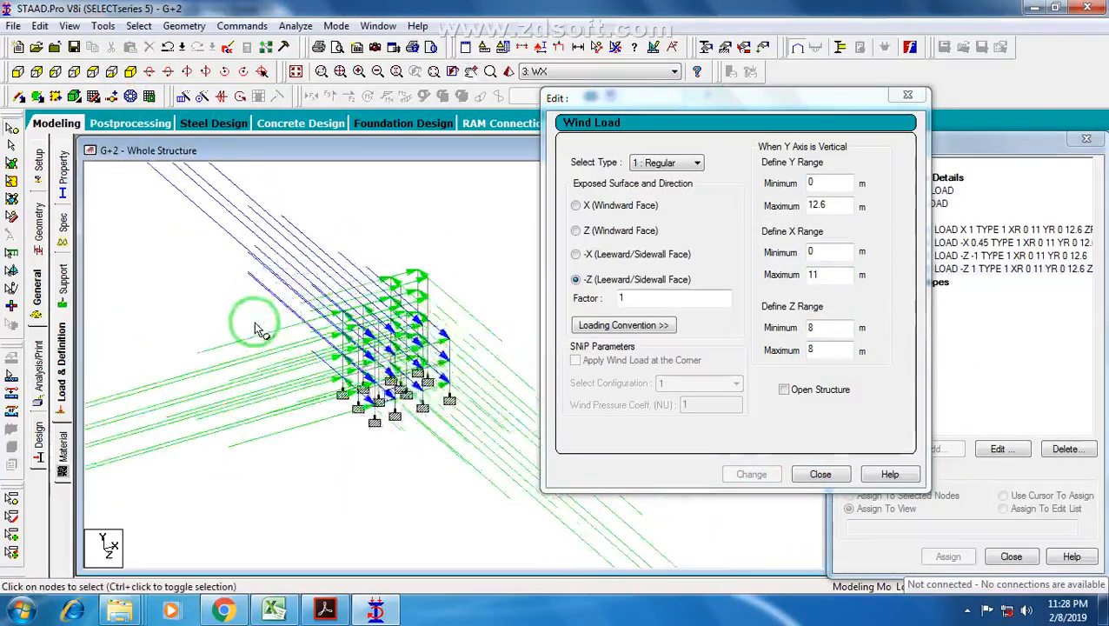
Finish editing the second -Z sidewall load and remove the dimension labels from the isometric model.
{"action": "scroll", "coordinate": [476, 344], "scroll_direction": "down", "scroll_amount": 2}
{"action": "left_click", "coordinate": [819, 473]}
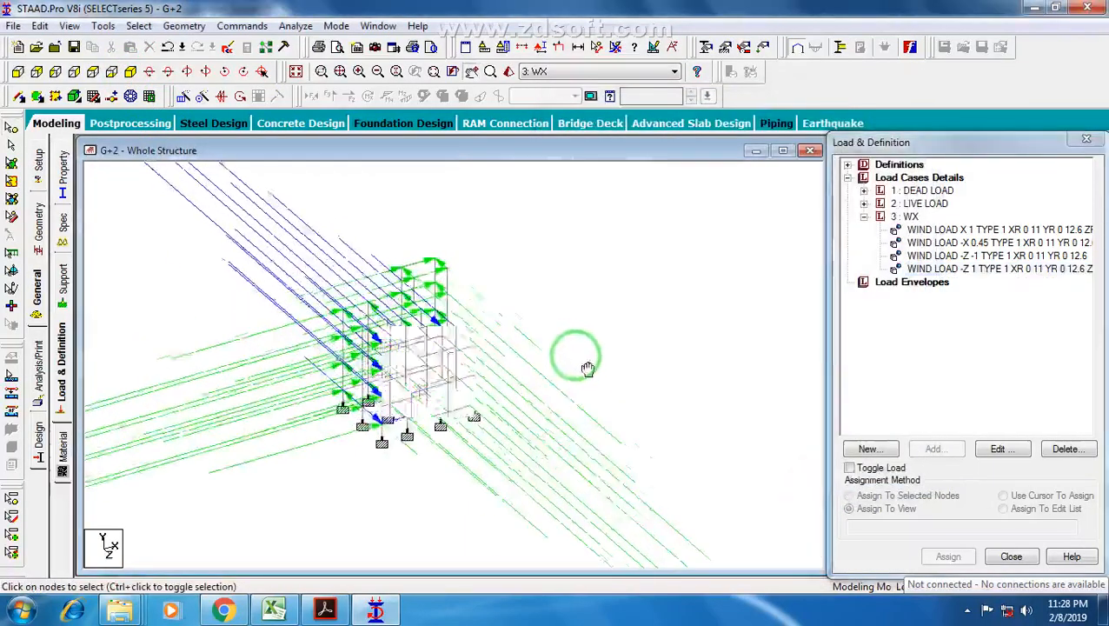
{"action": "scroll", "coordinate": [634, 352], "scroll_direction": "down", "scroll_amount": 1}
{"action": "middle_click_drag", "start_coordinate": [647, 362], "coordinate": [793, 346]}
{"action": "scroll", "coordinate": [689, 334], "scroll_direction": "down", "scroll_amount": 1}
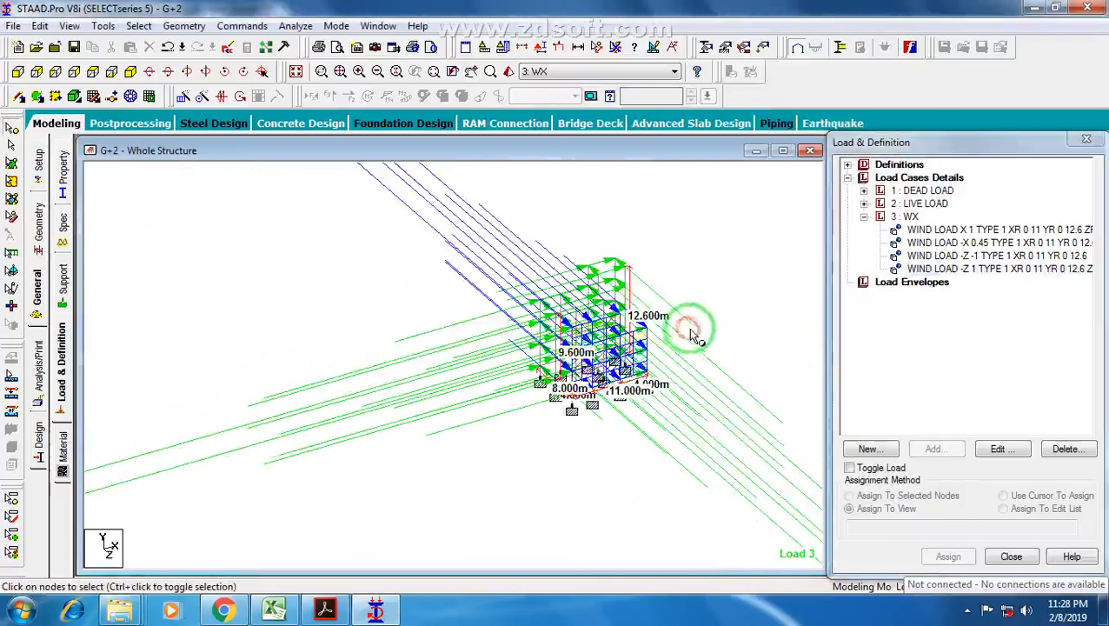
{"action": "scroll", "coordinate": [700, 357], "scroll_direction": "up", "scroll_amount": 1}
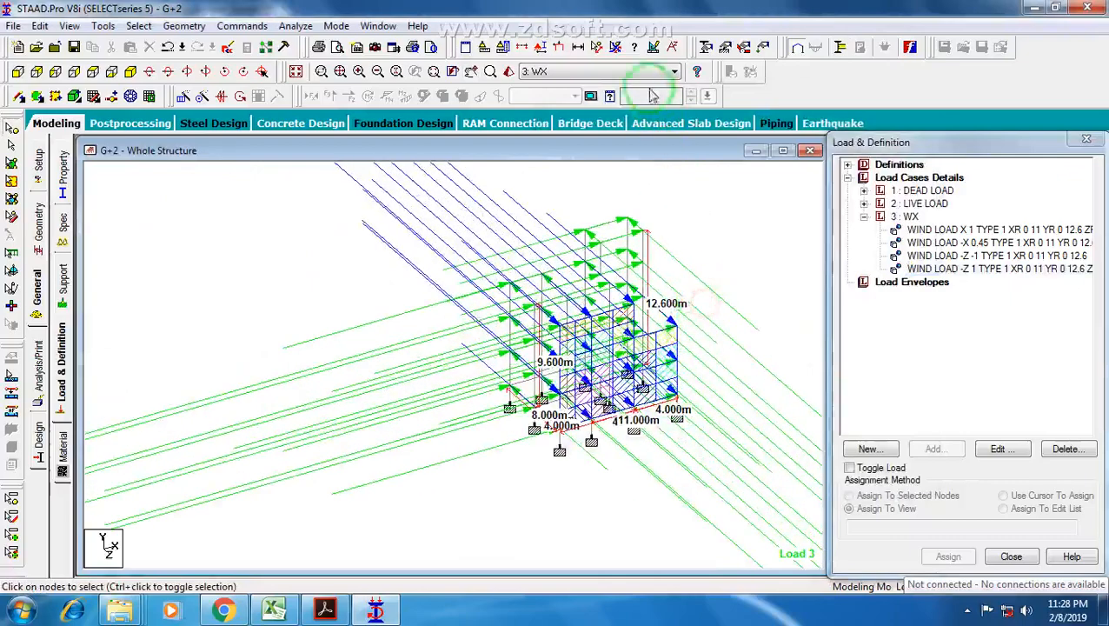
{"action": "left_click", "coordinate": [617, 50]}
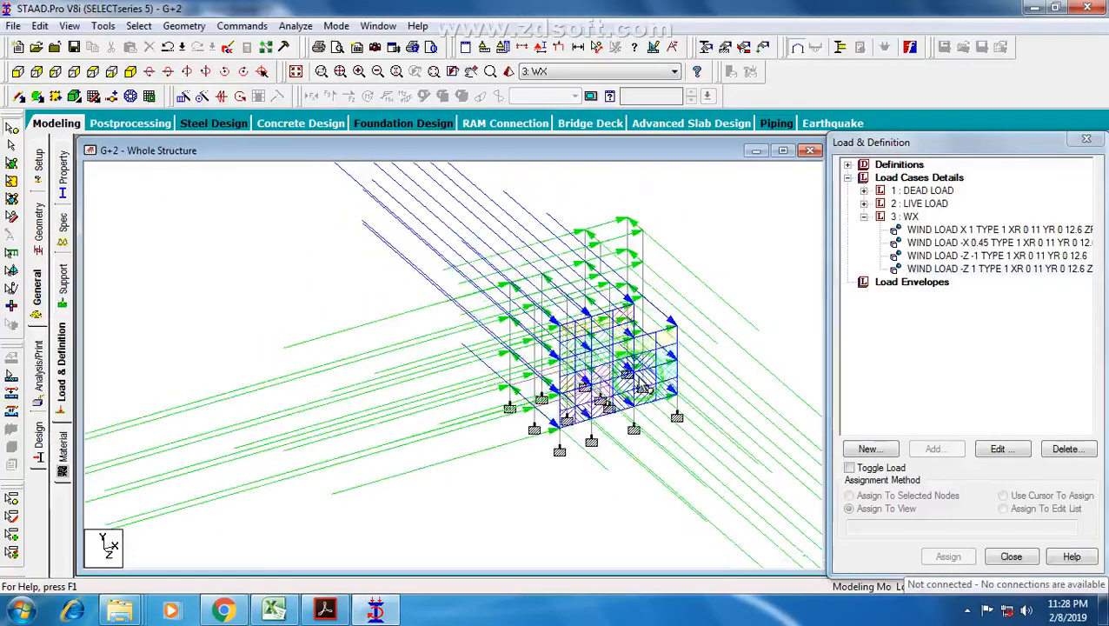
Highlight the X windward load of the WX case on the model and inspect its arrows.
{"action": "left_click", "coordinate": [948, 229]}
{"action": "middle_click_drag", "start_coordinate": [449, 369], "coordinate": [595, 367]}
{"action": "right_click", "coordinate": [328, 251]}
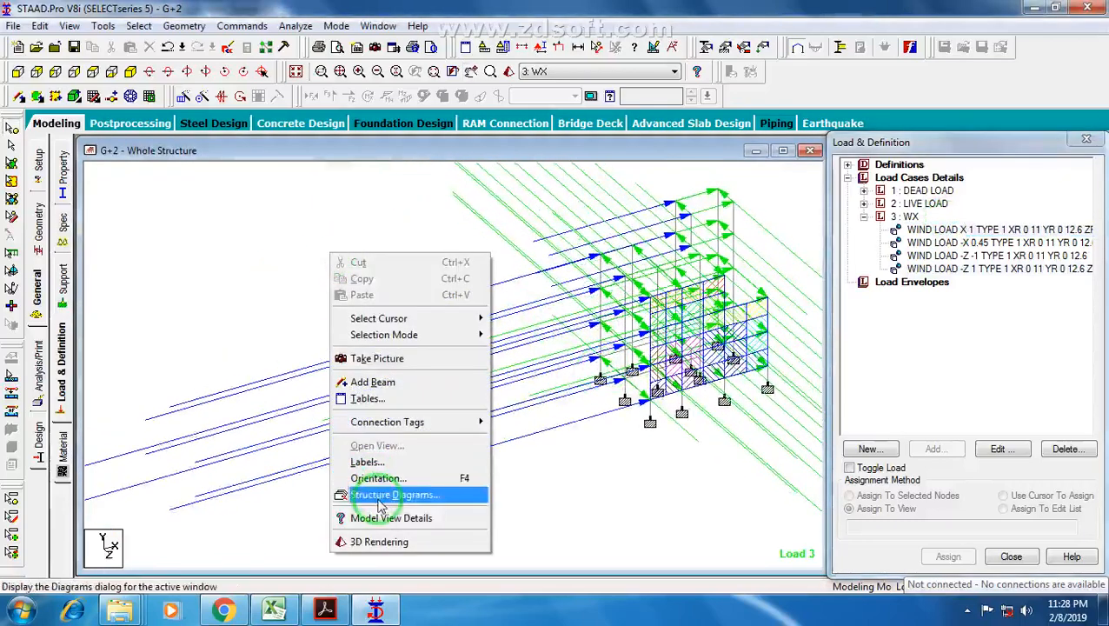
{"action": "left_click", "coordinate": [301, 228]}
{"action": "middle_click_drag", "start_coordinate": [330, 349], "coordinate": [305, 373]}
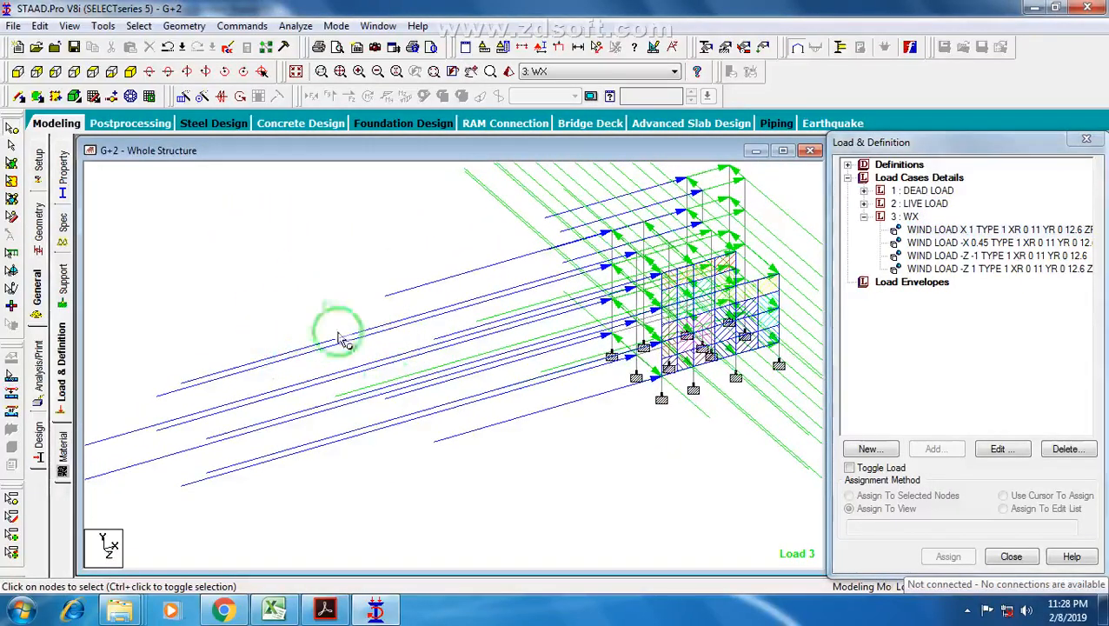
Turn on the Load Values labels so the wind loads are annotated on the structure.
{"action": "right_click", "coordinate": [339, 232]}
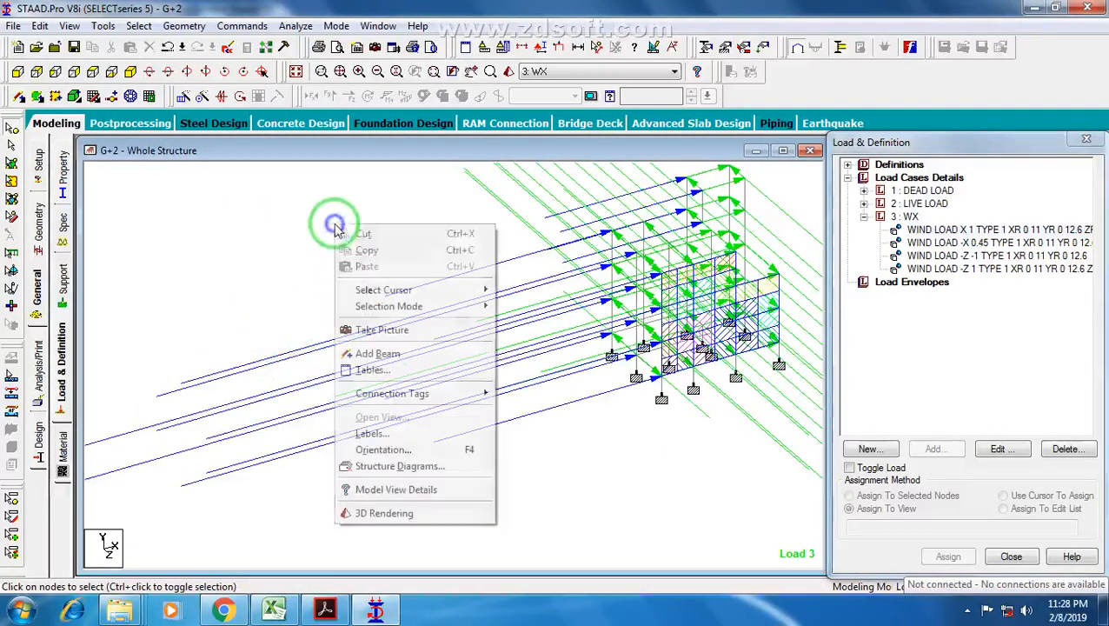
{"action": "left_click", "coordinate": [424, 469]}
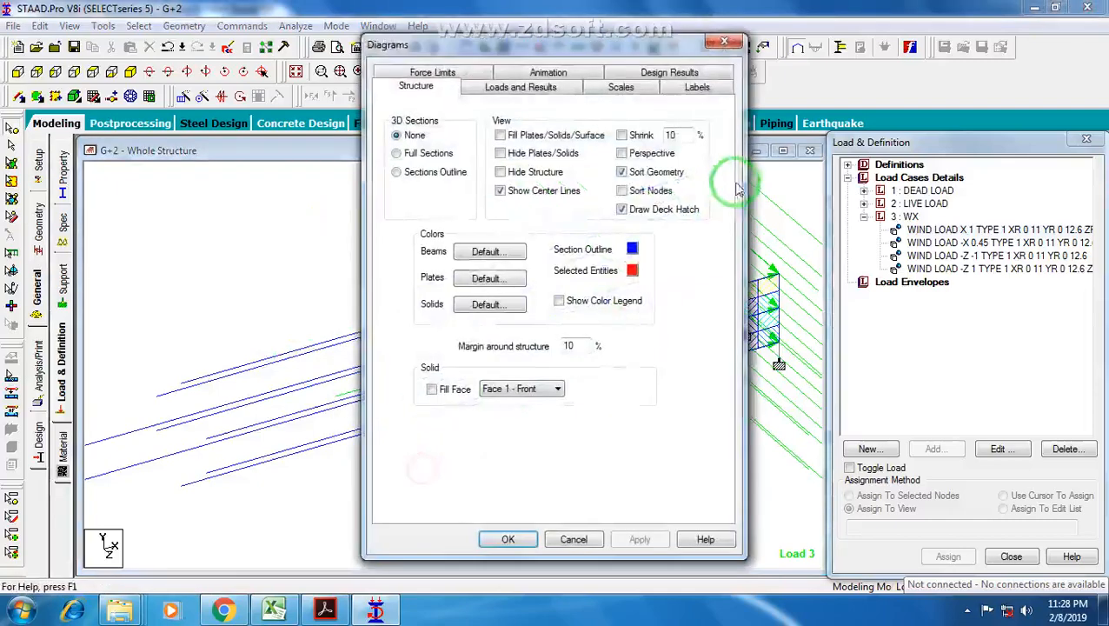
{"action": "left_click", "coordinate": [698, 90]}
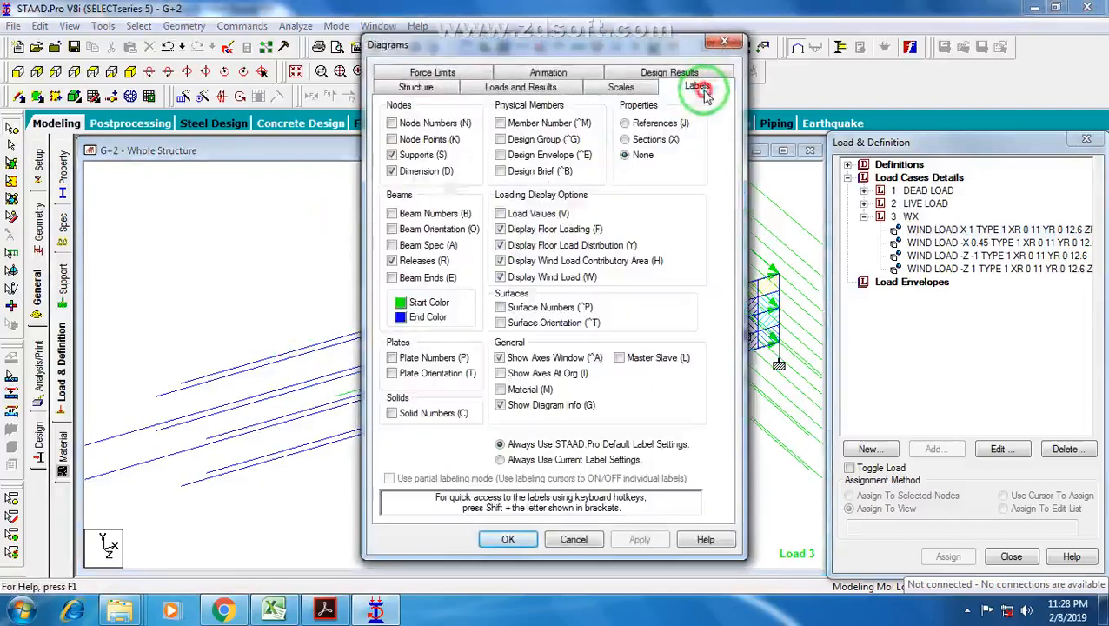
{"action": "left_click", "coordinate": [514, 218]}
{"action": "left_click", "coordinate": [508, 540]}
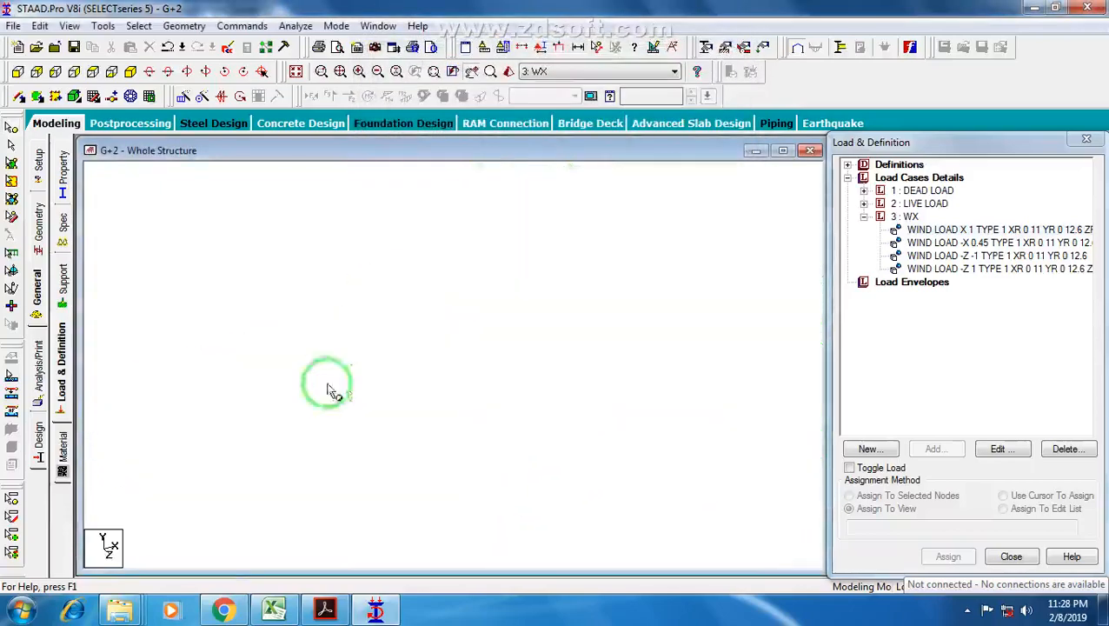
{"action": "scroll", "coordinate": [383, 417], "scroll_direction": "up", "scroll_amount": 2}
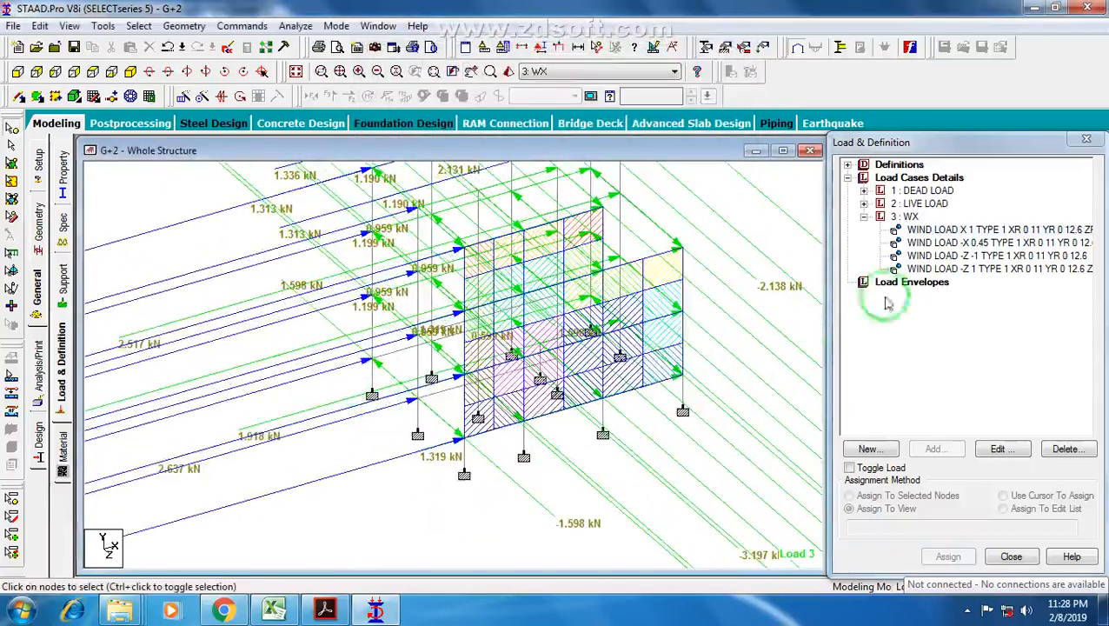
Highlight the X windward load and both -Z sidewall loads in turn, ending on the X windward load.
{"action": "left_click", "coordinate": [950, 231]}
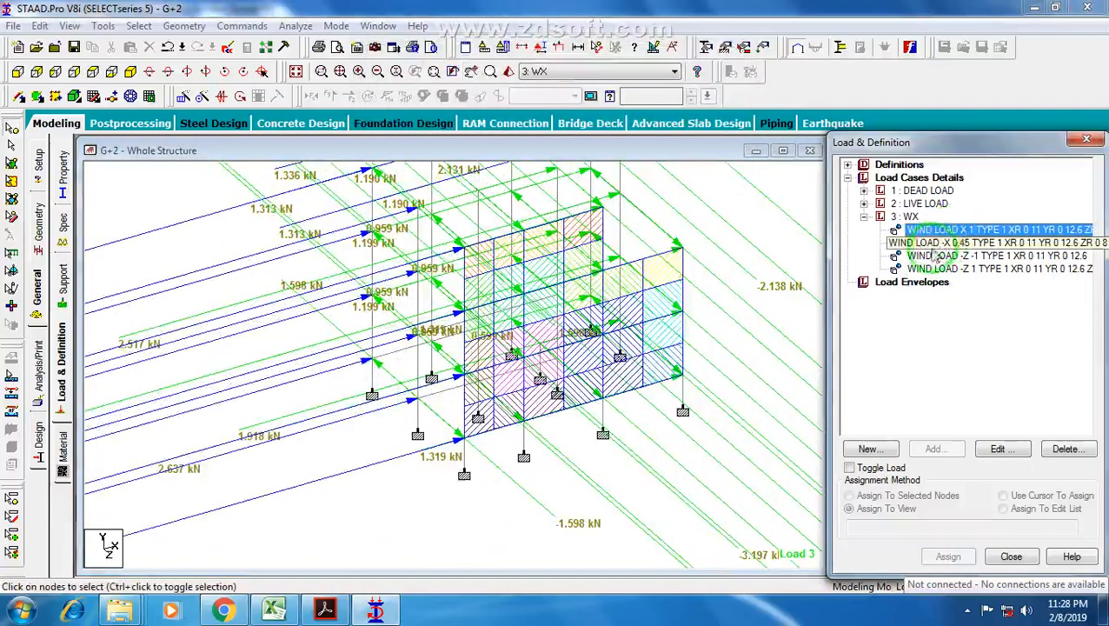
{"action": "left_click", "coordinate": [943, 255]}
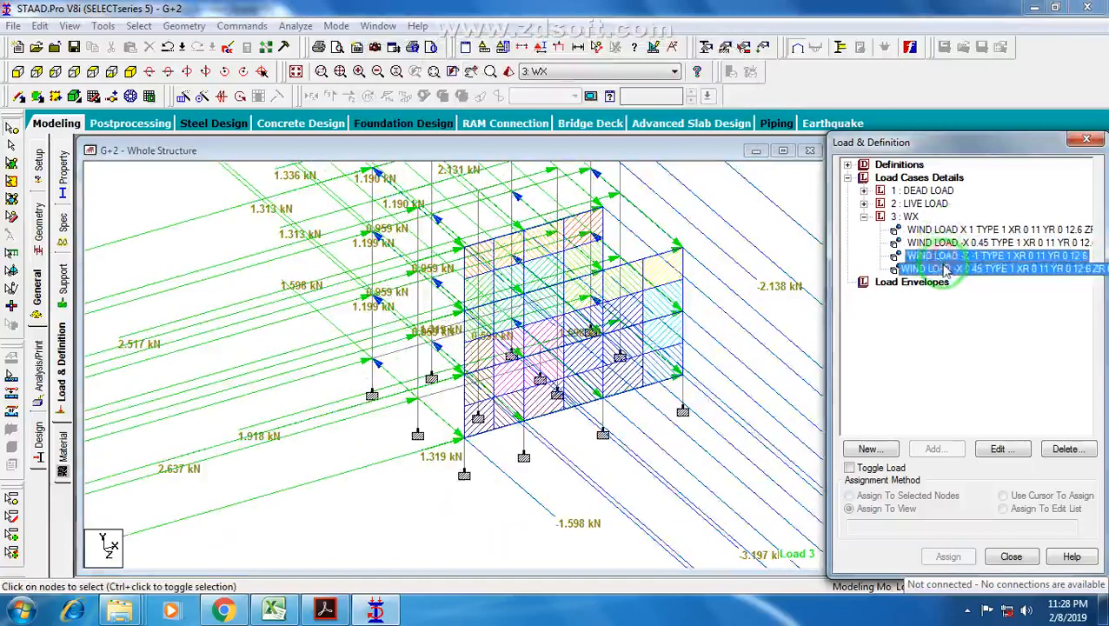
{"action": "left_click", "coordinate": [946, 270]}
{"action": "left_click", "coordinate": [908, 230]}
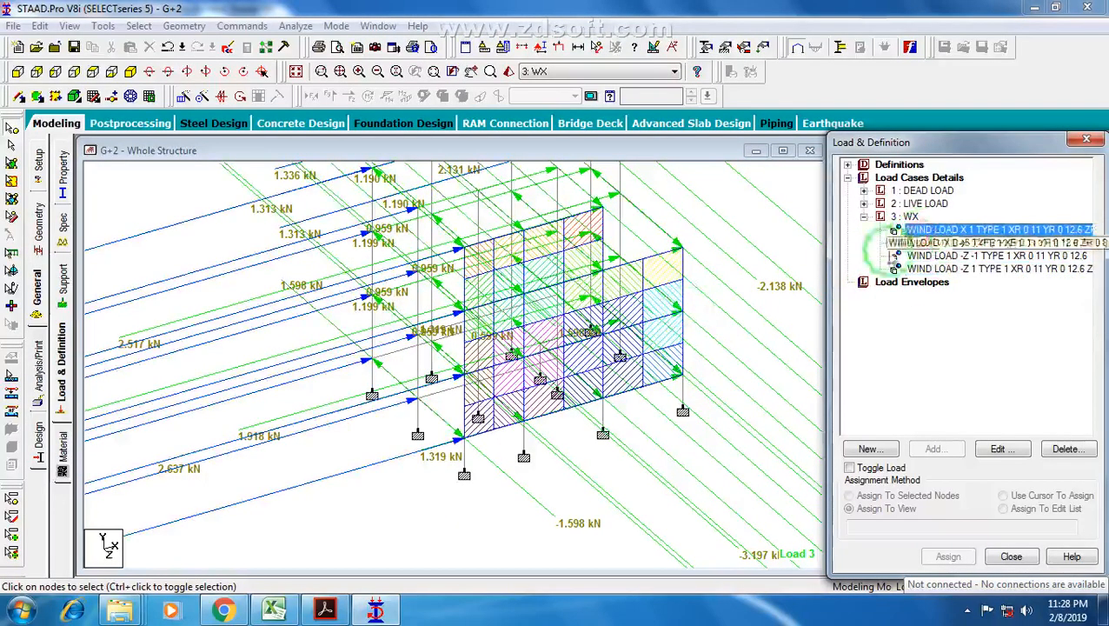
Examine the X windward load value on the lowest loaded corner node of the frame.
{"action": "scroll", "coordinate": [449, 422], "scroll_direction": "up", "scroll_amount": 2}
{"action": "middle_click_drag", "start_coordinate": [473, 442], "coordinate": [541, 420]}
{"action": "scroll", "coordinate": [601, 351], "scroll_direction": "down", "scroll_amount": 1}
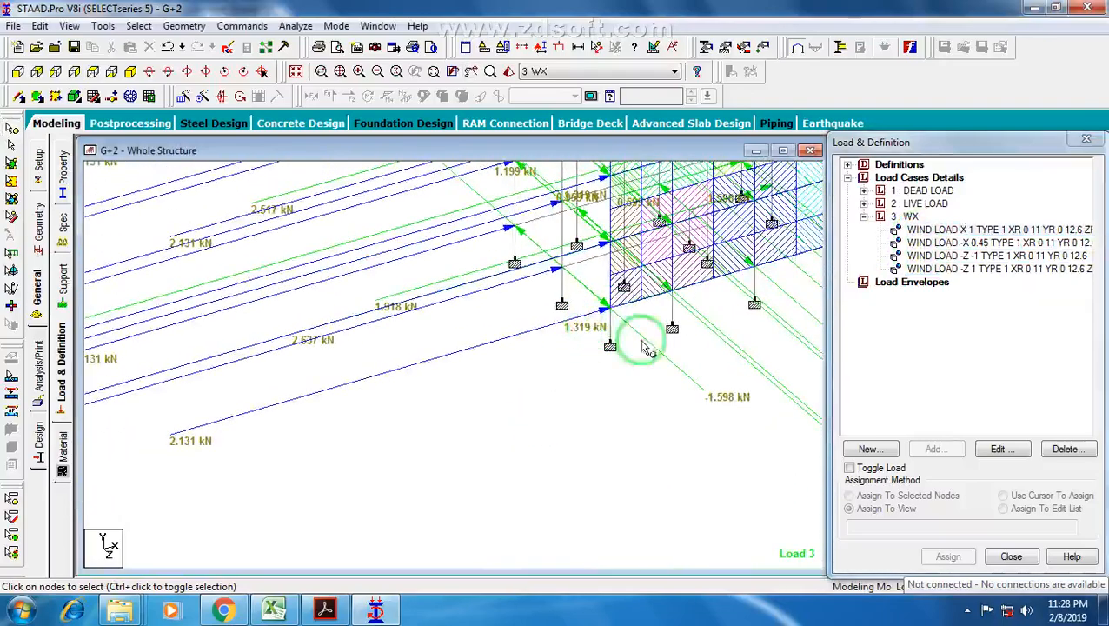
{"action": "middle_click_drag", "start_coordinate": [600, 296], "coordinate": [569, 426]}
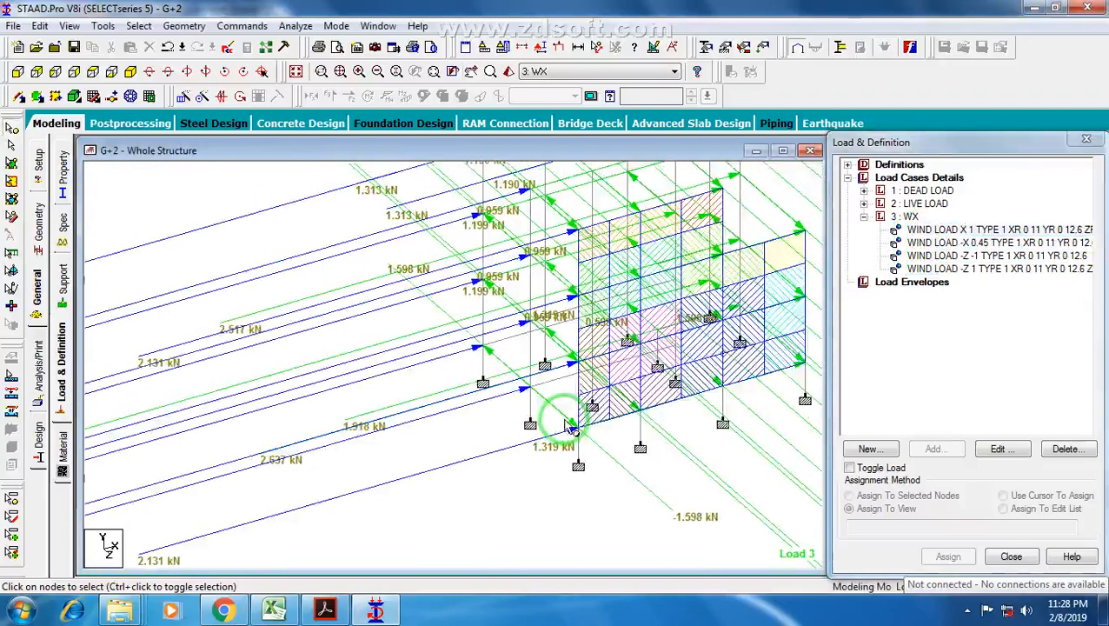
{"action": "middle_click_drag", "start_coordinate": [271, 450], "coordinate": [315, 394]}
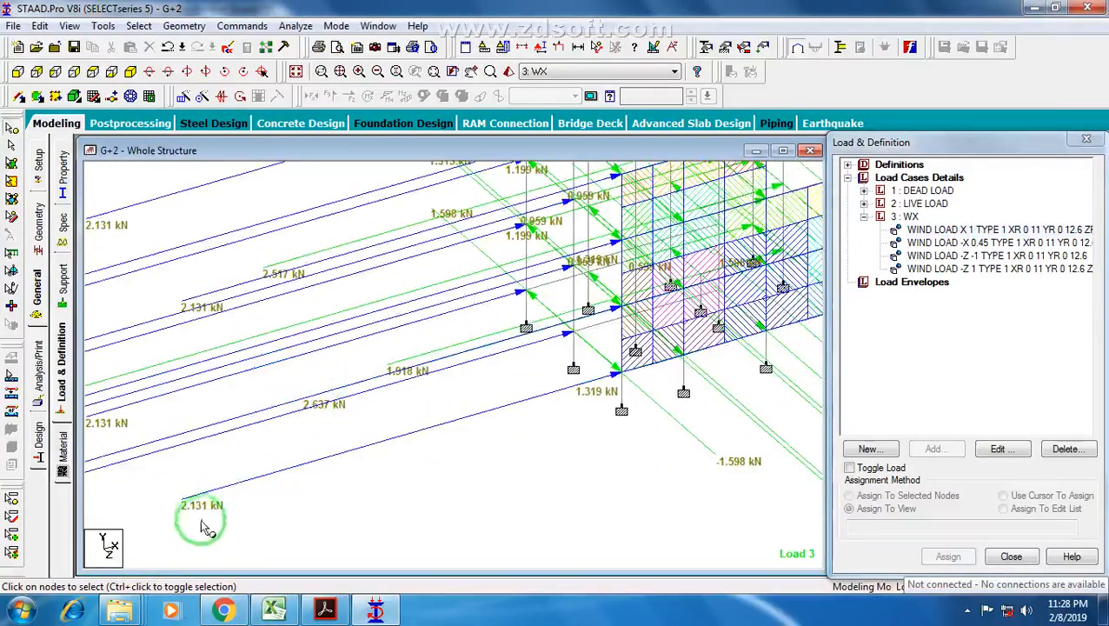
{"action": "middle_click_drag", "start_coordinate": [213, 511], "coordinate": [239, 417]}
Switch to Excel to view the wind pressure and nodal load calculations, and return to STAAD.Pro.
{"action": "left_click", "coordinate": [274, 611]}
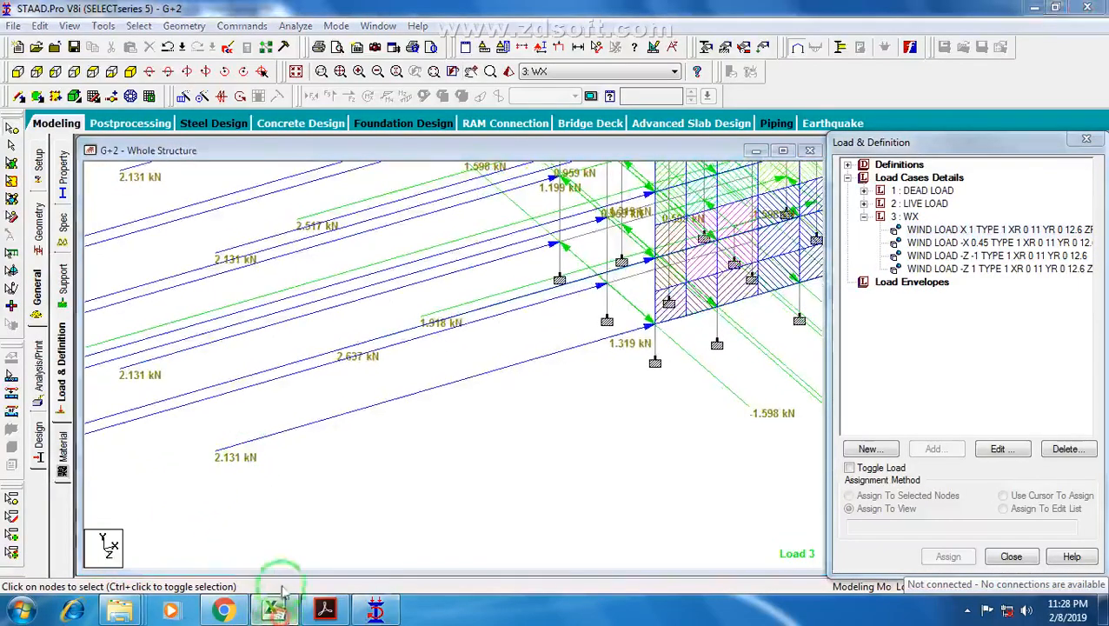
{"action": "left_click", "coordinate": [619, 372]}
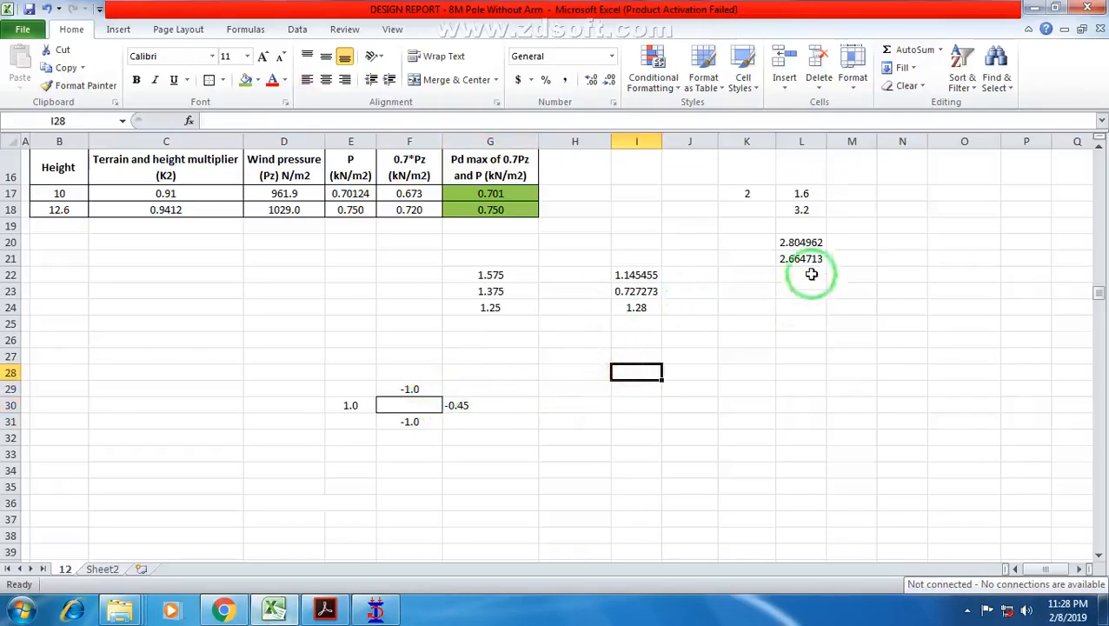
{"action": "left_click", "coordinate": [375, 610]}
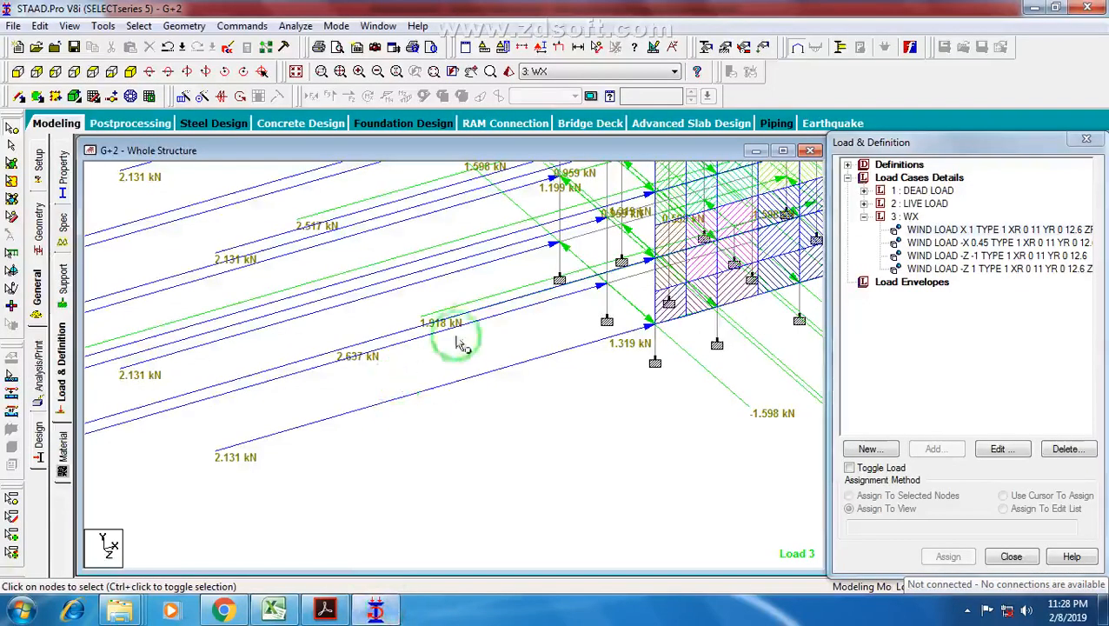
Measure the distances from the lowest loaded corner node to its adjacent node along Z and the node above.
{"action": "middle_click_drag", "start_coordinate": [455, 337], "coordinate": [337, 435]}
{"action": "left_click", "coordinate": [596, 46]}
{"action": "left_click", "coordinate": [564, 426]}
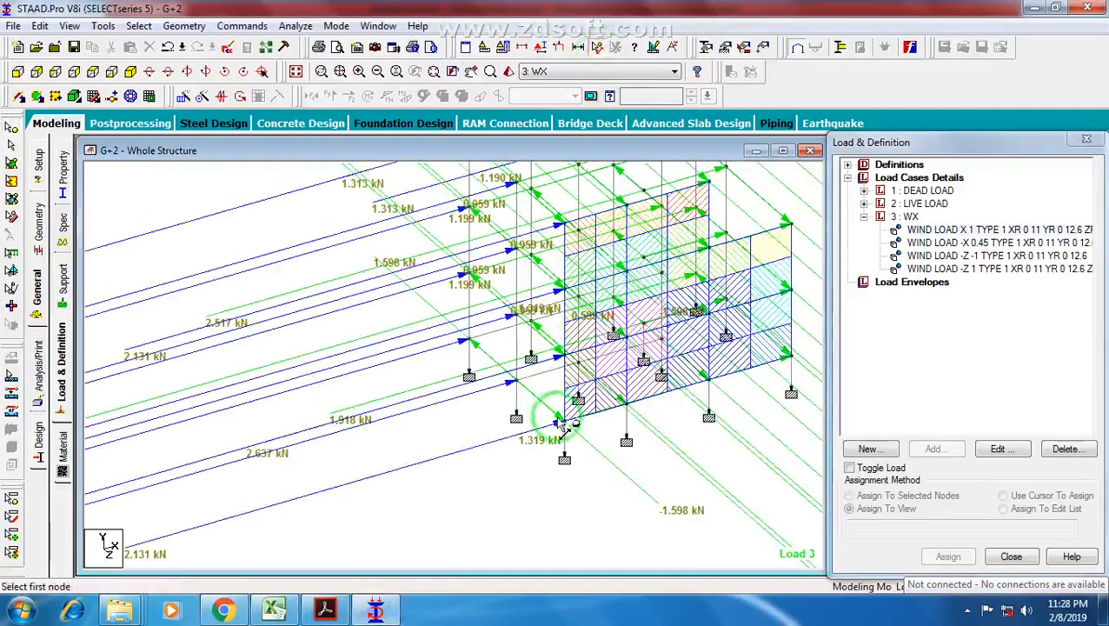
{"action": "left_click", "coordinate": [513, 382]}
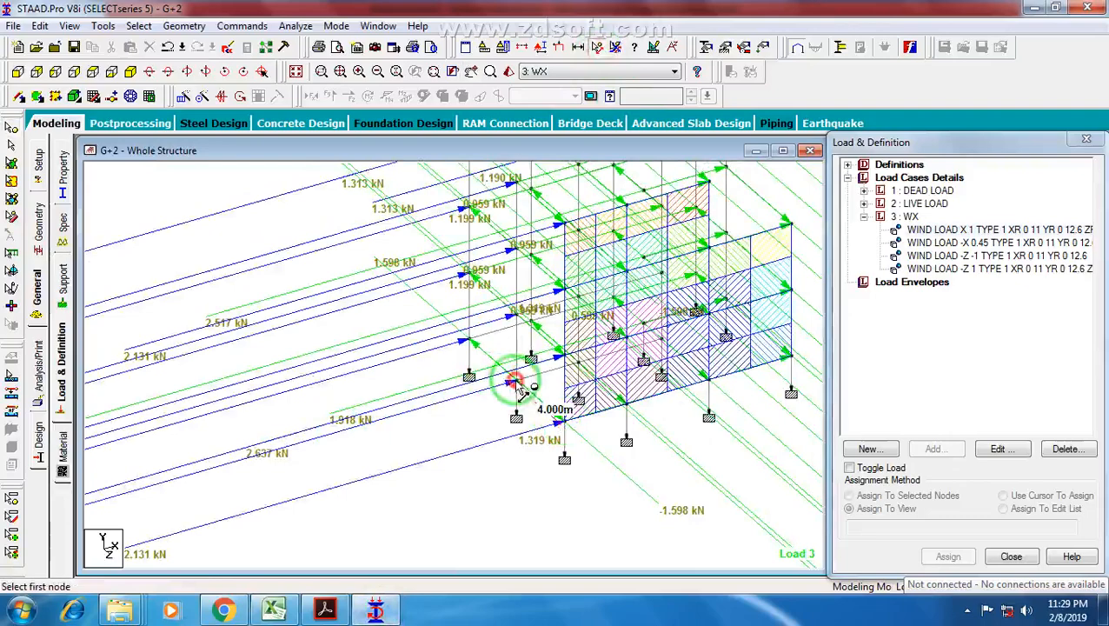
{"action": "left_click", "coordinate": [566, 421]}
{"action": "middle_click_drag", "start_coordinate": [551, 405], "coordinate": [546, 377]}
{"action": "scroll", "coordinate": [391, 344], "scroll_direction": "down", "scroll_amount": 1}
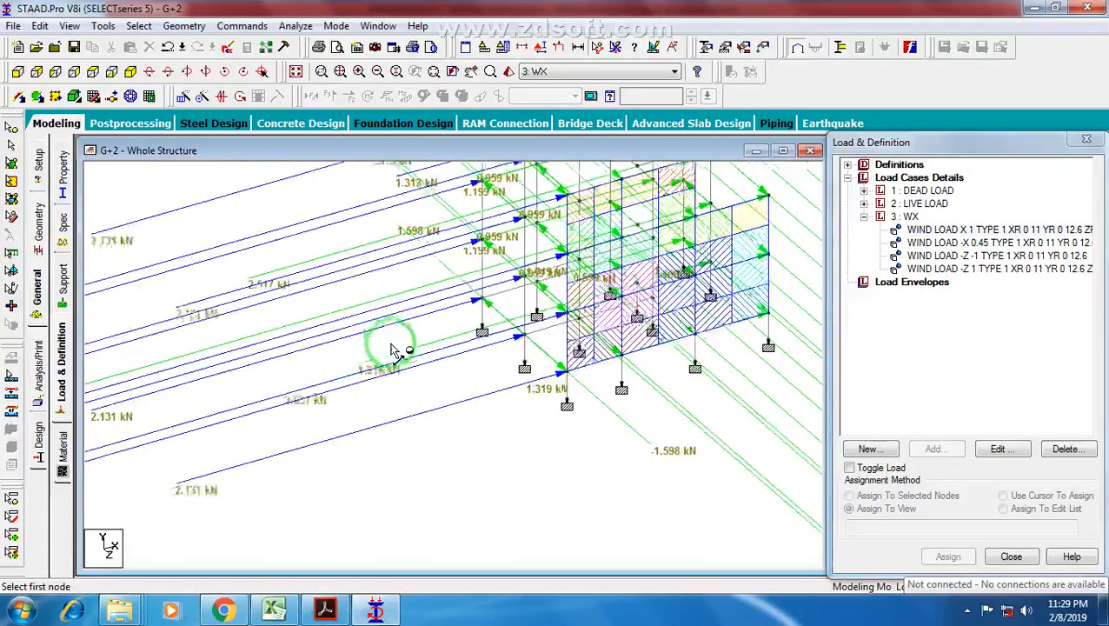
{"action": "scroll", "coordinate": [392, 349], "scroll_direction": "down", "scroll_amount": 1}
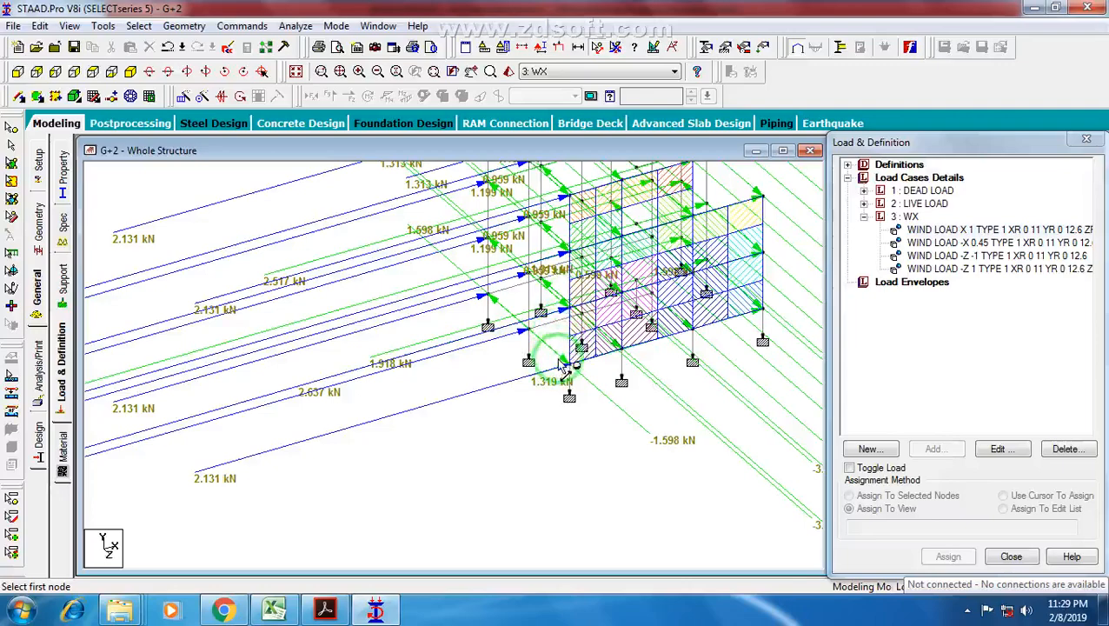
{"action": "middle_click_drag", "start_coordinate": [563, 373], "coordinate": [565, 404]}
{"action": "scroll", "coordinate": [566, 404], "scroll_direction": "up", "scroll_amount": 1}
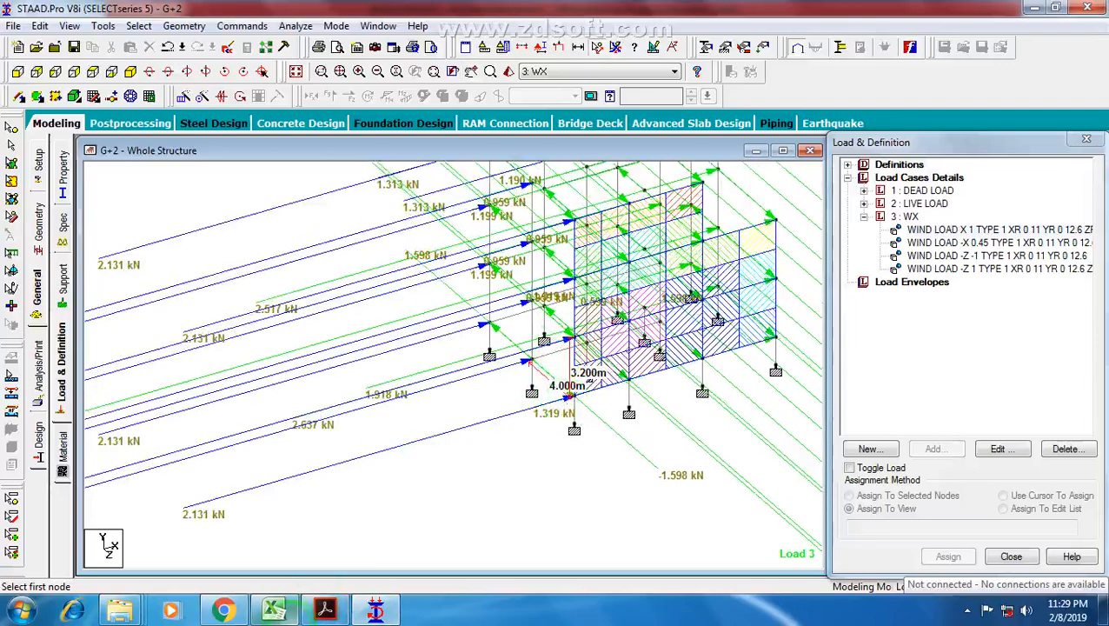
Switch to Excel to check the half-bay width in cell K17, and return to the STAAD.Pro model.
{"action": "key", "text": "alt+Tab"}
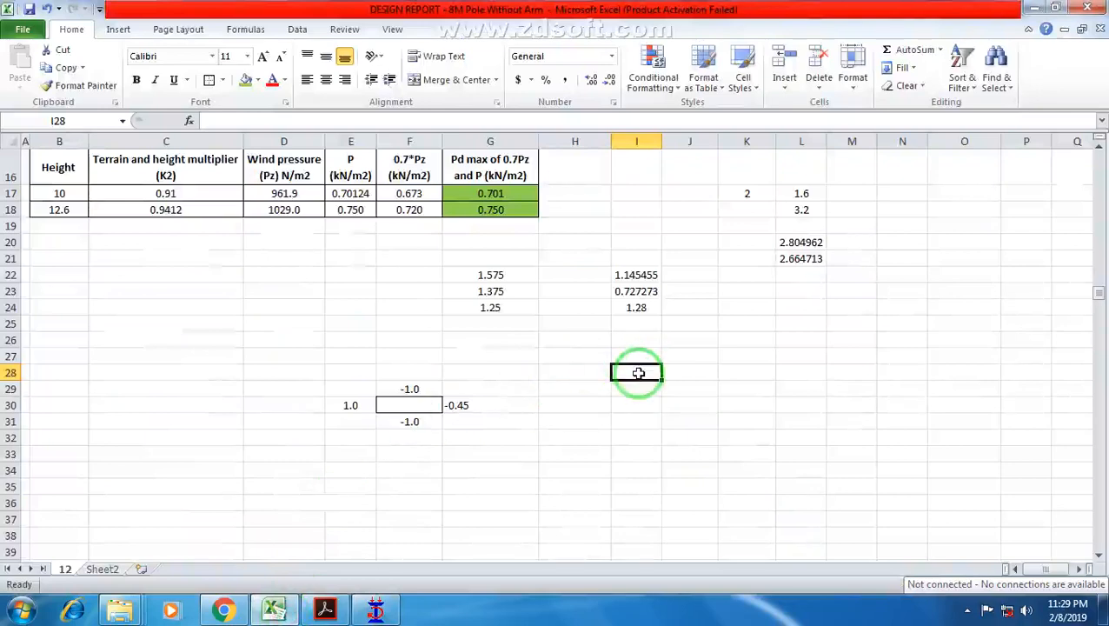
{"action": "left_click", "coordinate": [747, 193]}
{"action": "scroll", "coordinate": [799, 260], "scroll_direction": "up", "scroll_amount": 3}
{"action": "left_click", "coordinate": [761, 341]}
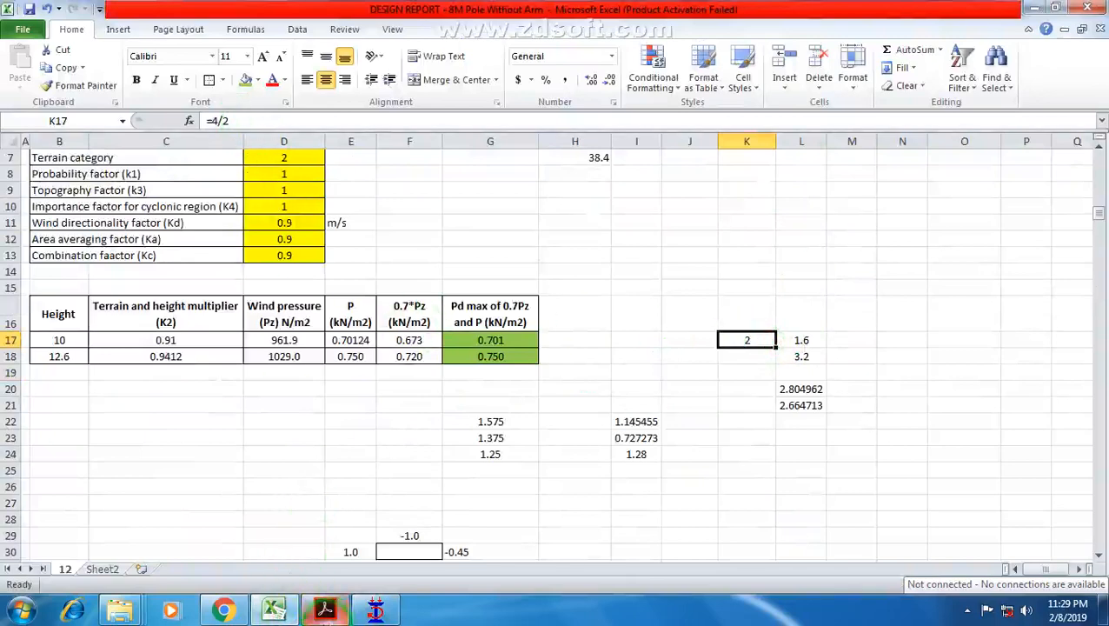
{"action": "left_click", "coordinate": [376, 610]}
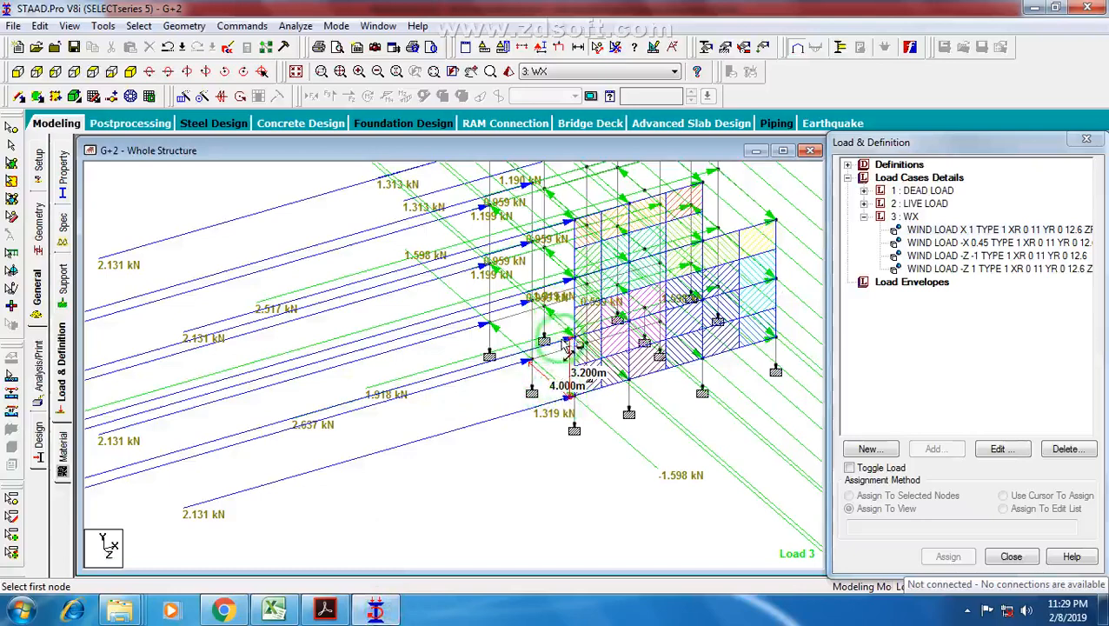
Check the tributary width, height and area formulas in Excel cells K17, L17 and L18, and return to STAAD.Pro.
{"action": "left_click", "coordinate": [277, 610]}
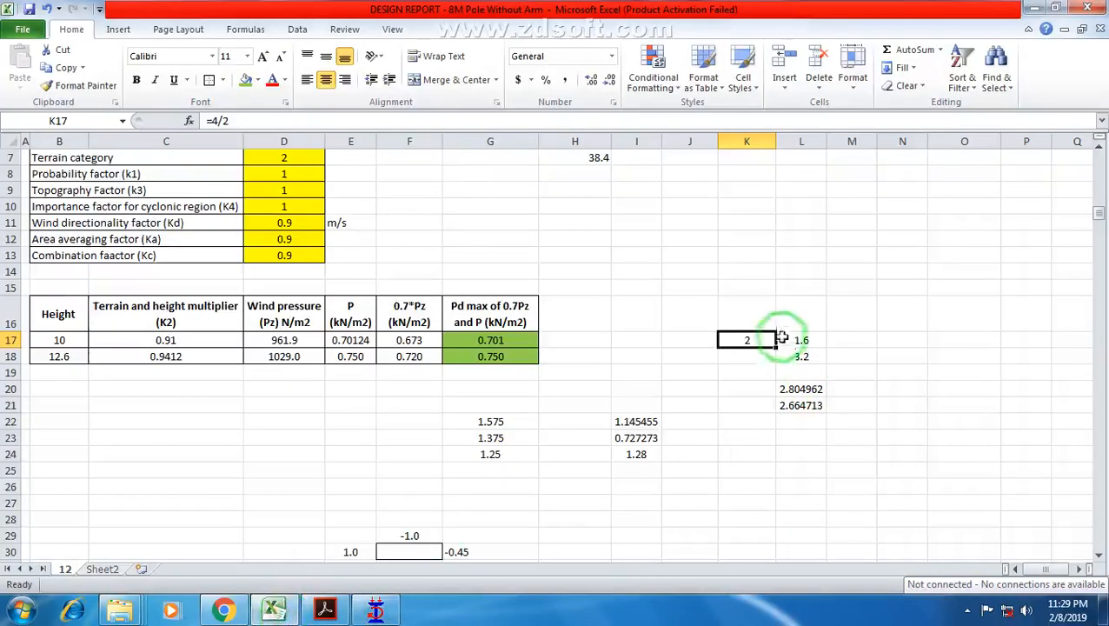
{"action": "double_click", "coordinate": [737, 341]}
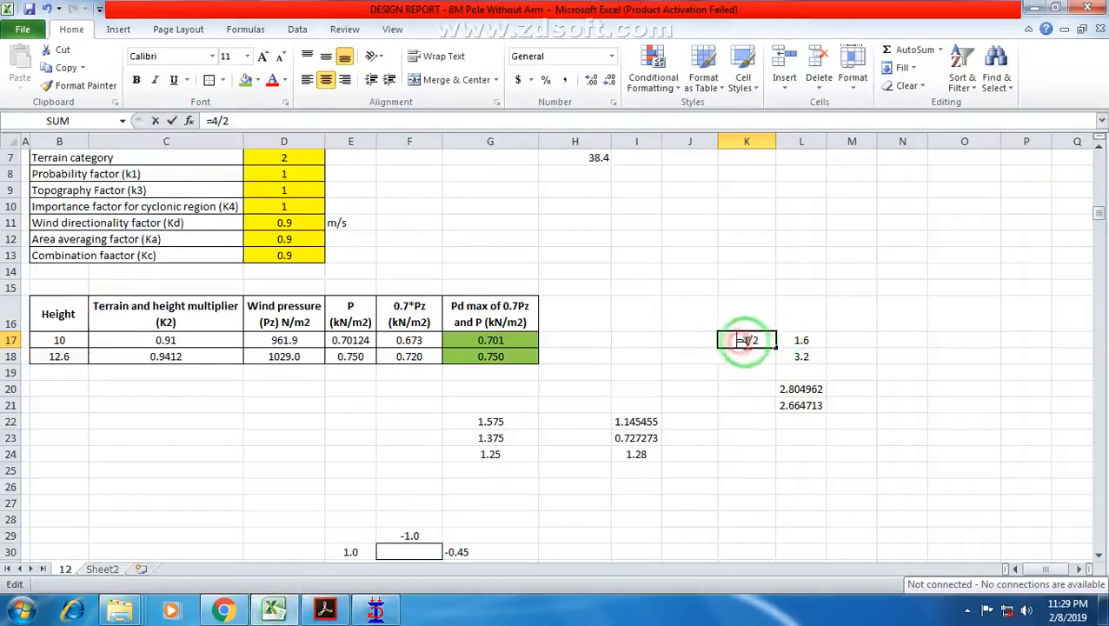
{"action": "key", "text": "Escape"}
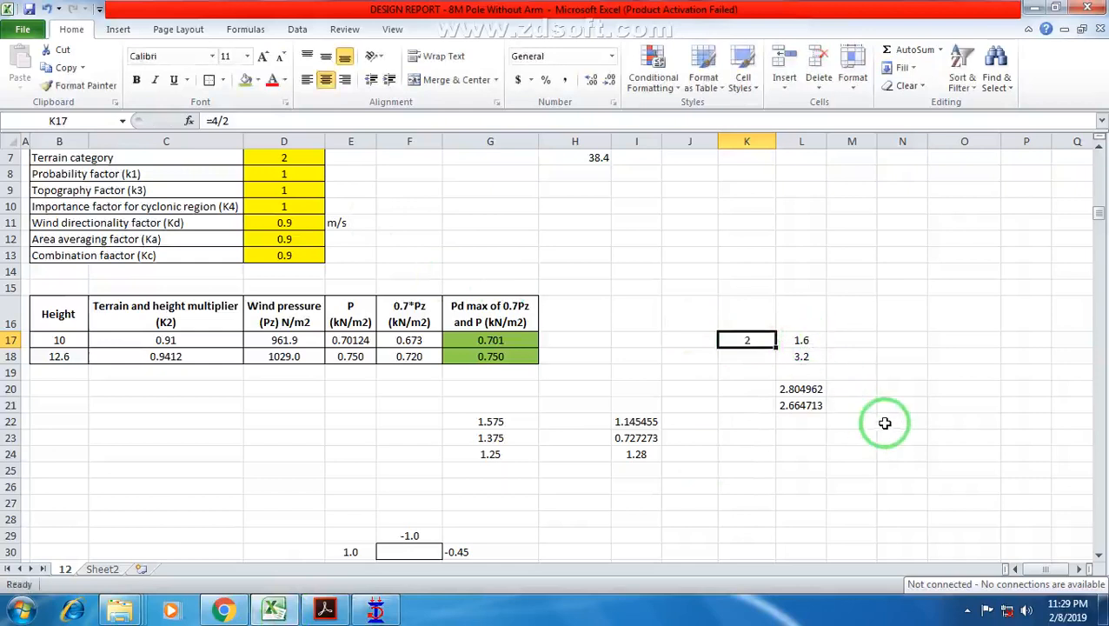
{"action": "double_click", "coordinate": [801, 339]}
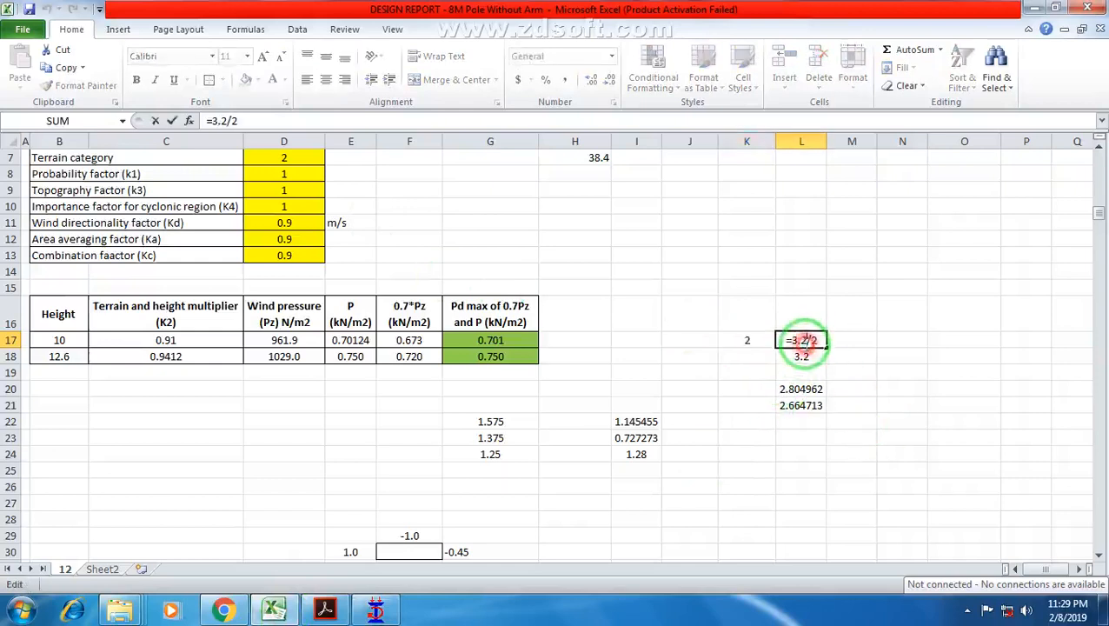
{"action": "key", "text": "Escape"}
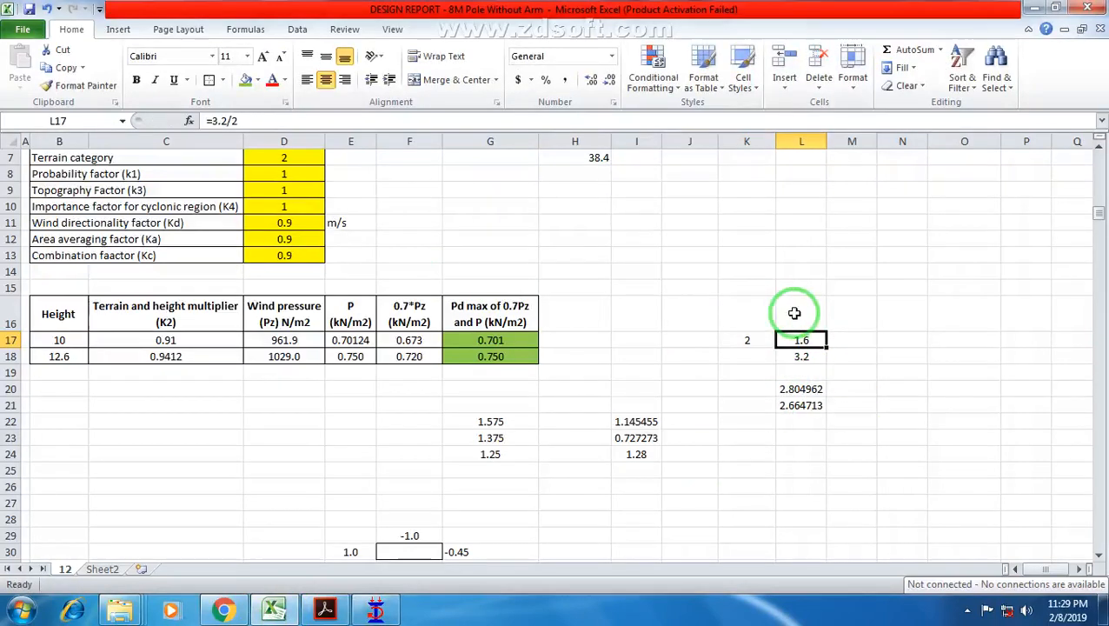
{"action": "left_click", "coordinate": [805, 357]}
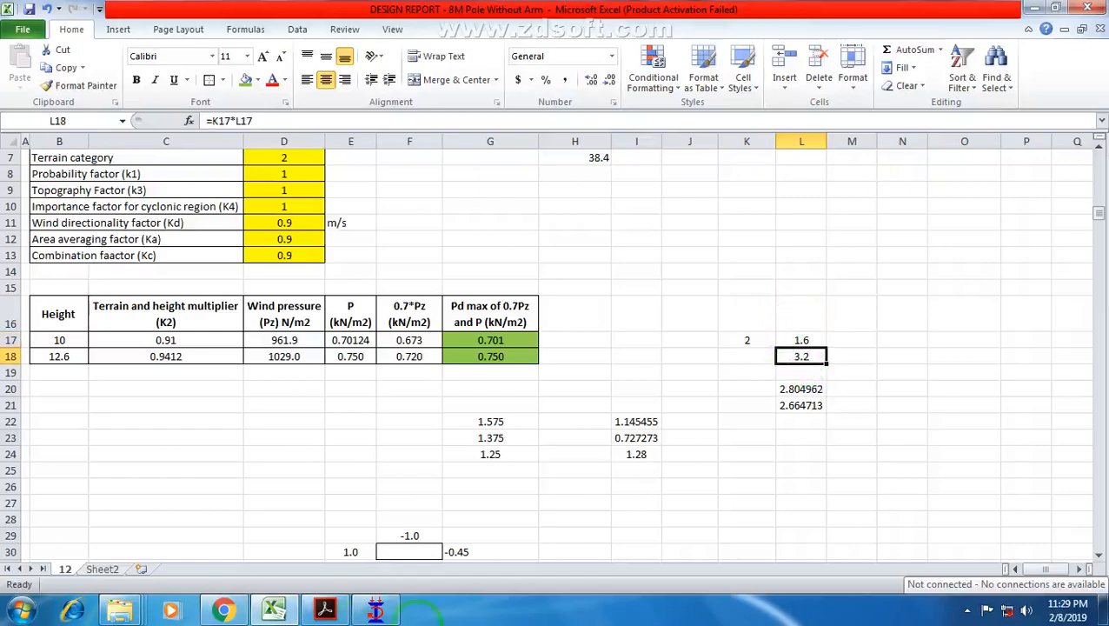
{"action": "left_click", "coordinate": [379, 609]}
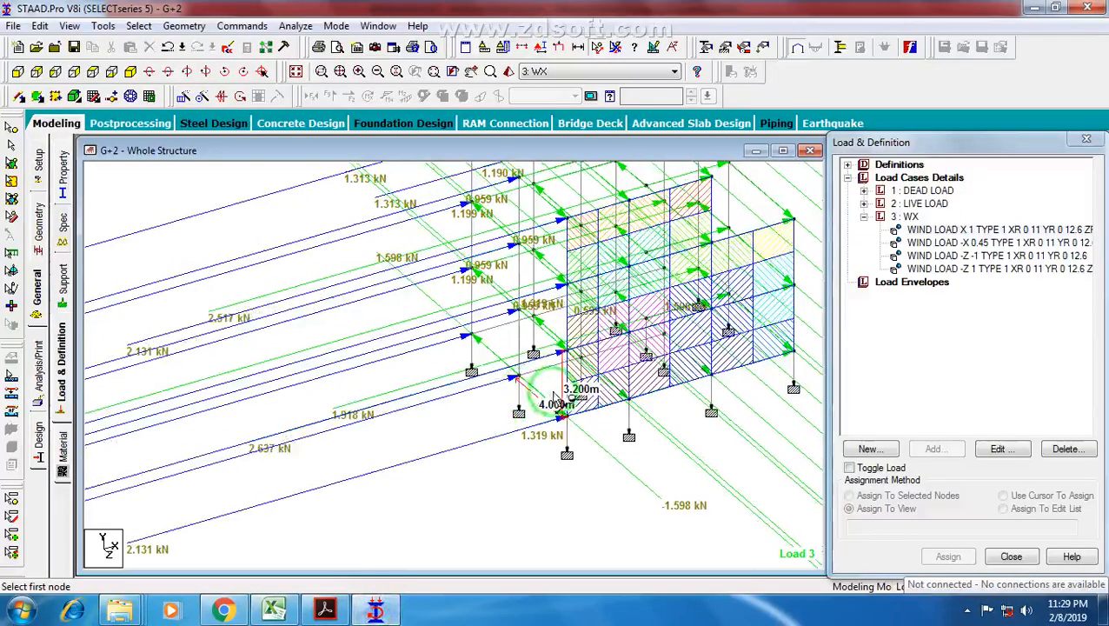
Switch to Excel and check the tributary area formula in cell L18.
{"action": "left_click", "coordinate": [274, 608]}
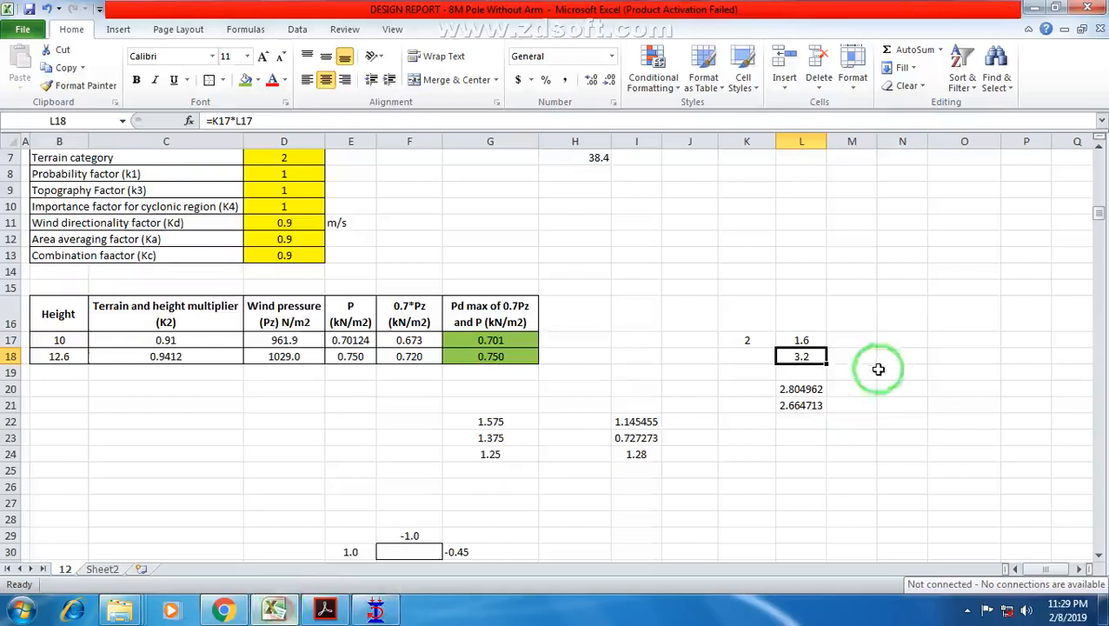
{"action": "double_click", "coordinate": [810, 358]}
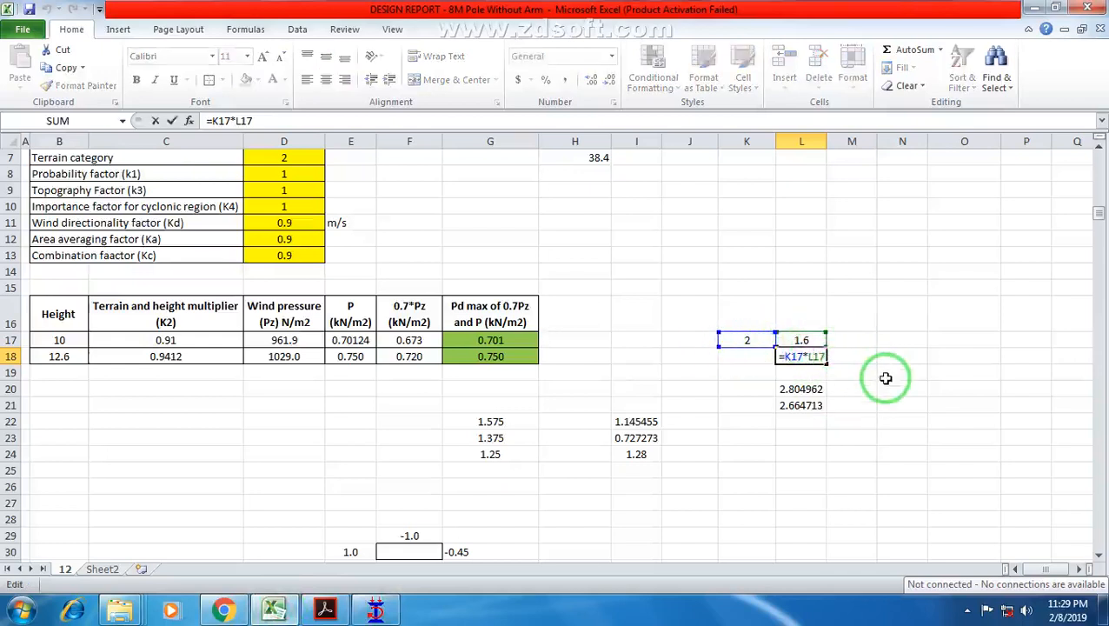
{"action": "key", "text": "ctrl+Return"}
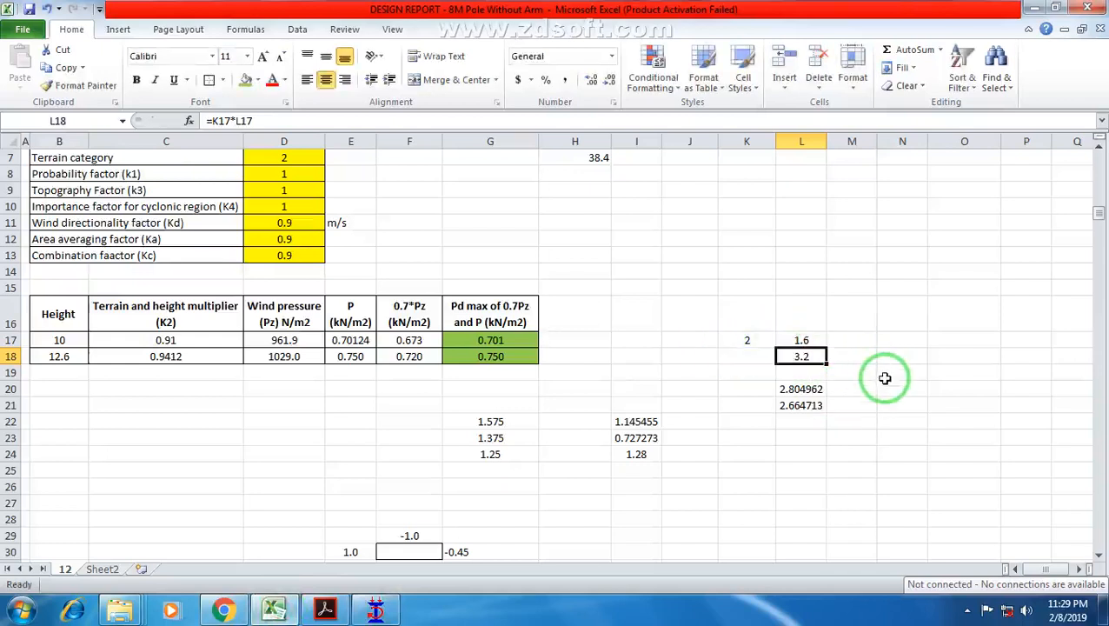
Change the nodal load formula in cell L20 to =G17*L18*E30, using the net pressure coefficient in E30.
{"action": "left_click", "coordinate": [788, 390]}
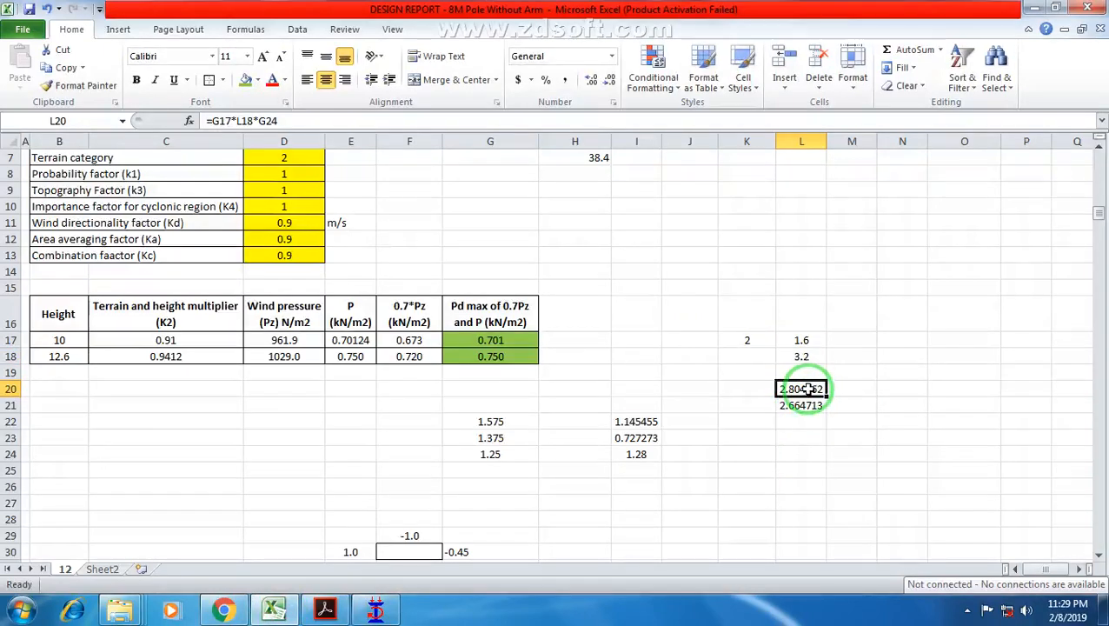
{"action": "double_click", "coordinate": [803, 389]}
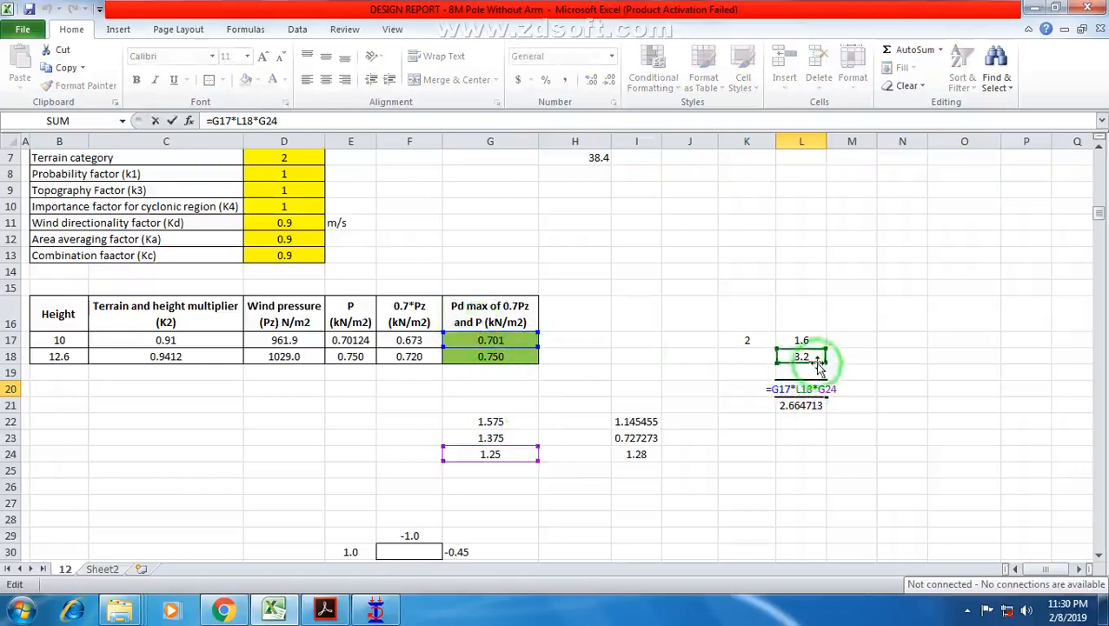
{"action": "scroll", "coordinate": [765, 439], "scroll_direction": "down", "scroll_amount": 3}
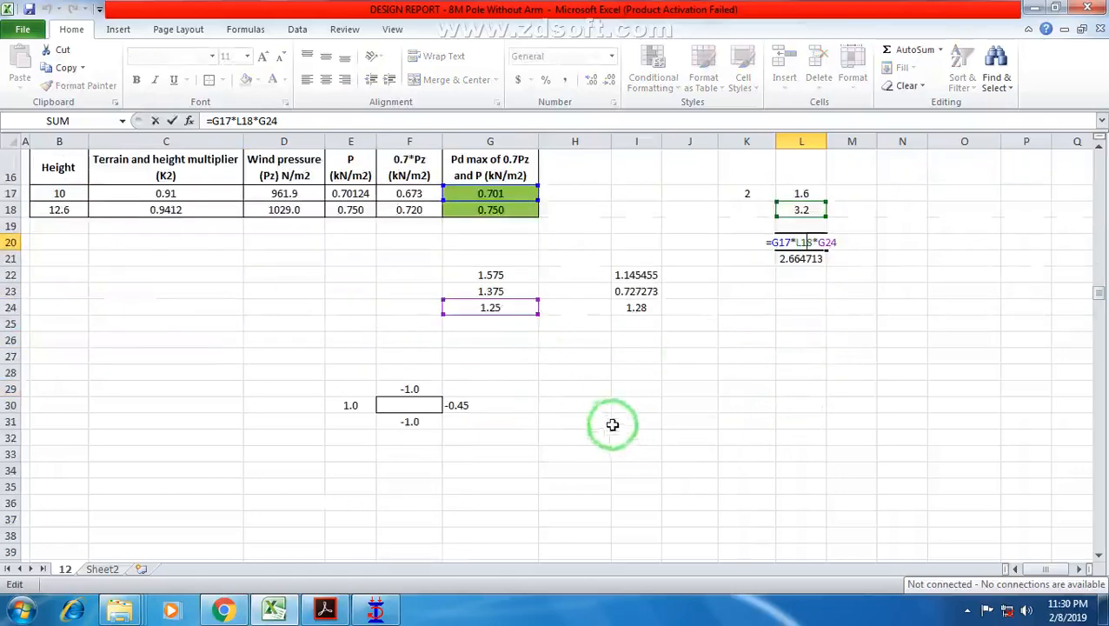
{"action": "left_click_drag", "start_coordinate": [509, 322], "coordinate": [352, 405]}
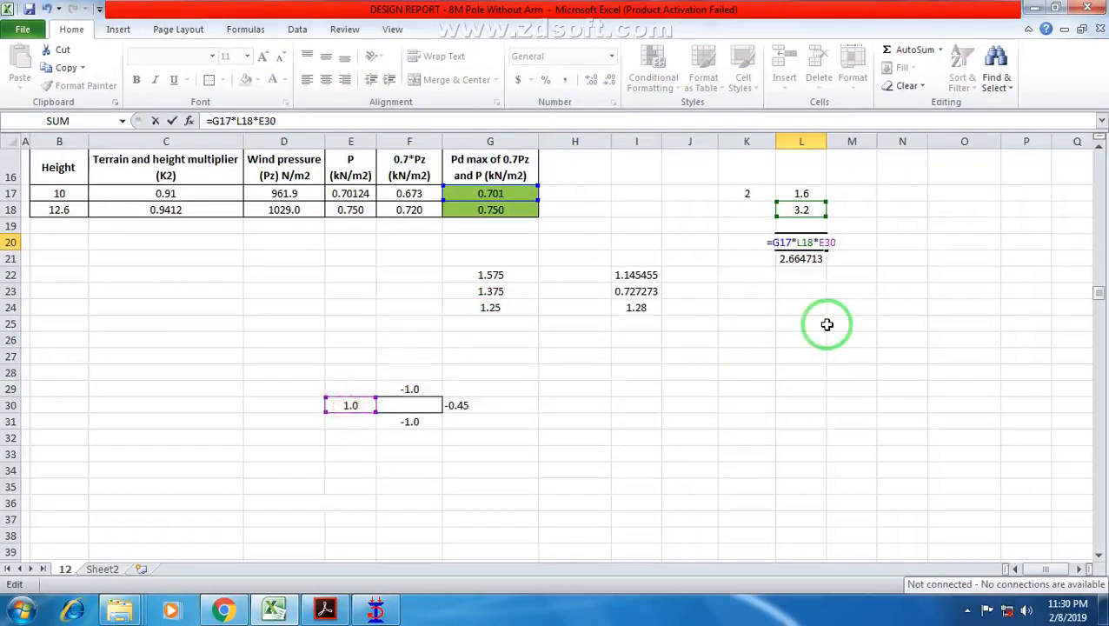
{"action": "scroll", "coordinate": [827, 324], "scroll_direction": "up", "scroll_amount": 1}
{"action": "key", "text": "Return"}
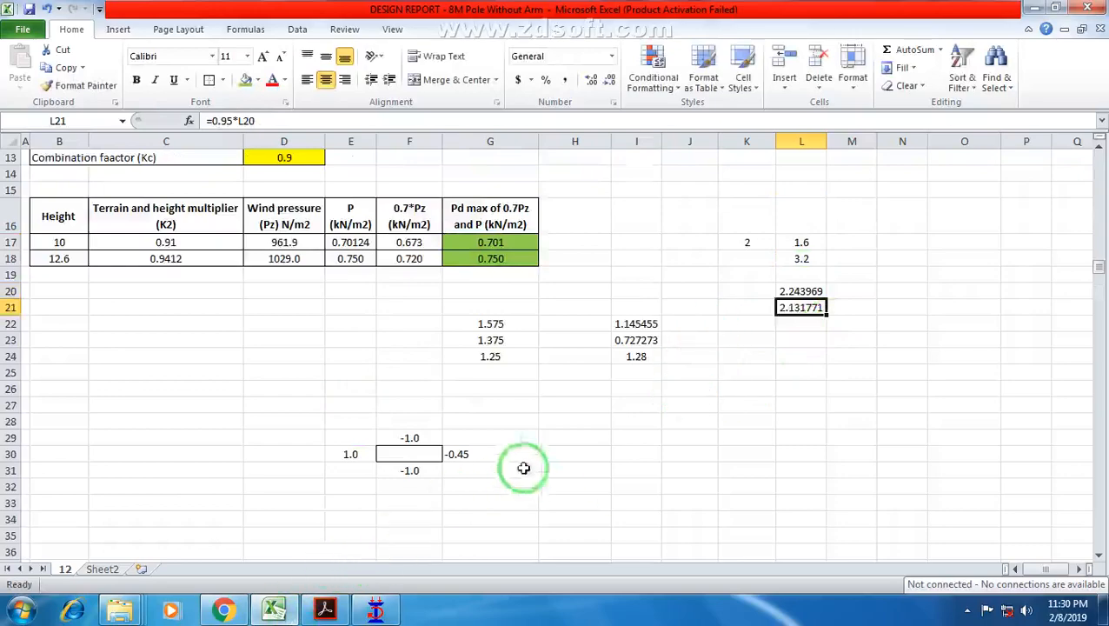
Switch to the IS 875 Part 3 PDF and find the wind load formula in clause 7.3.1.
{"action": "left_click", "coordinate": [325, 609]}
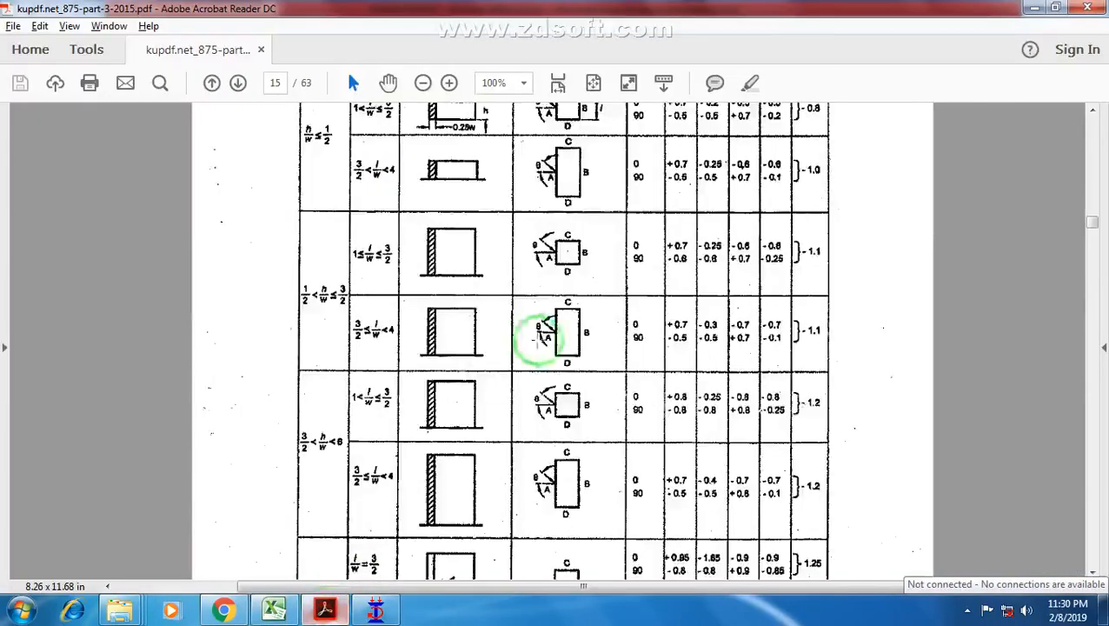
{"action": "scroll", "coordinate": [550, 338], "scroll_direction": "up", "scroll_amount": 15}
{"action": "scroll", "coordinate": [559, 345], "scroll_direction": "up", "scroll_amount": 20}
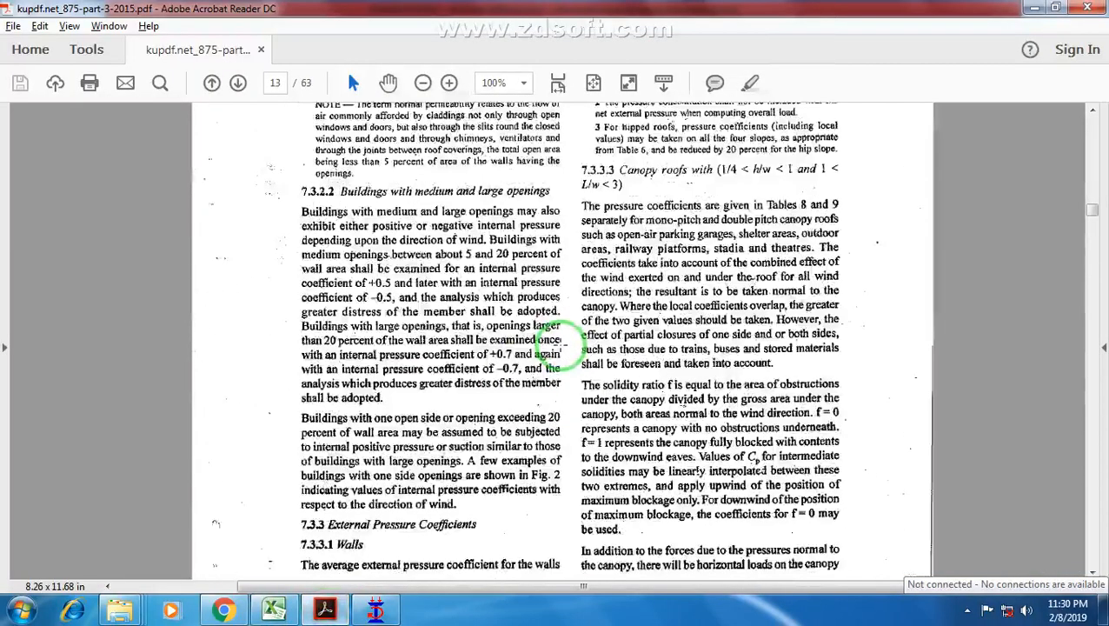
{"action": "scroll", "coordinate": [563, 345], "scroll_direction": "up", "scroll_amount": 7}
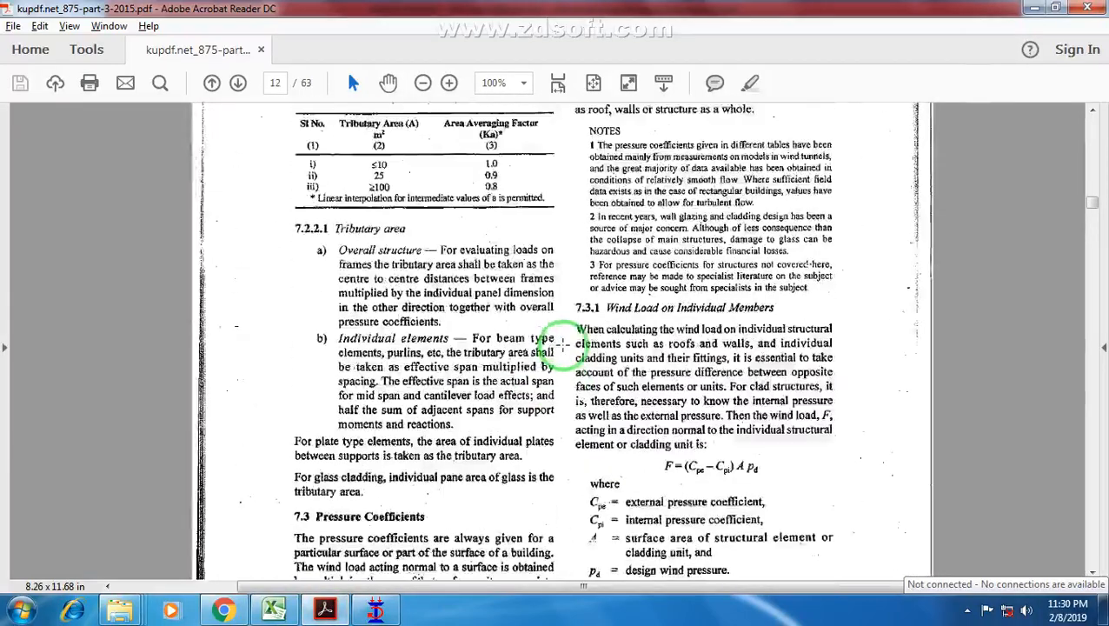
{"action": "scroll", "coordinate": [587, 359], "scroll_direction": "down", "scroll_amount": 3}
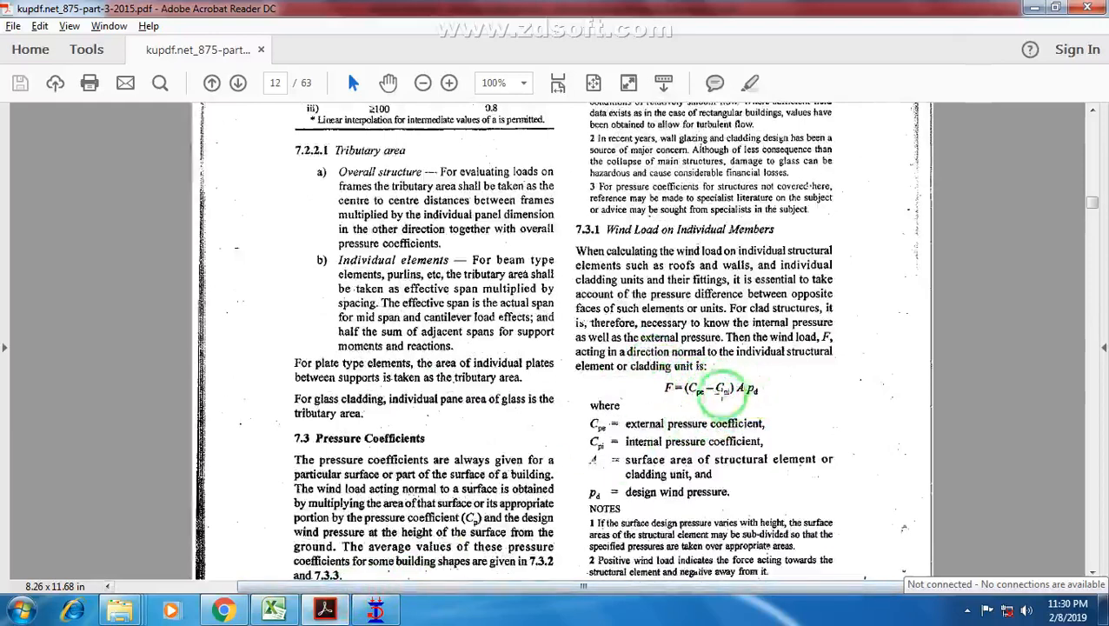
Switch to Excel to check the net pressure coefficient in cell E30, and return to the clause 7.3.1 formula.
{"action": "left_click", "coordinate": [275, 608]}
{"action": "left_click", "coordinate": [352, 453]}
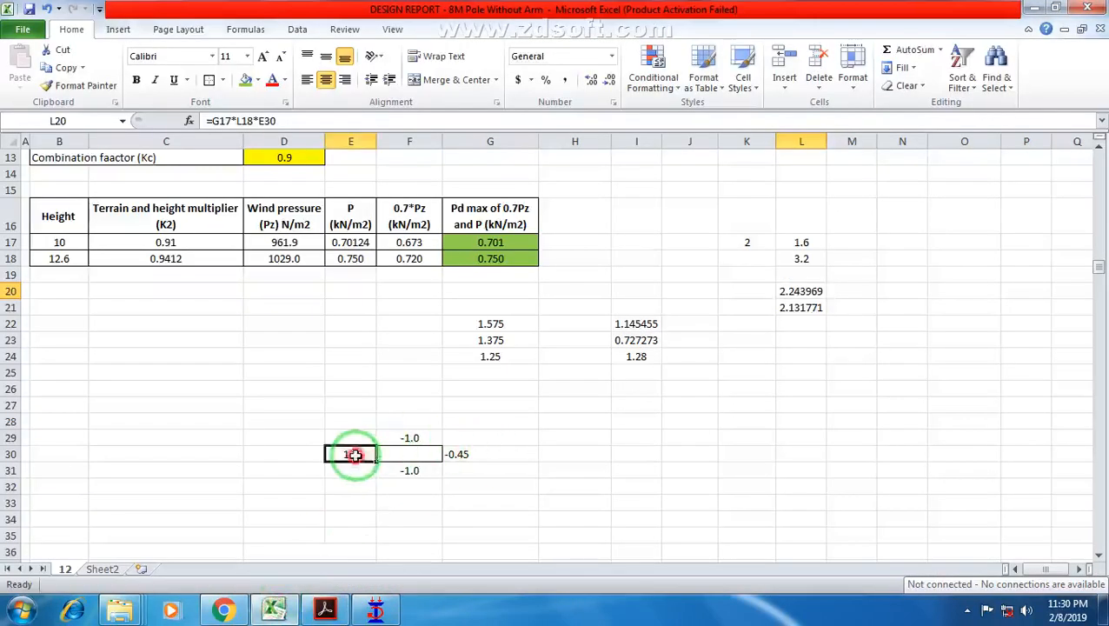
{"action": "left_click", "coordinate": [266, 613]}
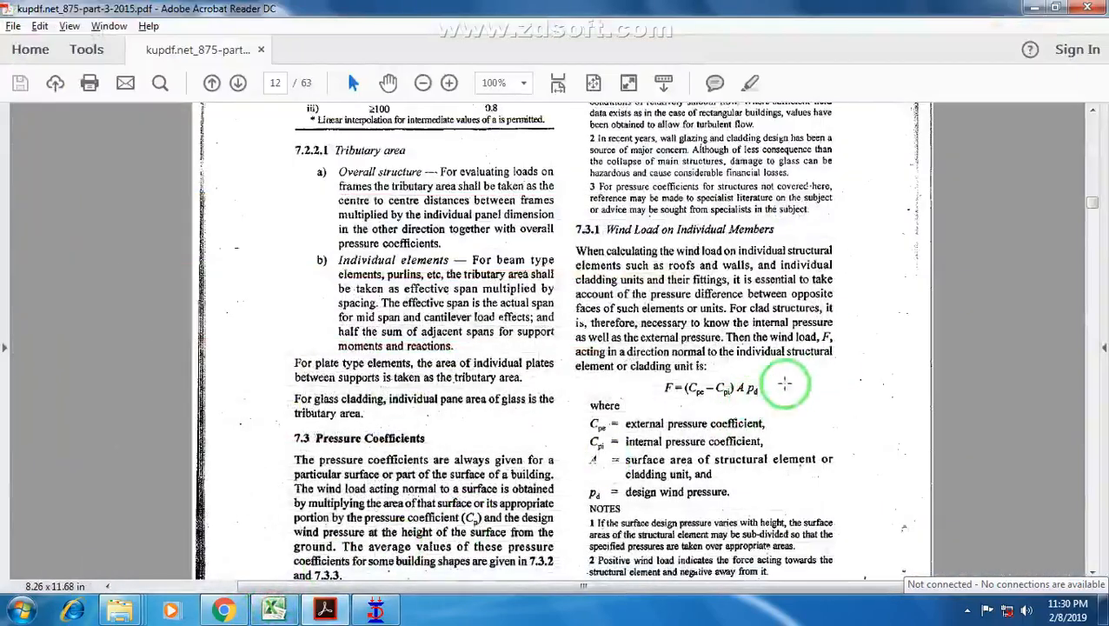
Switch to Excel, colour the tributary area in cell L18 red and check the formula in L20.
{"action": "left_click", "coordinate": [275, 609]}
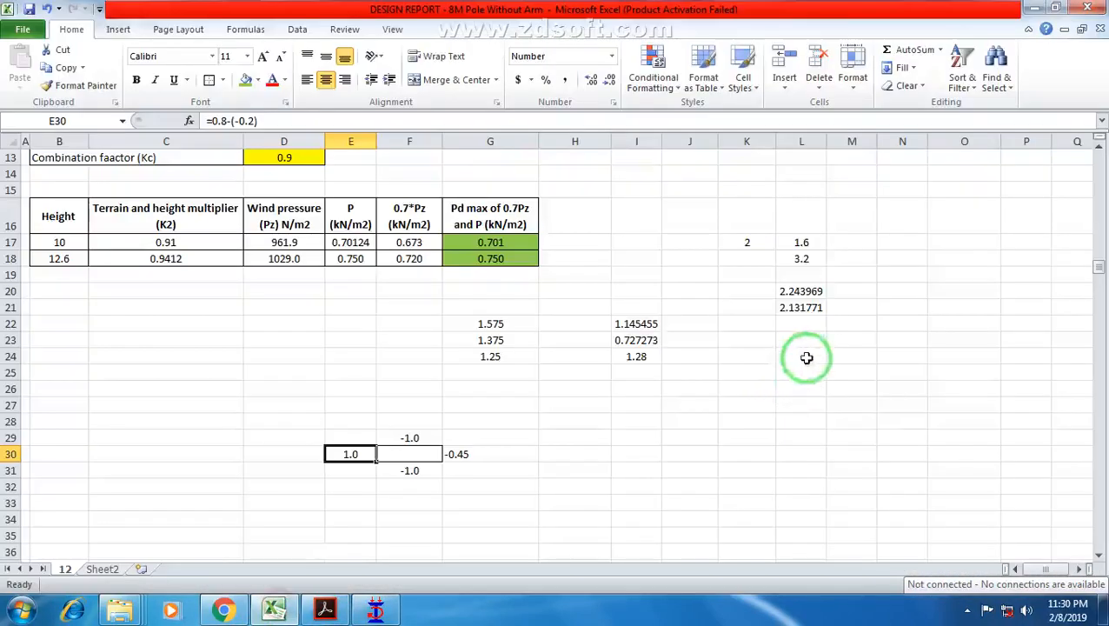
{"action": "left_click", "coordinate": [802, 264]}
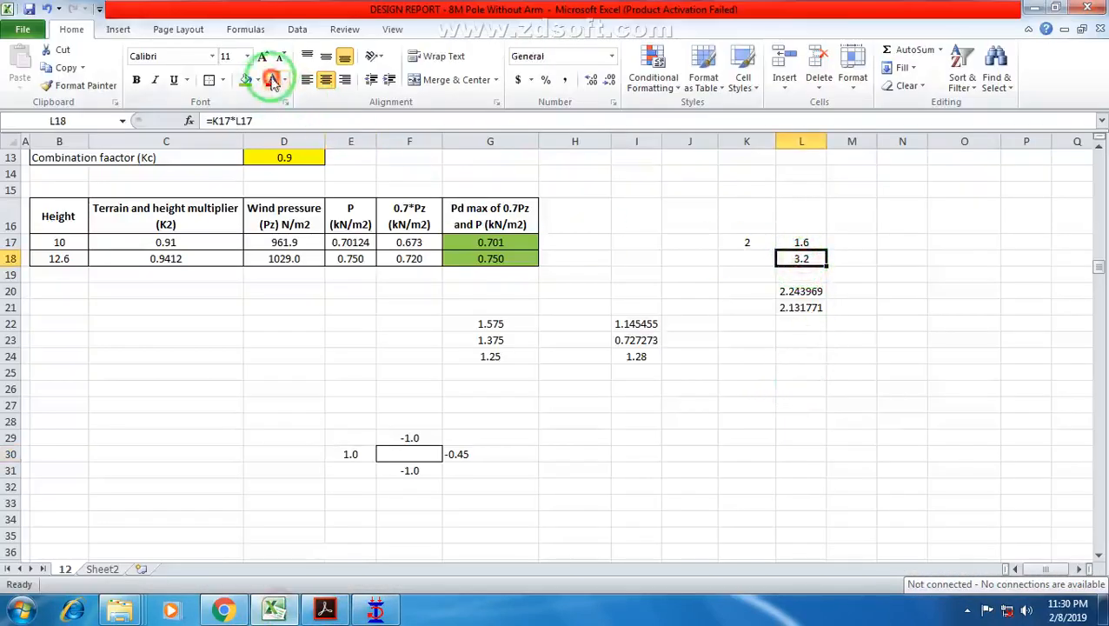
{"action": "double_click", "coordinate": [802, 292]}
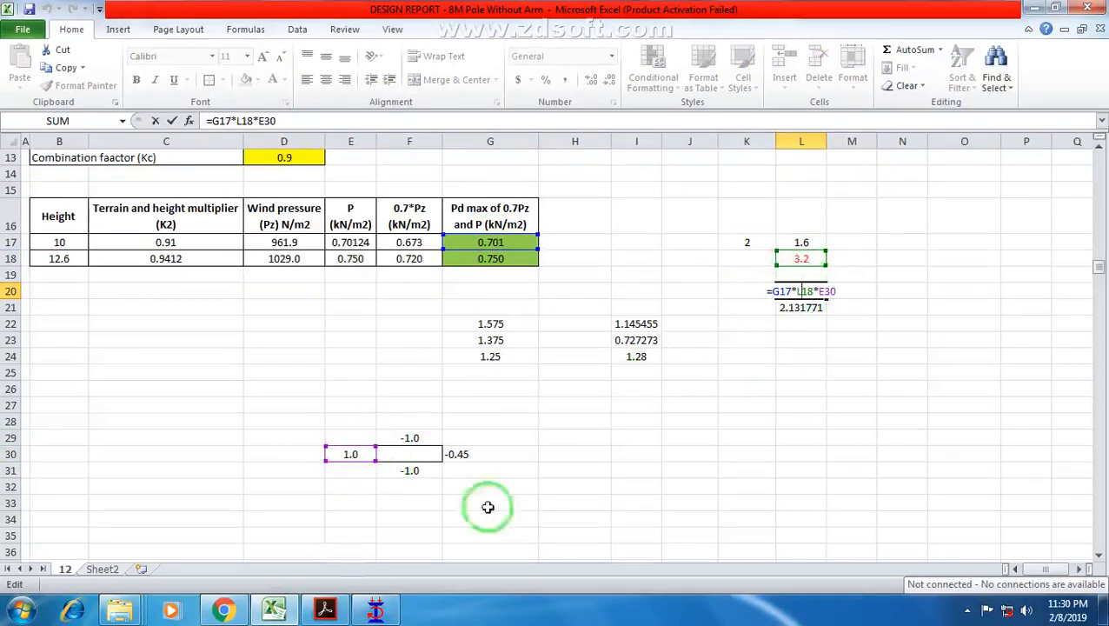
{"action": "key", "text": "Return"}
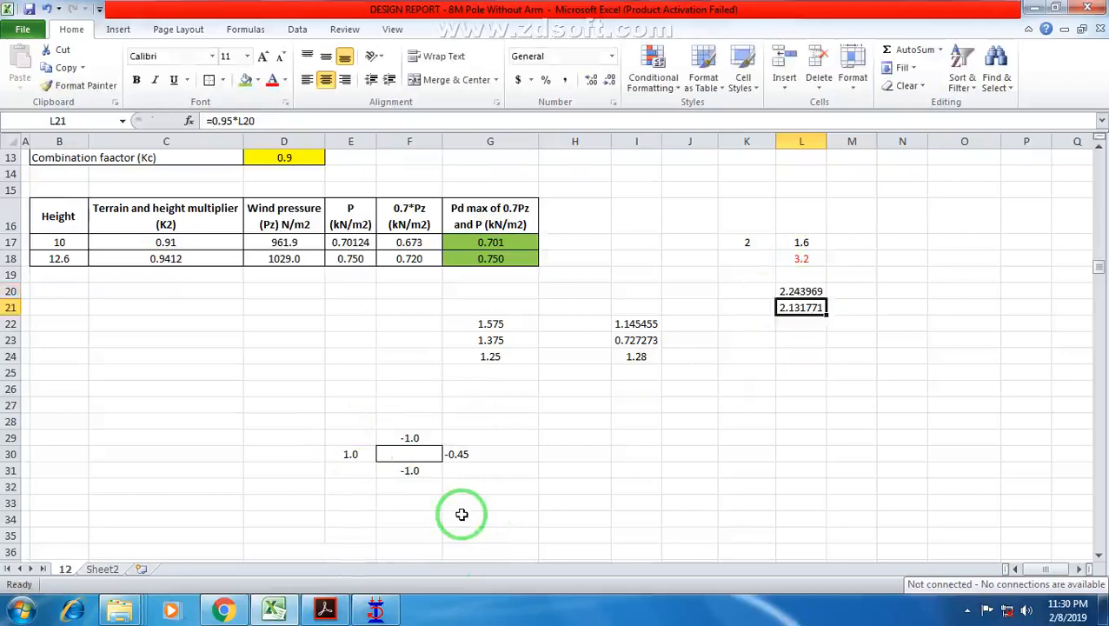
Switch to STAAD.Pro and check the exposure factor of wind definition TYPE 1 without changing it.
{"action": "left_click", "coordinate": [376, 611]}
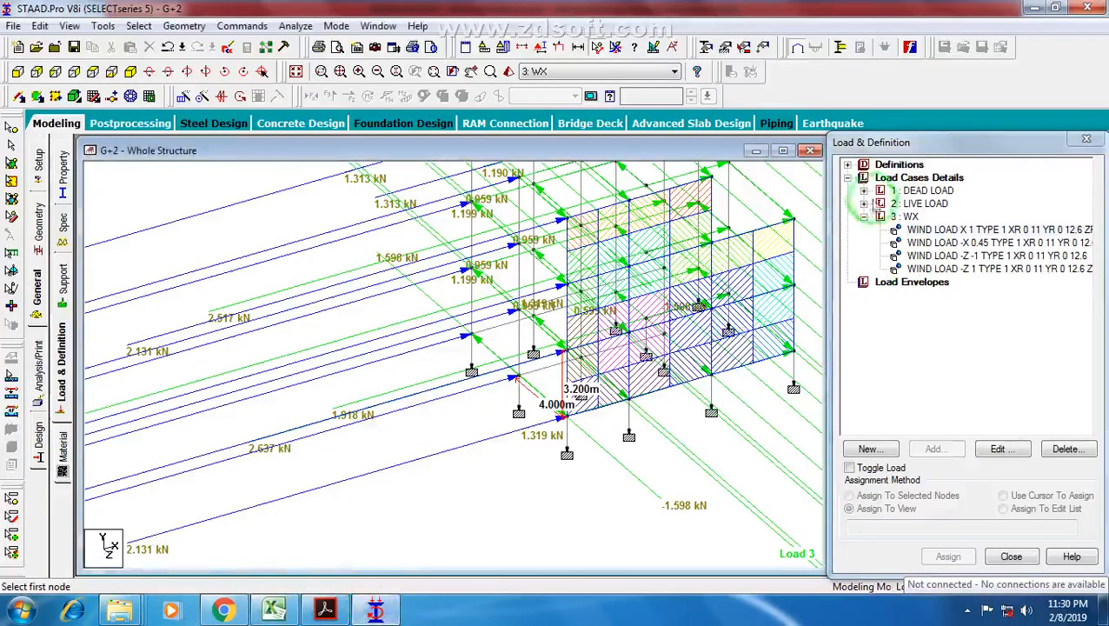
{"action": "left_click", "coordinate": [848, 164]}
{"action": "left_click", "coordinate": [863, 204]}
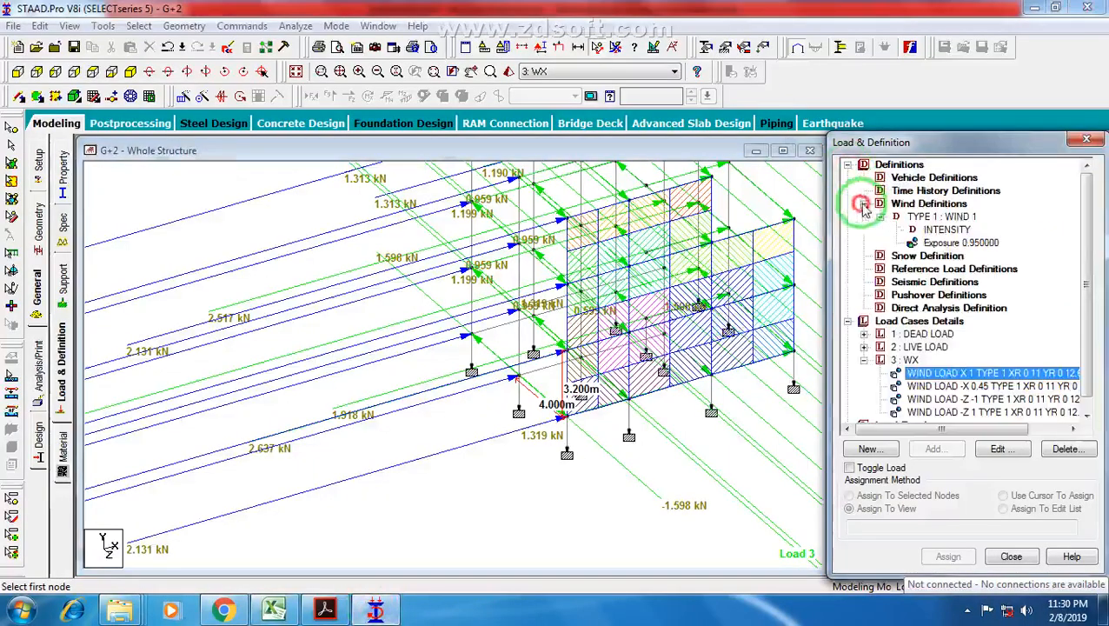
{"action": "double_click", "coordinate": [935, 243]}
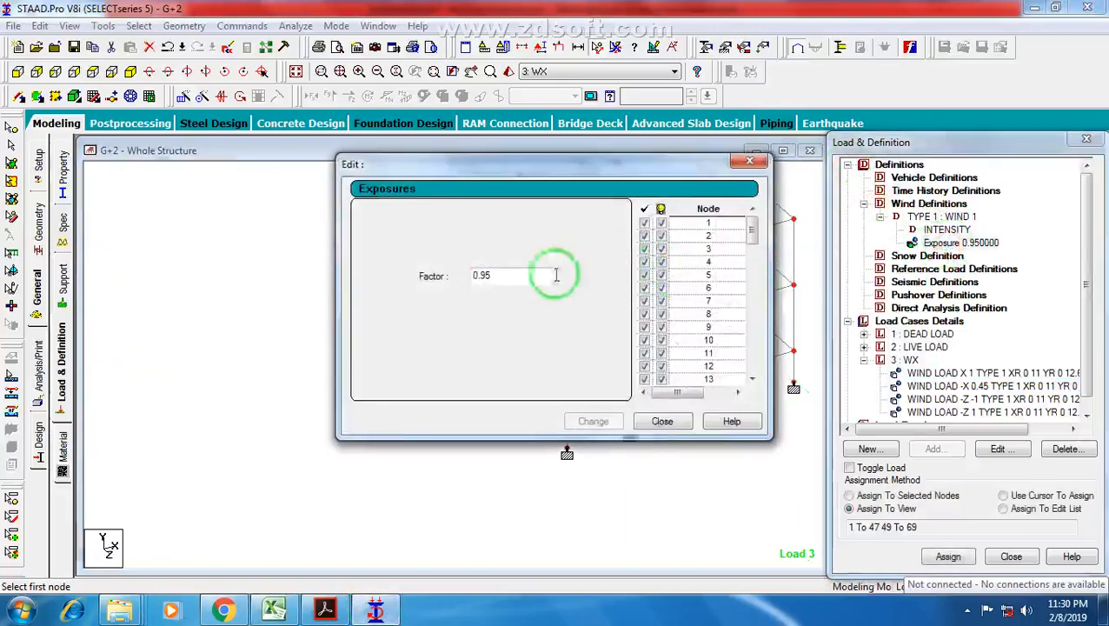
{"action": "left_click", "coordinate": [662, 421]}
Switch to Excel and check the nodal load formulas in cells L20 and L21.
{"action": "left_click", "coordinate": [274, 611]}
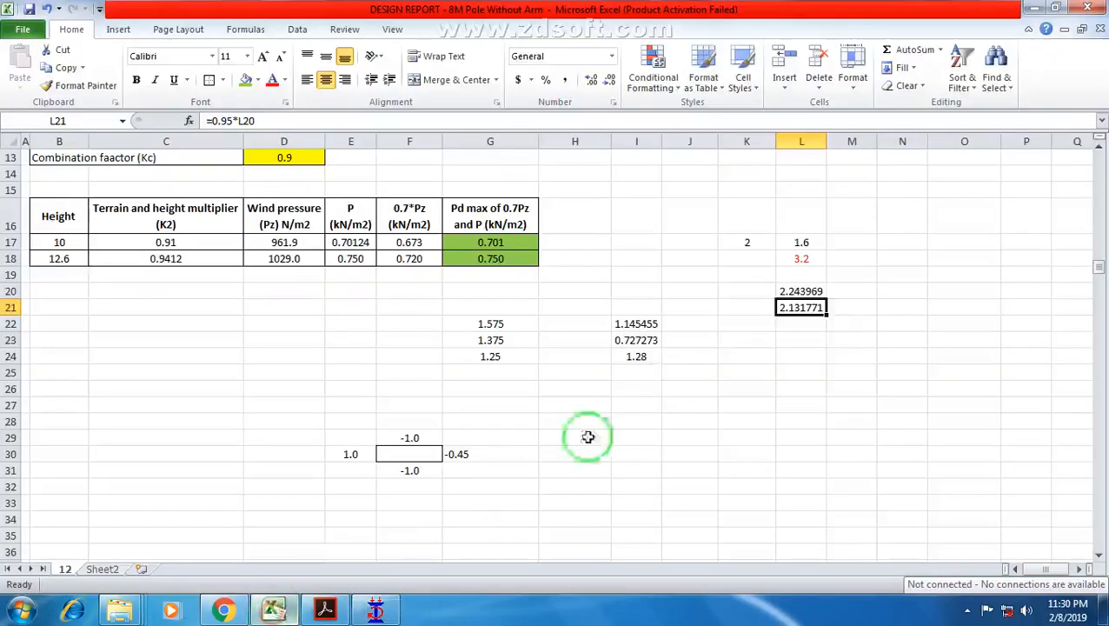
{"action": "left_click", "coordinate": [800, 292]}
{"action": "left_click", "coordinate": [798, 309]}
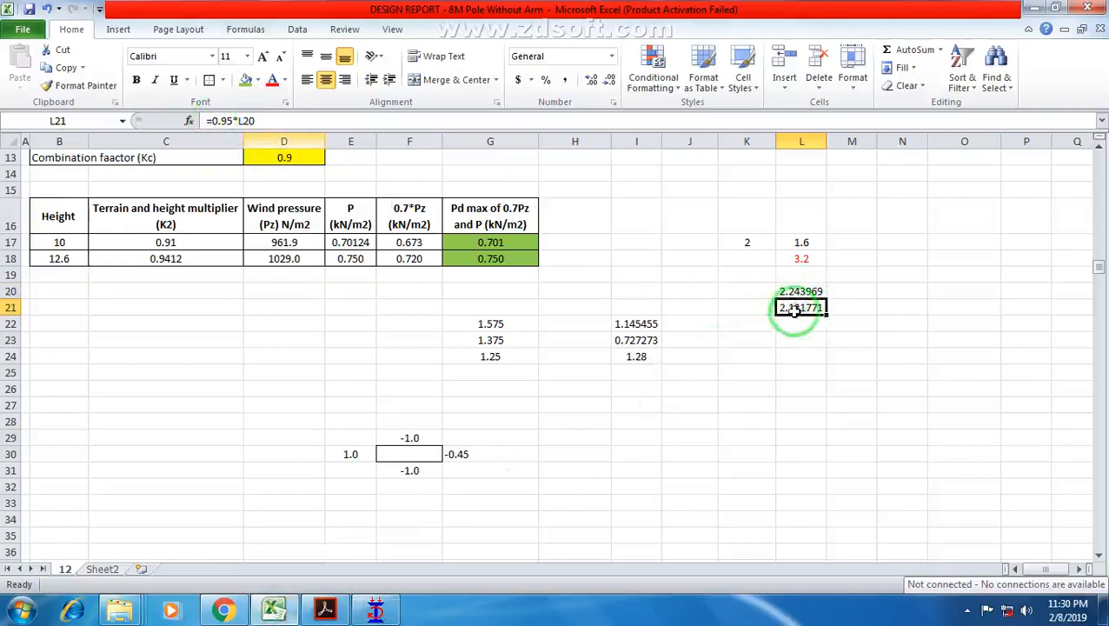
Return to STAAD.Pro, collapse the definitions and display the WX wind load X 1 to examine the lowest corner node's load.
{"action": "left_click", "coordinate": [375, 609]}
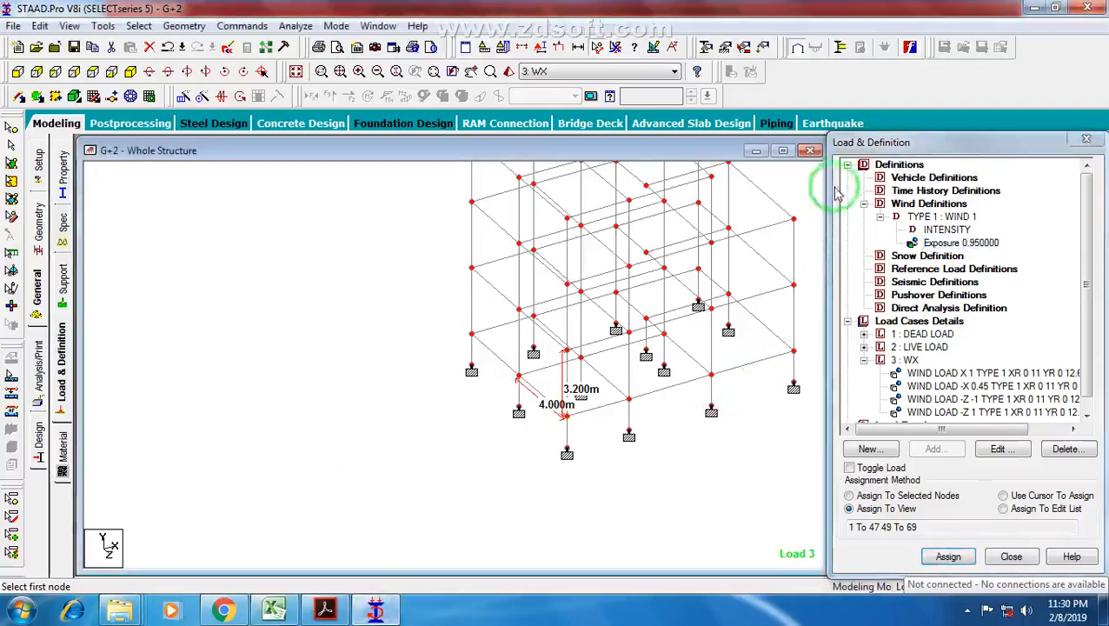
{"action": "left_click", "coordinate": [847, 165]}
{"action": "left_click", "coordinate": [941, 230]}
{"action": "middle_click_drag", "start_coordinate": [389, 457], "coordinate": [448, 408]}
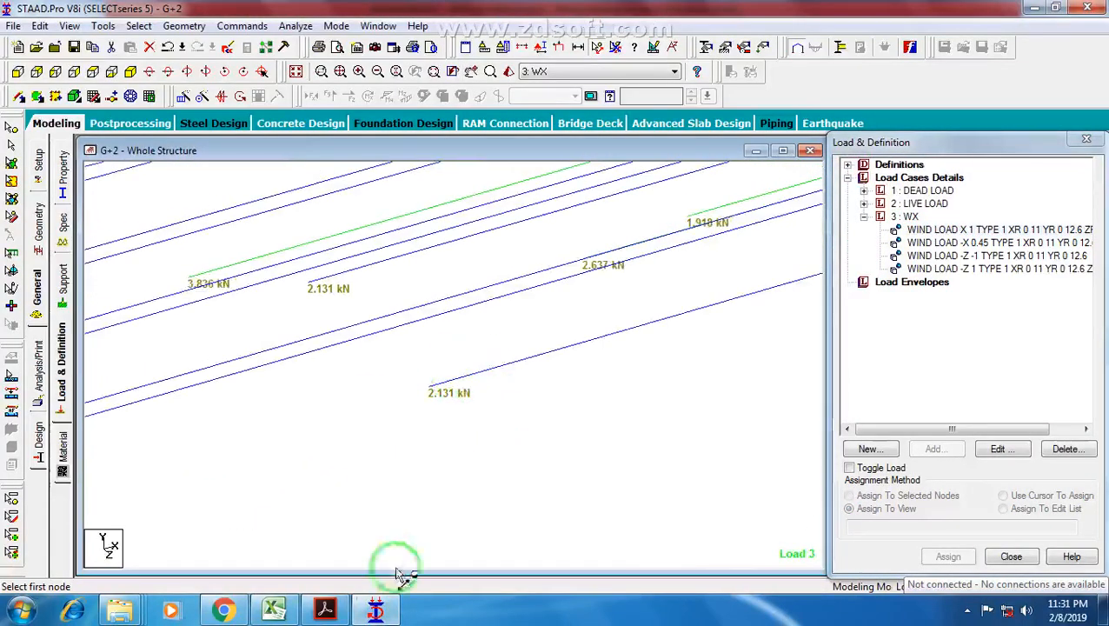
Switch to Excel and show the factored nodal load in cell L21 with three decimals.
{"action": "left_click", "coordinate": [275, 611]}
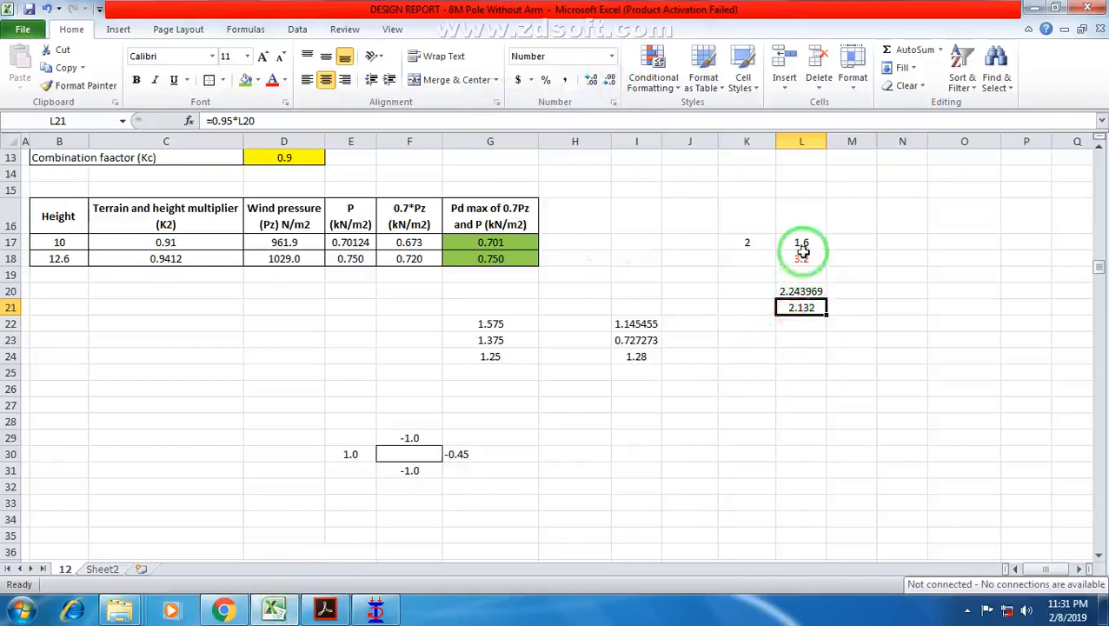
{"action": "left_click_drag", "start_coordinate": [801, 243], "coordinate": [4, 307]}
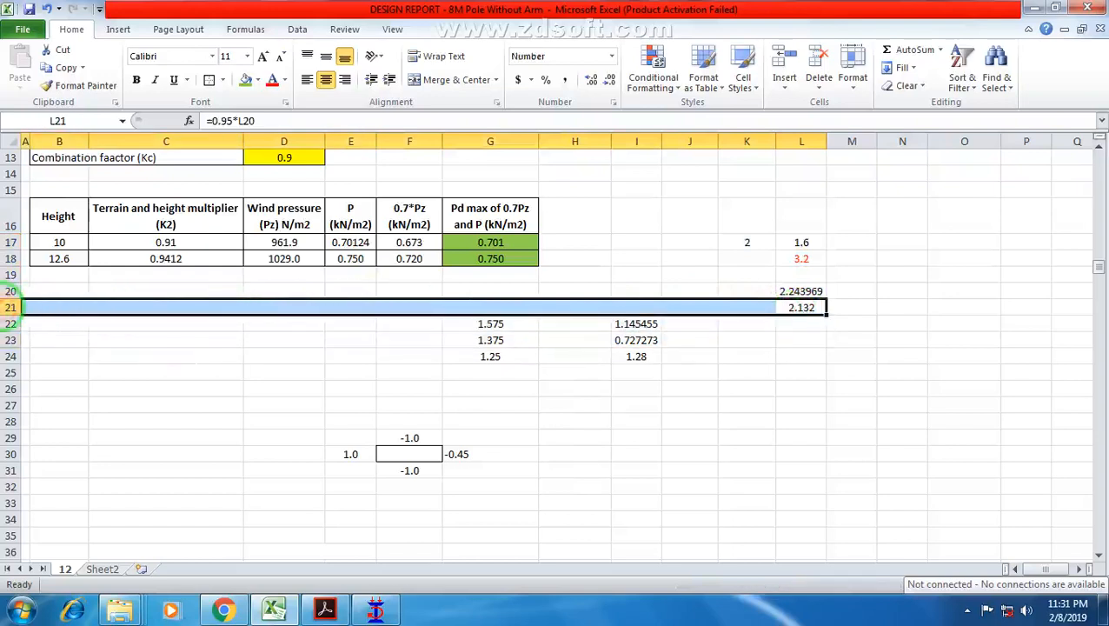
{"action": "left_click", "coordinate": [811, 307]}
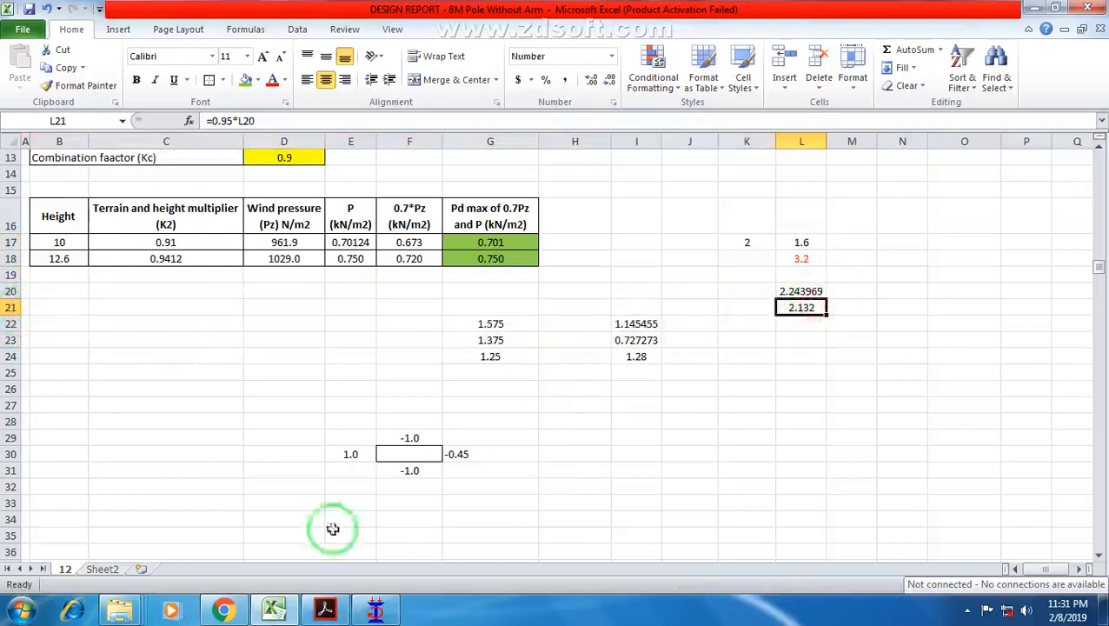
Return to STAAD.Pro and review the nodal loads of wind load X 1 across the whole structure.
{"action": "left_click", "coordinate": [377, 612]}
{"action": "scroll", "coordinate": [680, 372], "scroll_direction": "down", "scroll_amount": 4}
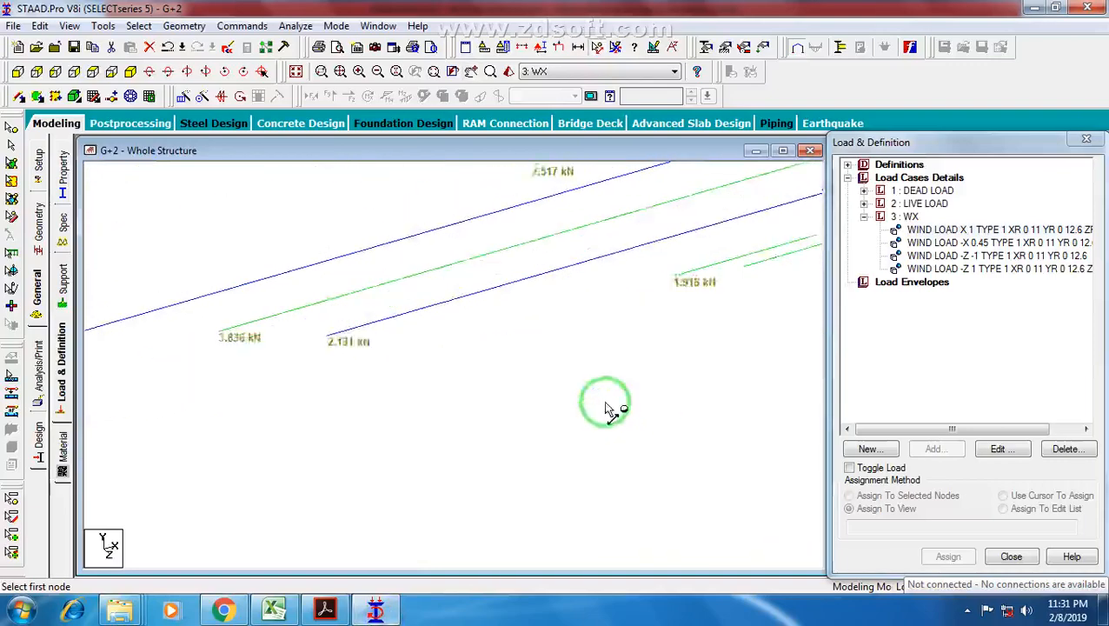
{"action": "scroll", "coordinate": [375, 449], "scroll_direction": "down", "scroll_amount": 2}
{"action": "left_click", "coordinate": [934, 230]}
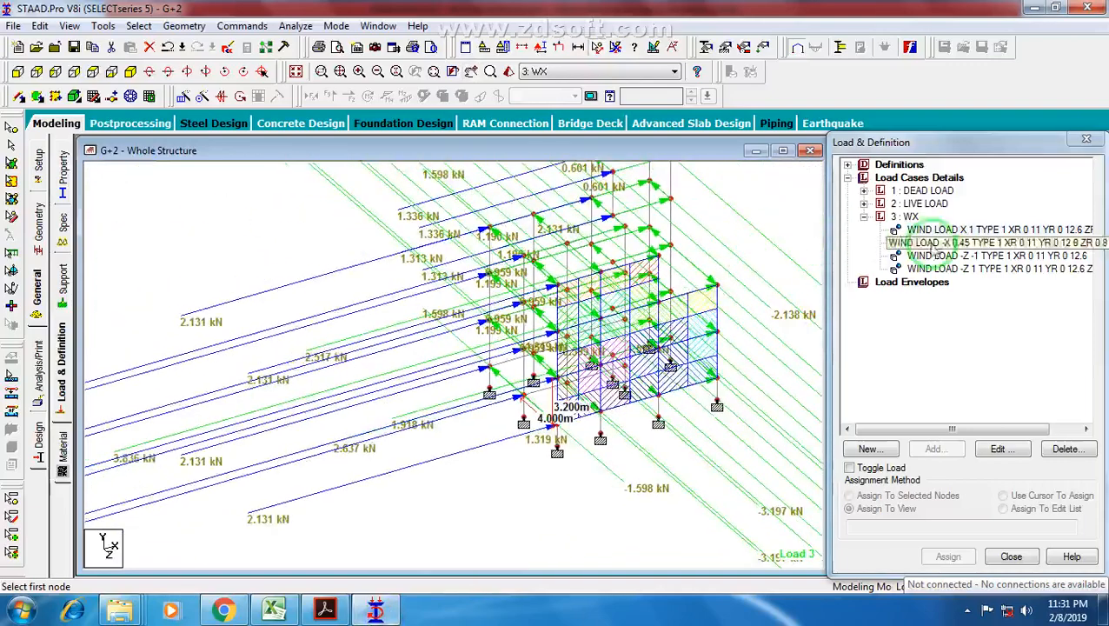
Select load case 3: WX, collapse its load items and centre the whole structure without the load arrows.
{"action": "left_click", "coordinate": [908, 217]}
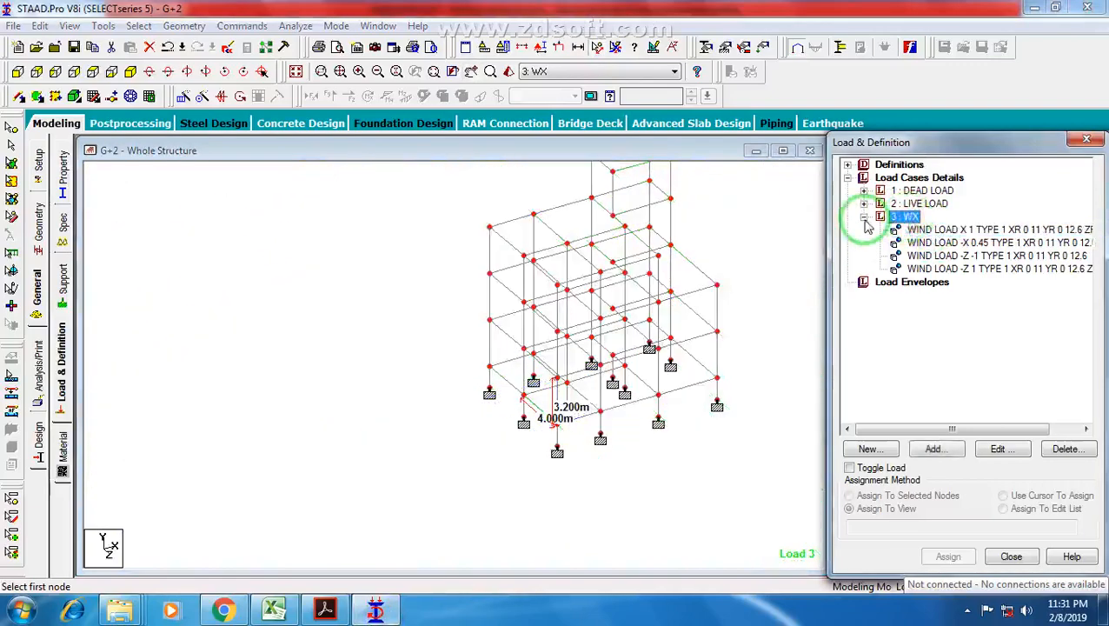
{"action": "left_click", "coordinate": [863, 216]}
{"action": "left_click", "coordinate": [678, 266]}
{"action": "scroll", "coordinate": [620, 305], "scroll_direction": "down", "scroll_amount": 1}
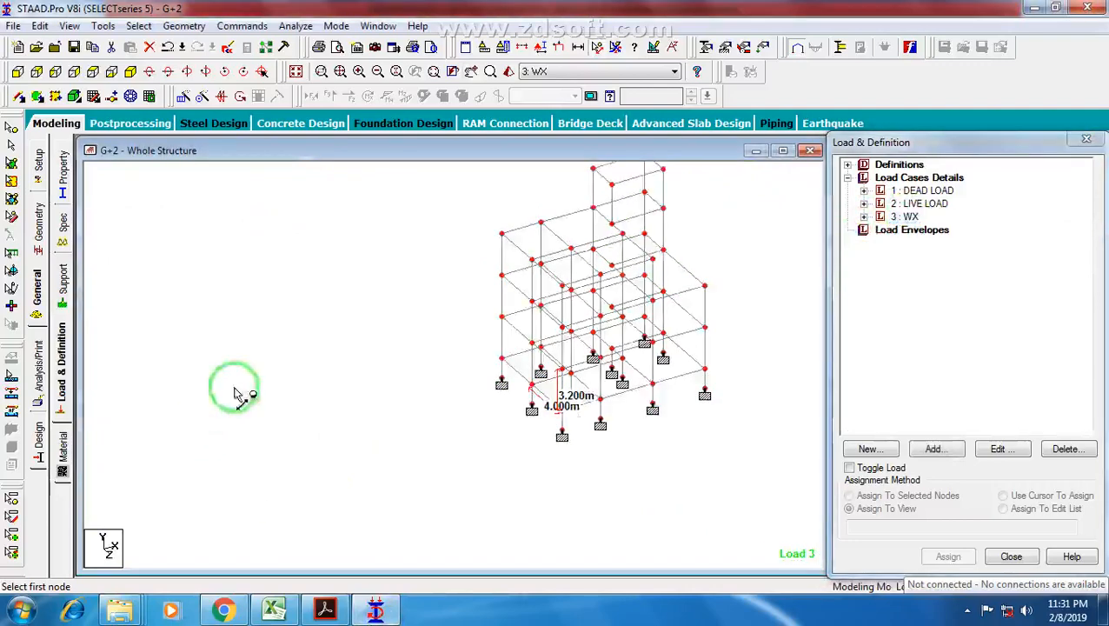
{"action": "middle_click_drag", "start_coordinate": [426, 304], "coordinate": [561, 328]}
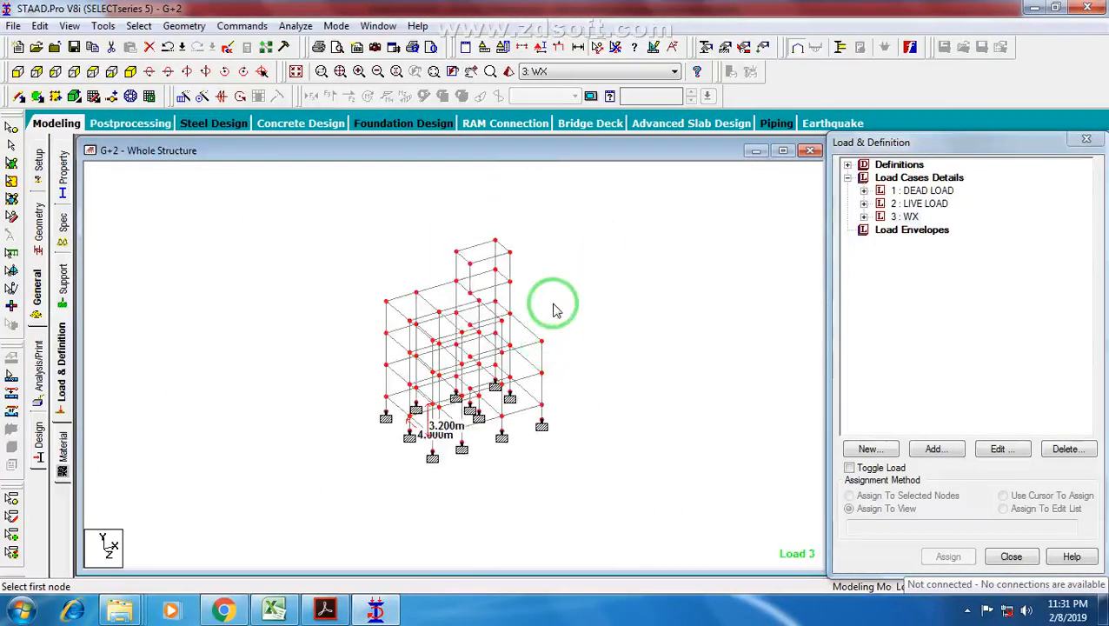
{"action": "middle_click_drag", "start_coordinate": [566, 304], "coordinate": [574, 363]}
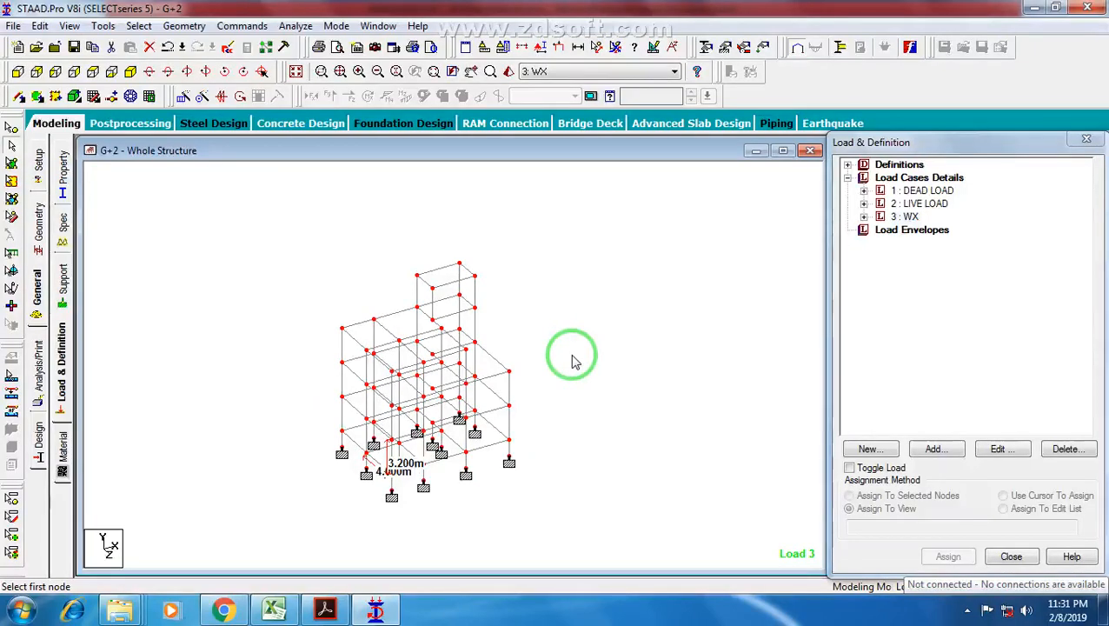
{"action": "scroll", "coordinate": [534, 360], "scroll_direction": "up", "scroll_amount": 5}
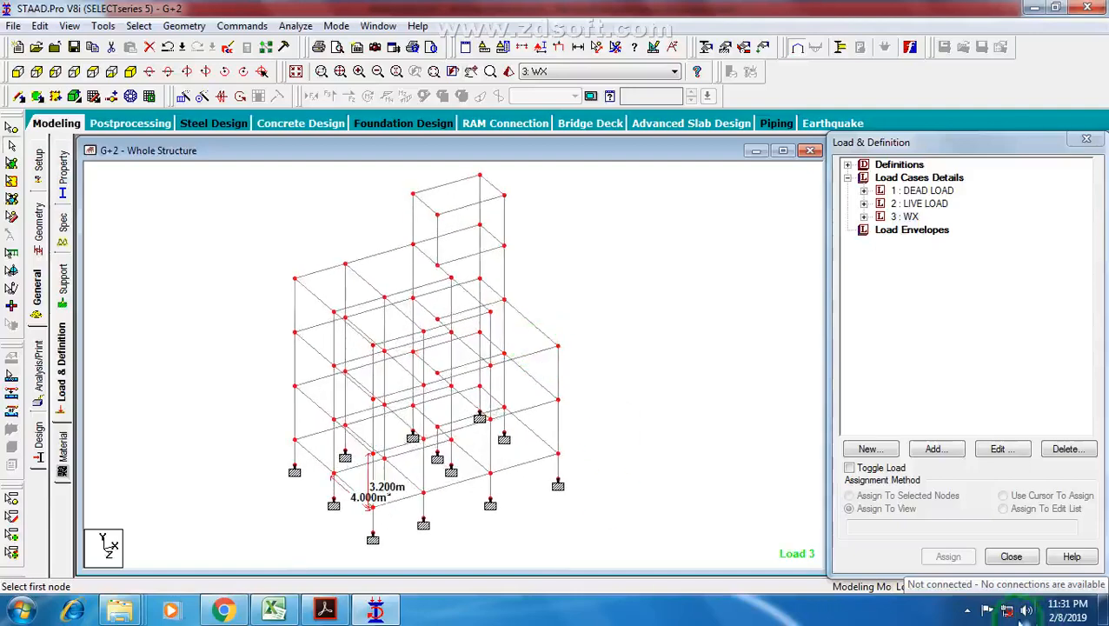